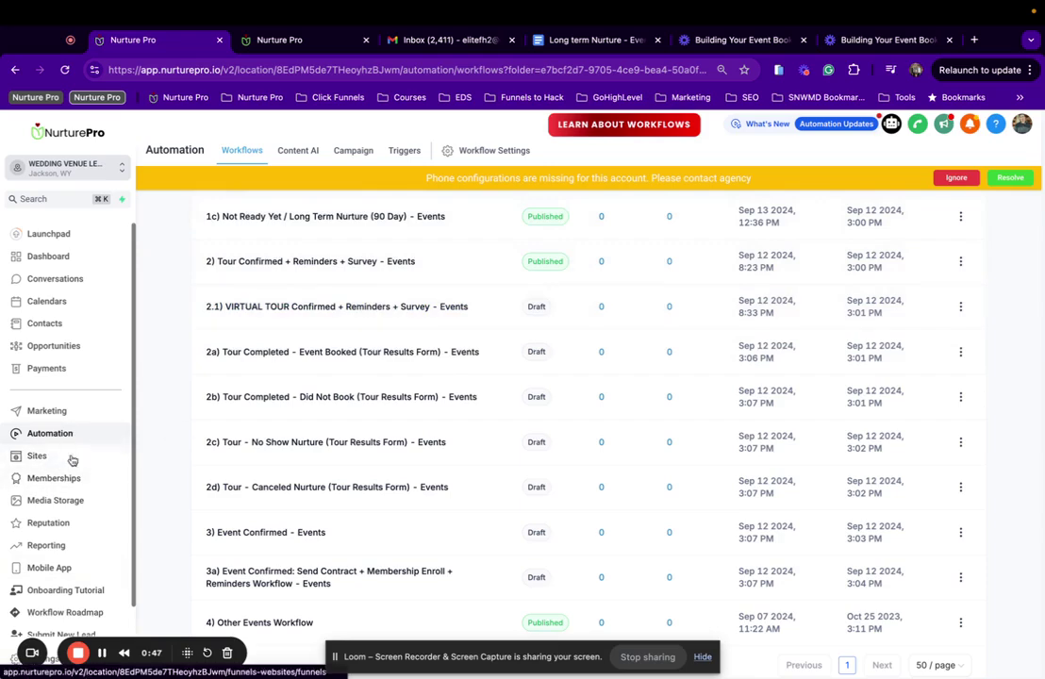
# Step: Open the workflow "2.1) VIRTUAL TOUR Confirmed + Reminders + Survey - Events" and the template used by Email 1 - Confirmation + Pre-Tour Survey
pyautogui.click(320, 308)
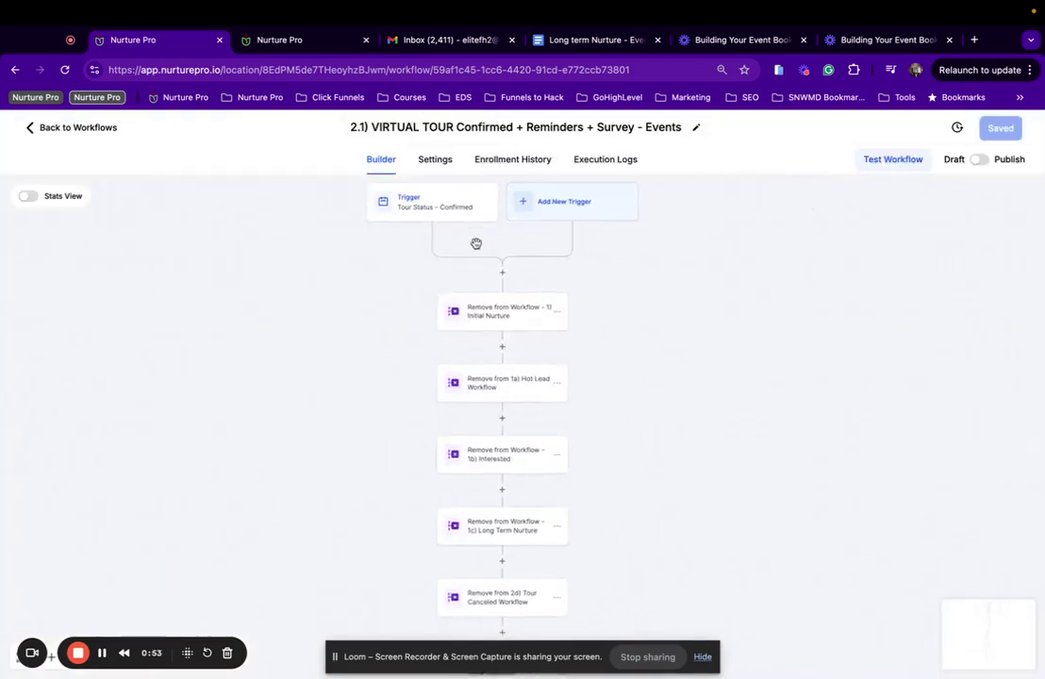
pyautogui.scroll(-10, 476, 243)
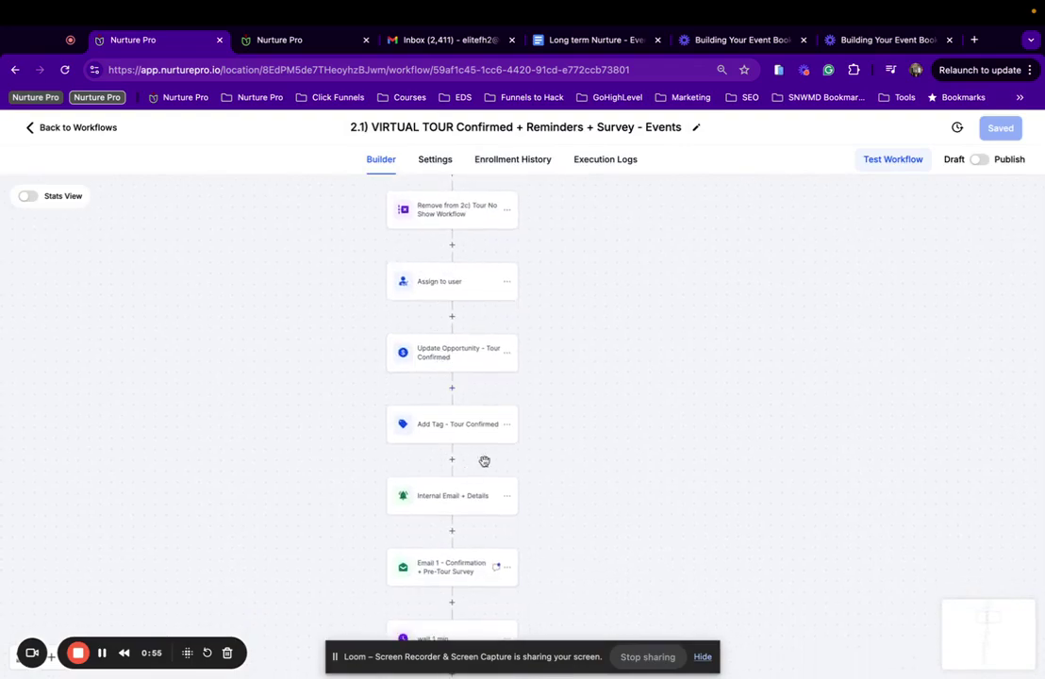
pyautogui.scroll(-5, 486, 452)
pyautogui.click(457, 330)
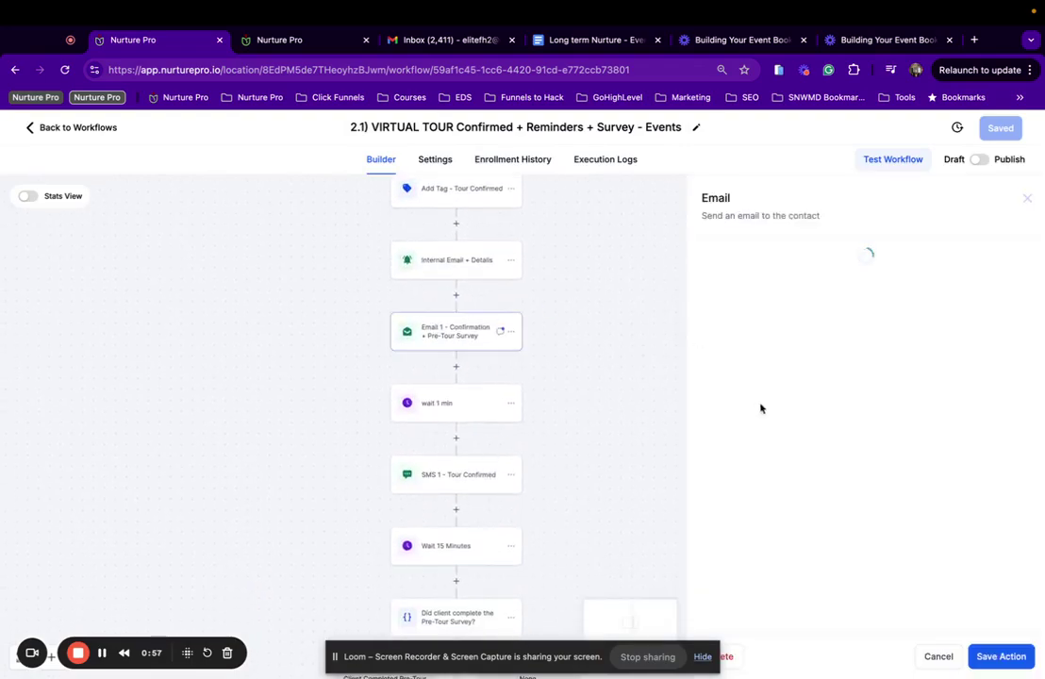
pyautogui.scroll(-3, 838, 402)
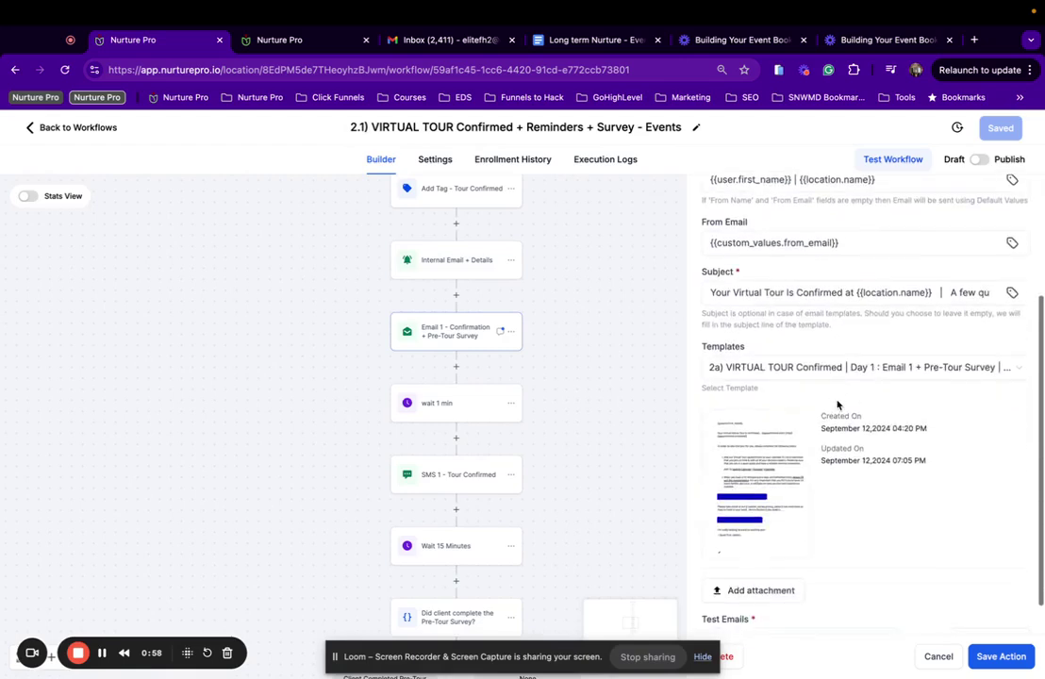
pyautogui.click(761, 483)
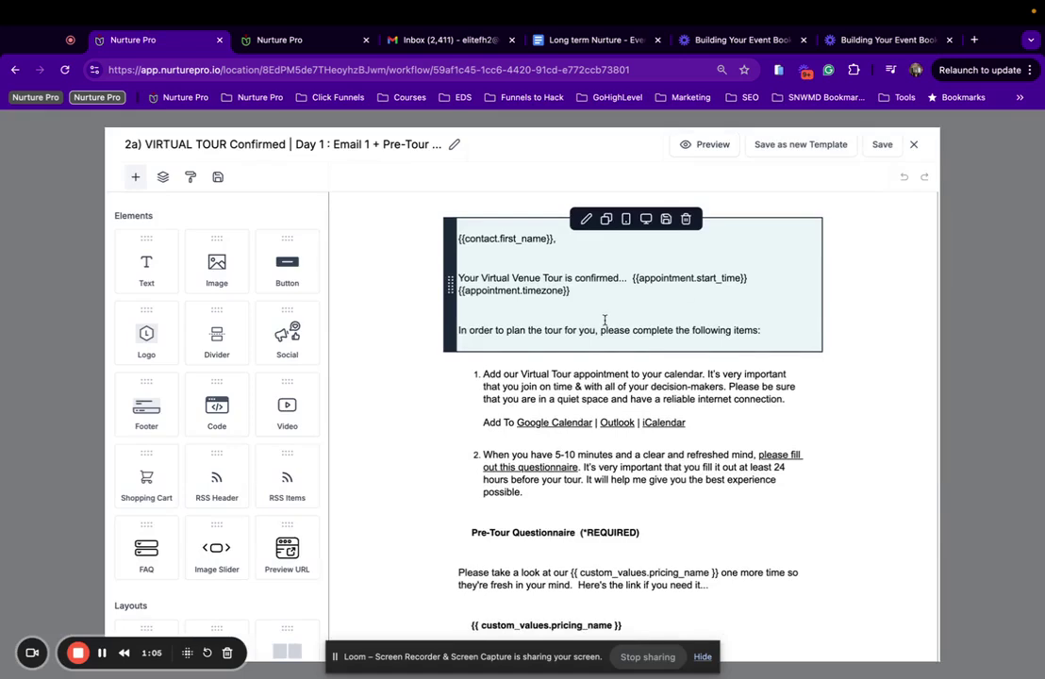
# Step: Review the virtual tour confirmation email in the editor and in its desktop preview, and close the template
pyautogui.scroll(-3, 603, 424)
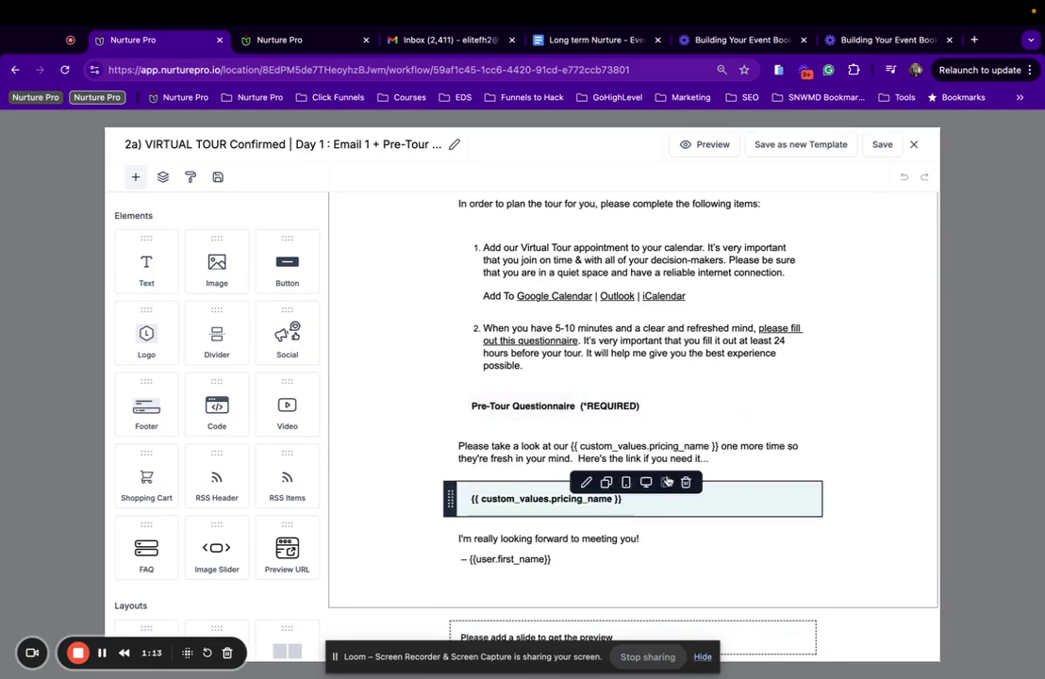
pyautogui.scroll(-2, 668, 481)
pyautogui.scroll(-3, 668, 482)
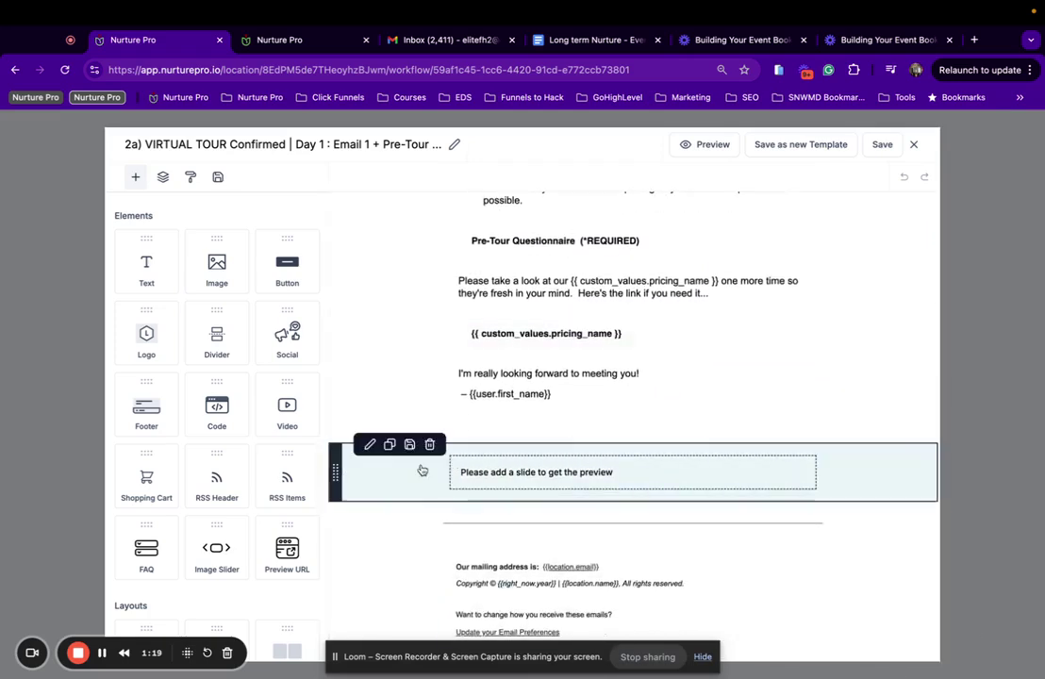
pyautogui.click(699, 144)
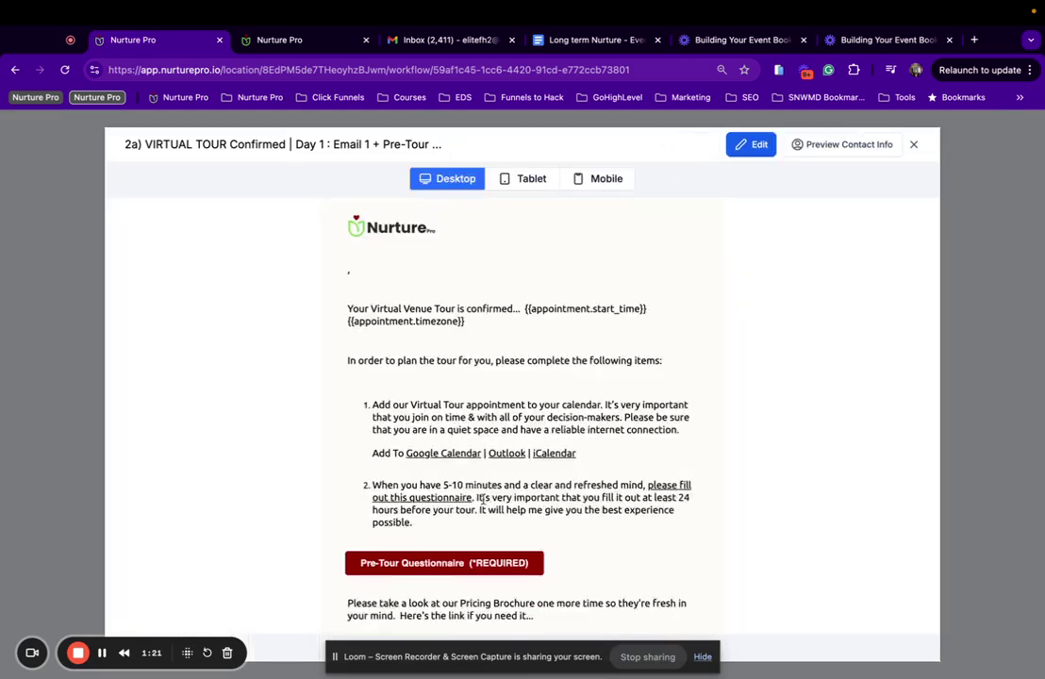
pyautogui.scroll(-10, 529, 418)
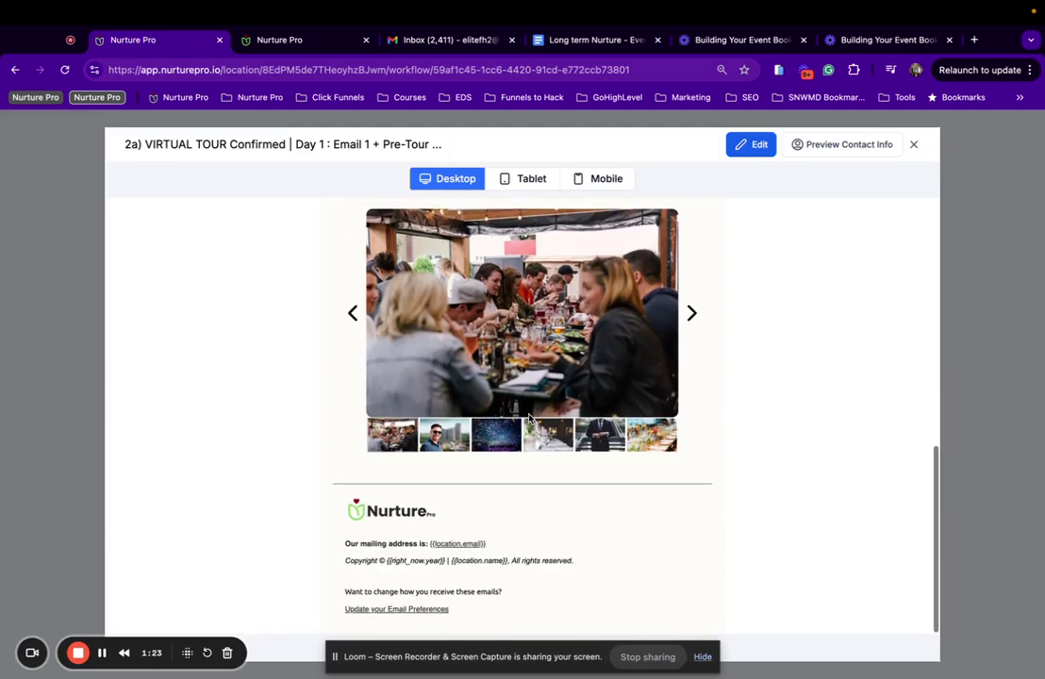
pyautogui.scroll(5, 529, 418)
pyautogui.scroll(5, 529, 418)
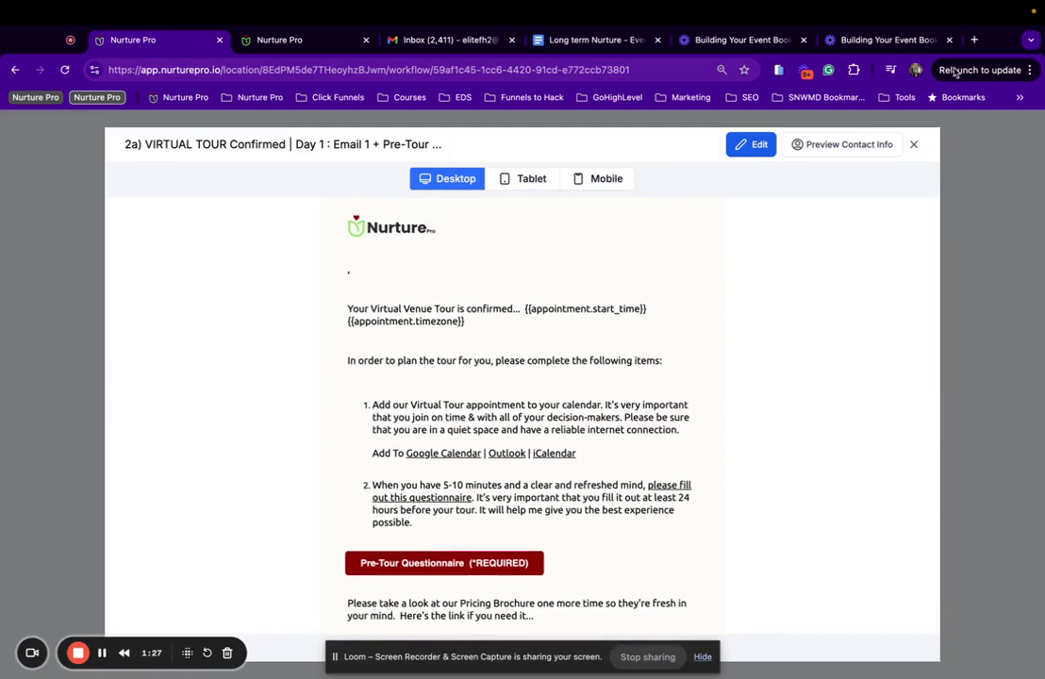
pyautogui.click(914, 148)
# Step: Add an If / Else action between Assign to user and Update Opportunity - Tour Confirmed
pyautogui.scroll(-5, 592, 518)
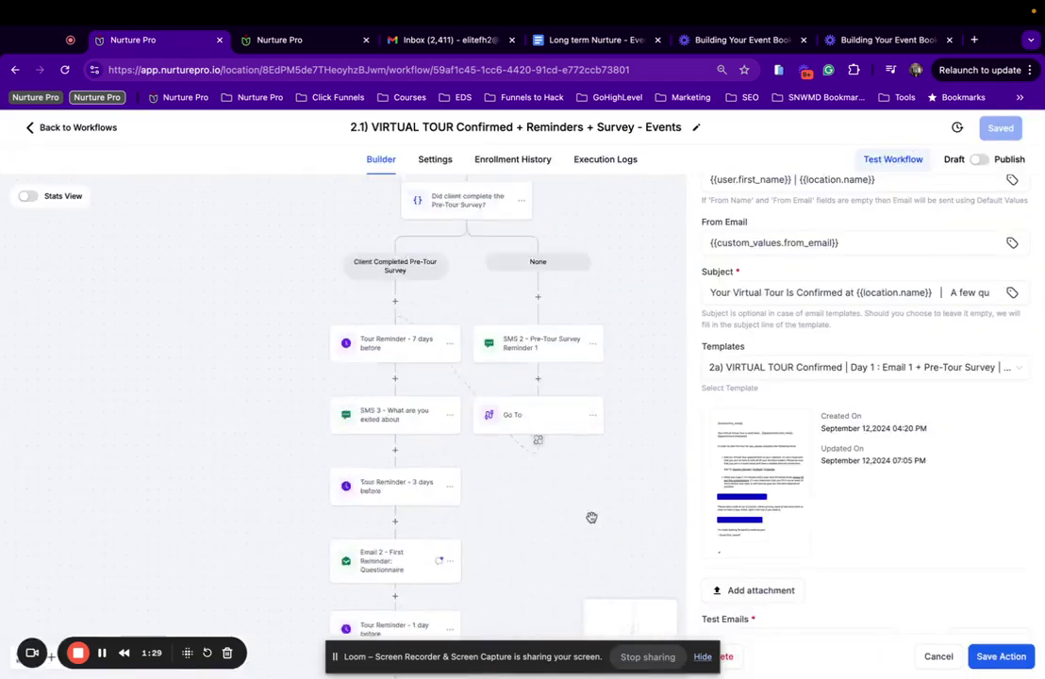
pyautogui.scroll(4, 592, 518)
pyautogui.scroll(5, 591, 518)
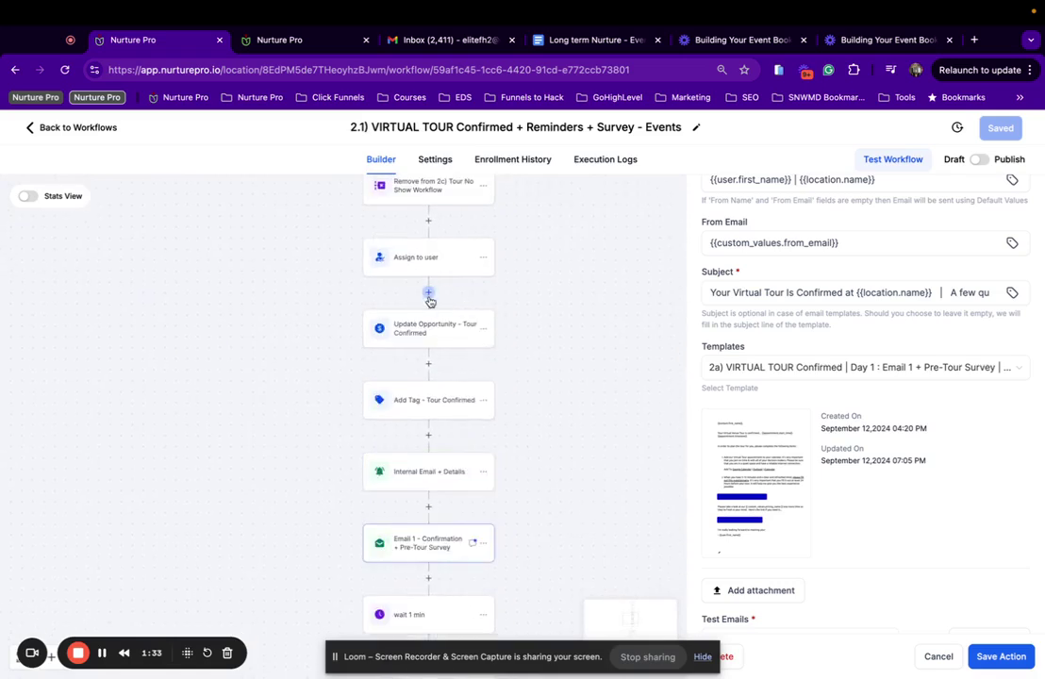
pyautogui.click(429, 296)
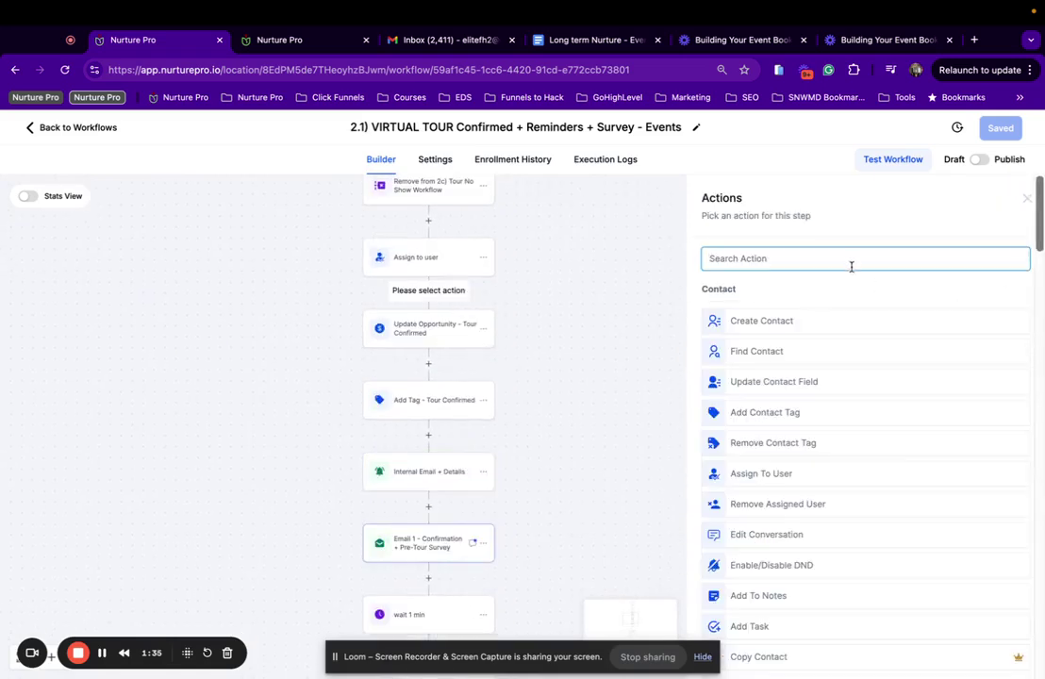
pyautogui.write('If')
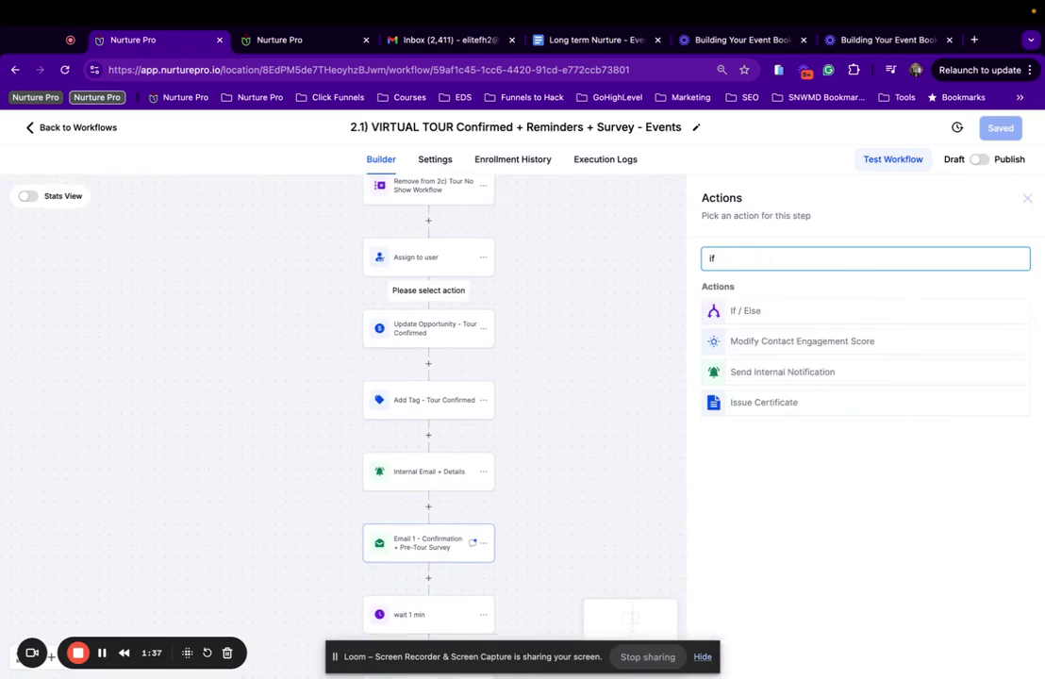
pyautogui.click(819, 310)
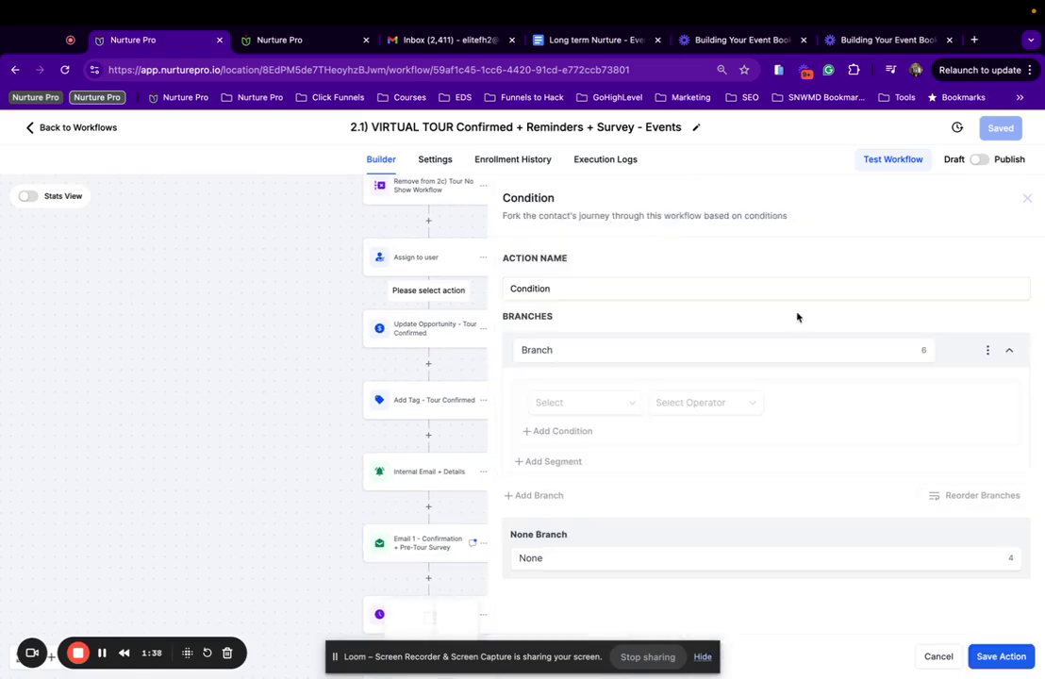
# Step: Name the condition action "Wedding / Event" and its first branch "Wedding"
pyautogui.click(573, 289)
pyautogui.moveTo(573, 290); pyautogui.dragTo(500, 288)
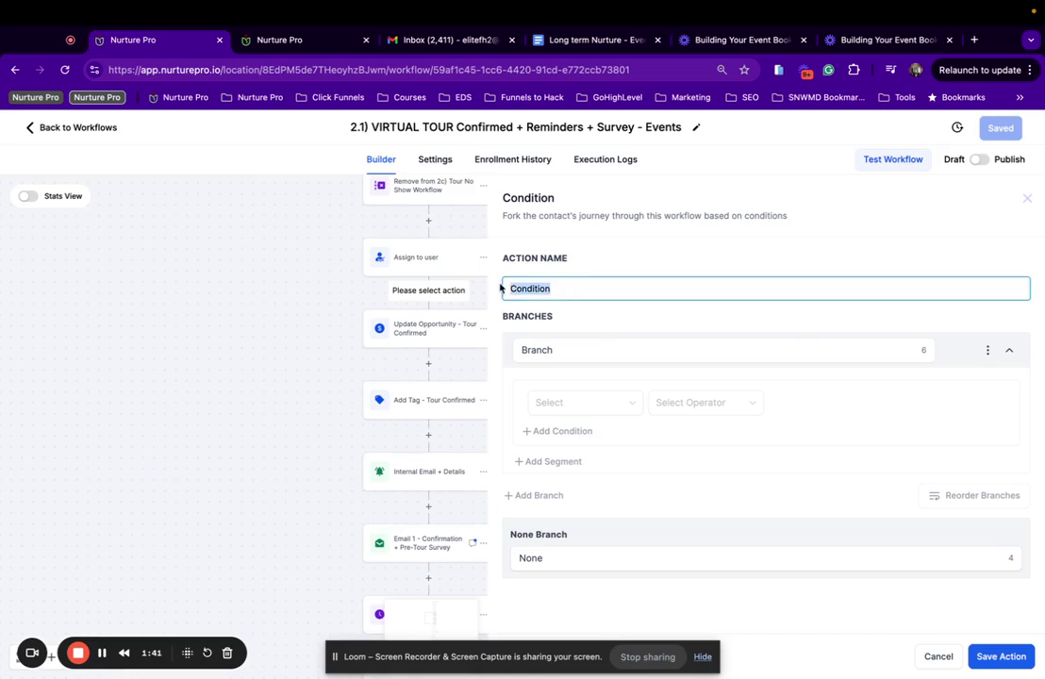
pyautogui.write('Wedding / Event')
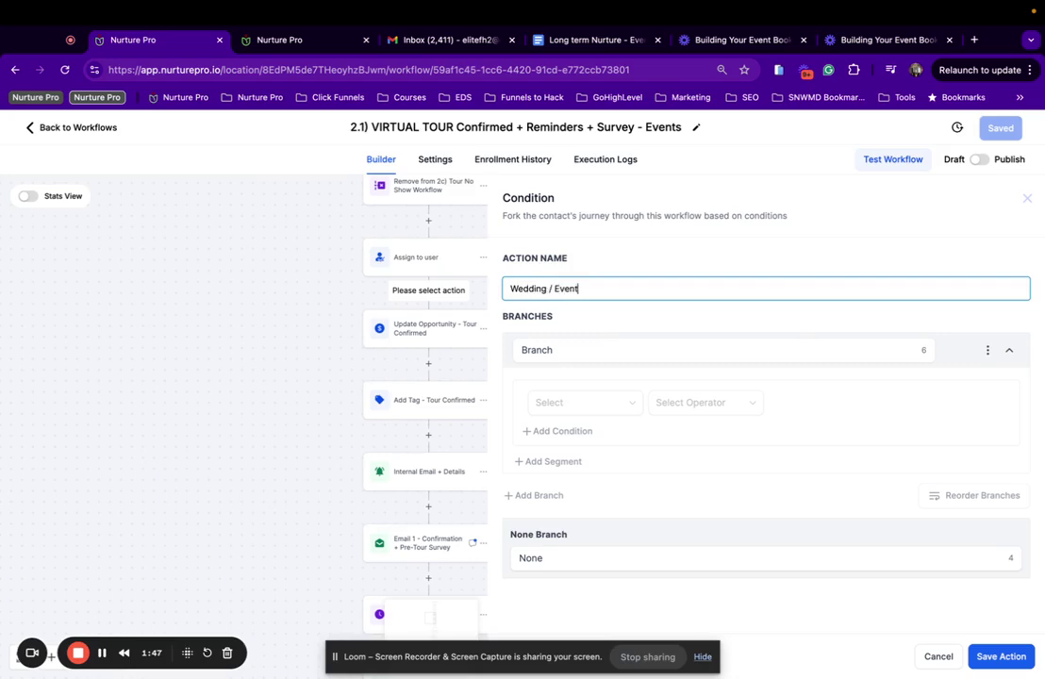
pyautogui.click(608, 405)
pyautogui.doubleClick(607, 348)
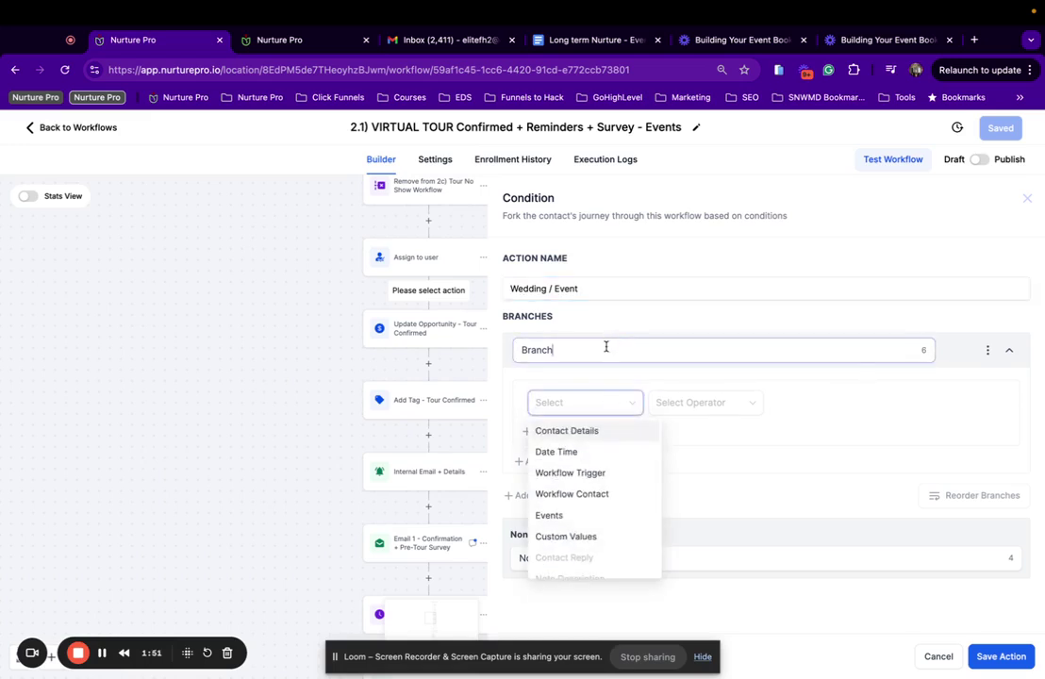
pyautogui.write('Wedding')
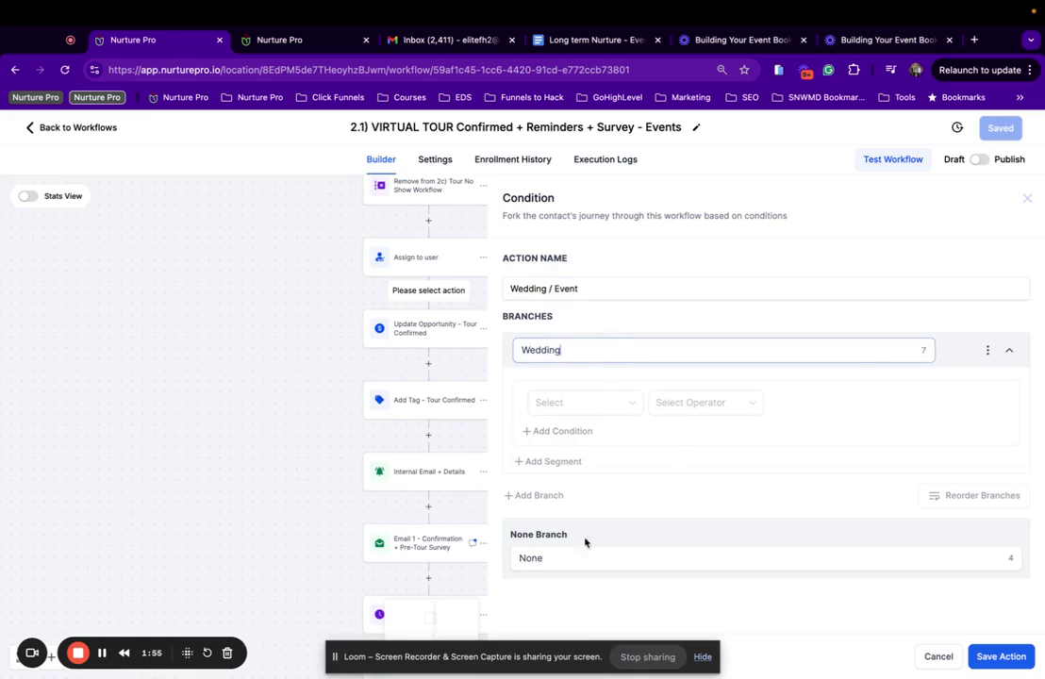
# Step: Set the Wedding branch's condition to the contact field "What type of event are you hosting?" Is Wedding
pyautogui.click(600, 403)
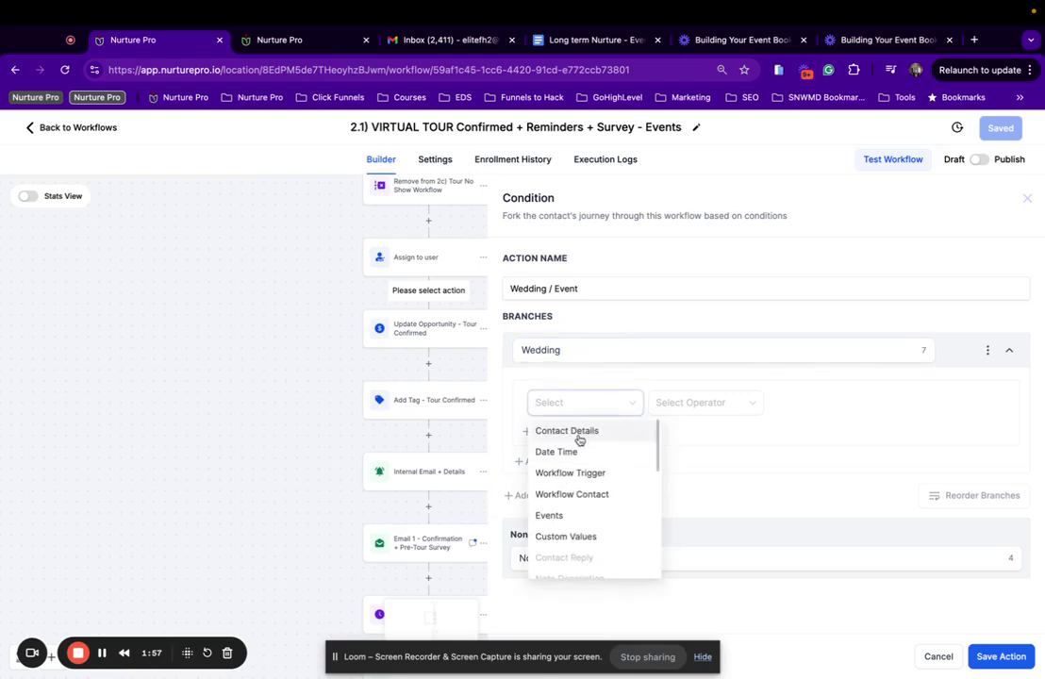
pyautogui.click(567, 432)
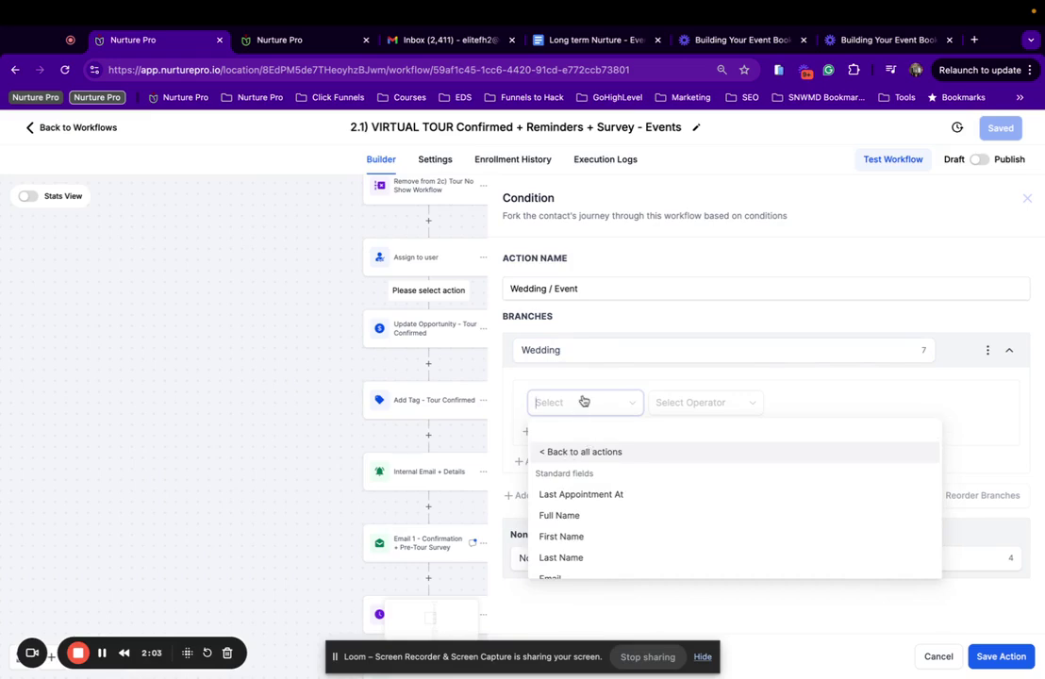
pyautogui.write('type')
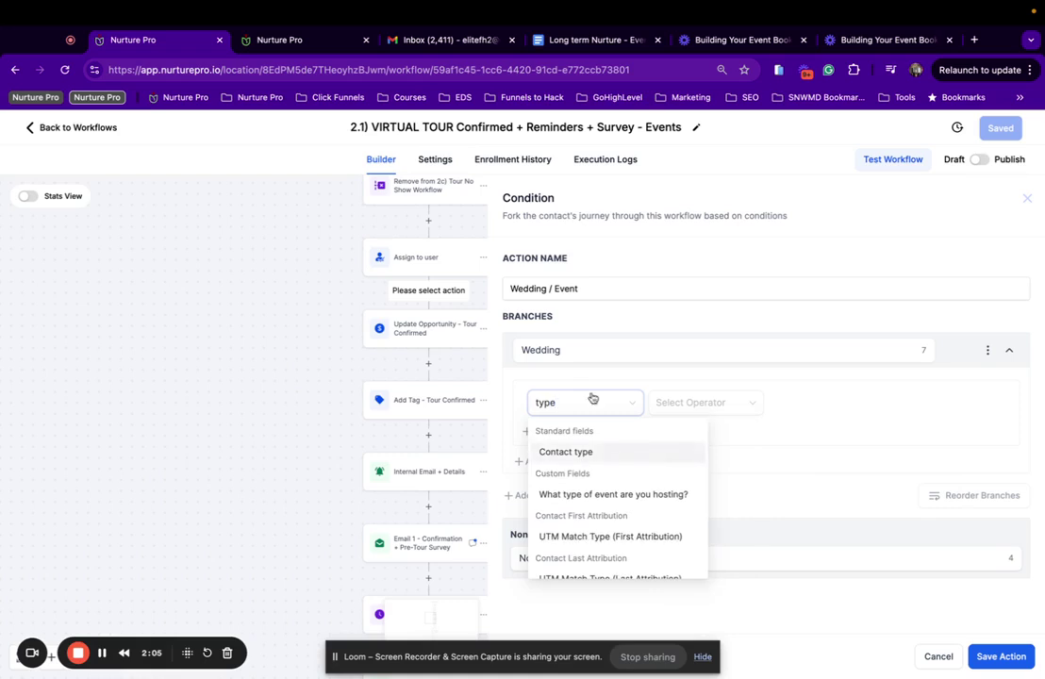
pyautogui.click(595, 496)
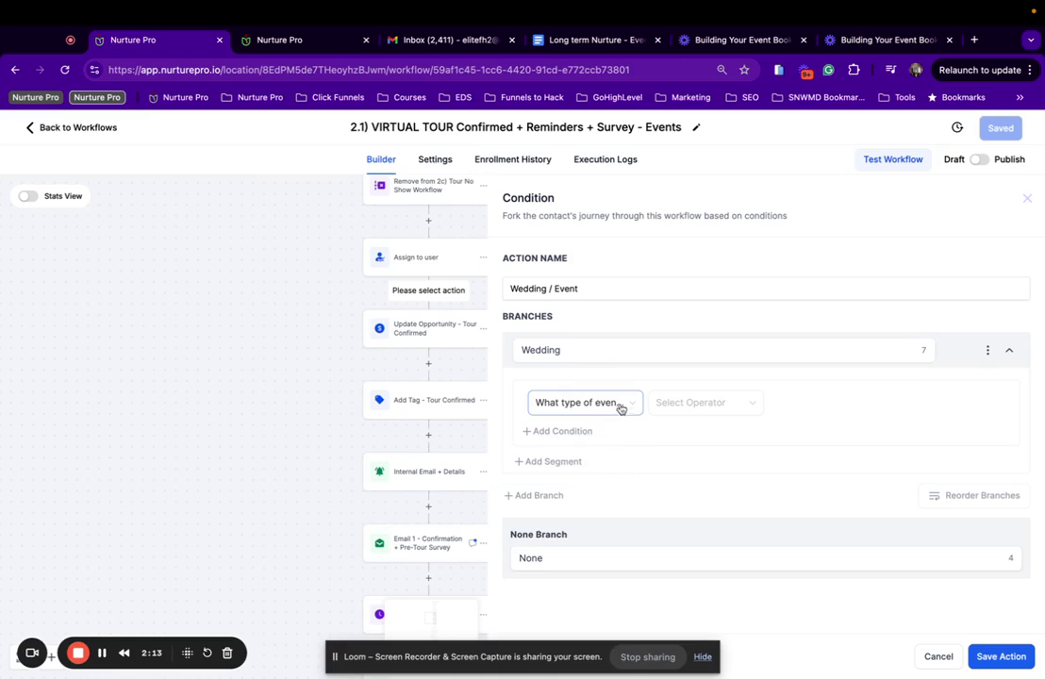
pyautogui.click(711, 408)
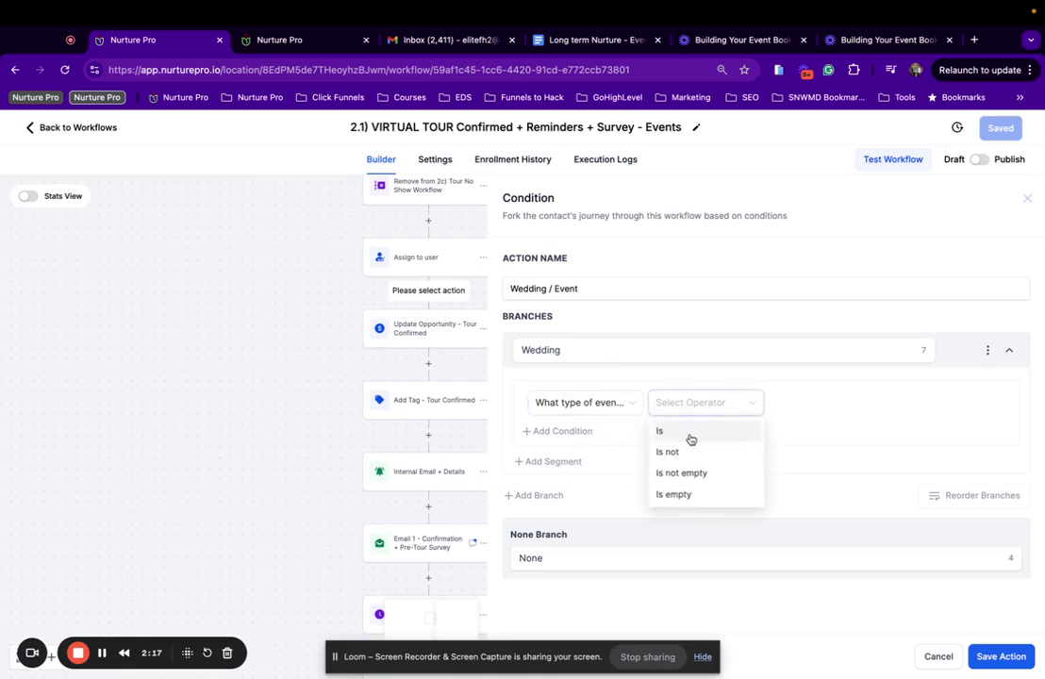
pyautogui.click(691, 434)
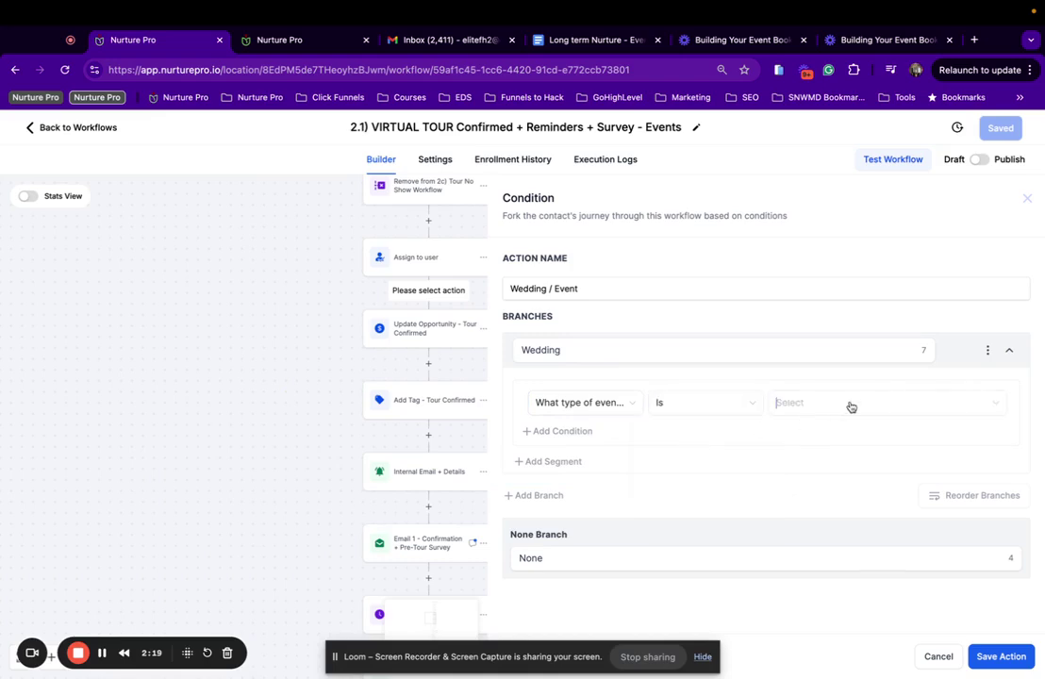
pyautogui.click(850, 406)
pyautogui.click(798, 431)
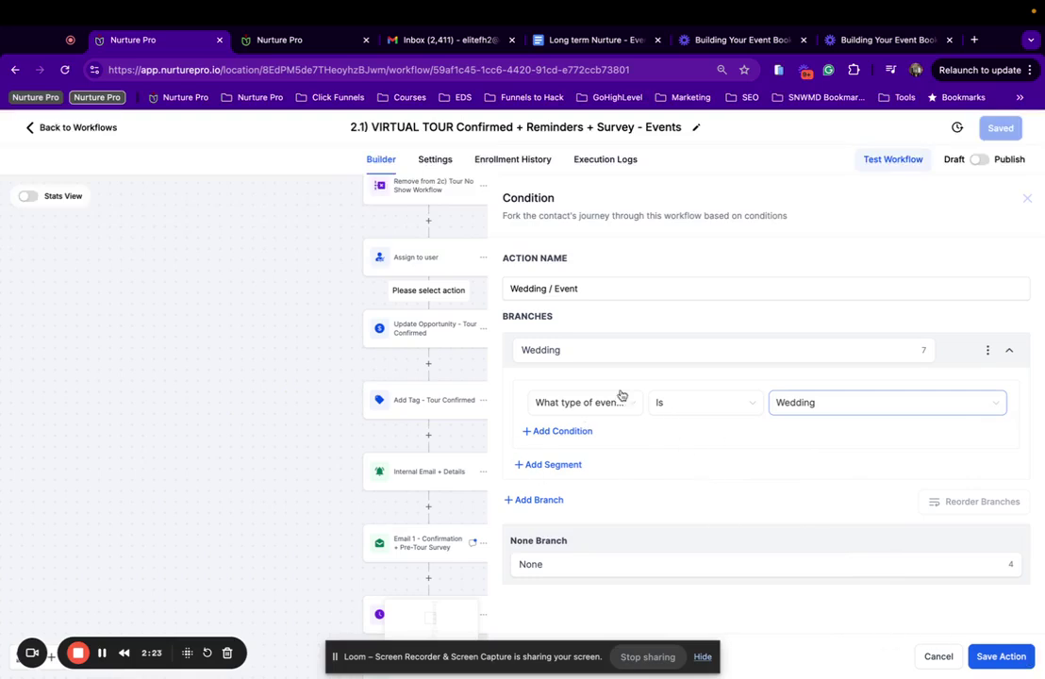
# Step: Clone the Wedding branch and rename the copy "Event"
pyautogui.click(987, 349)
pyautogui.click(941, 357)
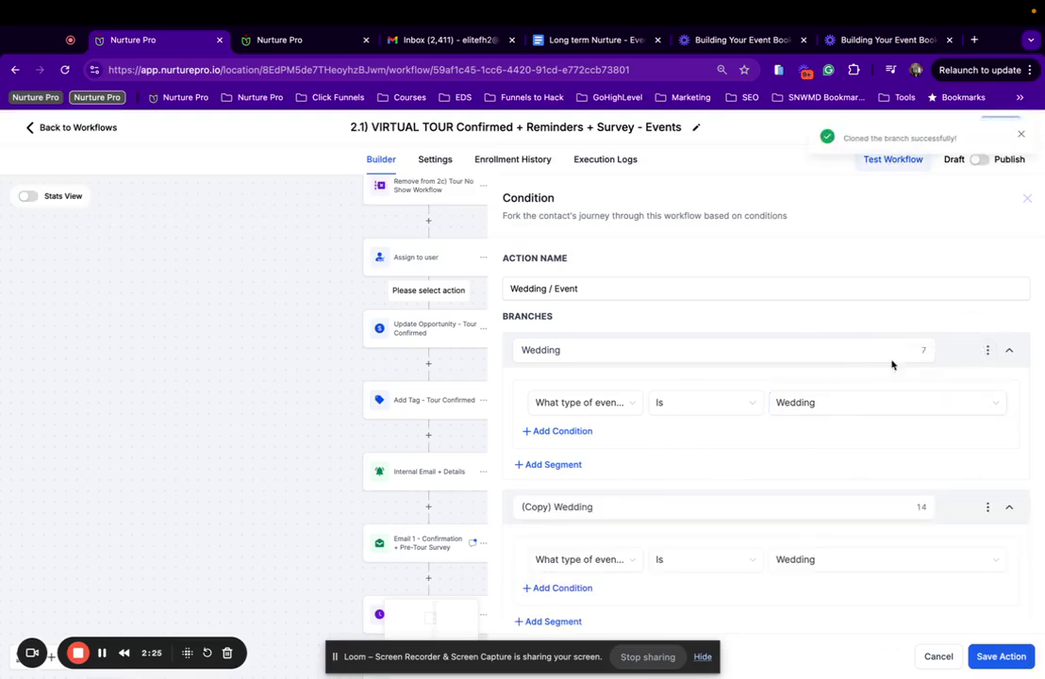
pyautogui.click(620, 509)
pyautogui.write('E')
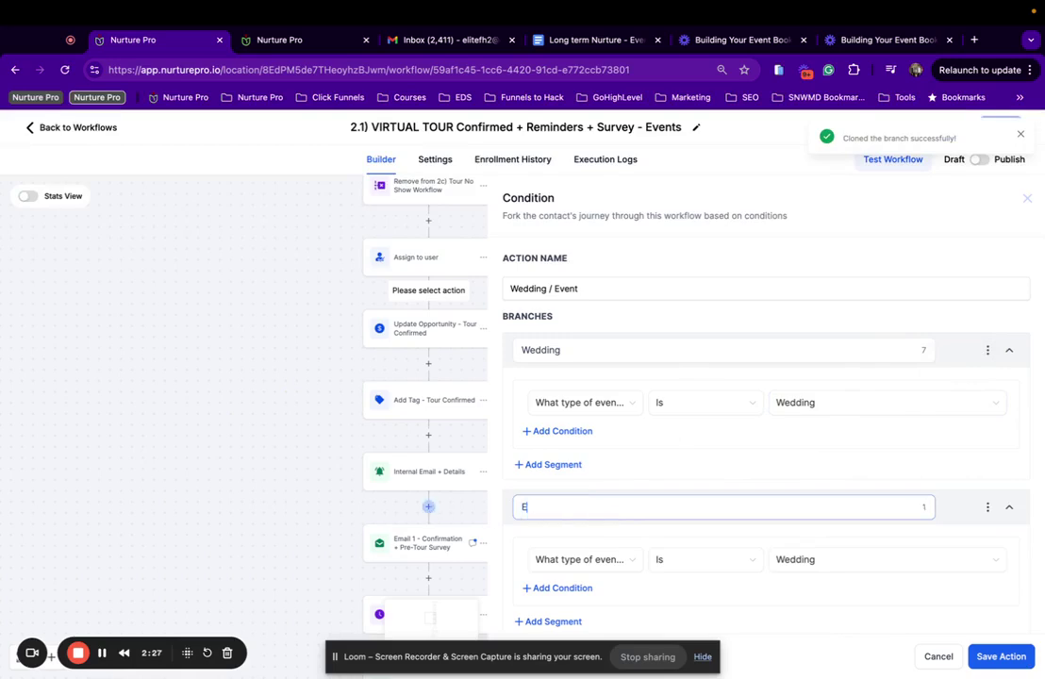
pyautogui.write('vent')
# Step: Set the Event branch's condition value to Special Event and save the condition action
pyautogui.scroll(-2, 591, 563)
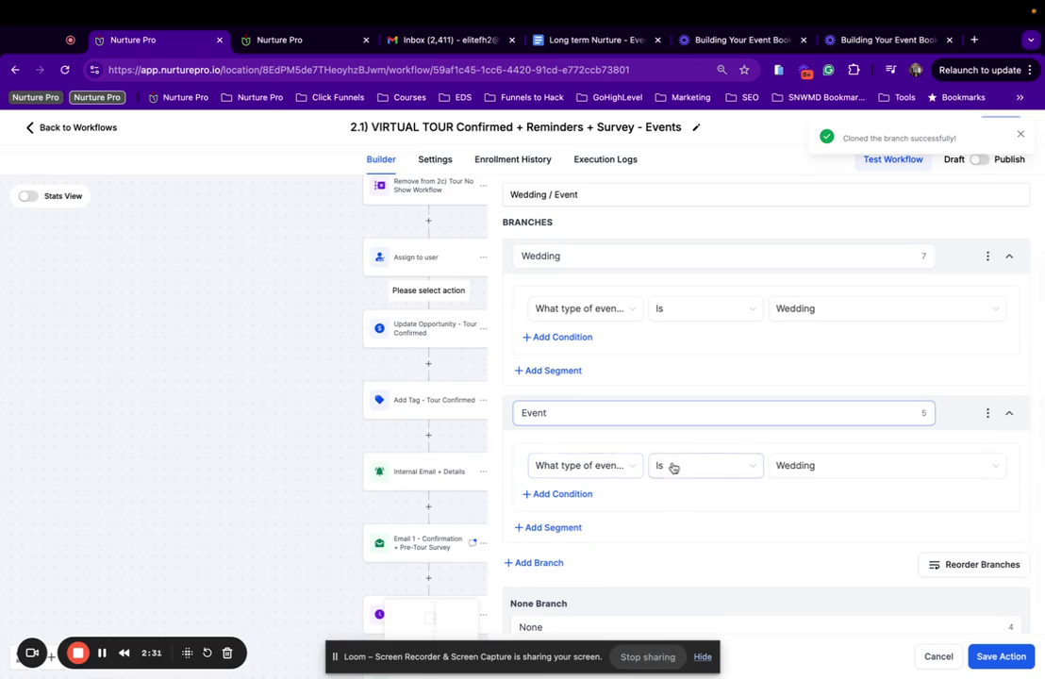
pyautogui.click(850, 469)
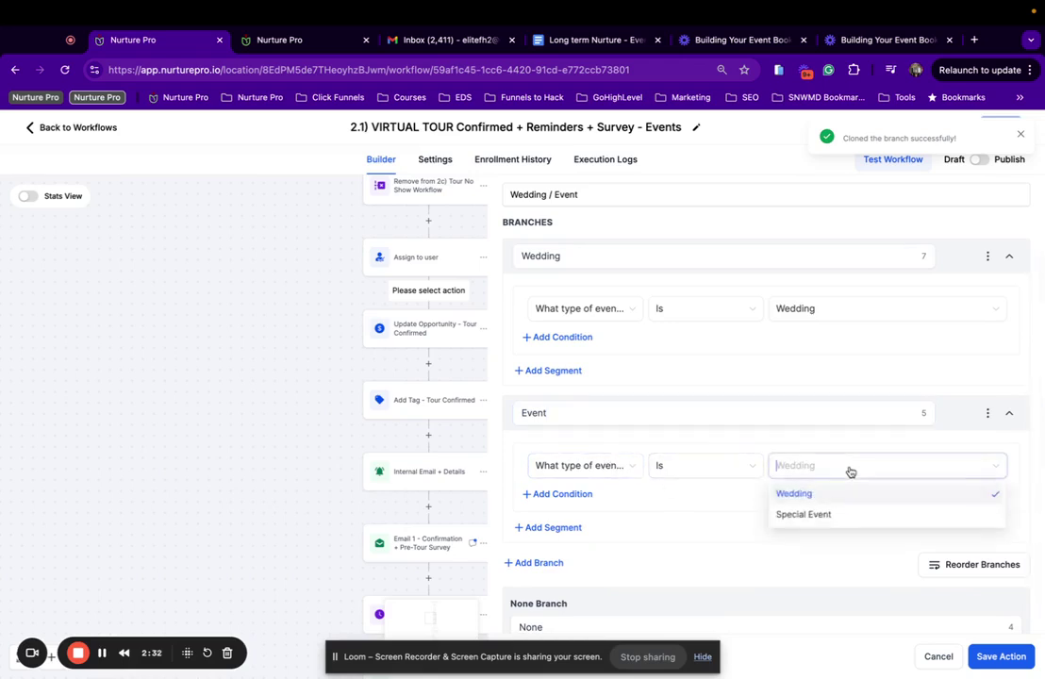
pyautogui.click(809, 516)
pyautogui.scroll(-1, 693, 450)
pyautogui.click(1003, 664)
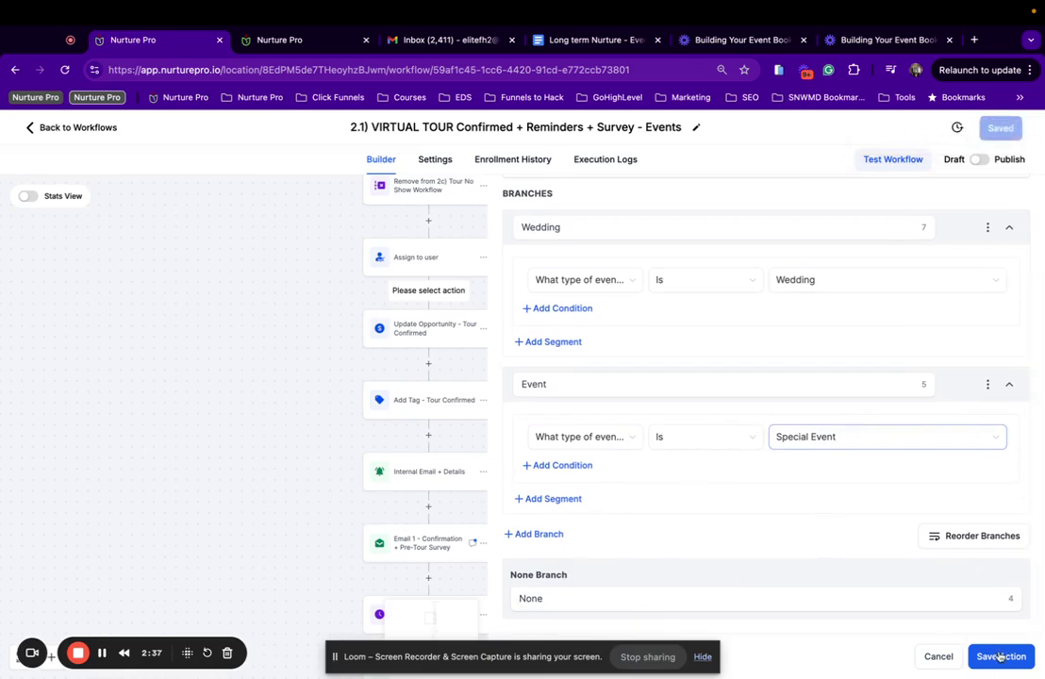
pyautogui.click(1000, 657)
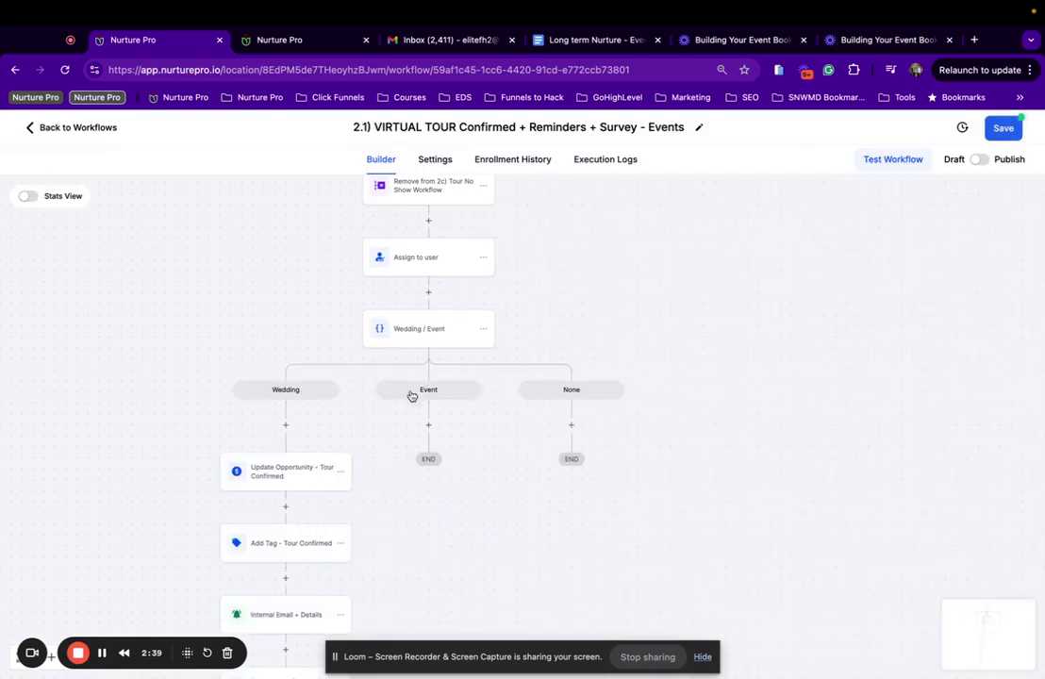
# Step: Move all actions from Update Opportunity - Tour Confirmed onward into the None branch
pyautogui.scroll(-2, 261, 399)
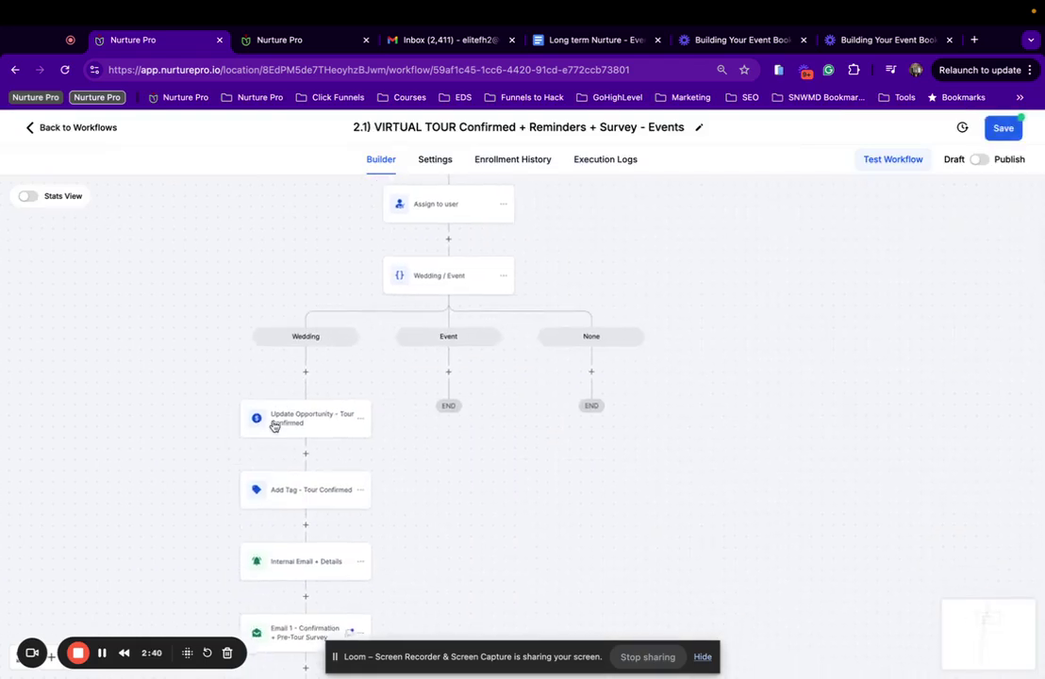
pyautogui.click(364, 416)
pyautogui.moveTo(431, 478)
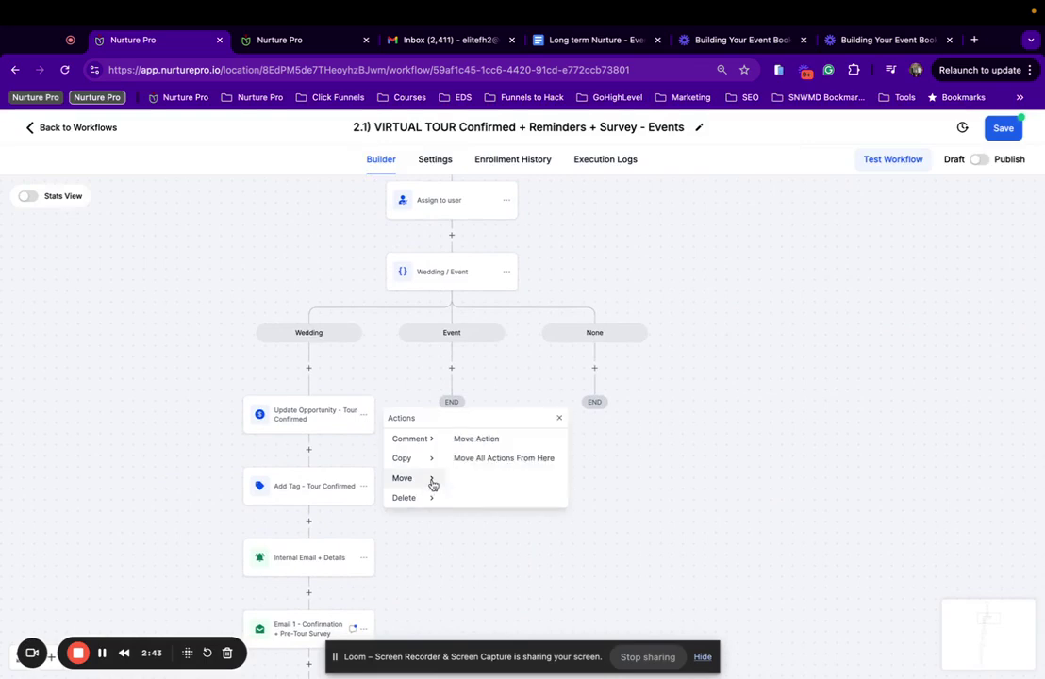
pyautogui.click(503, 458)
pyautogui.click(604, 368)
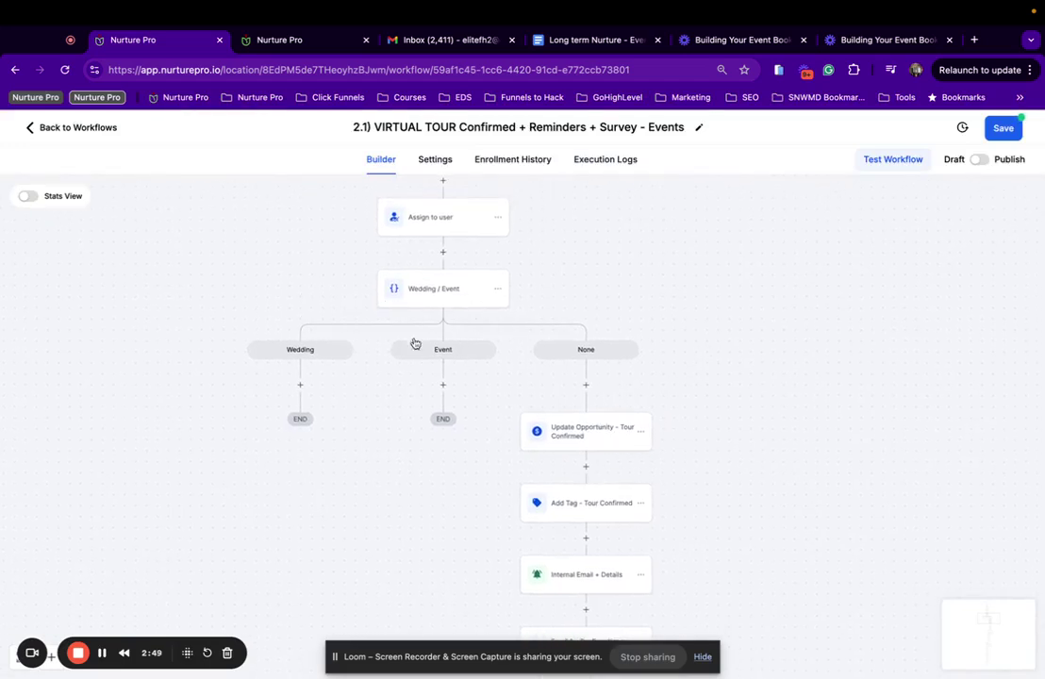
# Step: Move only the Update Opportunity - Tour Confirmed action from the None branch into the Event branch and open its settings
pyautogui.click(640, 432)
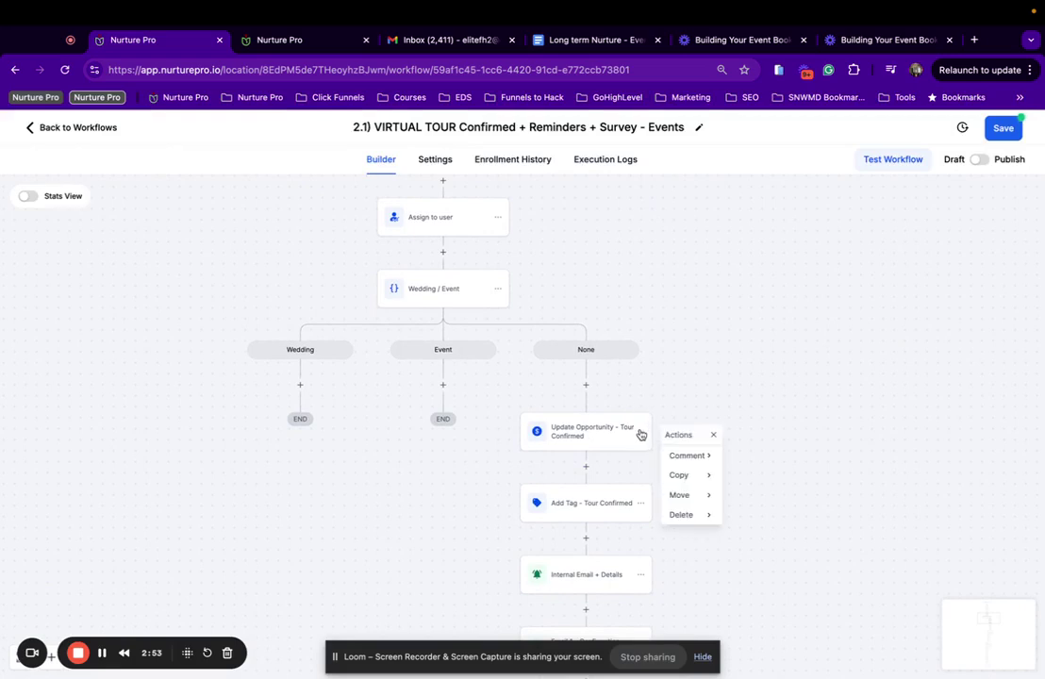
pyautogui.moveTo(700, 495)
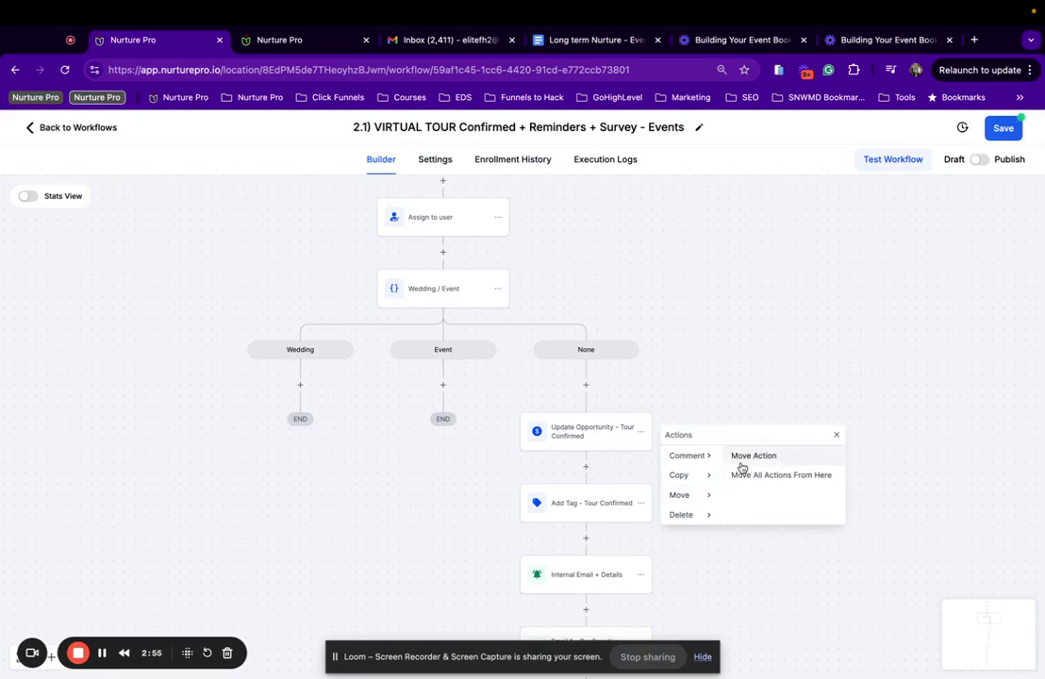
pyautogui.click(739, 461)
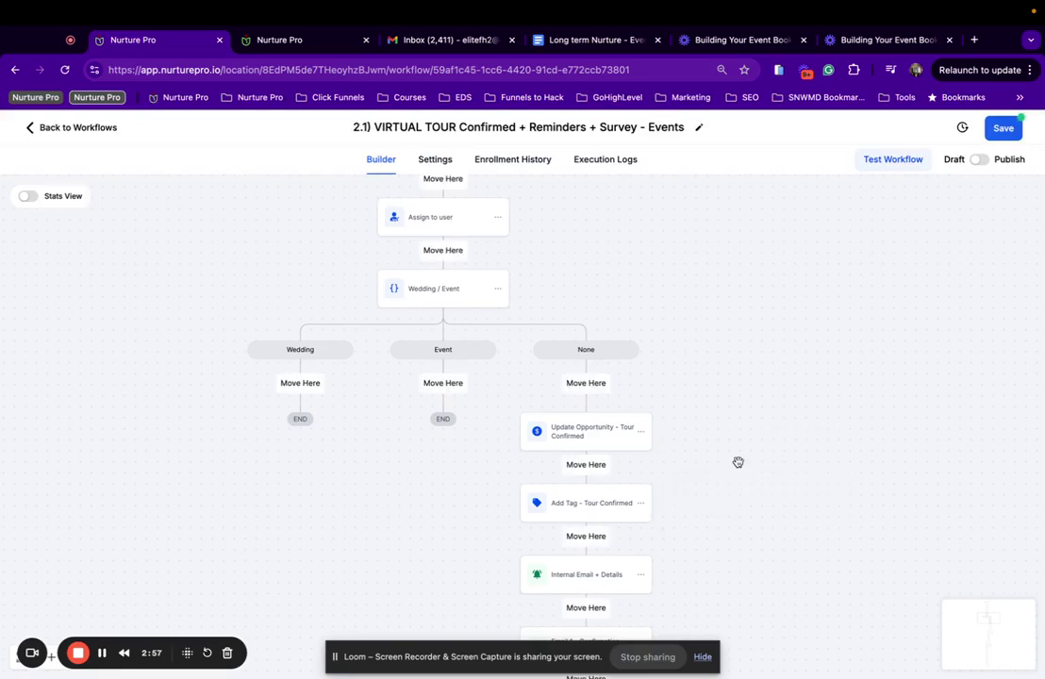
pyautogui.click(444, 383)
pyautogui.click(450, 441)
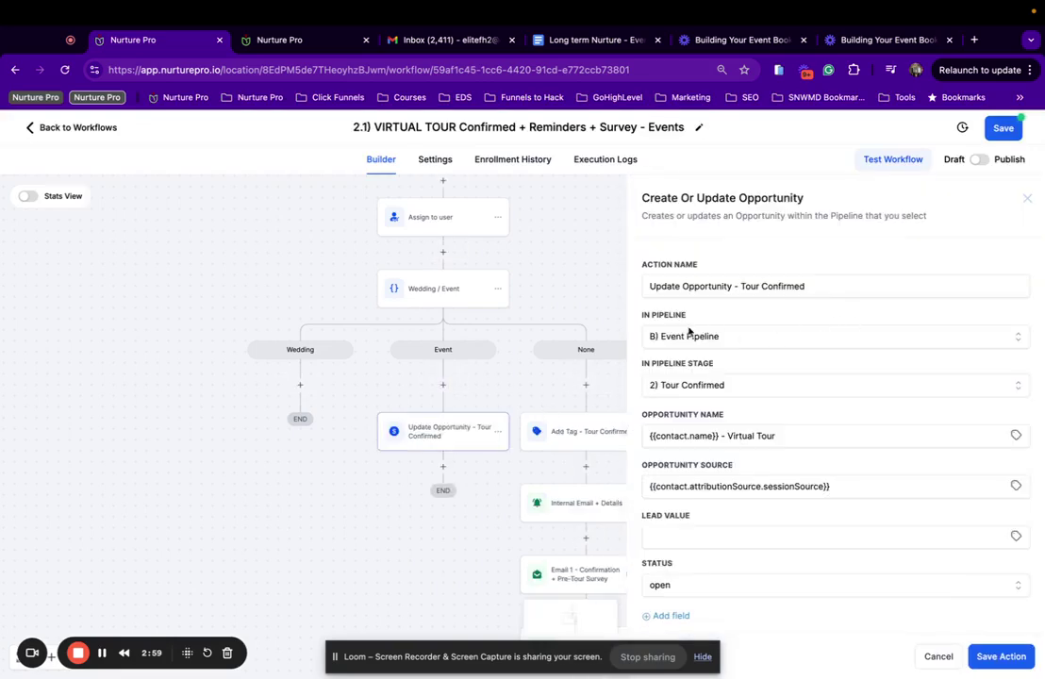
# Step: Copy the Event branch's Update Opportunity - Tour Confirmed action into the Wedding branch
pyautogui.click(498, 432)
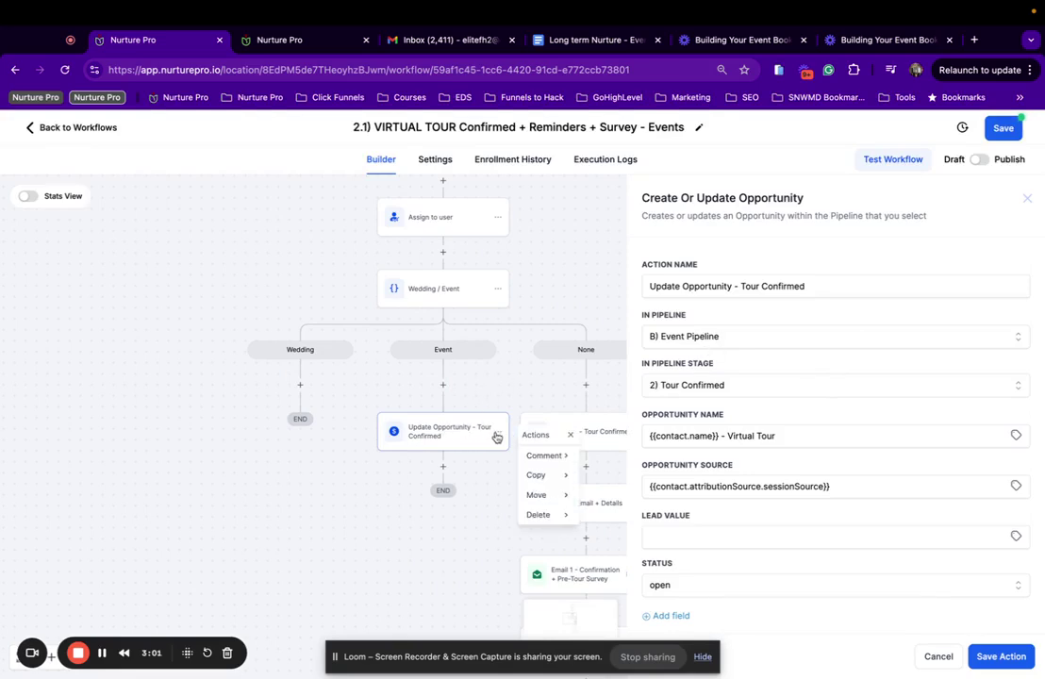
pyautogui.moveTo(557, 477)
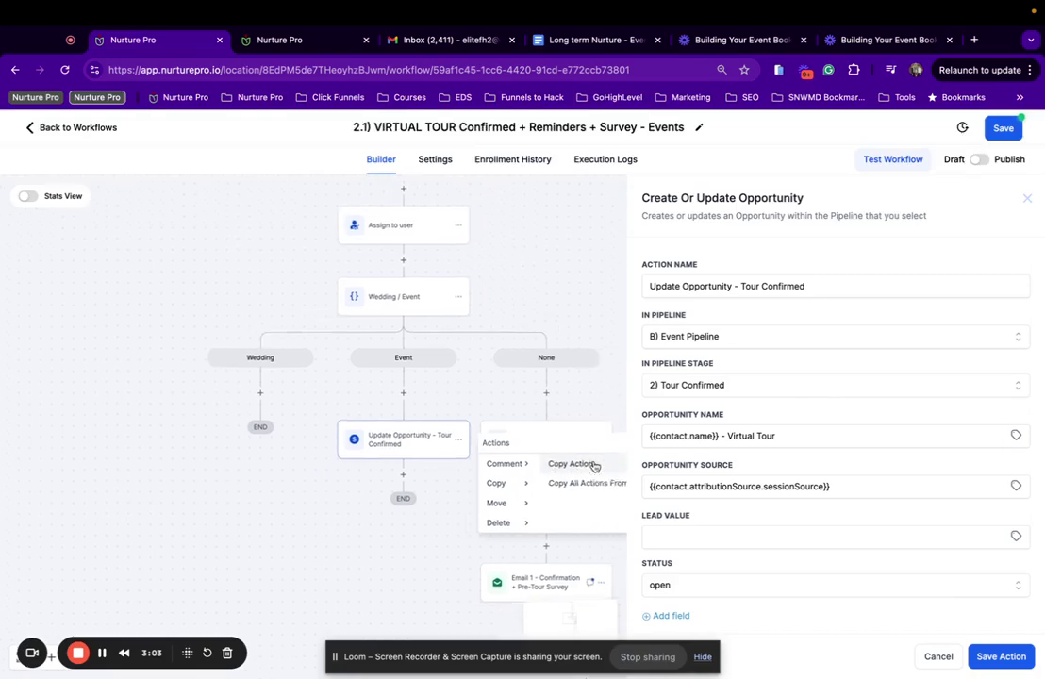
pyautogui.click(579, 472)
pyautogui.click(247, 399)
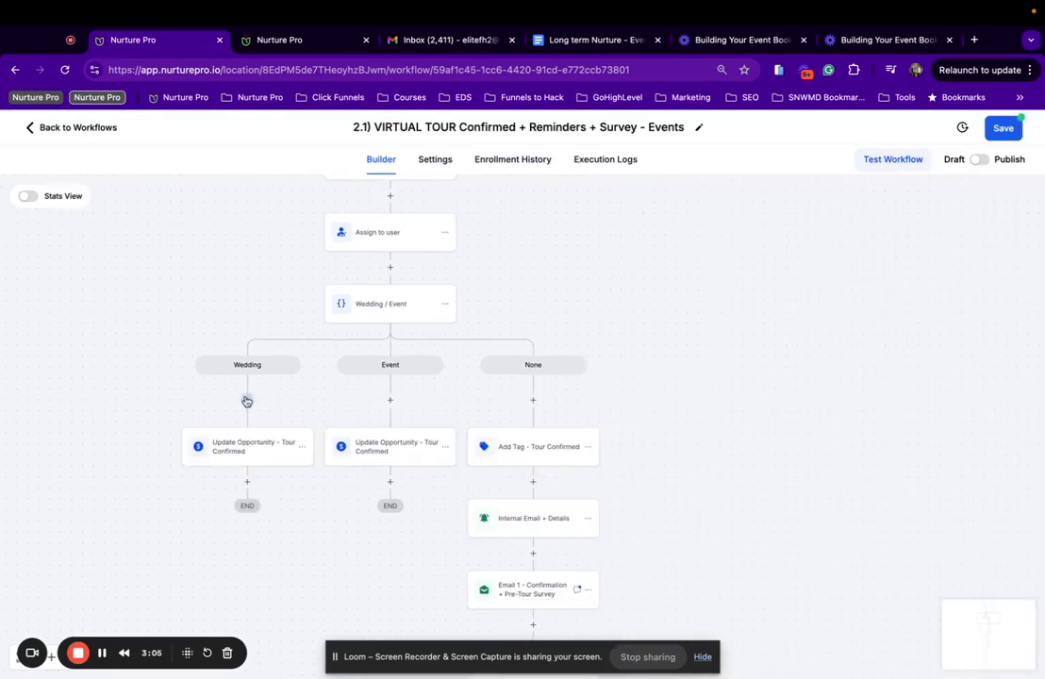
# Step: Rename the Wedding branch's opportunity action as "Update Opportunity - Wedding Tour Confirmed"
pyautogui.click(247, 451)
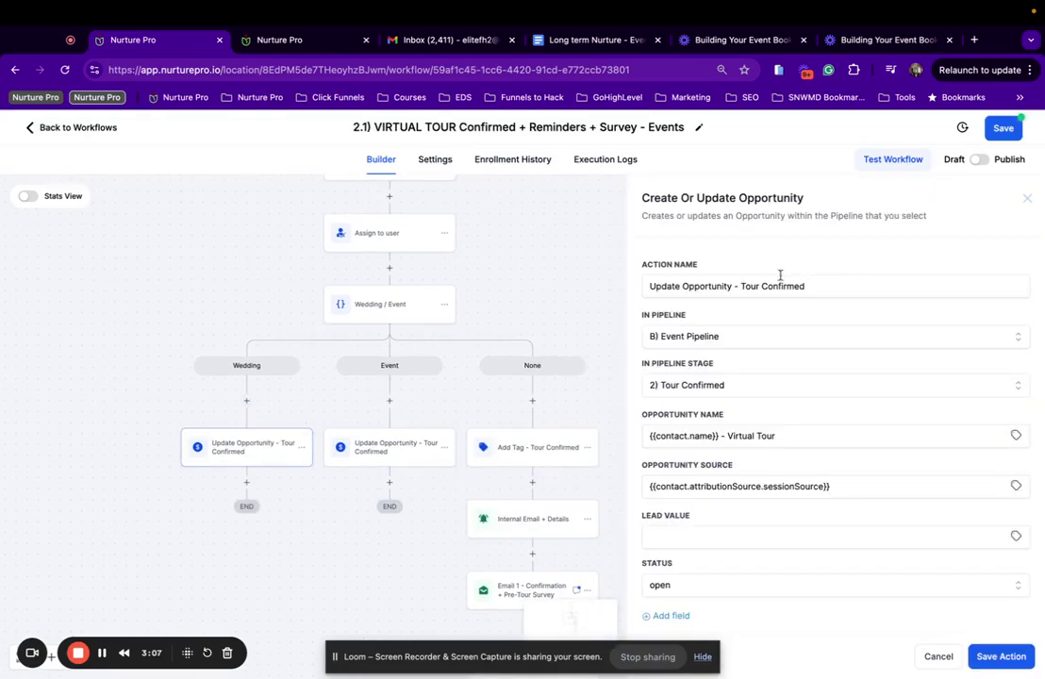
pyautogui.click(738, 285)
pyautogui.write('WEdding')
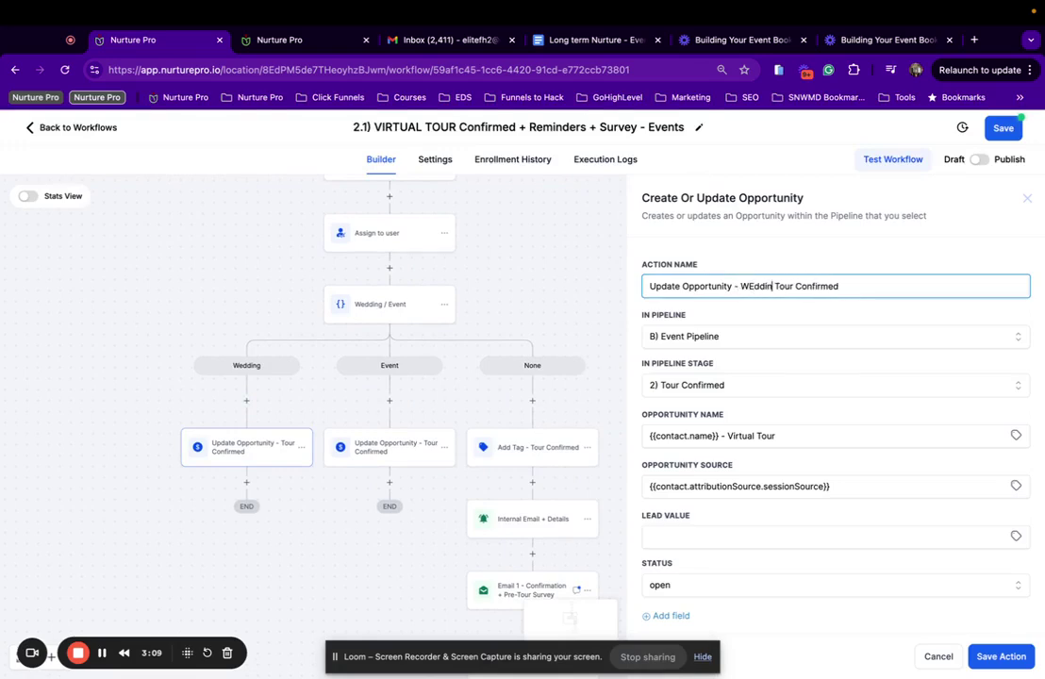
pyautogui.press('BackSpace')
pyautogui.press('BackSpace')
pyautogui.press('BackSpace')
pyautogui.press('BackSpace')
pyautogui.press('BackSpace')
pyautogui.press('BackSpace')
pyautogui.press('BackSpace')
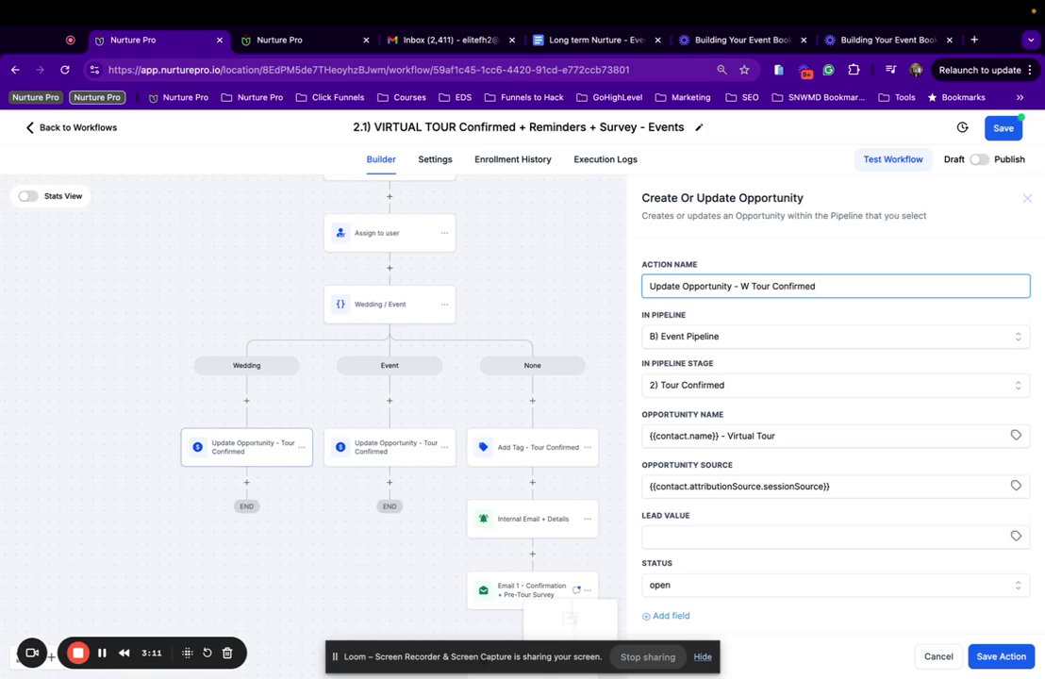
pyautogui.write('Wedding')
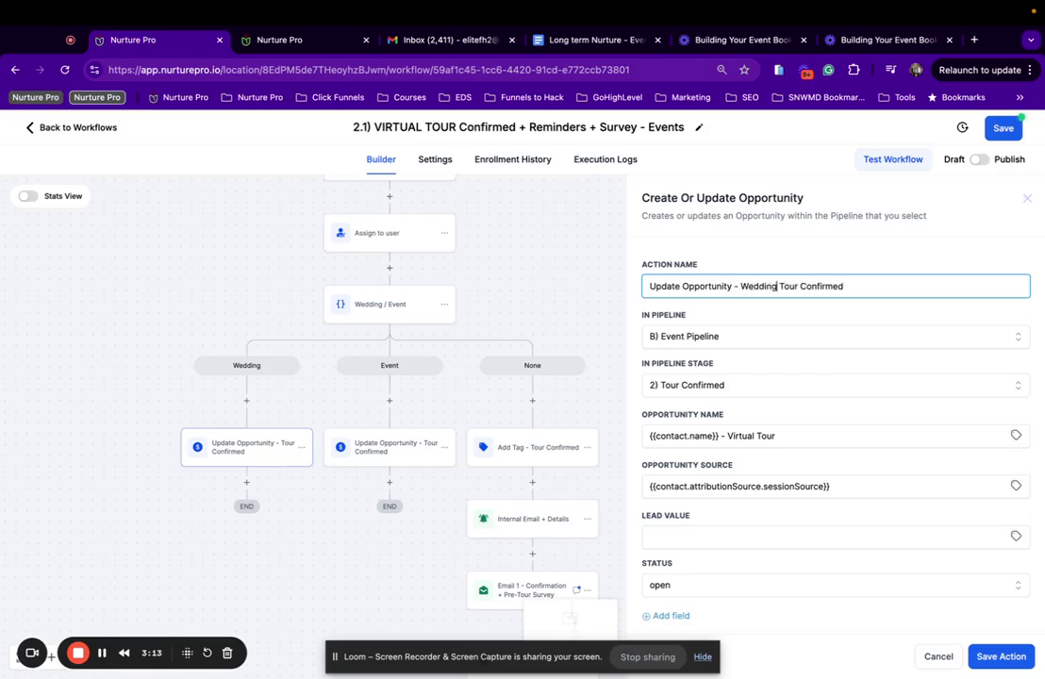
# Step: Set the wedding action's pipeline to A) Wedding Couple's Journey and its stage to 2) Tour Confirmed, and save the action
pyautogui.scroll(-2, 784, 340)
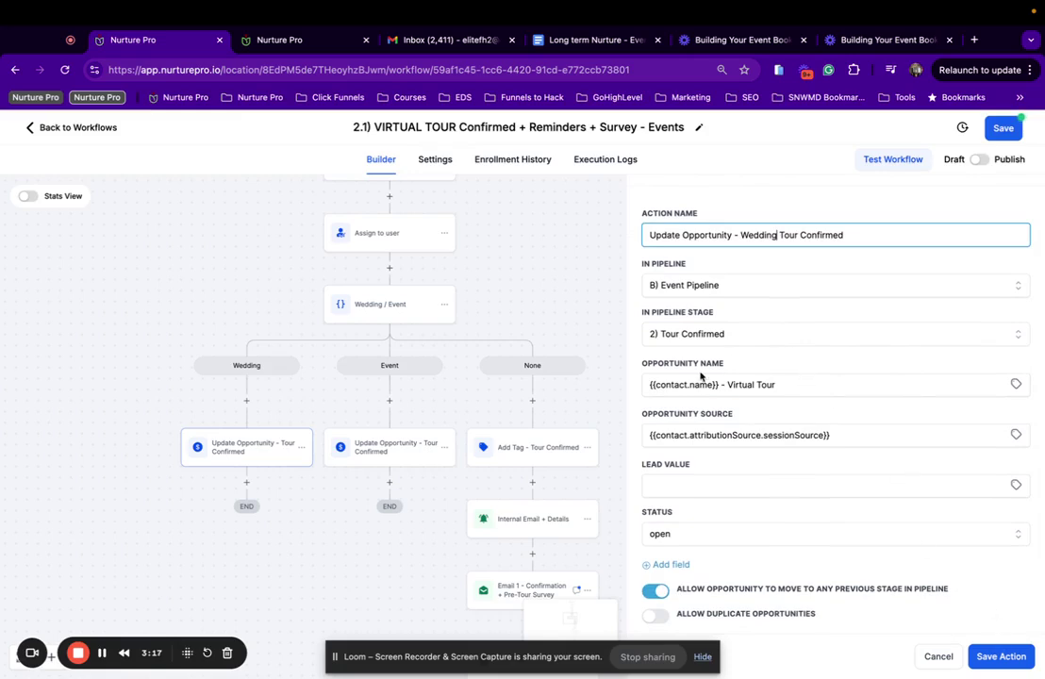
pyautogui.click(683, 287)
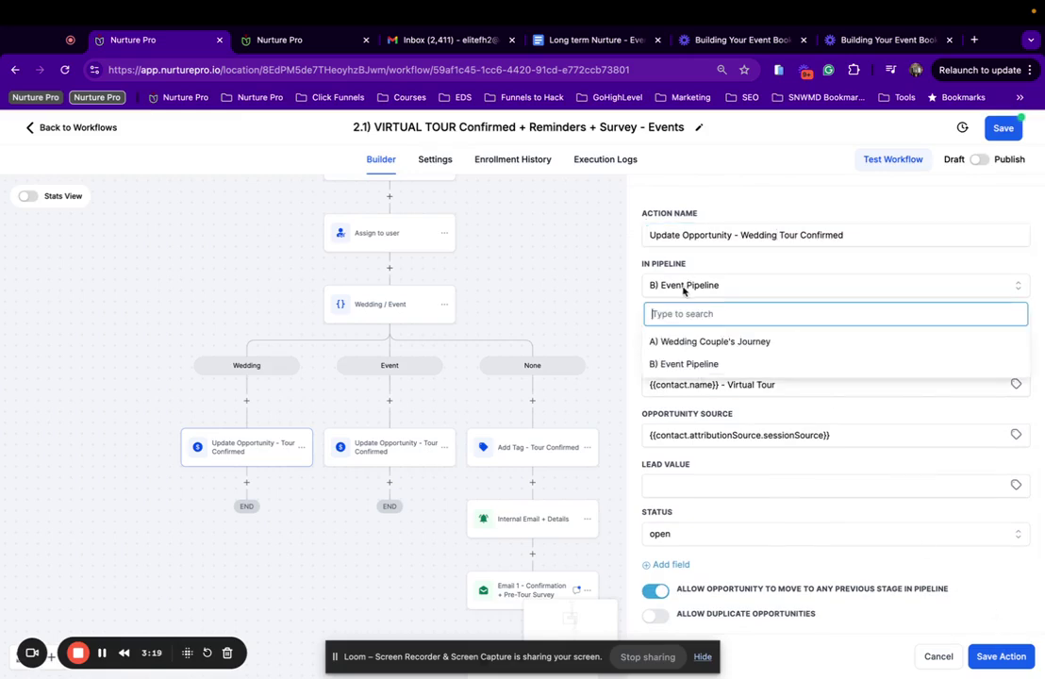
pyautogui.click(692, 342)
pyautogui.click(702, 336)
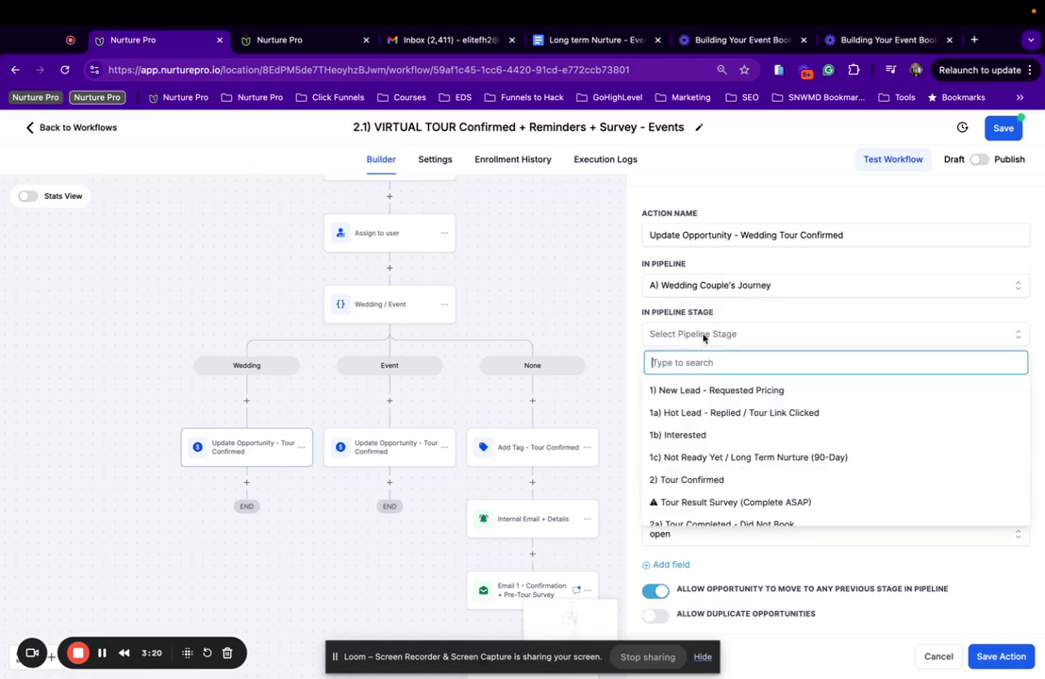
pyautogui.click(700, 479)
pyautogui.click(984, 661)
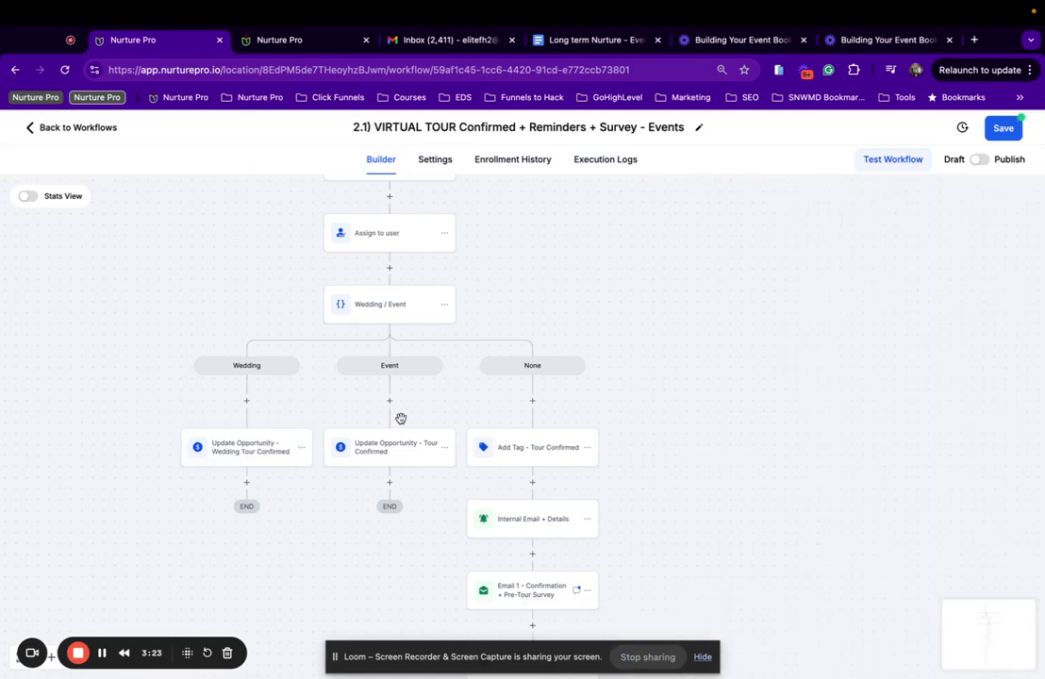
# Step: Rename the Event branch's opportunity action as "Update Opportunity - Event Tour Confirmed" and save it
pyautogui.click(397, 449)
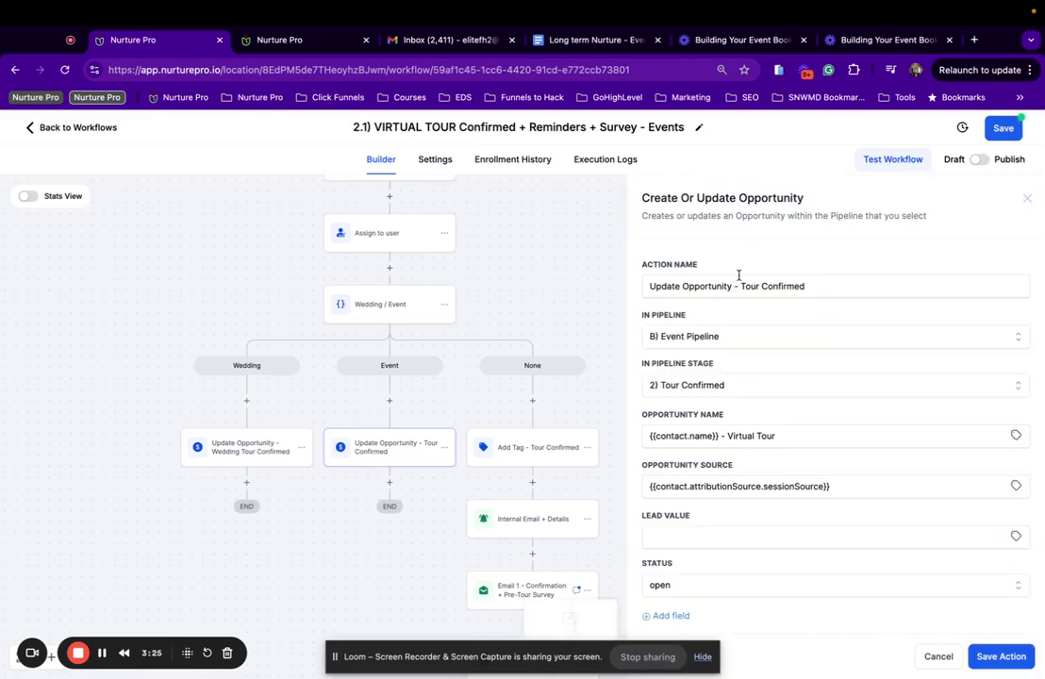
pyautogui.click(739, 276)
pyautogui.write('Event')
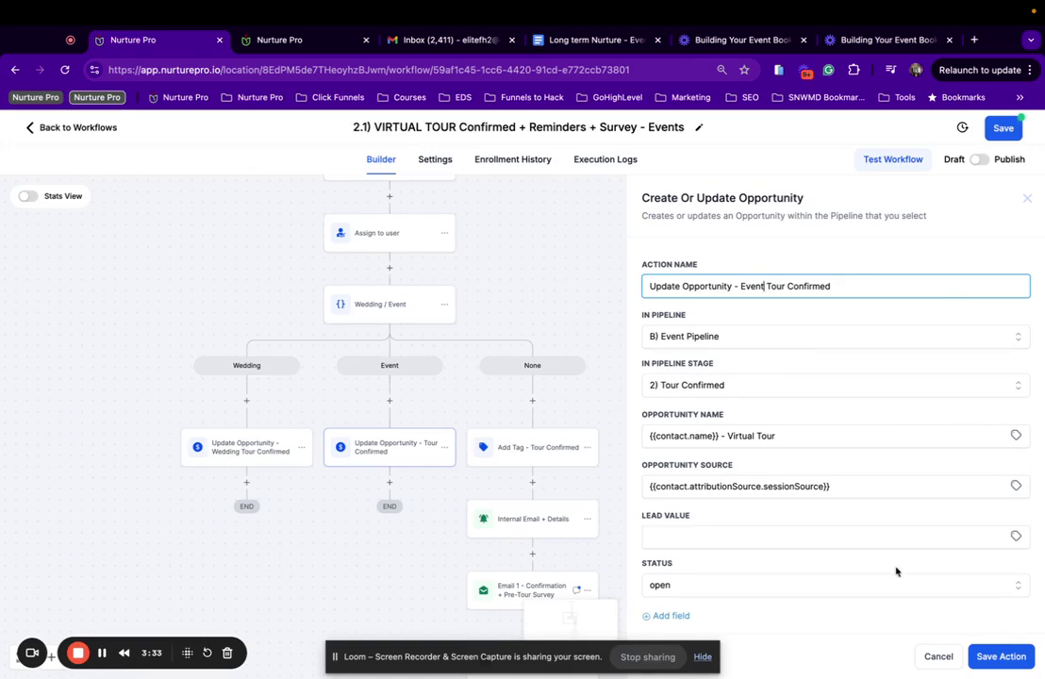
pyautogui.click(987, 654)
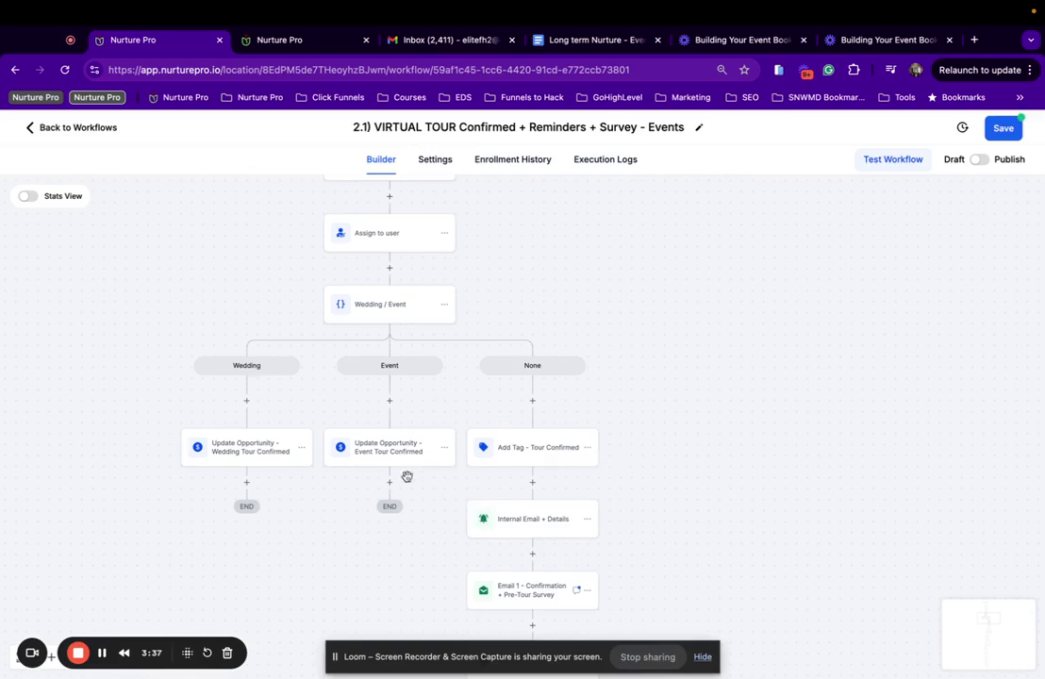
# Step: Add a Go To action after the Event branch's opportunity update, with Add Tag - Tour Confirmed as its destination
pyautogui.click(390, 483)
pyautogui.write('go')
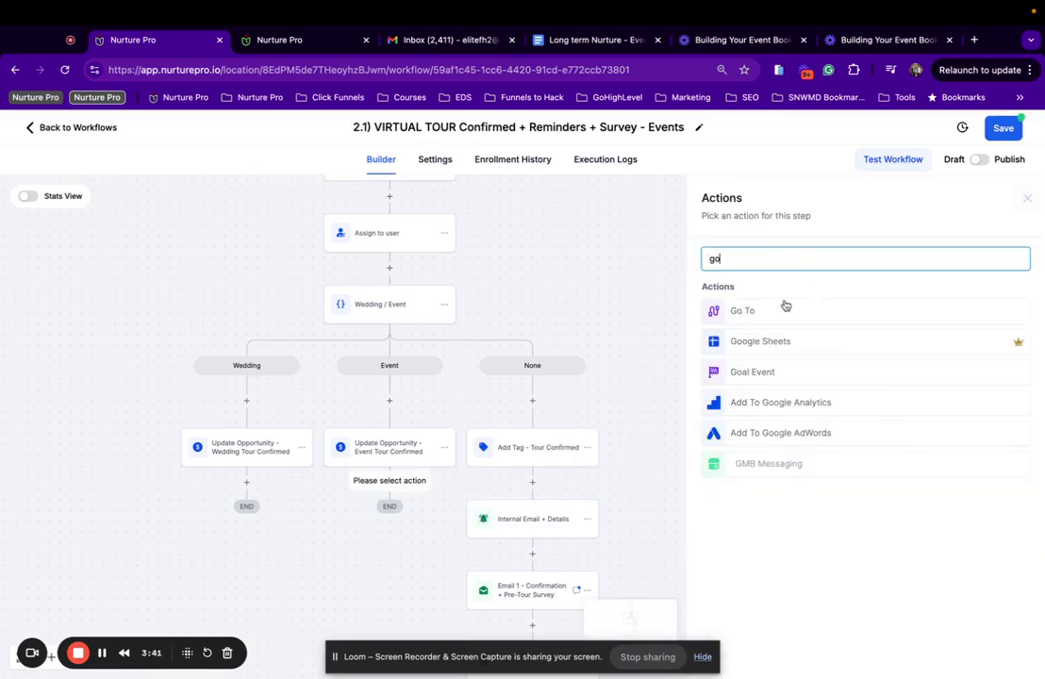
pyautogui.click(785, 310)
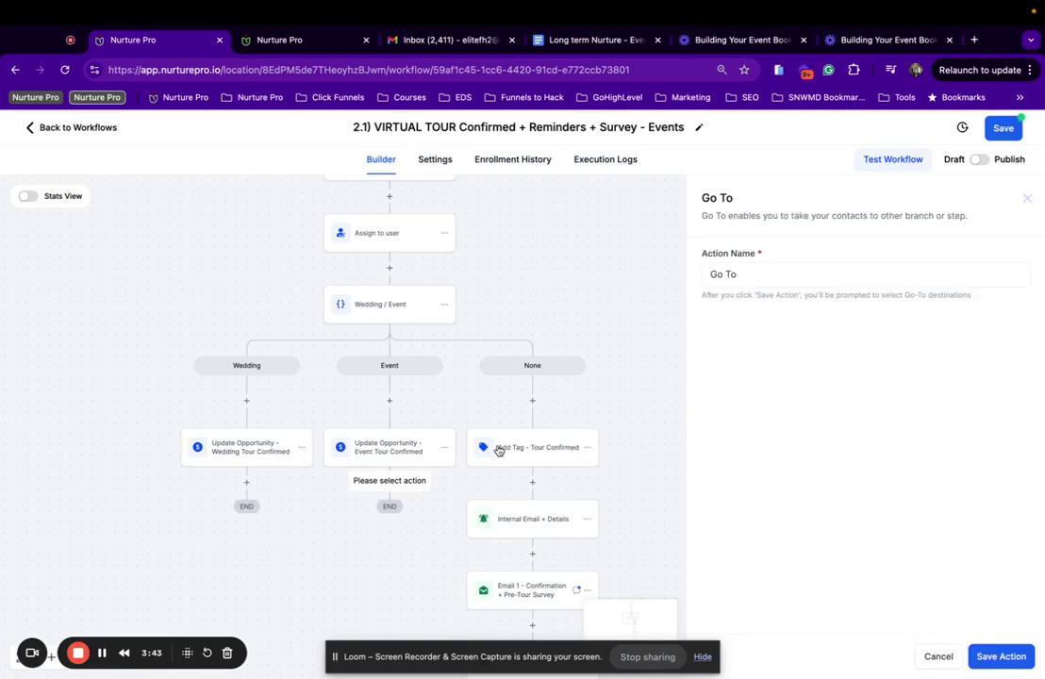
pyautogui.click(998, 658)
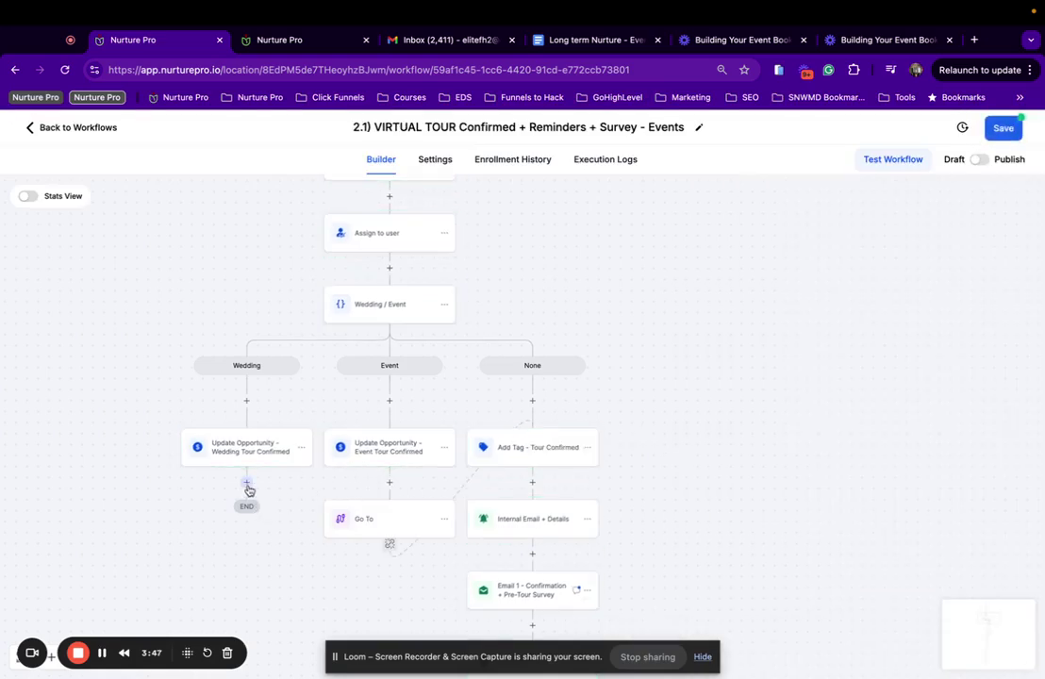
# Step: Add a Go To action after the Wedding branch's opportunity update, leading to Add Tag - Tour Confirmed
pyautogui.click(246, 482)
pyautogui.write('go')
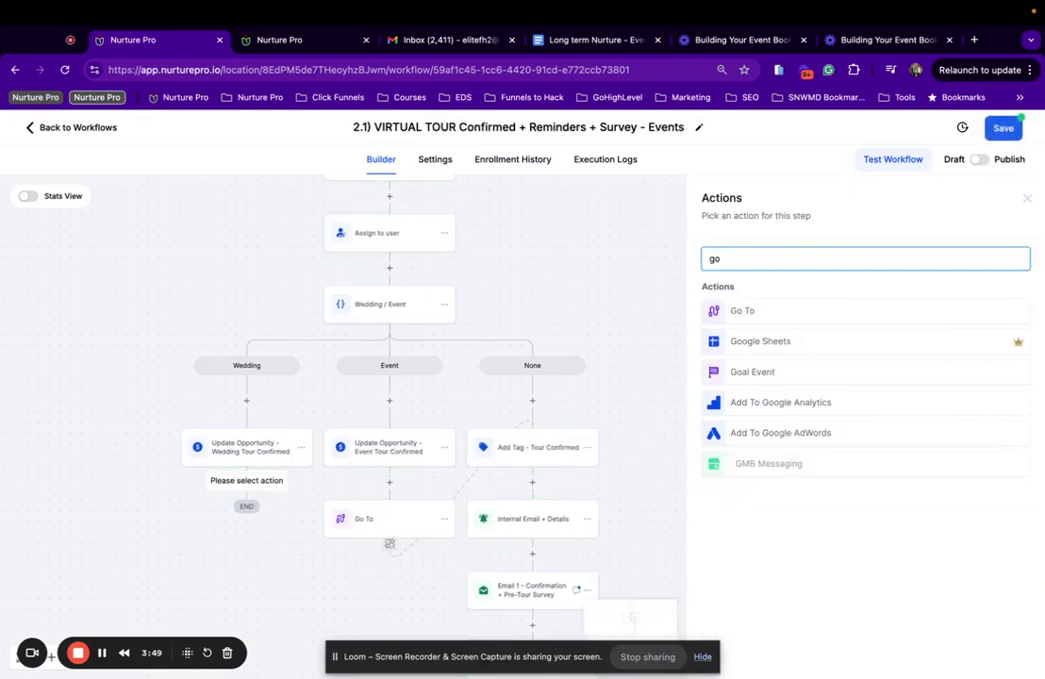
pyautogui.click(755, 312)
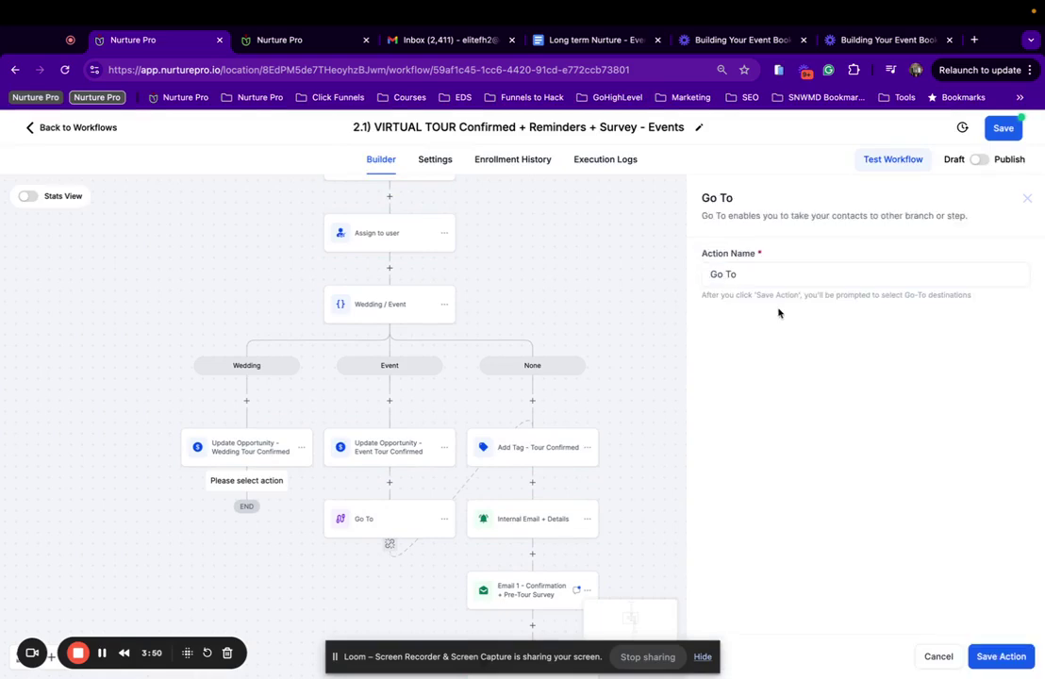
pyautogui.click(994, 656)
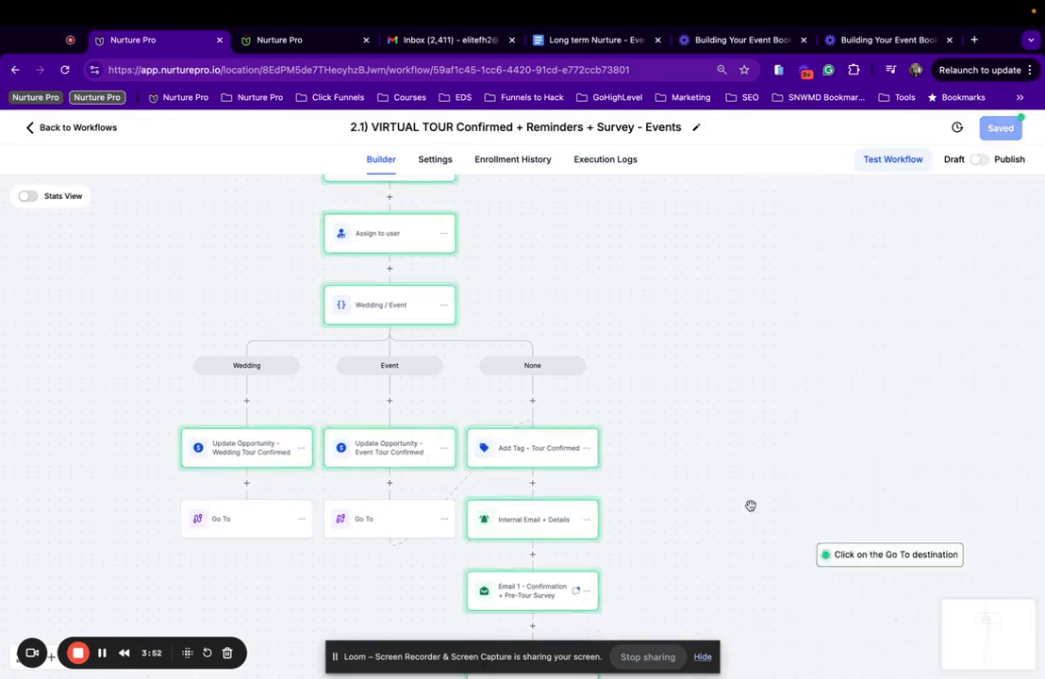
pyautogui.click(547, 440)
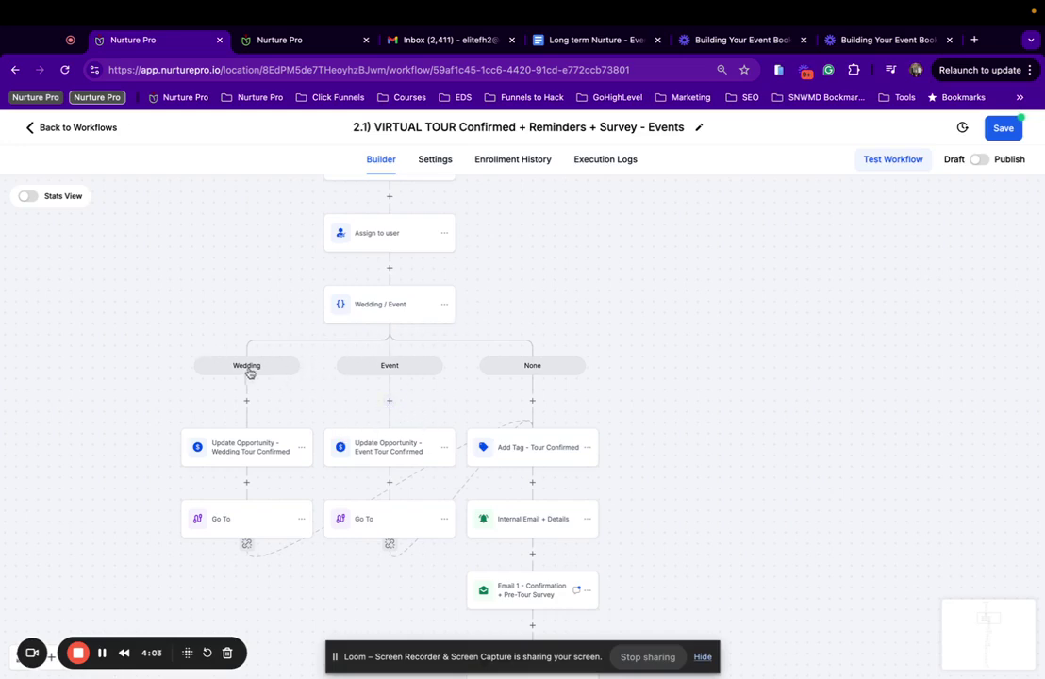
pyautogui.hscroll(3, 406, 374)
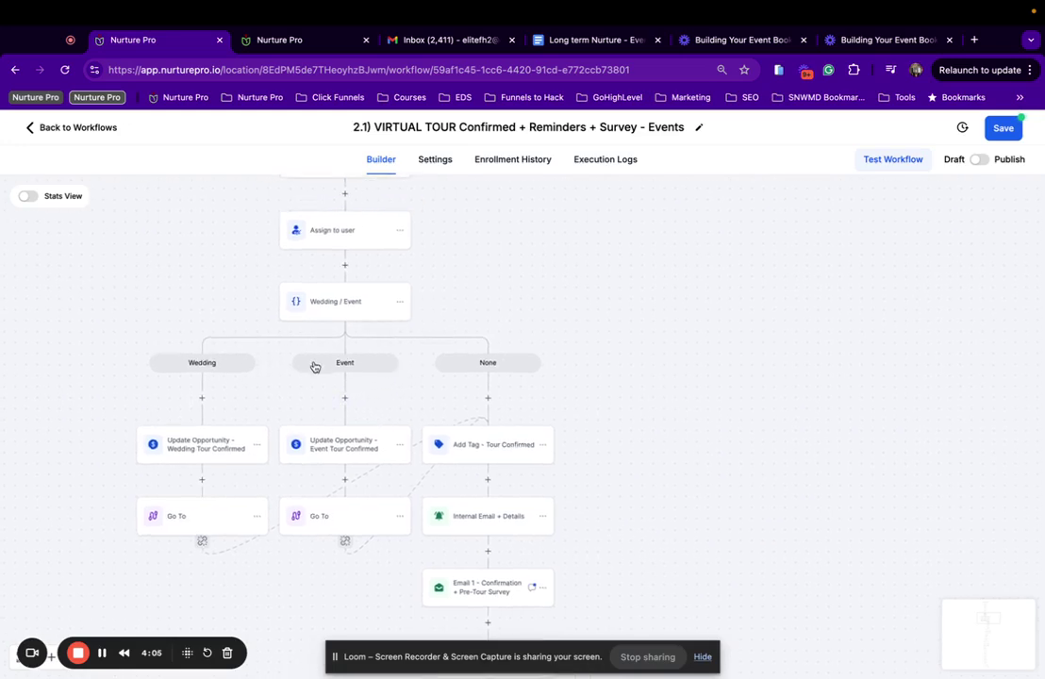
pyautogui.scroll(-4, 491, 448)
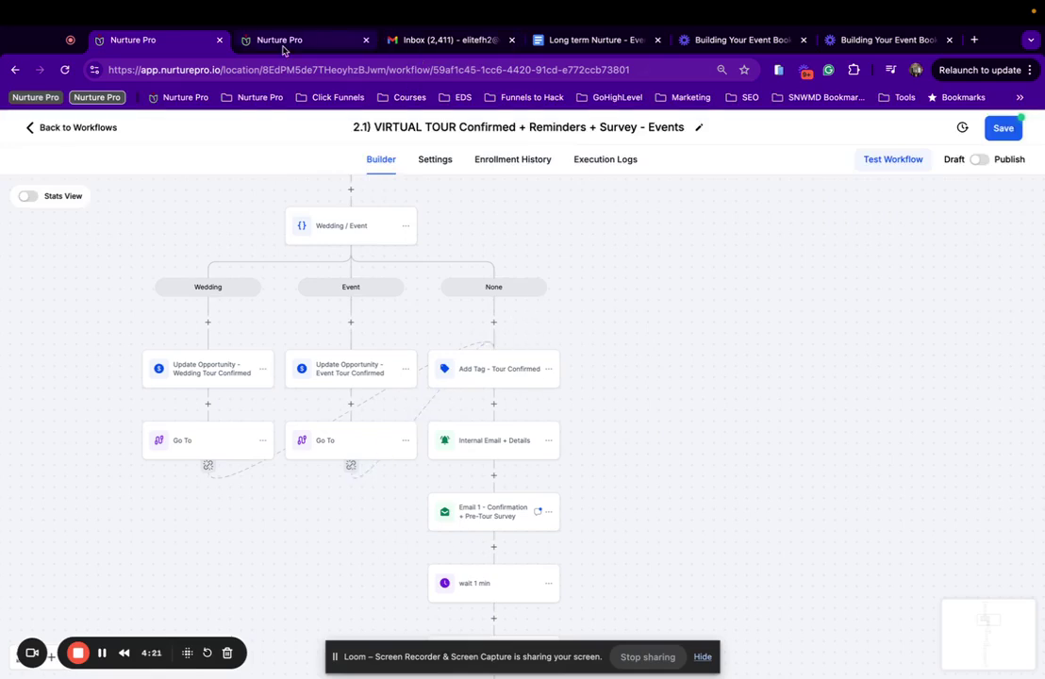
# Step: Switch to the account's other browser tab and open the test contact's record from all conversations, ignoring the phone configuration warning
pyautogui.click(247, 43)
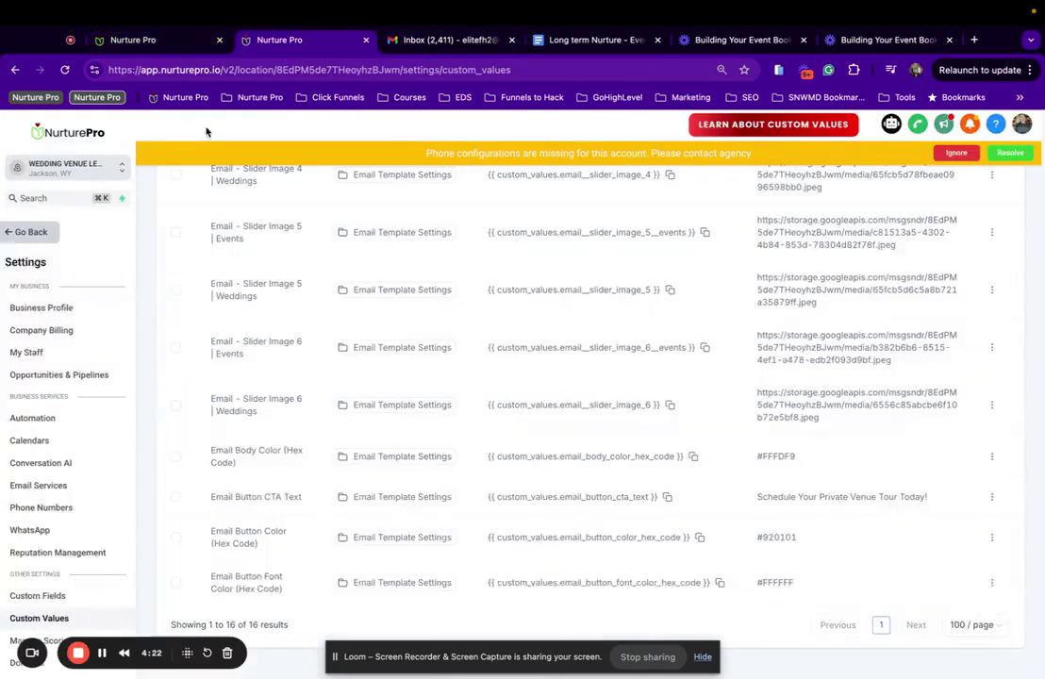
pyautogui.click(34, 234)
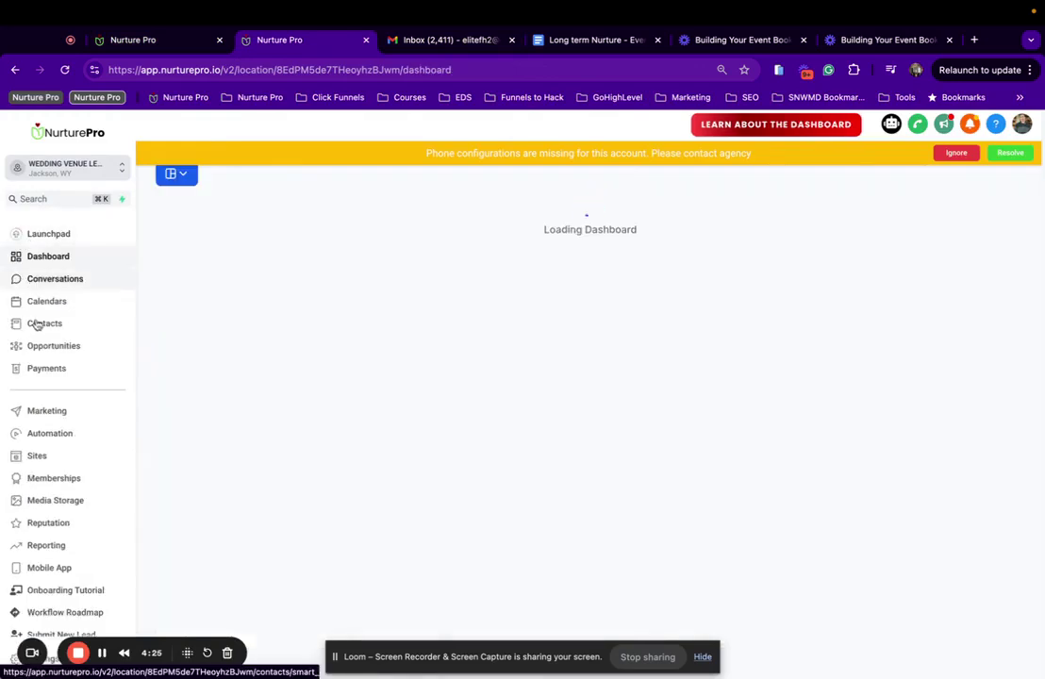
pyautogui.click(62, 281)
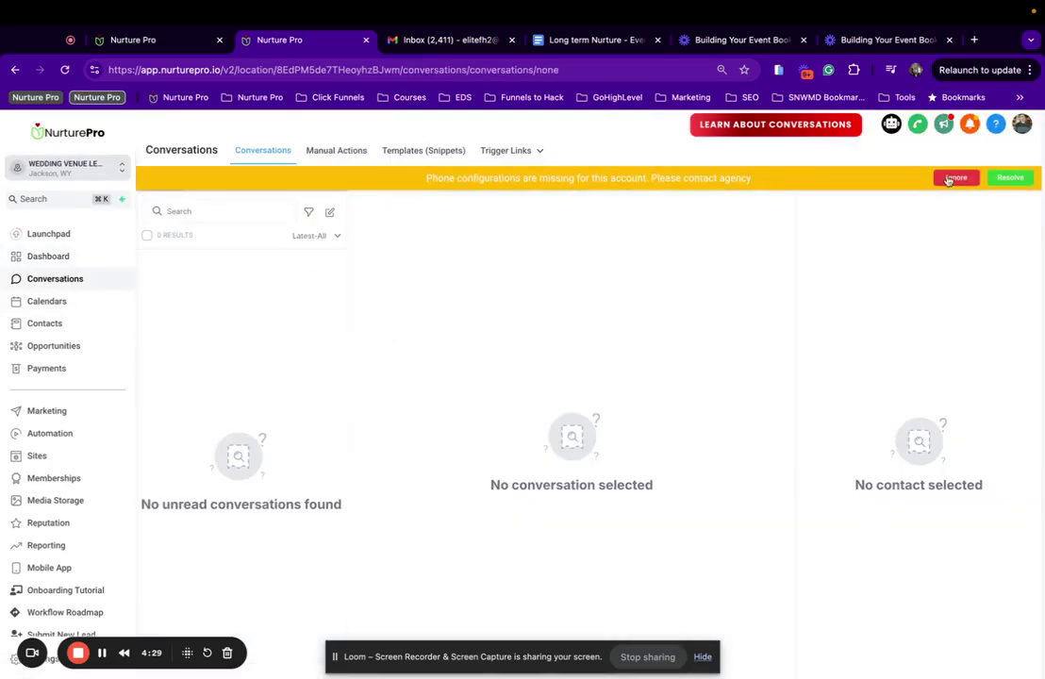
pyautogui.click(956, 178)
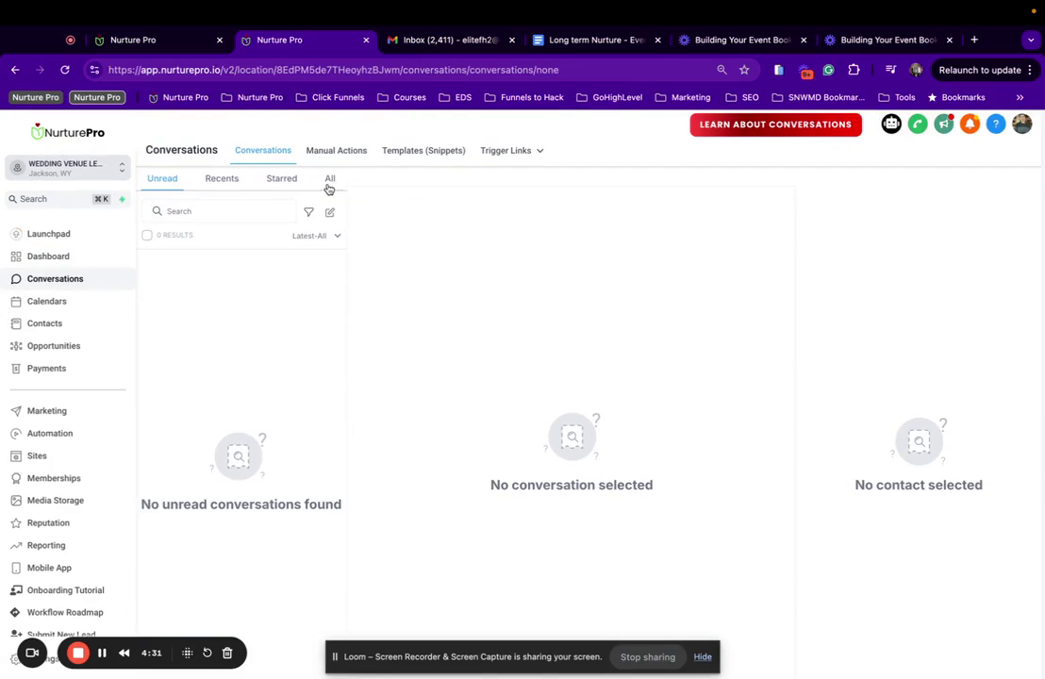
pyautogui.click(329, 181)
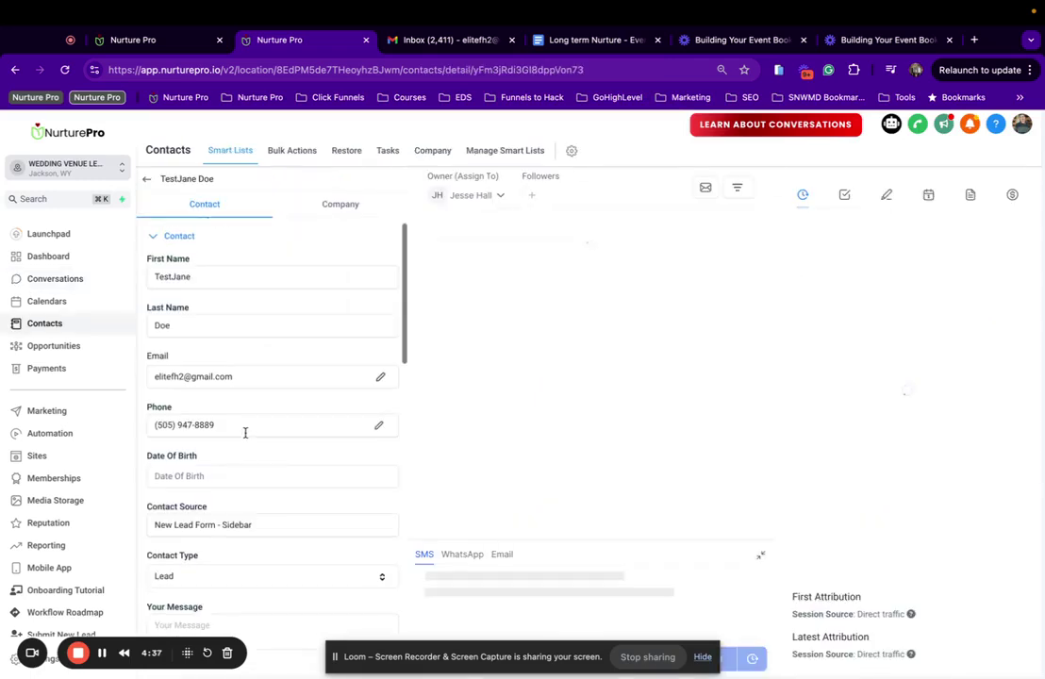
# Step: Expand the contact's Optin Form section and examine the options for "What Type Of Event Are You Hosting?"
pyautogui.scroll(-15, 246, 432)
pyautogui.scroll(5, 217, 485)
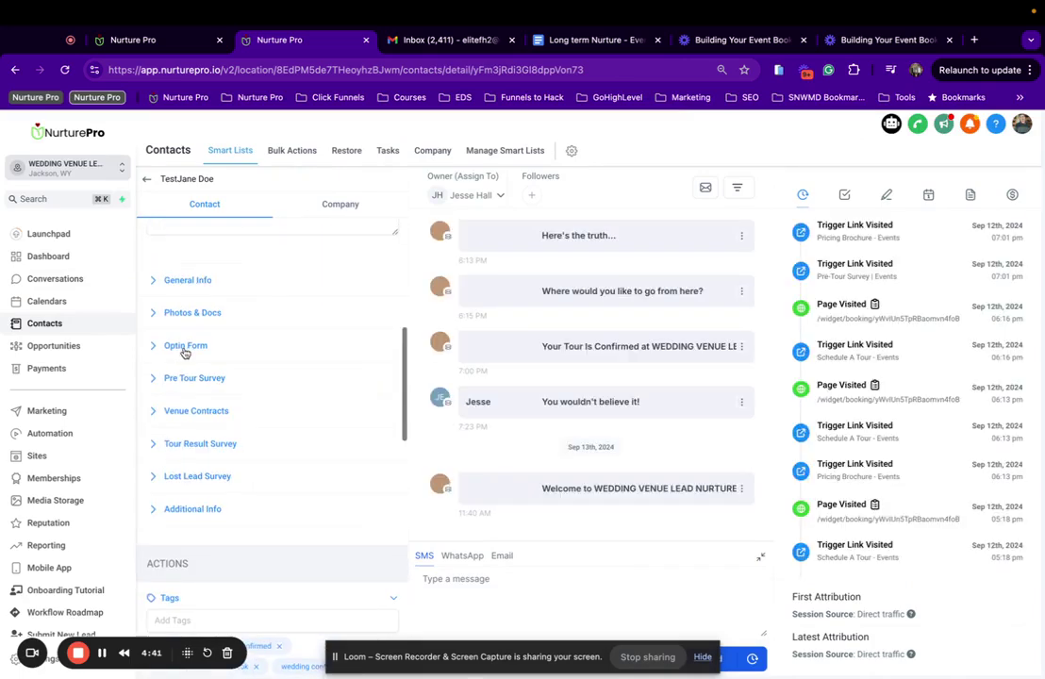
pyautogui.click(186, 347)
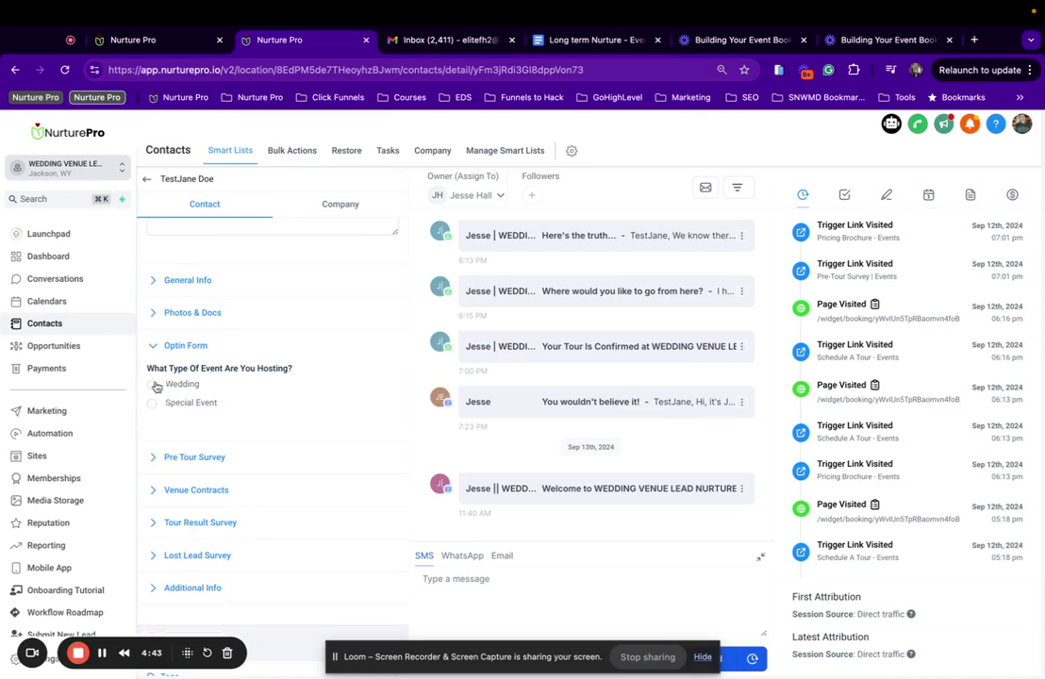
pyautogui.scroll(1, 161, 399)
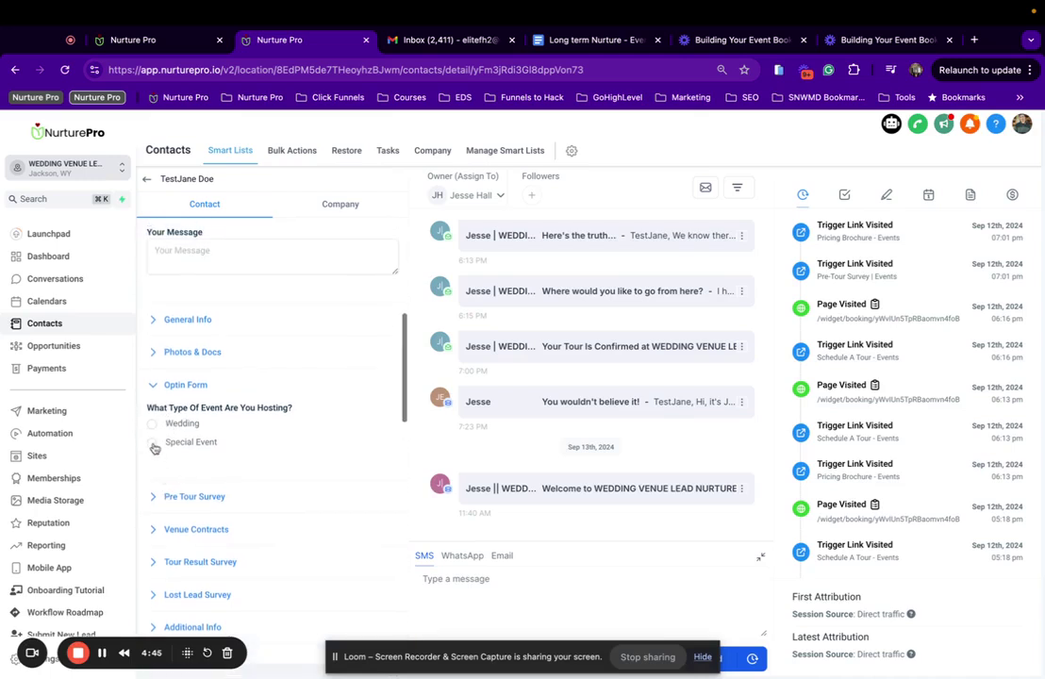
# Step: Select Special Event as the contact's answer to "What Type Of Event Are You Hosting?" in the Optin Form section
pyautogui.click(152, 424)
pyautogui.click(153, 442)
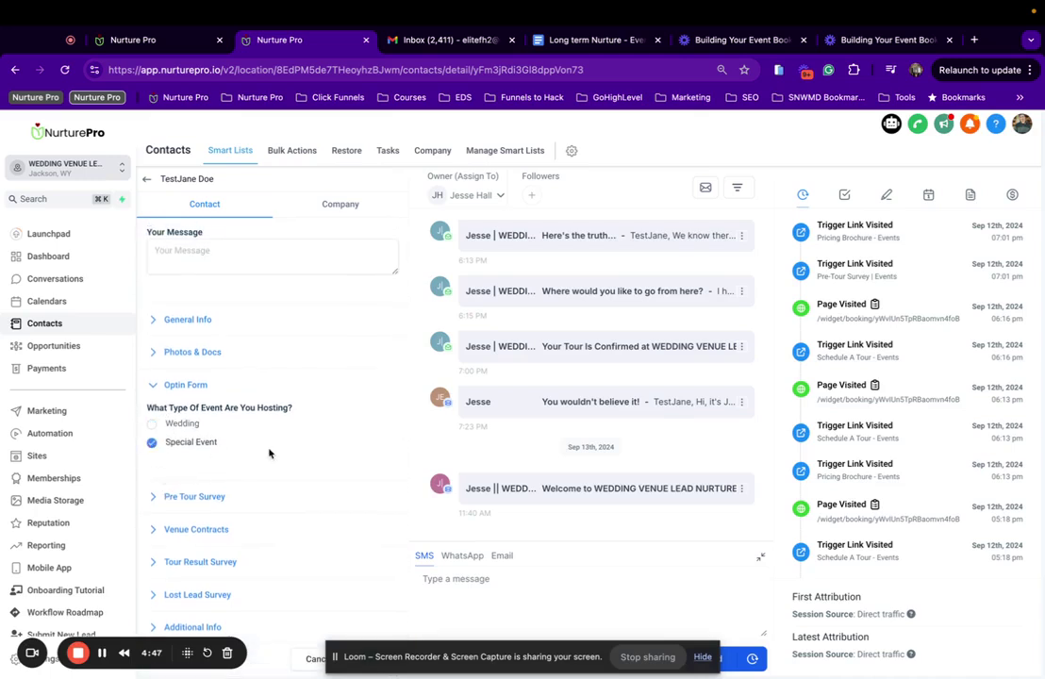
pyautogui.scroll(5, 270, 454)
pyautogui.scroll(-4, 270, 454)
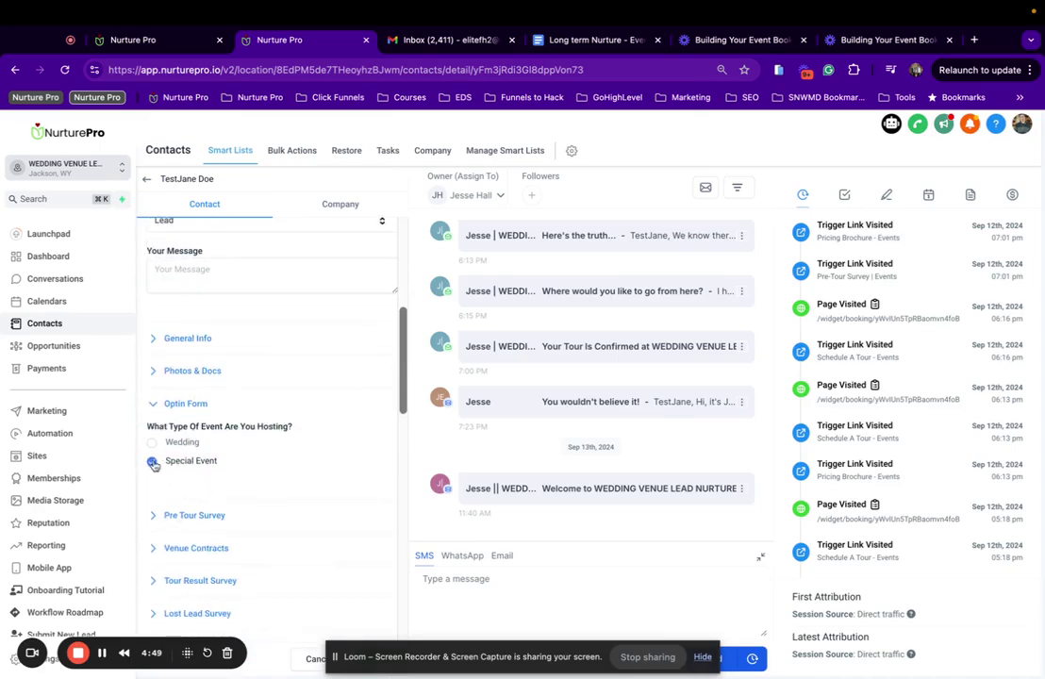
# Step: View the pipelines available in Opportunities, and examine the Wedding, Event and None branches in the workflow's browser tab
pyautogui.click(54, 346)
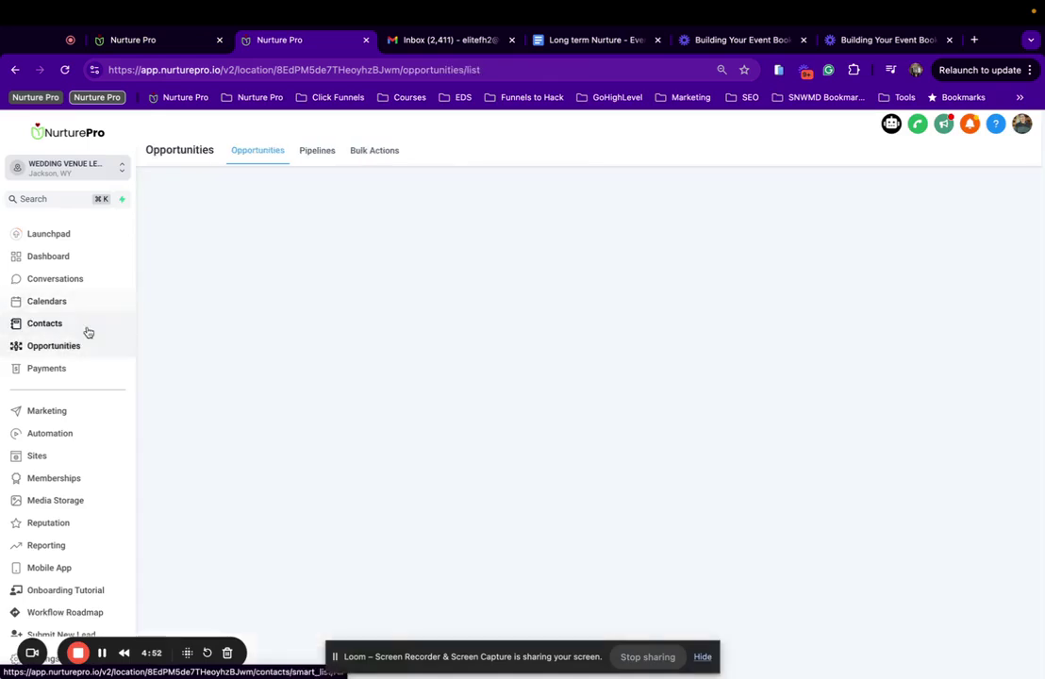
pyautogui.click(250, 192)
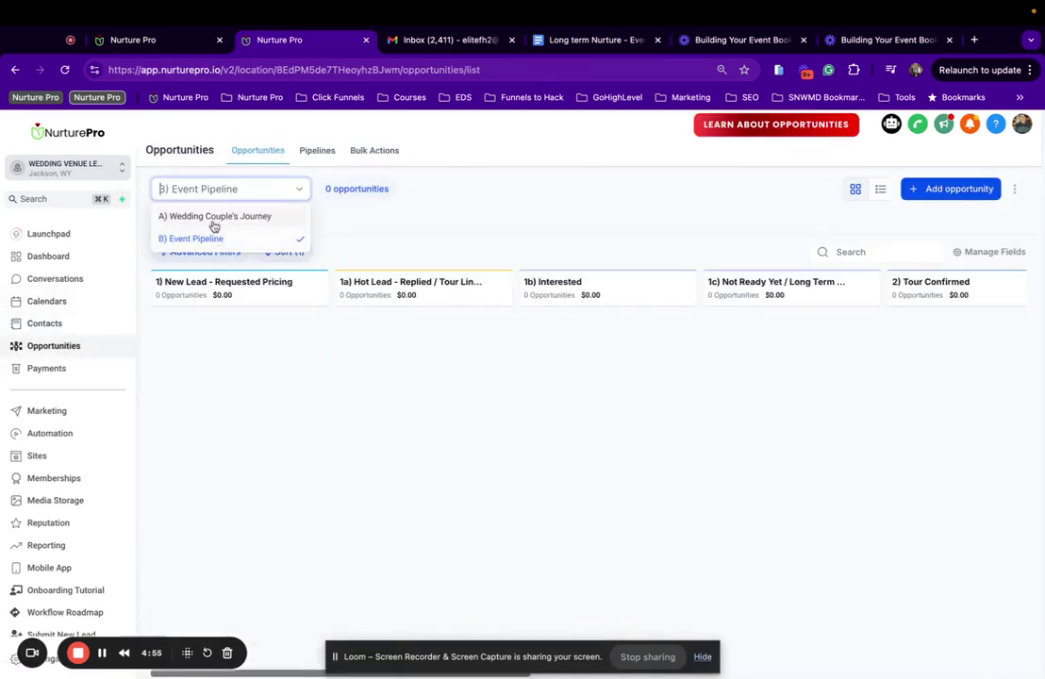
pyautogui.click(173, 41)
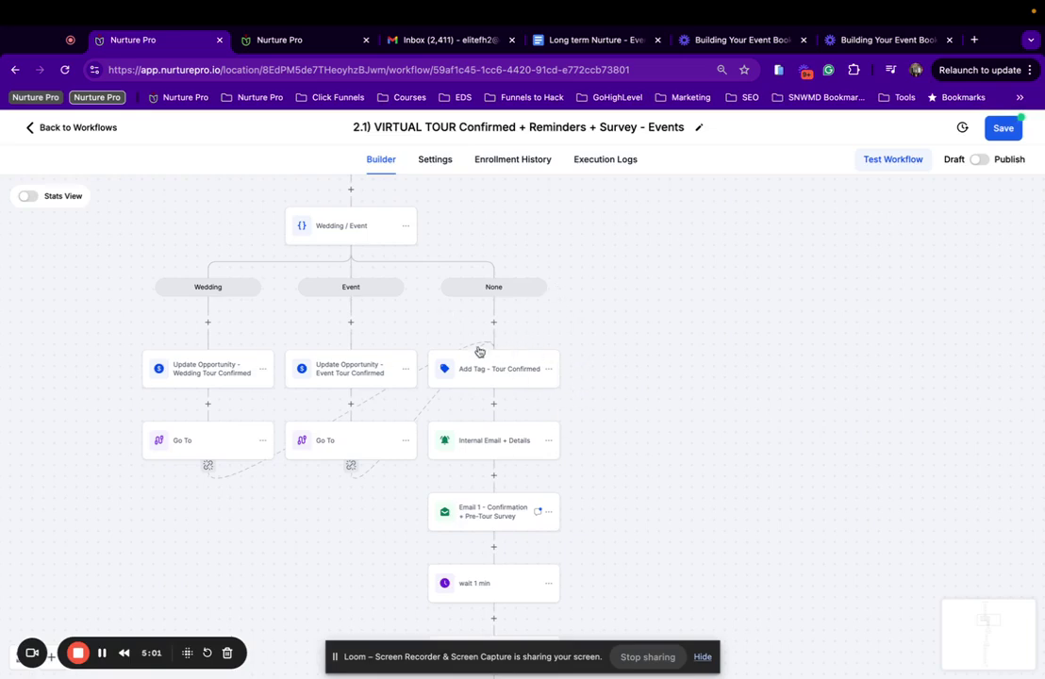
pyautogui.scroll(2, 488, 366)
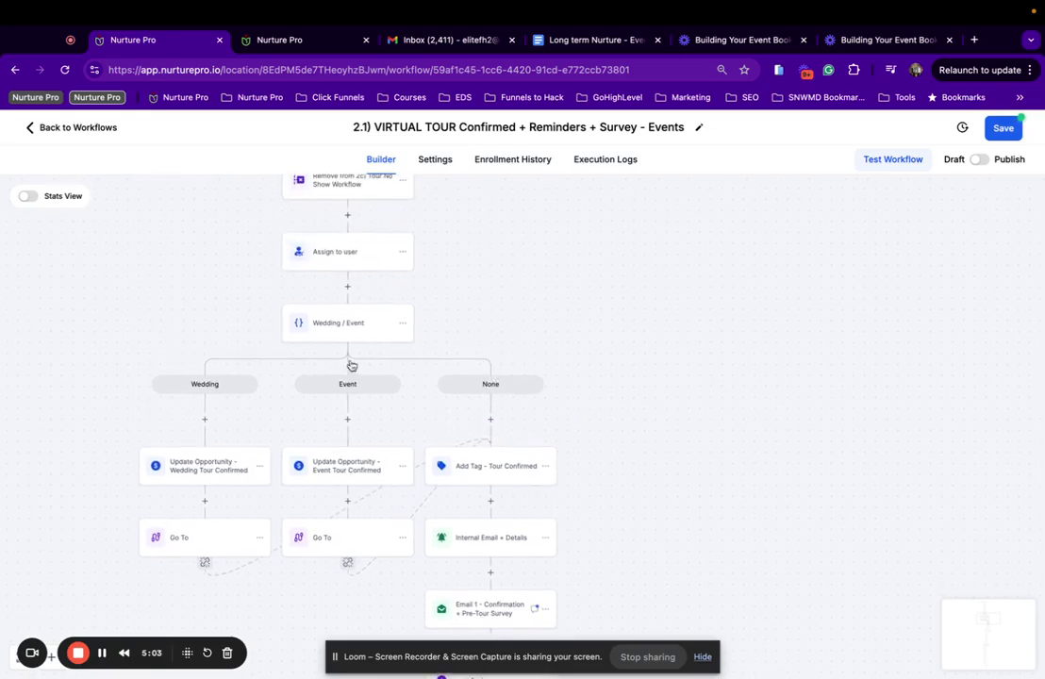
pyautogui.scroll(-1, 457, 448)
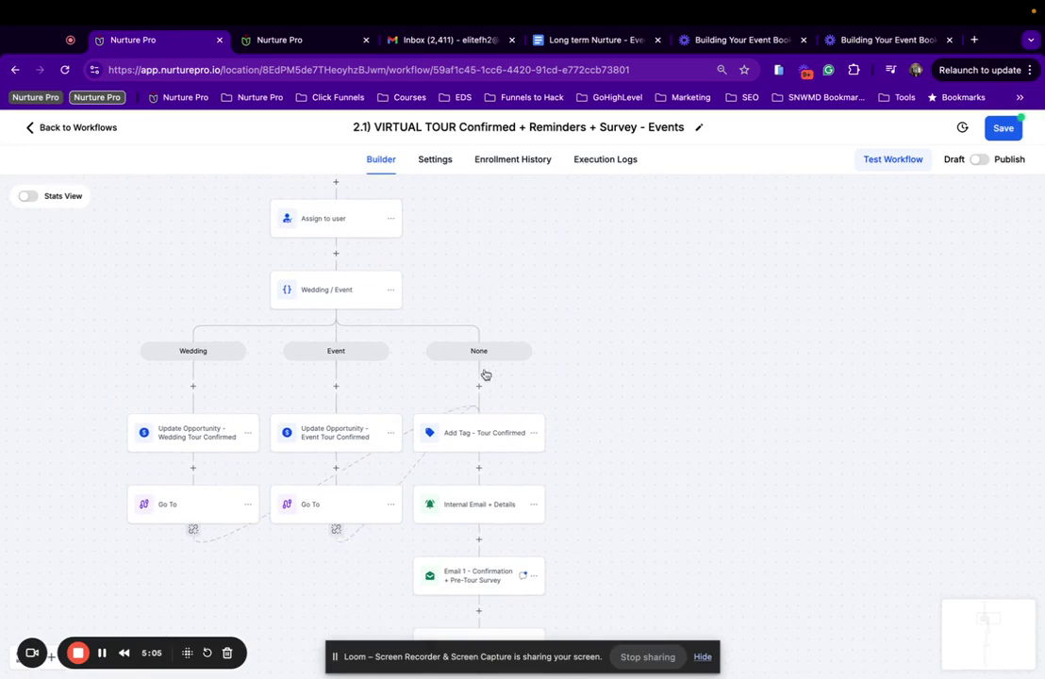
pyautogui.scroll(-1, 481, 380)
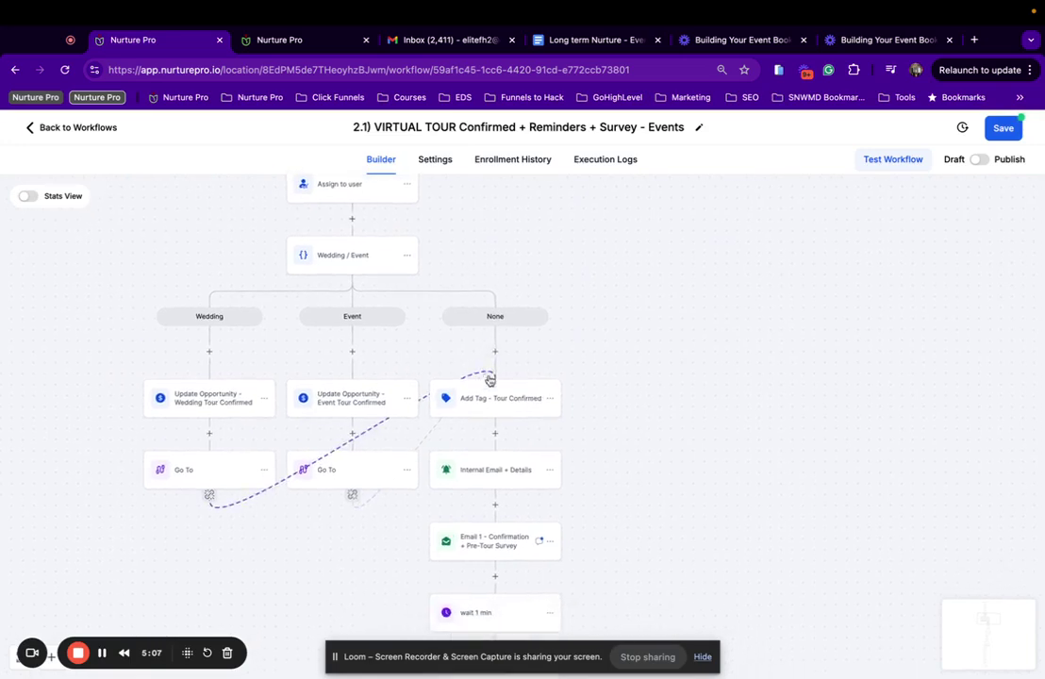
pyautogui.scroll(-1, 453, 392)
# Step: Switch to the browser tab with Opportunities, display the A) Wedding Couple's Journey pipeline and examine its stages around 2) Tour Confirmed
pyautogui.click(274, 40)
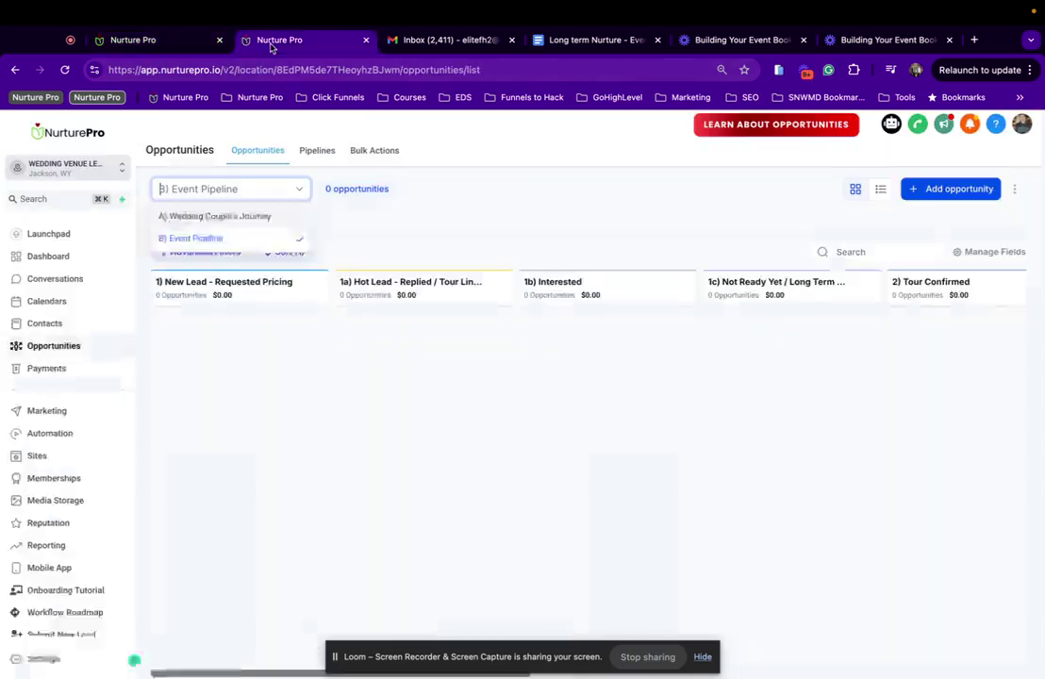
pyautogui.hscroll(3, 472, 373)
pyautogui.click(292, 191)
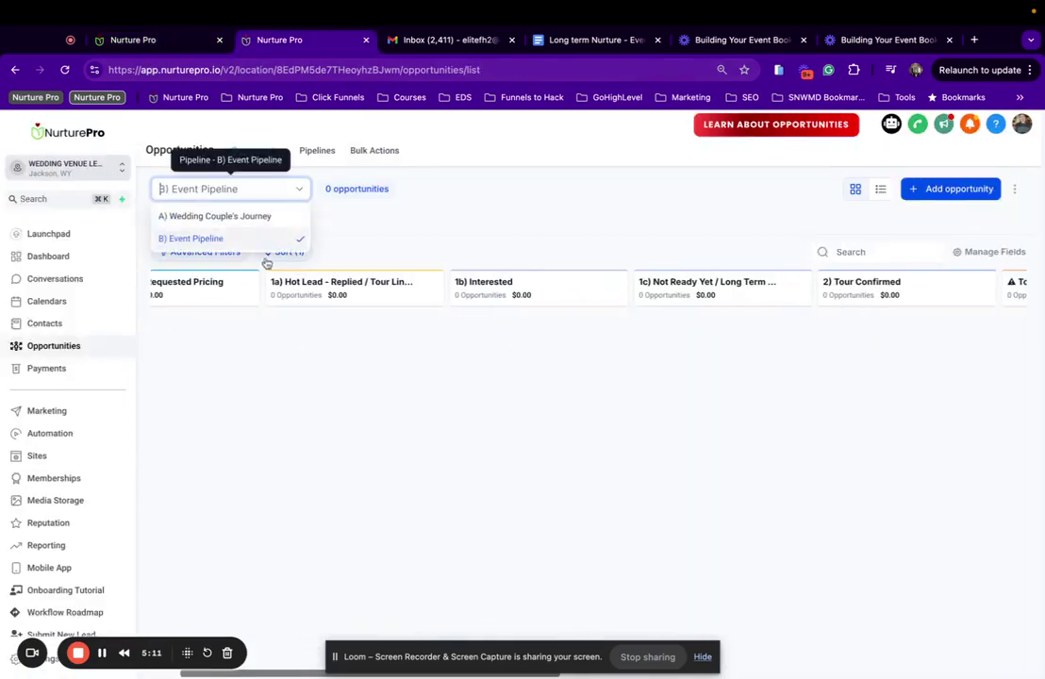
pyautogui.click(265, 223)
pyautogui.hscroll(8, 730, 389)
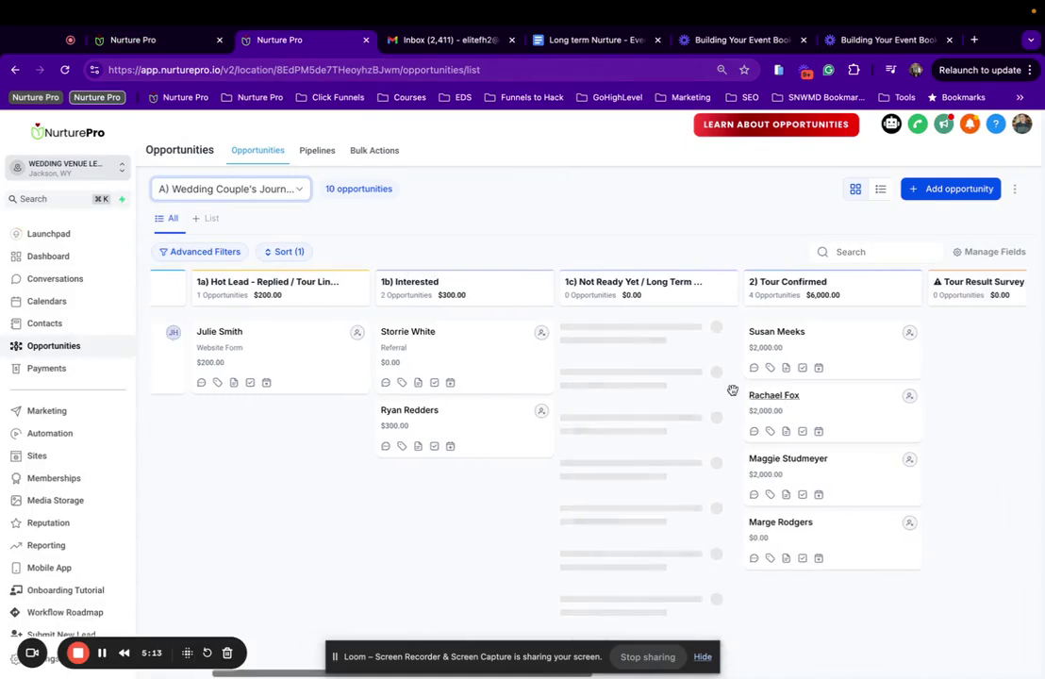
pyautogui.hscroll(2, 396, 331)
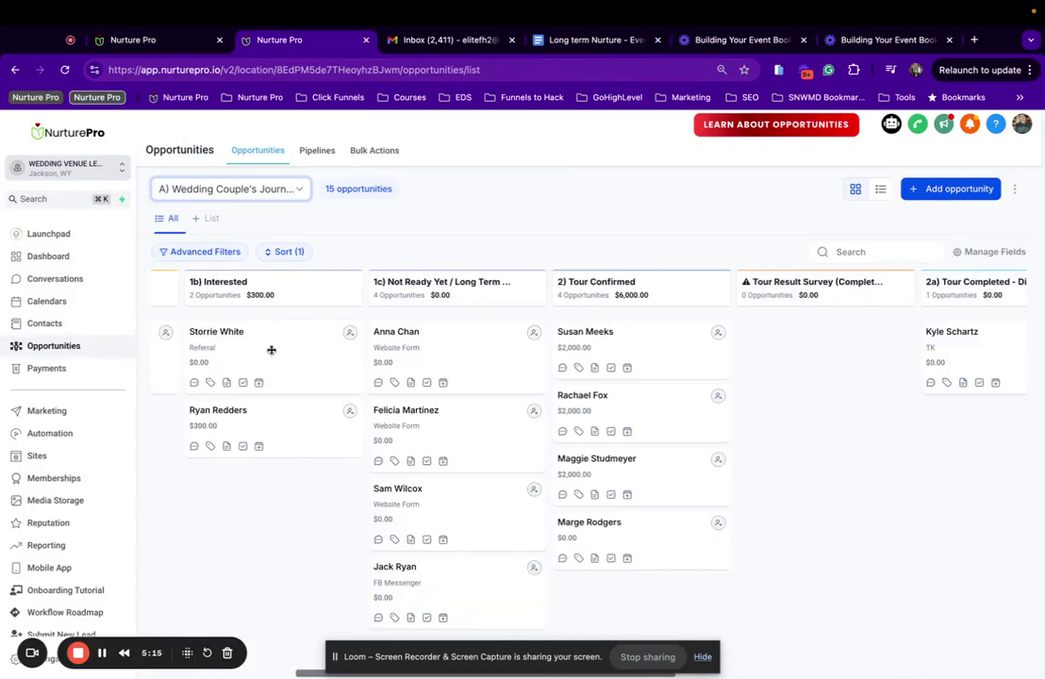
pyautogui.hscroll(3, 520, 312)
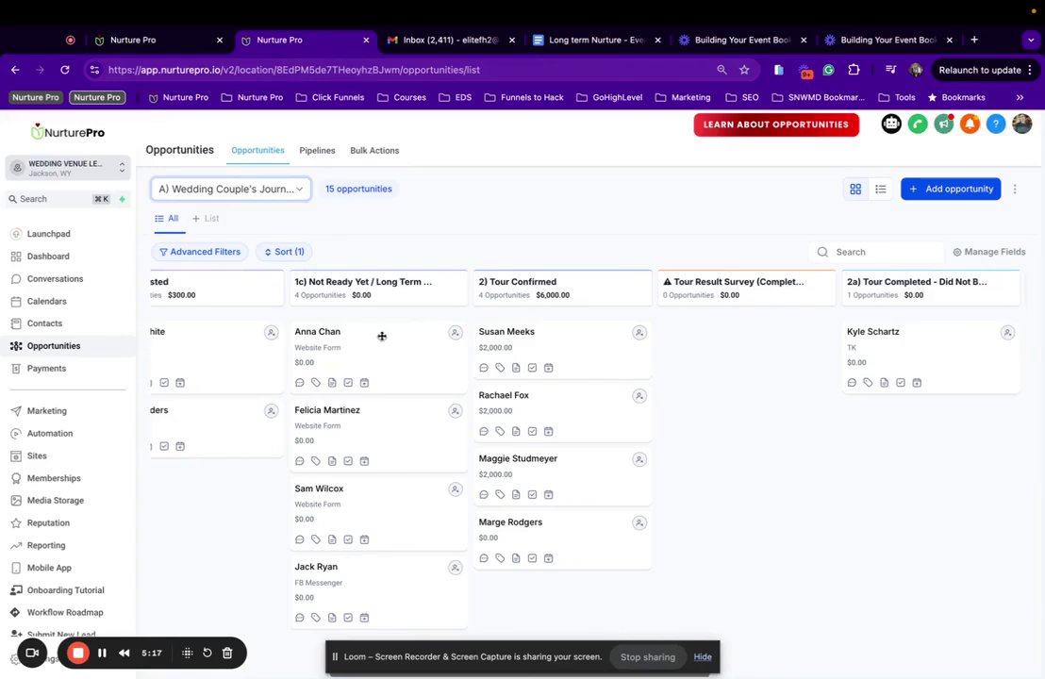
pyautogui.moveTo(359, 352); pyautogui.dragTo(300, 342)
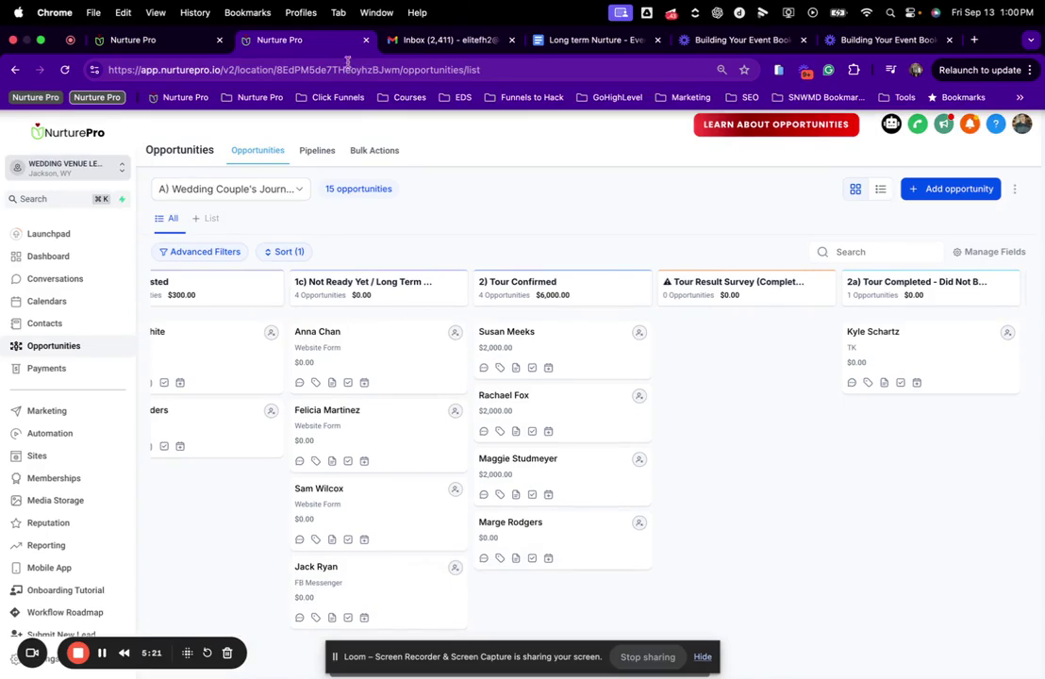
# Step: Return to the workflow's browser tab and examine how the Wedding and Event branches rejoin the shared actions through their Go To links
pyautogui.click(159, 42)
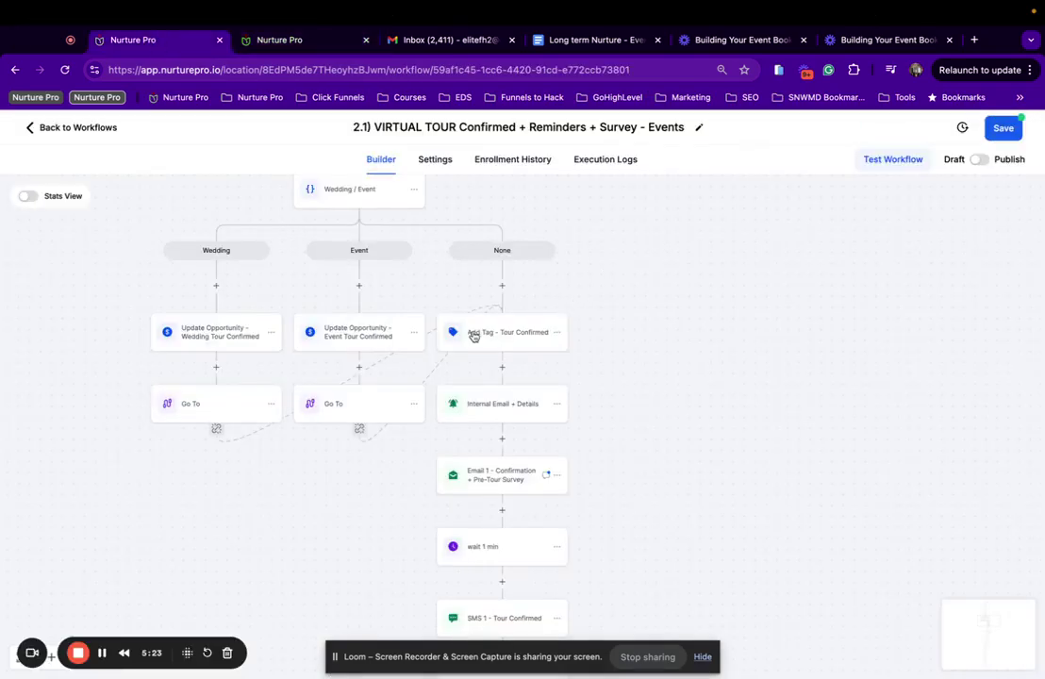
pyautogui.scroll(5, 474, 335)
pyautogui.hscroll(-3, 444, 485)
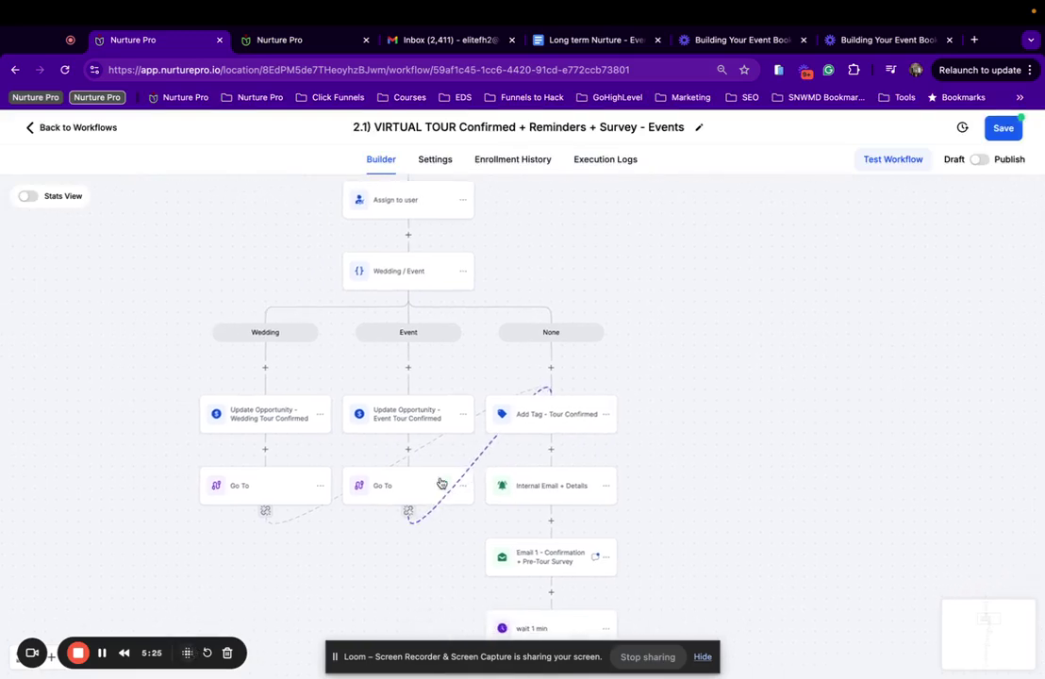
pyautogui.scroll(-4, 295, 435)
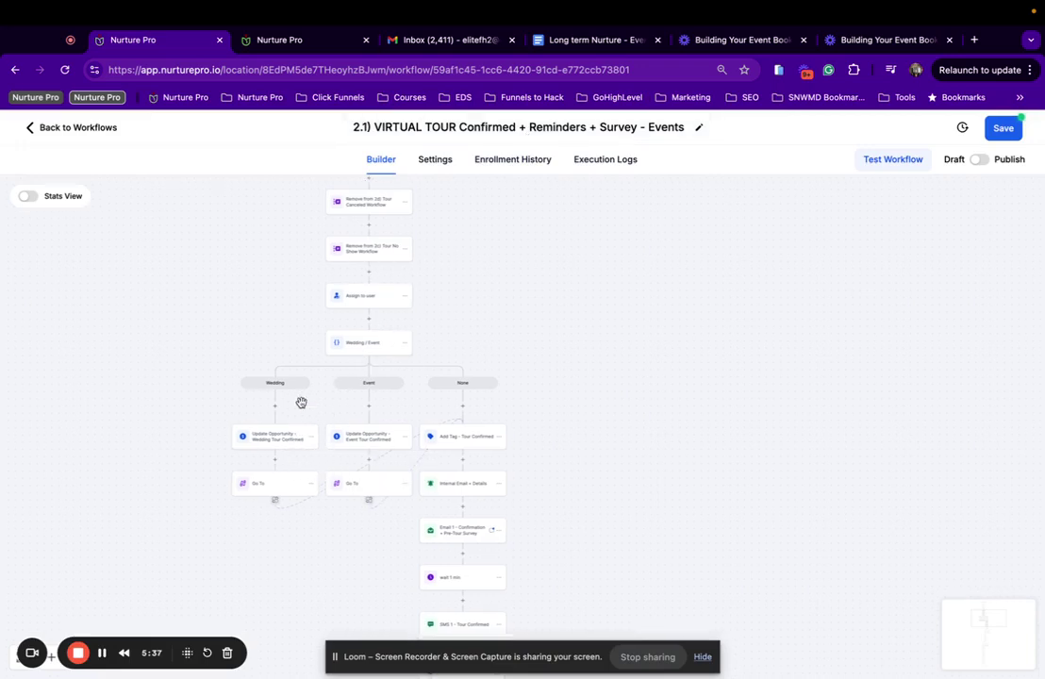
pyautogui.scroll(-2, 301, 404)
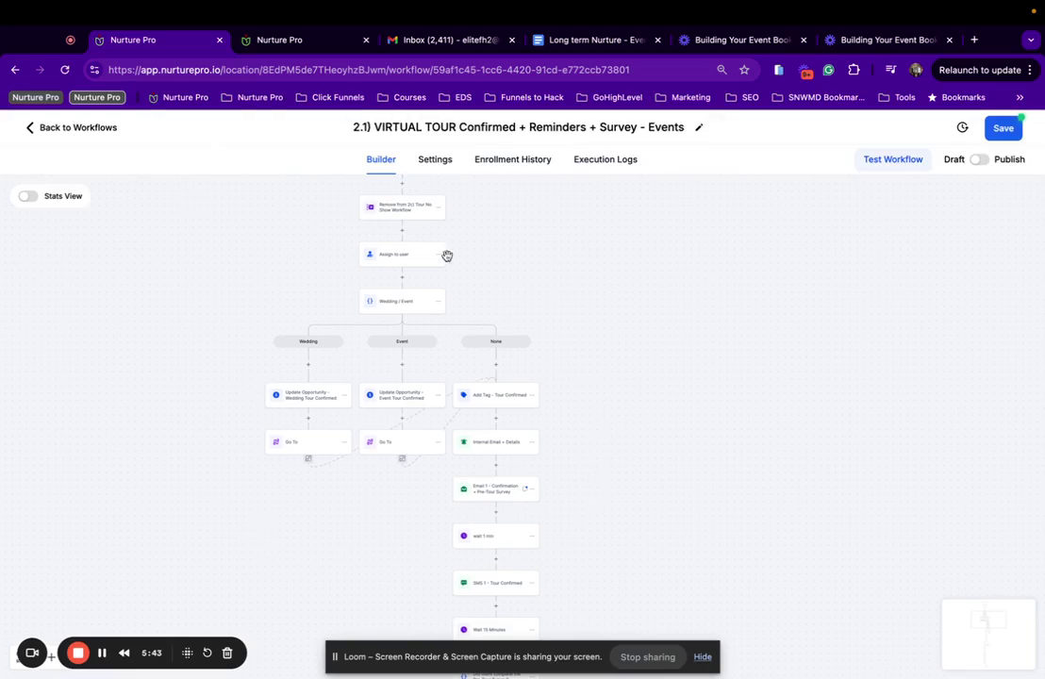
pyautogui.scroll(2, 452, 326)
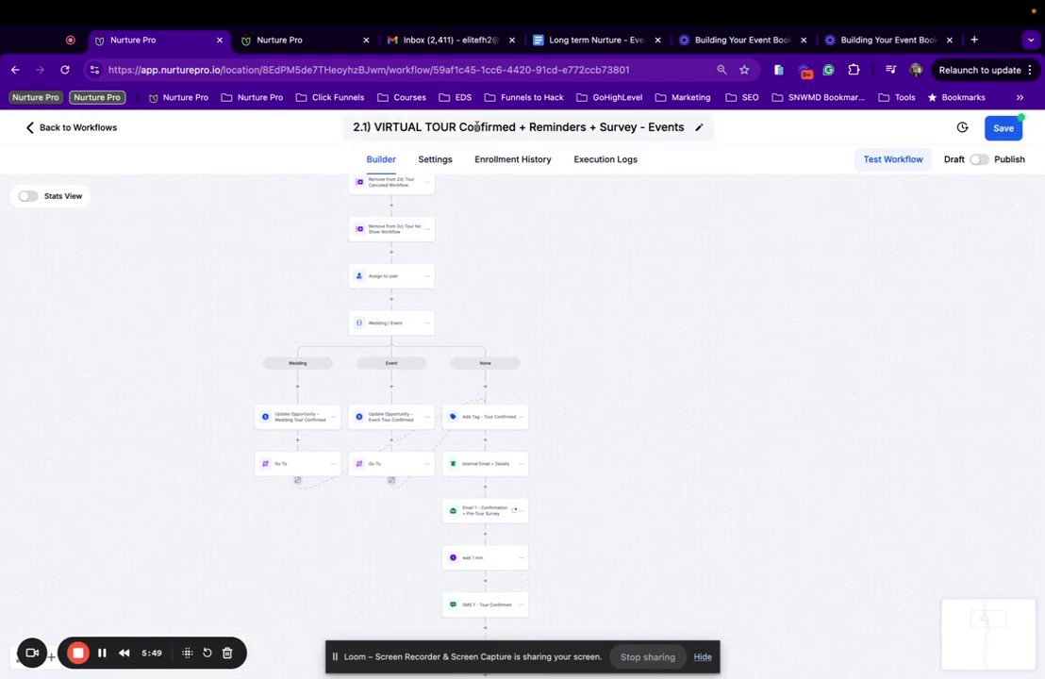
pyautogui.scroll(-2, 450, 355)
pyautogui.hscroll(-2, 450, 355)
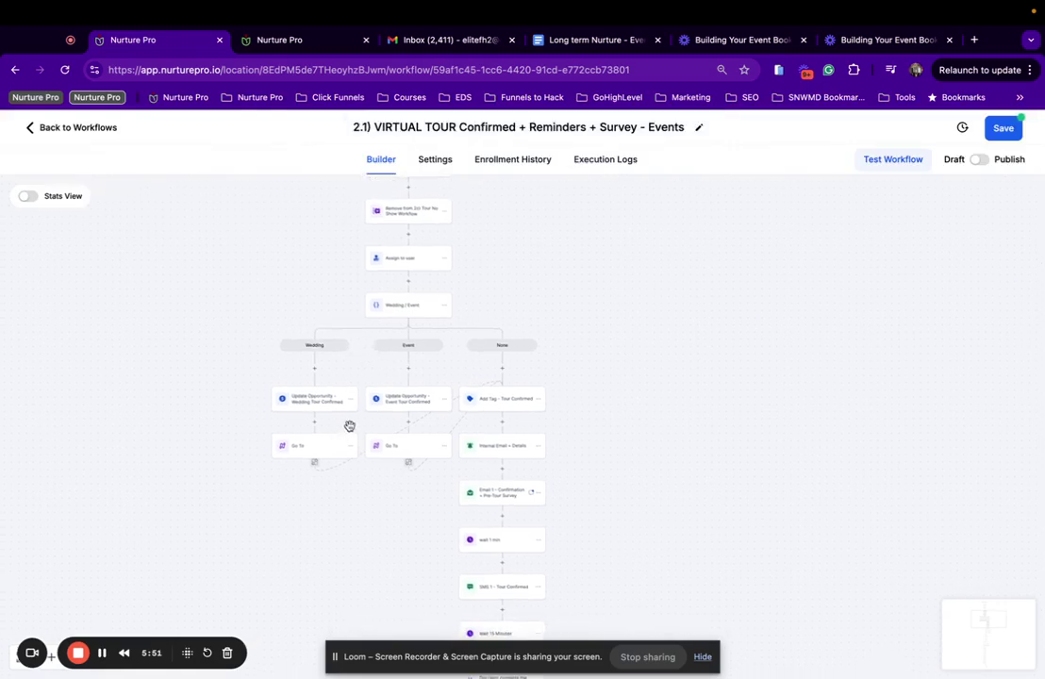
# Step: Save the workflow and open the Update Opportunity - Tour Result Survey action to check its pipeline and stage settings
pyautogui.click(104, 658)
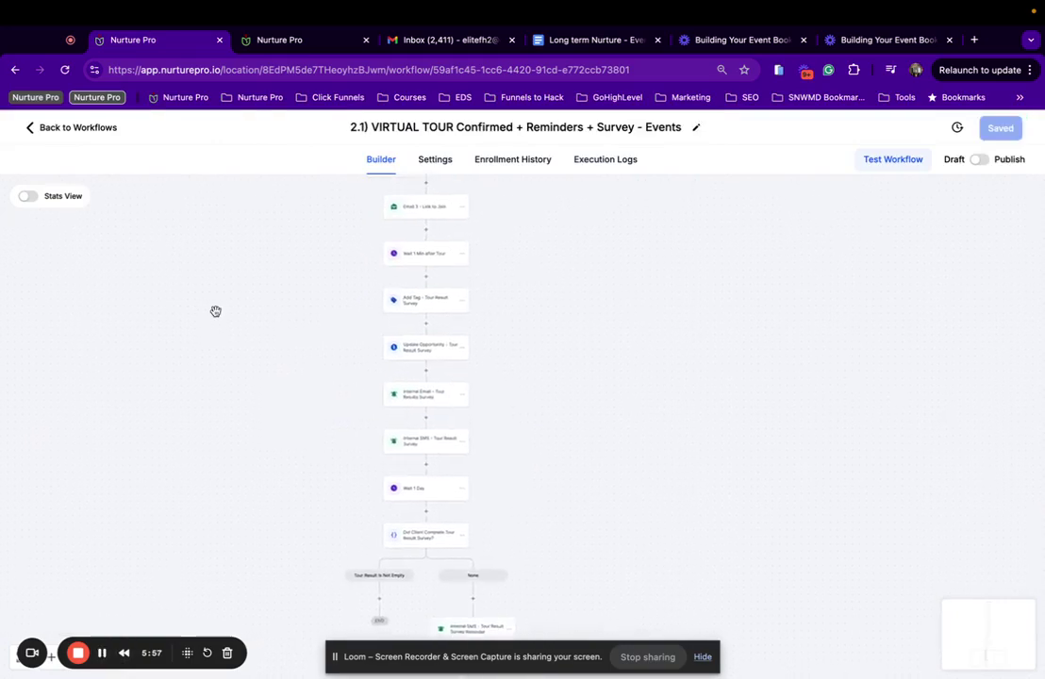
pyautogui.scroll(2, 576, 678)
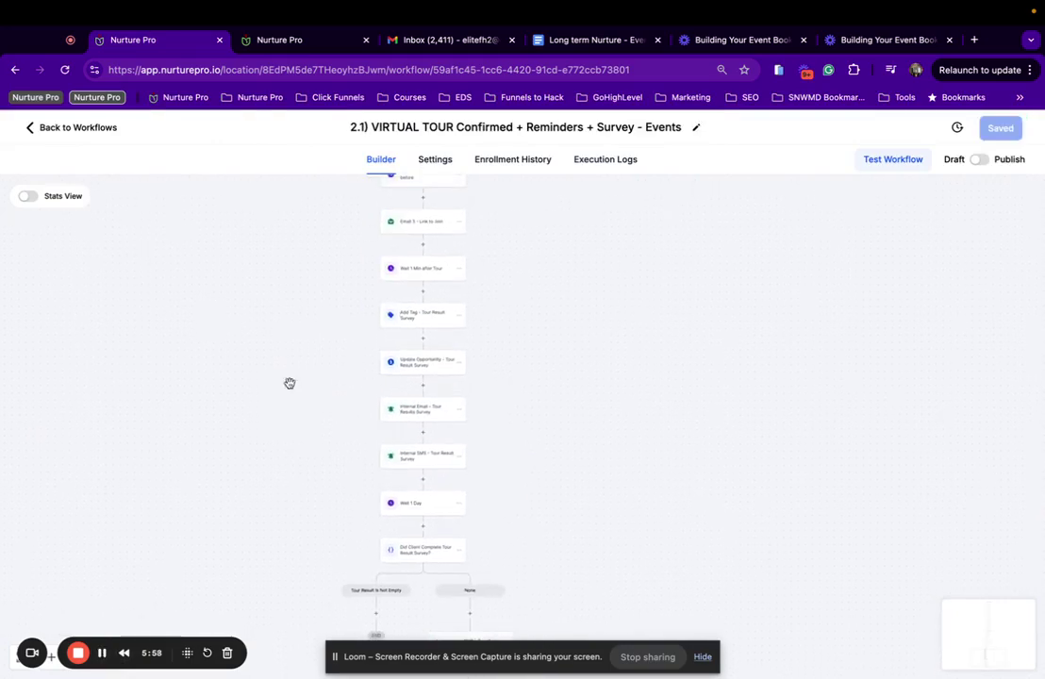
pyautogui.scroll(1, 285, 284)
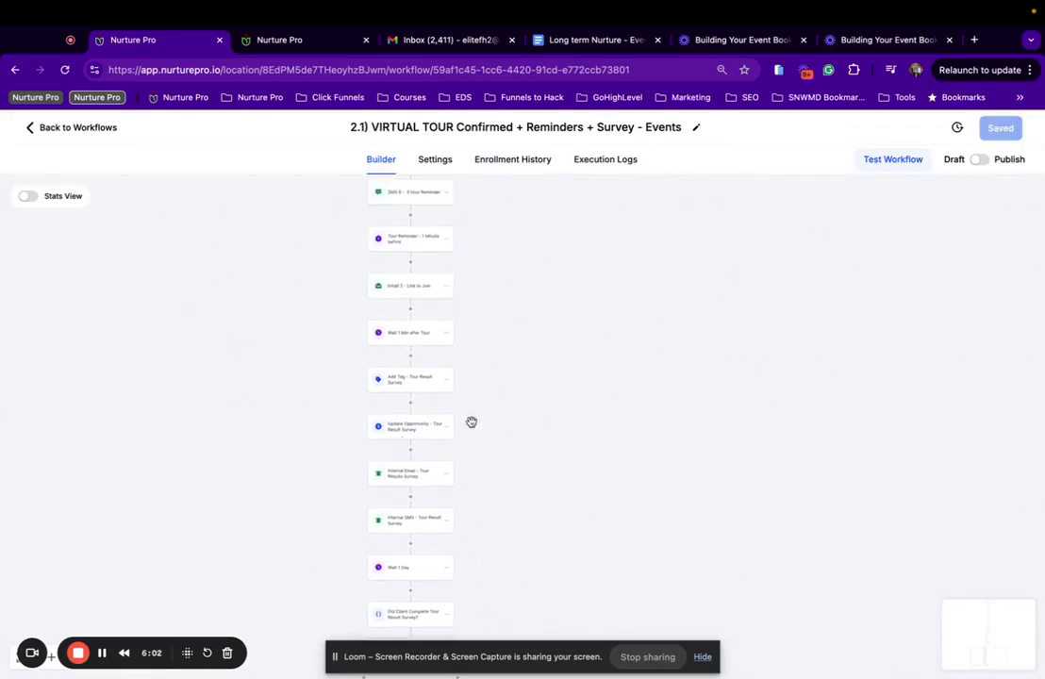
pyautogui.click(405, 434)
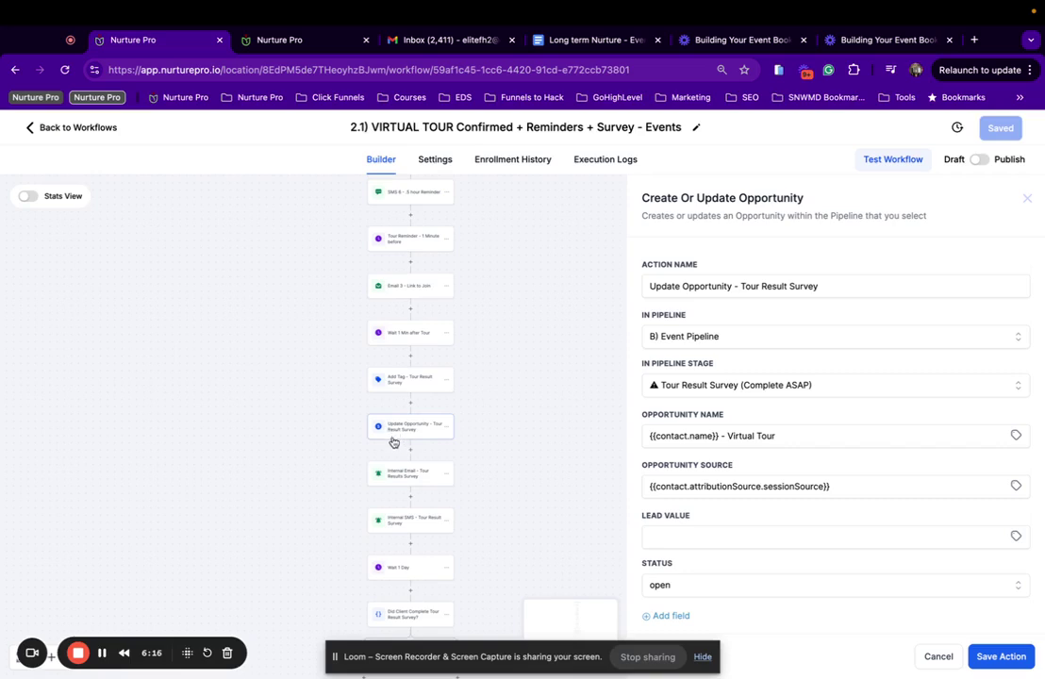
pyautogui.scroll(2, 394, 442)
pyautogui.scroll(-5, 383, 463)
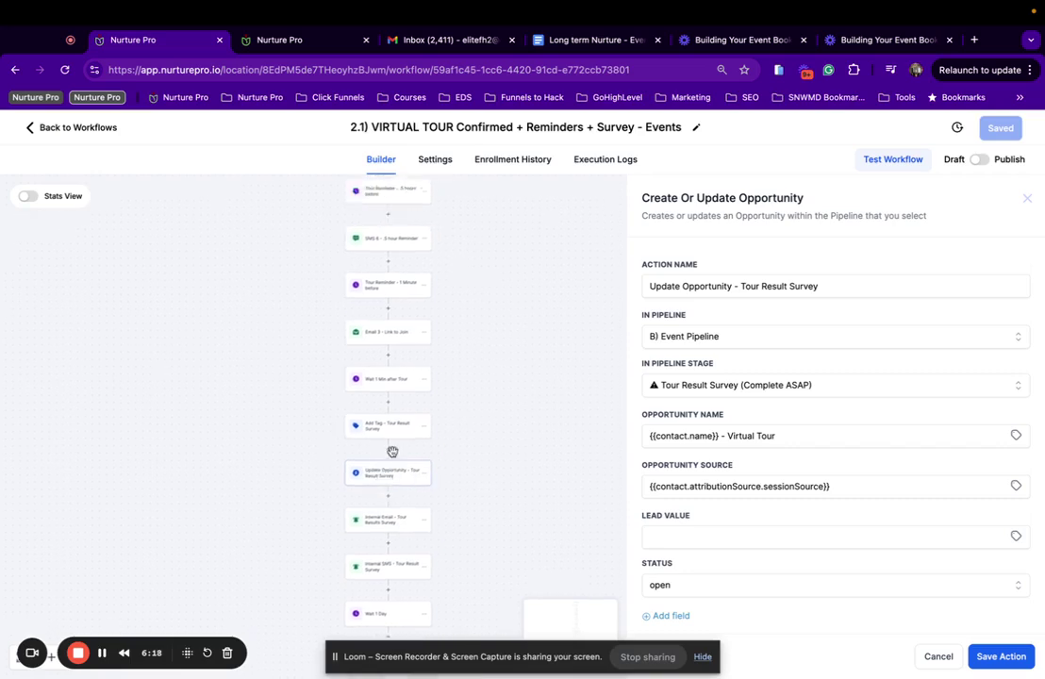
# Step: Open the Tour Status - Confirmed trigger at the start of the workflow and check its calendar filter
pyautogui.scroll(10, 392, 453)
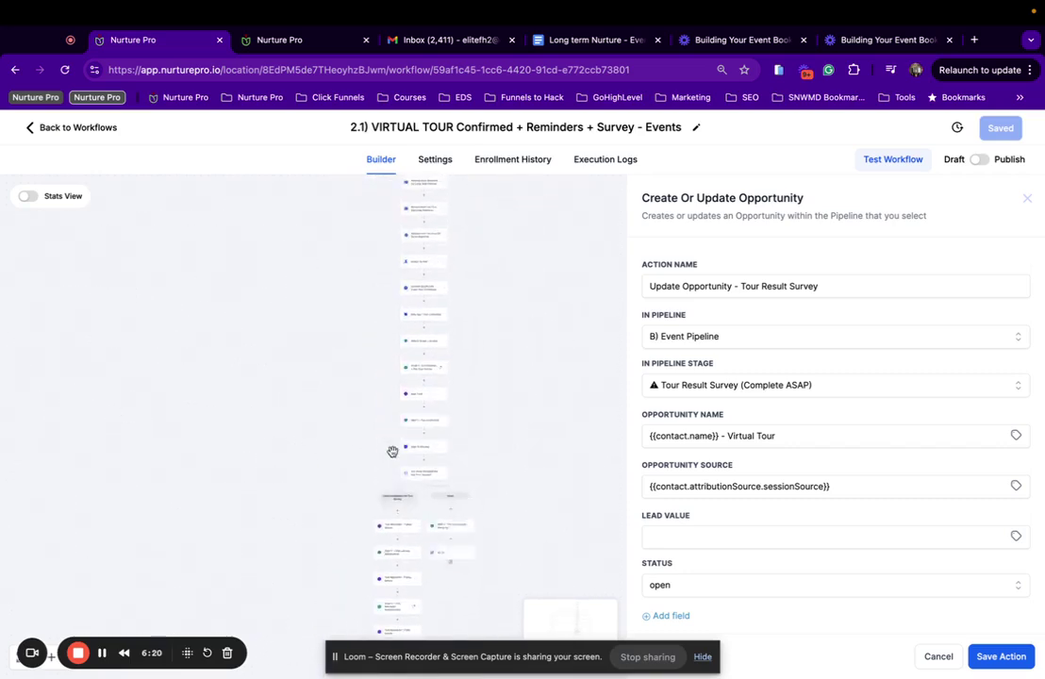
pyautogui.scroll(6, 389, 450)
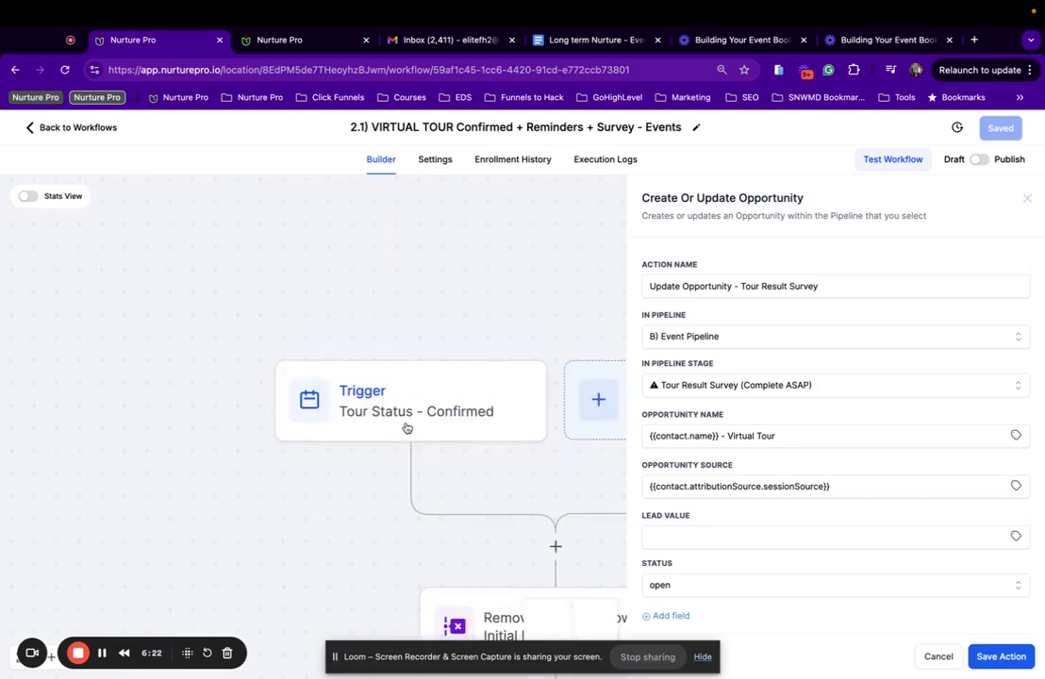
pyautogui.click(406, 427)
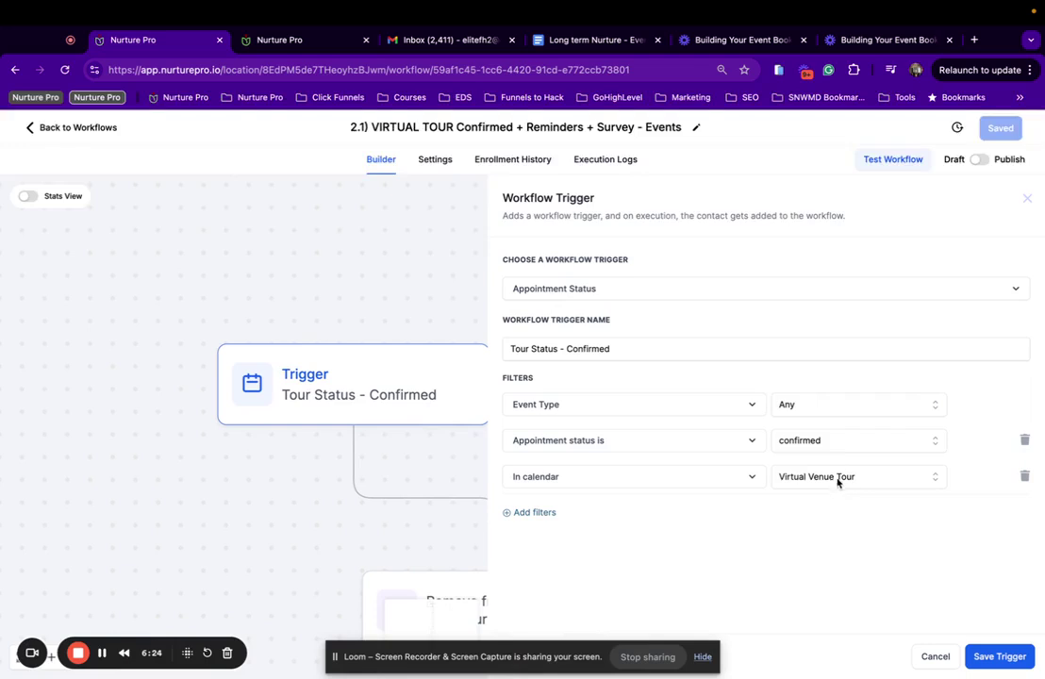
# Step: Leave the workflow builder and open the calendar settings with the list of the account's calendars
pyautogui.click(57, 128)
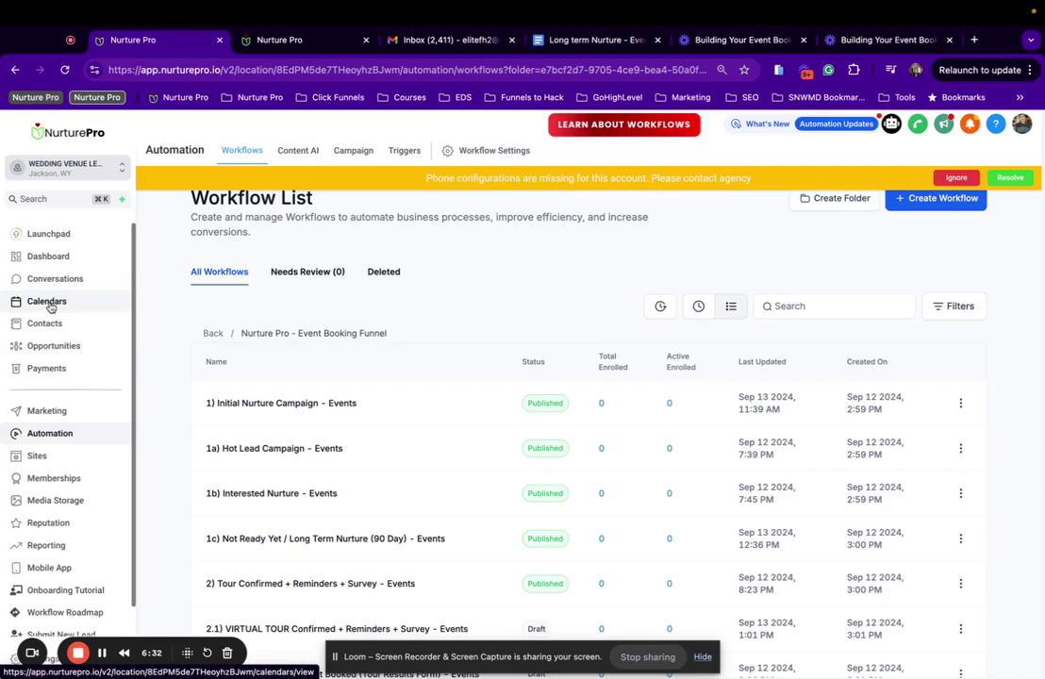
pyautogui.click(48, 302)
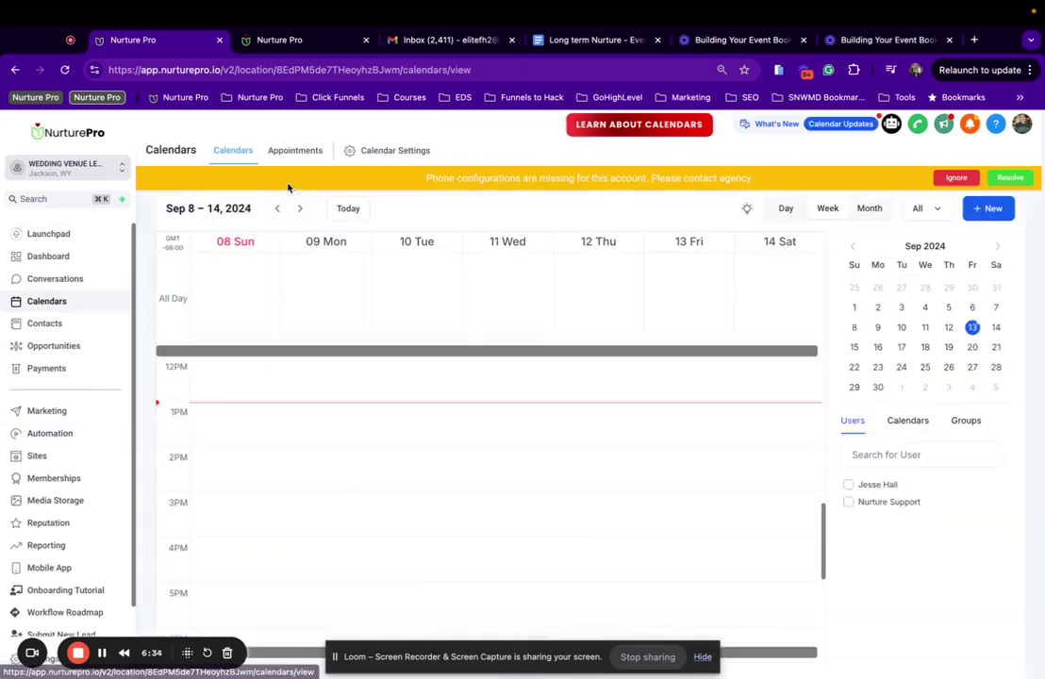
pyautogui.click(383, 152)
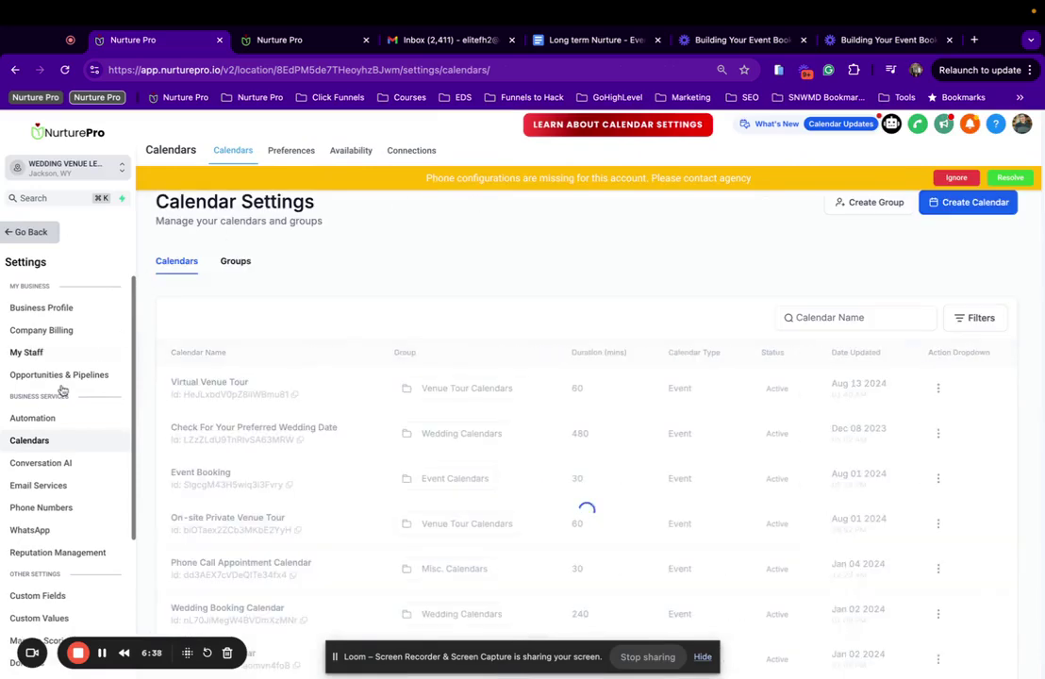
pyautogui.scroll(-2, 355, 354)
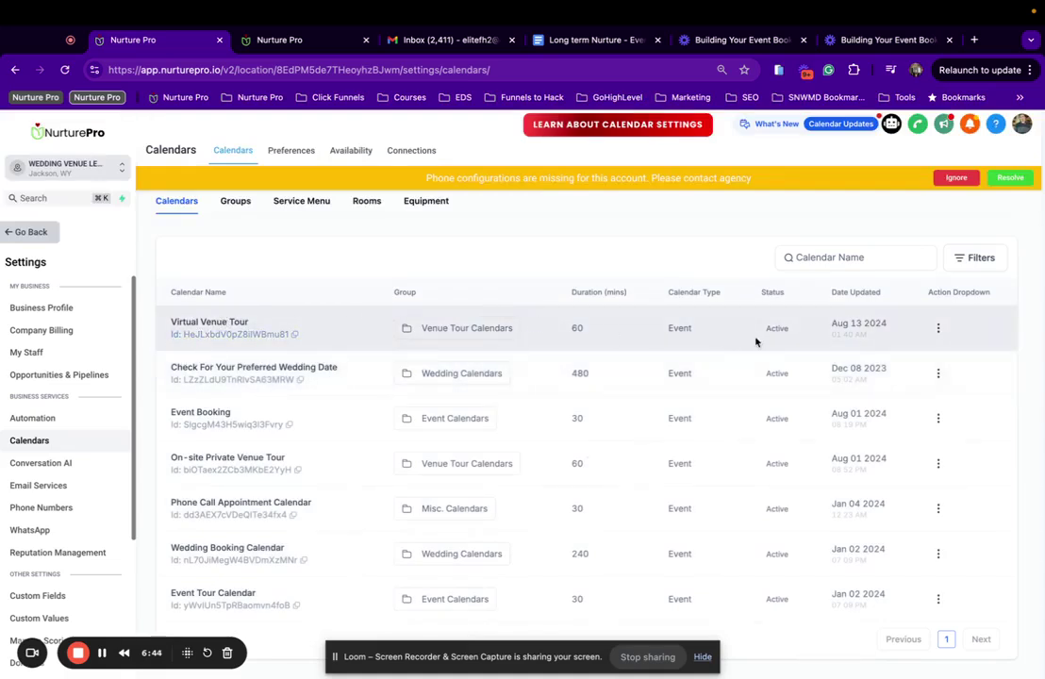
# Step: Open the Virtual Venue Tour calendar for editing and set its calendar name to "Virtual Venue Tour | Weddings"
pyautogui.click(942, 328)
pyautogui.scroll(2, 929, 283)
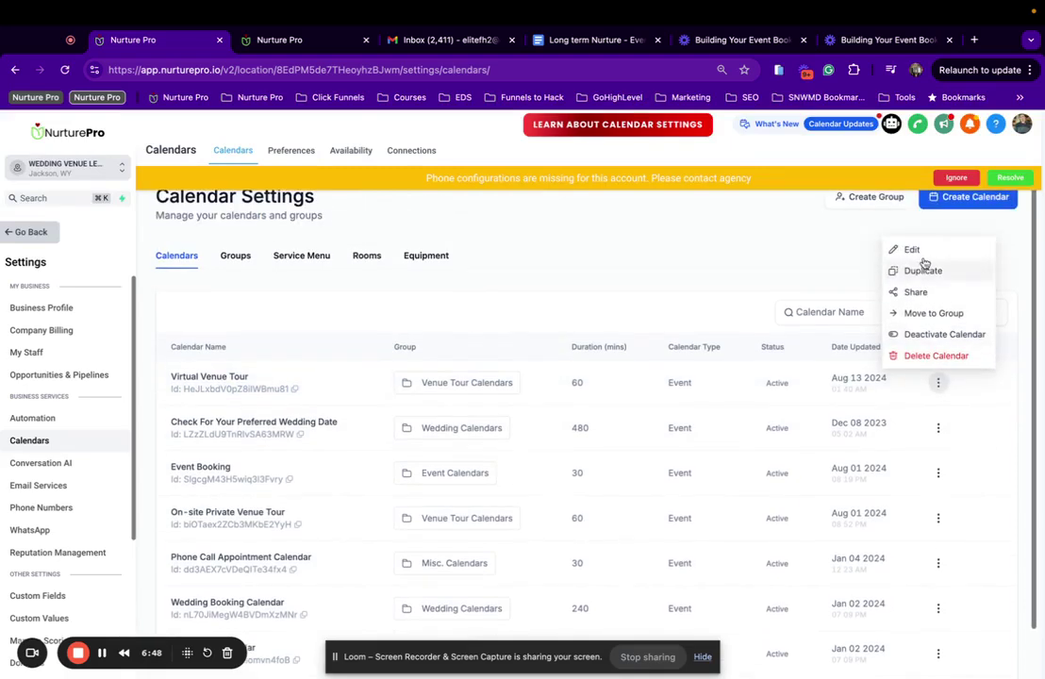
pyautogui.click(914, 250)
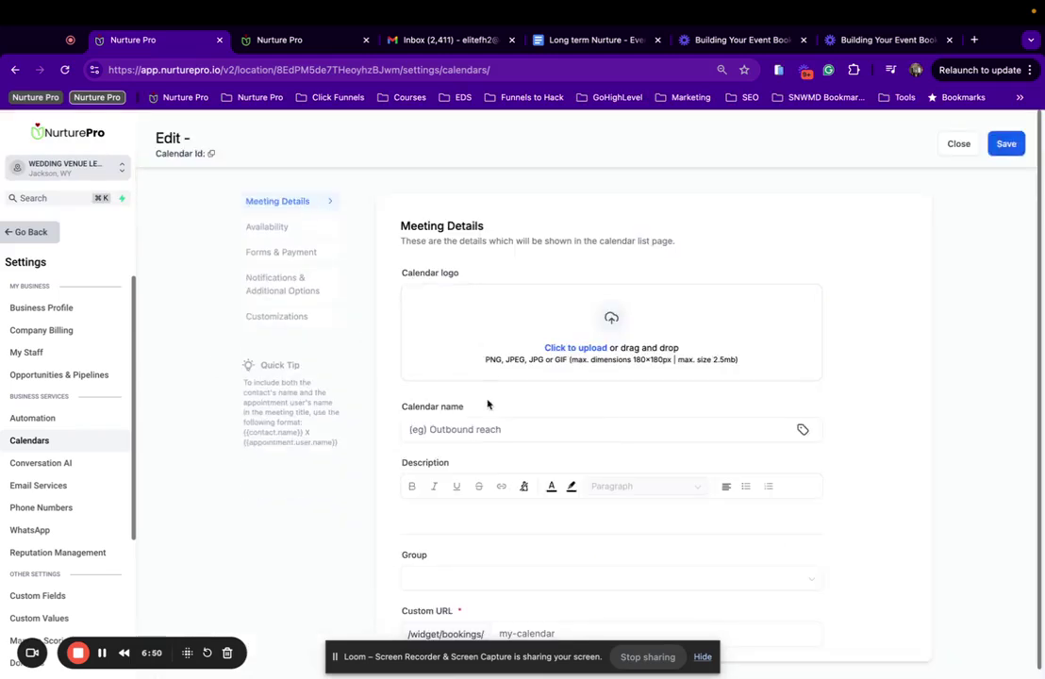
pyautogui.click(507, 430)
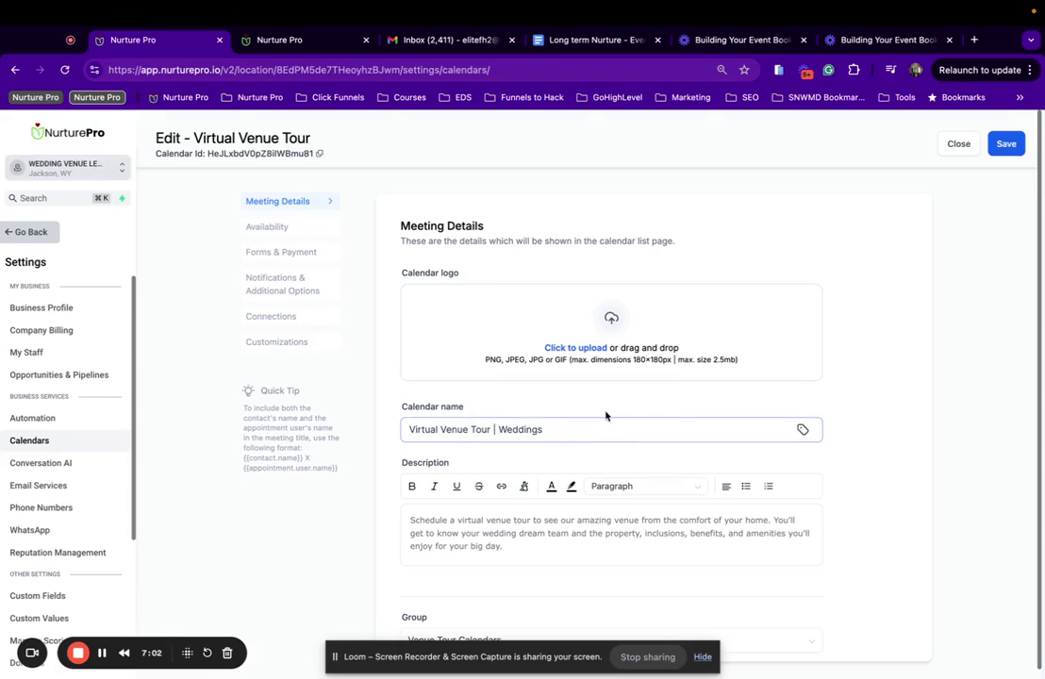
# Step: Check the calendar's custom URL and change its calendar name to "Virtual Wedding Venue Tour"
pyautogui.scroll(-2, 569, 417)
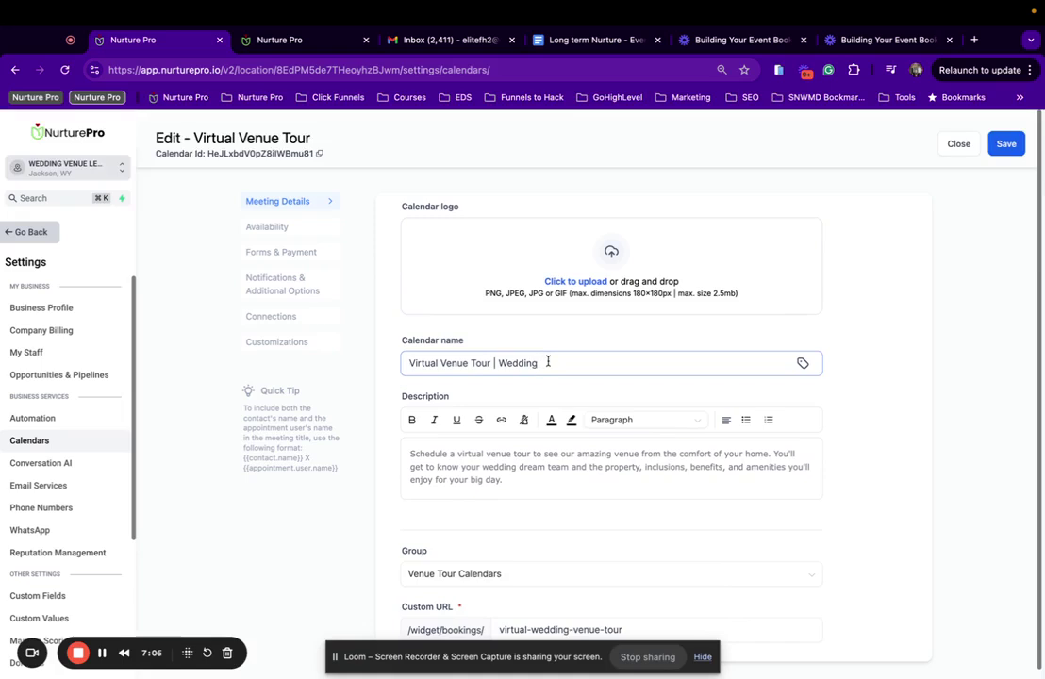
pyautogui.scroll(-2, 548, 362)
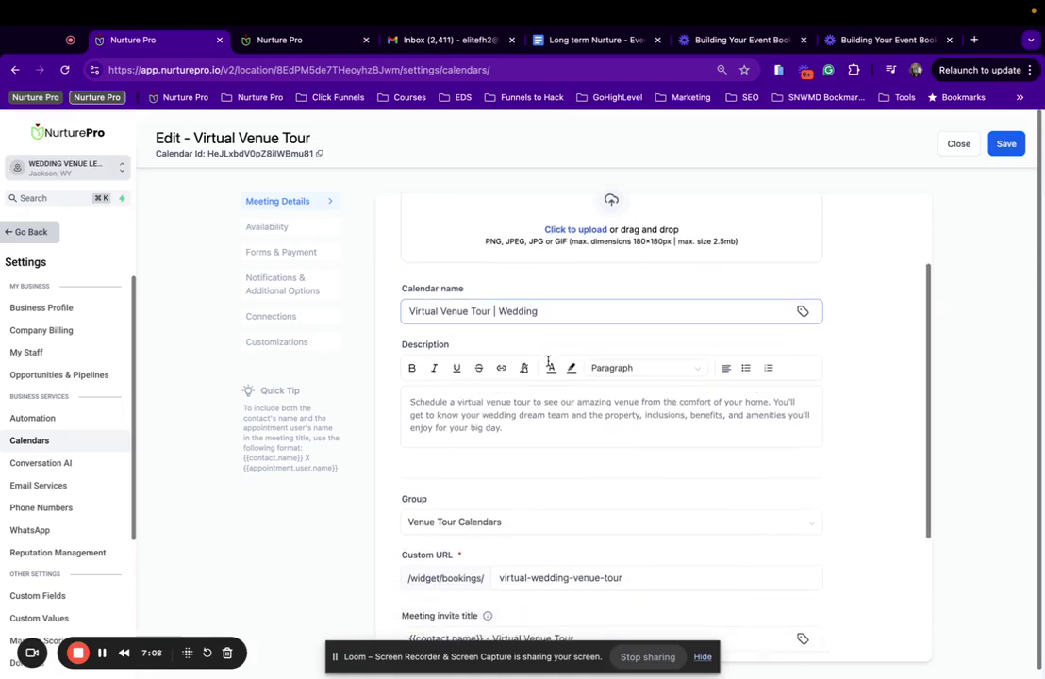
pyautogui.scroll(-5, 548, 362)
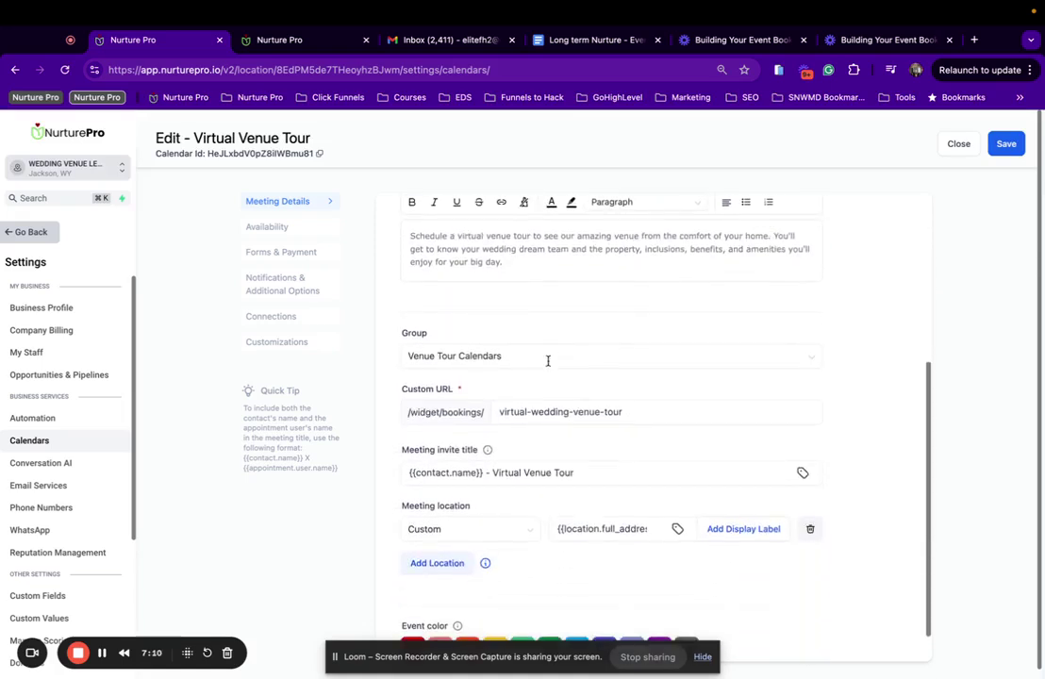
pyautogui.click(646, 407)
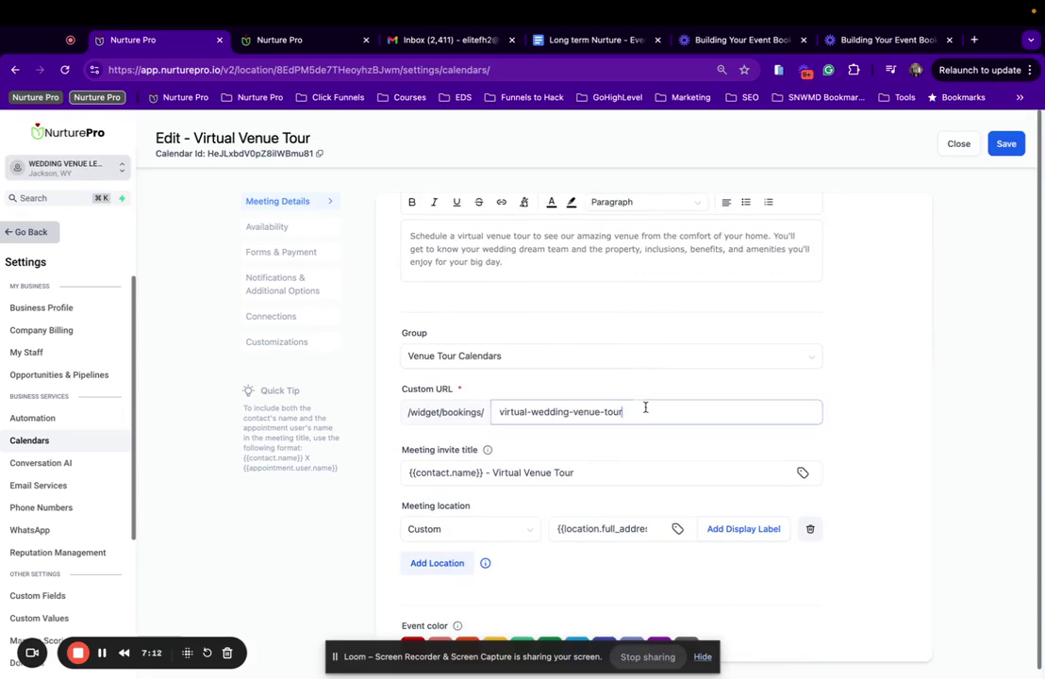
pyautogui.scroll(7, 467, 337)
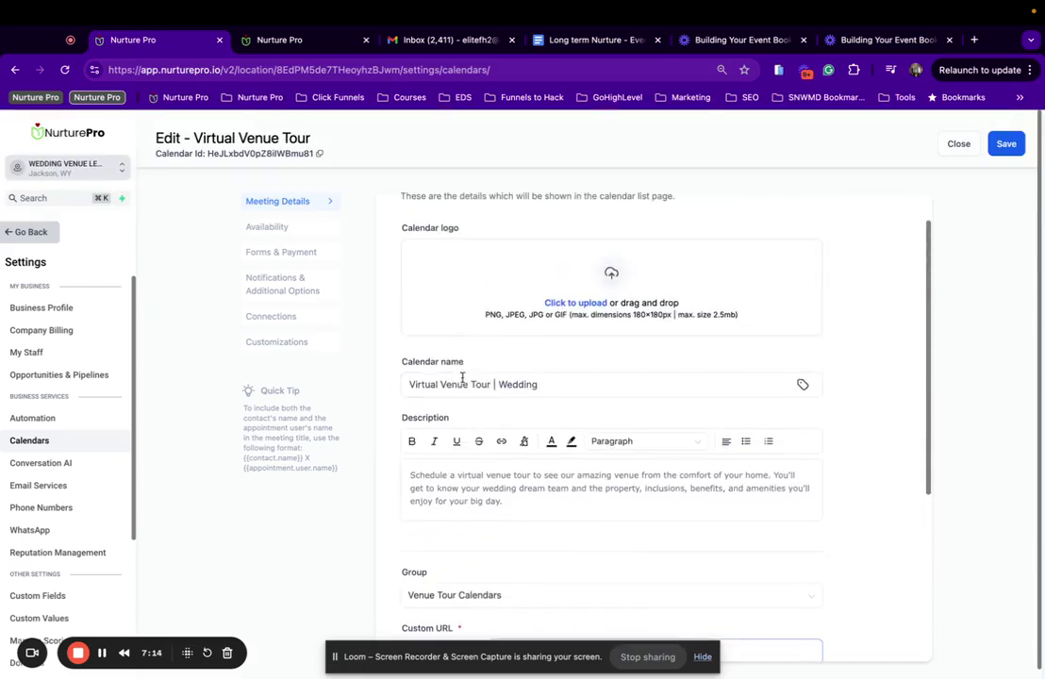
pyautogui.click(442, 384)
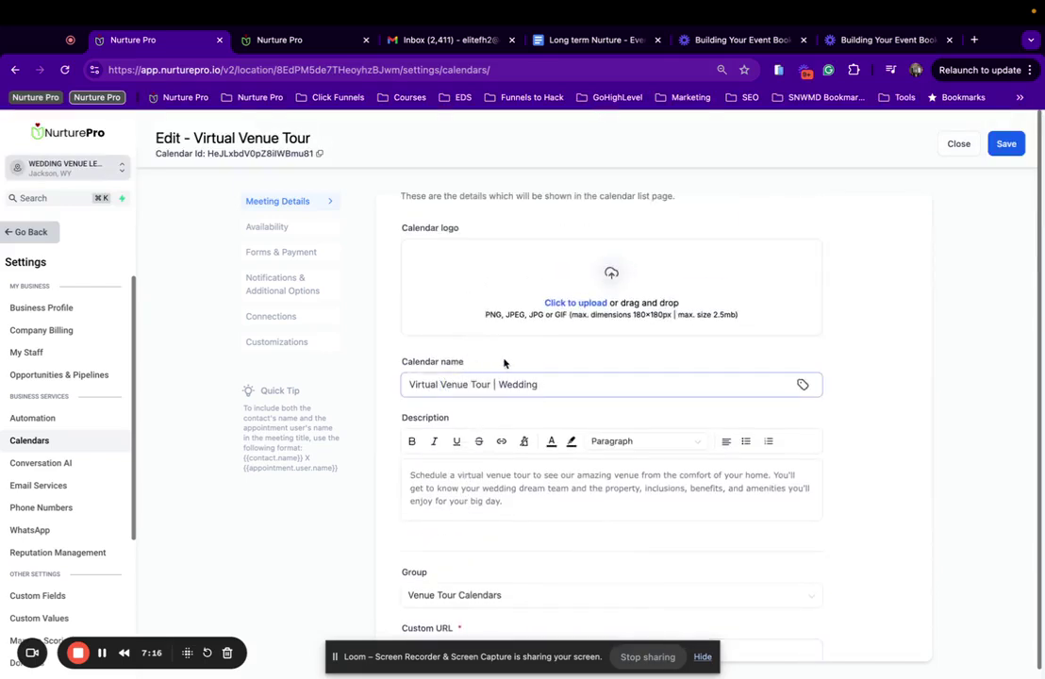
pyautogui.write('Wedding')
pyautogui.moveTo(534, 384); pyautogui.dragTo(637, 381)
pyautogui.press('BackSpace')
# Step: Review the remaining meeting details, save the Virtual Wedding Venue Tour calendar and return to the calendar list
pyautogui.scroll(-2, 453, 358)
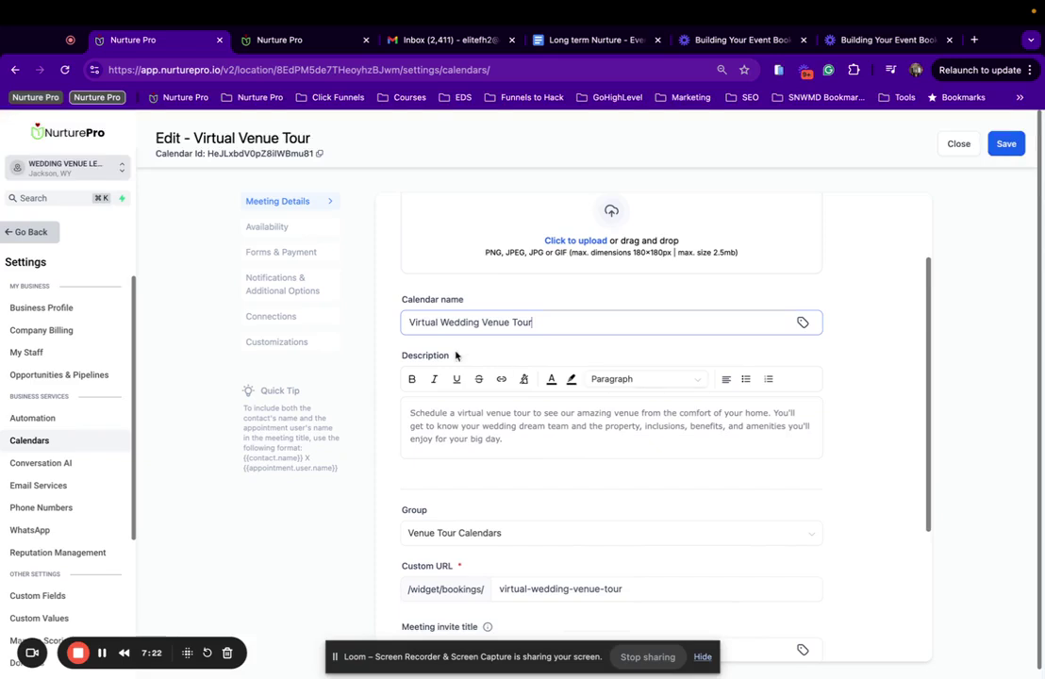
pyautogui.scroll(-4, 434, 326)
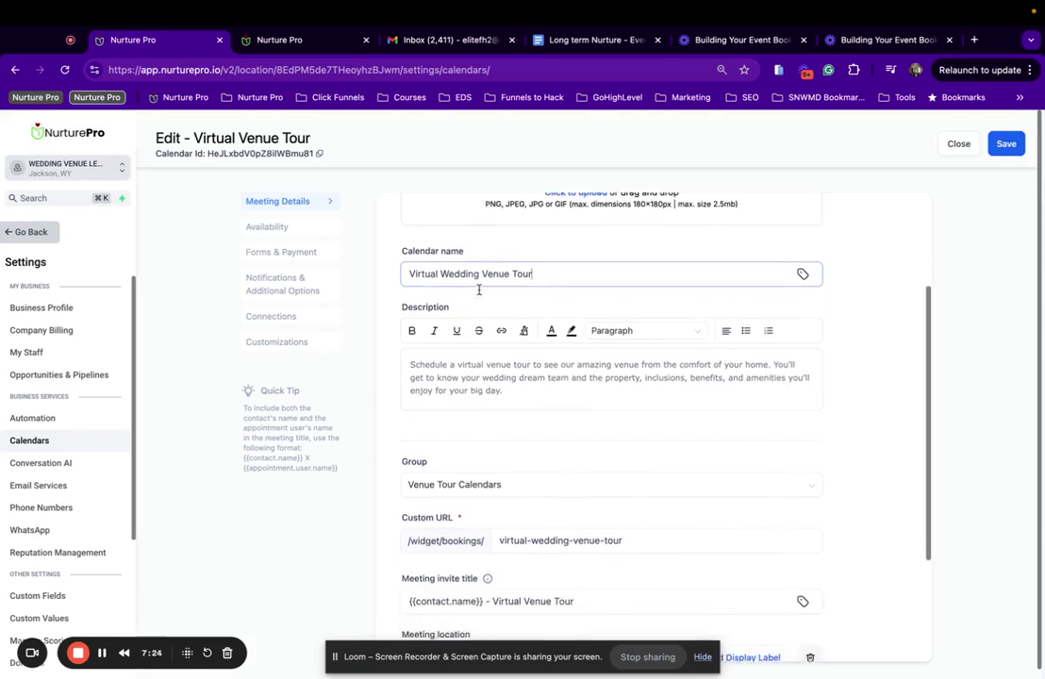
pyautogui.scroll(-2, 480, 290)
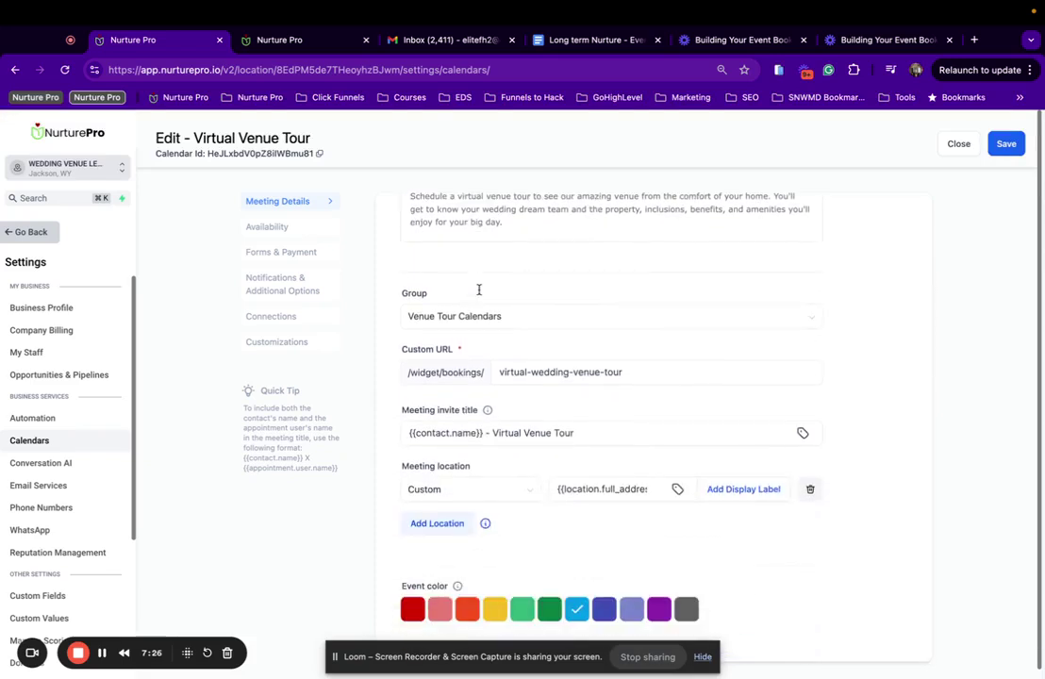
pyautogui.scroll(8, 499, 299)
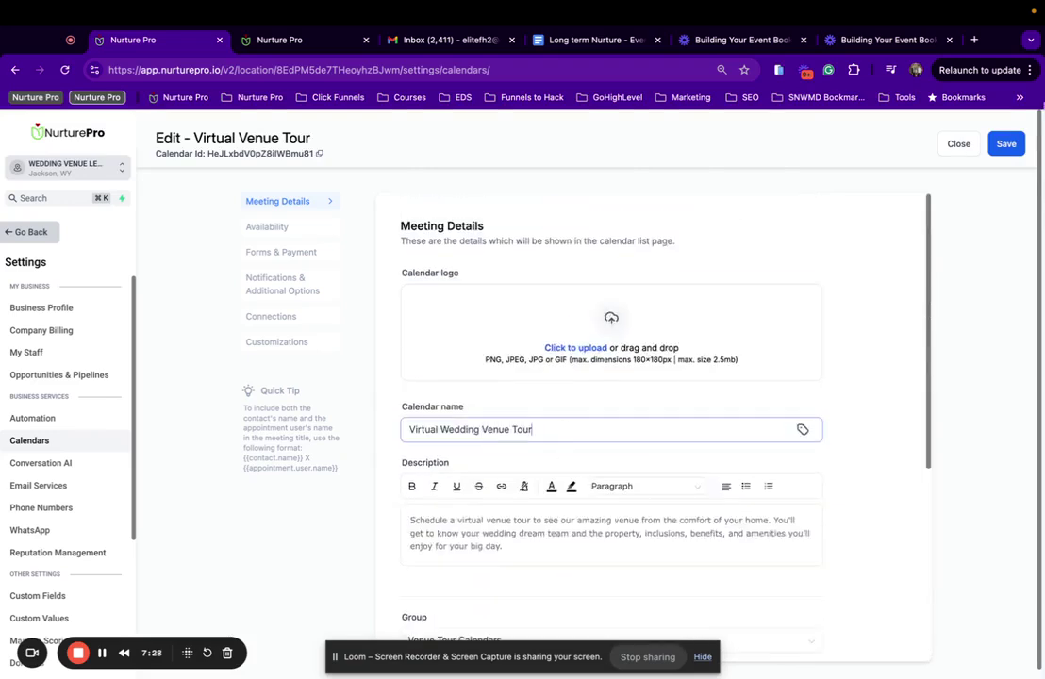
pyautogui.click(1003, 151)
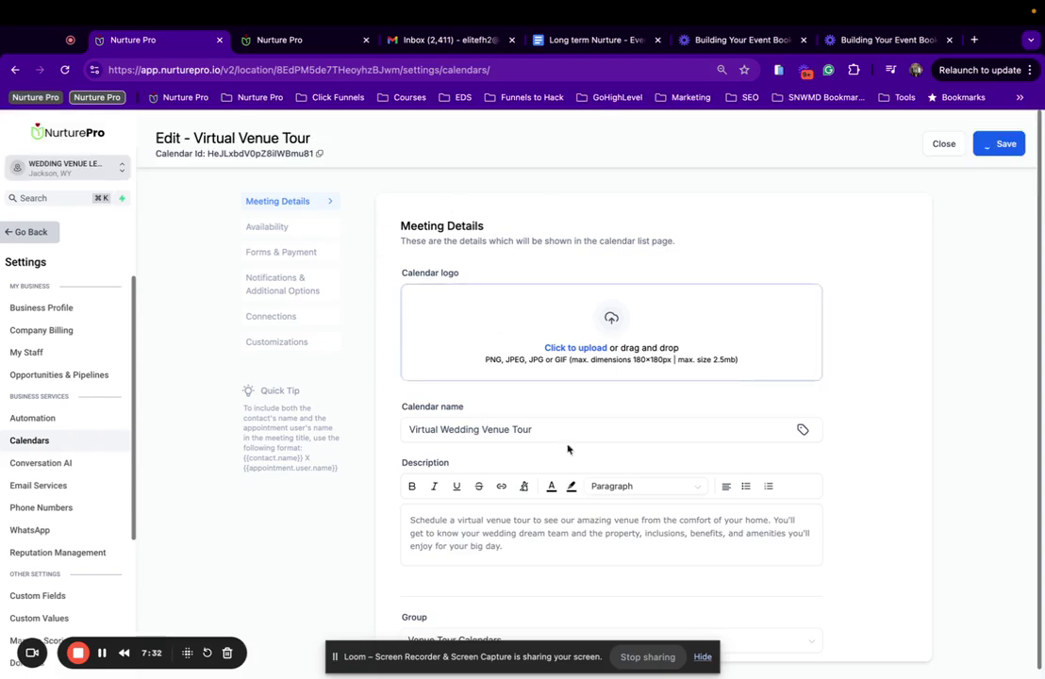
pyautogui.click(954, 143)
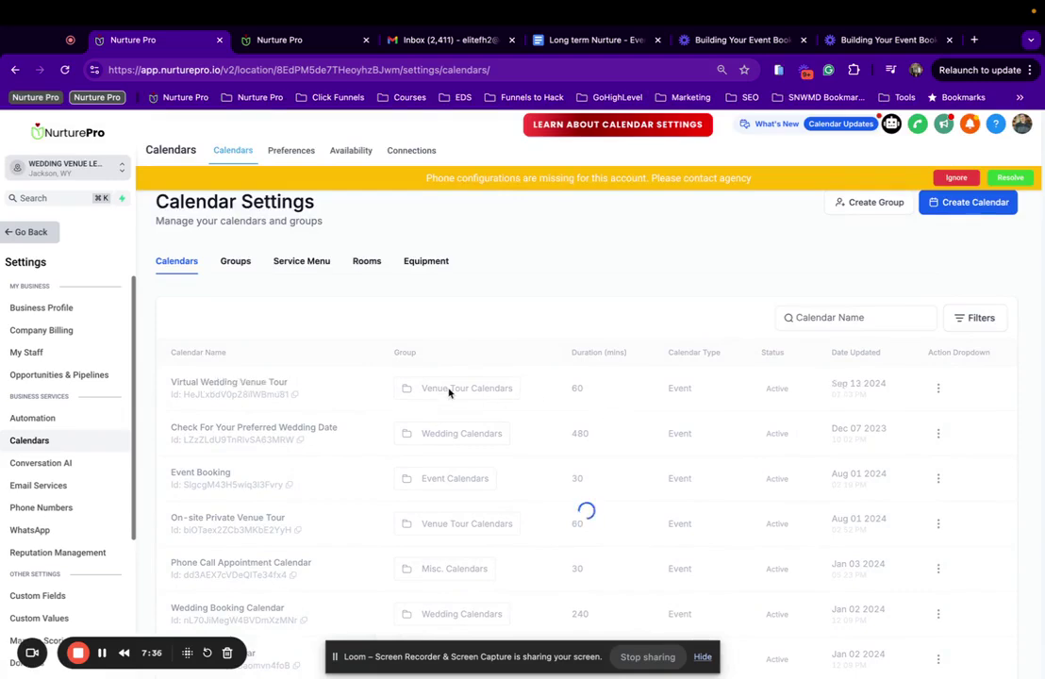
# Step: Duplicate the Virtual Wedding Venue Tour calendar from the calendar list and confirm the duplication
pyautogui.scroll(-1, 573, 346)
pyautogui.scroll(-2, 519, 378)
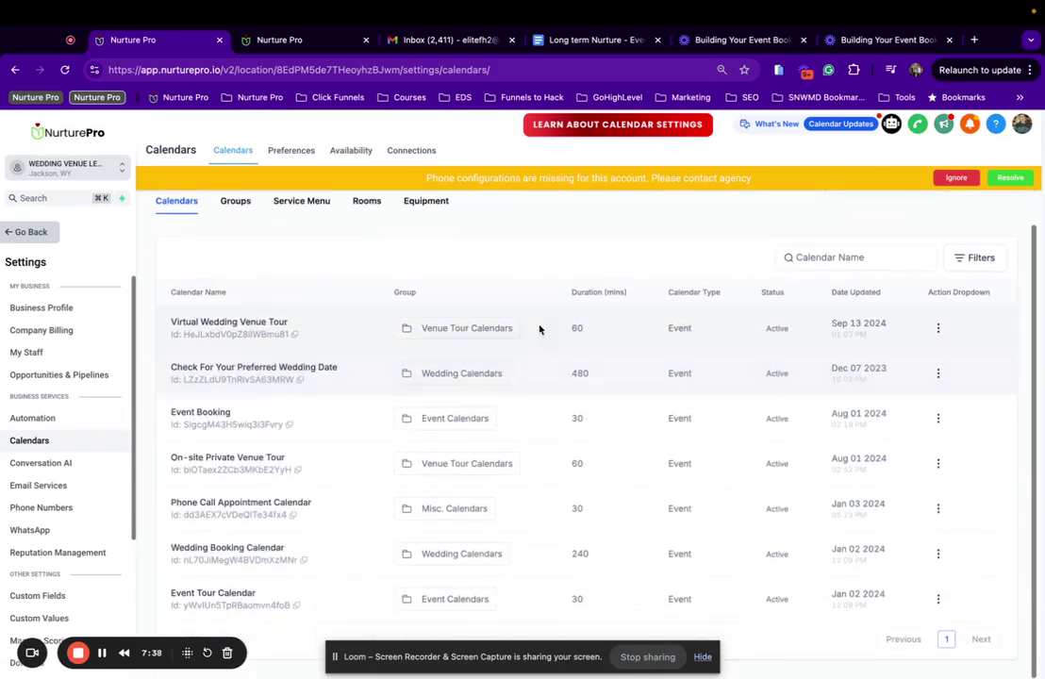
pyautogui.click(938, 328)
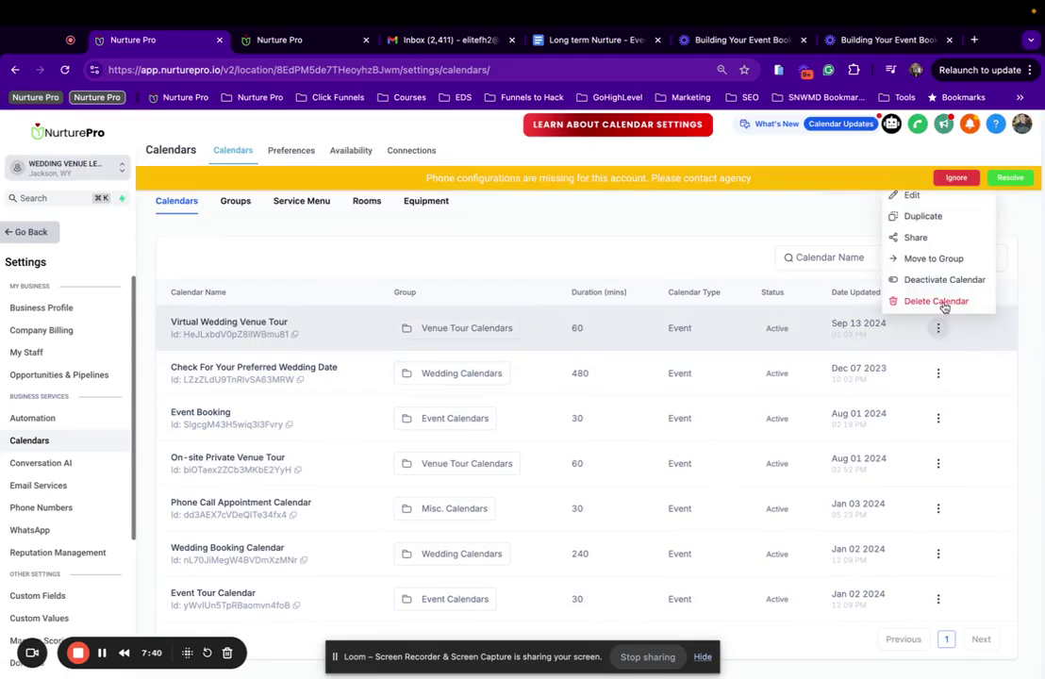
pyautogui.click(913, 216)
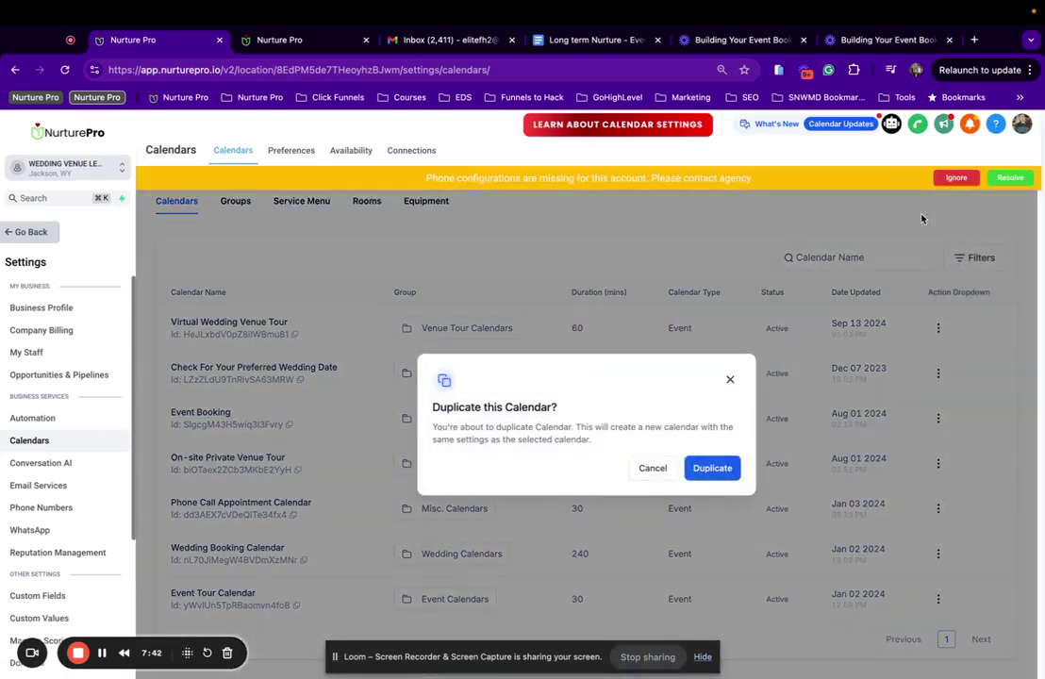
pyautogui.click(708, 467)
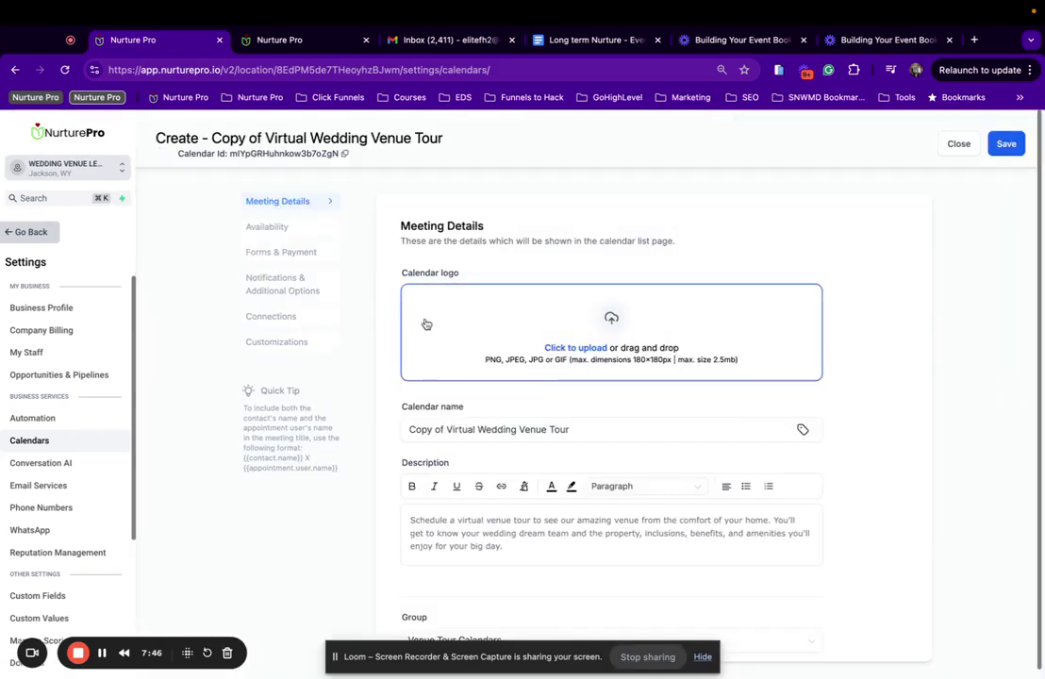
# Step: Change the duplicated calendar's name to "Virtual Event Venue Tour"
pyautogui.moveTo(448, 430); pyautogui.dragTo(369, 430)
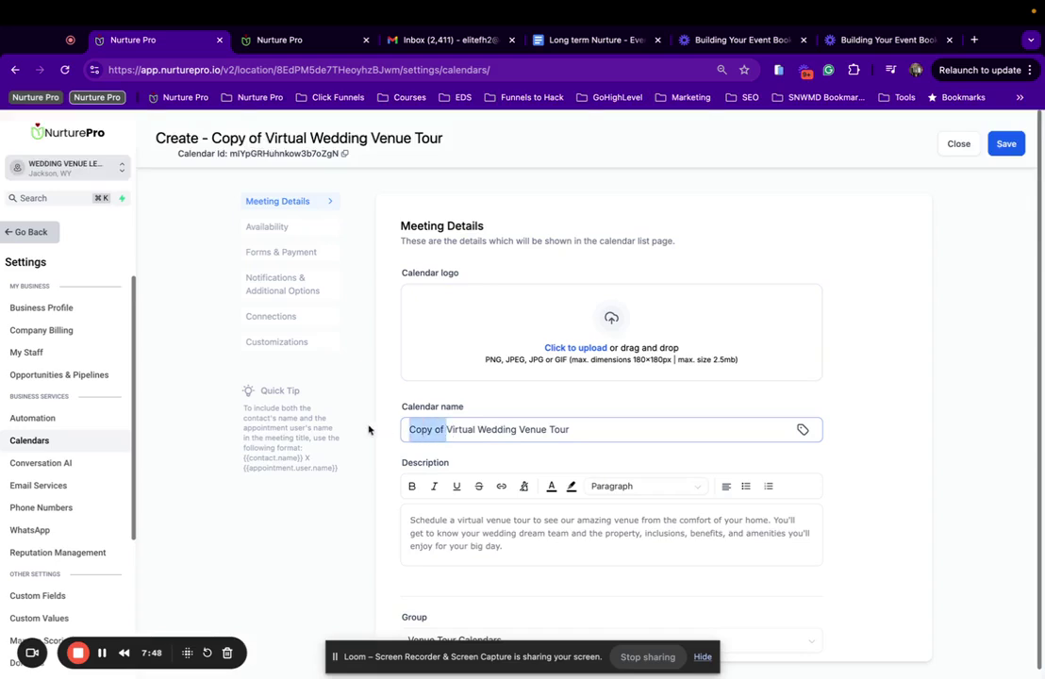
pyautogui.press('BackSpace')
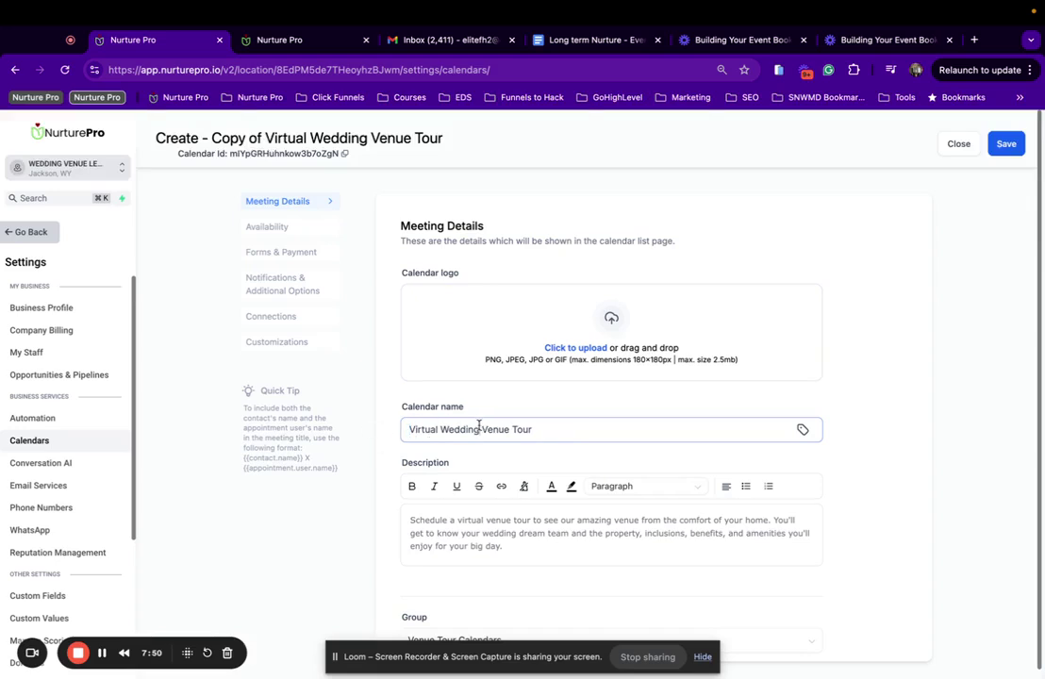
pyautogui.moveTo(479, 428); pyautogui.dragTo(440, 424)
pyautogui.write('Event')
# Step: Assign the Virtual Event Venue Tour calendar to the Event Calendars group, save it and return to the calendar list
pyautogui.scroll(-2, 559, 432)
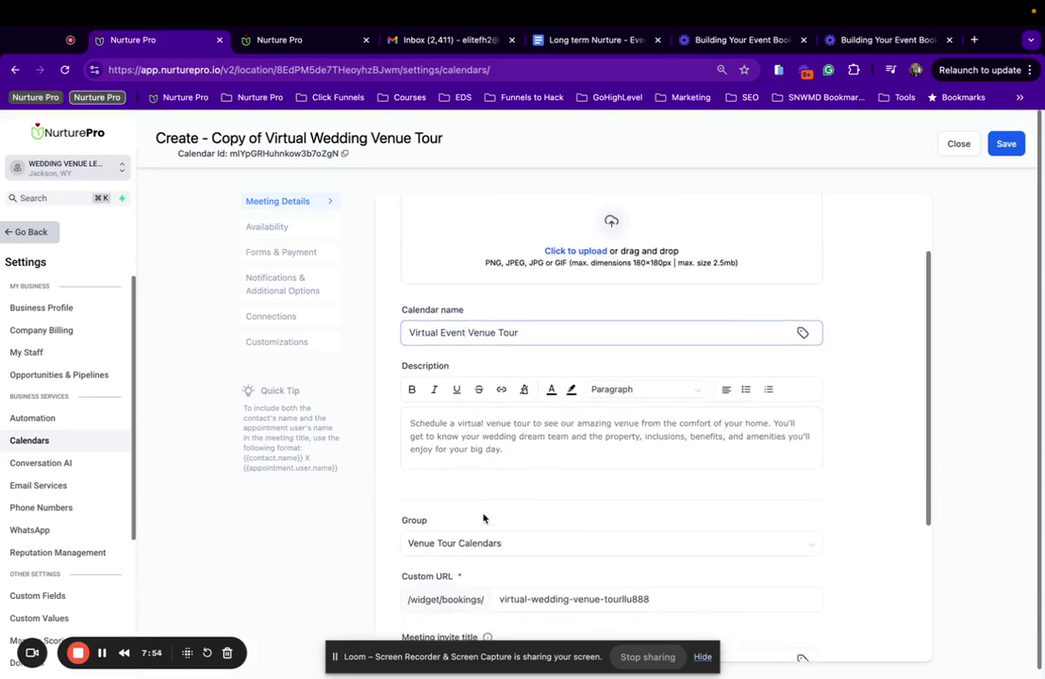
pyautogui.click(490, 538)
pyautogui.scroll(-2, 449, 559)
pyautogui.scroll(-1, 449, 560)
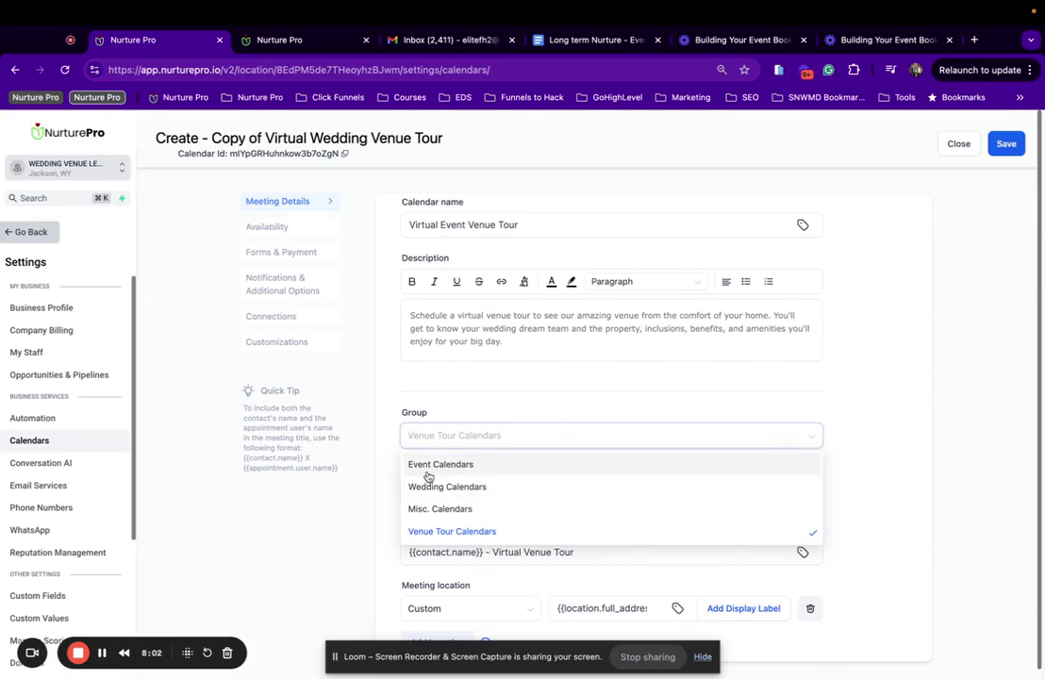
pyautogui.click(467, 468)
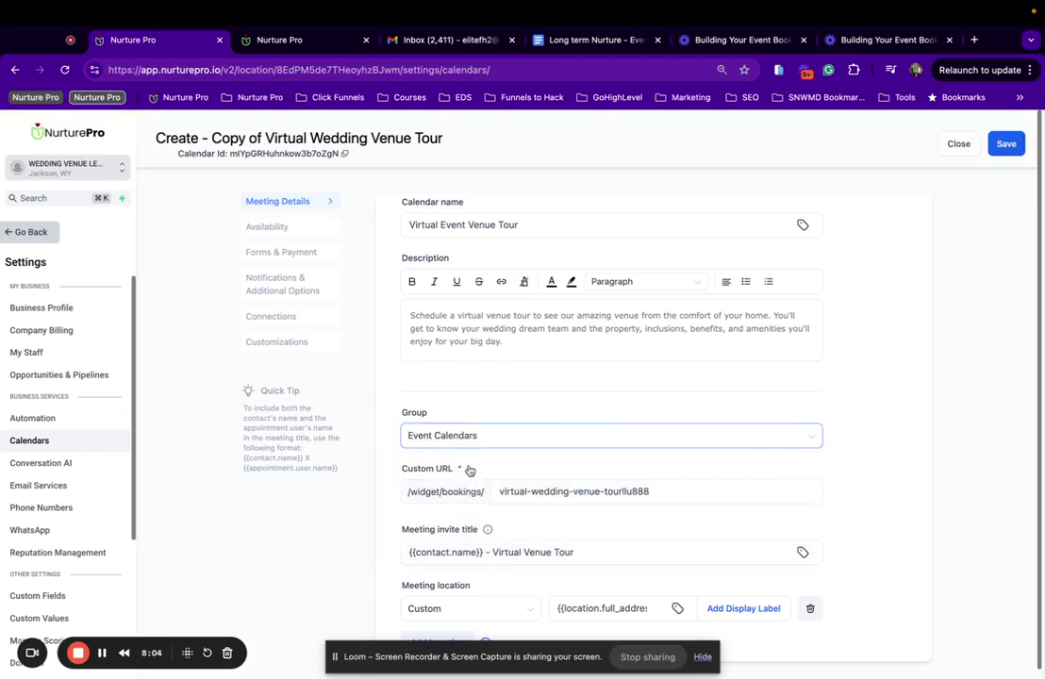
pyautogui.click(1012, 150)
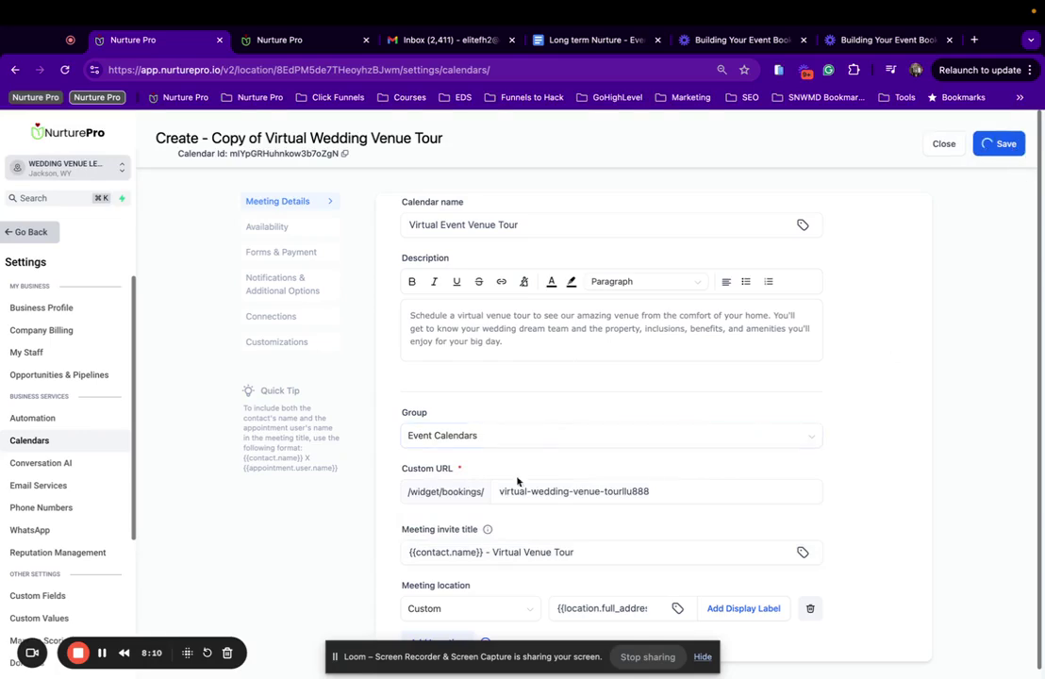
pyautogui.click(478, 438)
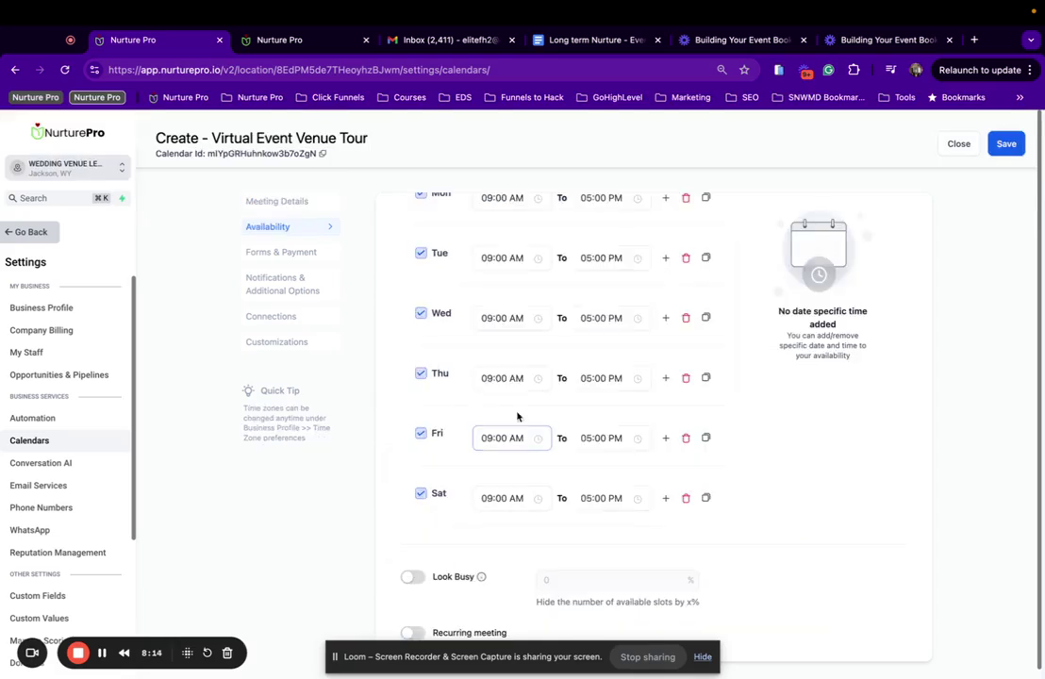
pyautogui.click(961, 149)
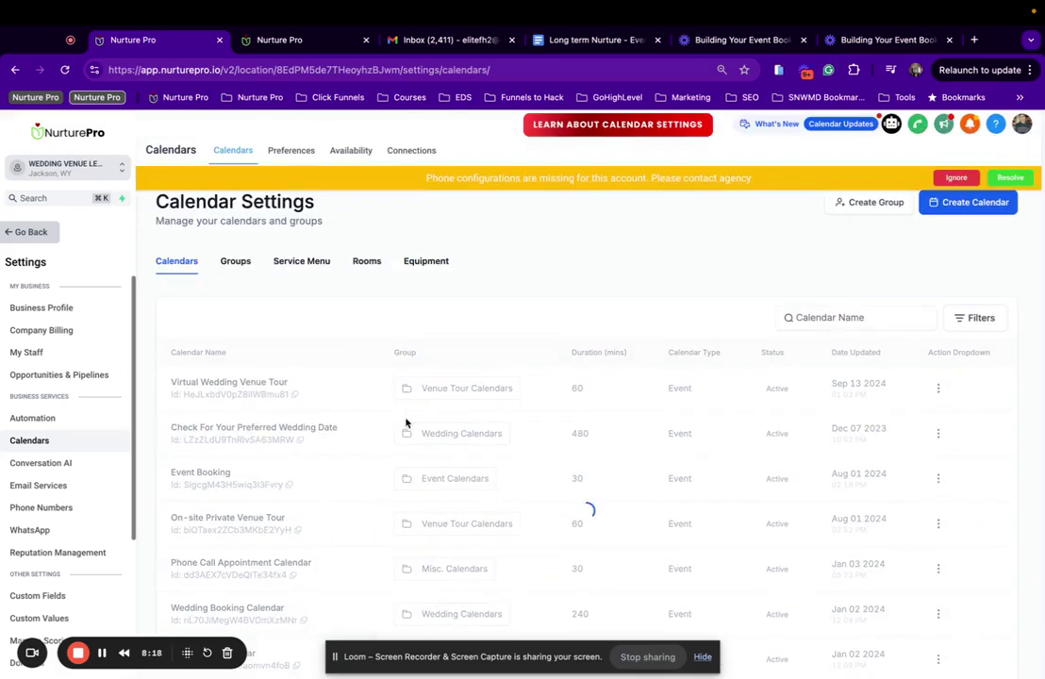
# Step: Check the calendar list, inspect the calendar order inside the Event Calendars group and leave the order dialog without saving
pyautogui.scroll(-1, 406, 424)
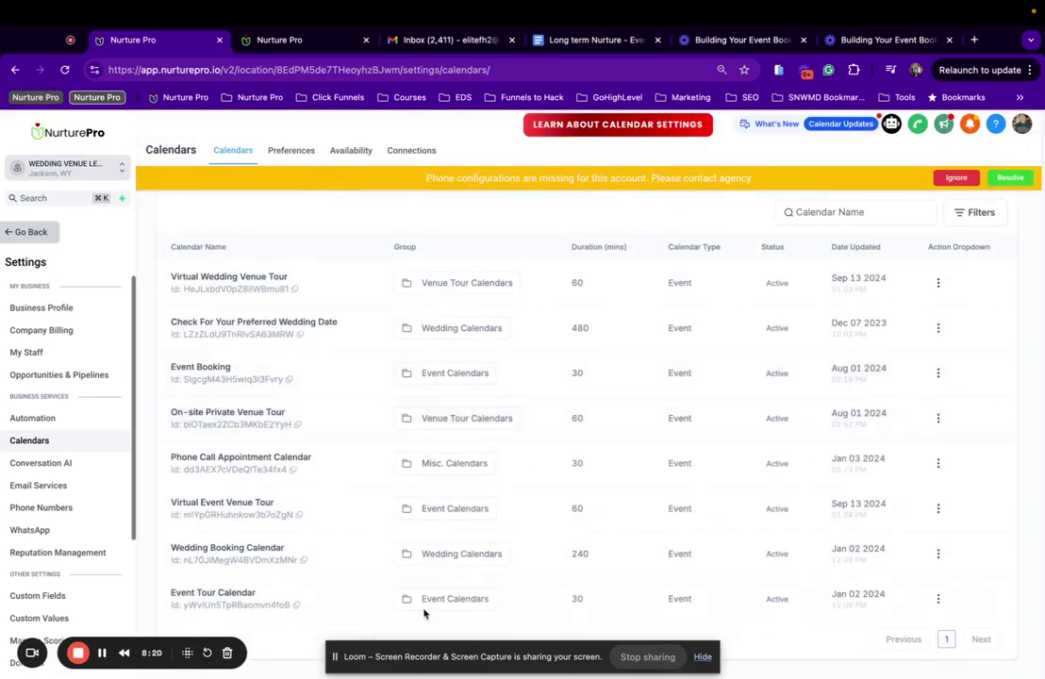
pyautogui.scroll(2, 500, 319)
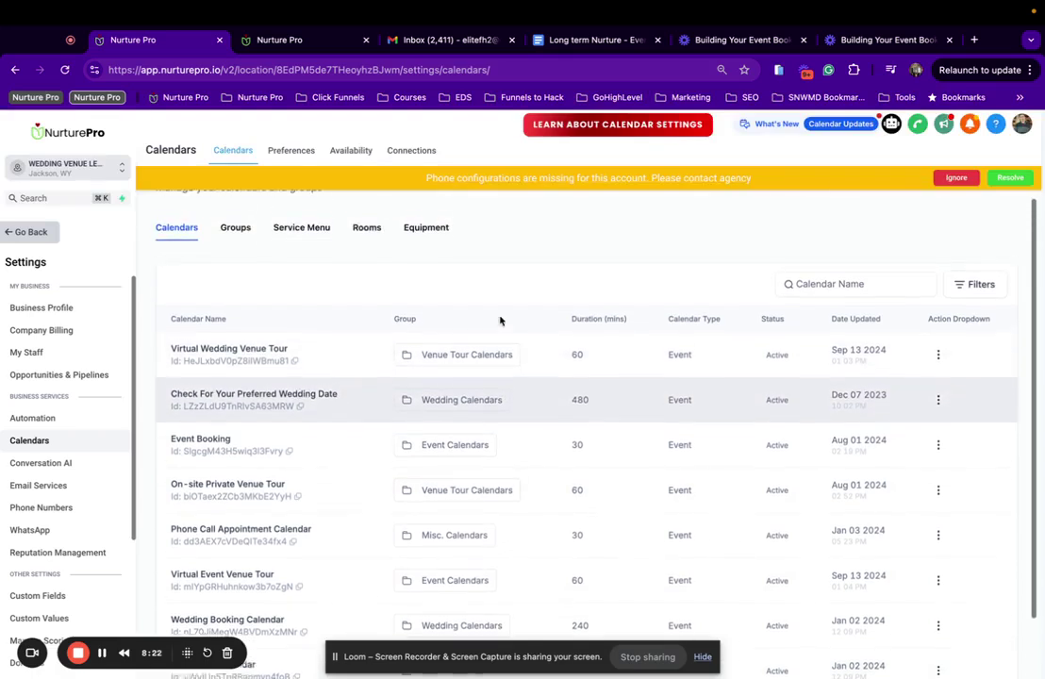
pyautogui.click(225, 242)
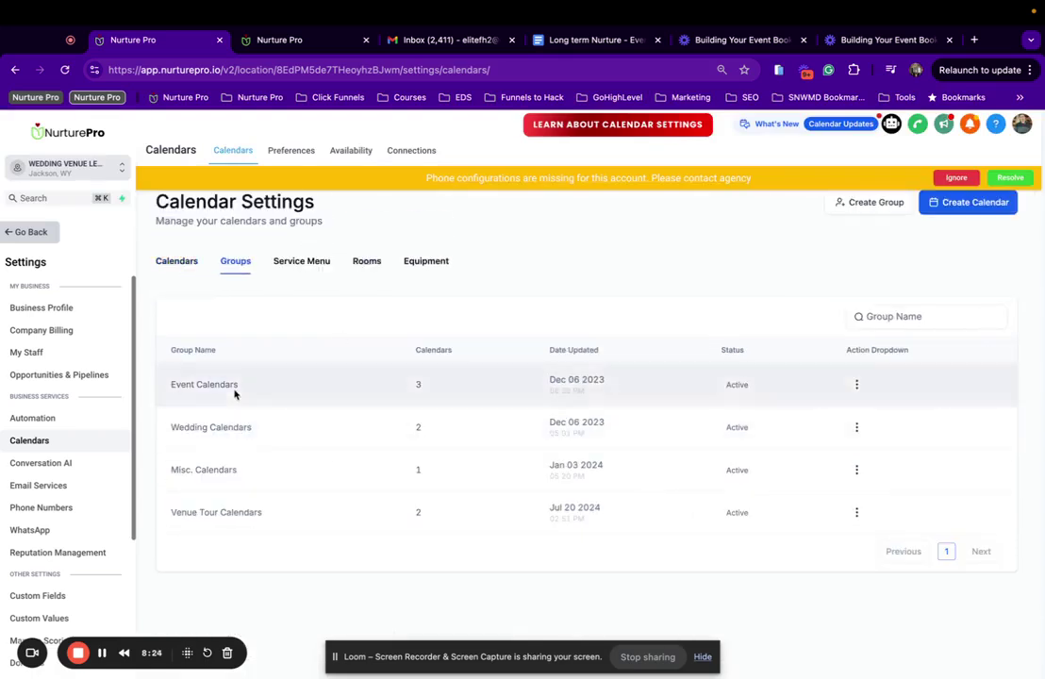
pyautogui.click(857, 384)
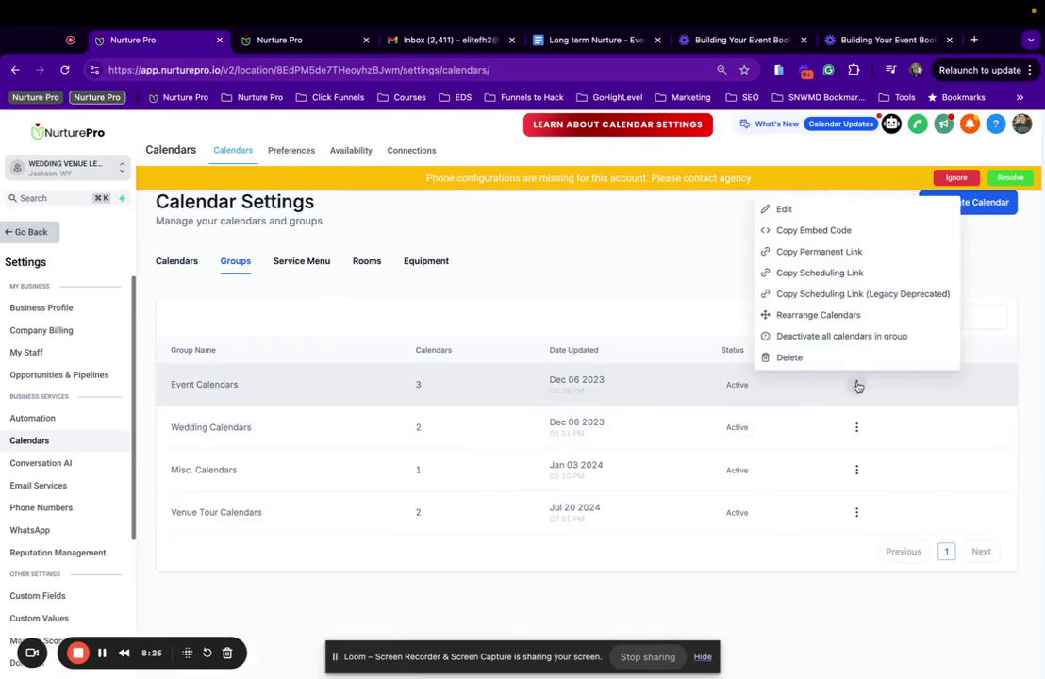
pyautogui.click(817, 315)
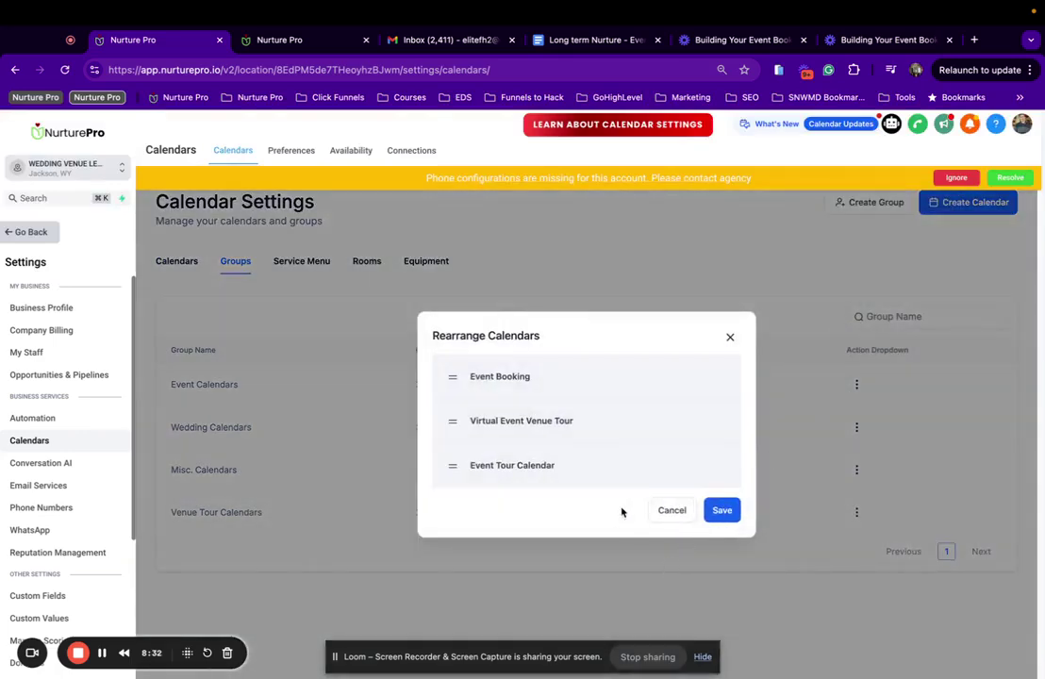
pyautogui.click(670, 511)
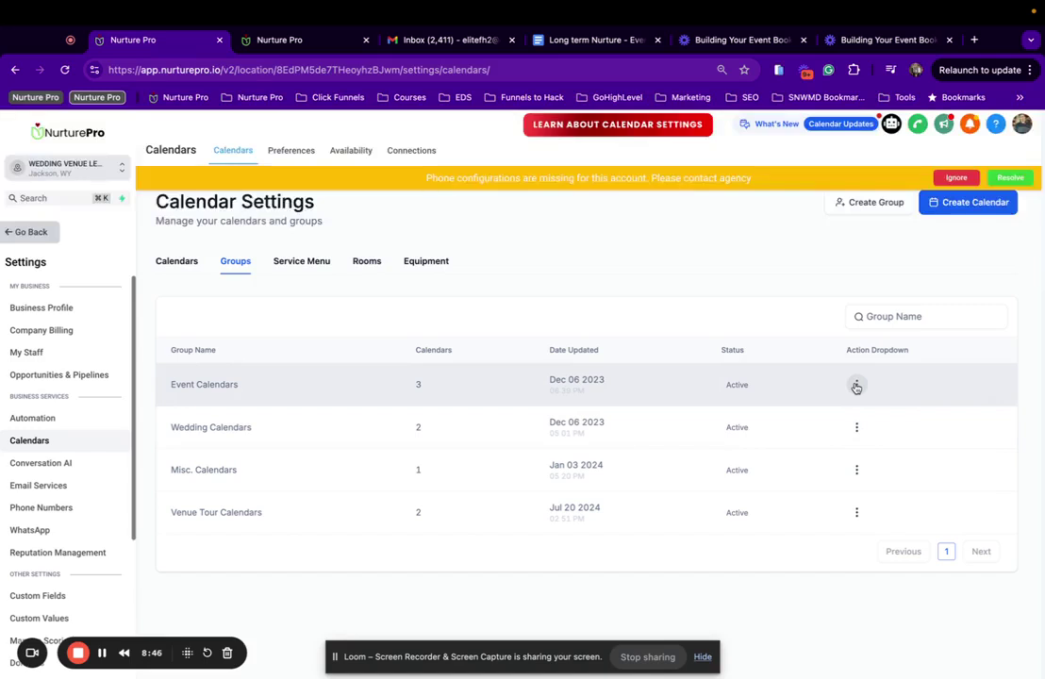
# Step: Rename the Event Calendars group to "Event Booking Calendars", set its group URL to event-booking-calendars and save it
pyautogui.click(856, 385)
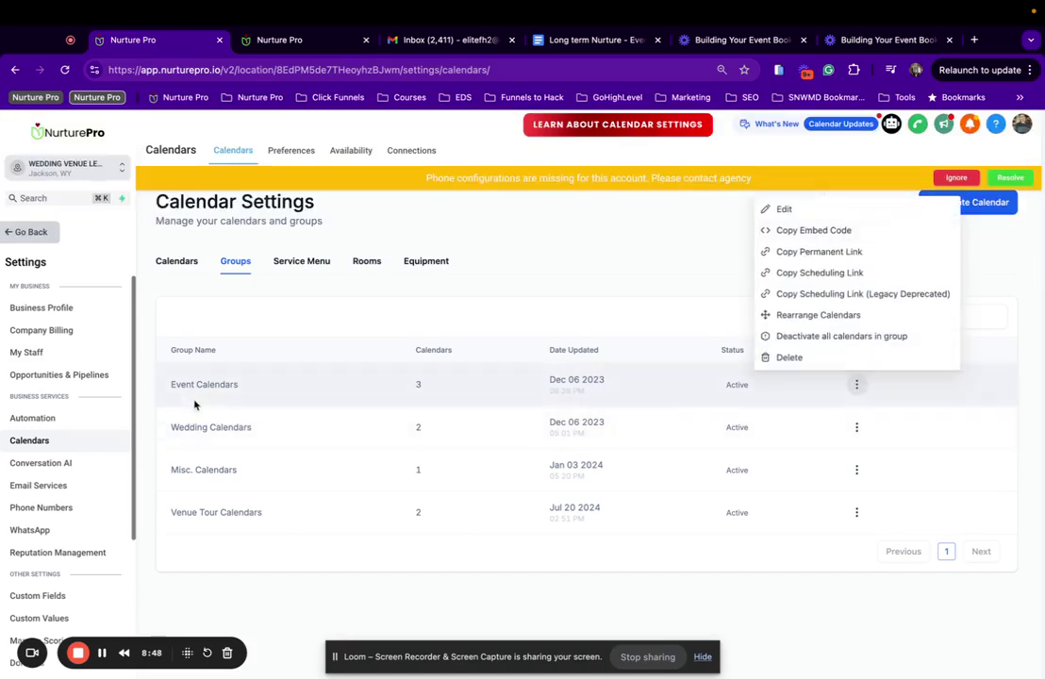
pyautogui.click(785, 209)
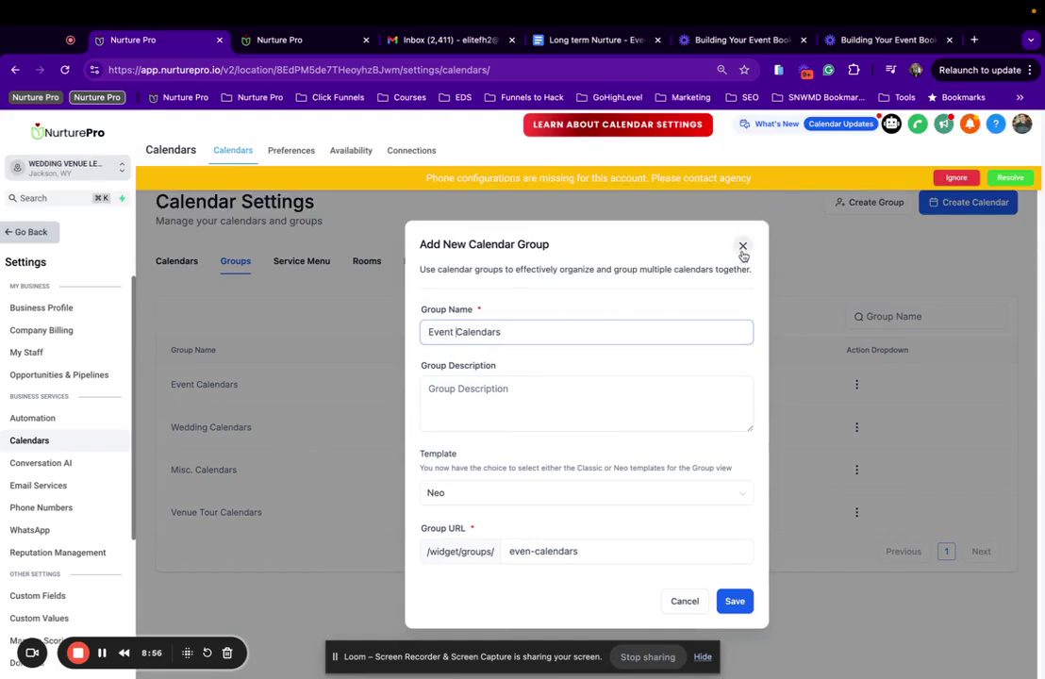
pyautogui.click(456, 332)
pyautogui.write('Book')
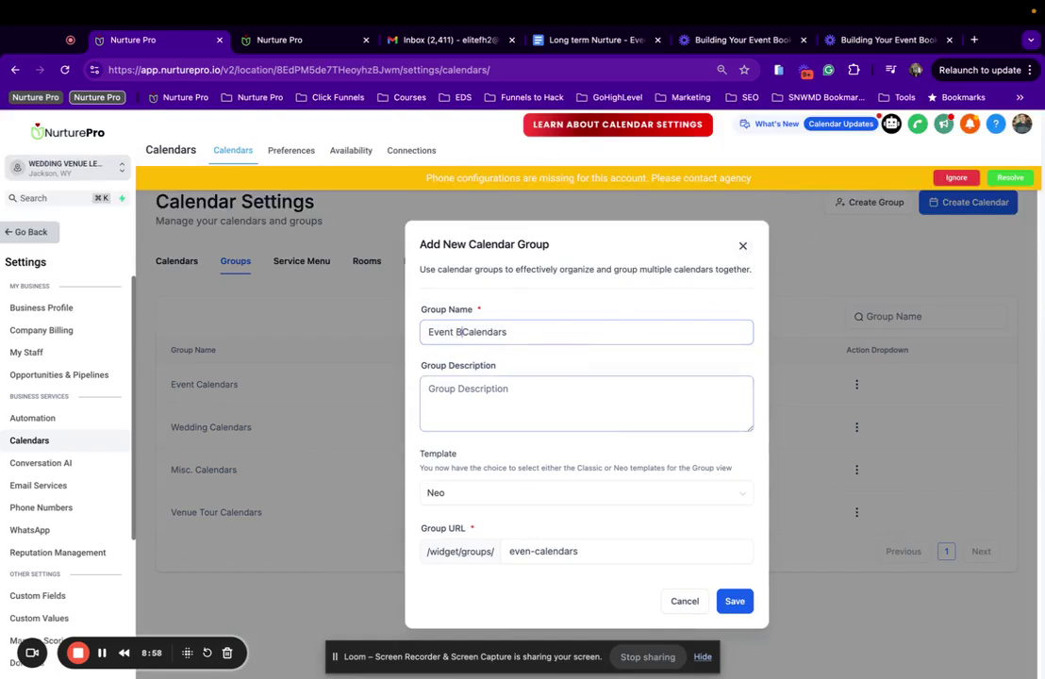
pyautogui.write('ing')
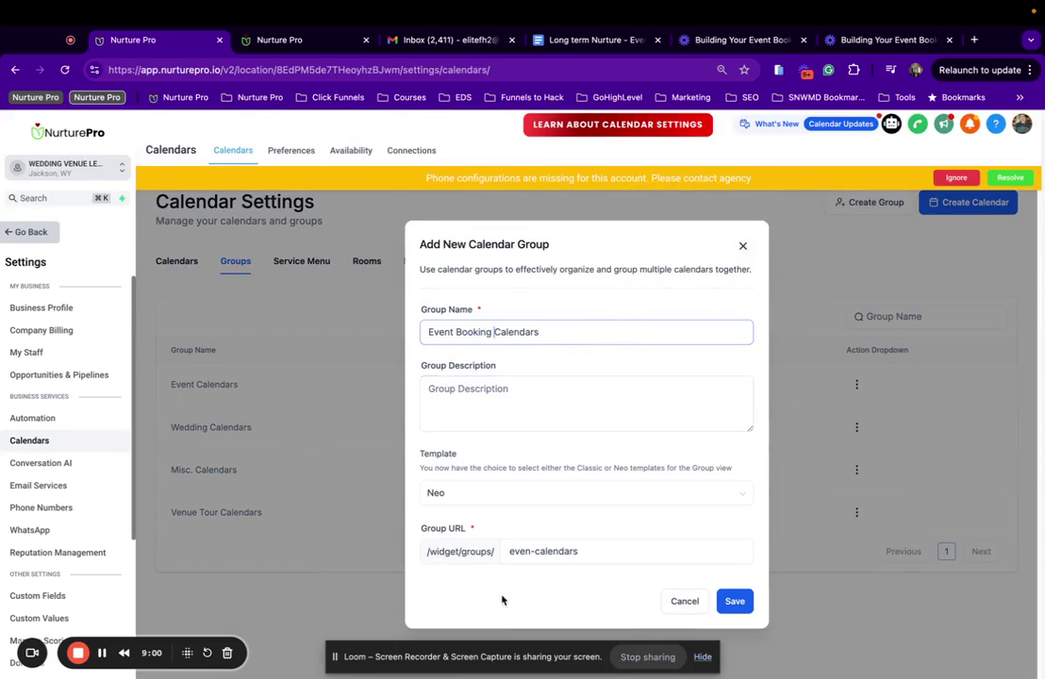
pyautogui.click(535, 551)
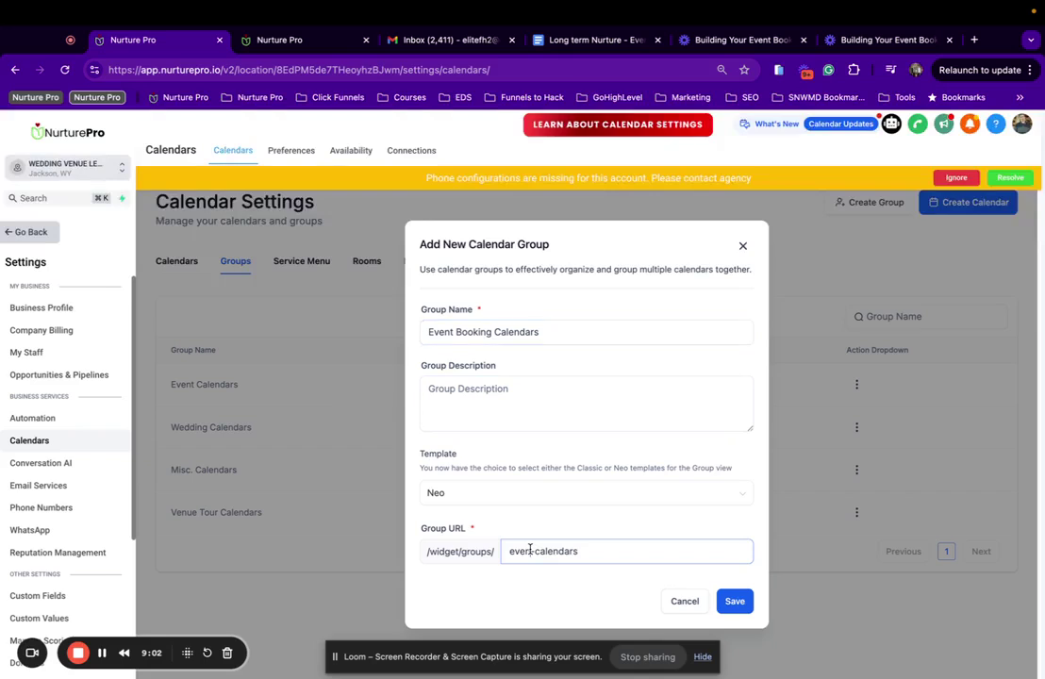
pyautogui.write('t-booking')
pyautogui.click(735, 601)
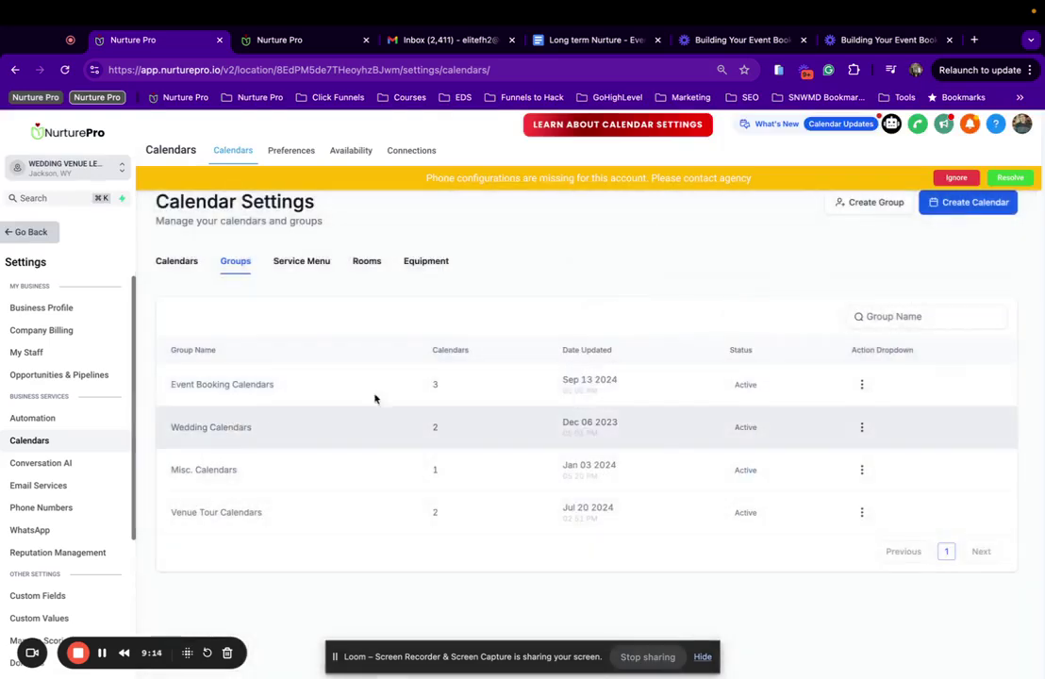
# Step: Rename the Wedding Calendars group to "Booking Calendars" and save it
pyautogui.click(861, 427)
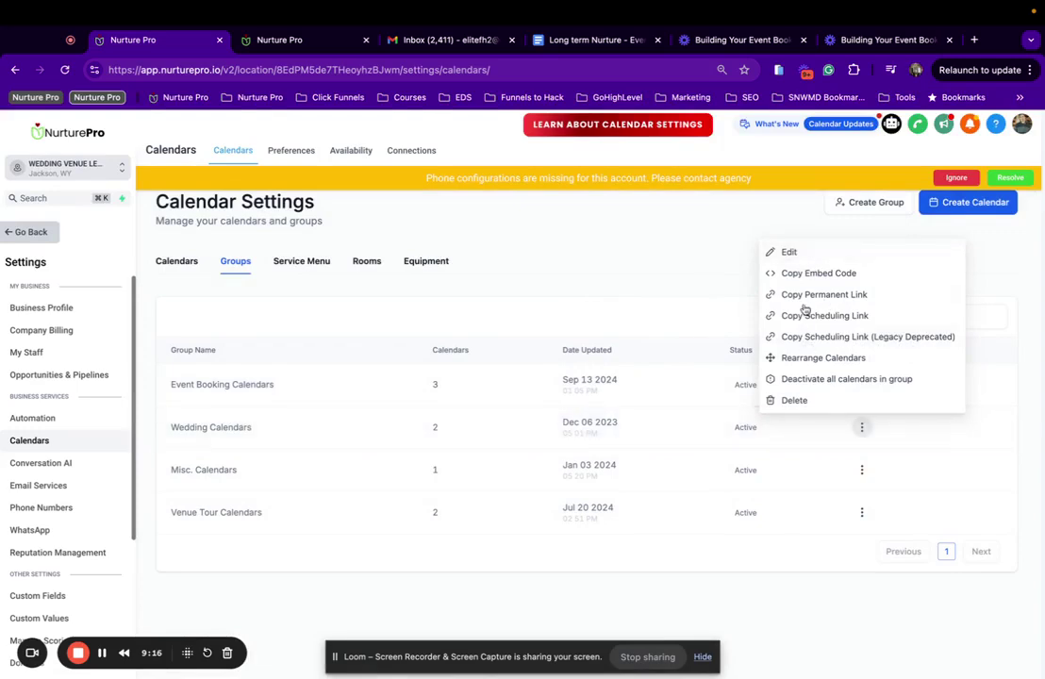
pyautogui.click(241, 388)
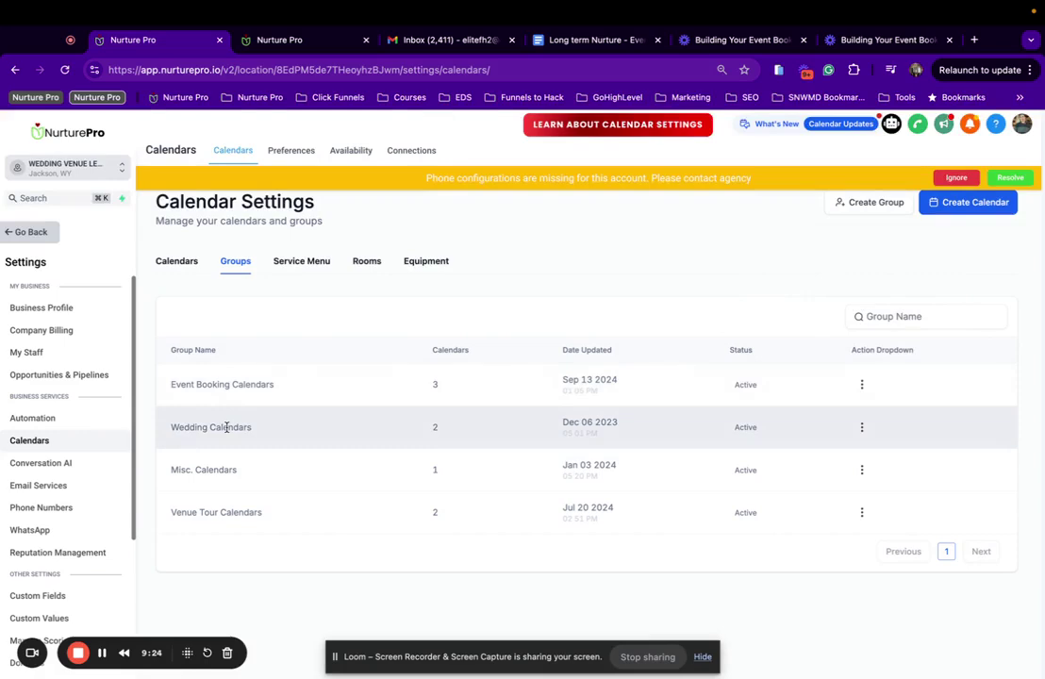
pyautogui.click(861, 428)
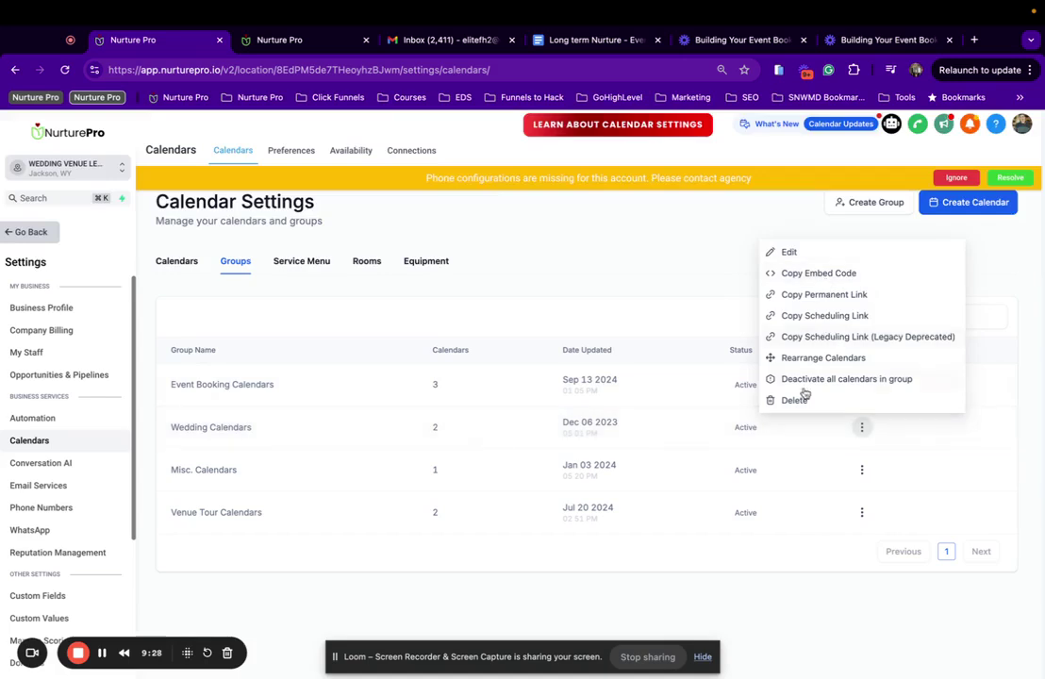
pyautogui.click(786, 254)
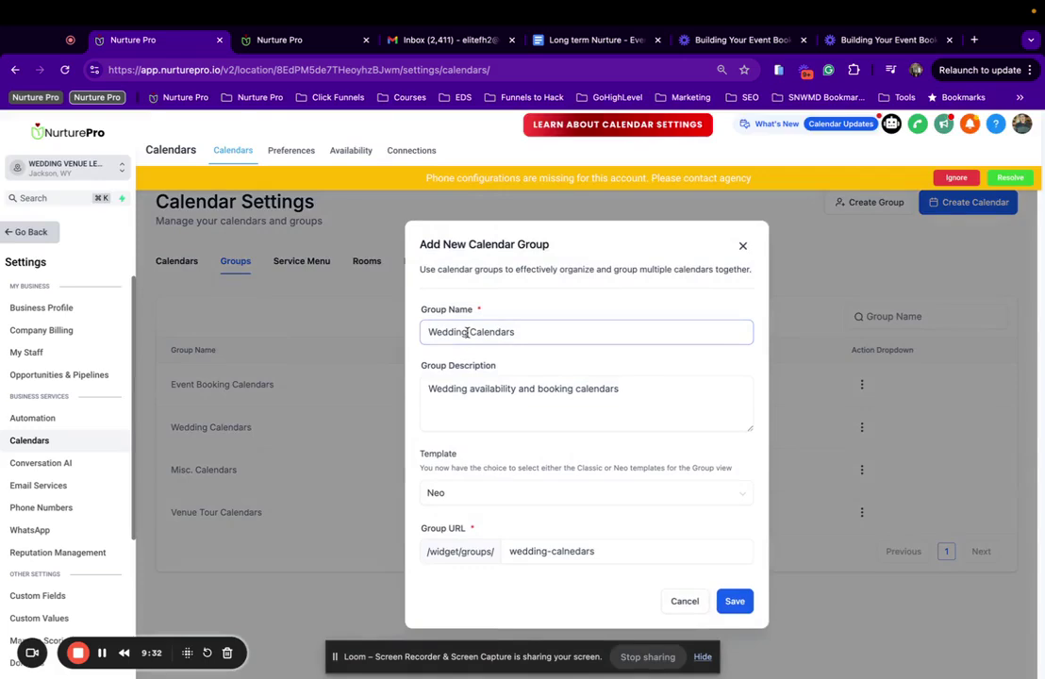
pyautogui.doubleClick(462, 332)
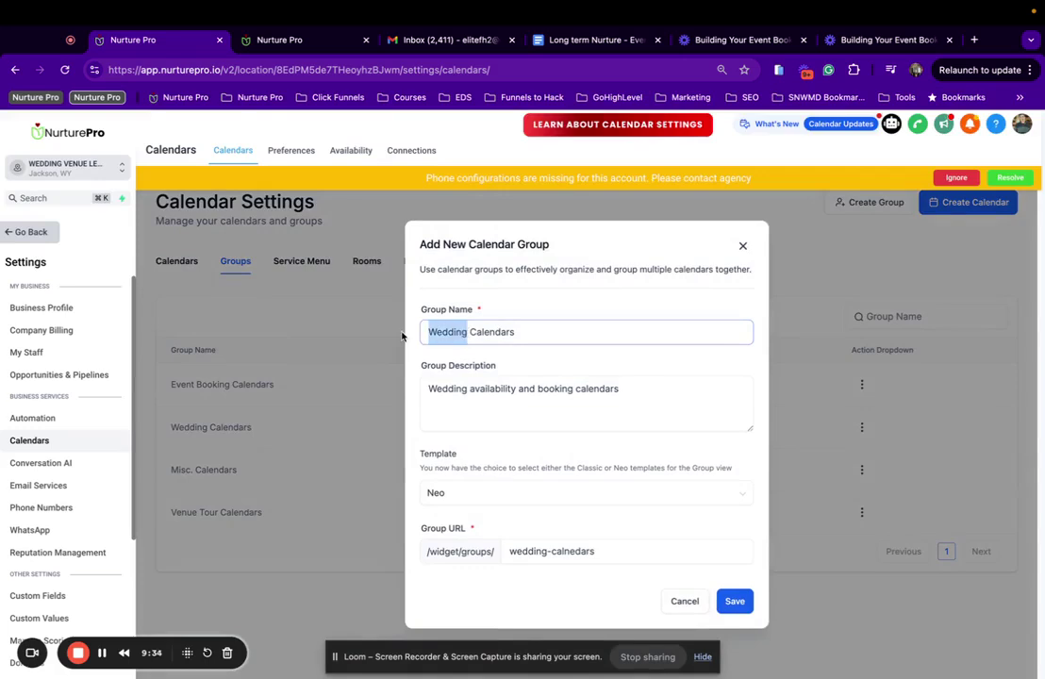
pyautogui.write('Booking')
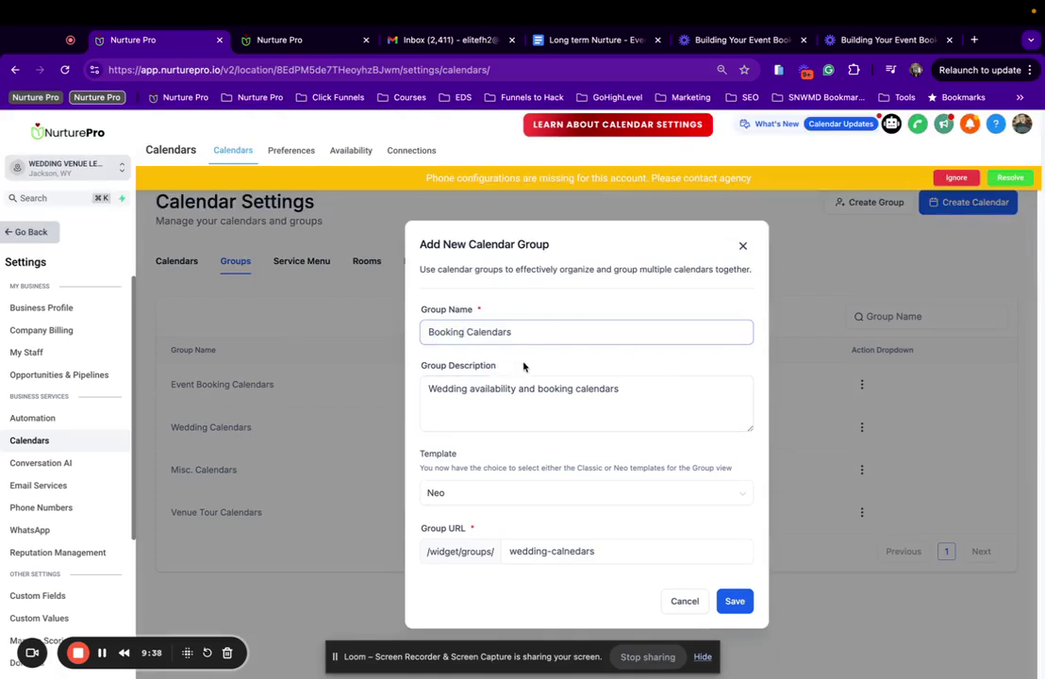
pyautogui.click(734, 602)
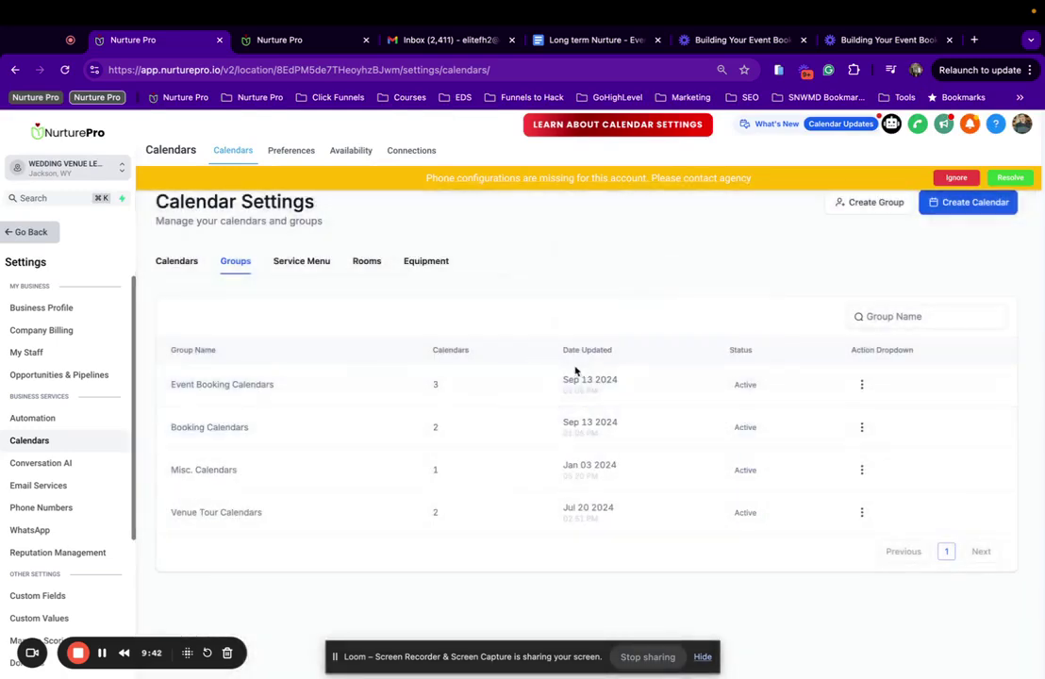
# Step: Rename the Event Booking Calendars group to "Event Tour Calendars", set its group URL to event-tour-calendars and save it
pyautogui.click(861, 386)
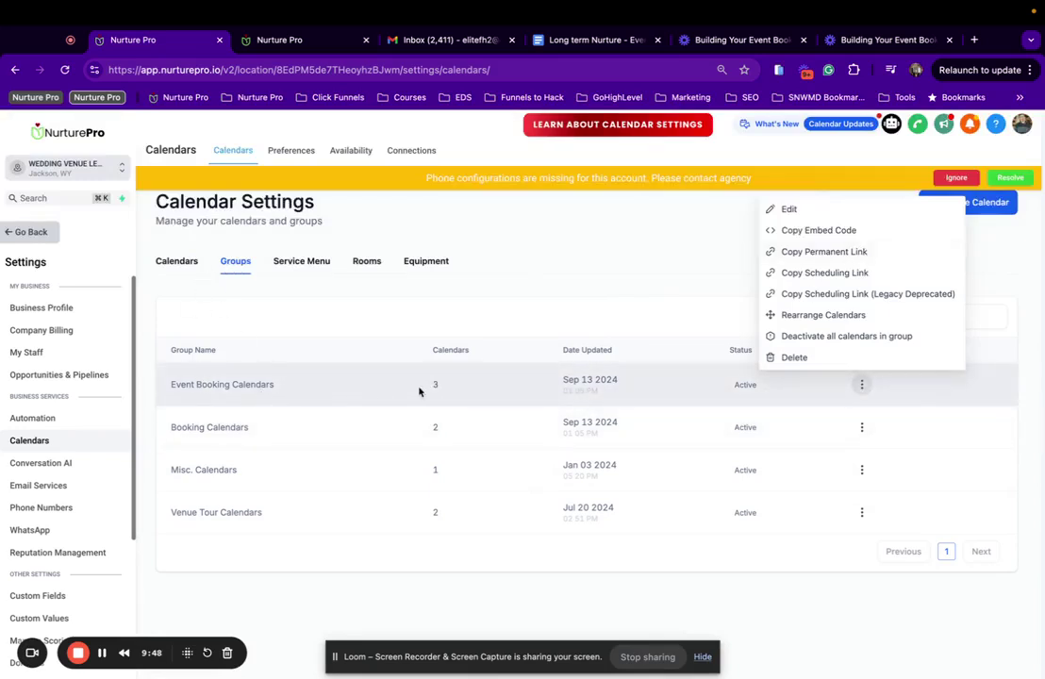
pyautogui.click(808, 212)
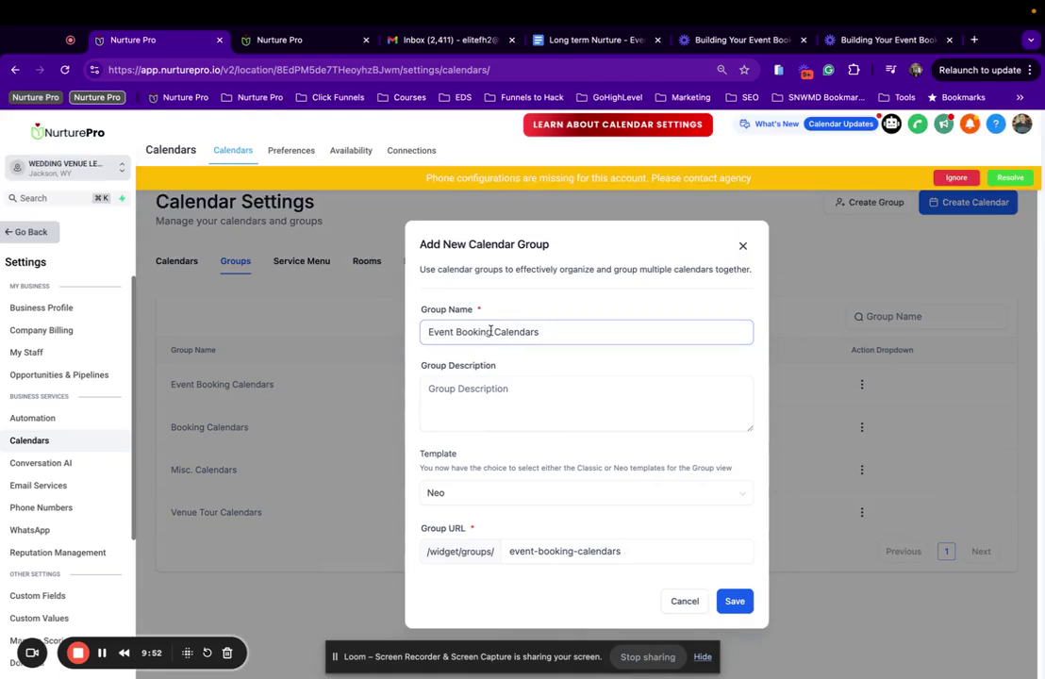
pyautogui.moveTo(491, 331); pyautogui.dragTo(452, 331)
pyautogui.press('BackSpace')
pyautogui.write('Tour')
pyautogui.moveTo(571, 557); pyautogui.dragTo(545, 557)
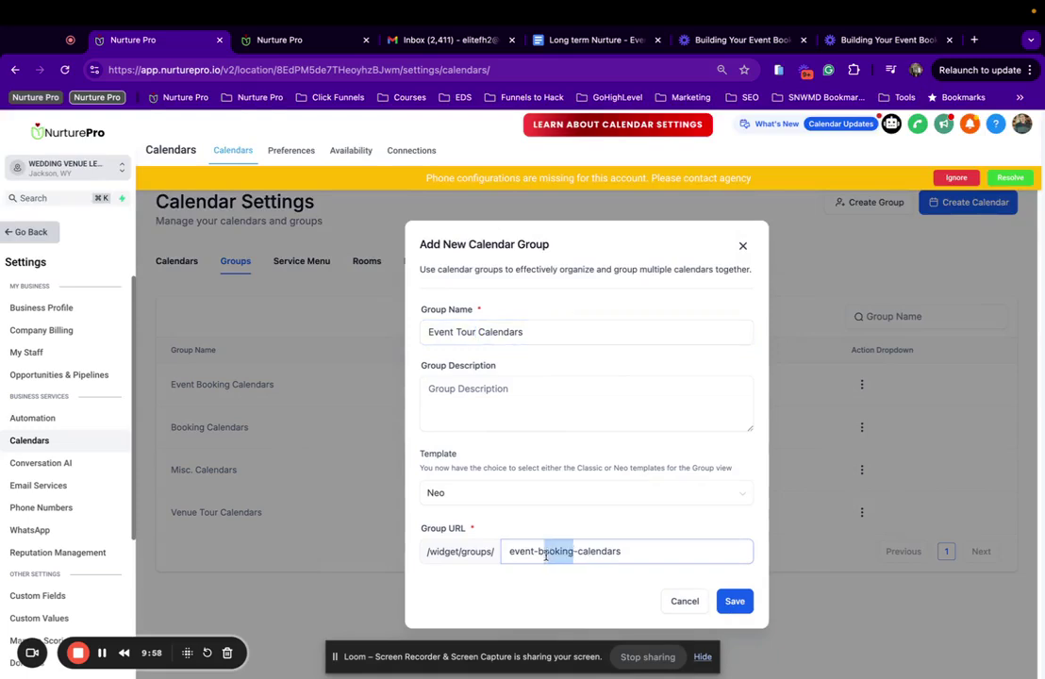
pyautogui.write('tour')
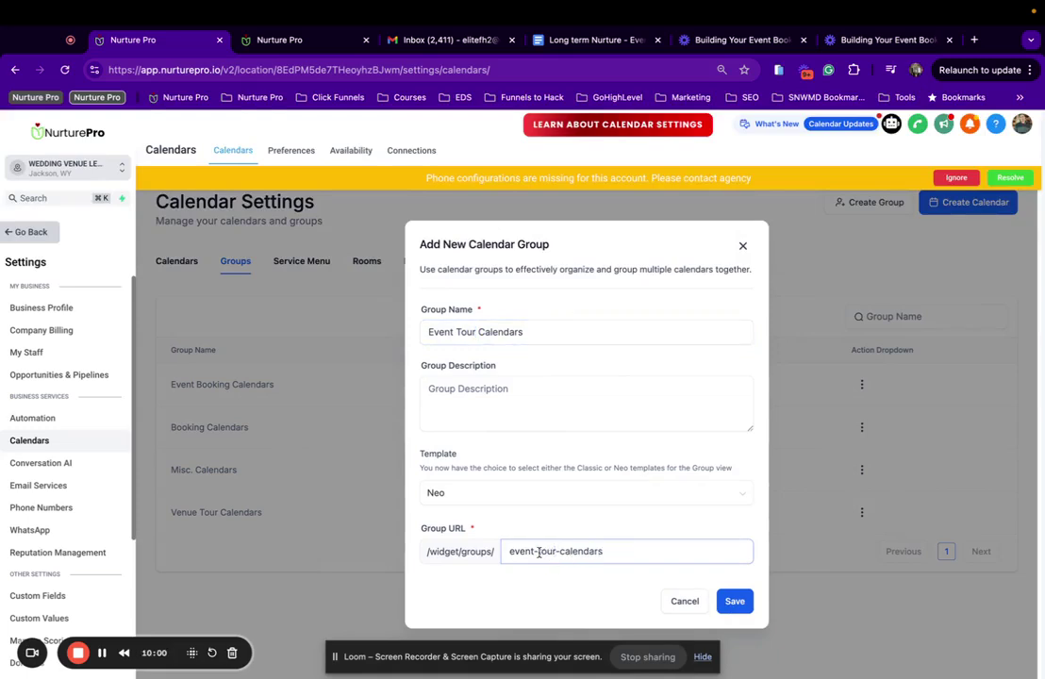
pyautogui.click(735, 602)
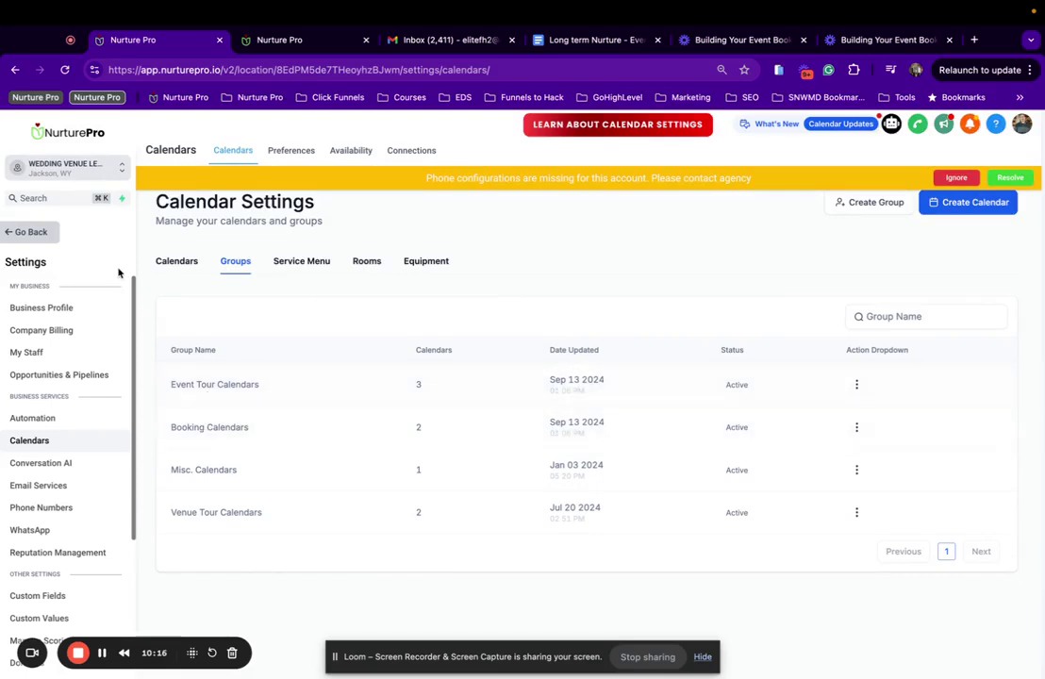
# Step: Move the Event Booking calendar to the Booking Calendars group, acknowledging the legacy link notice
pyautogui.click(178, 262)
pyautogui.scroll(-2, 261, 412)
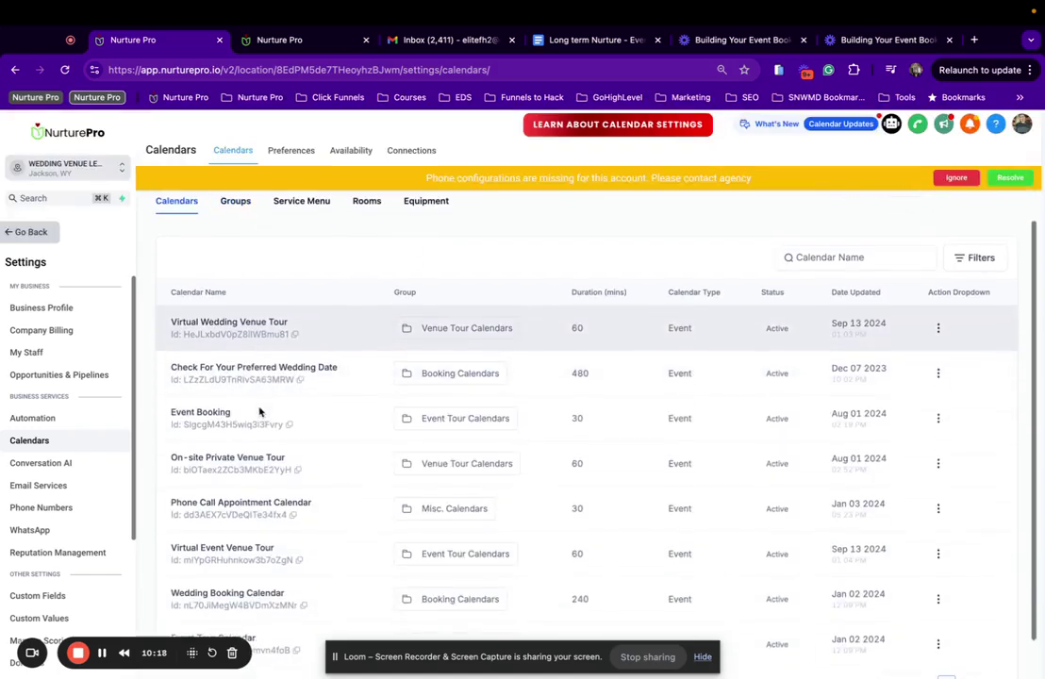
pyautogui.click(940, 413)
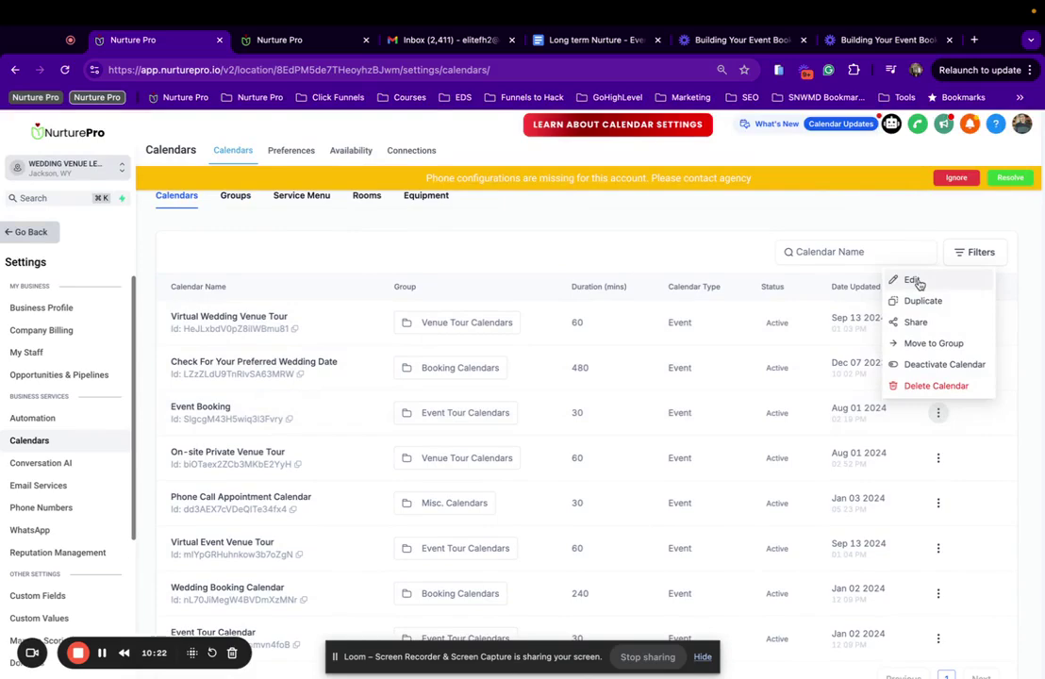
pyautogui.click(930, 343)
pyautogui.click(512, 411)
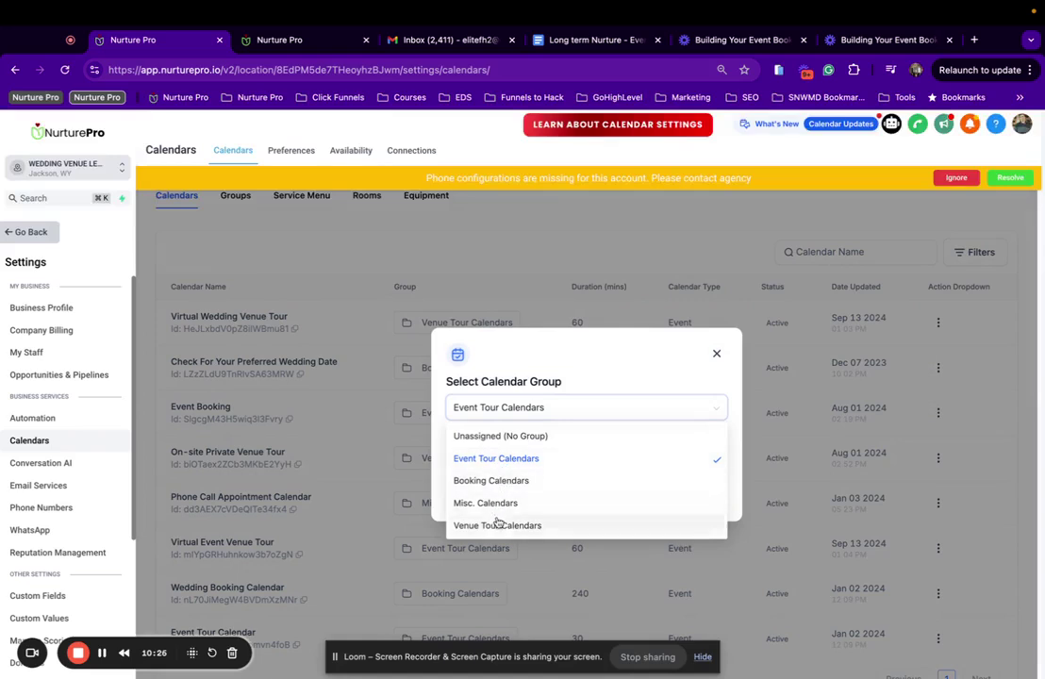
pyautogui.click(497, 482)
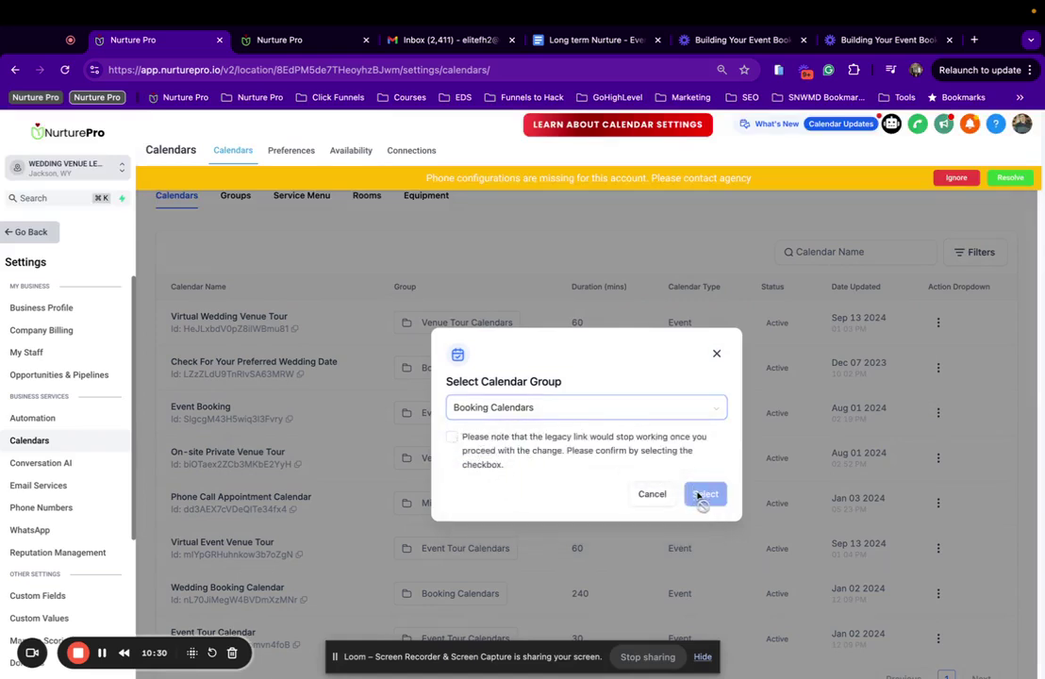
pyautogui.click(451, 437)
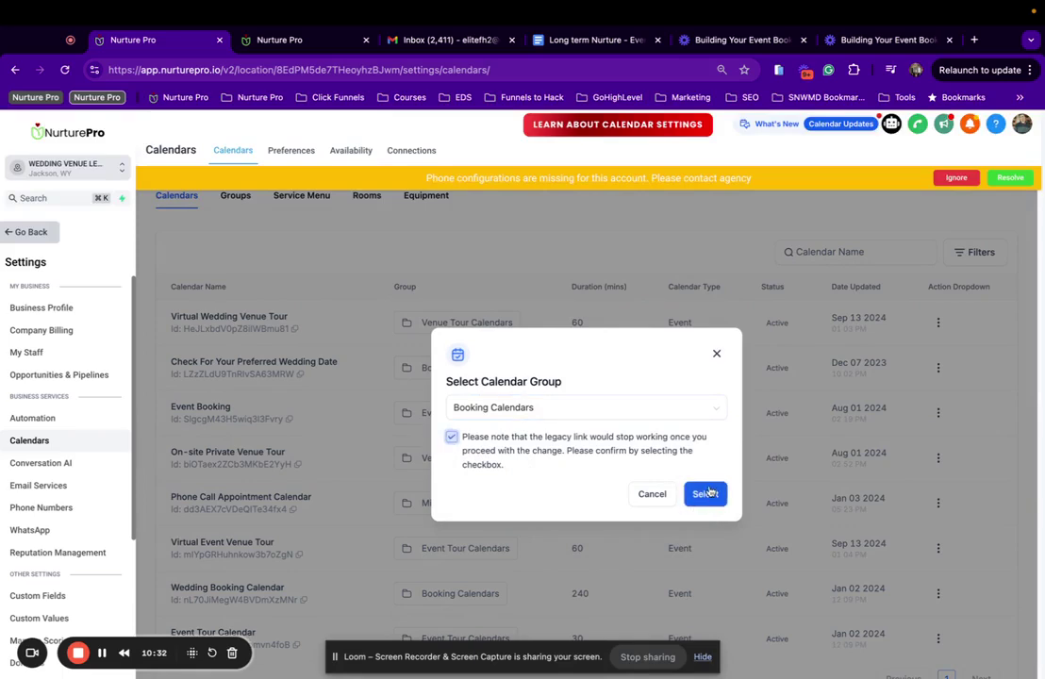
pyautogui.click(707, 493)
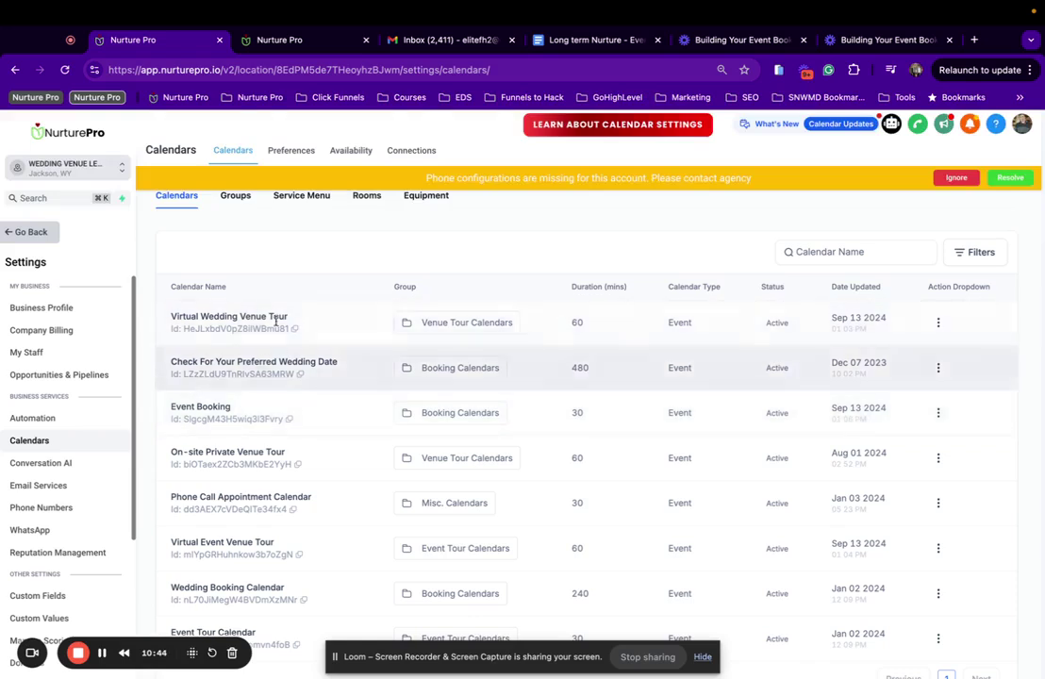
# Step: Rename the Venue Tour Calendars group to "Wedding Venue Tour Calendars" and save it
pyautogui.scroll(-1, 368, 324)
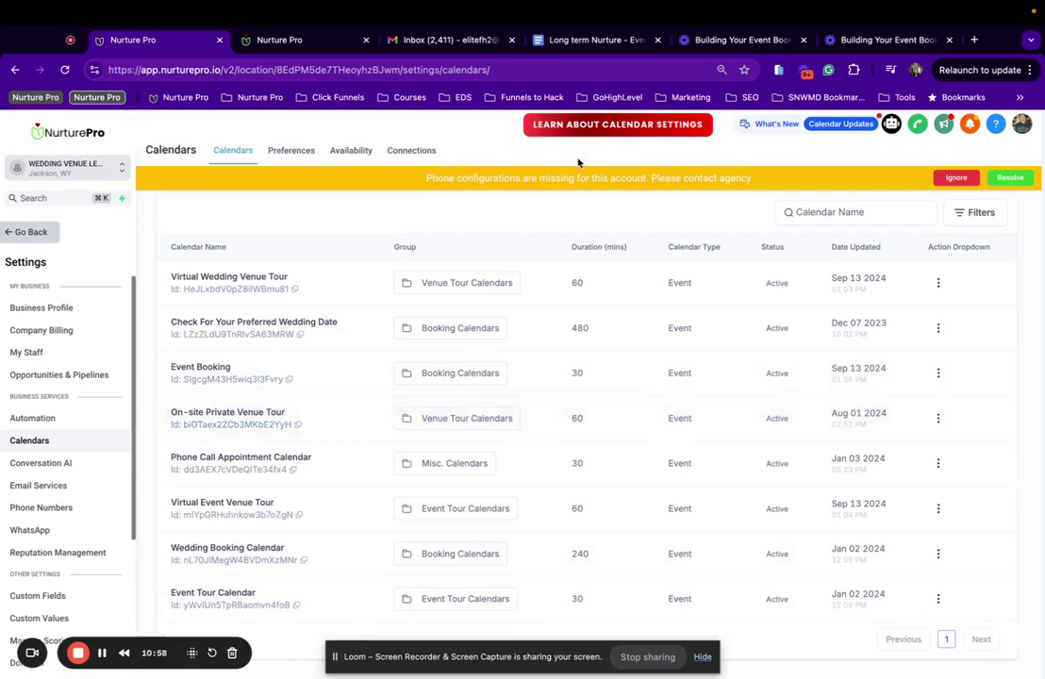
pyautogui.scroll(2, 396, 315)
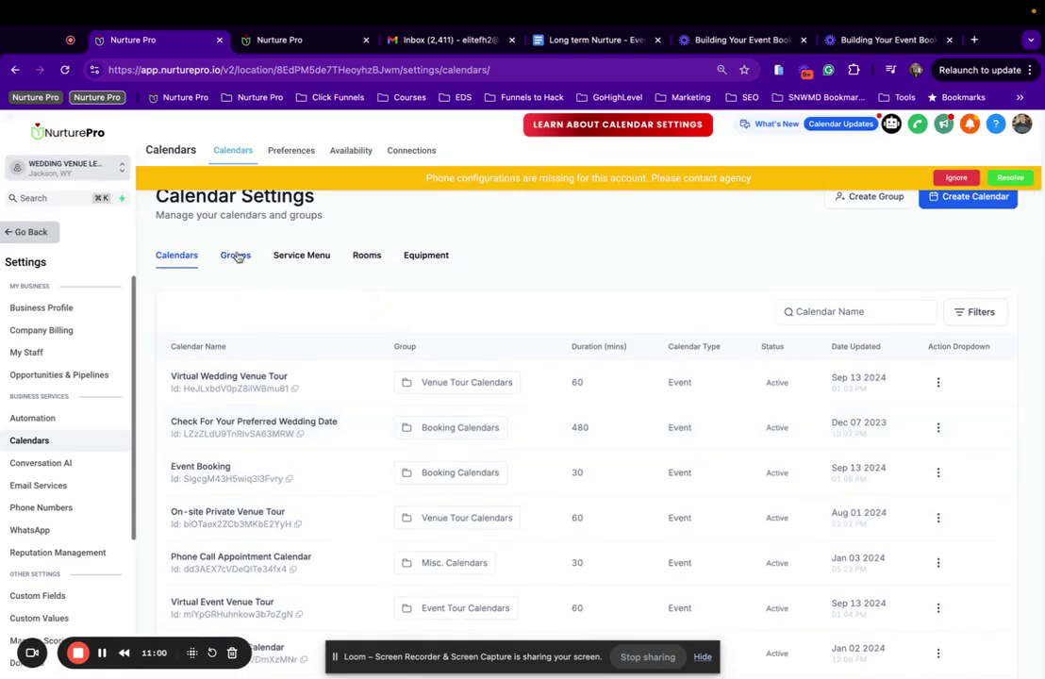
pyautogui.click(236, 256)
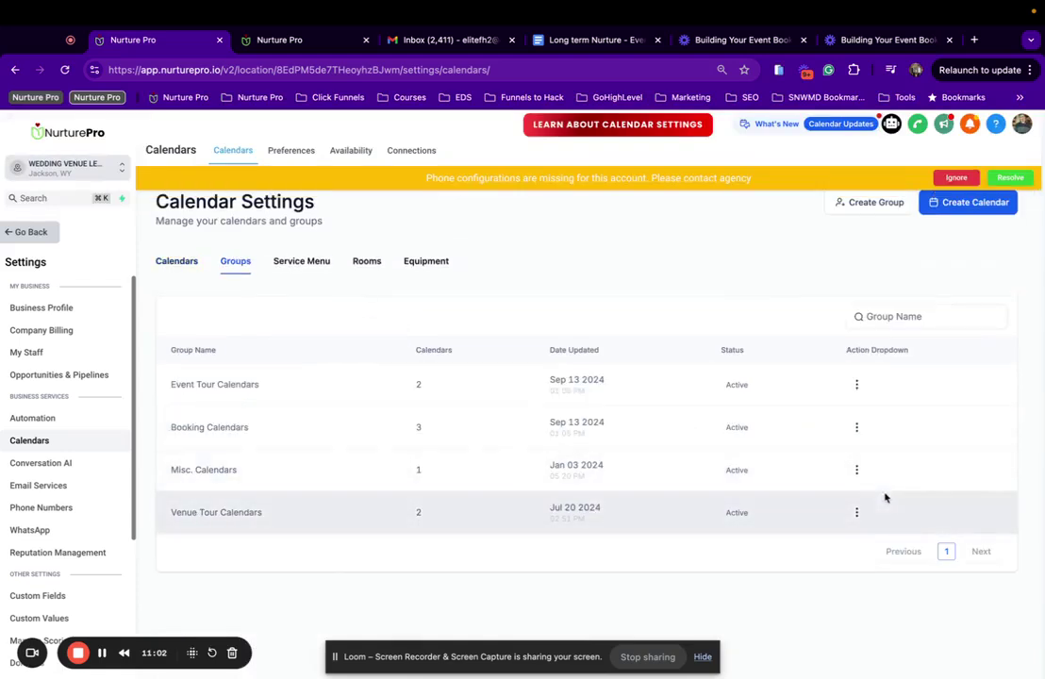
pyautogui.click(857, 512)
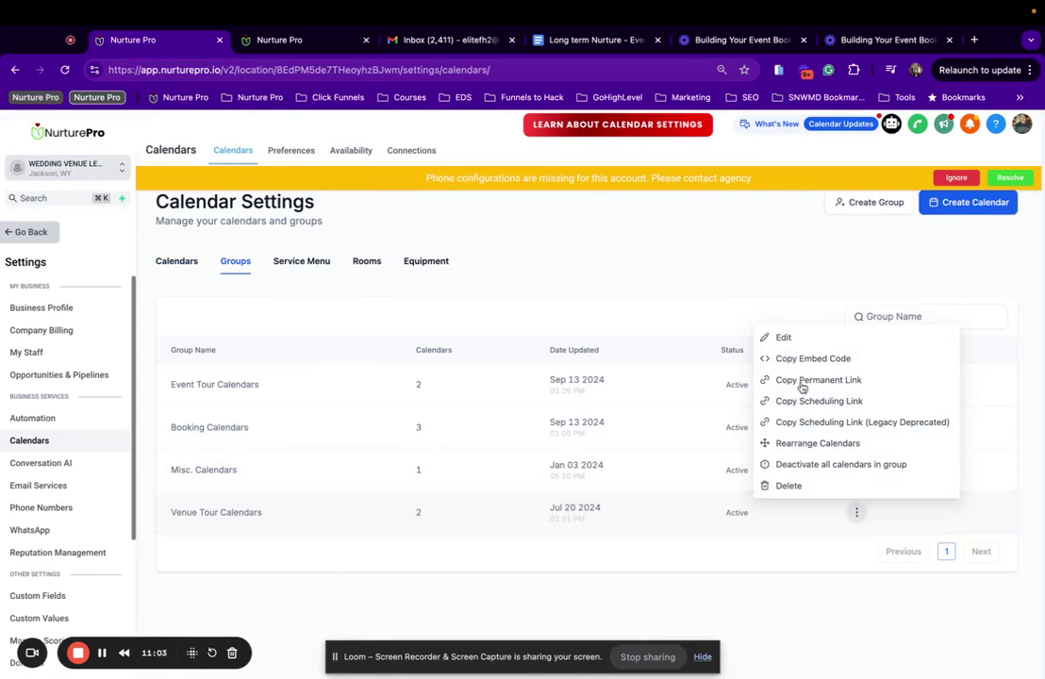
pyautogui.click(782, 337)
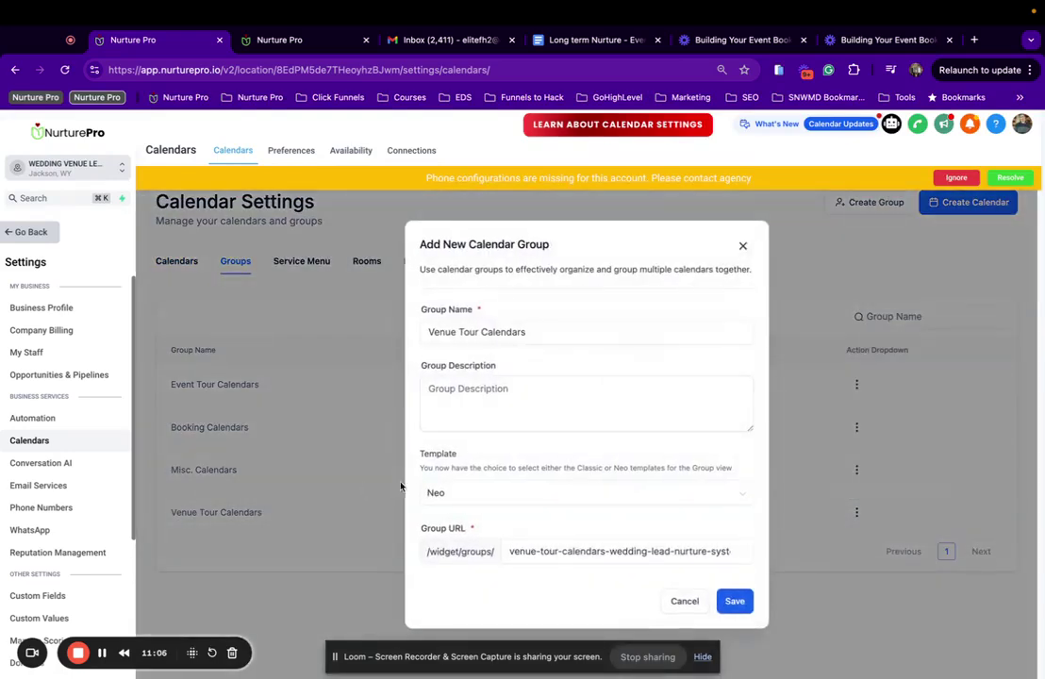
pyautogui.click(429, 333)
pyautogui.write('Wedding')
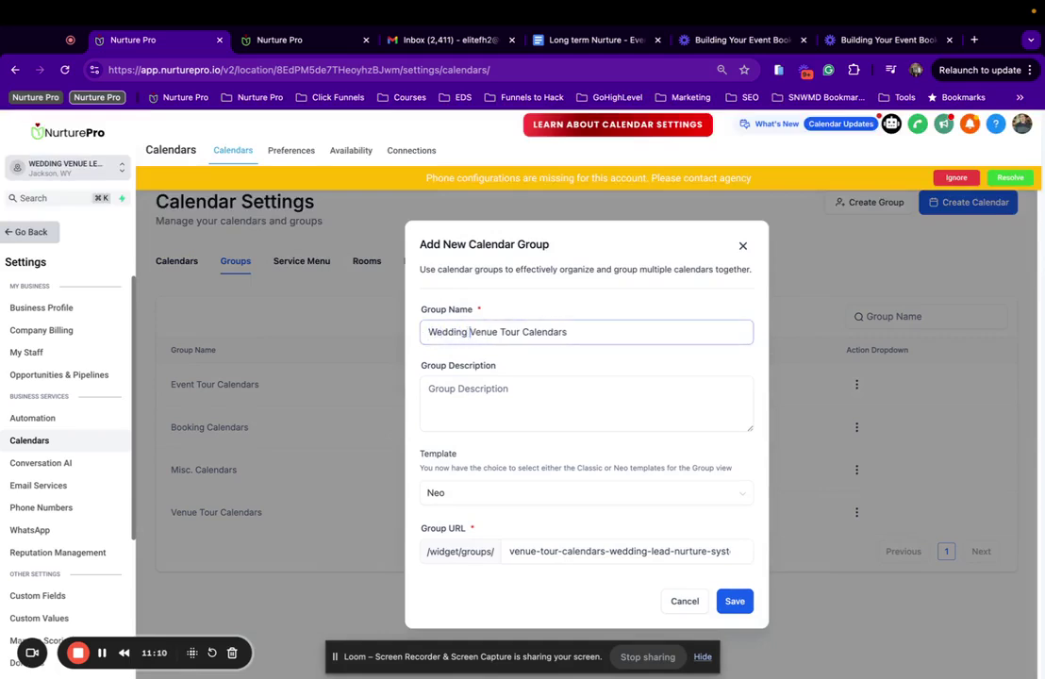
pyautogui.click(735, 600)
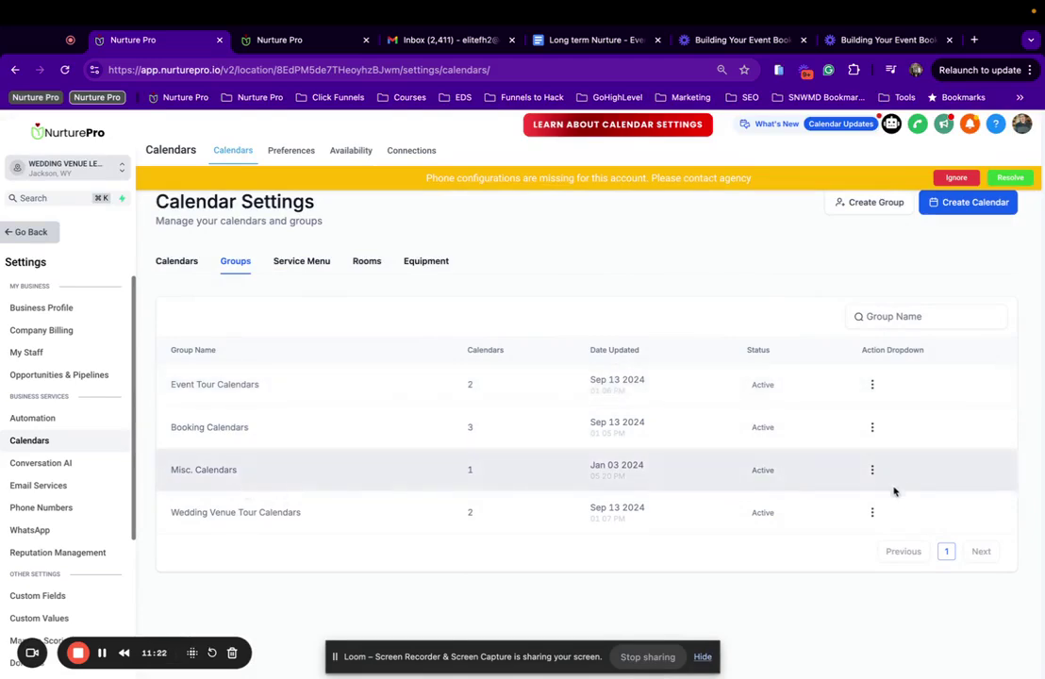
# Step: Rename the Wedding Venue Tour Calendars group to "Wedding Tour Calendars", save it and close the group dialog
pyautogui.click(871, 513)
pyautogui.click(819, 338)
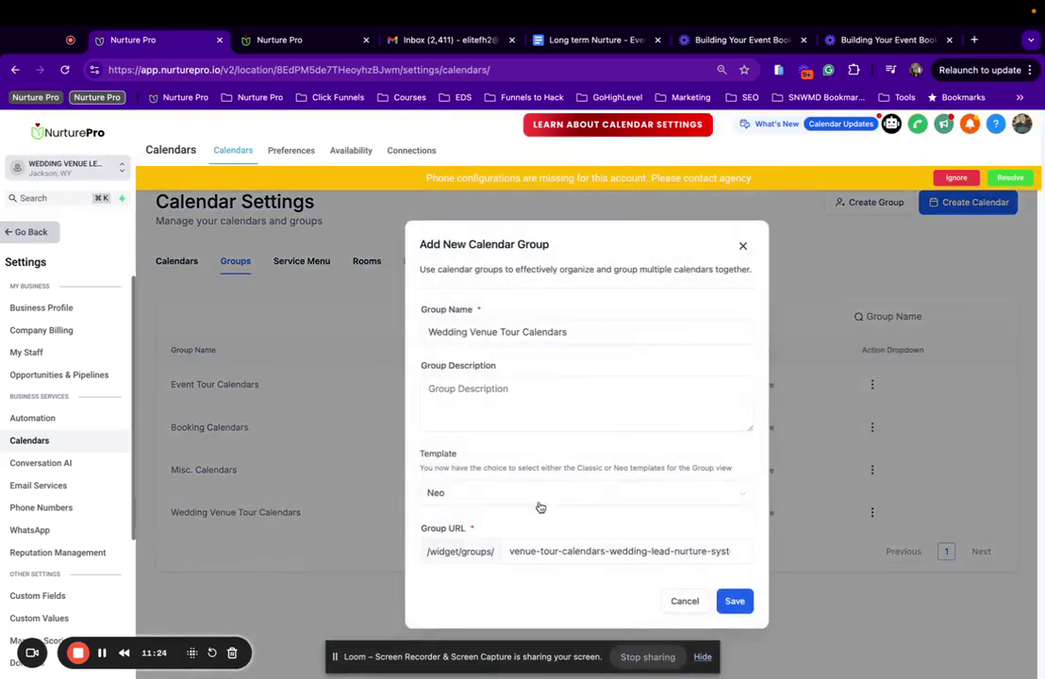
pyautogui.doubleClick(483, 332)
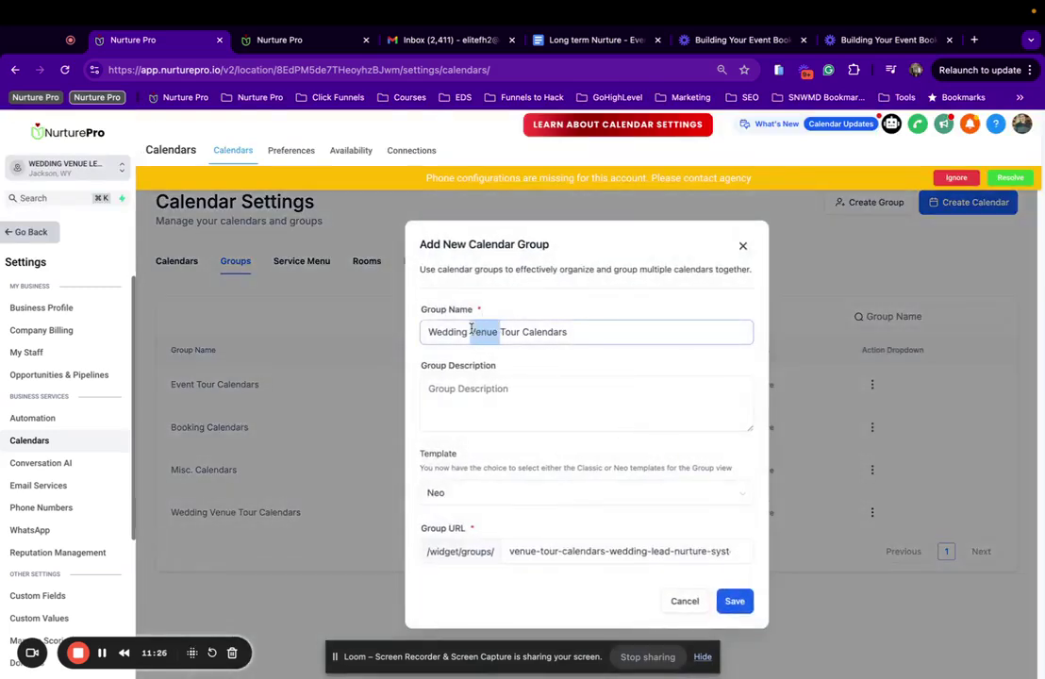
pyautogui.press('BackSpace')
pyautogui.click(741, 601)
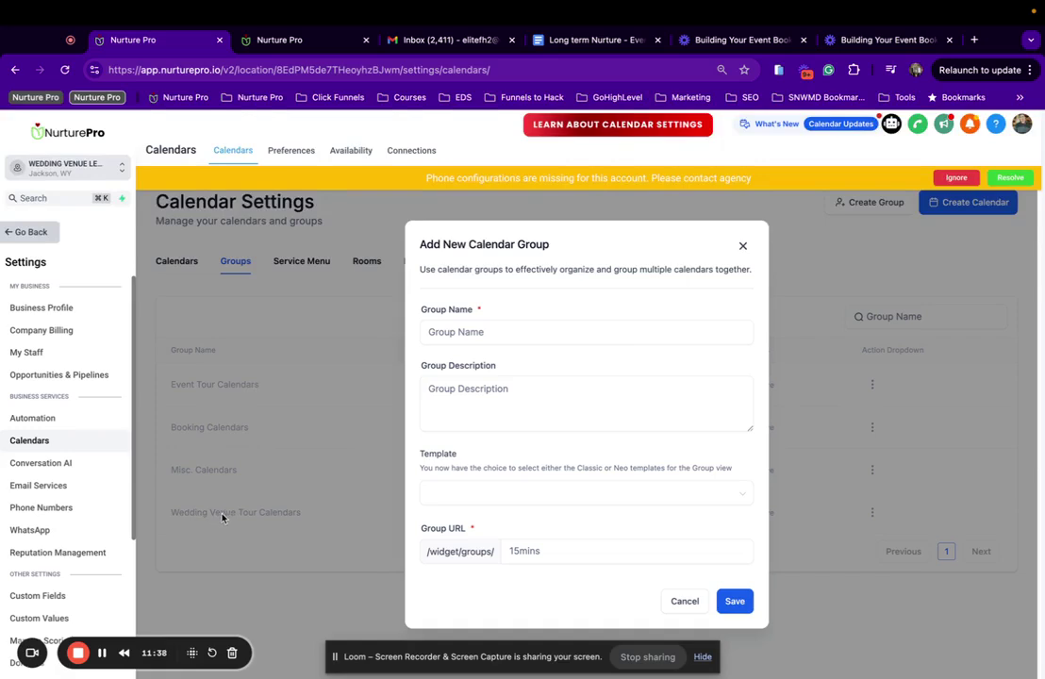
pyautogui.click(743, 604)
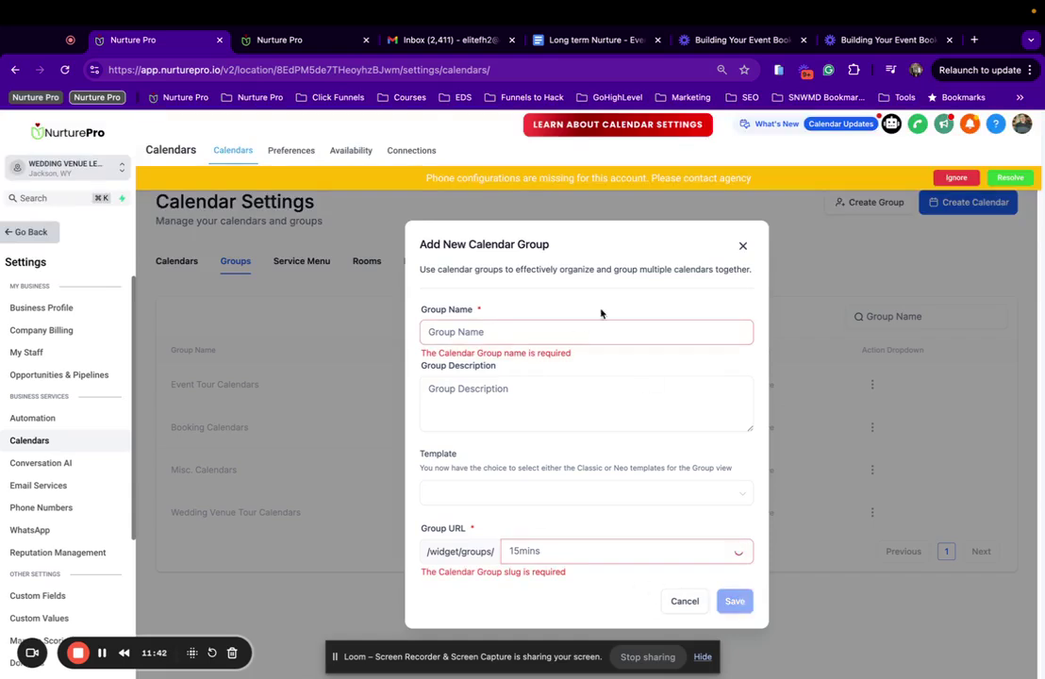
pyautogui.click(744, 246)
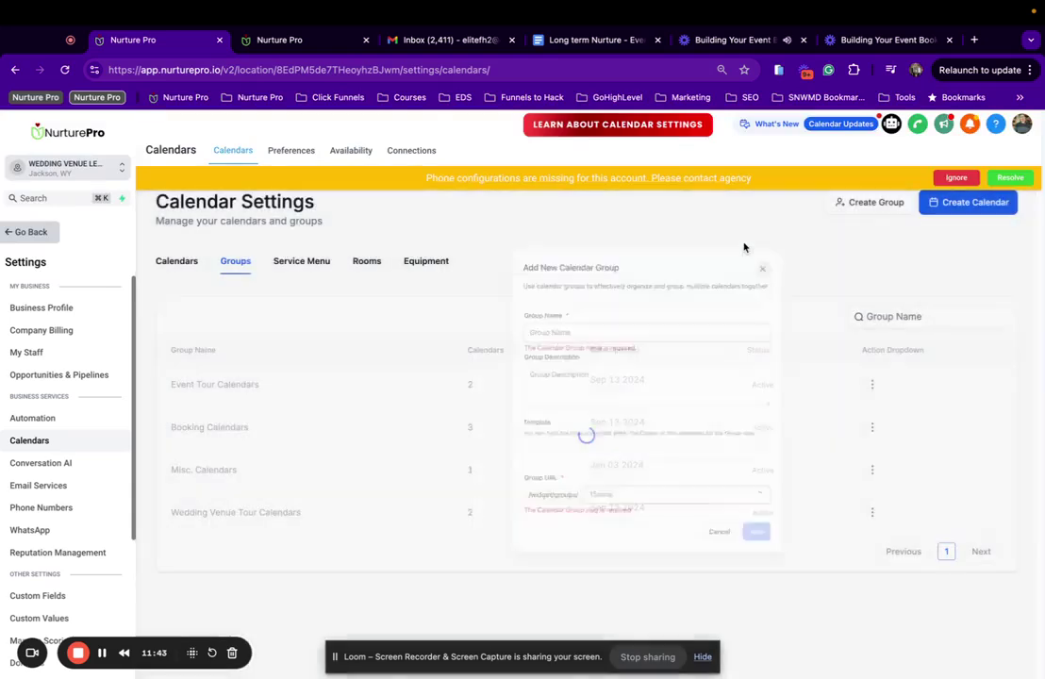
# Step: Switch to the Loom tab to pause its video and return to the calendar groups in Nurture Pro
pyautogui.click(741, 40)
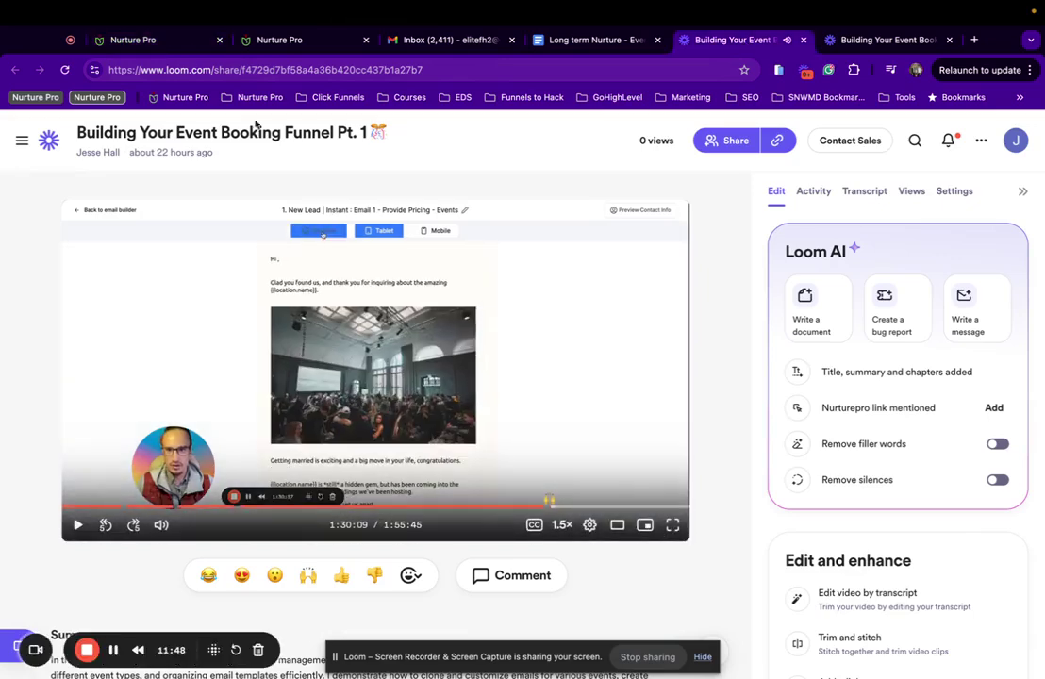
pyautogui.click(160, 40)
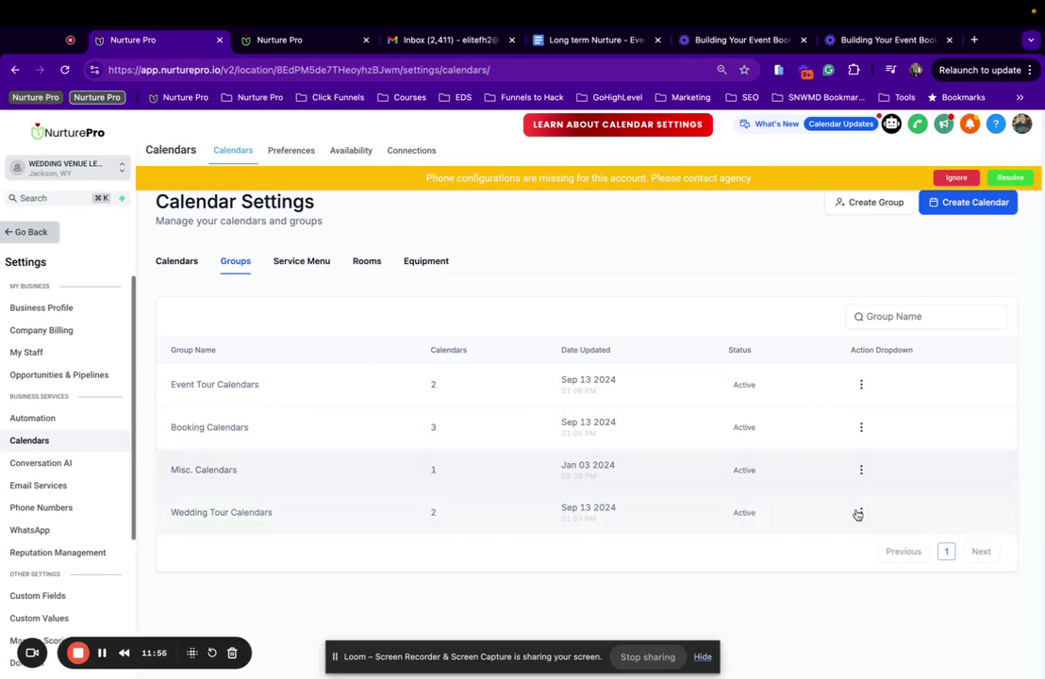
pyautogui.click(861, 512)
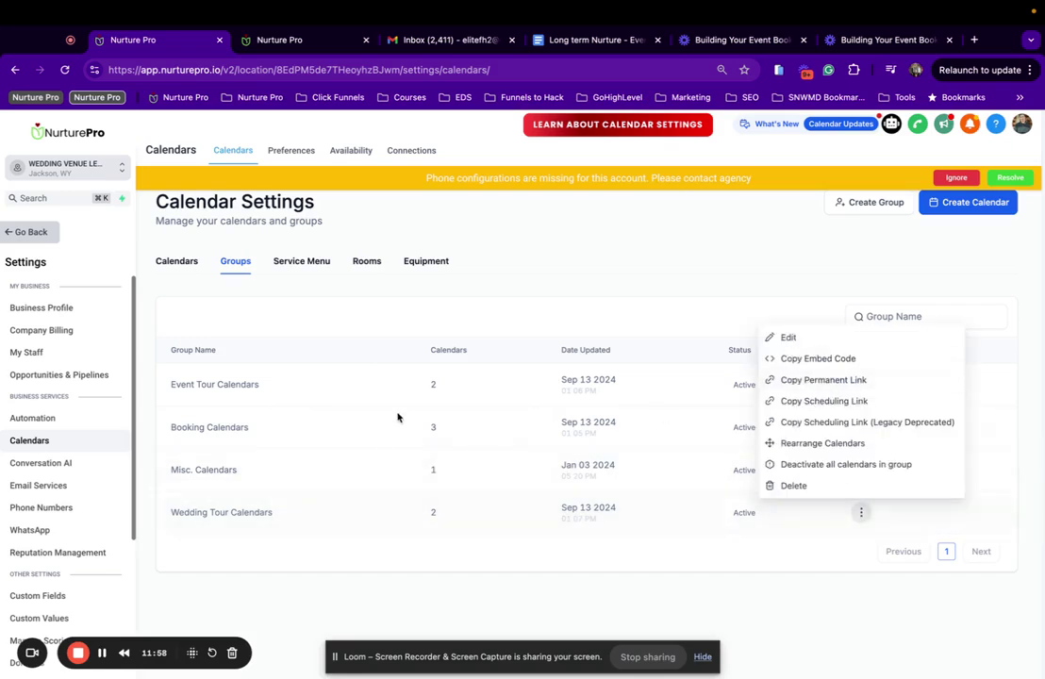
# Step: Review the group assignments in the calendars list and open the Event Tour Calendar for editing
pyautogui.click(175, 262)
pyautogui.scroll(-3, 368, 566)
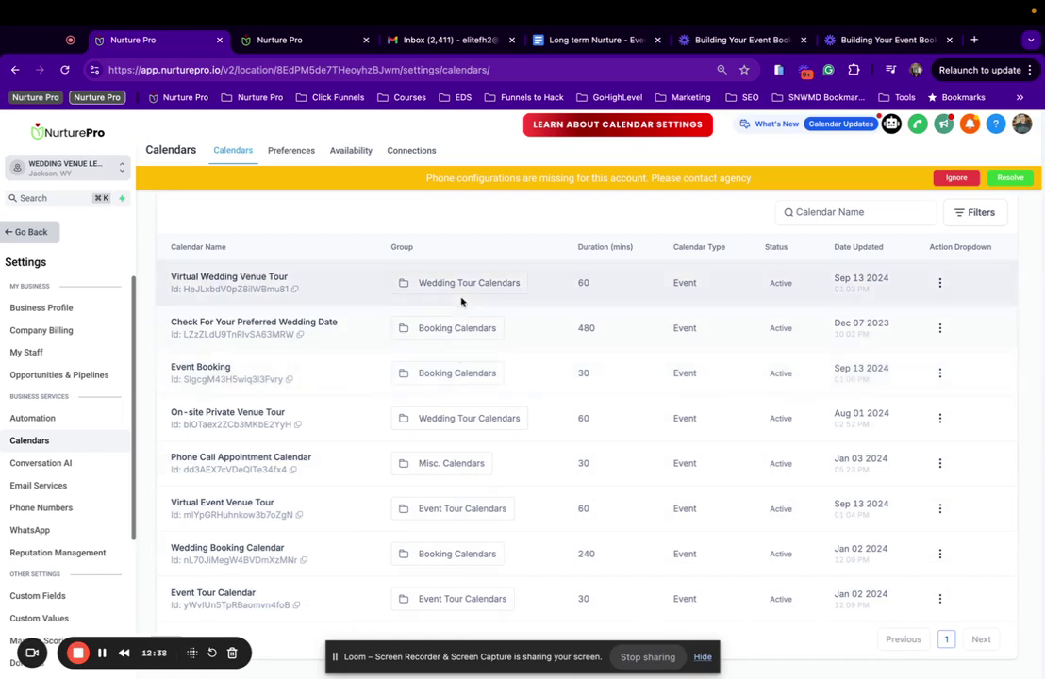
pyautogui.scroll(2, 474, 285)
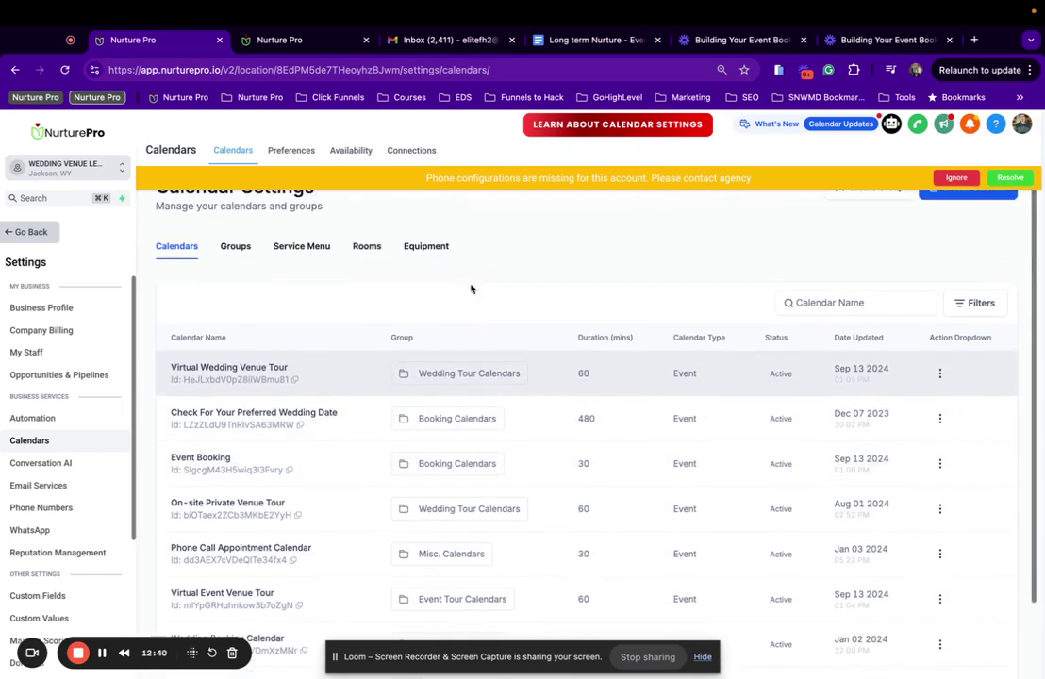
pyautogui.scroll(-2, 231, 425)
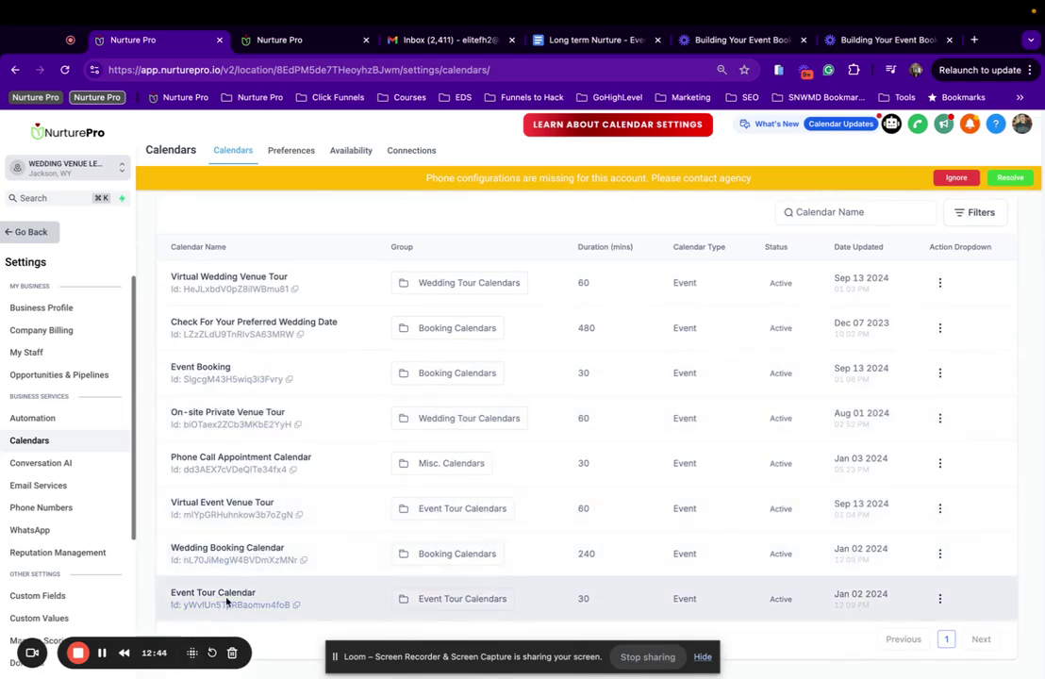
pyautogui.click(940, 599)
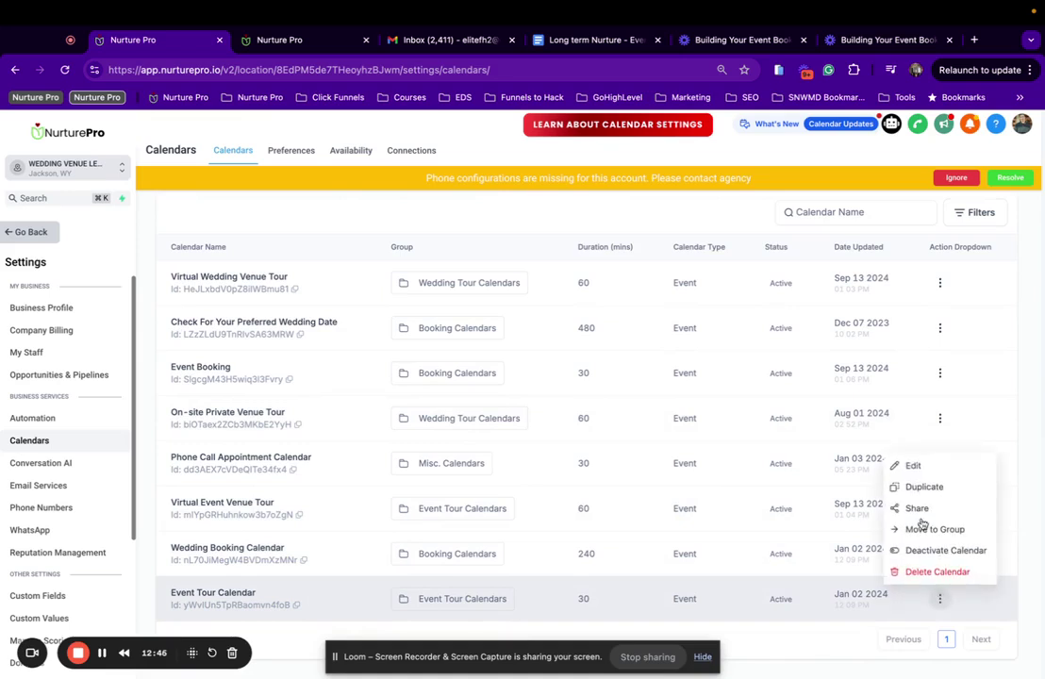
pyautogui.click(913, 465)
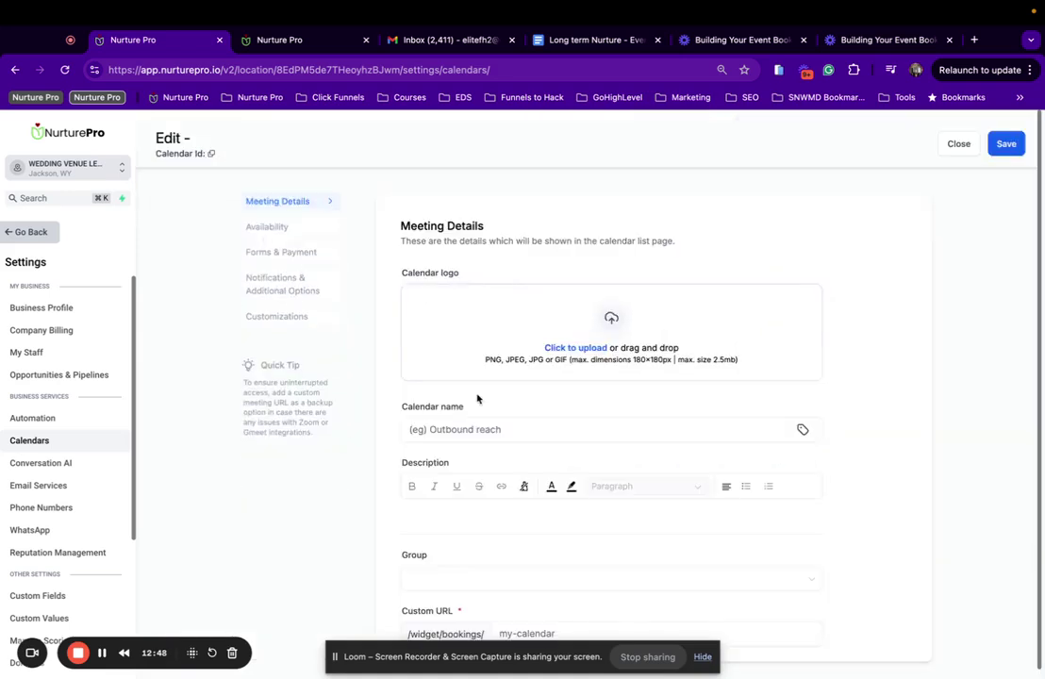
# Step: Append "- Event Tour" to the Event Tour Calendar's meeting invite title after {{contact.name}}, save the calendar and close it
pyautogui.scroll(-4, 478, 398)
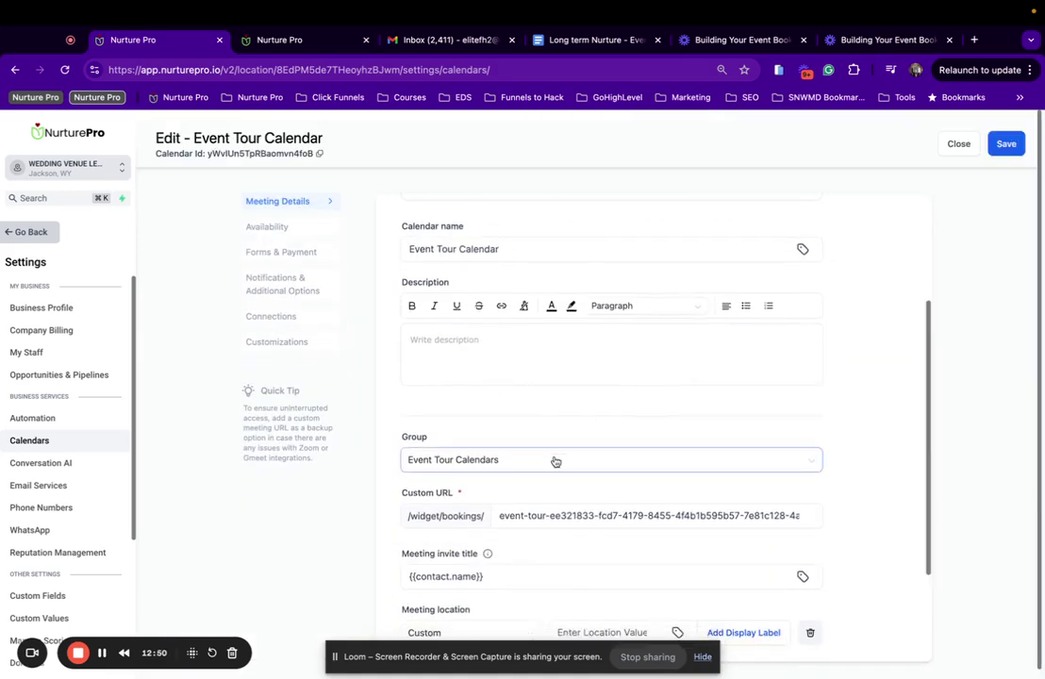
pyautogui.scroll(-3, 556, 461)
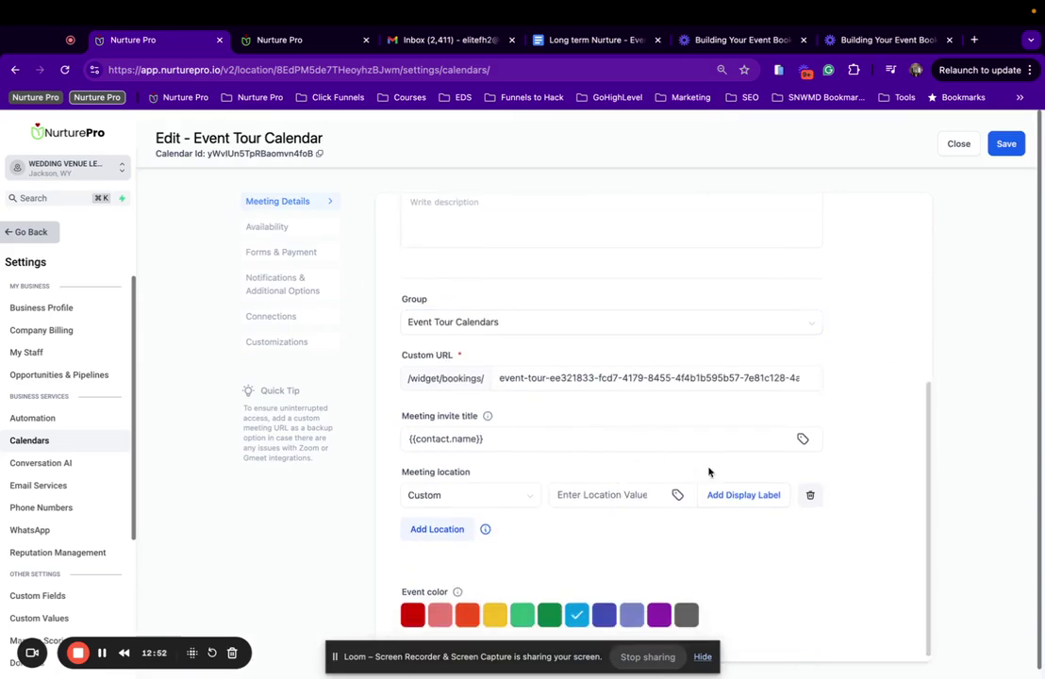
pyautogui.scroll(1, 667, 427)
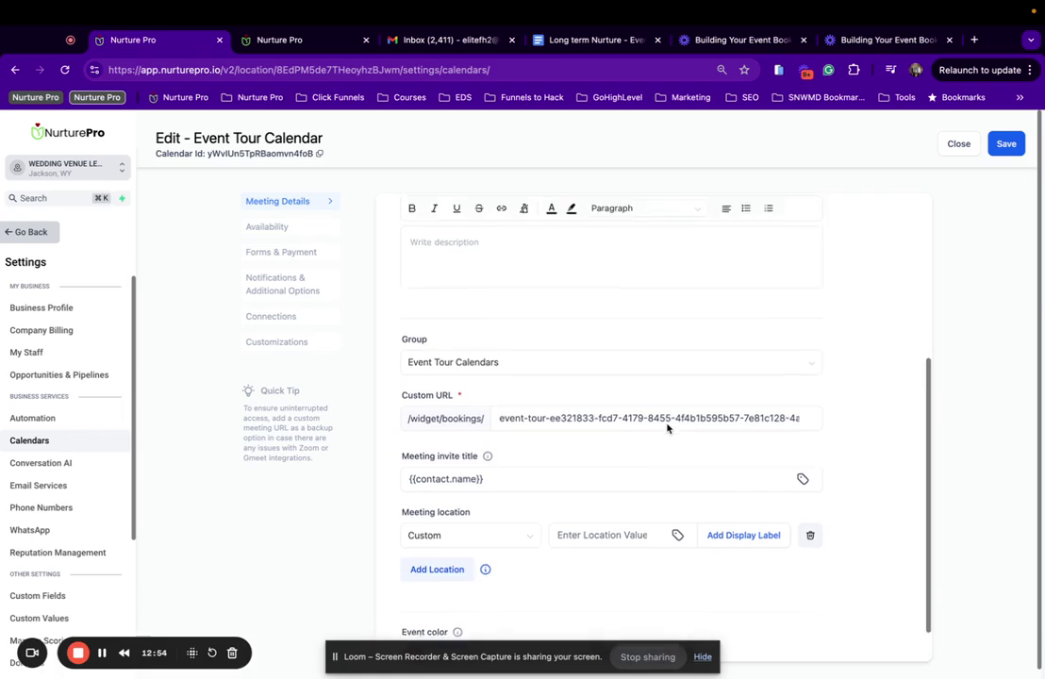
pyautogui.scroll(1, 666, 427)
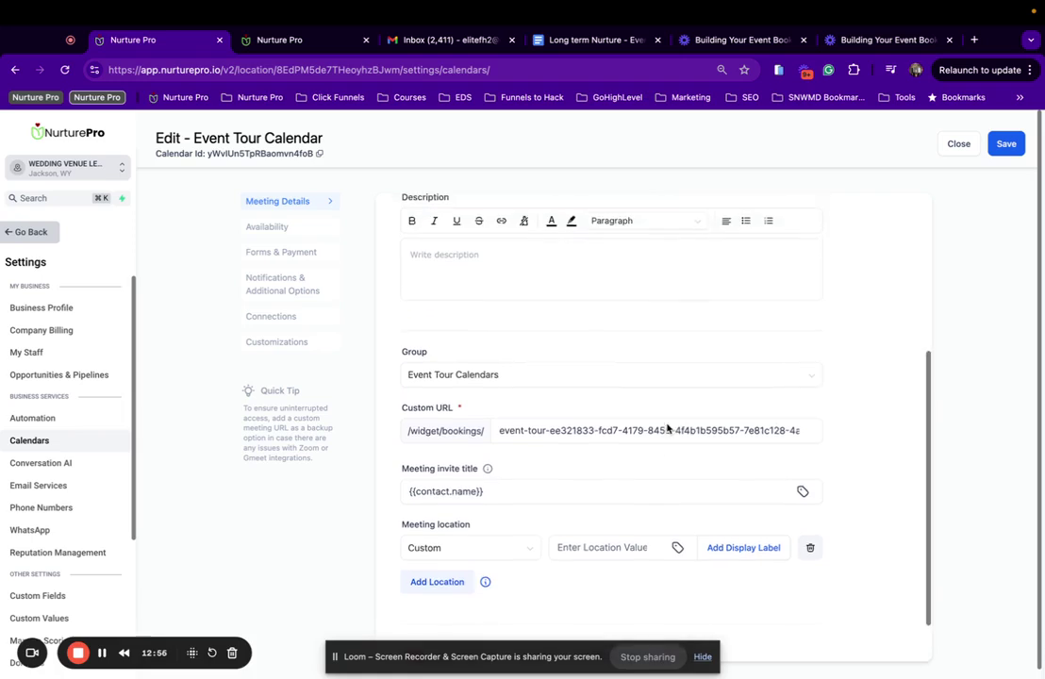
pyautogui.click(553, 498)
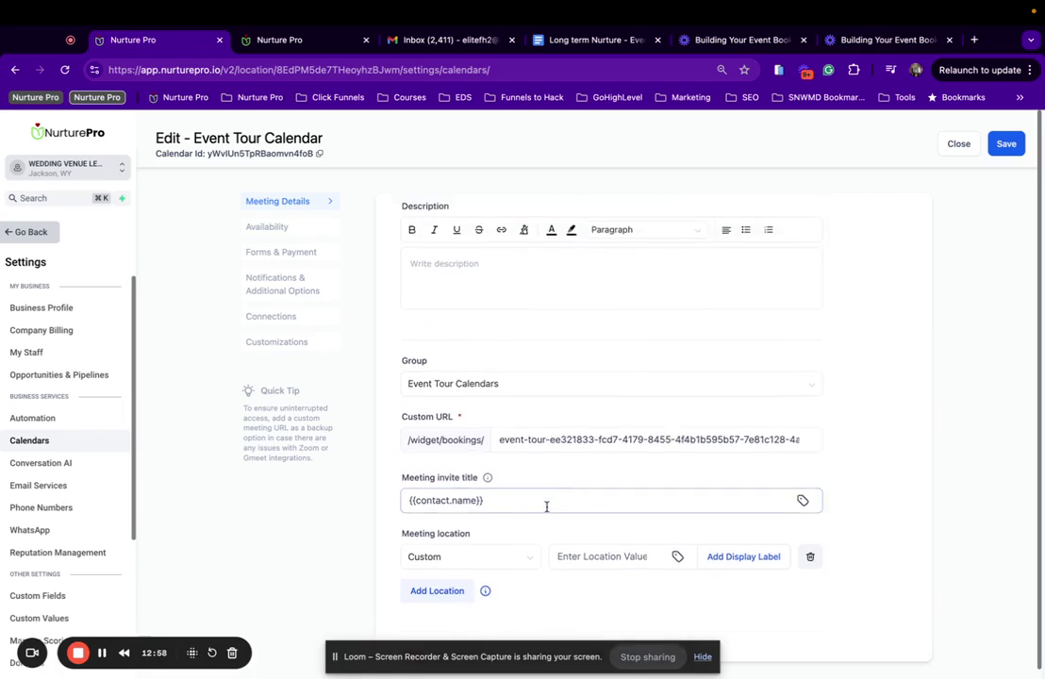
pyautogui.write('- Event Tour')
pyautogui.click(481, 500)
pyautogui.click(1008, 143)
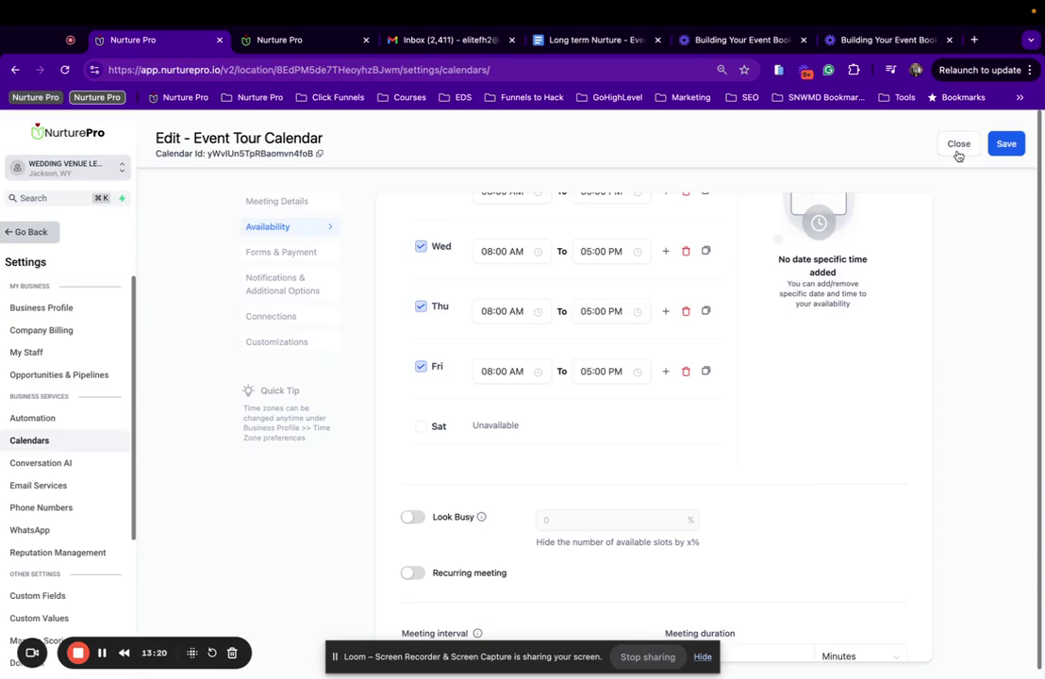
pyautogui.click(958, 151)
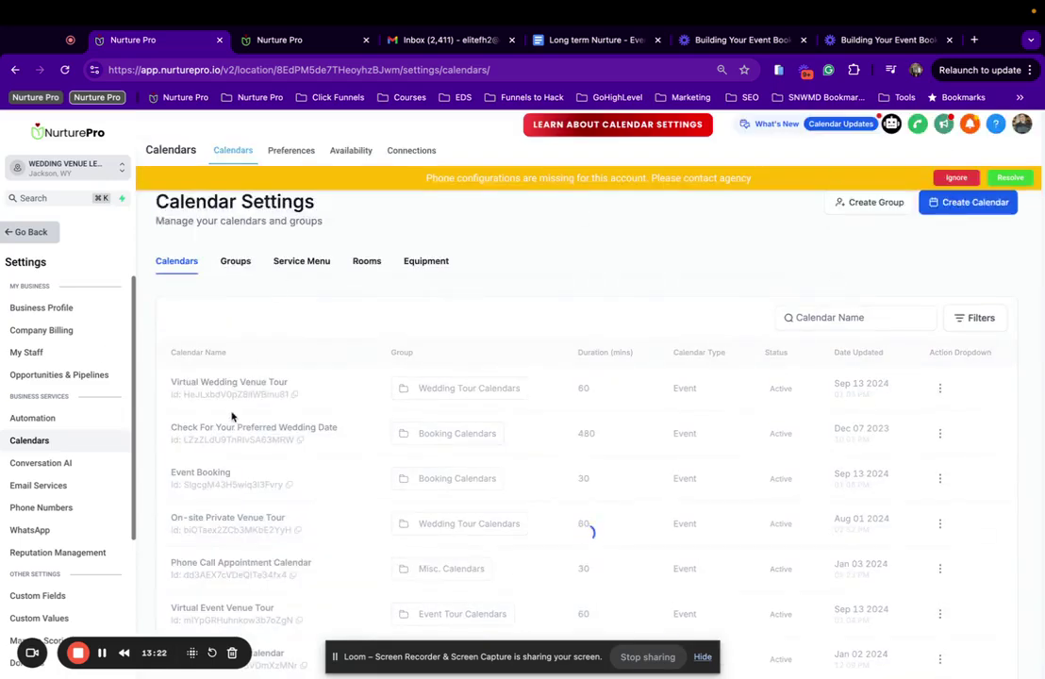
# Step: Edit the Virtual Event Venue Tour calendar and set its meeting invite title to "{{contact.name}} - Virtual Event Tour"
pyautogui.scroll(-2, 244, 557)
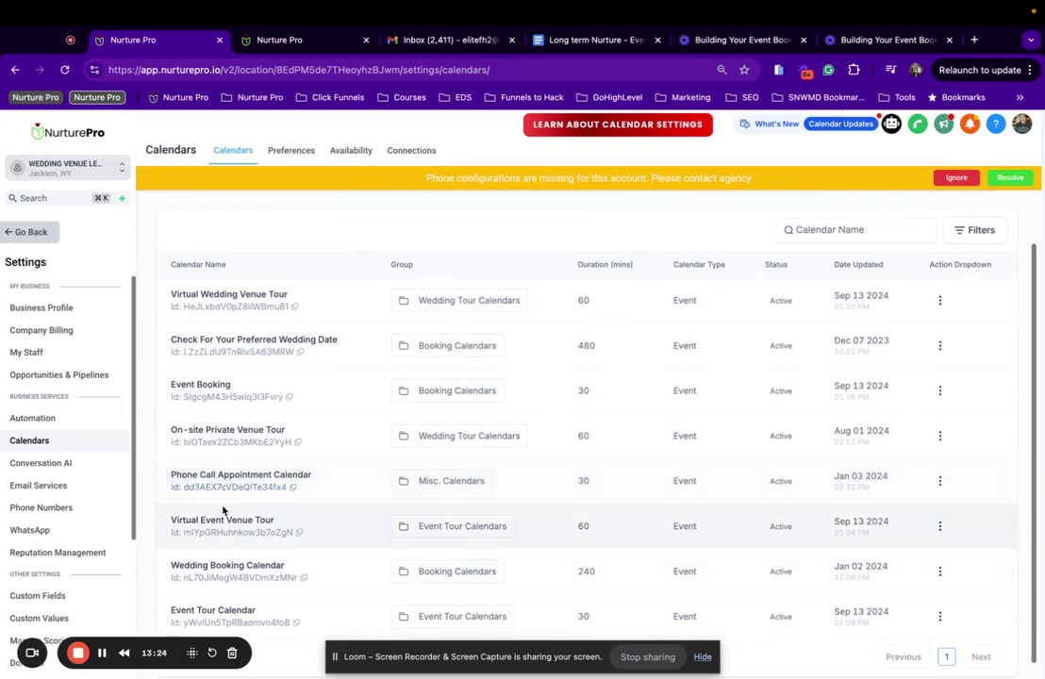
pyautogui.click(939, 528)
pyautogui.click(916, 392)
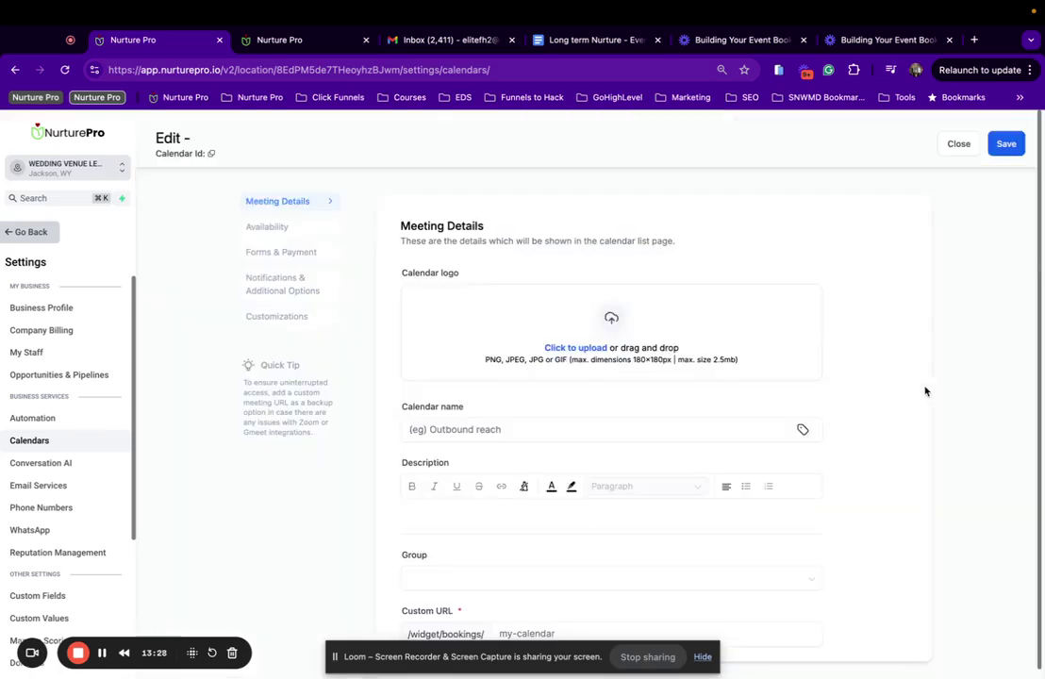
pyautogui.scroll(-3, 849, 472)
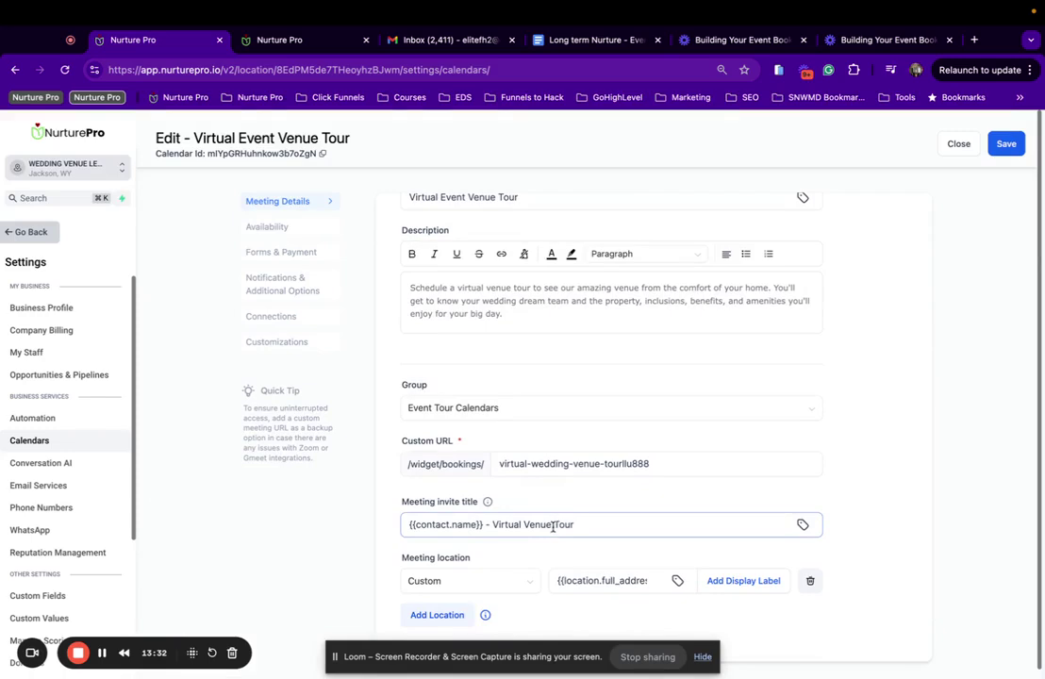
pyautogui.moveTo(552, 528); pyautogui.dragTo(527, 523)
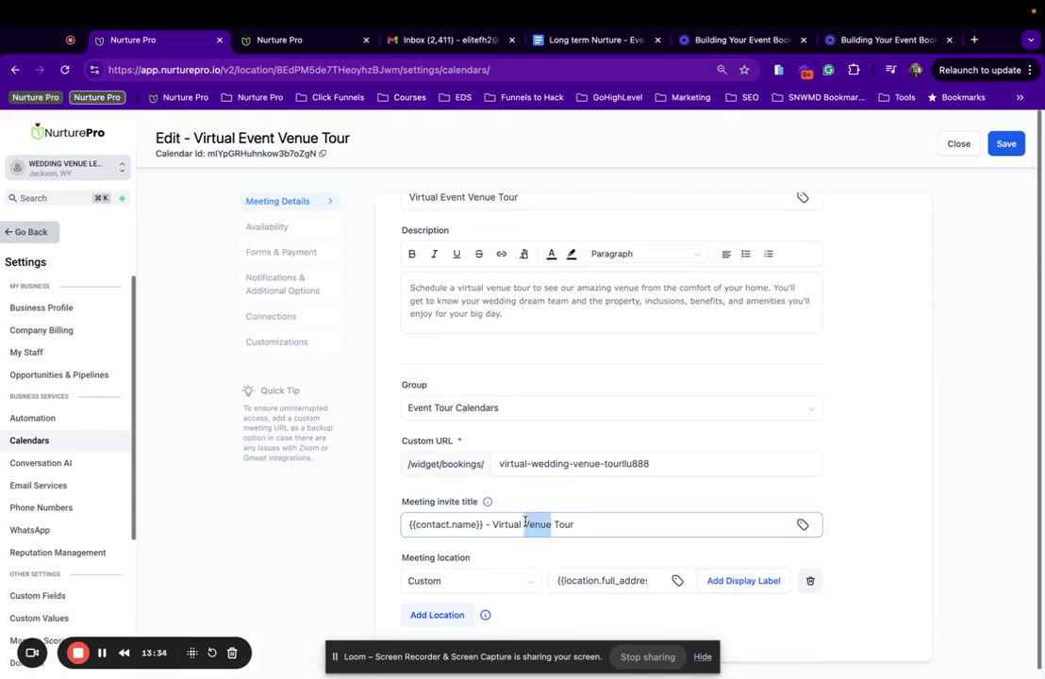
pyautogui.write('Event')
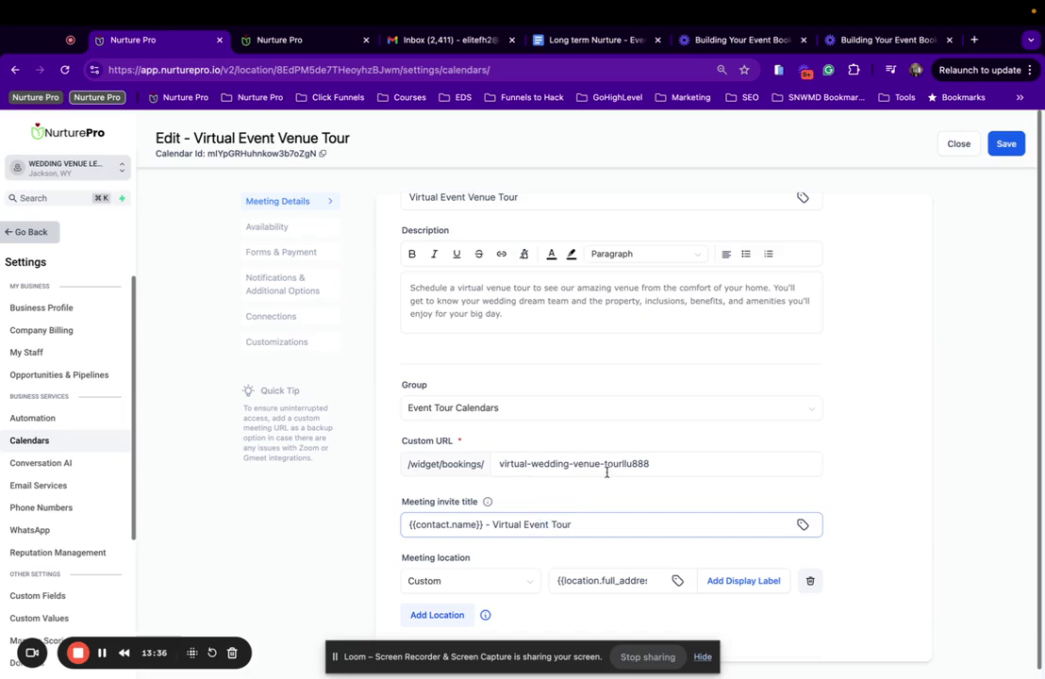
# Step: Set the Virtual Event Venue Tour calendar's custom URL to virtual-event-venue-tour
pyautogui.scroll(2, 608, 476)
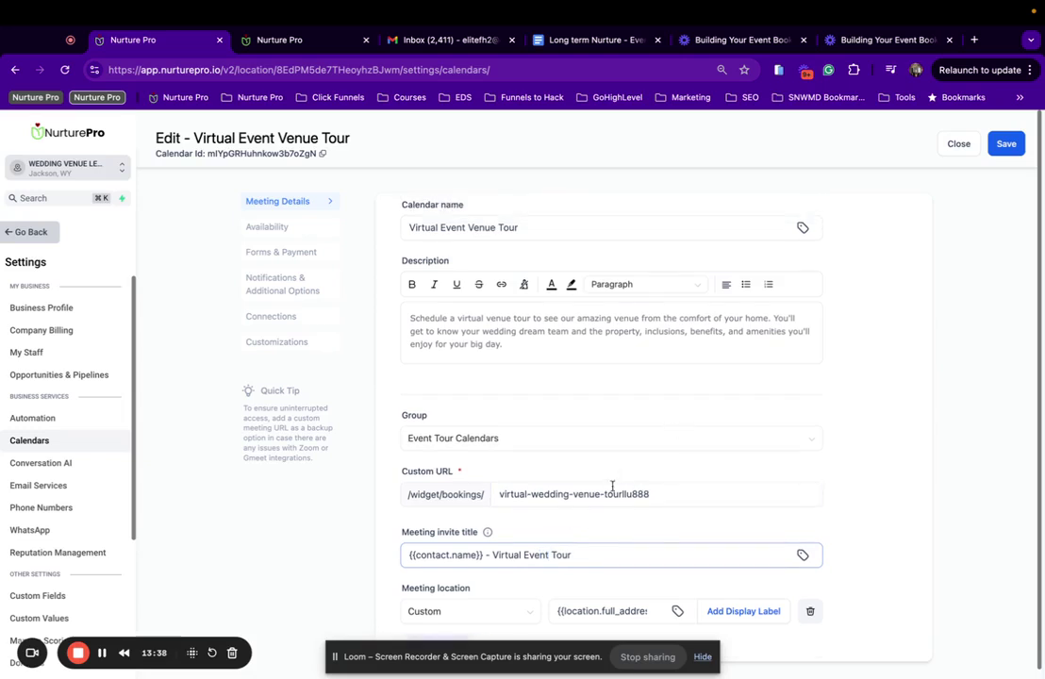
pyautogui.moveTo(623, 493); pyautogui.dragTo(732, 493)
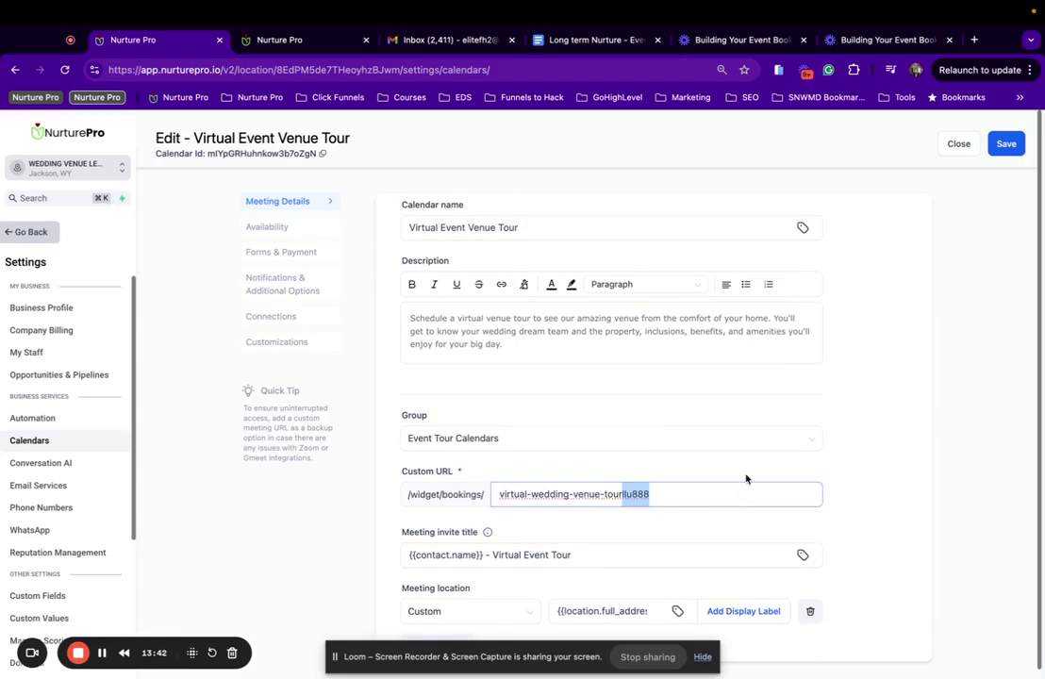
pyautogui.press('BackSpace')
pyautogui.moveTo(567, 494); pyautogui.dragTo(527, 493)
pyautogui.write('event')
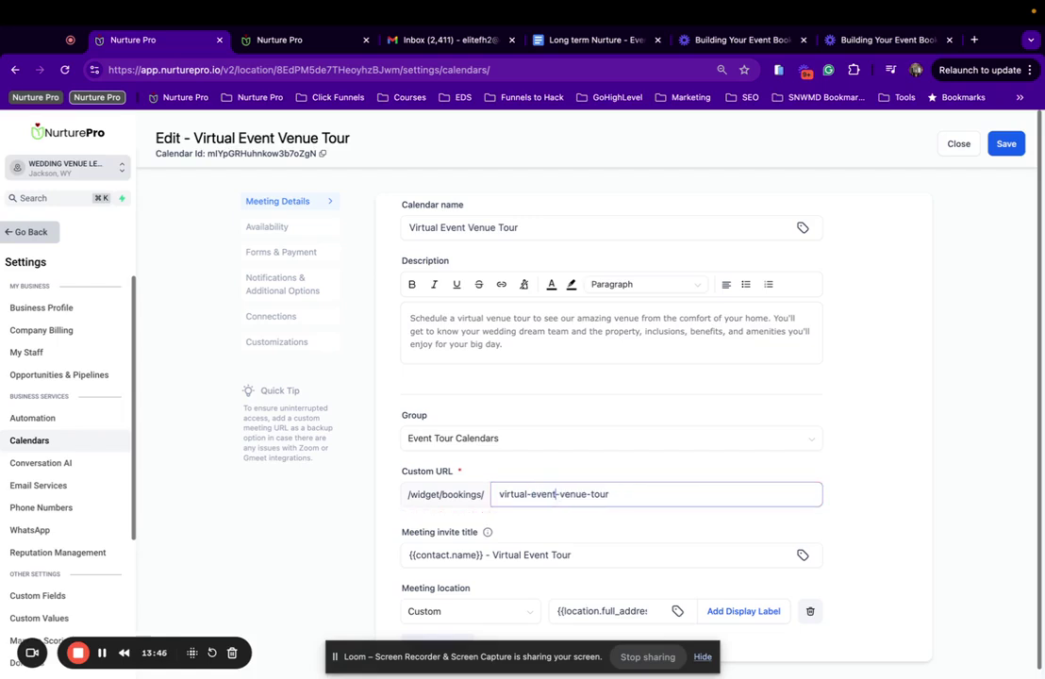
# Step: Reword the Virtual Event Venue Tour description for events, using "your event dream team" and ending with "enjoy for your special event"
pyautogui.scroll(3, 640, 451)
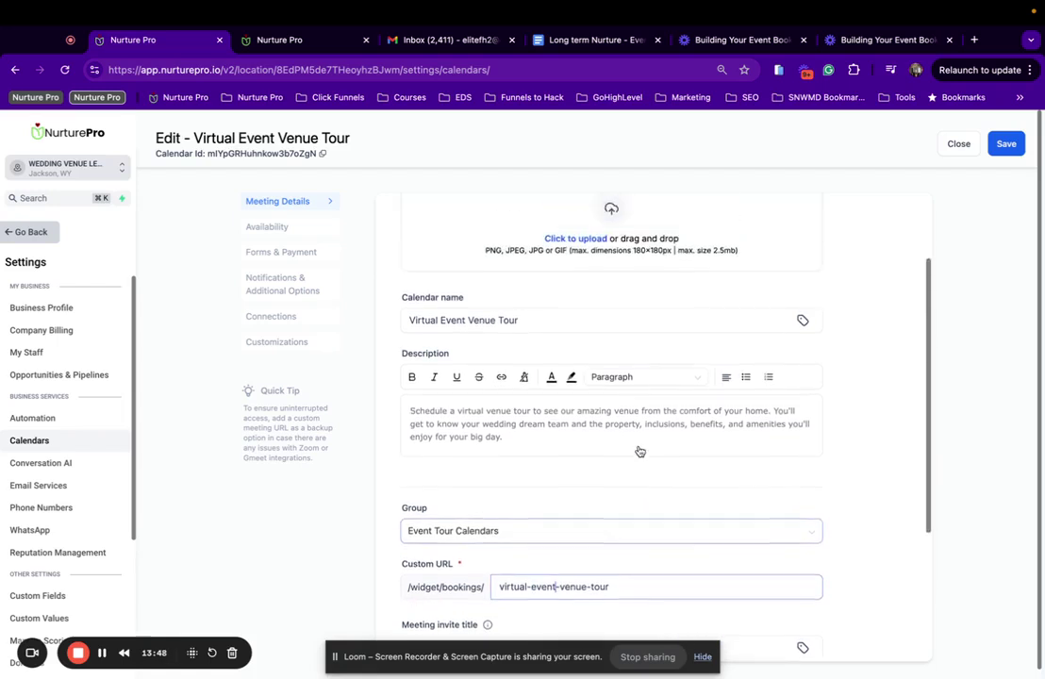
pyautogui.scroll(2, 596, 347)
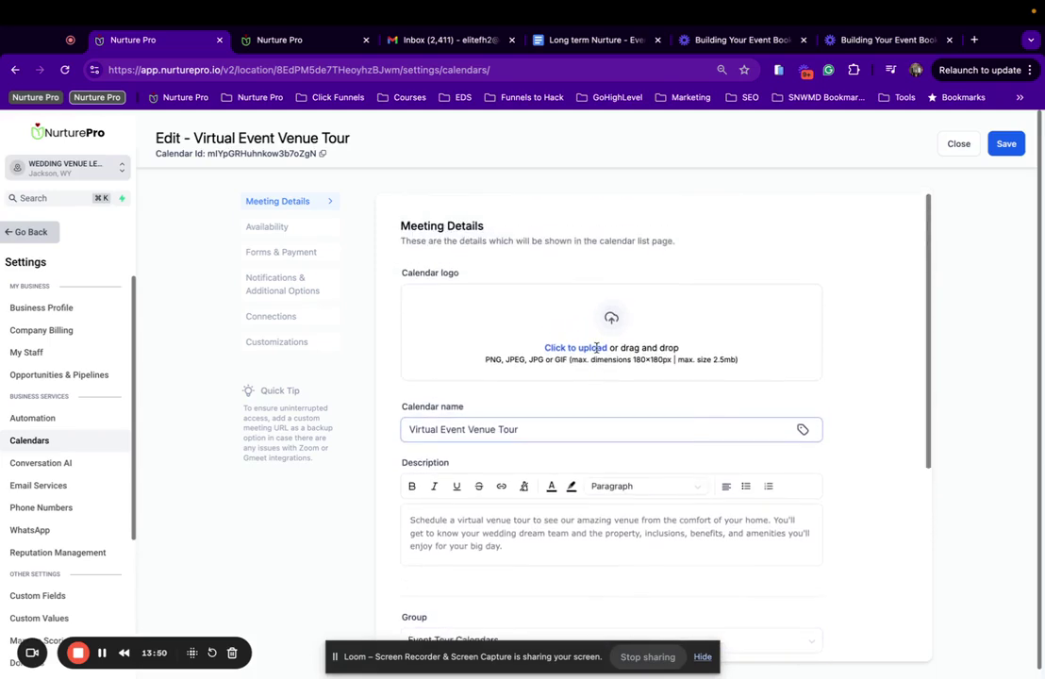
pyautogui.scroll(-4, 596, 347)
pyautogui.scroll(-1, 595, 346)
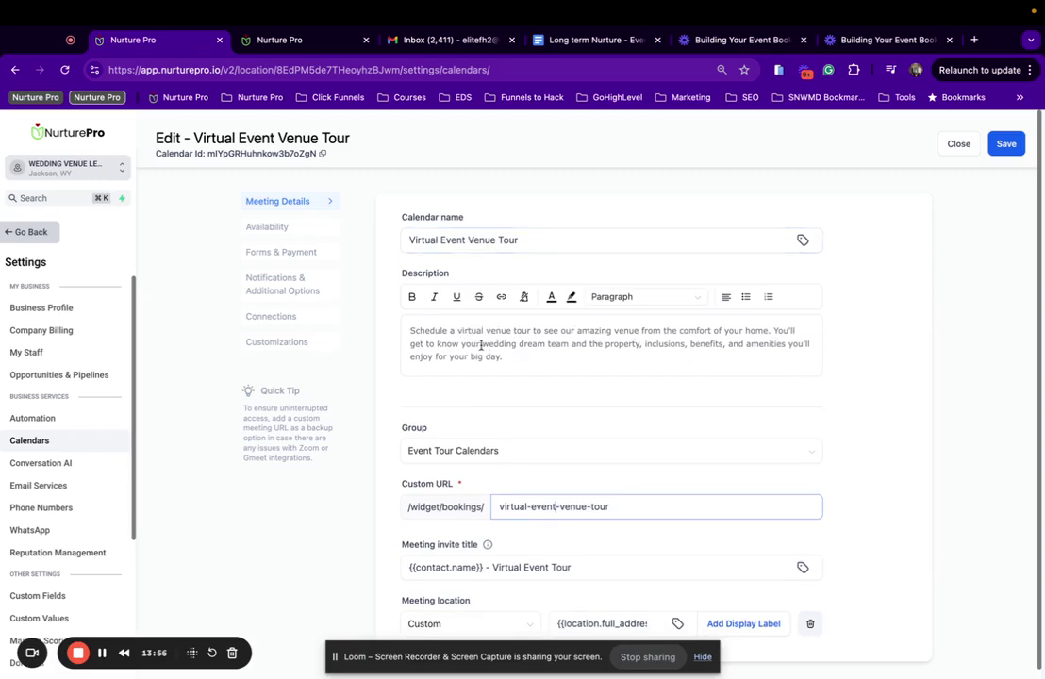
pyautogui.moveTo(482, 345); pyautogui.dragTo(508, 345)
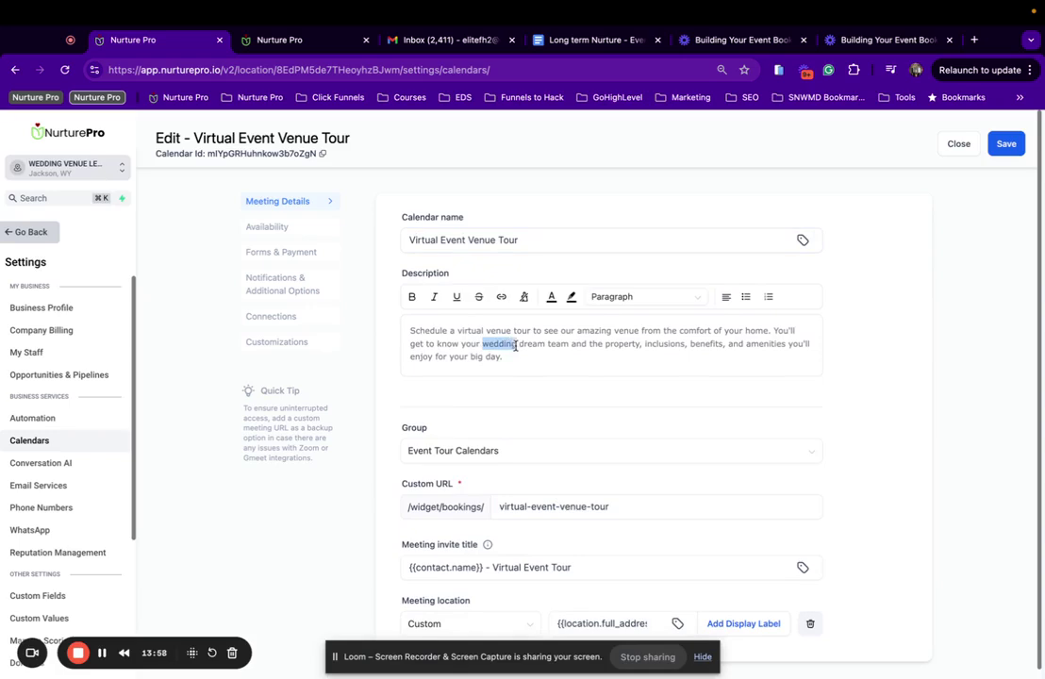
pyautogui.write('event')
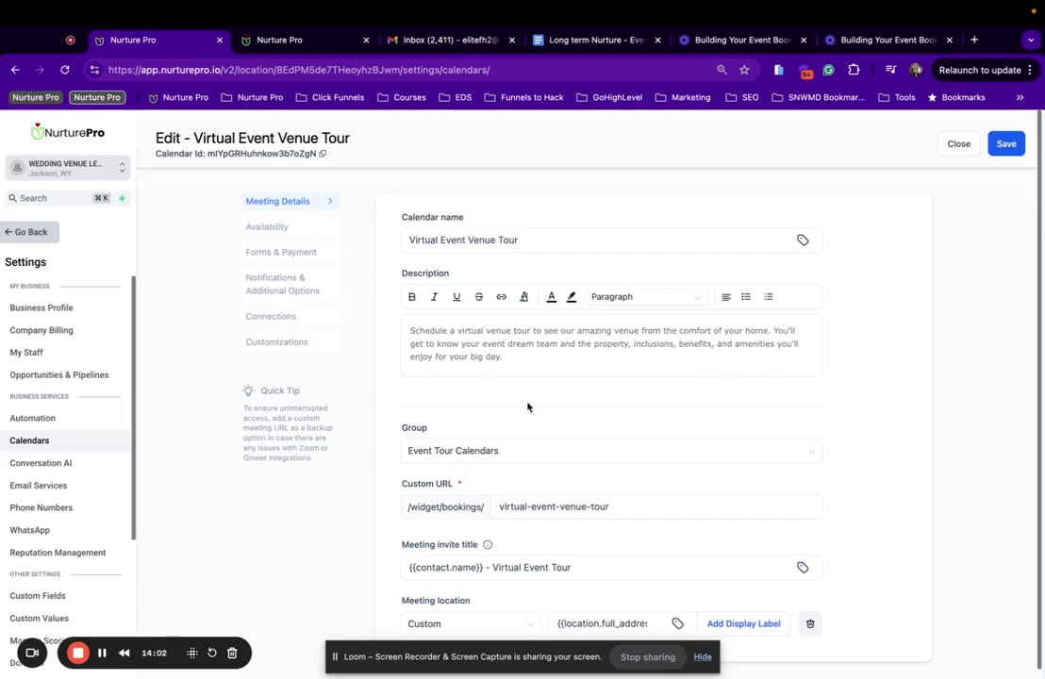
pyautogui.scroll(-1, 527, 407)
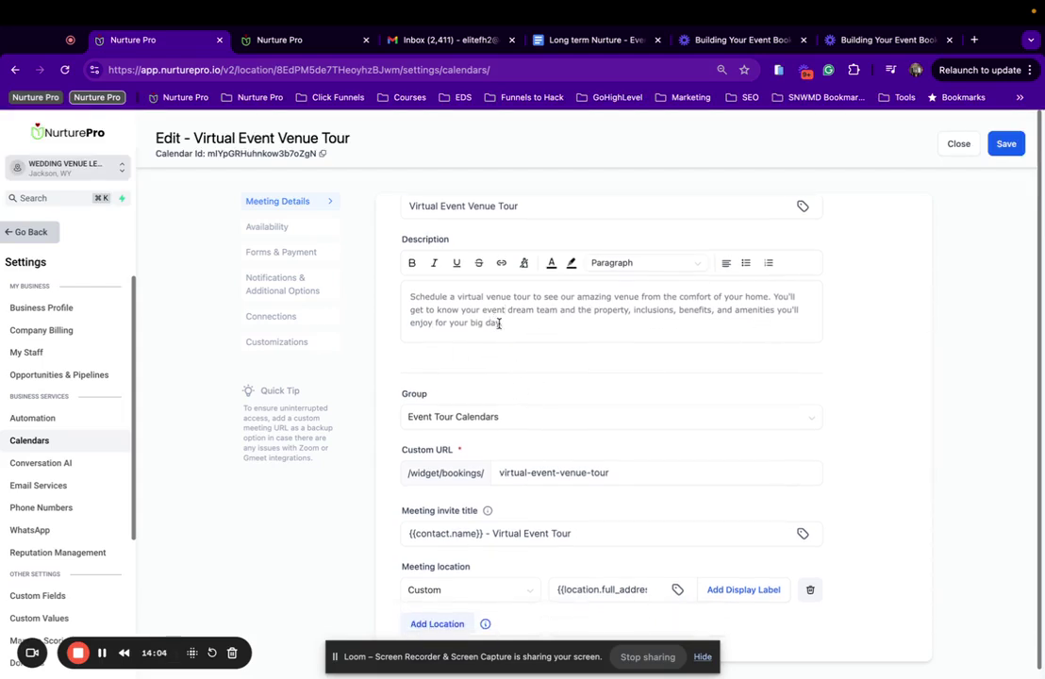
pyautogui.moveTo(501, 324); pyautogui.dragTo(480, 323)
pyautogui.write('special')
pyautogui.scroll(-3, 665, 369)
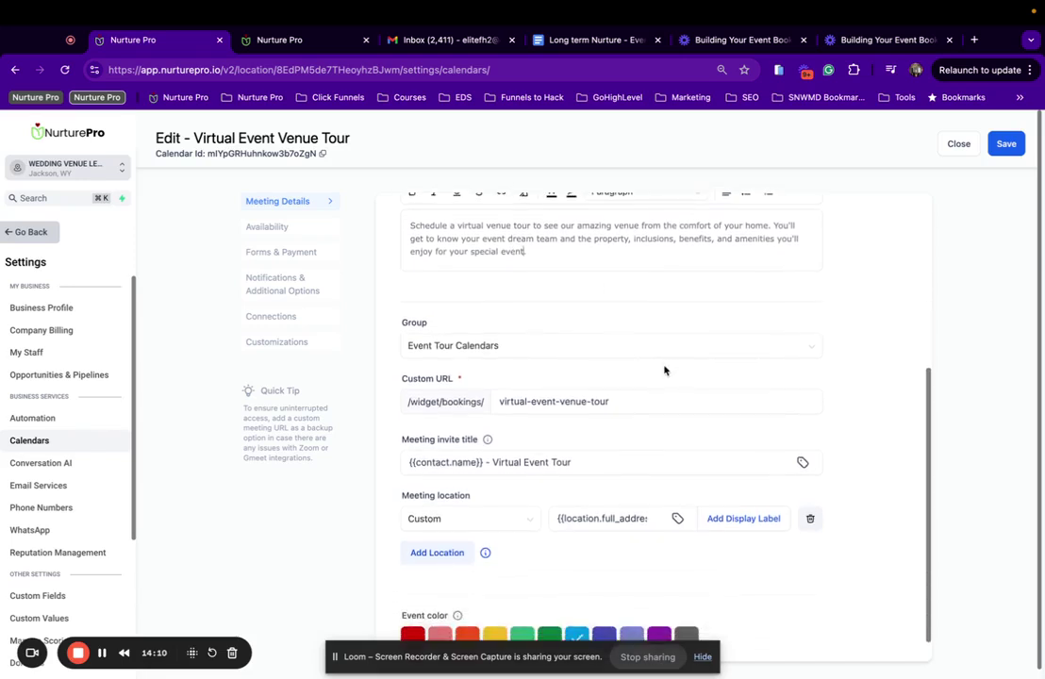
# Step: Save the Virtual Event Venue Tour calendar and review its weekly available hours, meeting interval, duration and booking limits
pyautogui.click(1007, 143)
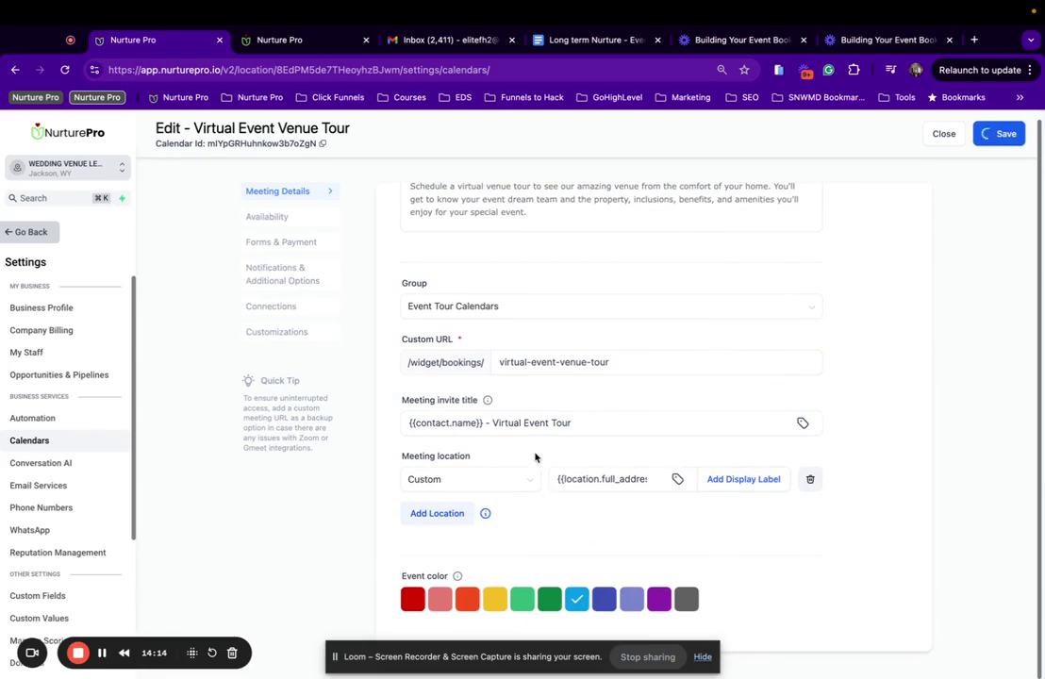
pyautogui.click(276, 227)
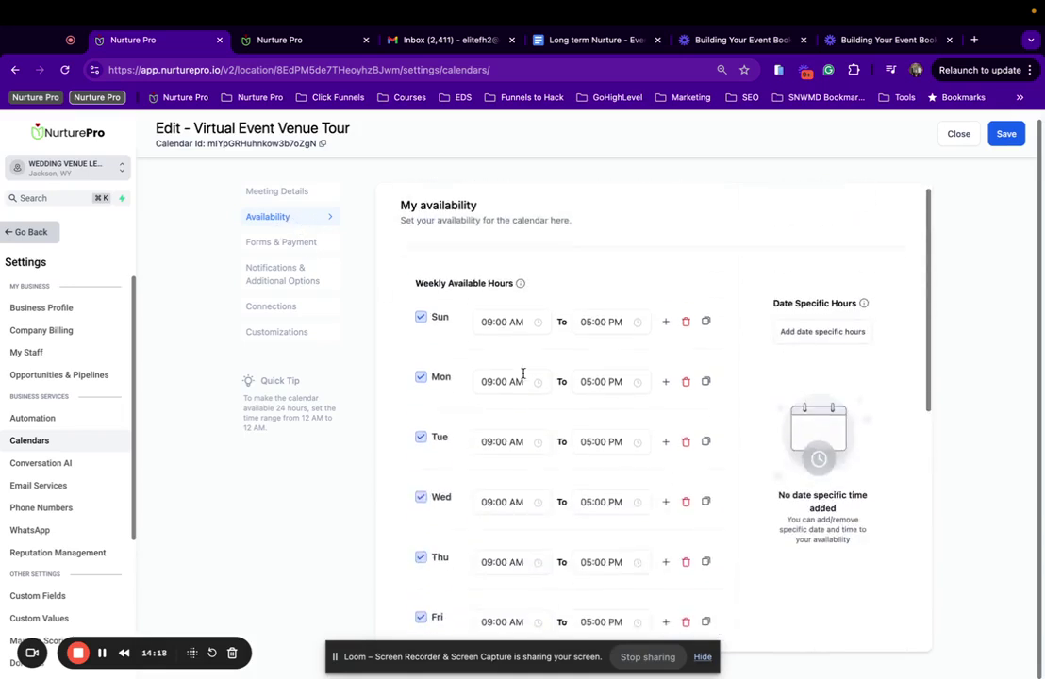
pyautogui.scroll(-3, 467, 425)
pyautogui.scroll(1, 557, 395)
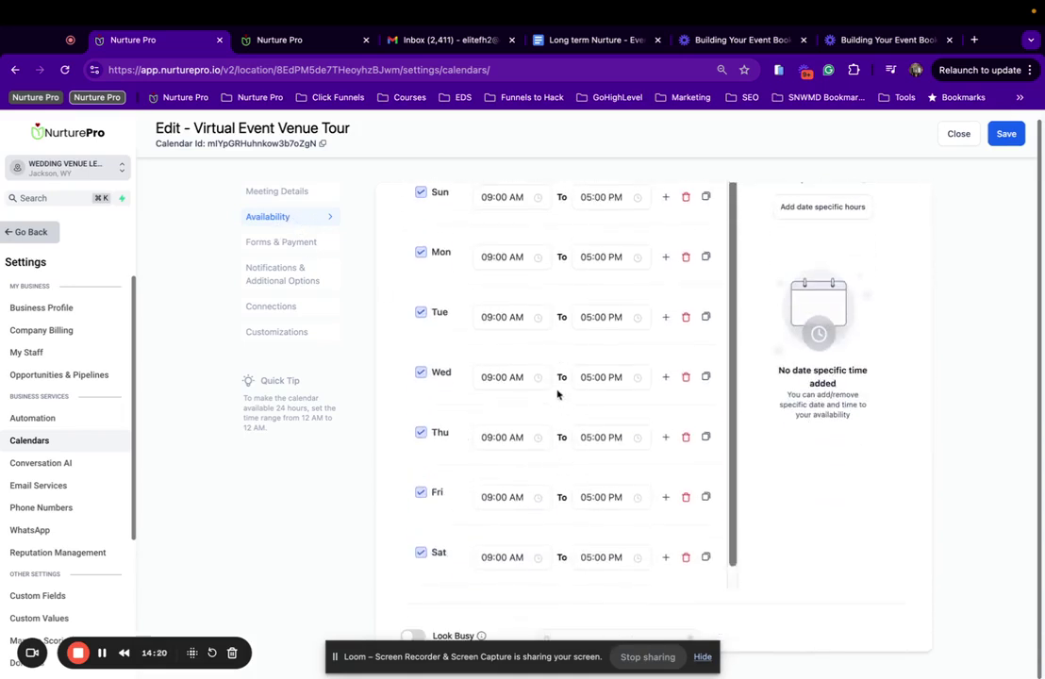
pyautogui.scroll(2, 421, 287)
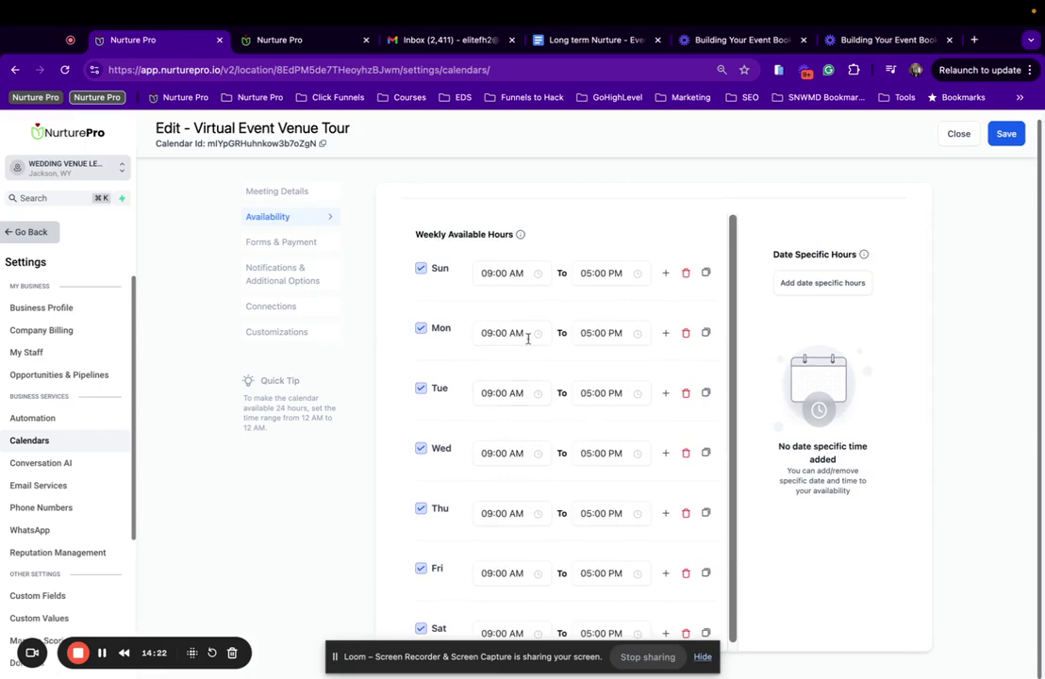
pyautogui.scroll(-5, 488, 334)
pyautogui.scroll(6, 488, 334)
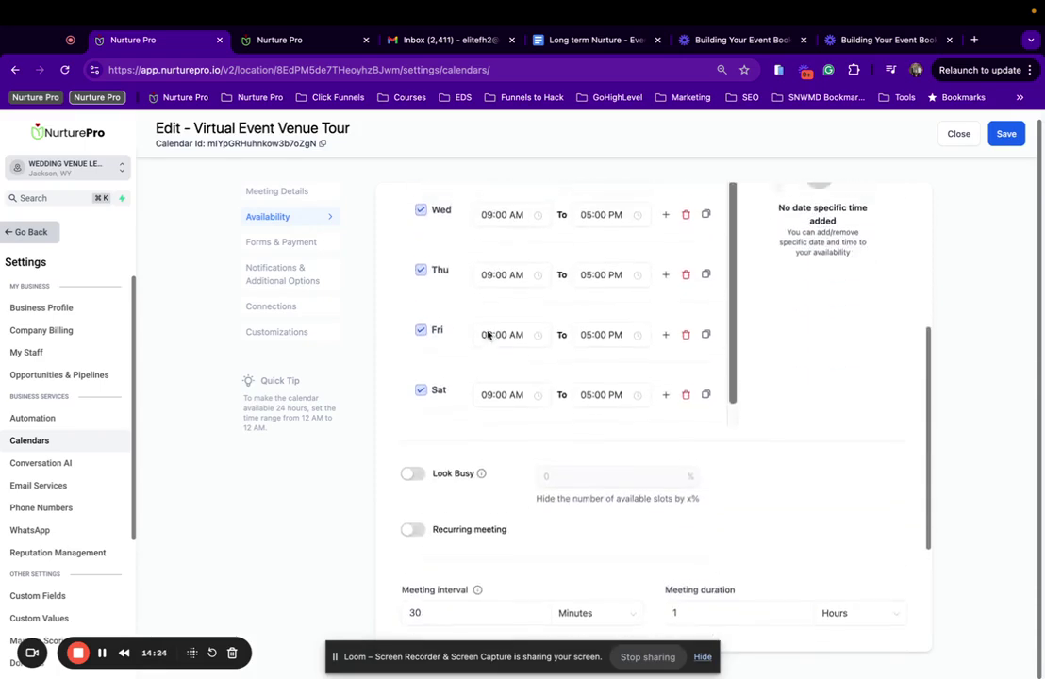
pyautogui.scroll(-5, 488, 334)
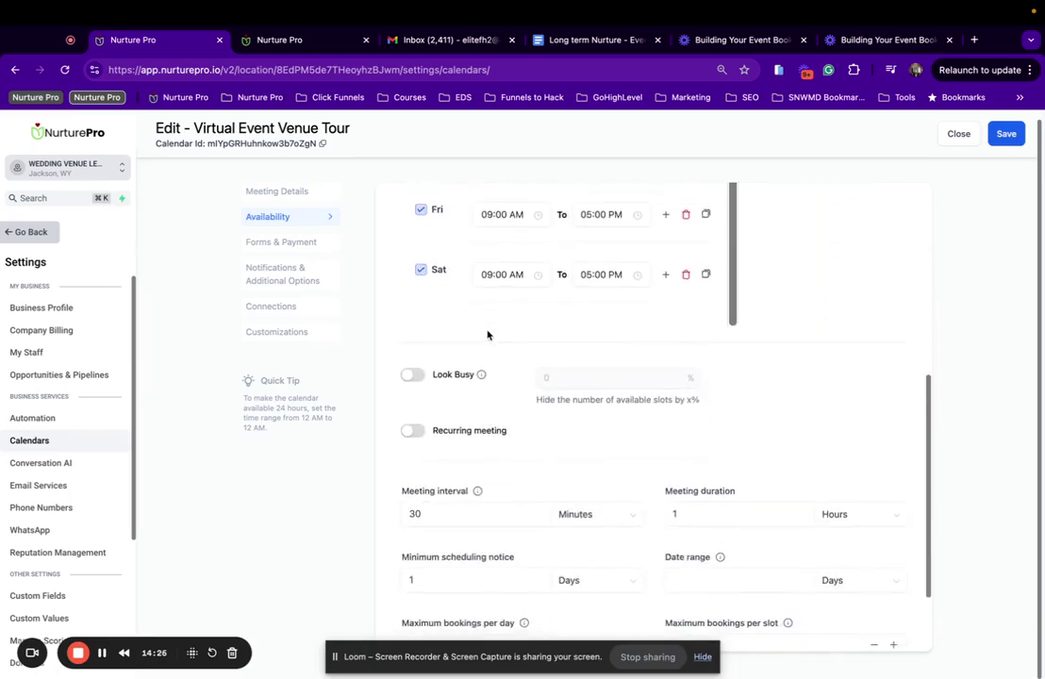
pyautogui.scroll(3, 488, 334)
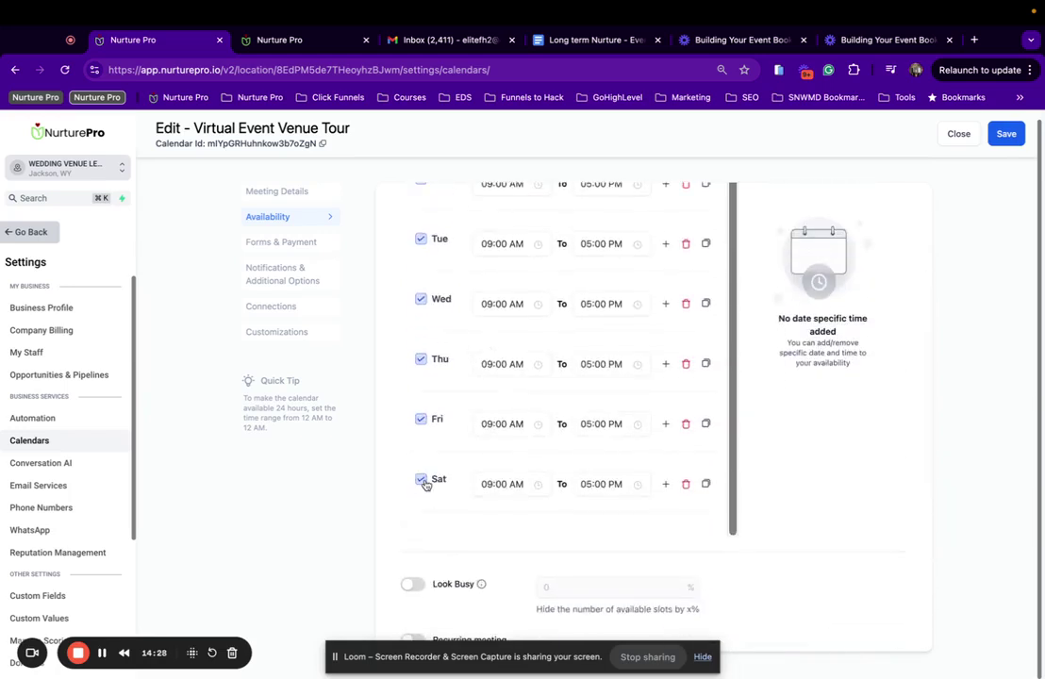
pyautogui.scroll(4, 424, 484)
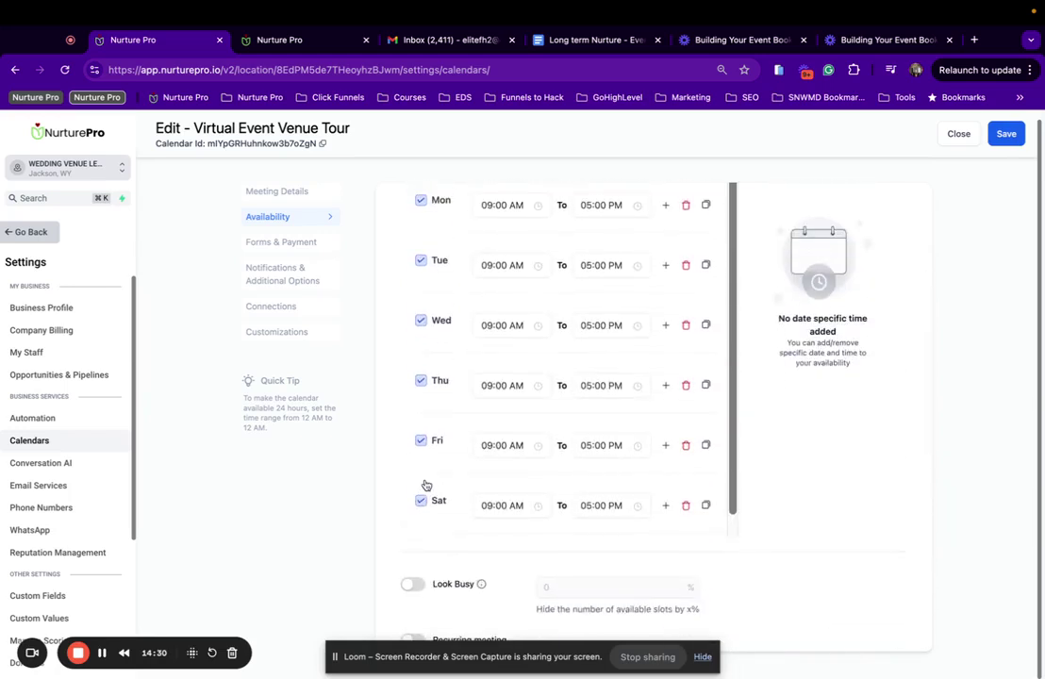
pyautogui.scroll(-5, 425, 484)
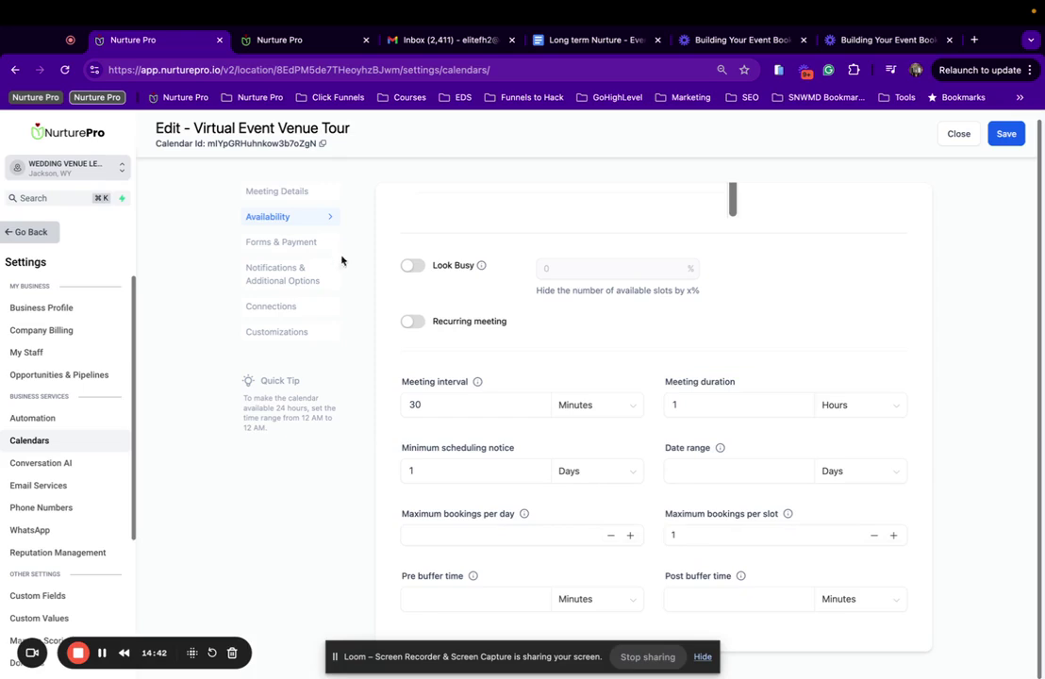
pyautogui.click(488, 593)
# Step: Review the calendar's form selection, widget order, consent checkbox, confirmation page and payment settings
pyautogui.click(261, 246)
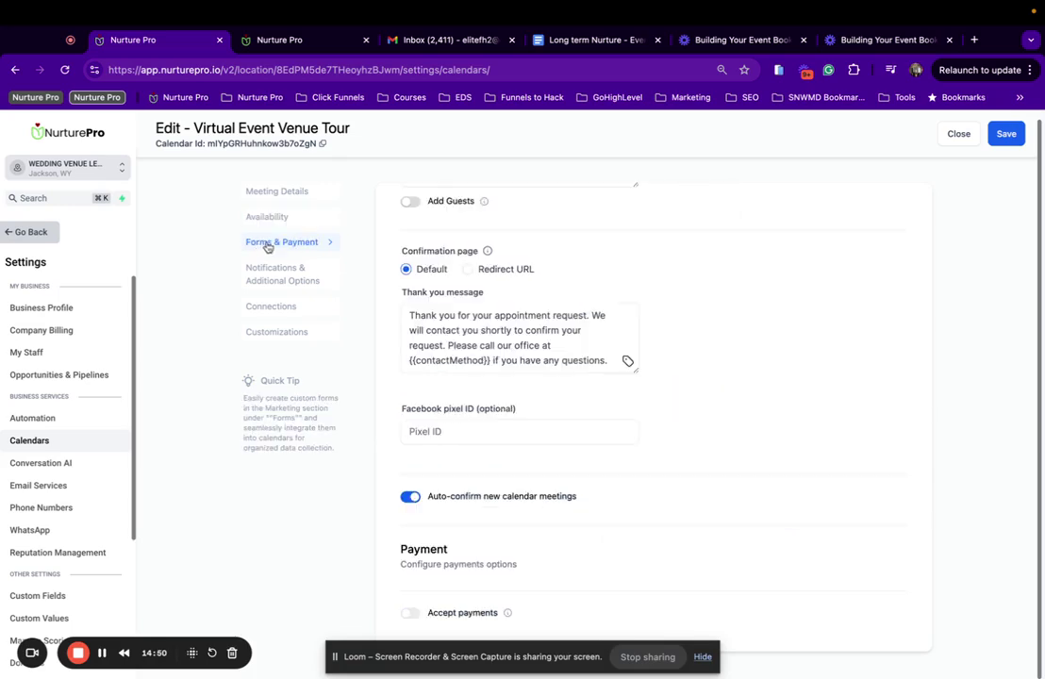
pyautogui.scroll(5, 586, 343)
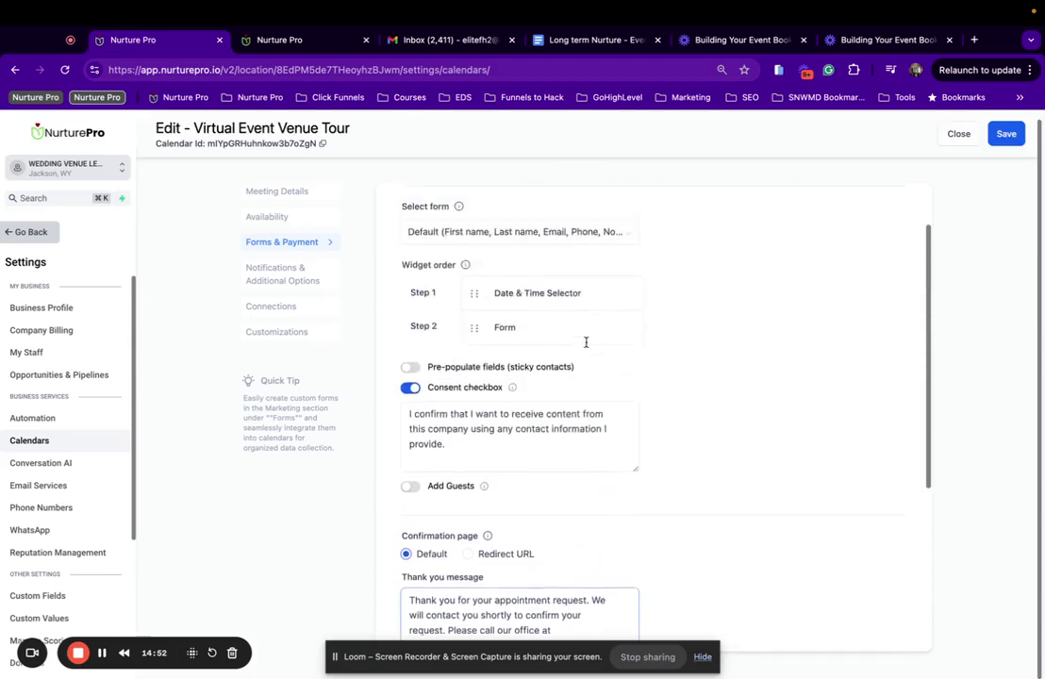
pyautogui.scroll(2, 586, 342)
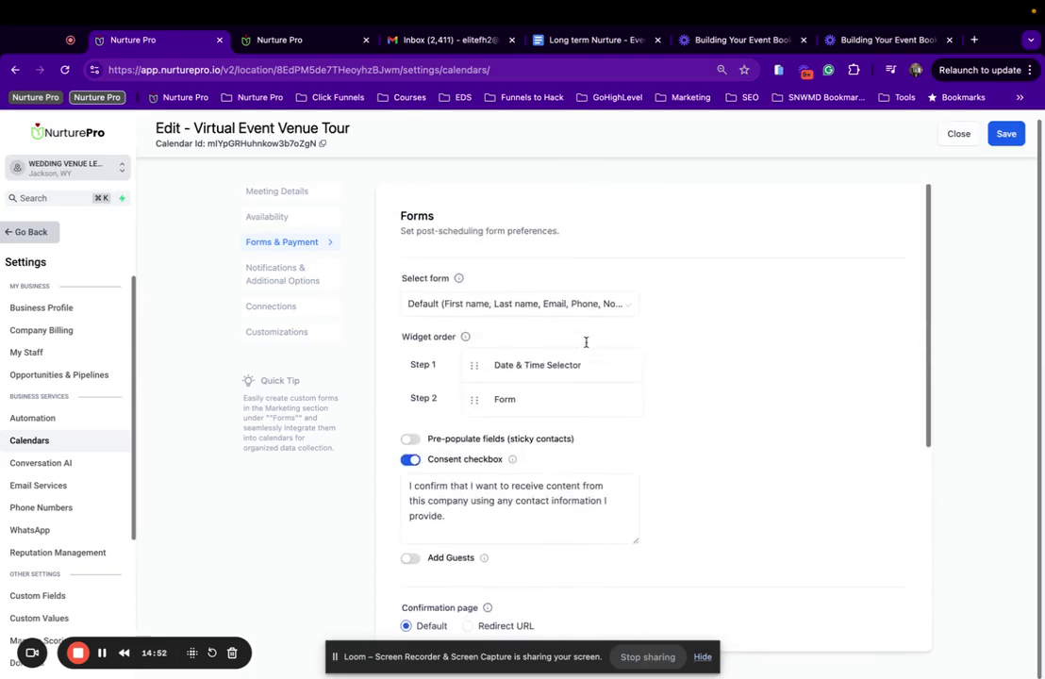
pyautogui.click(294, 278)
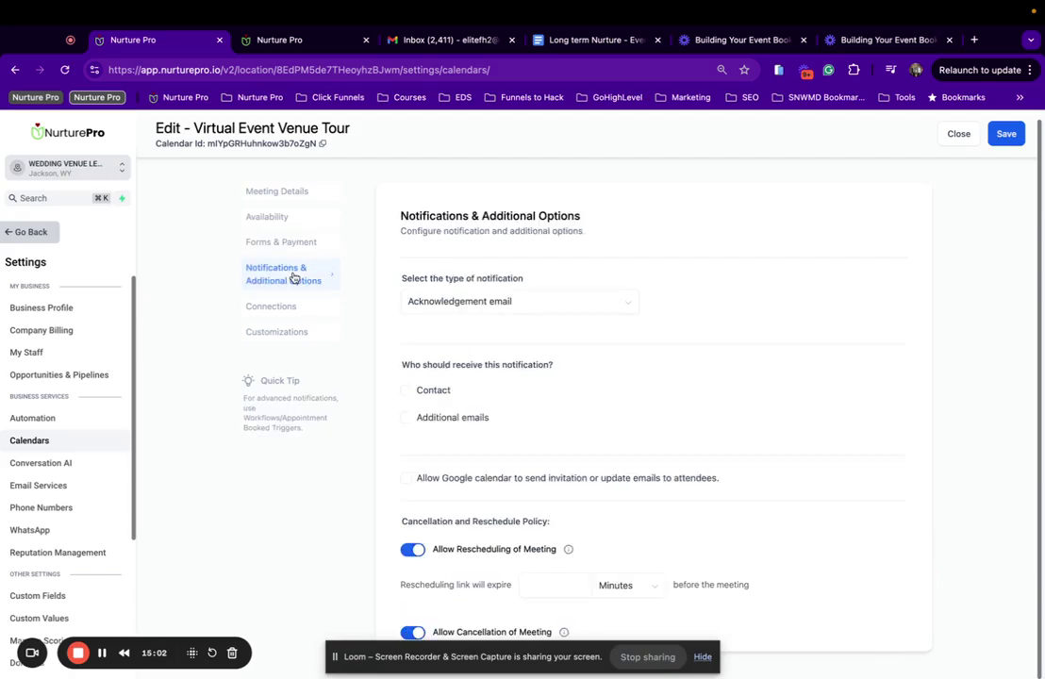
pyautogui.click(296, 242)
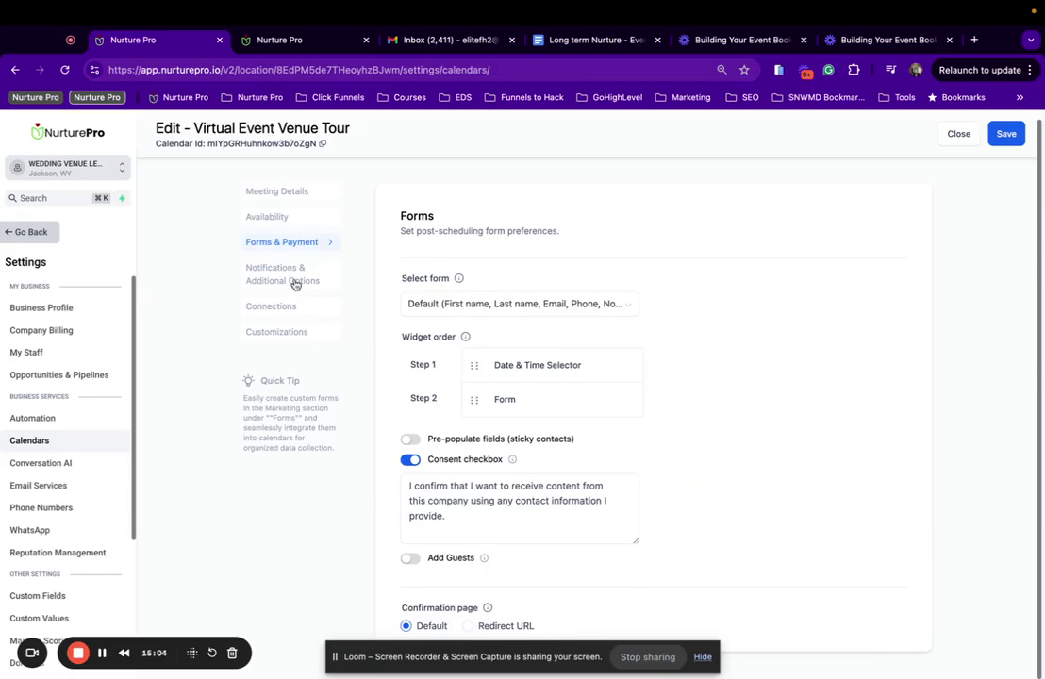
# Step: Examine the calendar's notification recipients, cancellation and reschedule policy, and additional notes
pyautogui.click(296, 284)
pyautogui.scroll(-2, 495, 402)
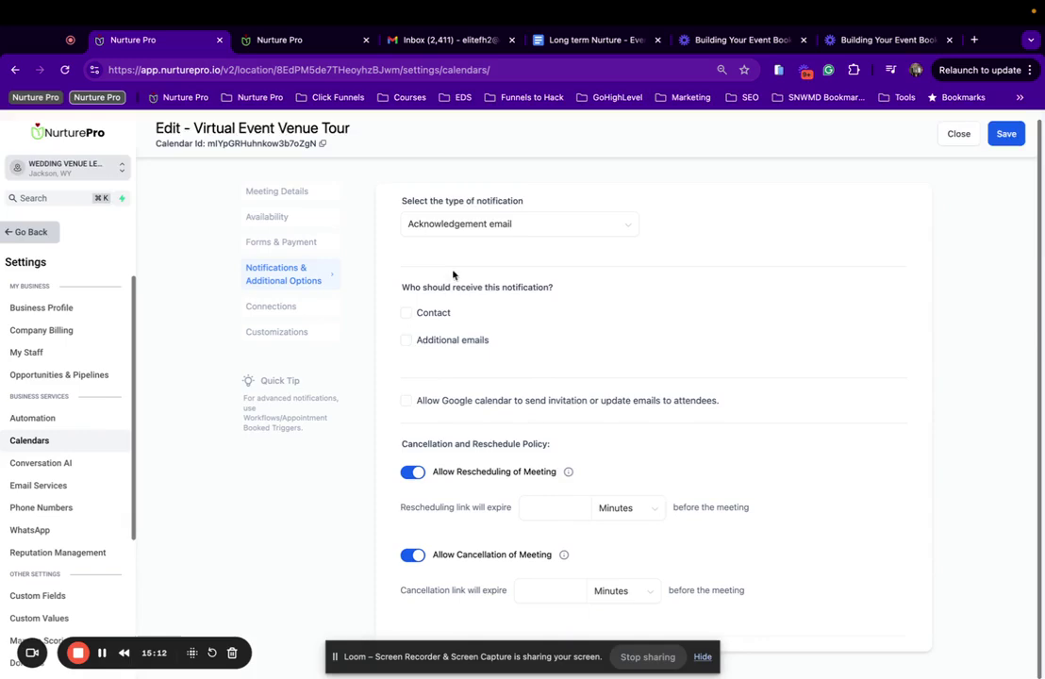
pyautogui.scroll(1, 484, 280)
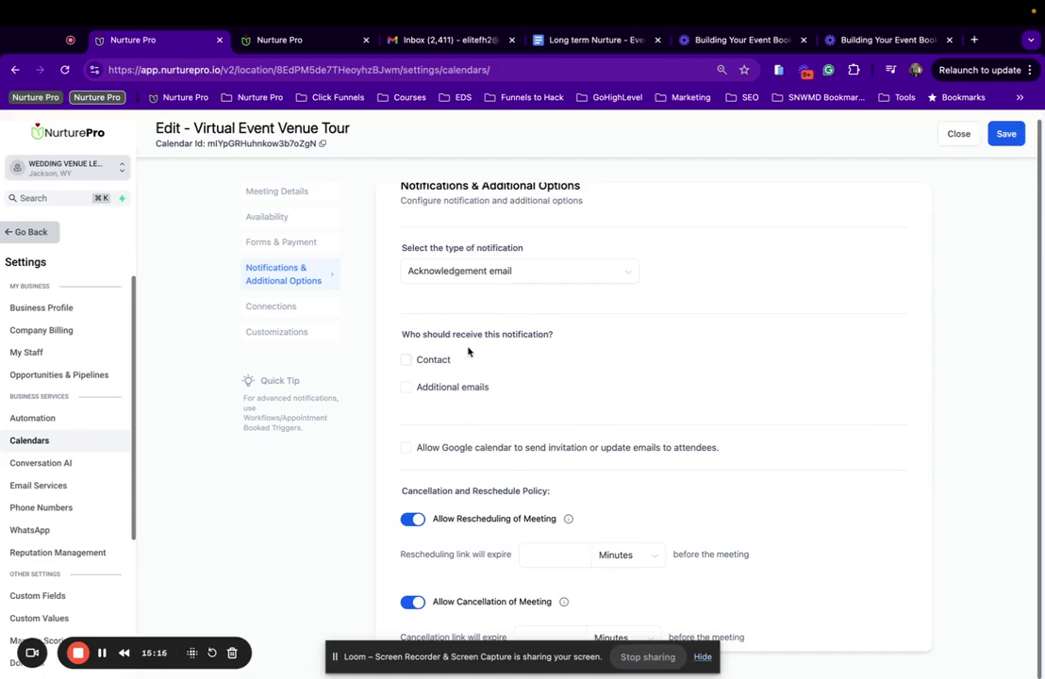
pyautogui.scroll(-2, 405, 406)
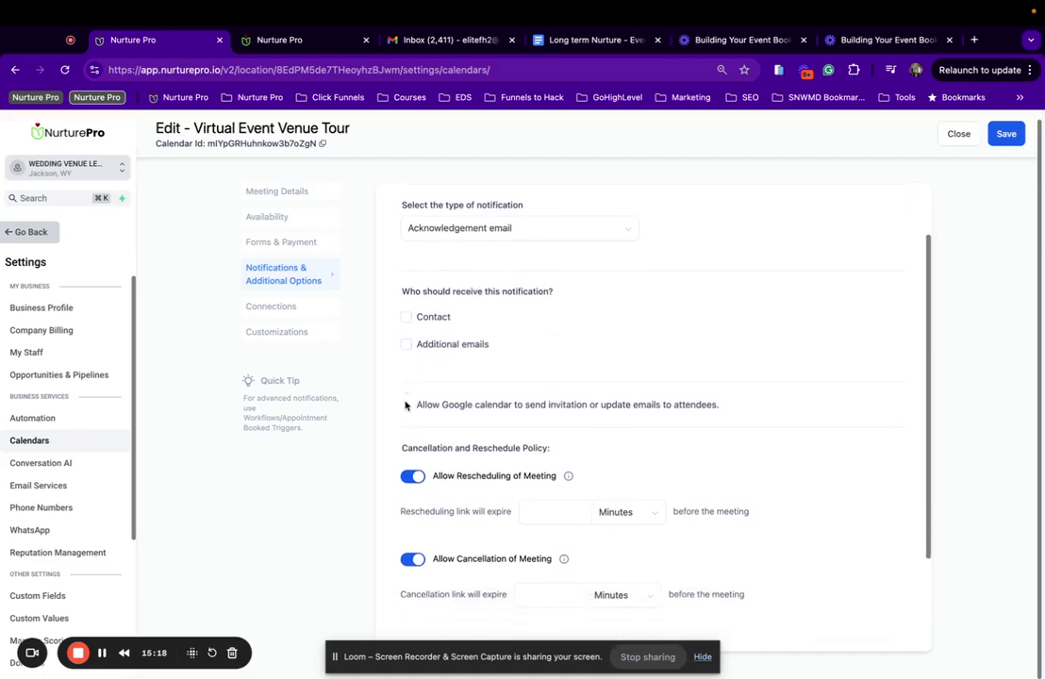
pyautogui.scroll(-2, 405, 405)
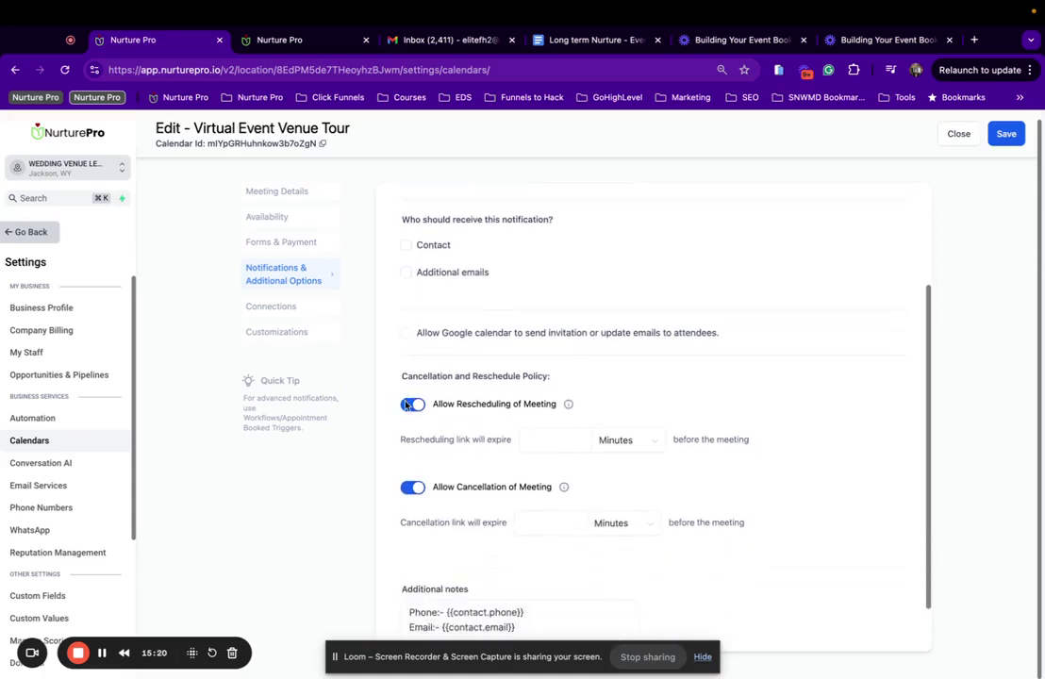
pyautogui.scroll(-1, 409, 404)
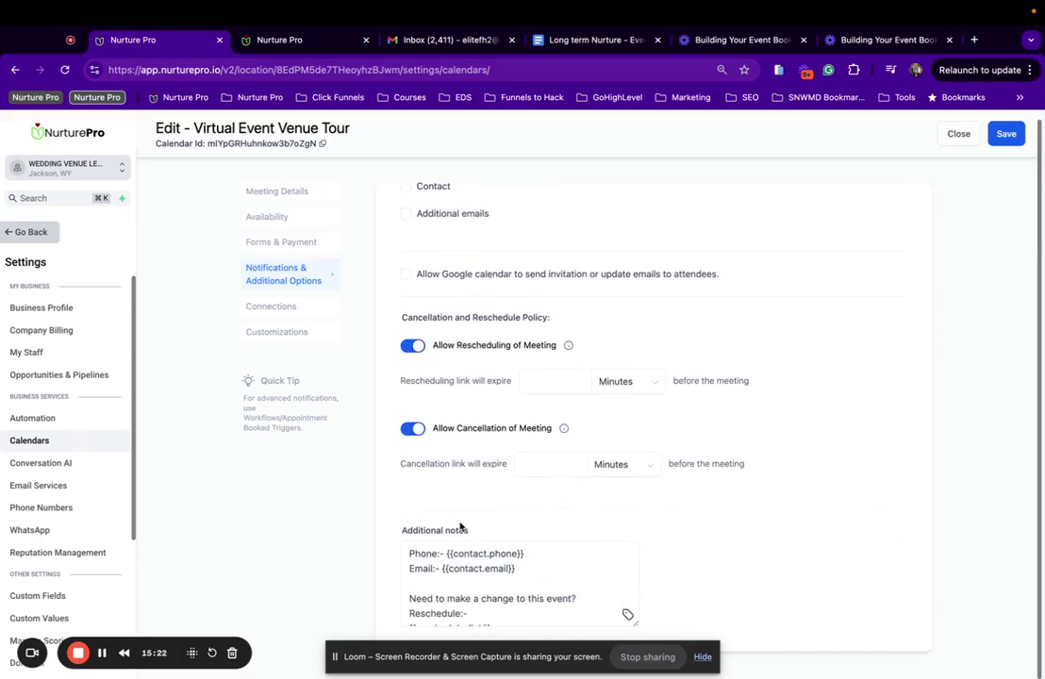
# Step: Check which external calendars can be linked to the Virtual Event Venue Tour calendar
pyautogui.click(282, 311)
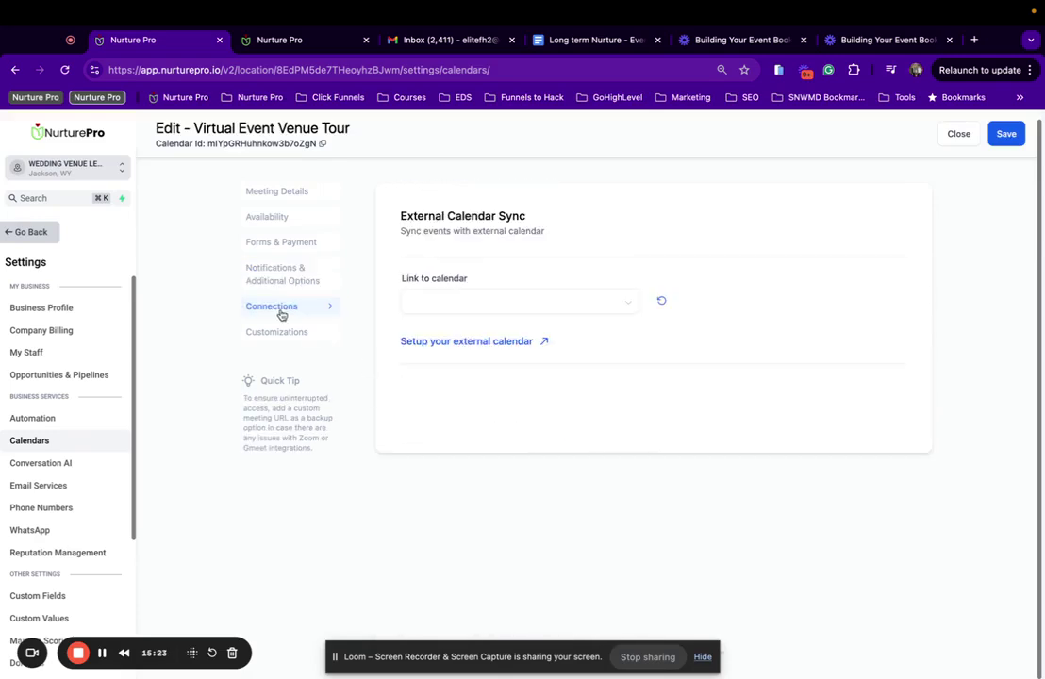
pyautogui.click(534, 304)
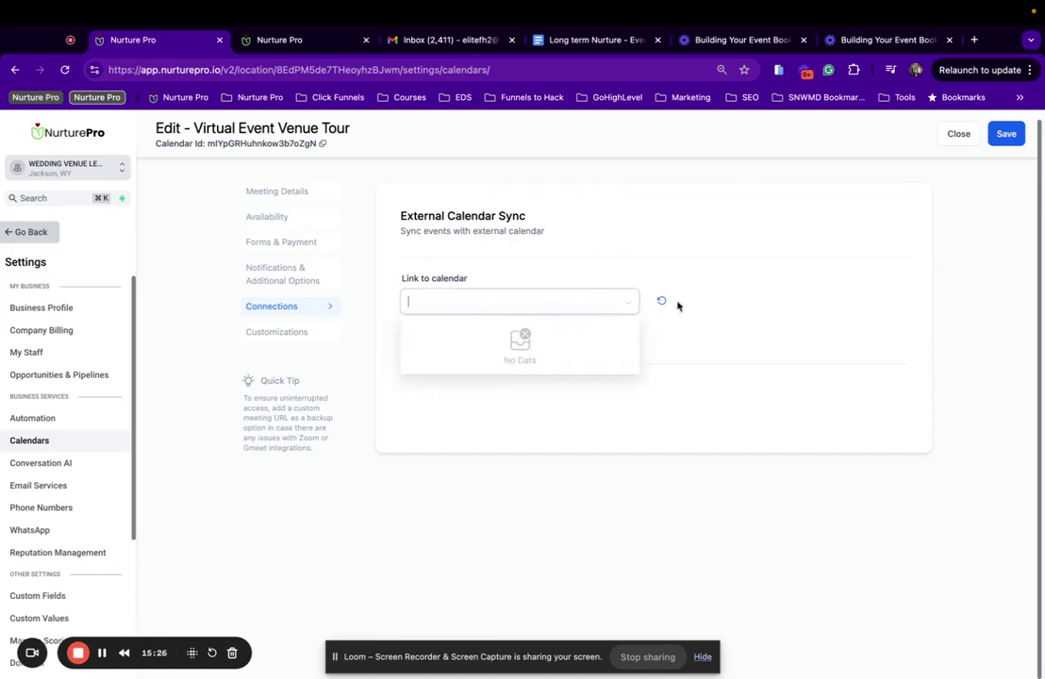
pyautogui.click(539, 234)
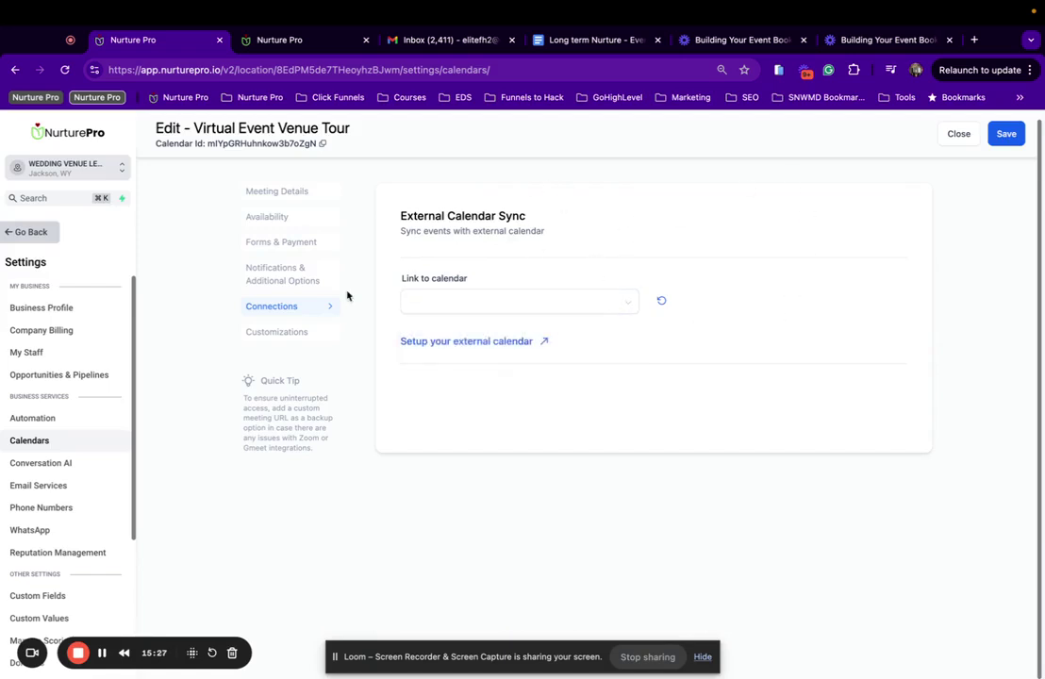
# Step: Review the calendar's cover image and widget customization settings, and close the calendar editor
pyautogui.click(292, 338)
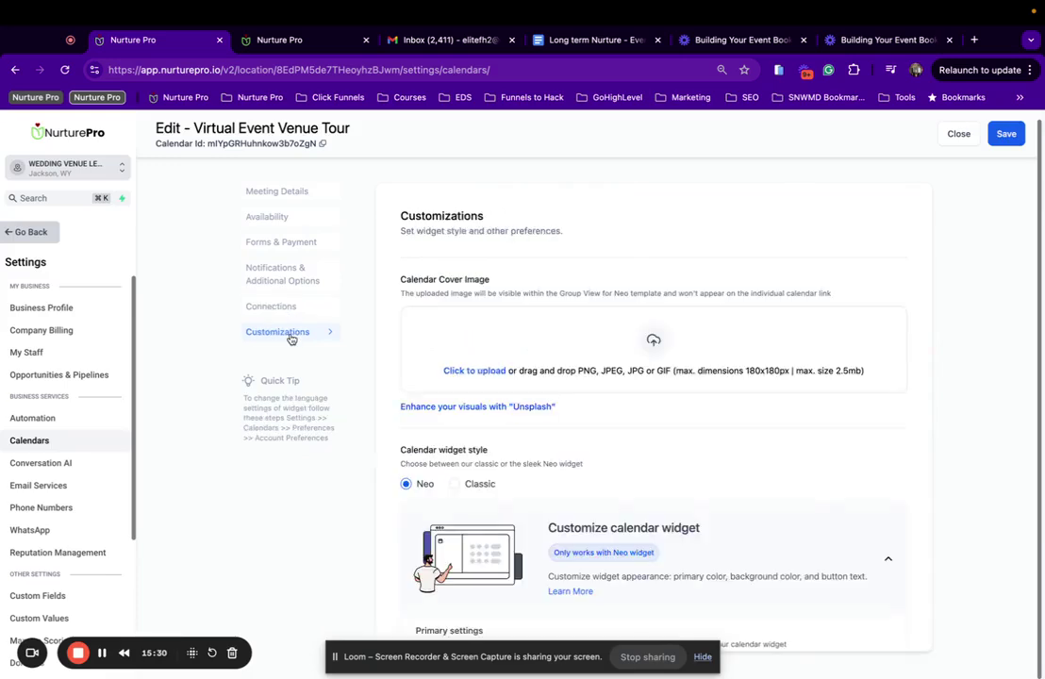
pyautogui.scroll(-5, 555, 415)
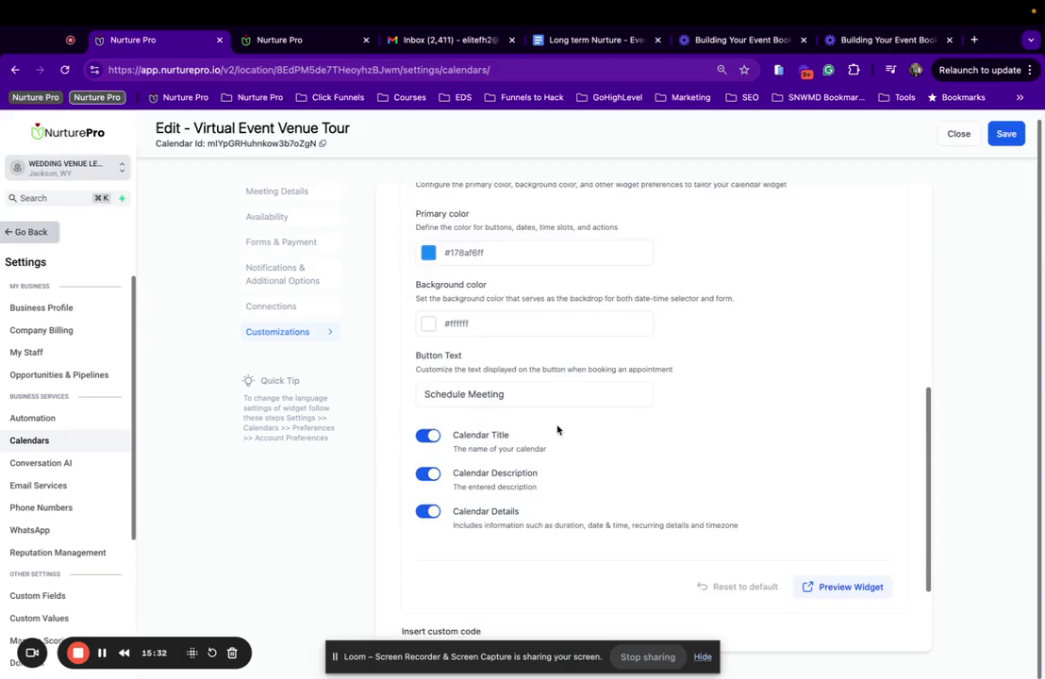
pyautogui.scroll(10, 557, 429)
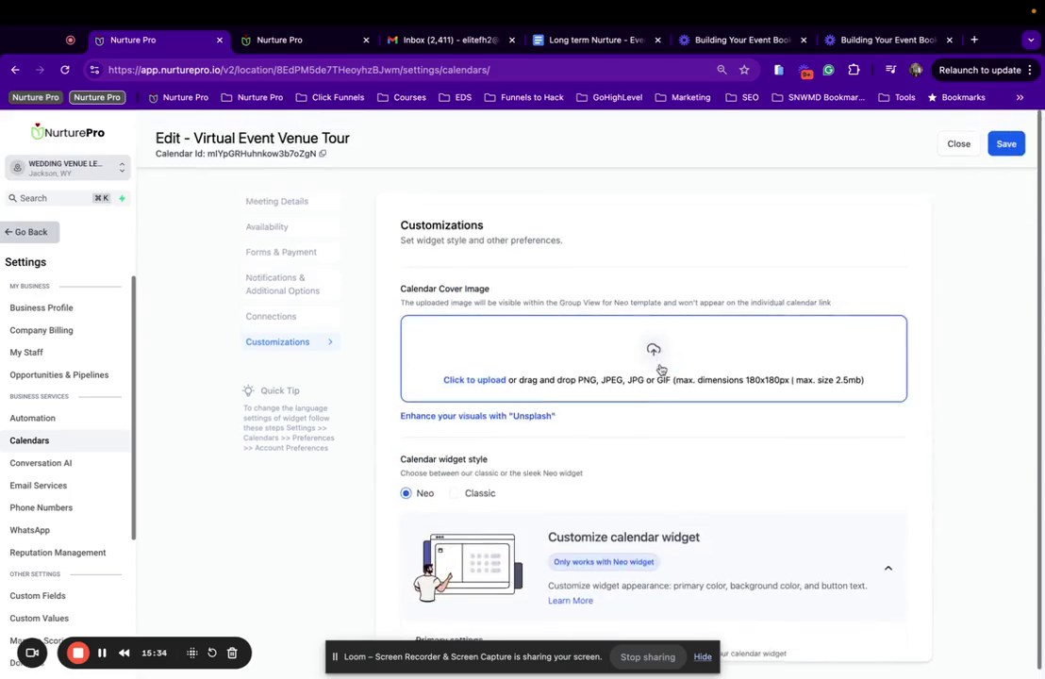
pyautogui.scroll(-1, 660, 373)
pyautogui.click(958, 144)
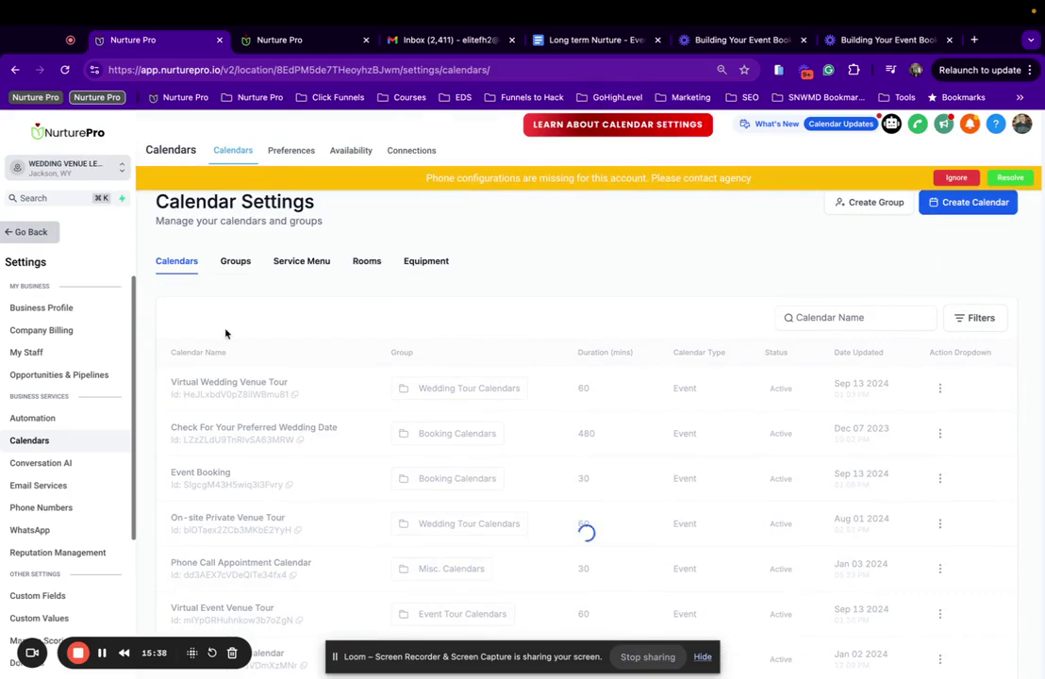
# Step: Copy the permanent link of the Event Tour Calendars group
pyautogui.scroll(-3, 227, 331)
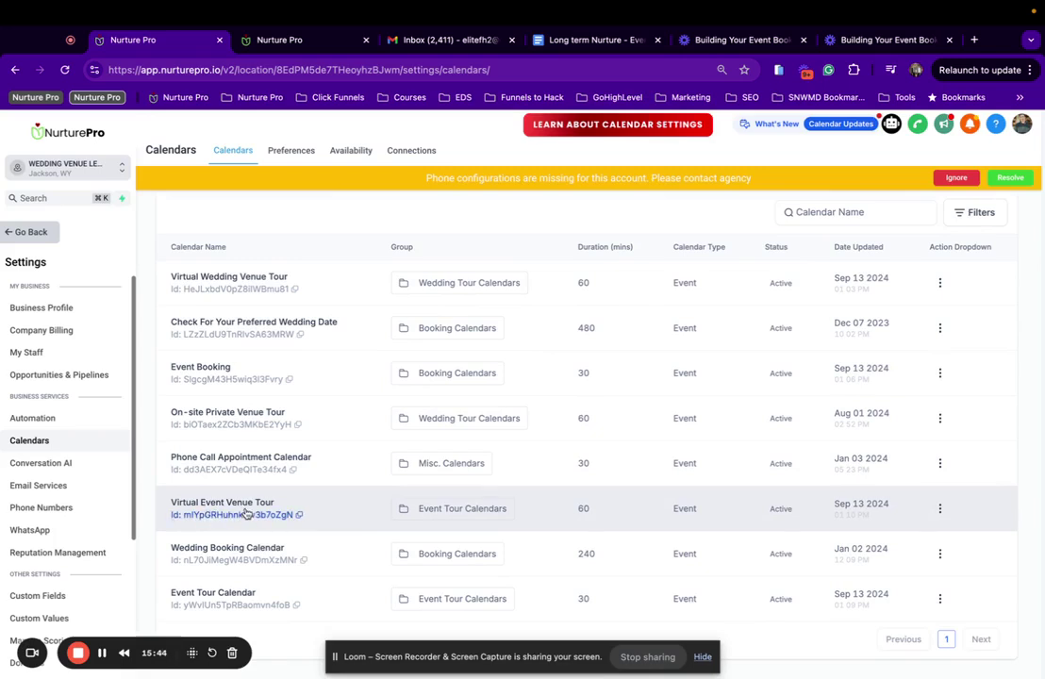
pyautogui.scroll(3, 283, 321)
pyautogui.click(235, 260)
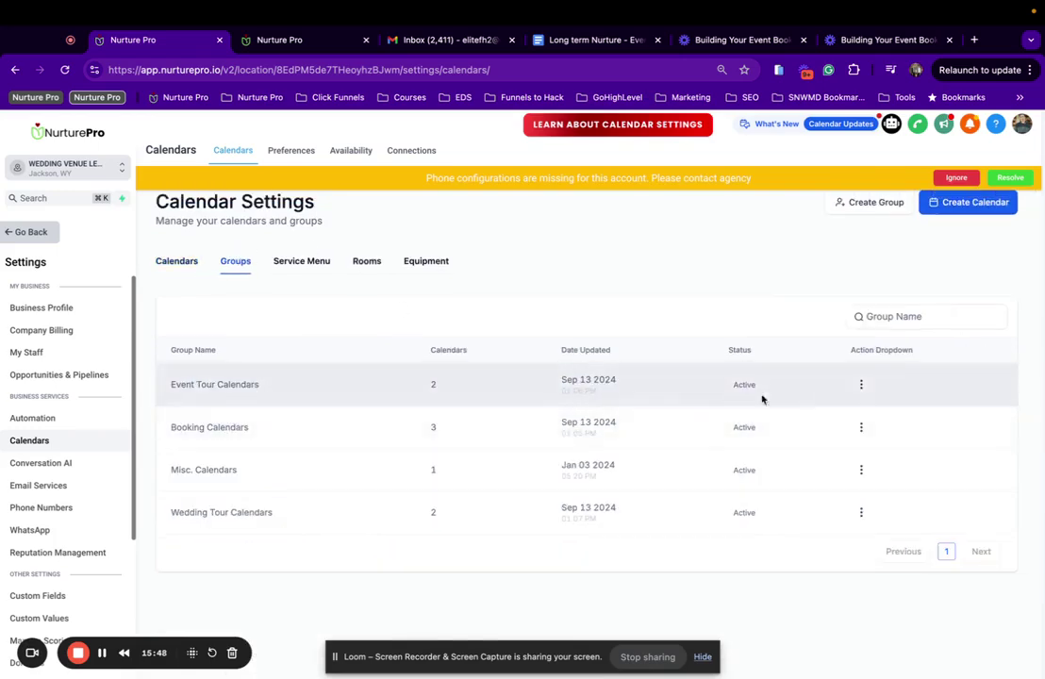
pyautogui.click(863, 384)
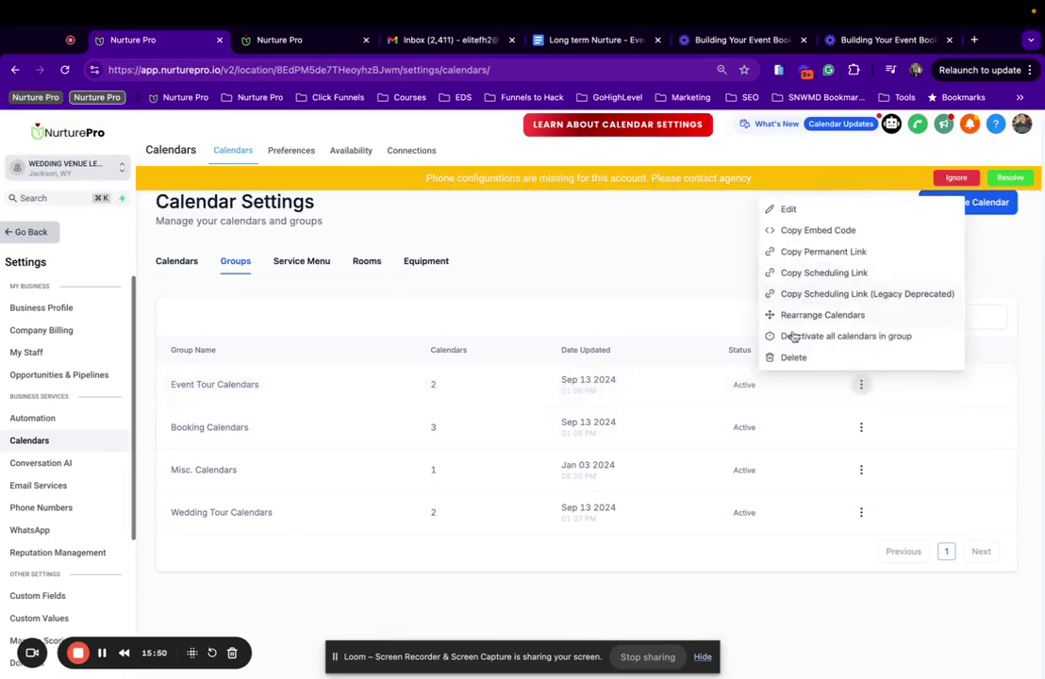
pyautogui.click(797, 254)
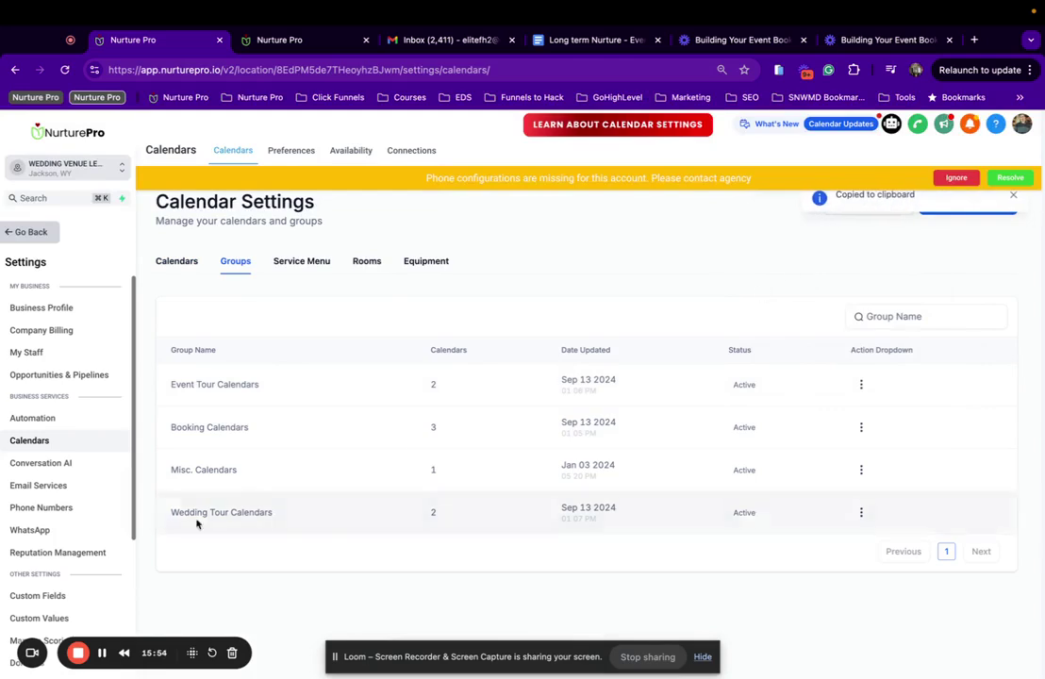
# Step: Open the copied group link in a new browser tab and place that tab directly after the two Nurture Pro tabs
pyautogui.click(974, 40)
pyautogui.press('super+v')
pyautogui.press('Return')
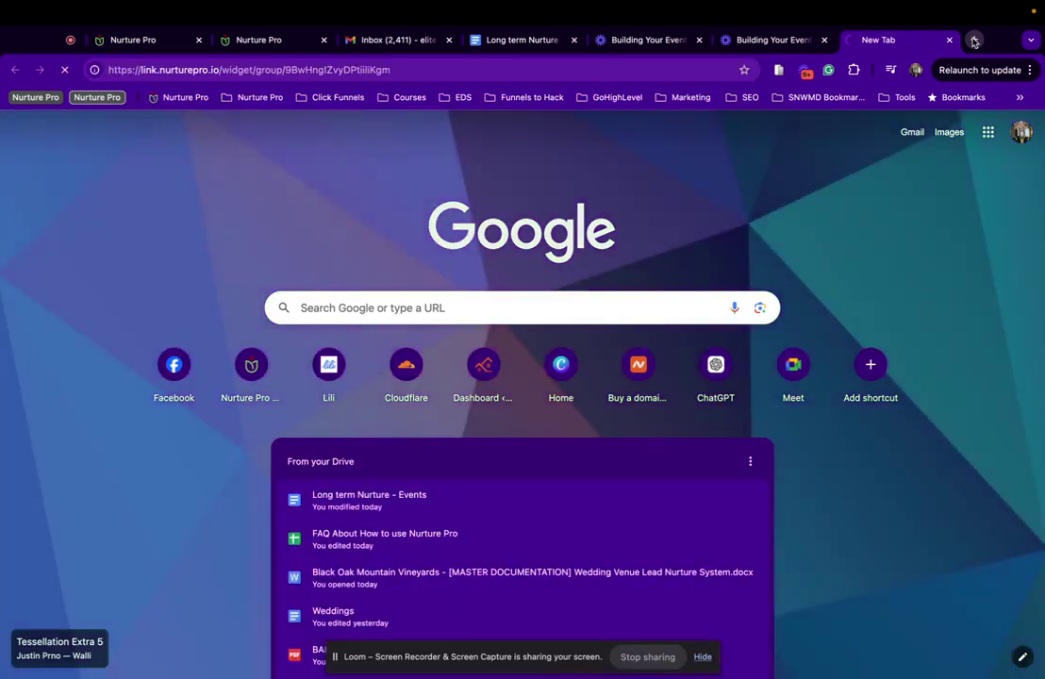
pyautogui.moveTo(880, 46); pyautogui.dragTo(401, 49)
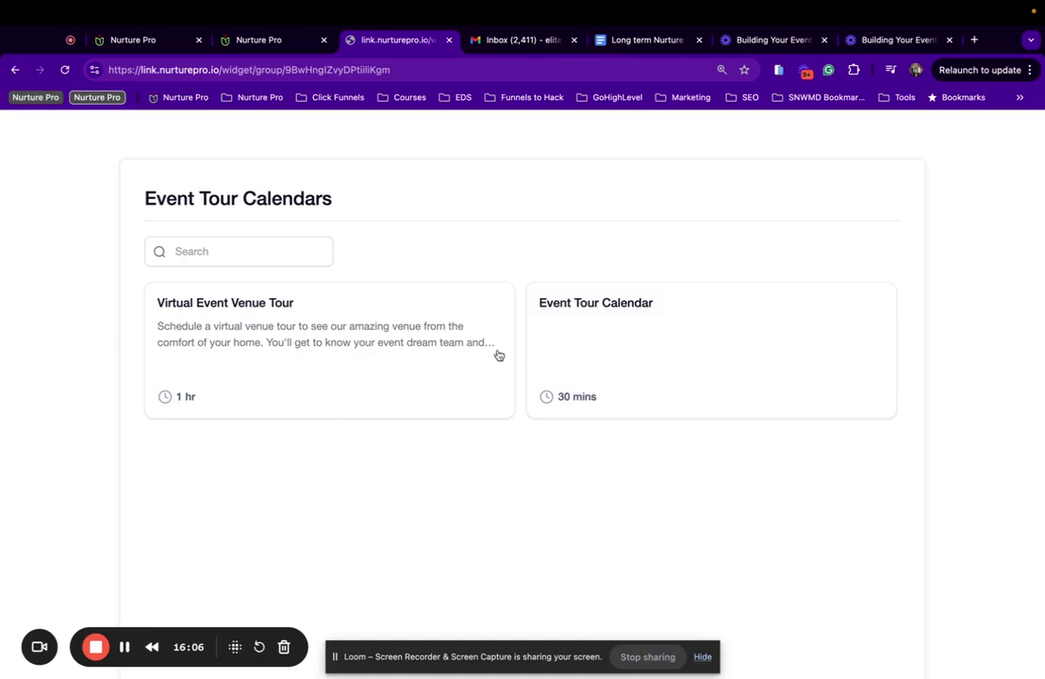
# Step: Preview the Event Tour Calendar's booking page from the group page, go back to the group, and switch to the Opportunities board
pyautogui.click(574, 362)
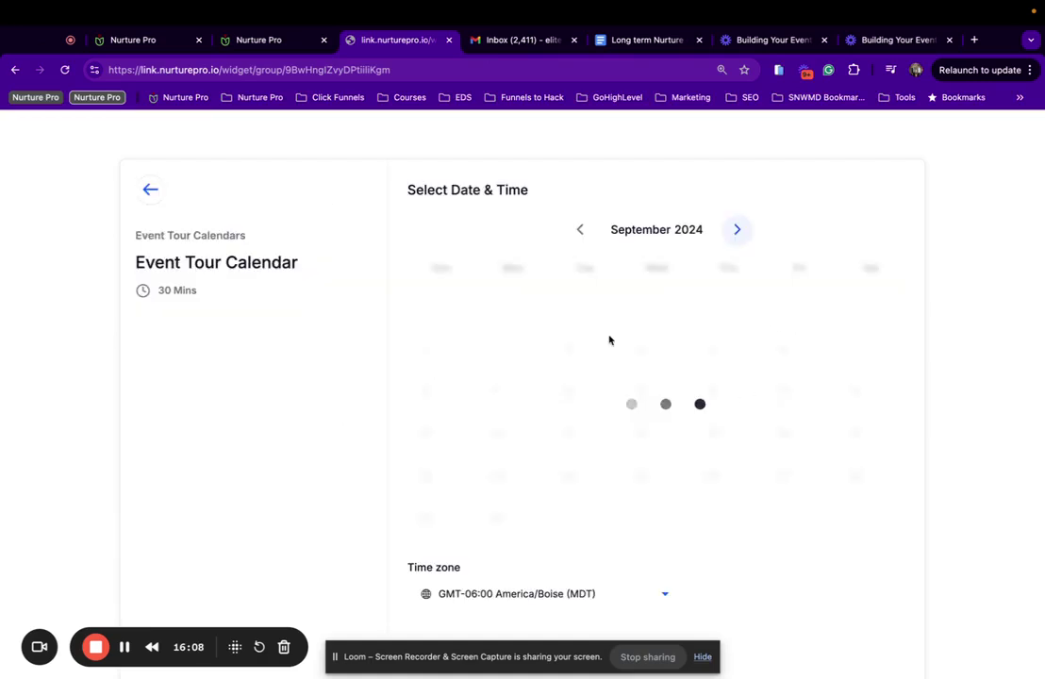
pyautogui.click(152, 191)
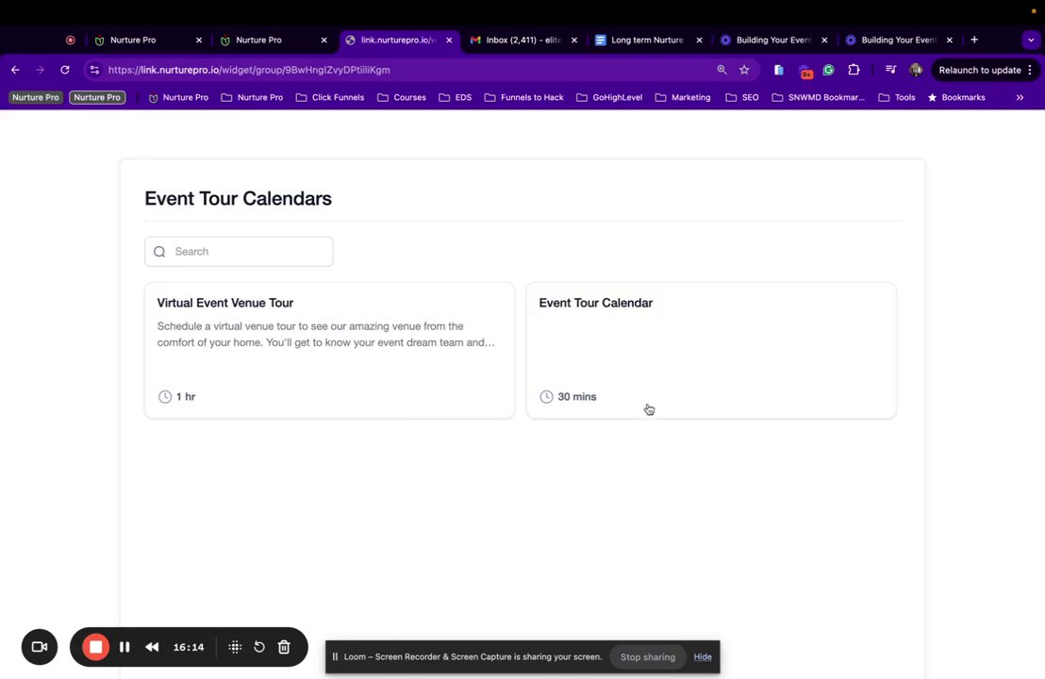
pyautogui.click(264, 39)
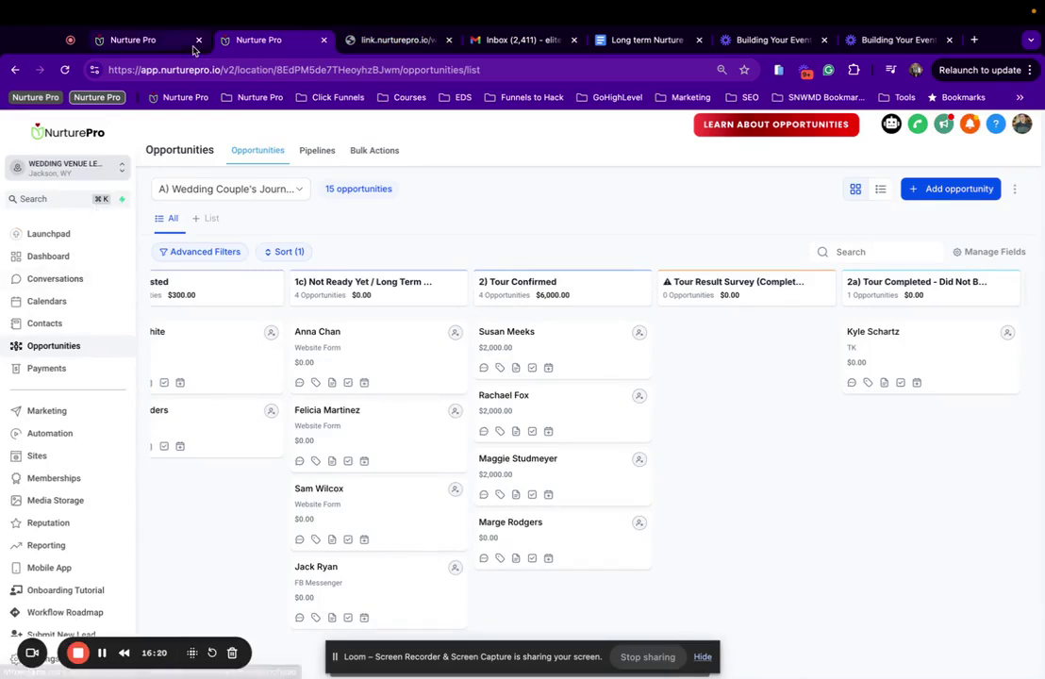
# Step: Return to the calendar settings, list all calendars, copy the Virtual Event Venue Tour calendar's description, and close its editor
pyautogui.click(161, 47)
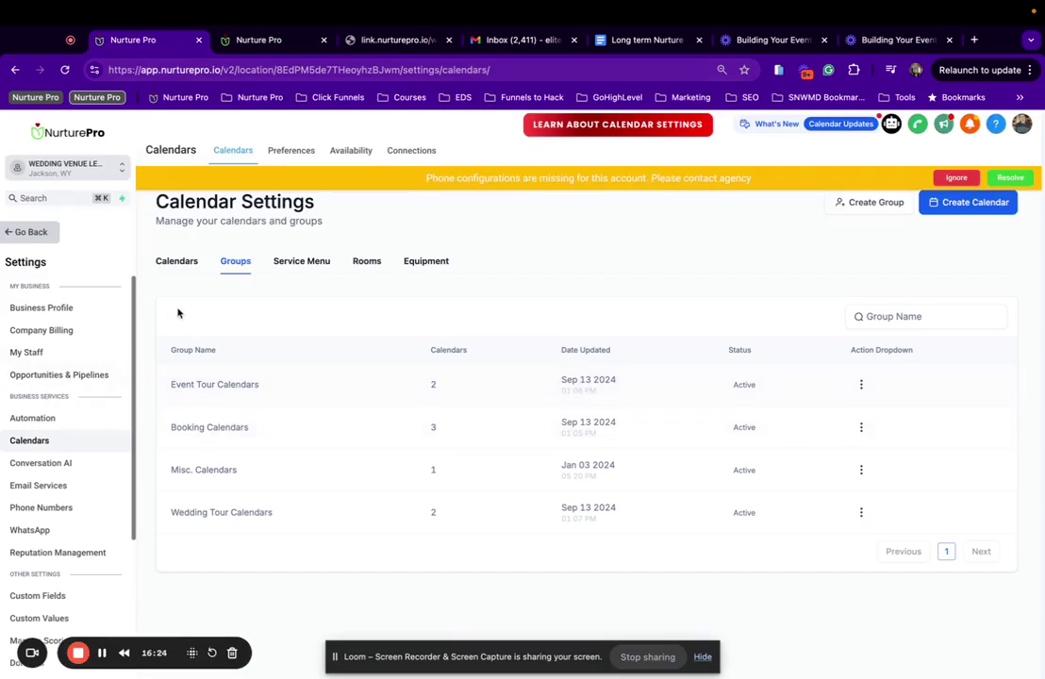
pyautogui.click(179, 264)
pyautogui.scroll(-3, 267, 424)
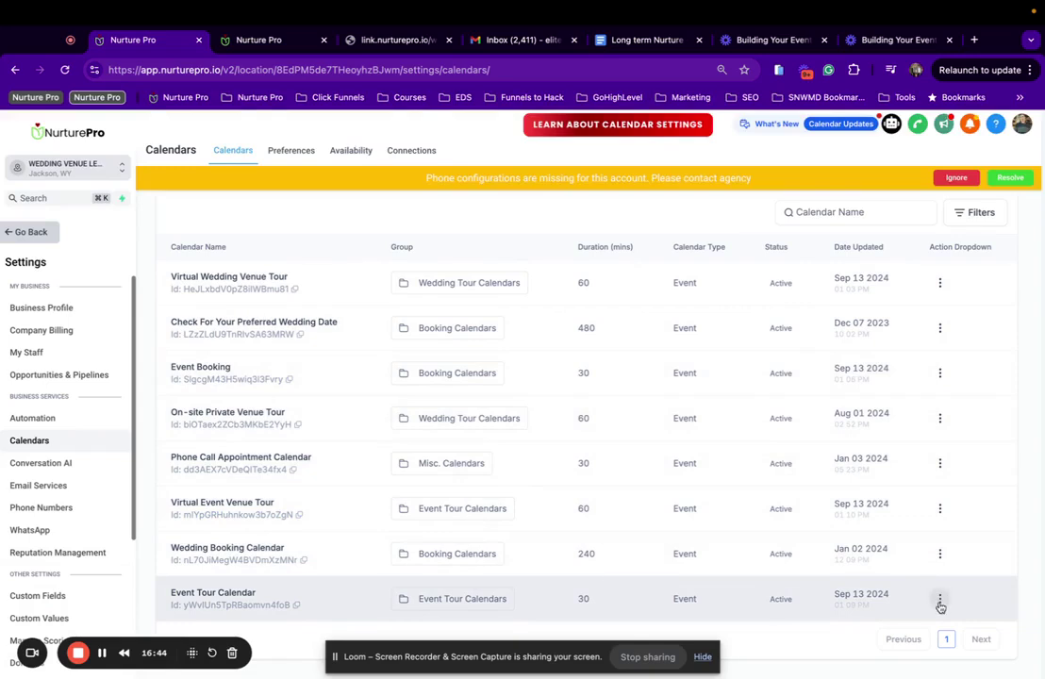
pyautogui.click(939, 598)
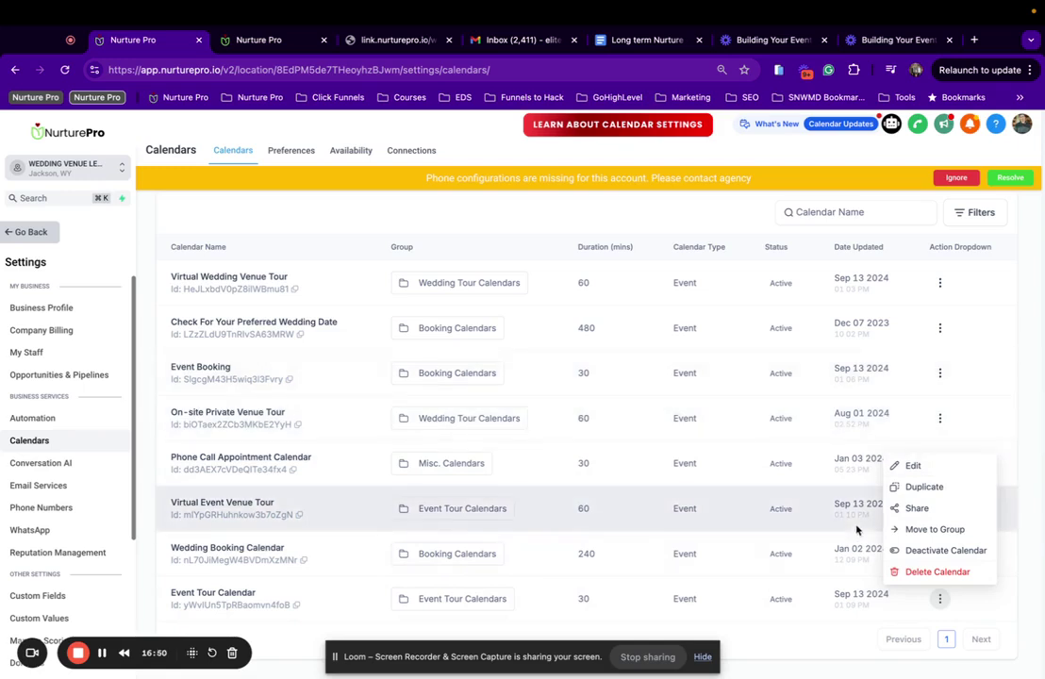
pyautogui.click(940, 514)
pyautogui.click(940, 508)
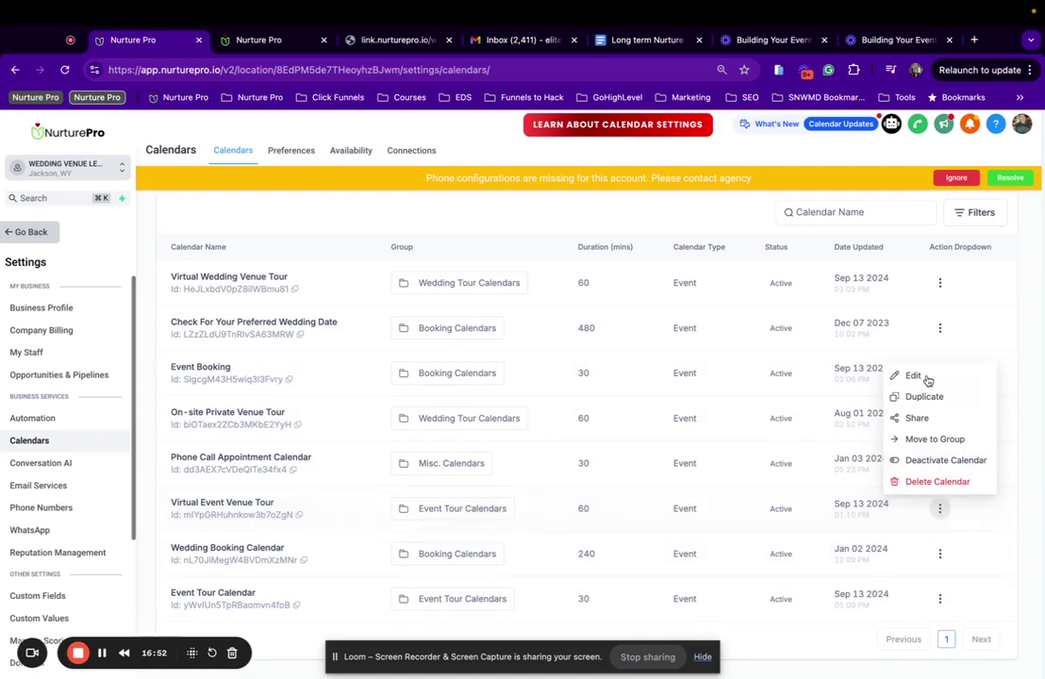
pyautogui.click(915, 375)
pyautogui.scroll(-2, 484, 537)
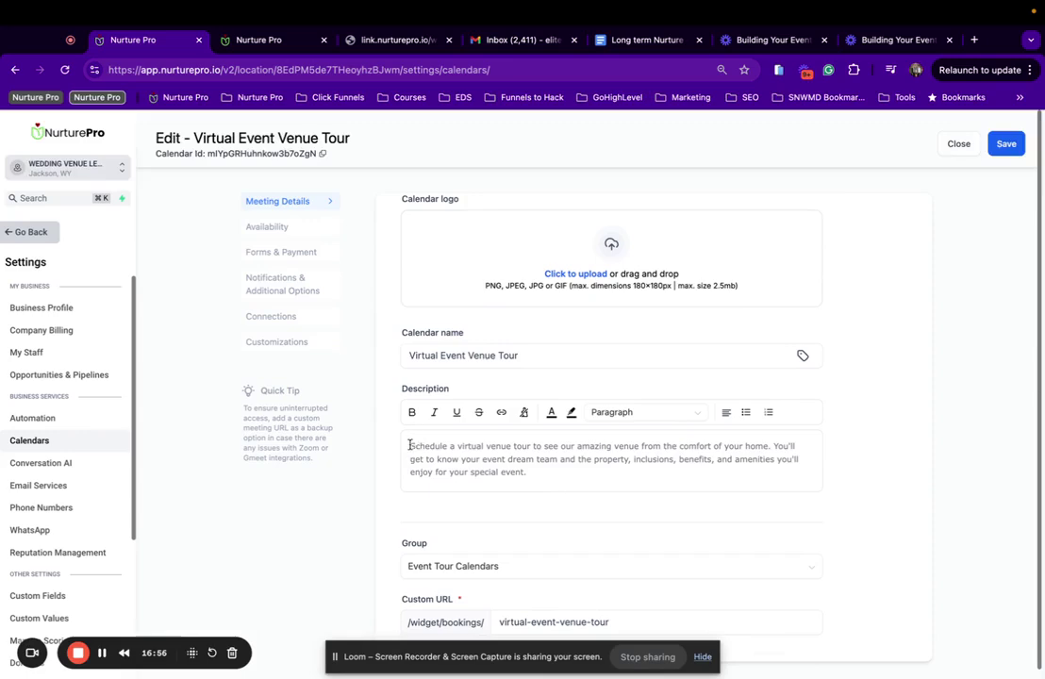
pyautogui.moveTo(409, 446); pyautogui.dragTo(586, 491)
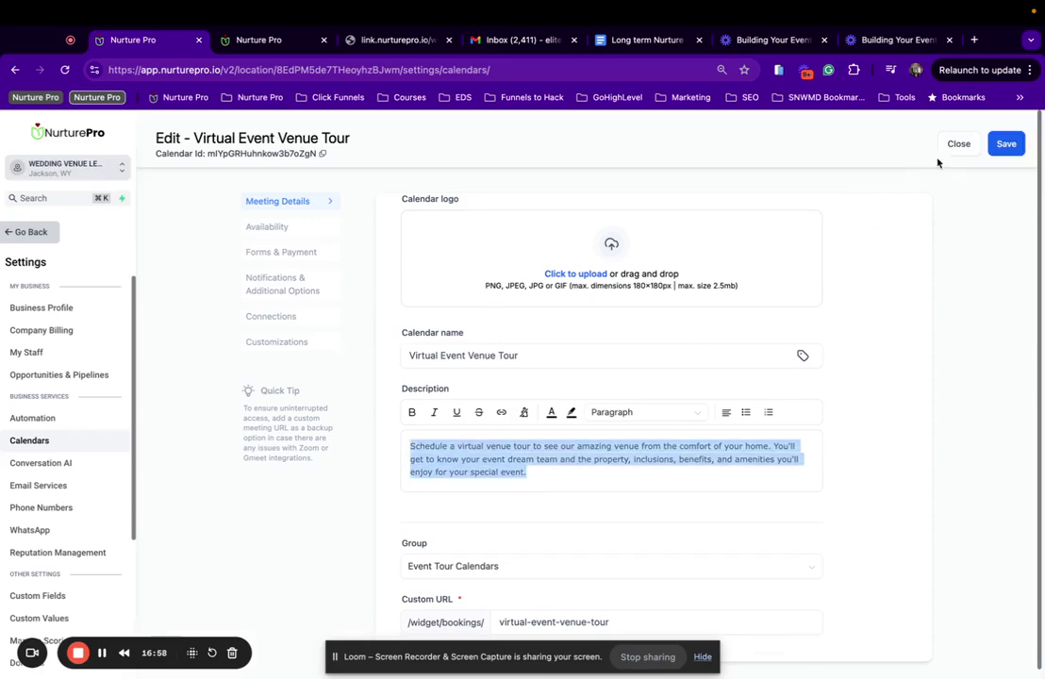
pyautogui.click(958, 144)
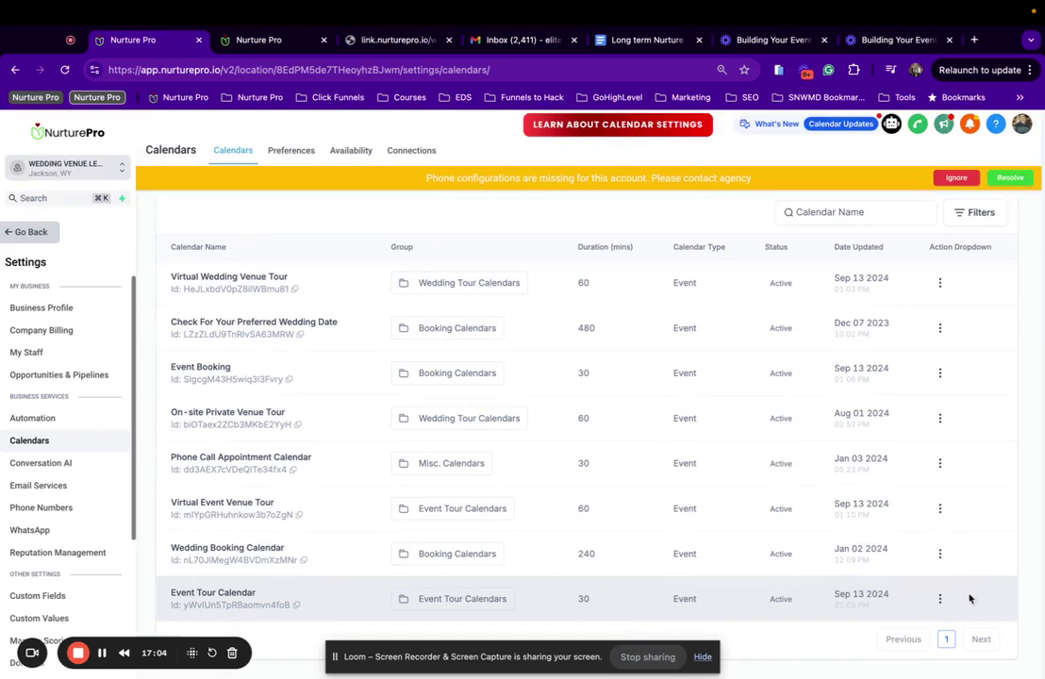
# Step: Paste the copied description into the Event Tour Calendar, replacing "virtual" with "private" and removing "from the comfort of your home"
pyautogui.click(940, 598)
pyautogui.click(903, 464)
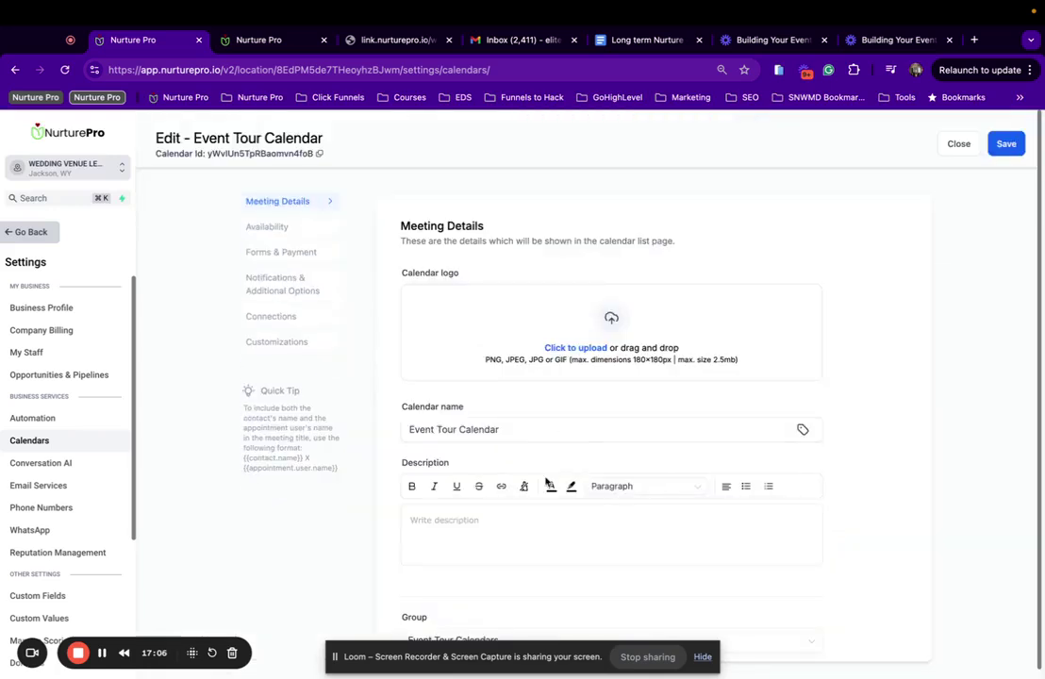
pyautogui.press('super+v')
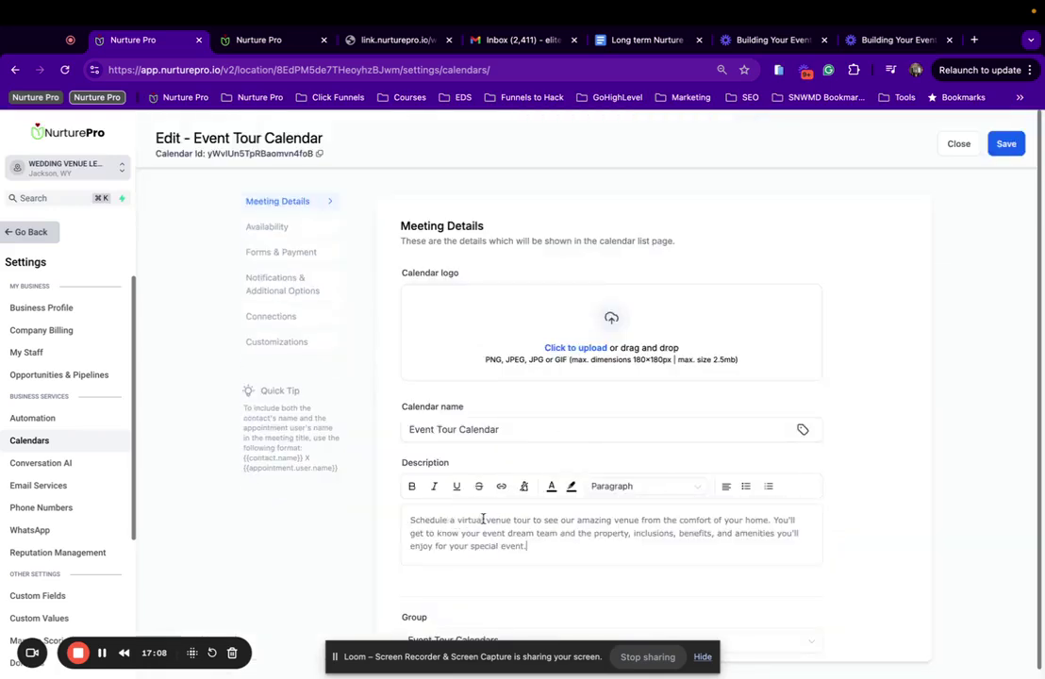
pyautogui.moveTo(485, 520); pyautogui.dragTo(457, 520)
pyautogui.write('private')
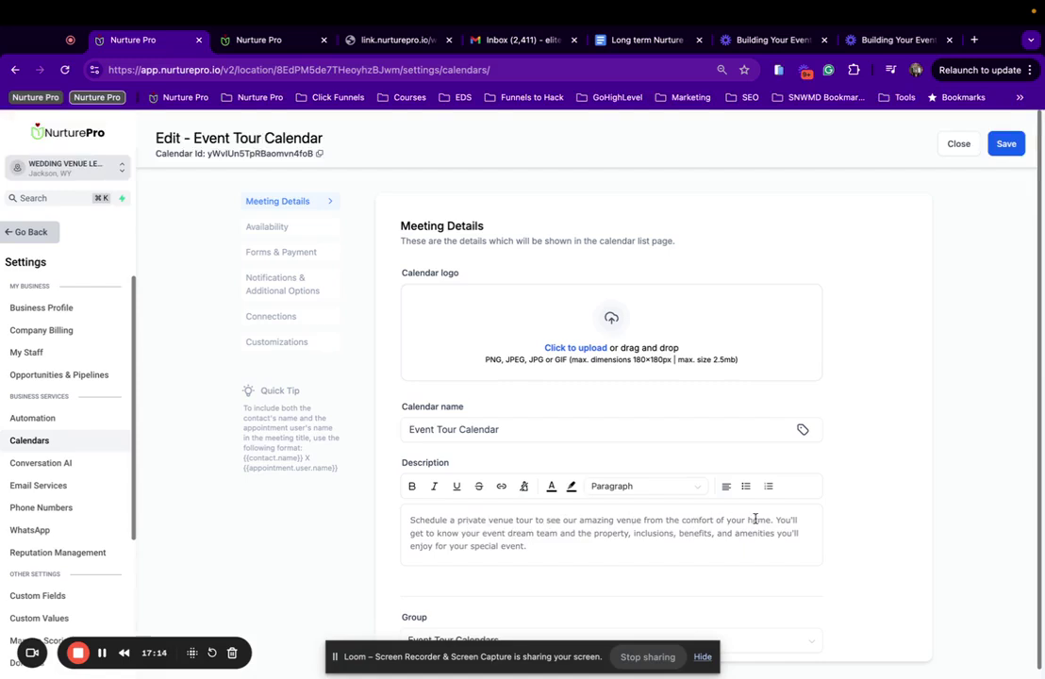
pyautogui.moveTo(770, 521); pyautogui.dragTo(646, 522)
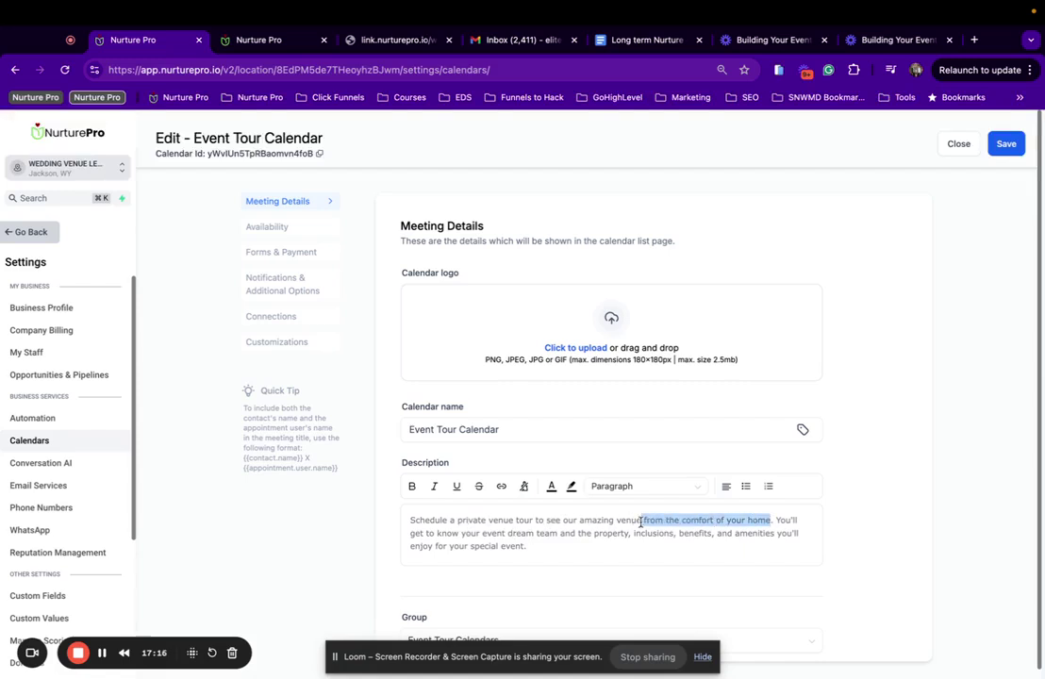
pyautogui.press('BackSpace')
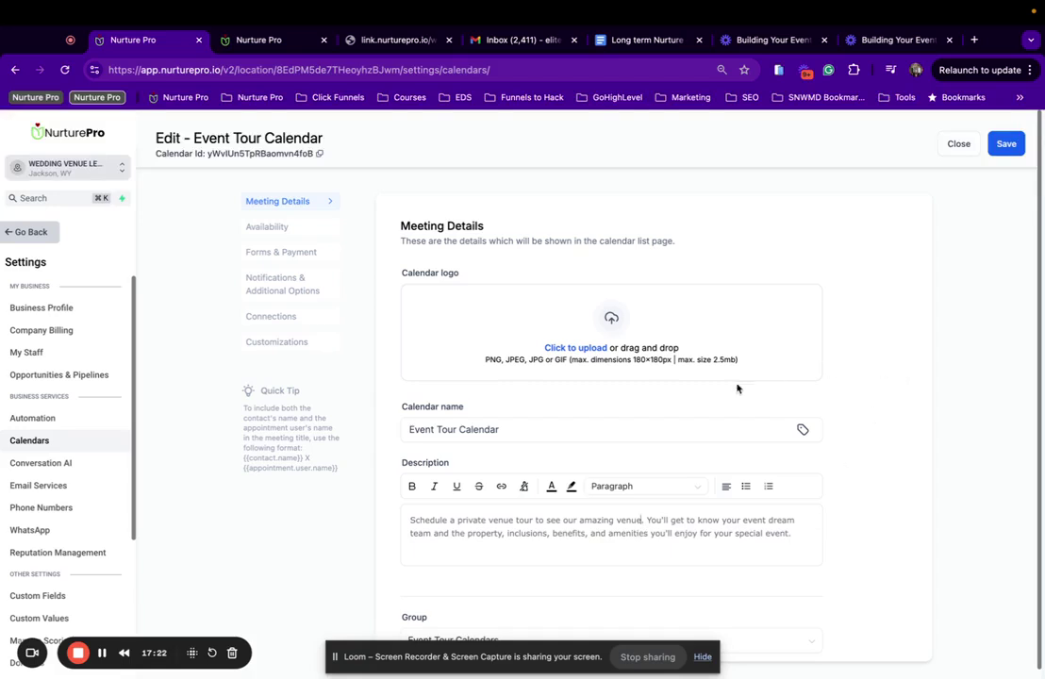
# Step: Save the Event Tour Calendar and view the public Event Tour Calendars group page in its open tab
pyautogui.scroll(-4, 734, 390)
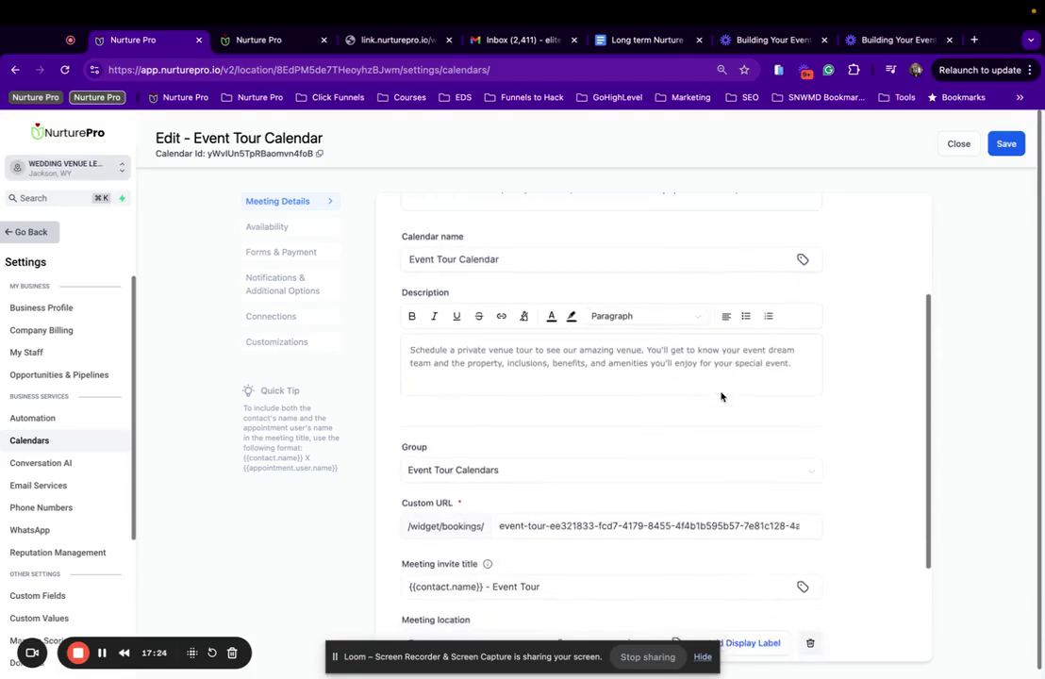
pyautogui.scroll(-2, 722, 396)
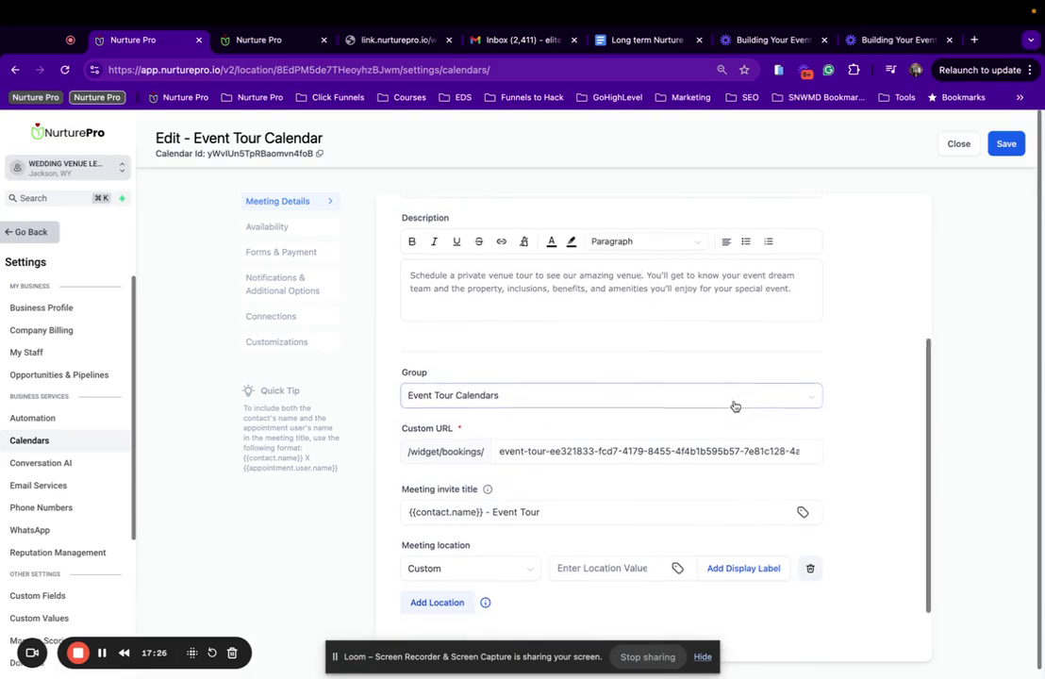
pyautogui.scroll(-1, 735, 406)
pyautogui.click(1005, 144)
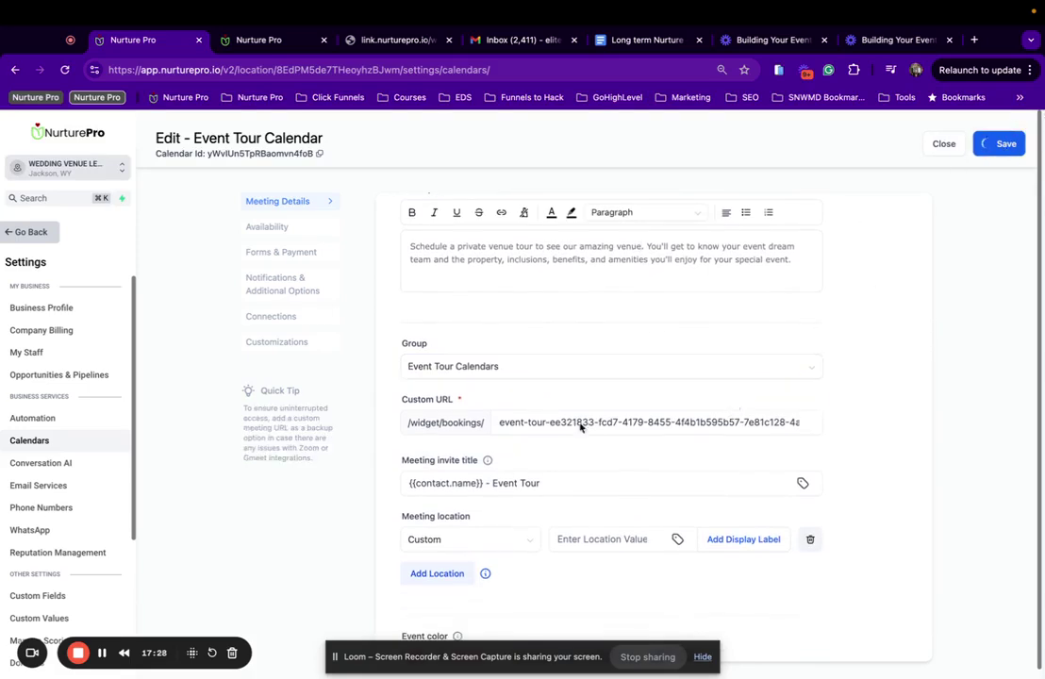
pyautogui.scroll(5, 455, 559)
pyautogui.scroll(2, 604, 482)
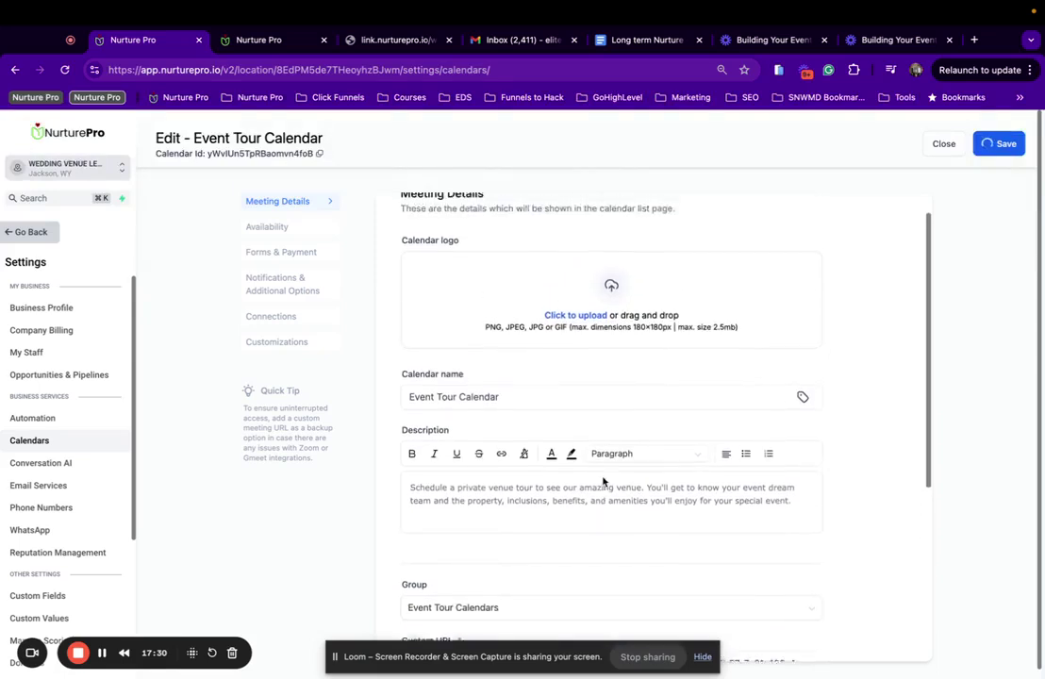
pyautogui.click(394, 43)
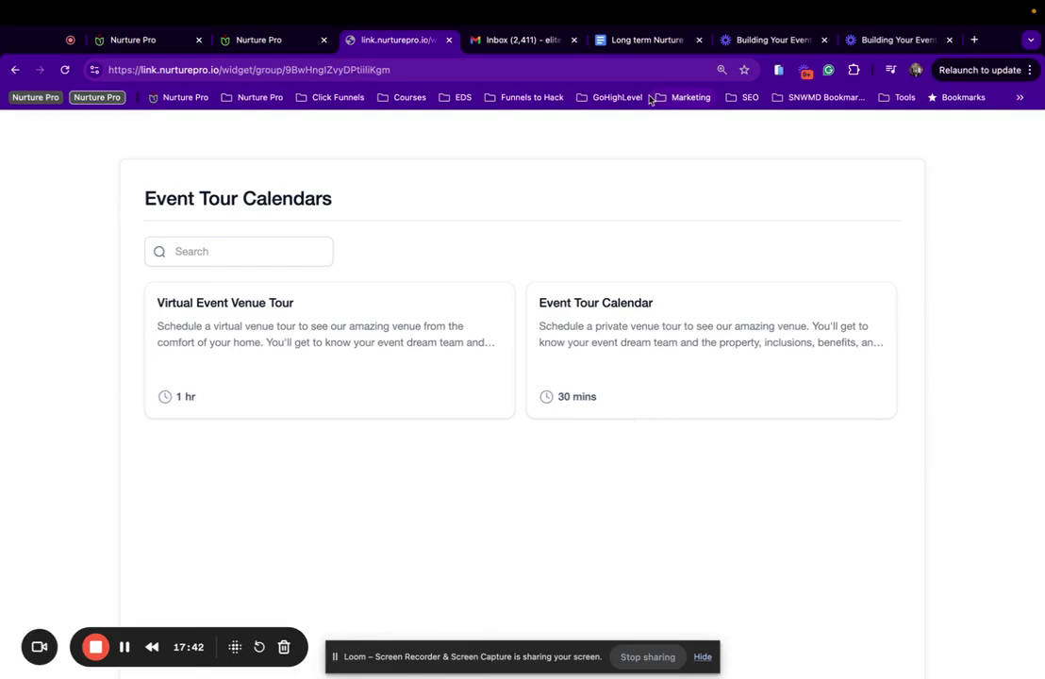
# Step: Open legacyfarmstn.com in a new browser tab and look through its home page
pyautogui.click(973, 41)
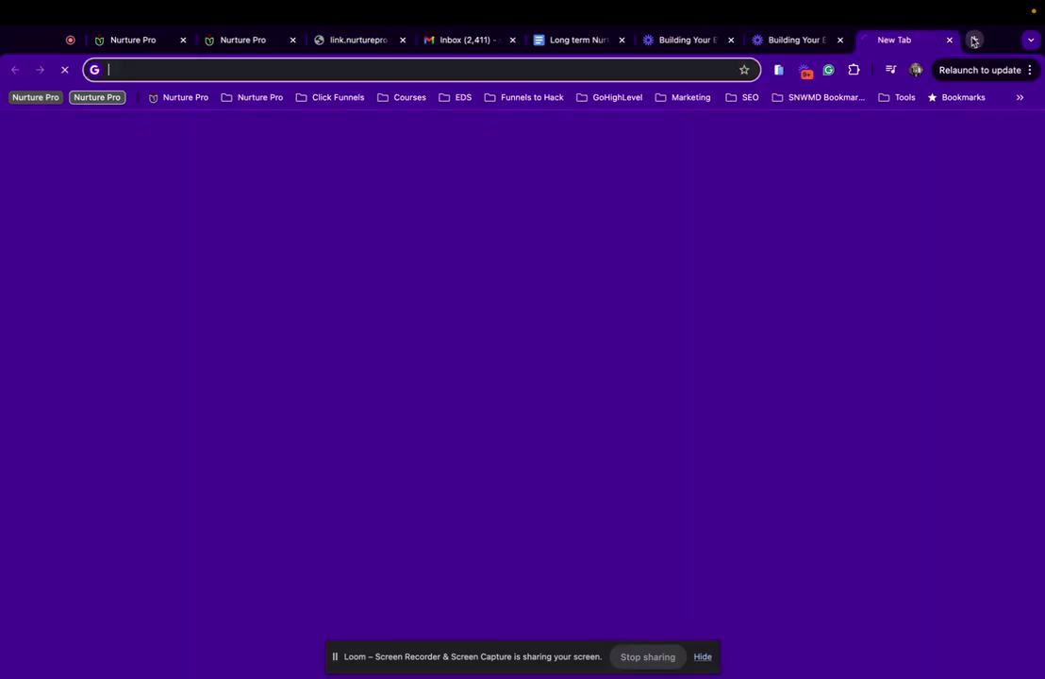
pyautogui.write('legc')
pyautogui.press('BackSpace')
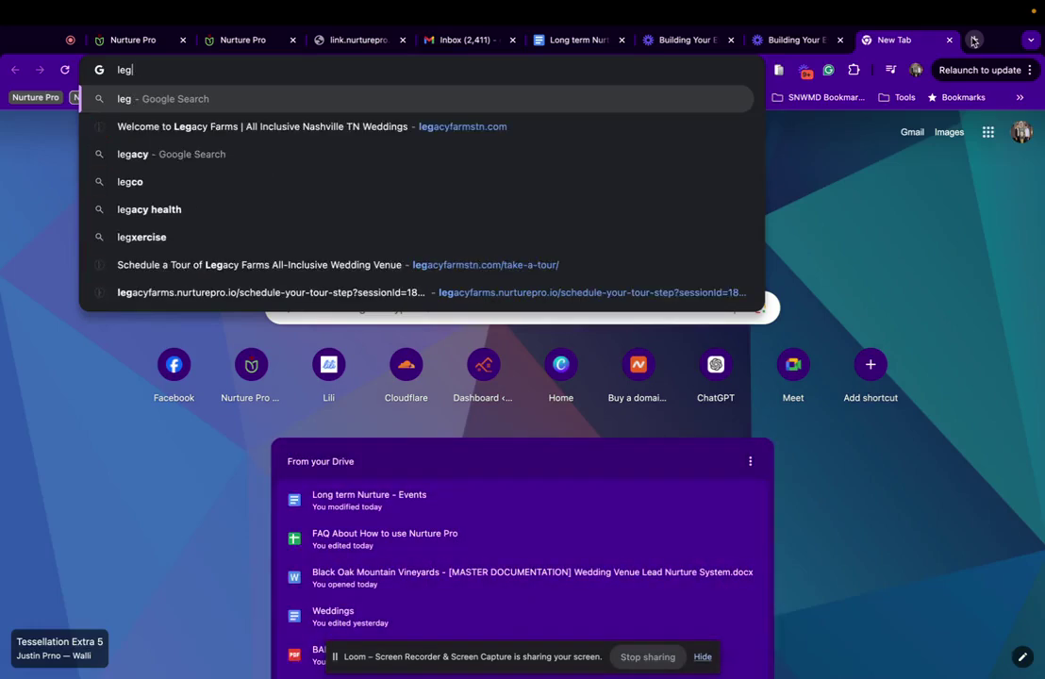
pyautogui.write('acy')
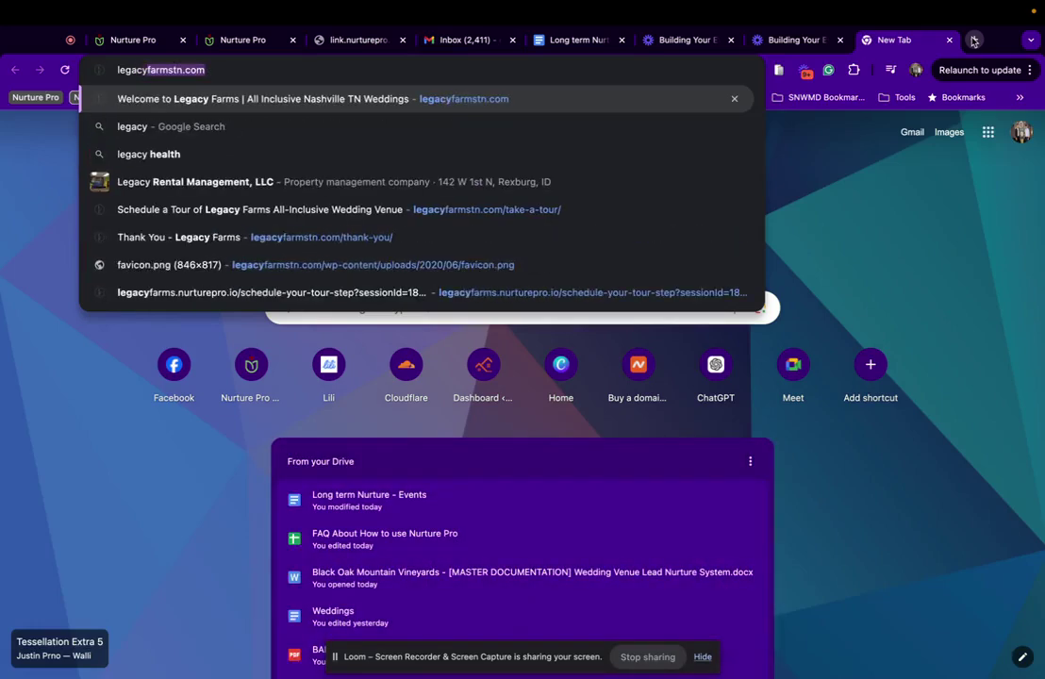
pyautogui.press('Return')
pyautogui.scroll(-10, 646, 329)
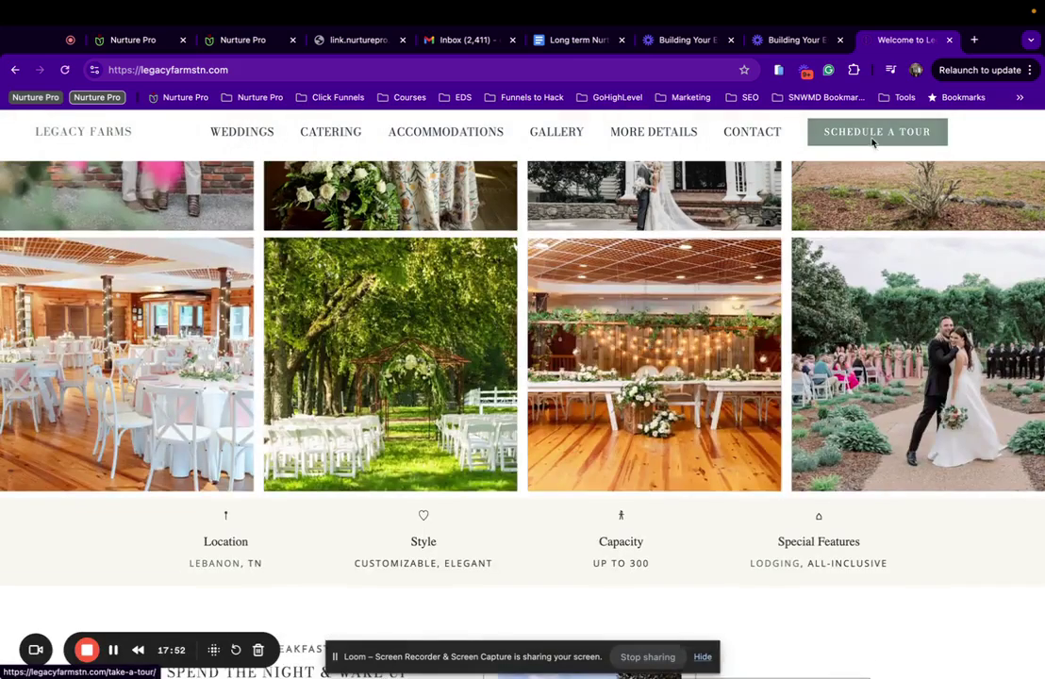
pyautogui.scroll(-15, 271, 480)
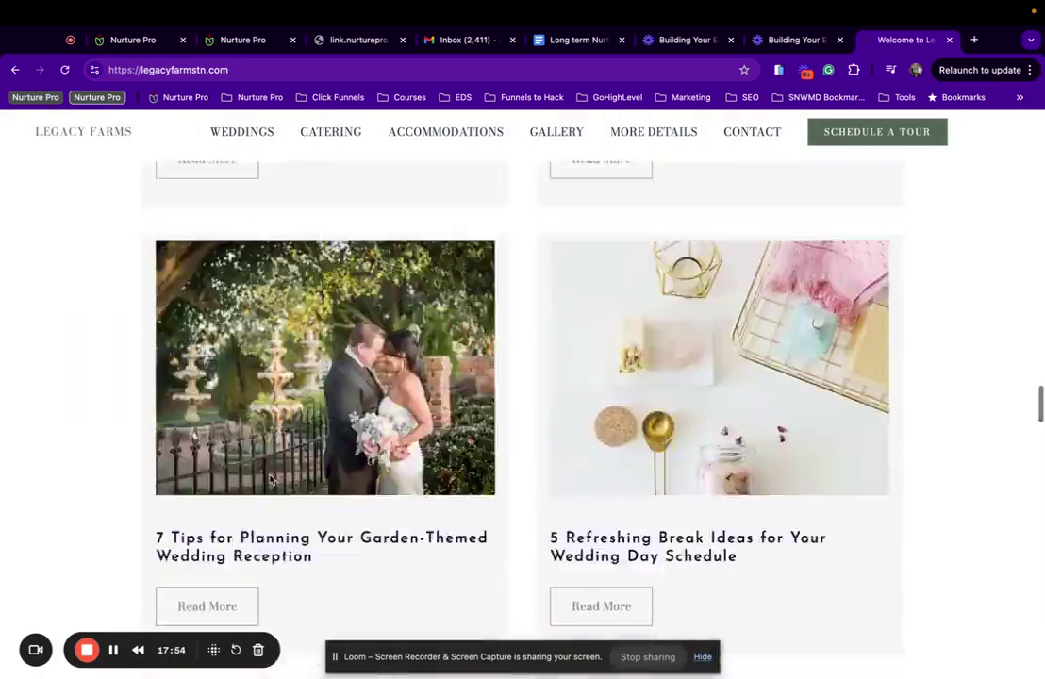
pyautogui.scroll(-10, 268, 481)
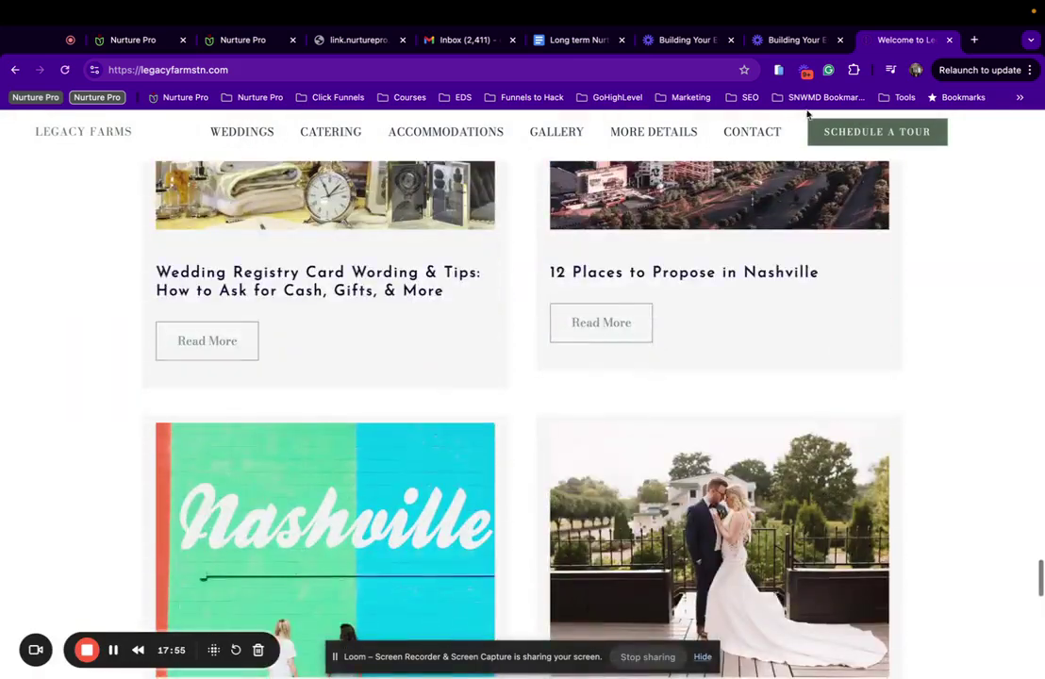
# Step: Open the Legacy Farms Schedule a Tour page and examine its embedded group of venue tour calendars
pyautogui.click(857, 138)
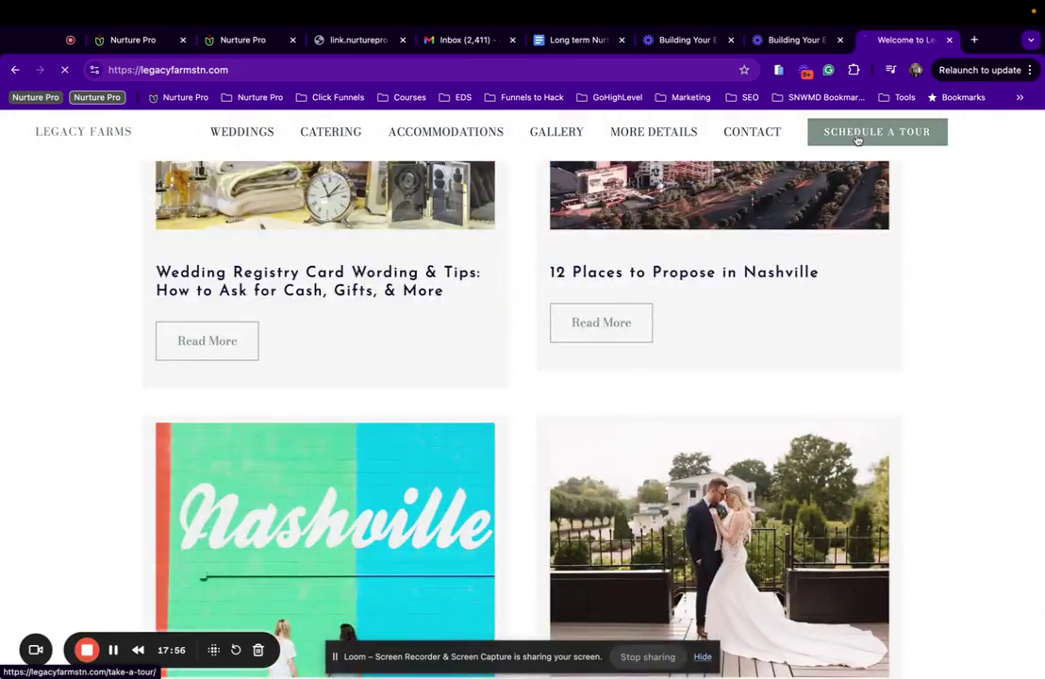
pyautogui.scroll(-6, 306, 408)
pyautogui.scroll(3, 305, 408)
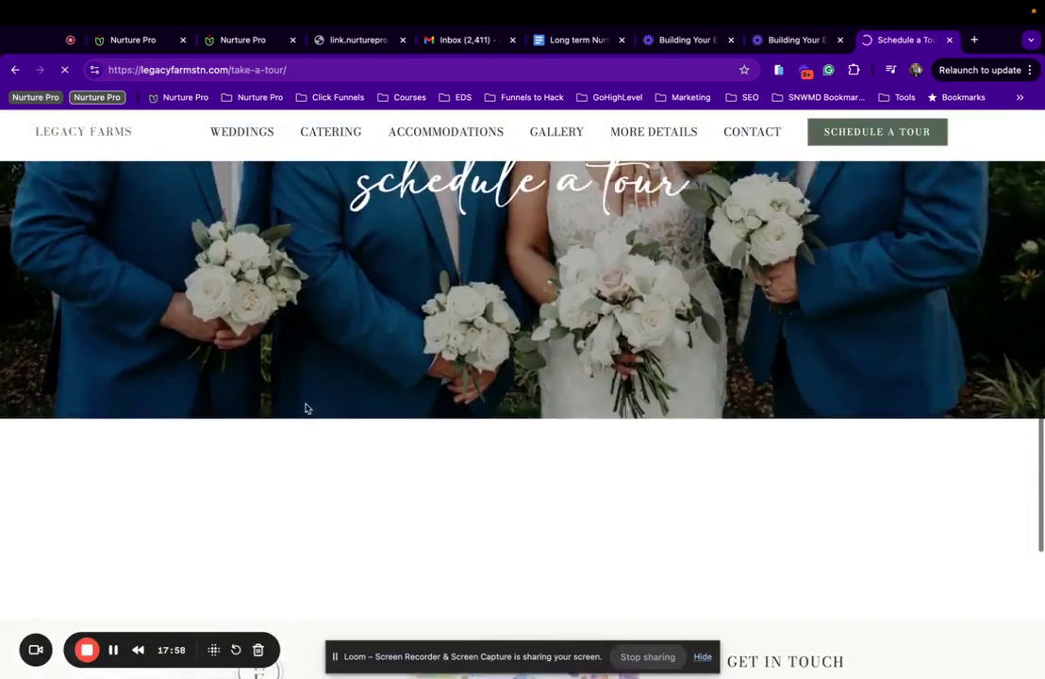
pyautogui.scroll(-5, 306, 408)
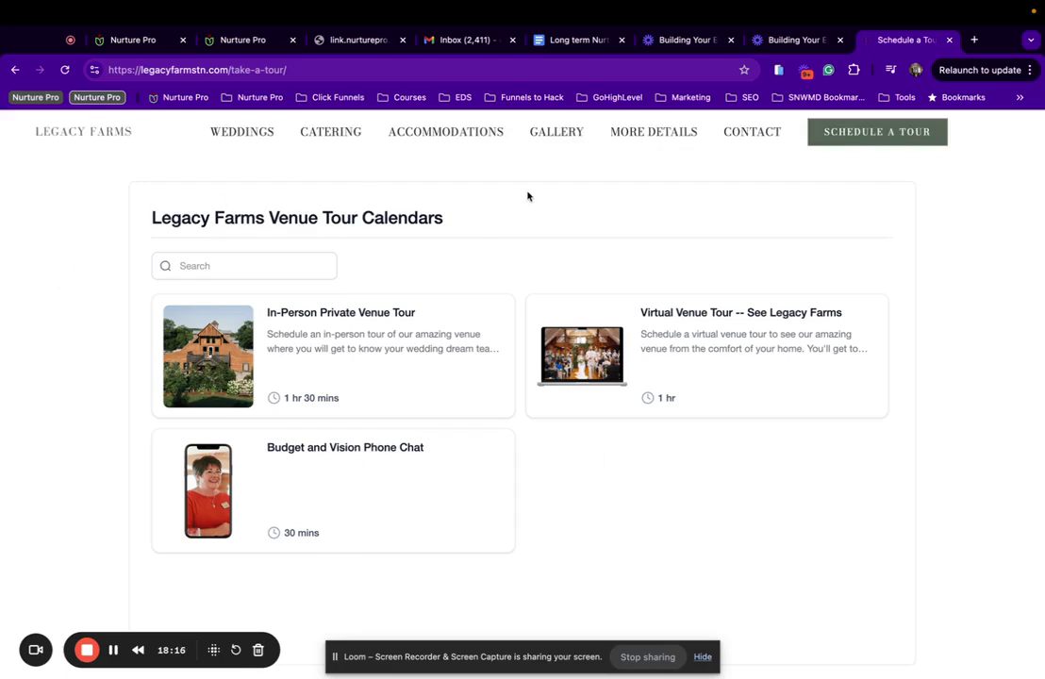
pyautogui.moveTo(461, 174); pyautogui.dragTo(475, 247)
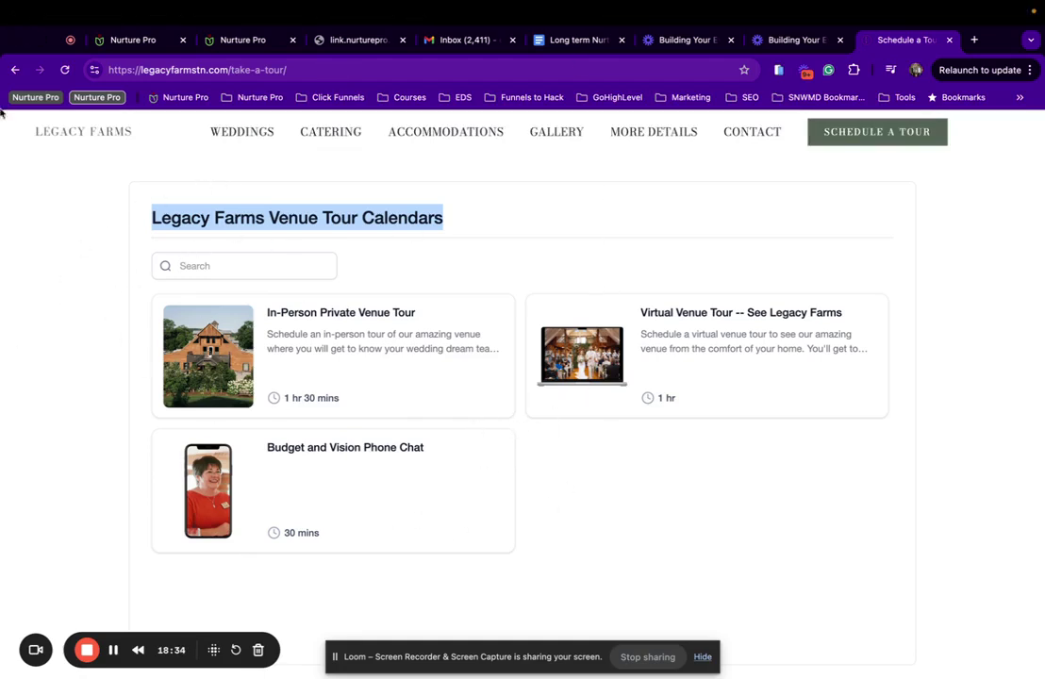
# Step: Switch back to Nurture Pro and open the "Nurture Pro - Event Booking Funnel" folder in the automation workflow list
pyautogui.click(133, 39)
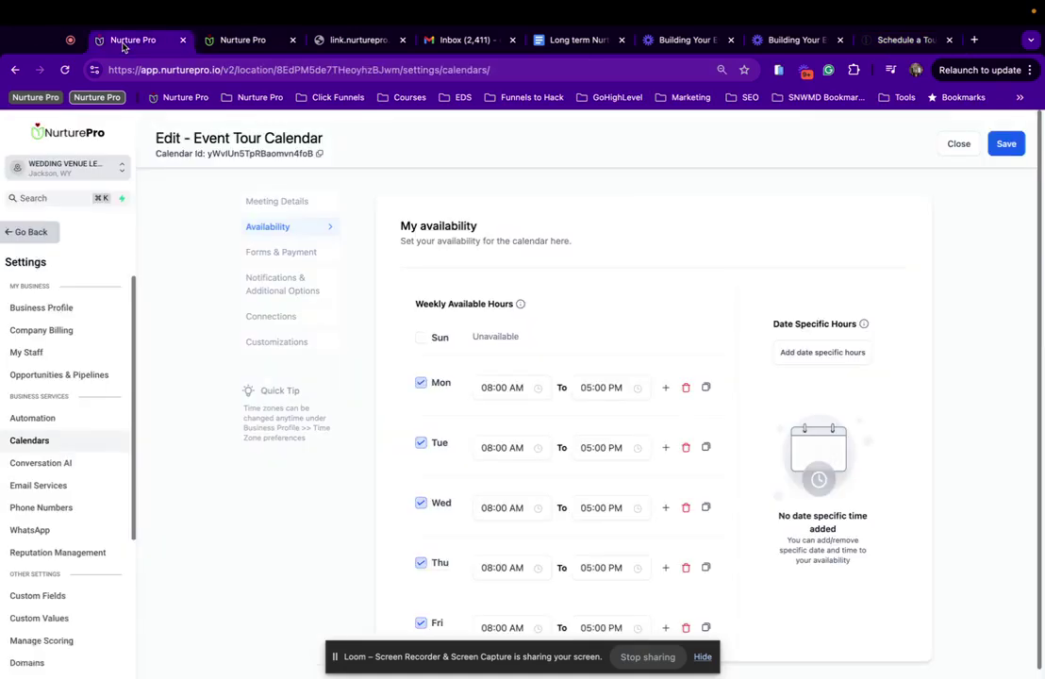
pyautogui.click(215, 47)
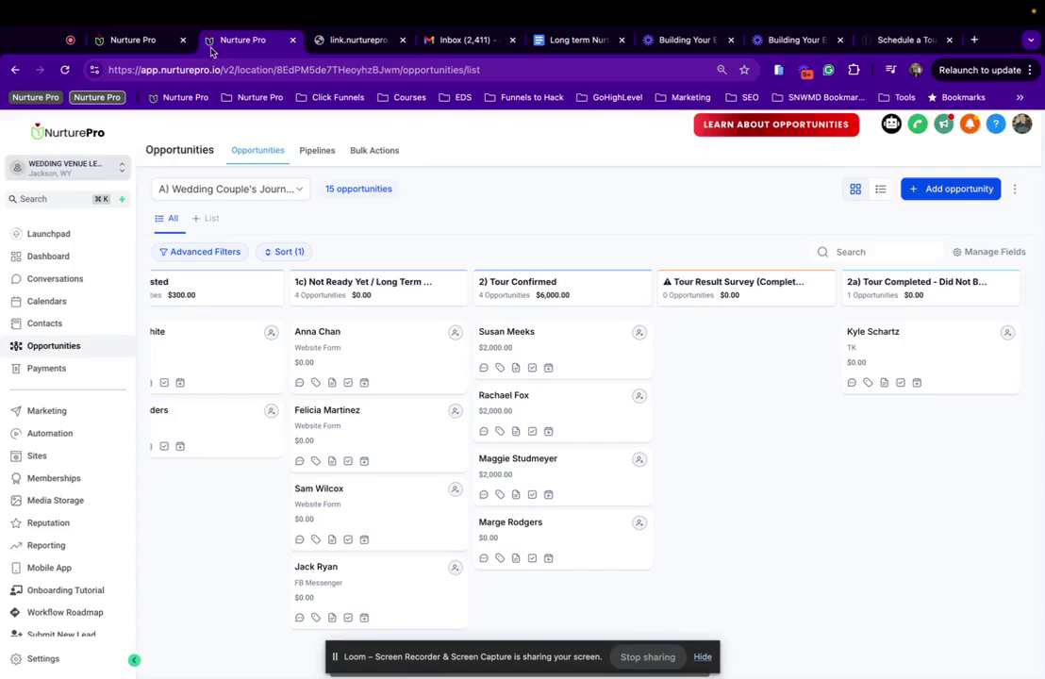
pyautogui.click(148, 45)
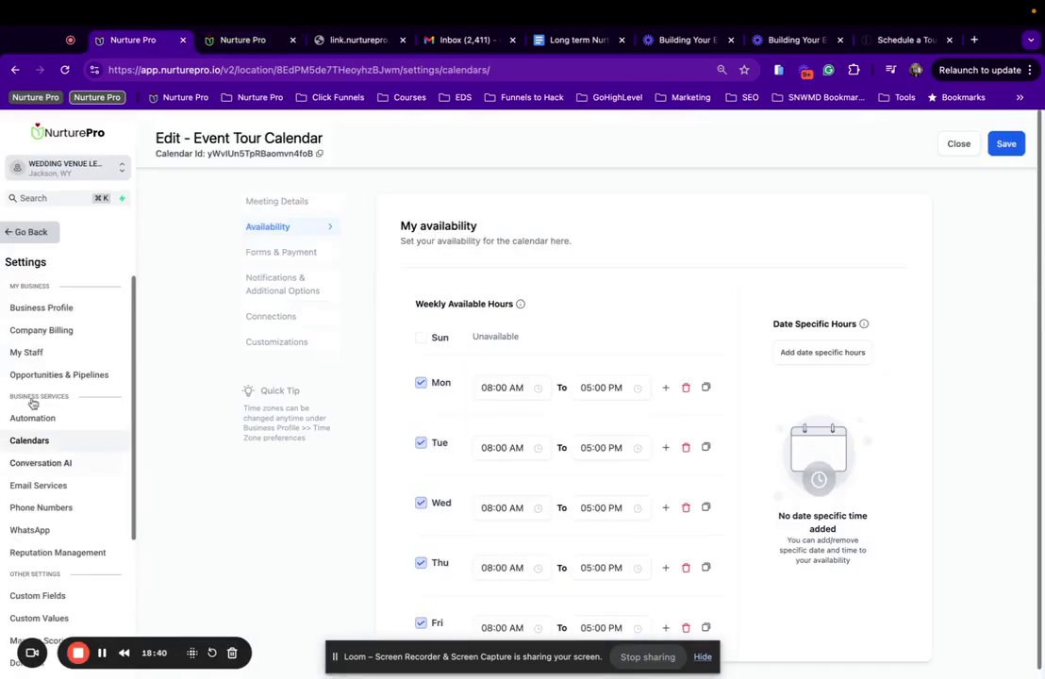
pyautogui.click(36, 440)
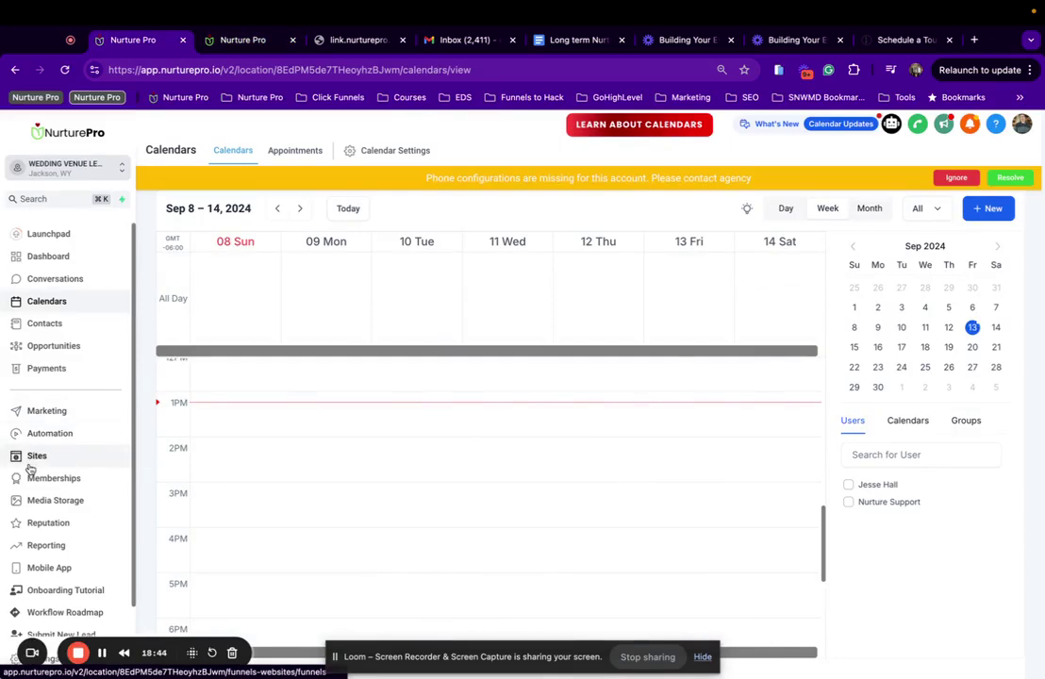
pyautogui.click(30, 467)
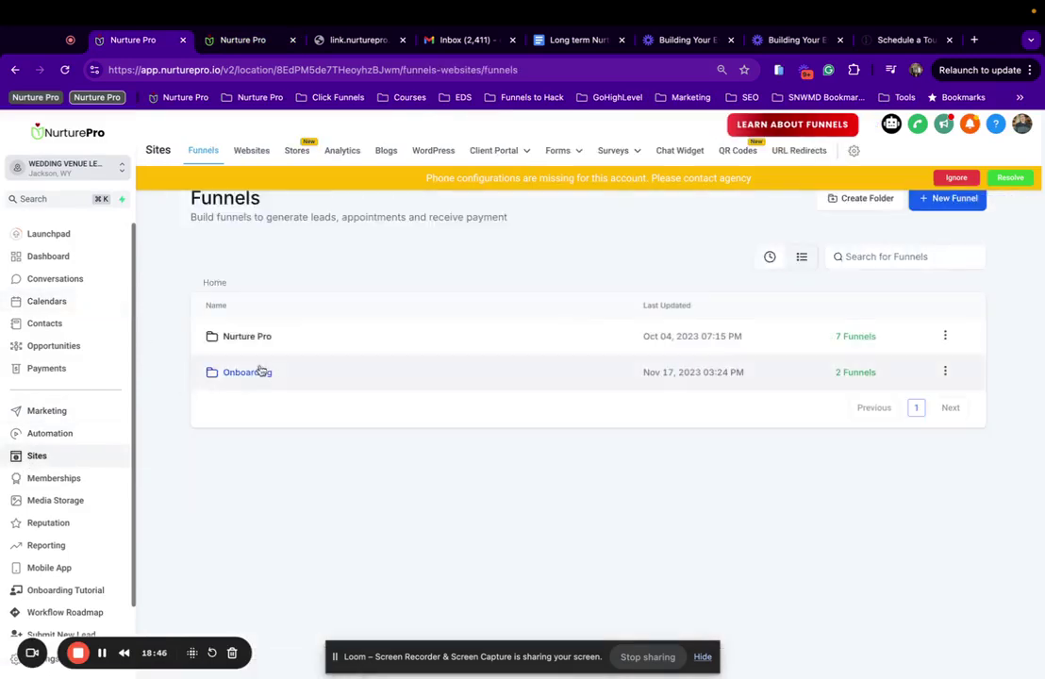
pyautogui.click(264, 343)
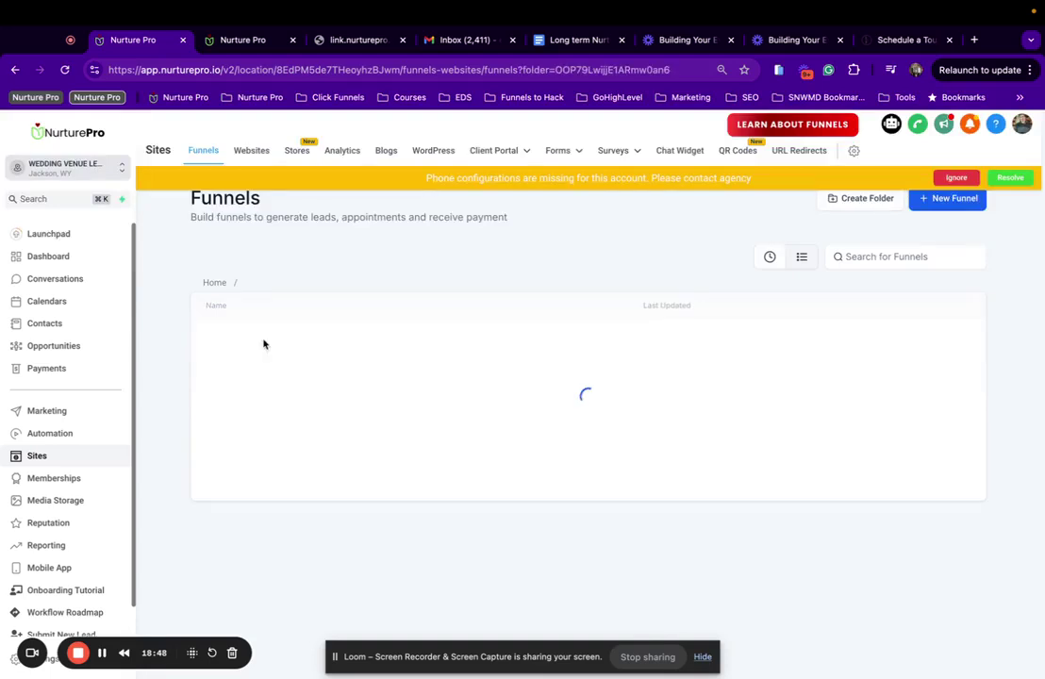
pyautogui.click(49, 434)
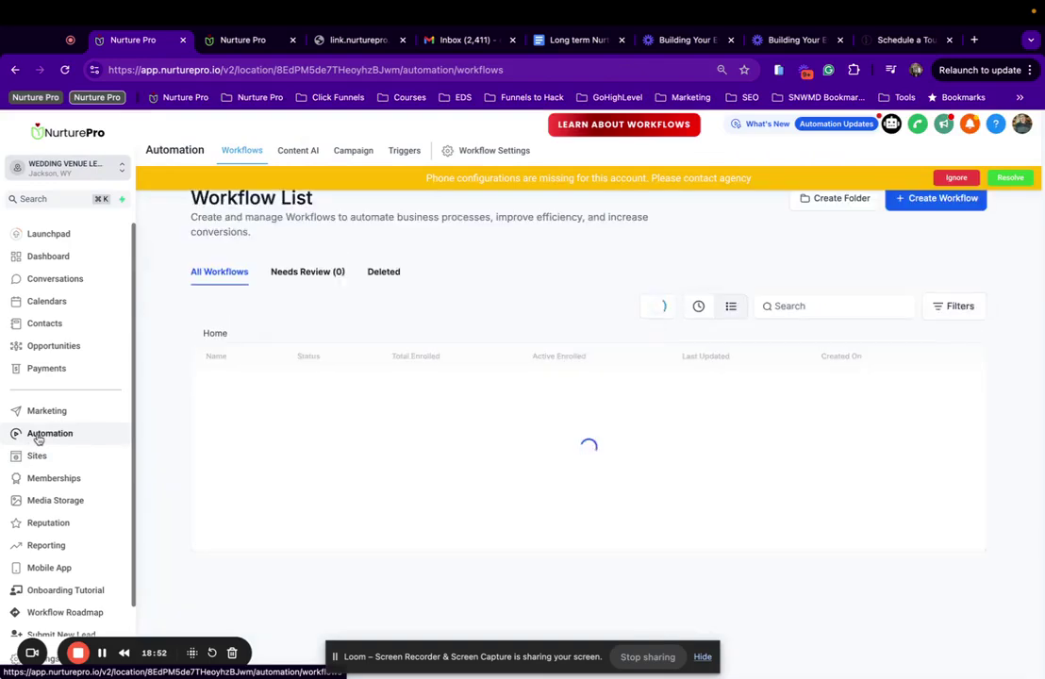
pyautogui.click(266, 391)
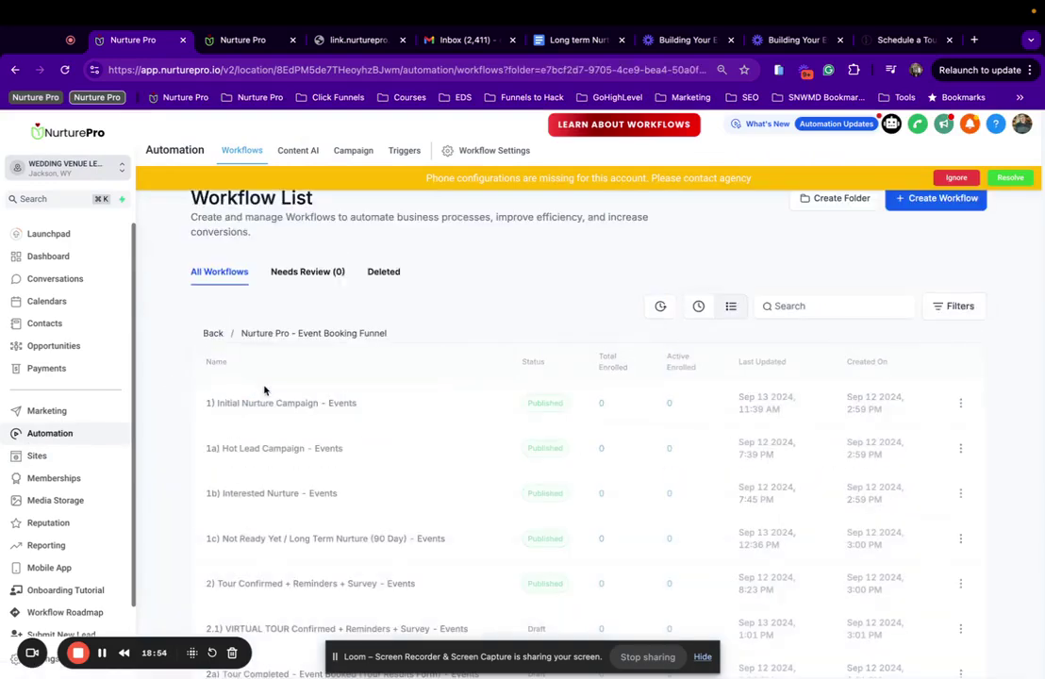
# Step: Open the workflow "2.1) VIRTUAL TOUR Confirmed + Reminders + Survey - Events" and its "Tour Status - Confirmed" trigger
pyautogui.scroll(-5, 268, 415)
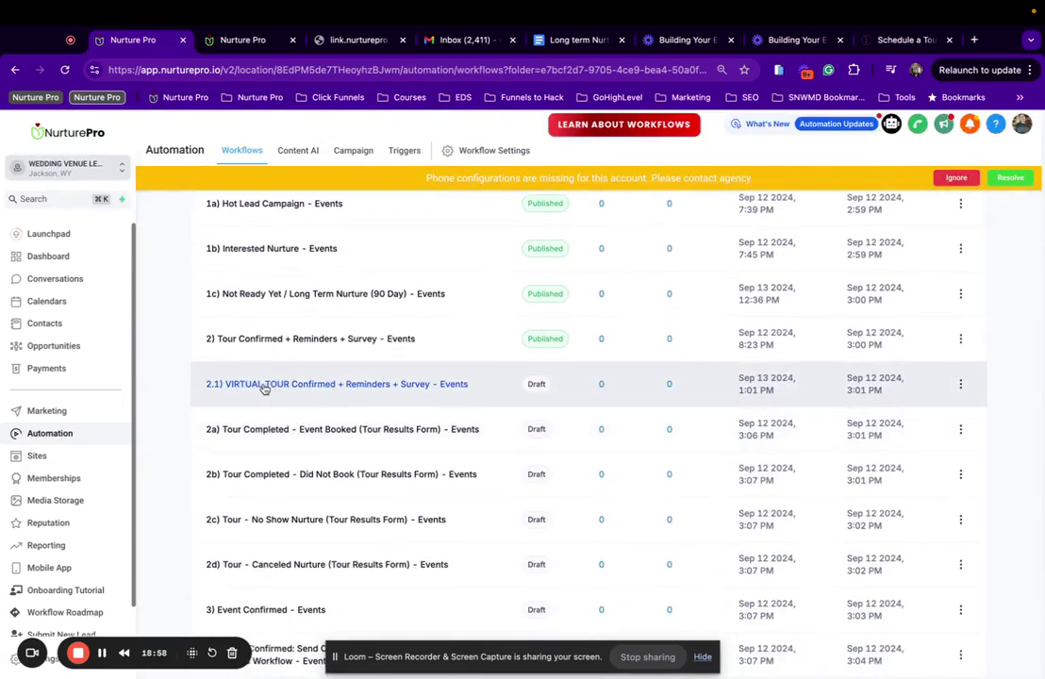
pyautogui.click(265, 386)
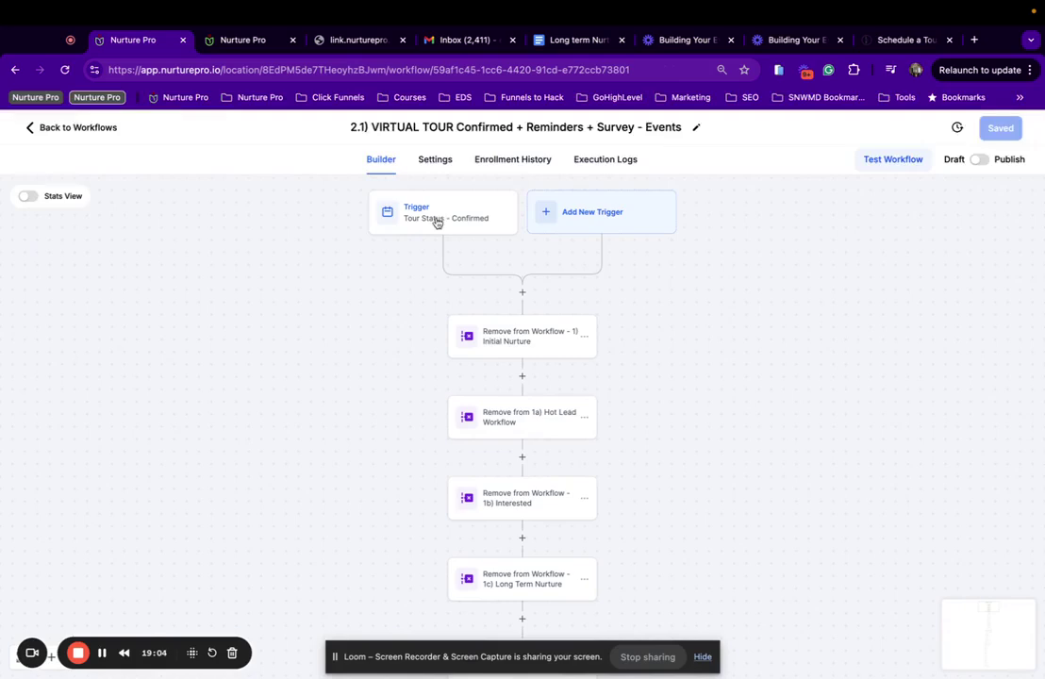
pyautogui.click(436, 220)
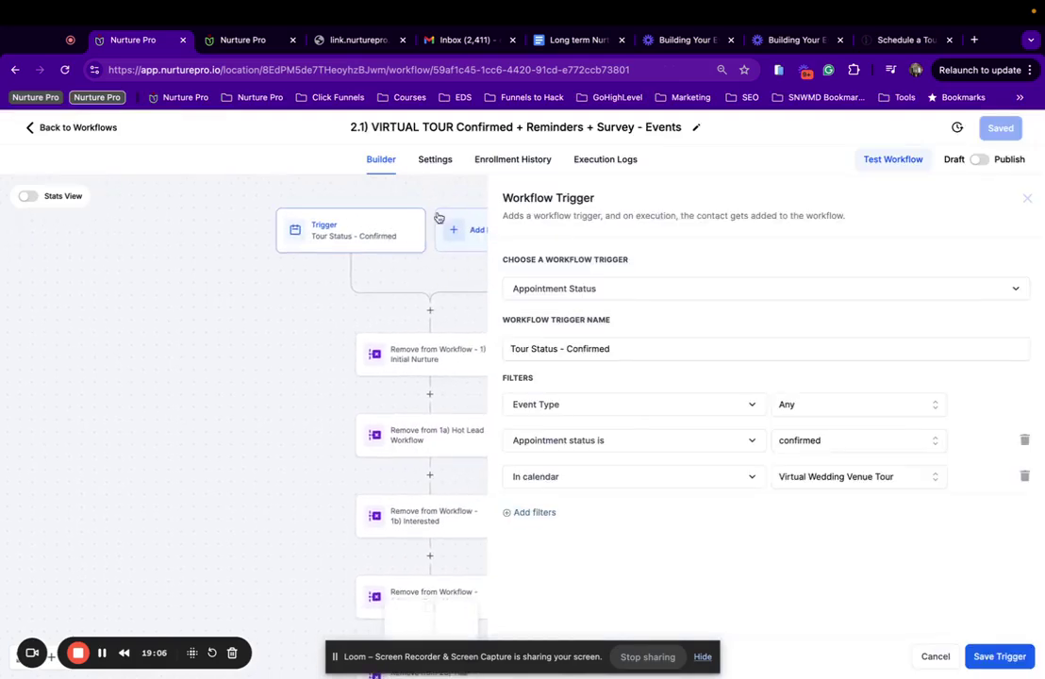
# Step: Set the trigger's calendar filter to Virtual Event Venue Tour and save both the trigger and the workflow
pyautogui.click(848, 479)
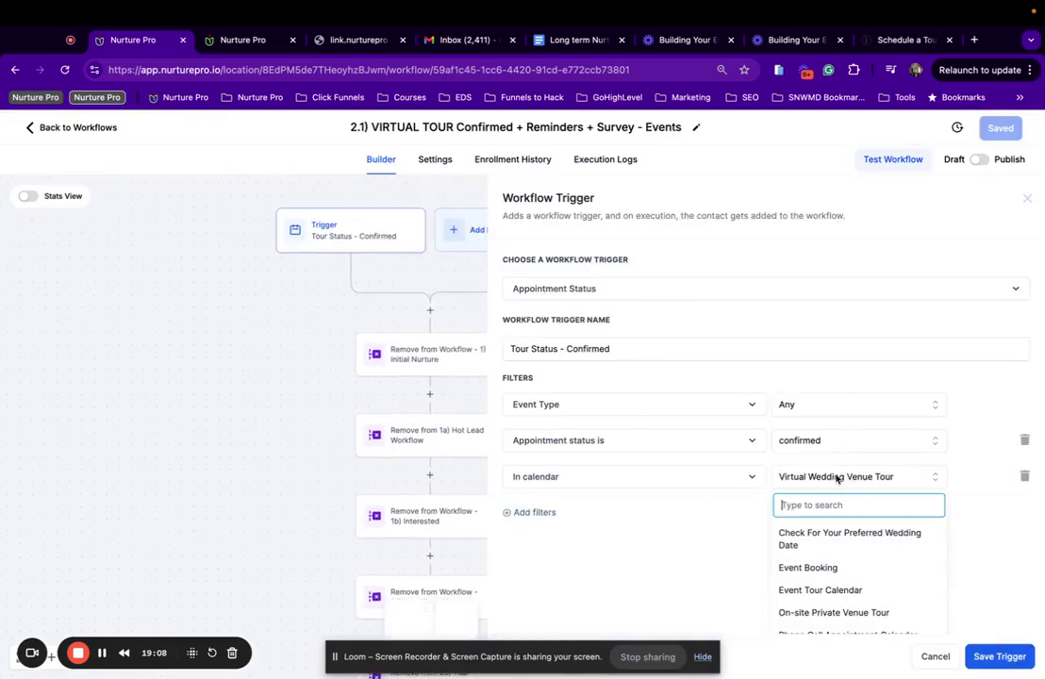
pyautogui.scroll(-2, 846, 482)
pyautogui.scroll(-2, 846, 538)
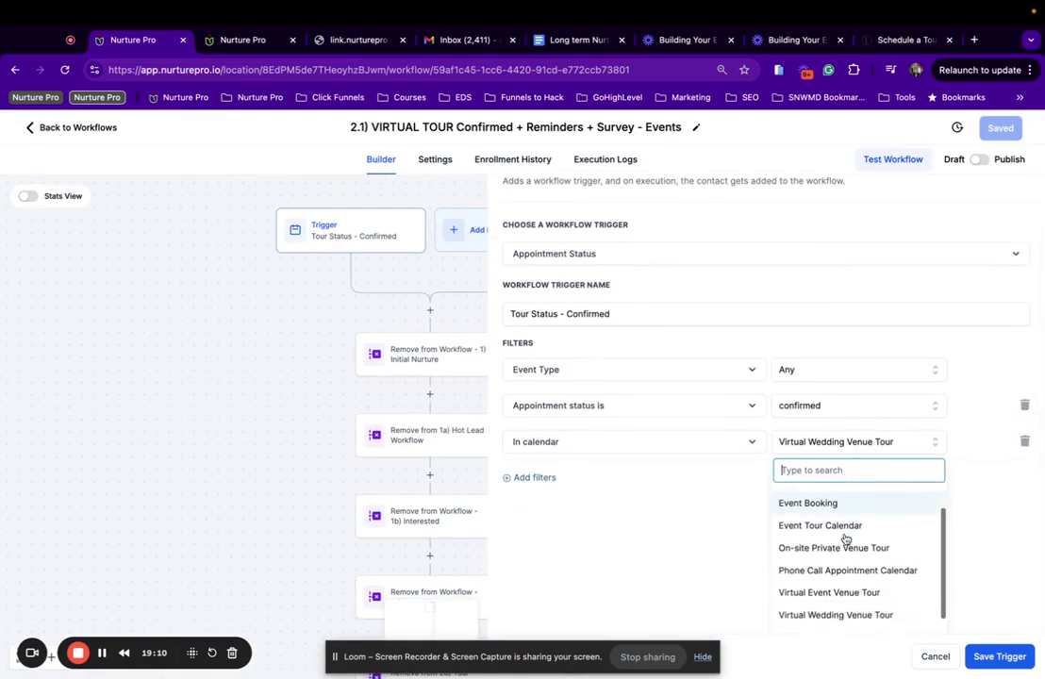
pyautogui.click(844, 573)
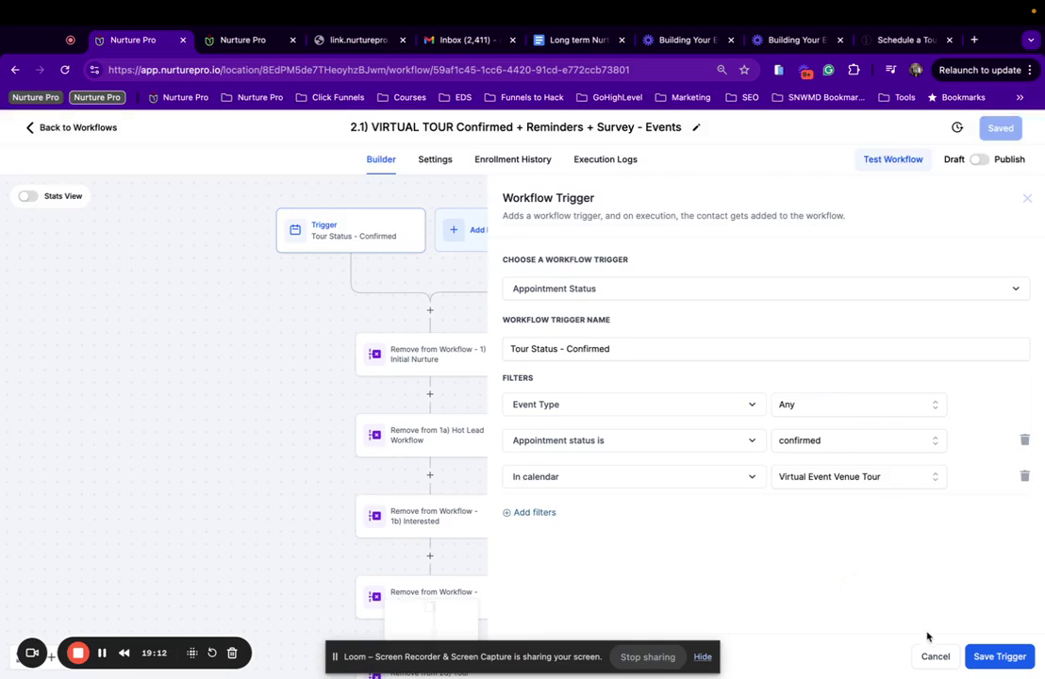
pyautogui.click(1001, 657)
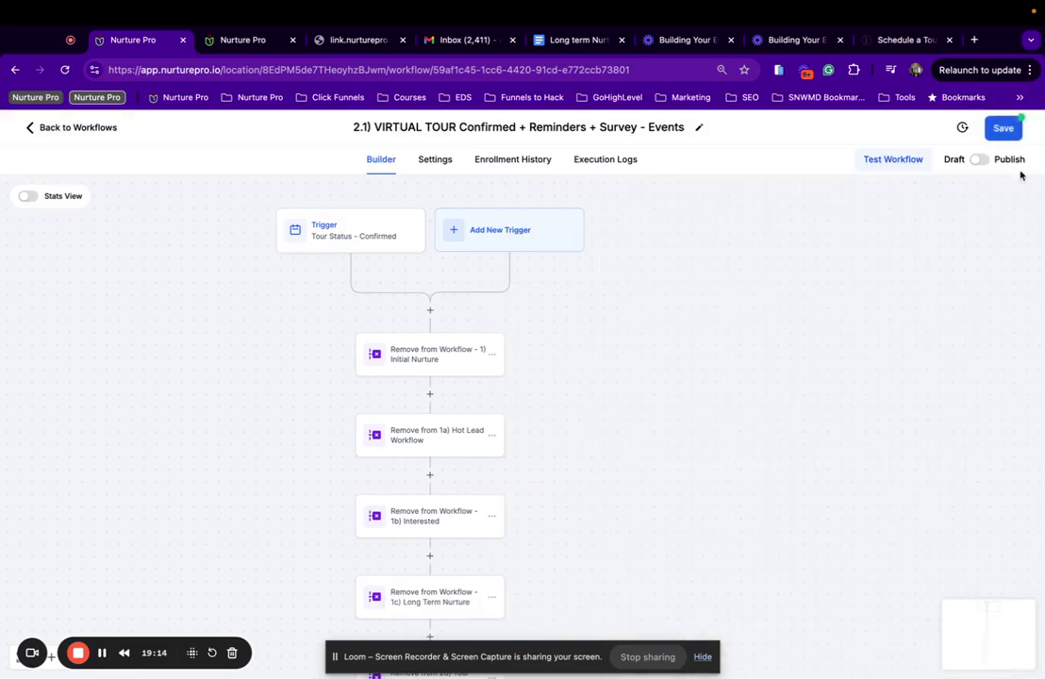
pyautogui.click(1004, 129)
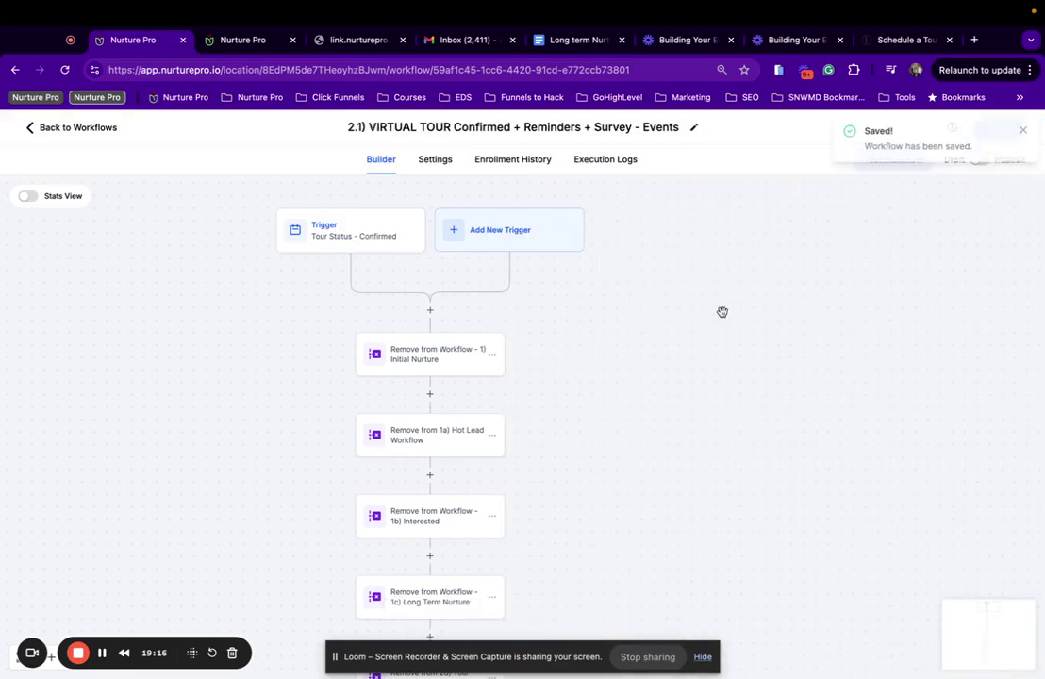
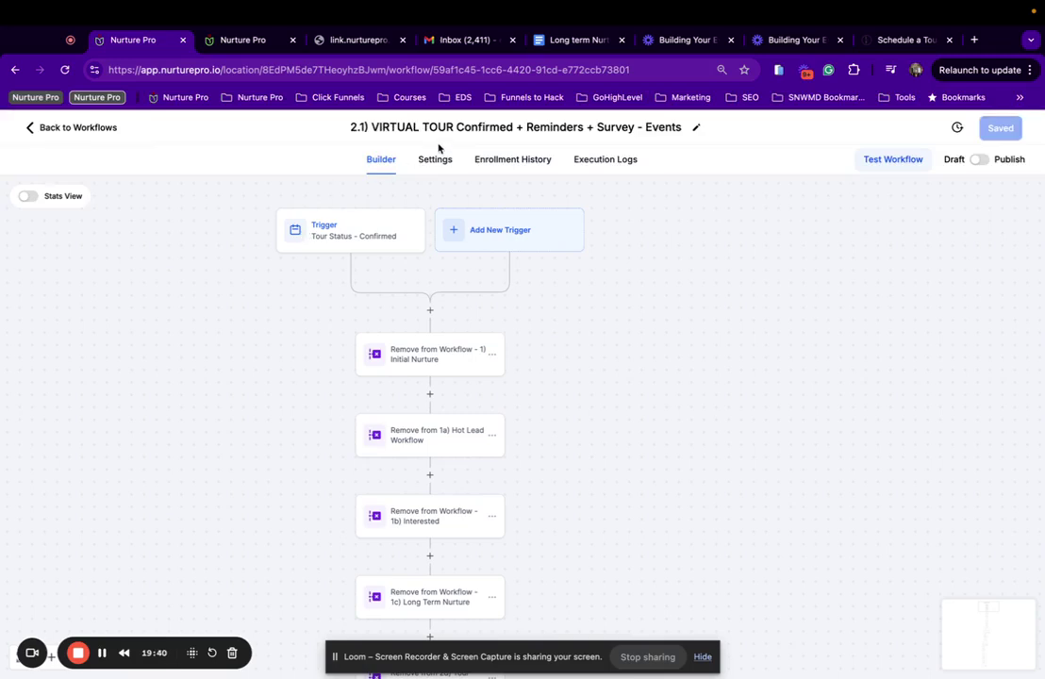
# Step: Review the trigger's filters and check the target workflows of the 1) Initial Nurture, 1a) Hot Lead, 1b) Interested and 1c) Long Term Nurture removal actions
pyautogui.scroll(-1, 432, 399)
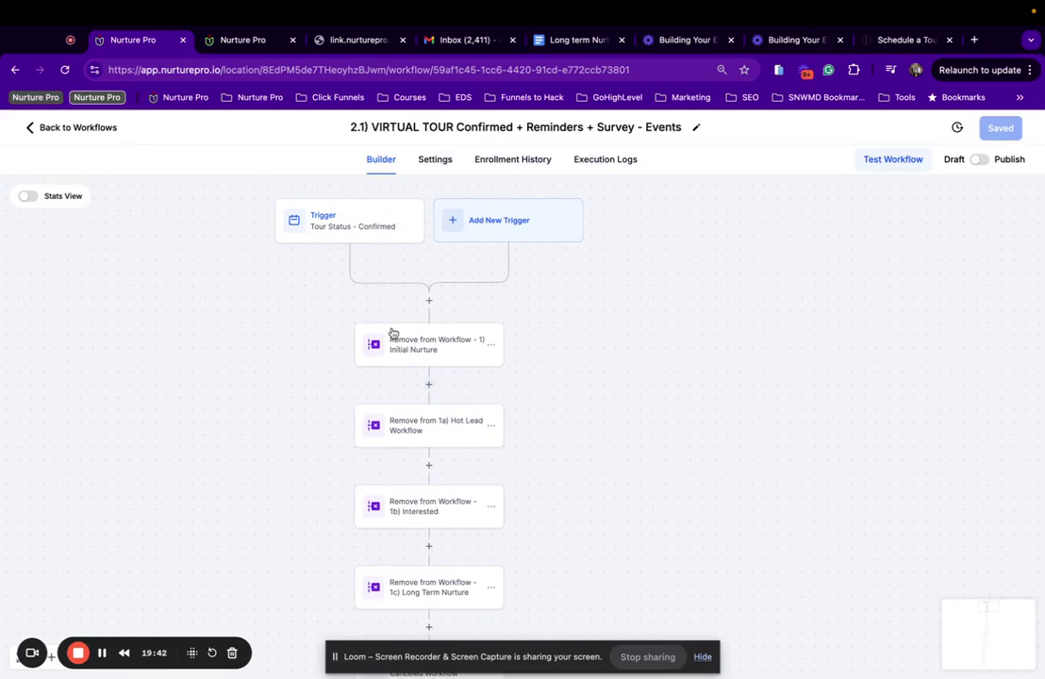
pyautogui.click(354, 224)
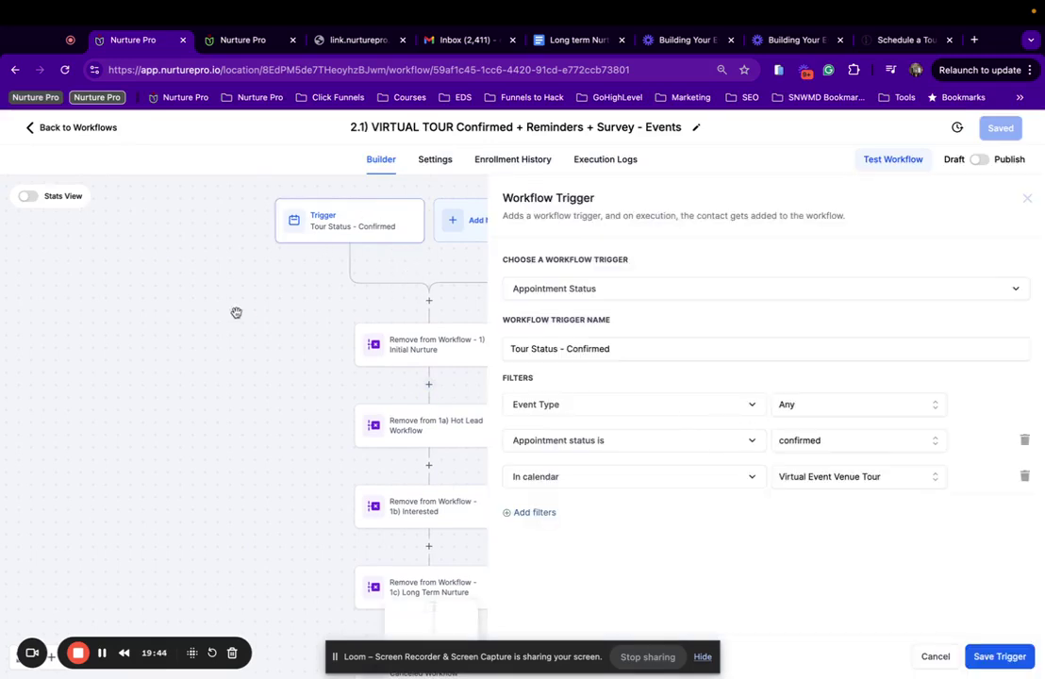
pyautogui.scroll(-2, 283, 300)
pyautogui.click(331, 295)
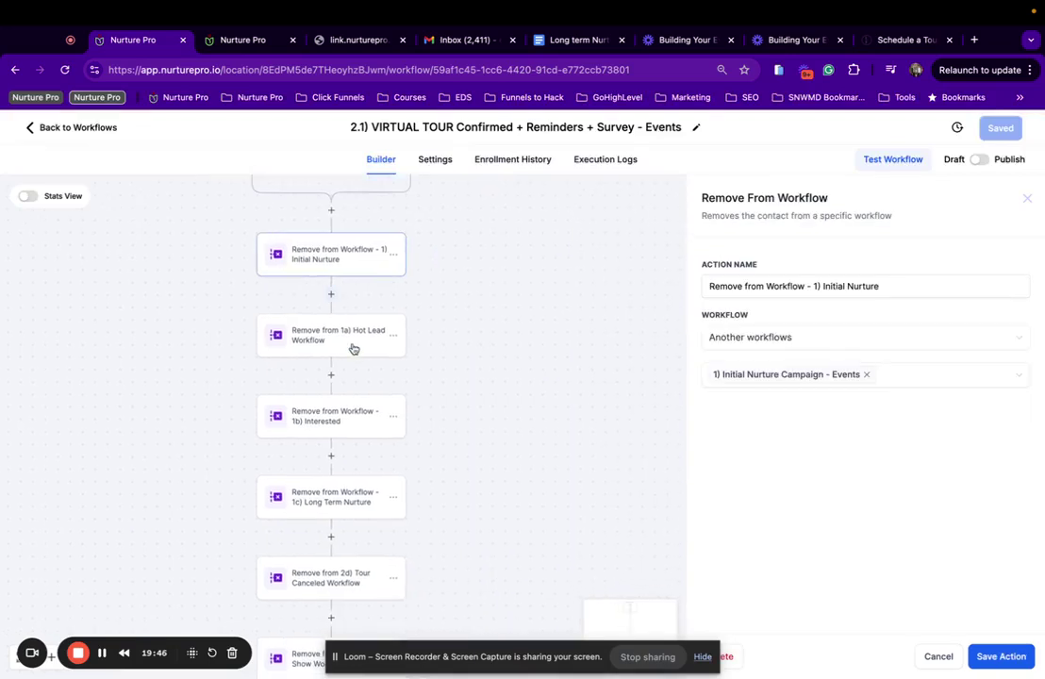
pyautogui.click(352, 345)
pyautogui.scroll(-2, 352, 345)
pyautogui.click(352, 346)
pyautogui.scroll(-1, 351, 345)
pyautogui.scroll(-3, 351, 345)
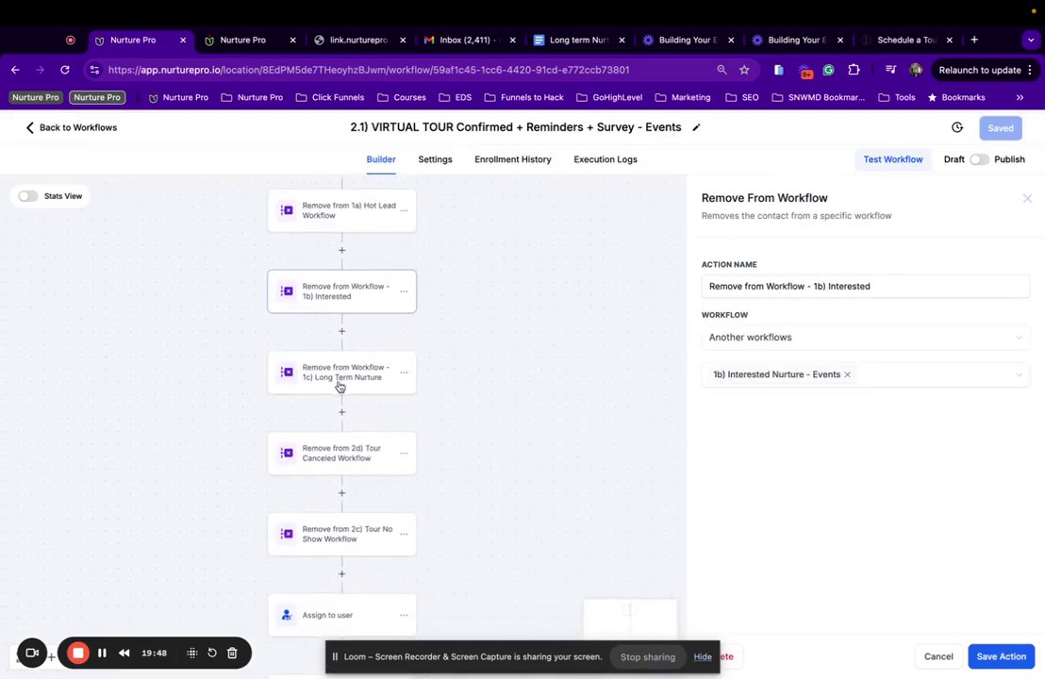
pyautogui.scroll(-1, 340, 342)
pyautogui.click(339, 341)
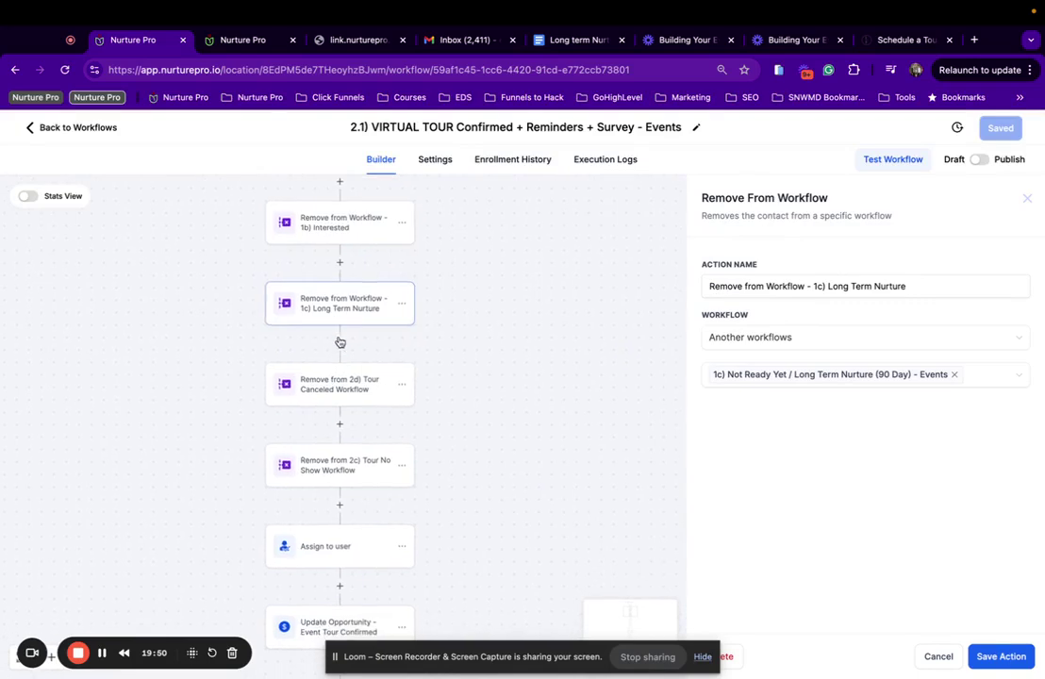
# Step: Check the target workflows of the 2d) Tour Canceled and 2c) Tour No Show removal actions
pyautogui.scroll(-1, 345, 385)
pyautogui.click(345, 385)
pyautogui.scroll(-2, 345, 382)
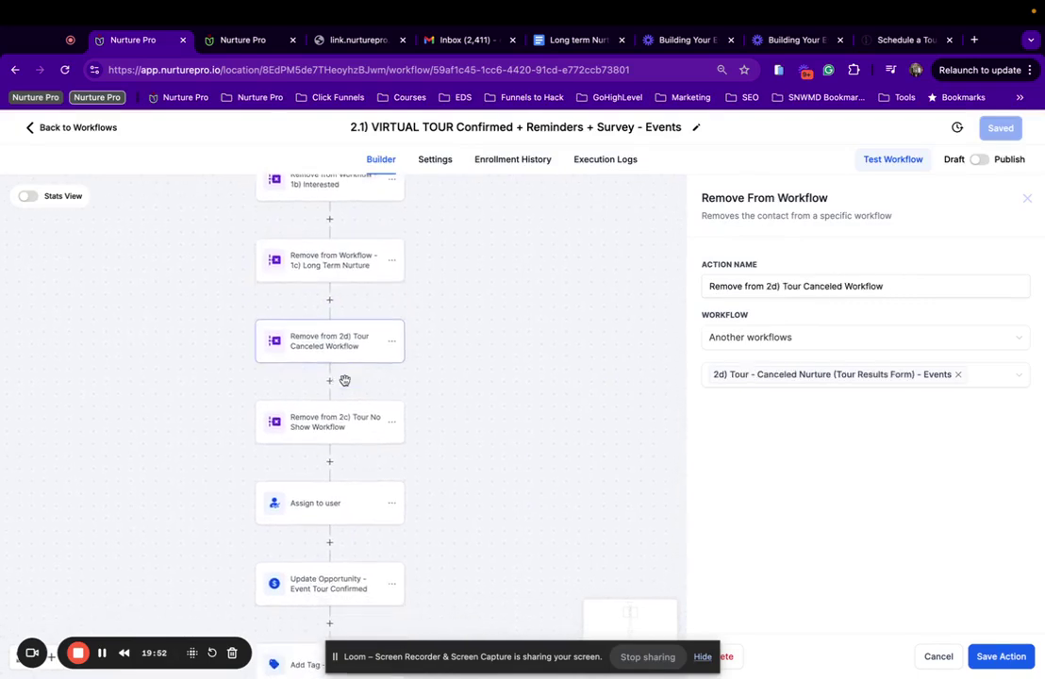
pyautogui.click(343, 416)
pyautogui.scroll(-4, 344, 416)
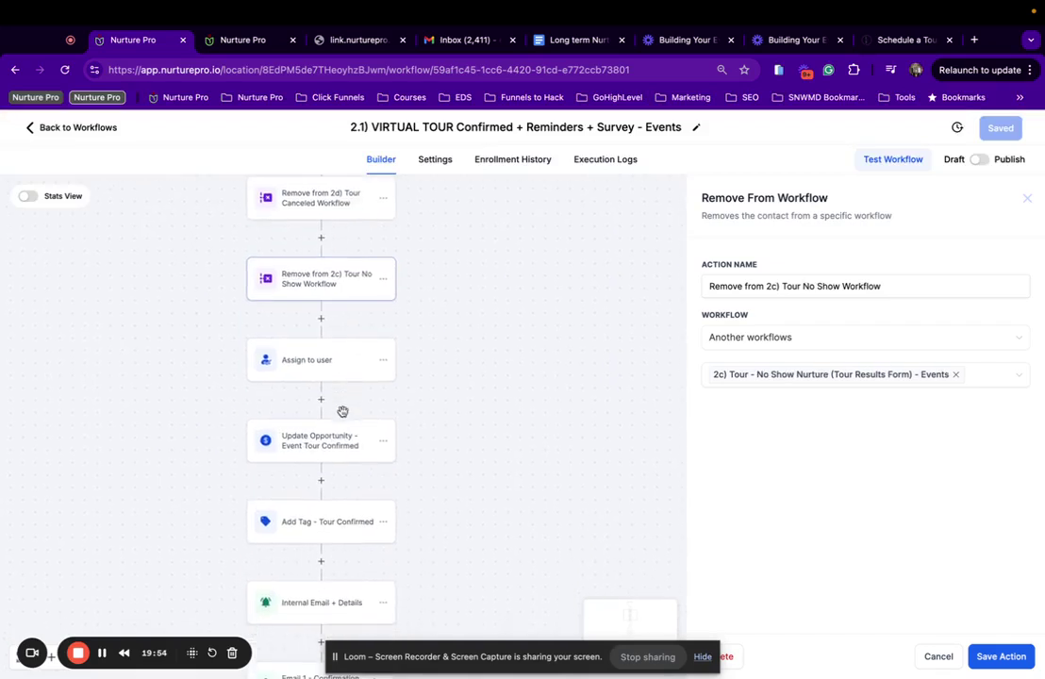
# Step: Examine the settings of the "Assign to user" and "Update Opportunity - Event Tour Confirmed" actions
pyautogui.click(341, 368)
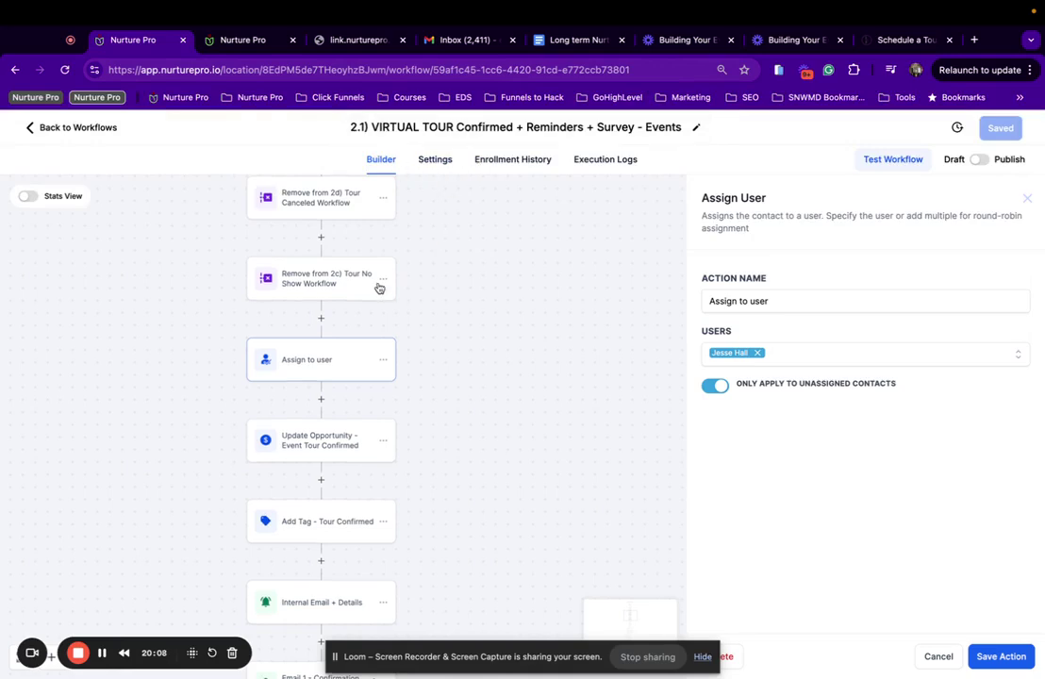
pyautogui.scroll(-2, 377, 283)
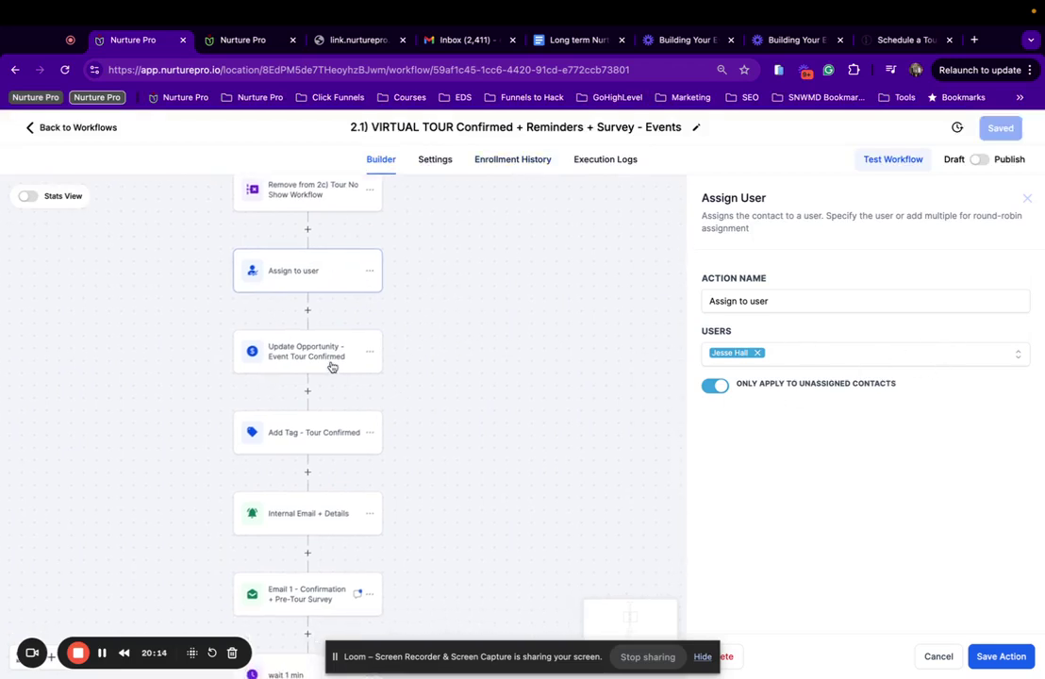
pyautogui.click(322, 361)
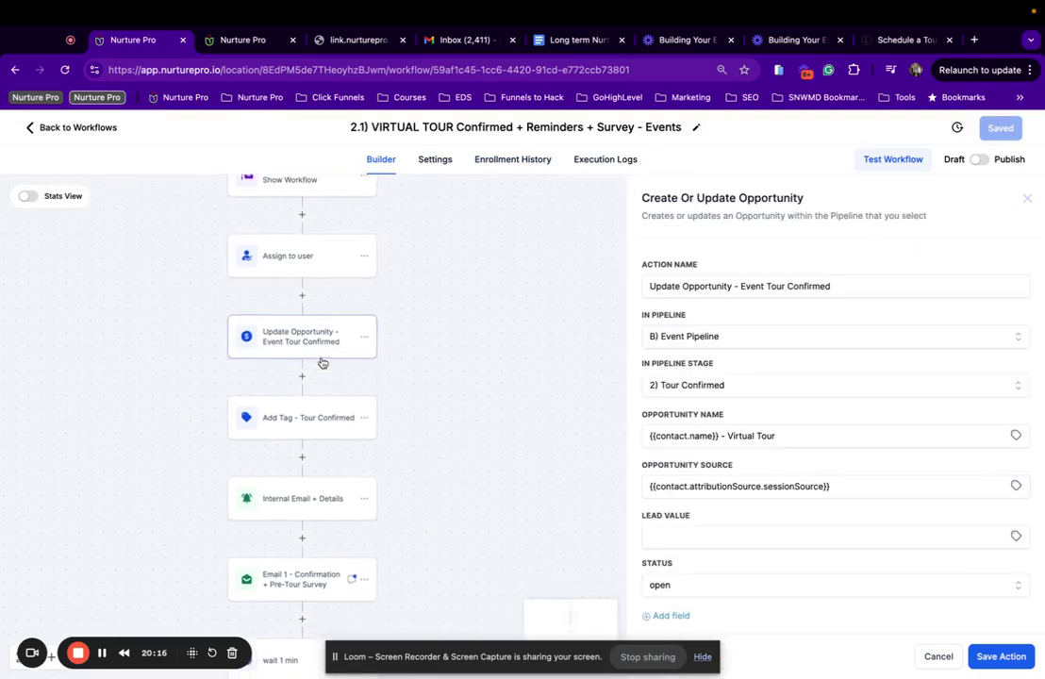
pyautogui.scroll(-1, 703, 425)
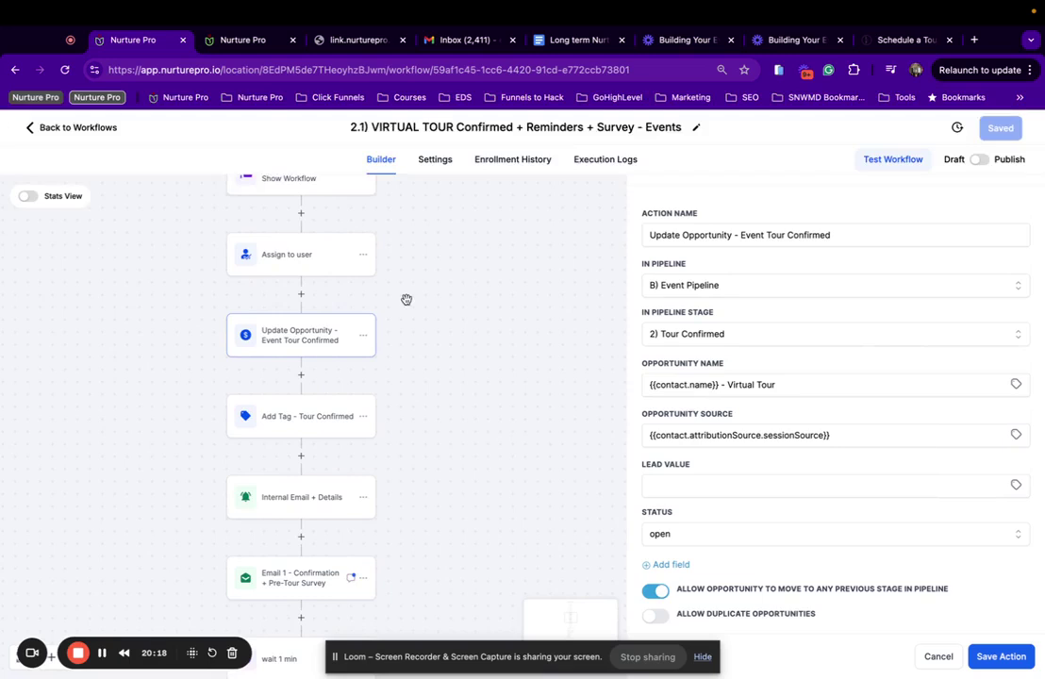
pyautogui.scroll(-1, 341, 508)
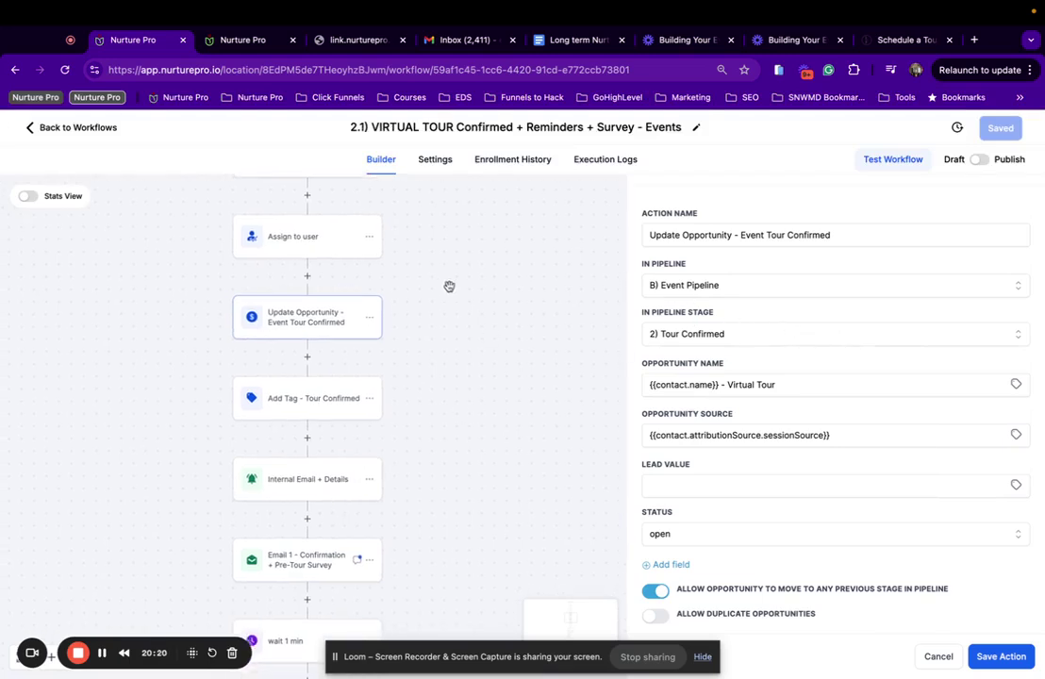
# Step: Review the "Internal Email + Details" and "Email 1 - Confirmation + Pre-Tour Survey" actions, and look through the pre-tour survey branches and tour reminders
pyautogui.scroll(-4, 329, 434)
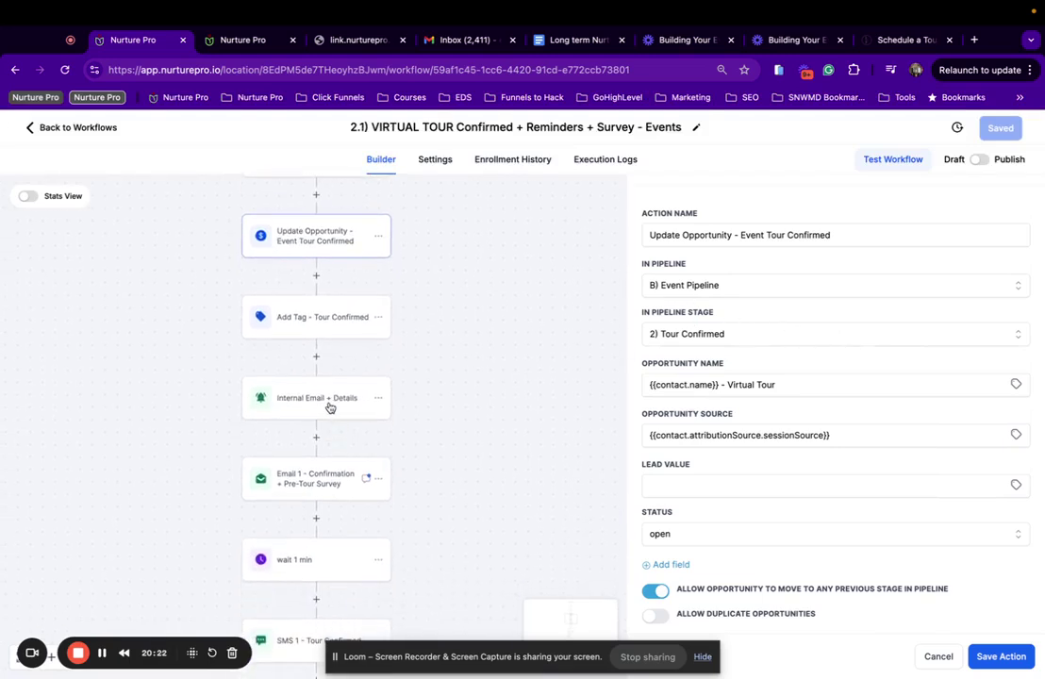
pyautogui.click(309, 415)
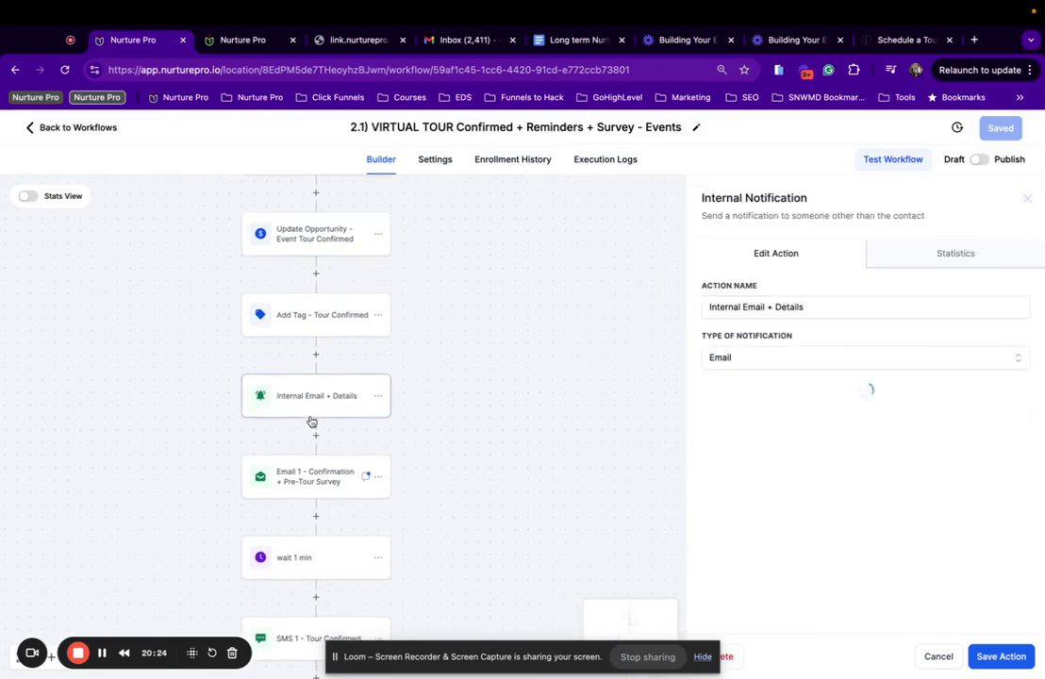
pyautogui.scroll(-9, 404, 395)
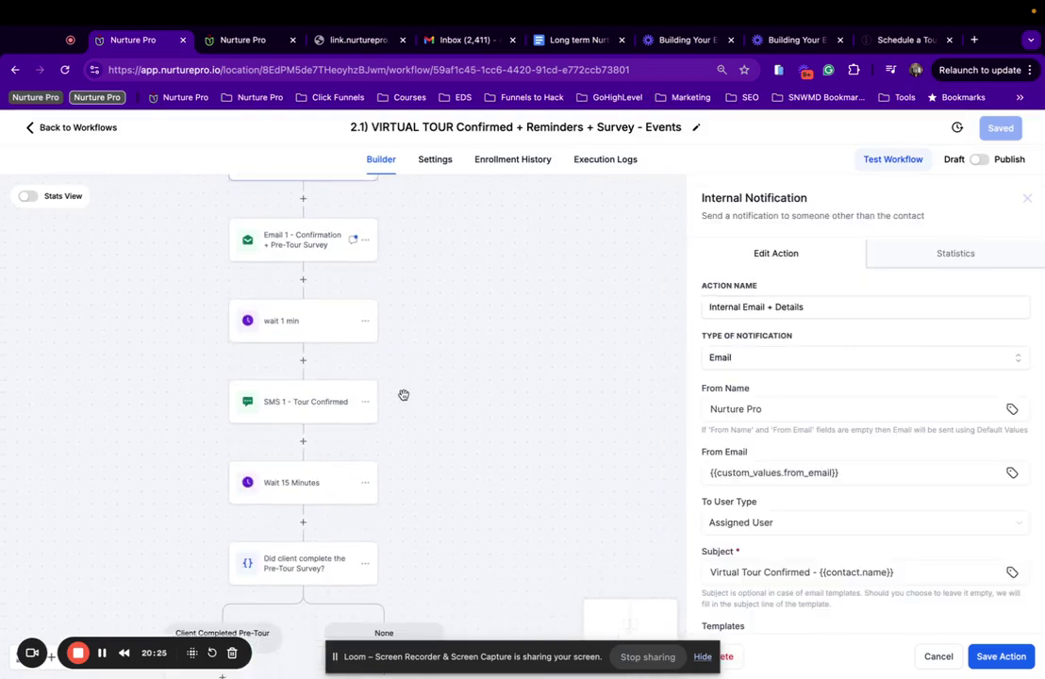
pyautogui.click(298, 257)
pyautogui.scroll(-5, 298, 262)
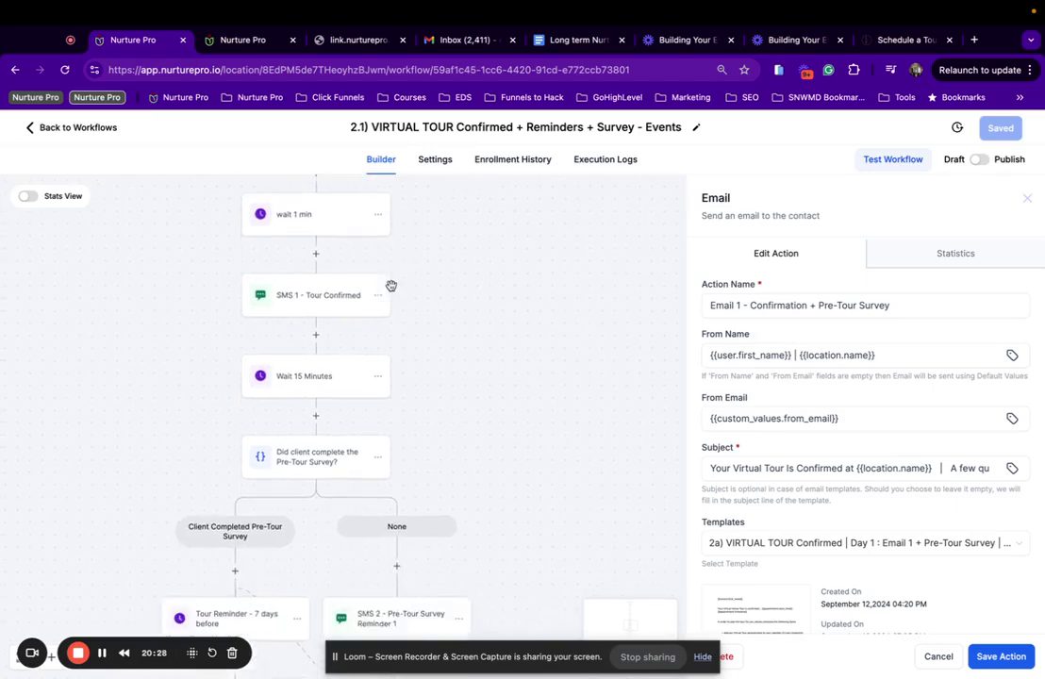
pyautogui.scroll(-15, 391, 286)
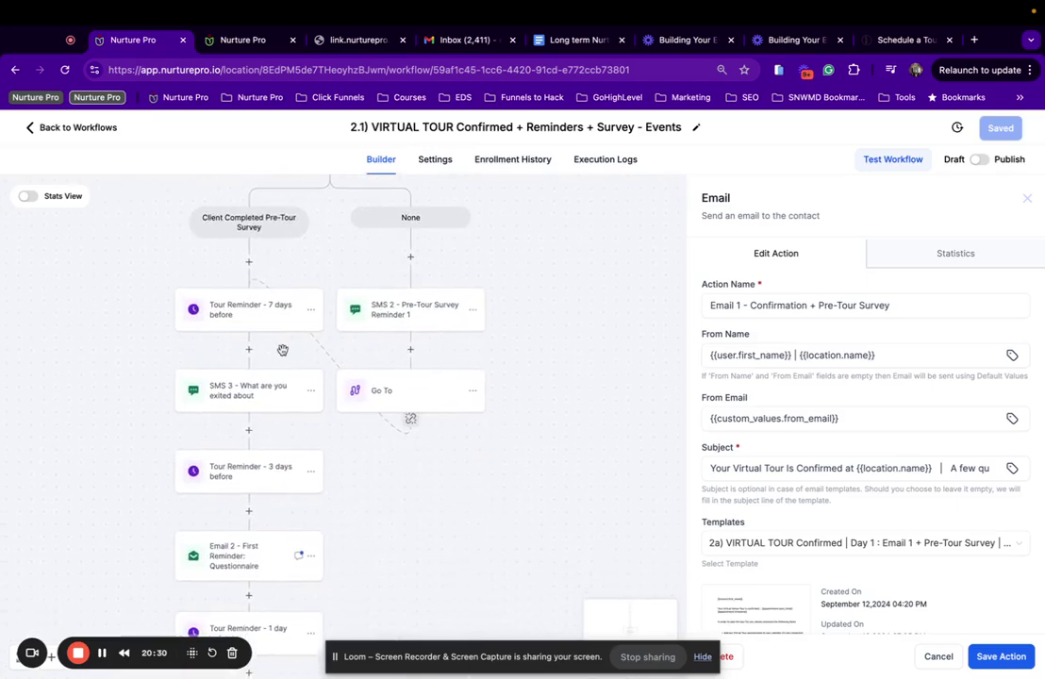
# Step: Open the email template of the Email 1 - Confirmation + Pre-Tour Survey action and select its pricing button for editing
pyautogui.scroll(19, 396, 311)
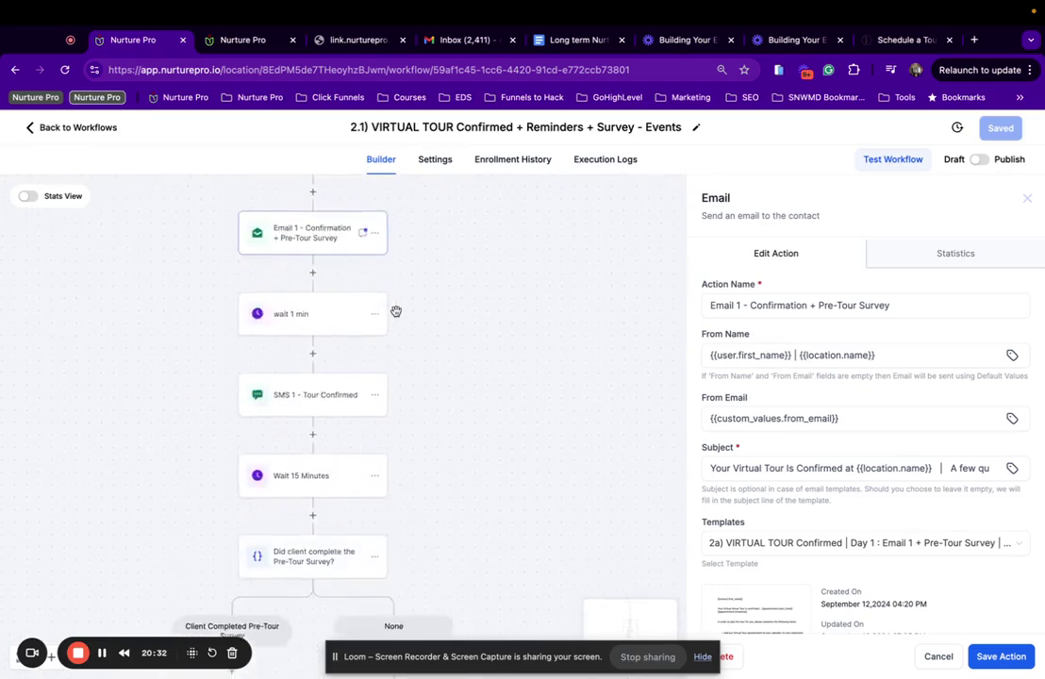
pyautogui.scroll(-5, 805, 467)
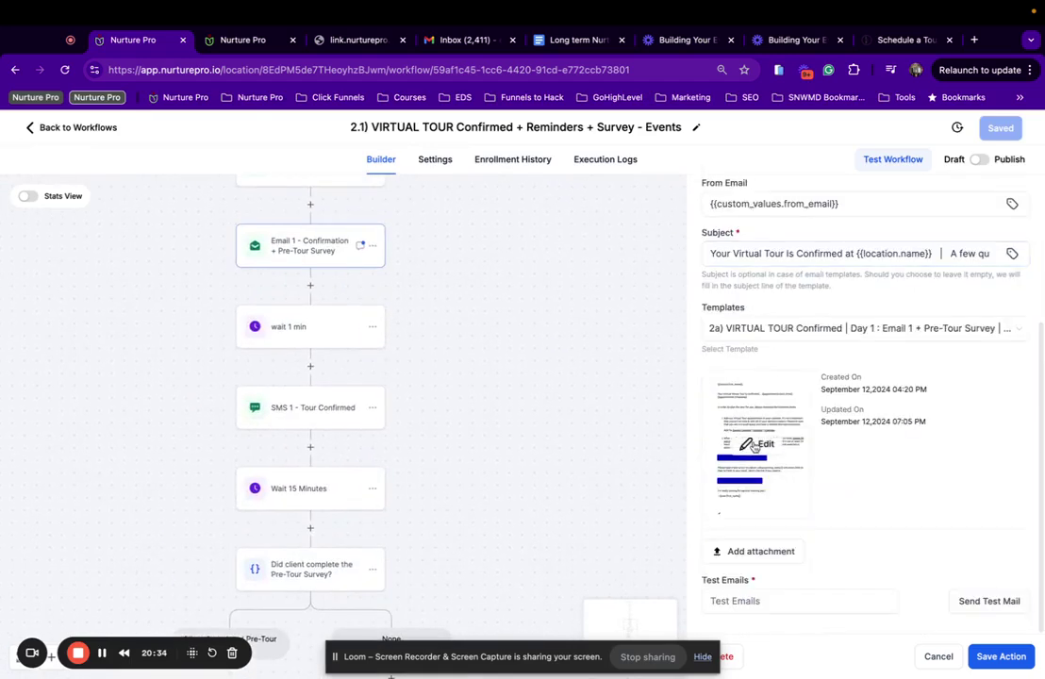
pyautogui.click(760, 445)
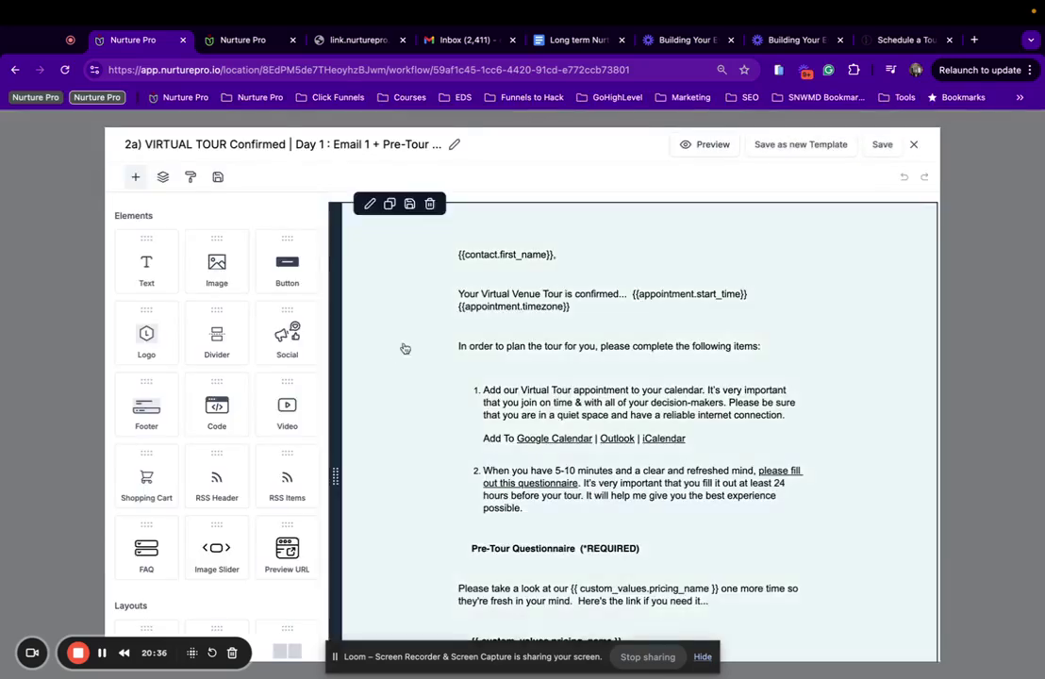
pyautogui.scroll(-4, 405, 349)
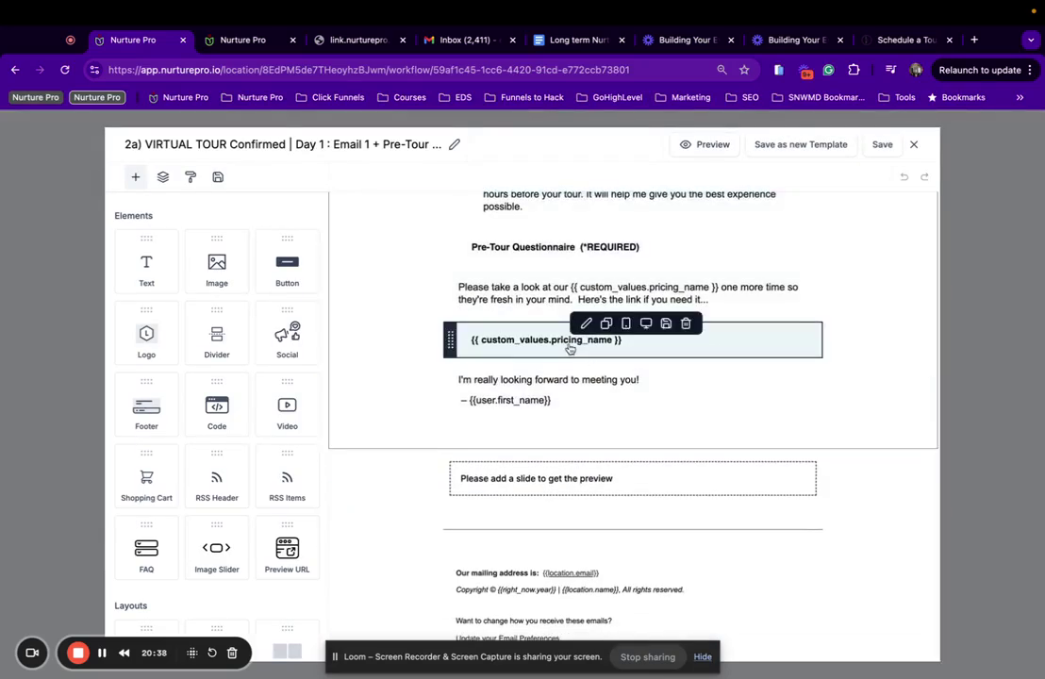
pyautogui.click(570, 350)
pyautogui.scroll(-1, 217, 460)
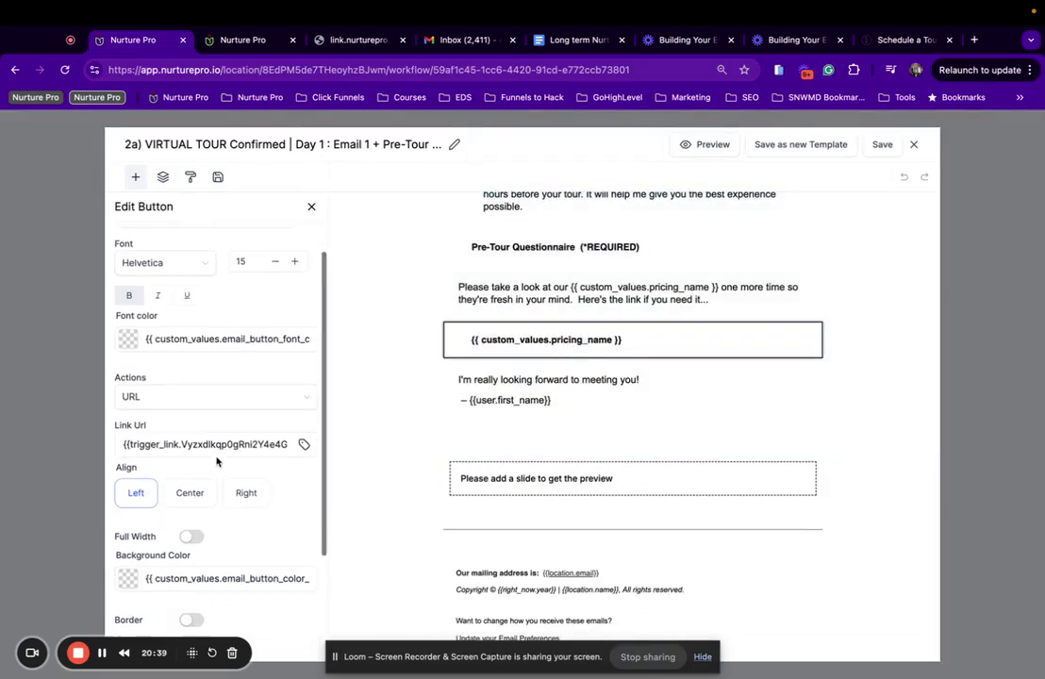
# Step: Link the pricing button to the Pricing Brochure - Events trigger link
pyautogui.click(303, 441)
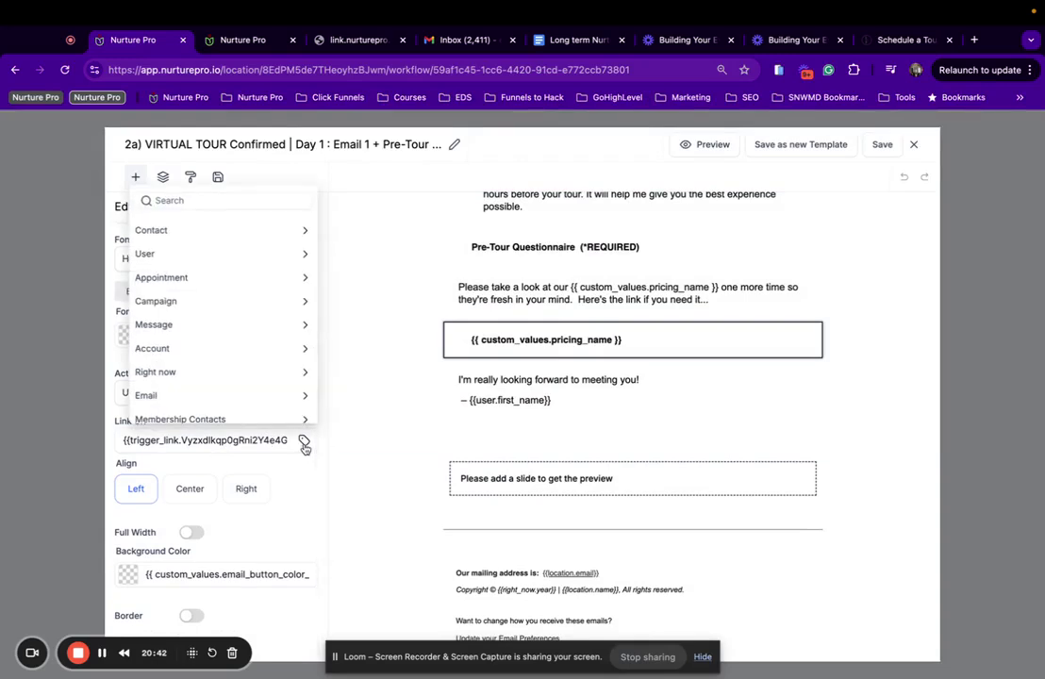
pyautogui.scroll(-5, 296, 411)
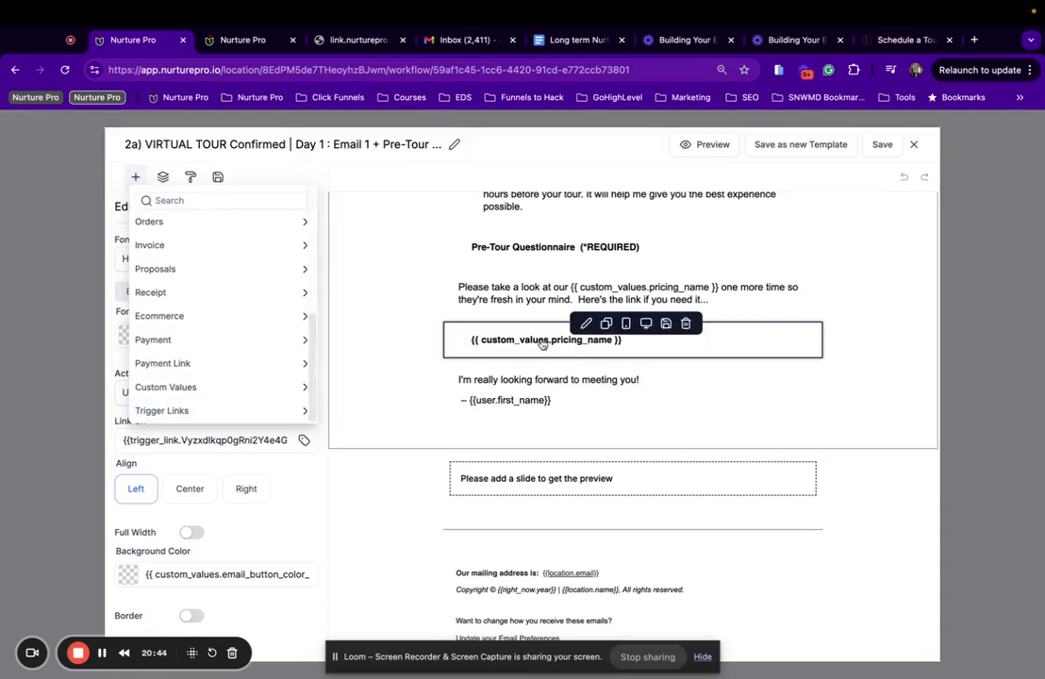
pyautogui.click(215, 412)
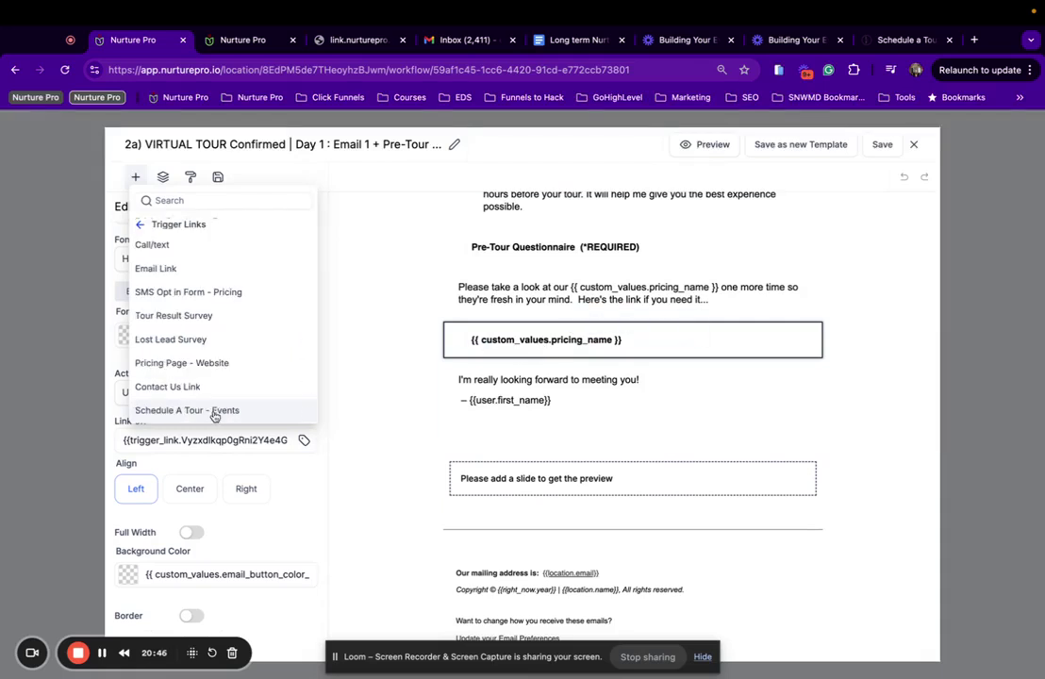
pyautogui.scroll(3, 206, 343)
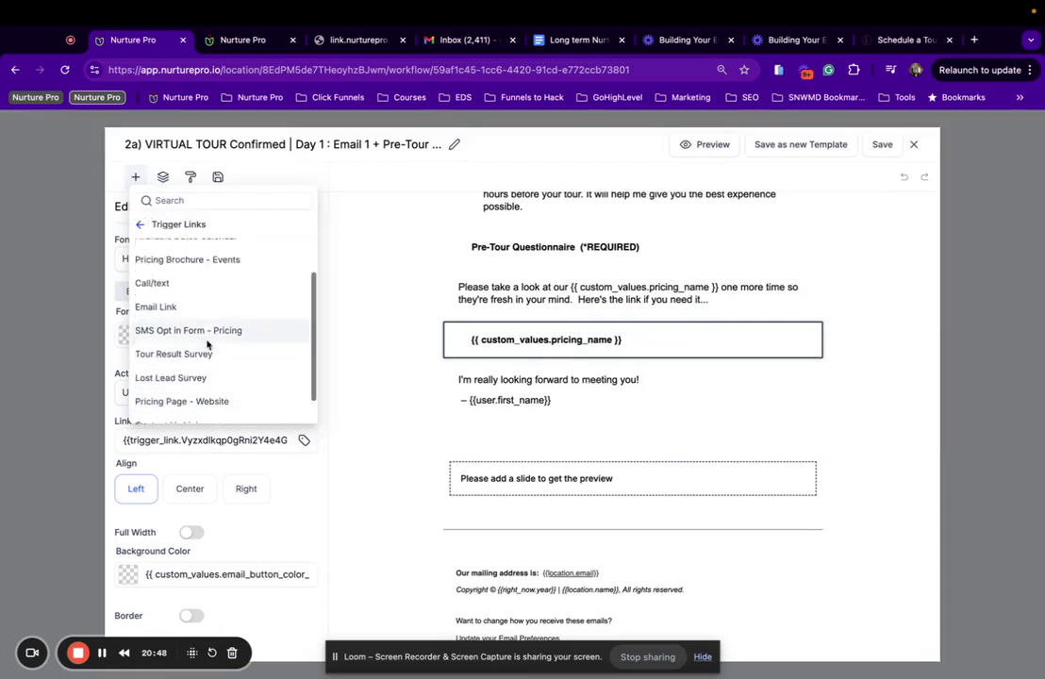
pyautogui.click(217, 308)
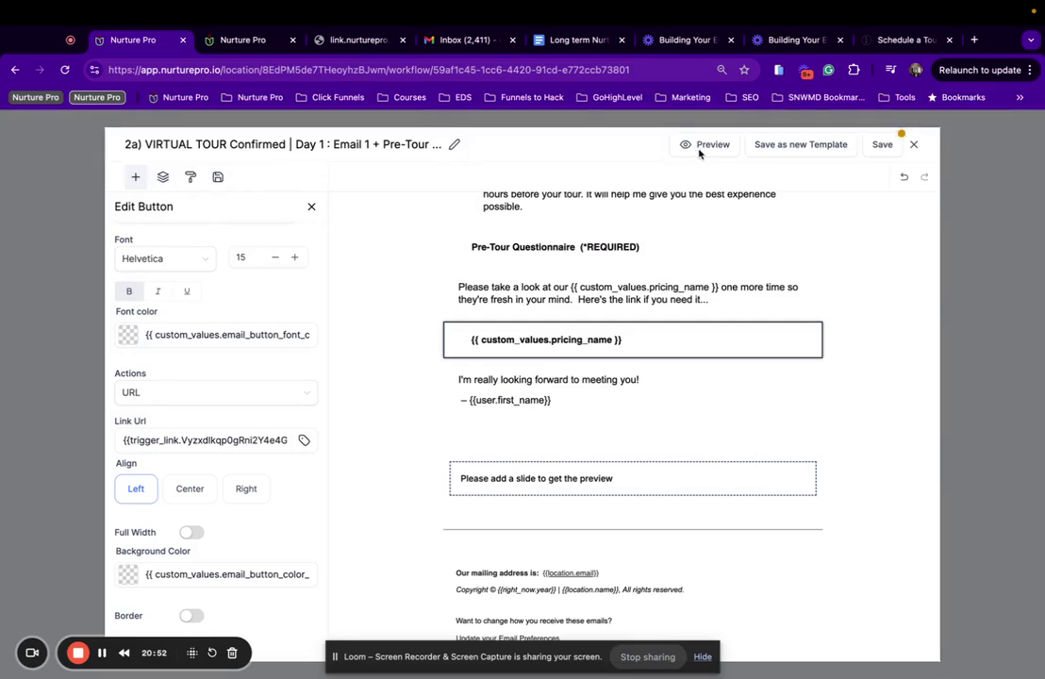
# Step: Link the Pre-Tour Questionnaire (*REQUIRED) button to the Pre-Tour Survey | Events trigger link
pyautogui.click(540, 257)
pyautogui.hscroll(1, 194, 450)
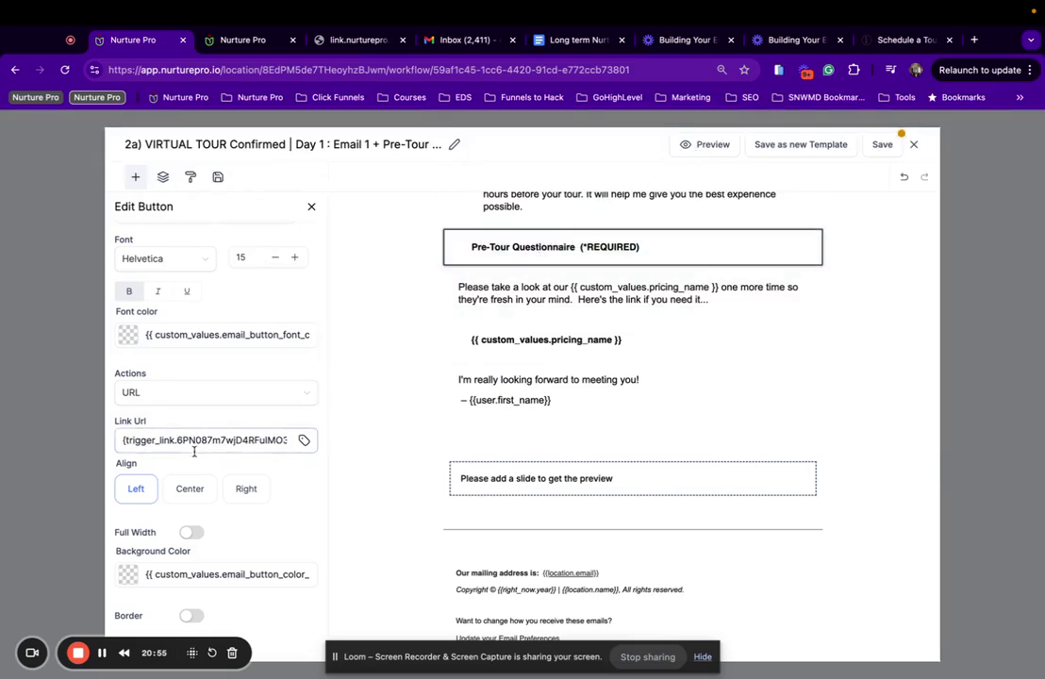
pyautogui.click(302, 441)
pyautogui.scroll(-5, 206, 311)
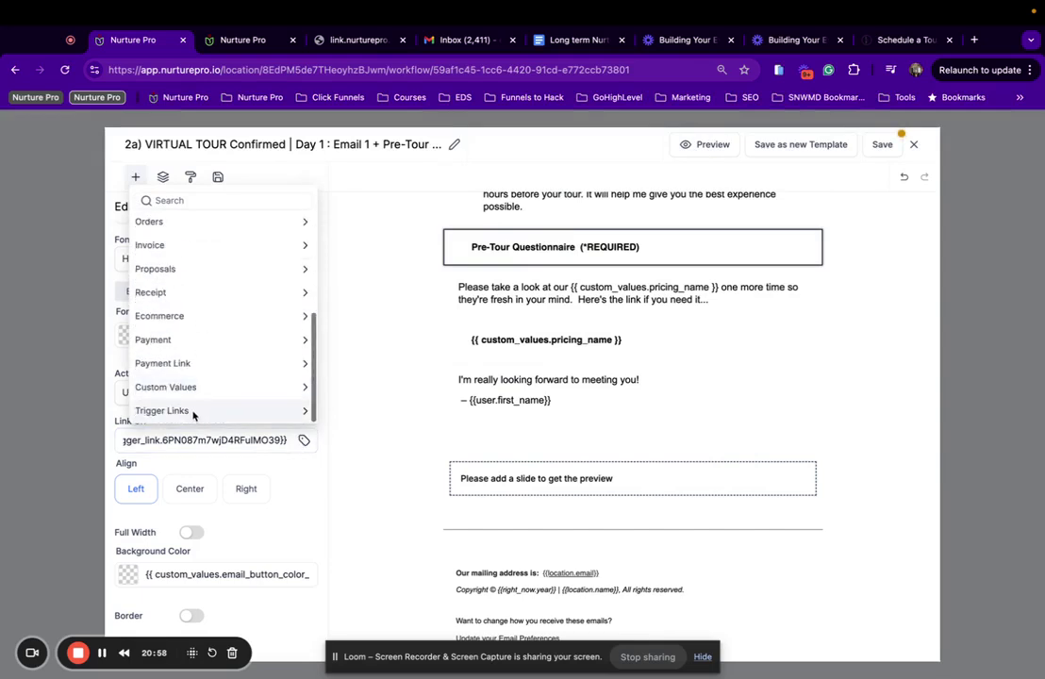
pyautogui.click(193, 412)
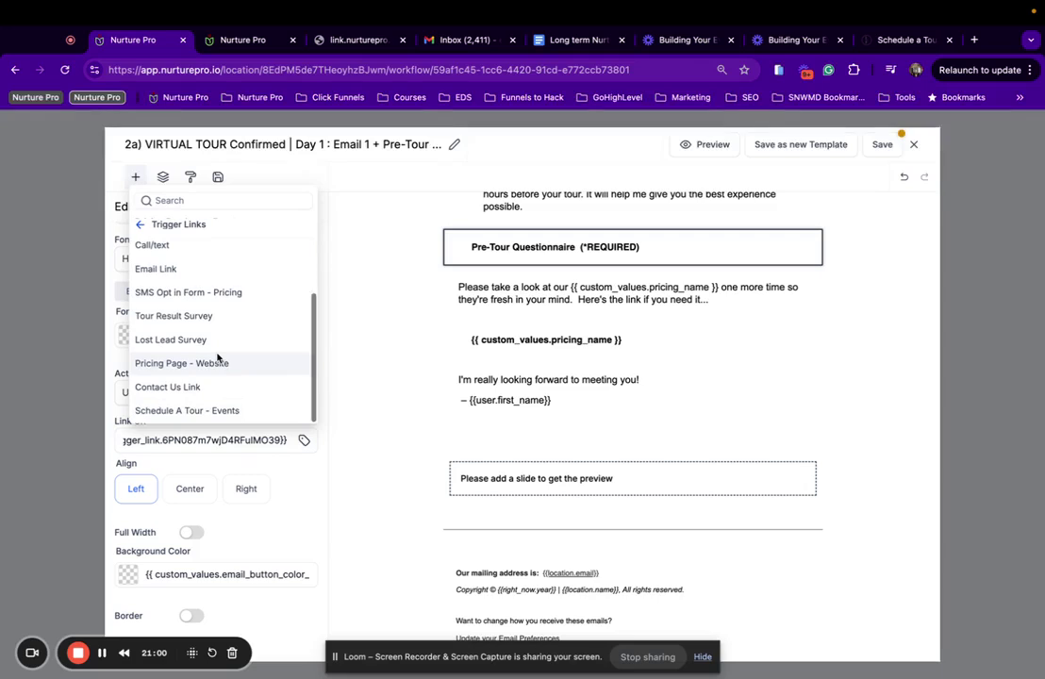
pyautogui.scroll(5, 217, 356)
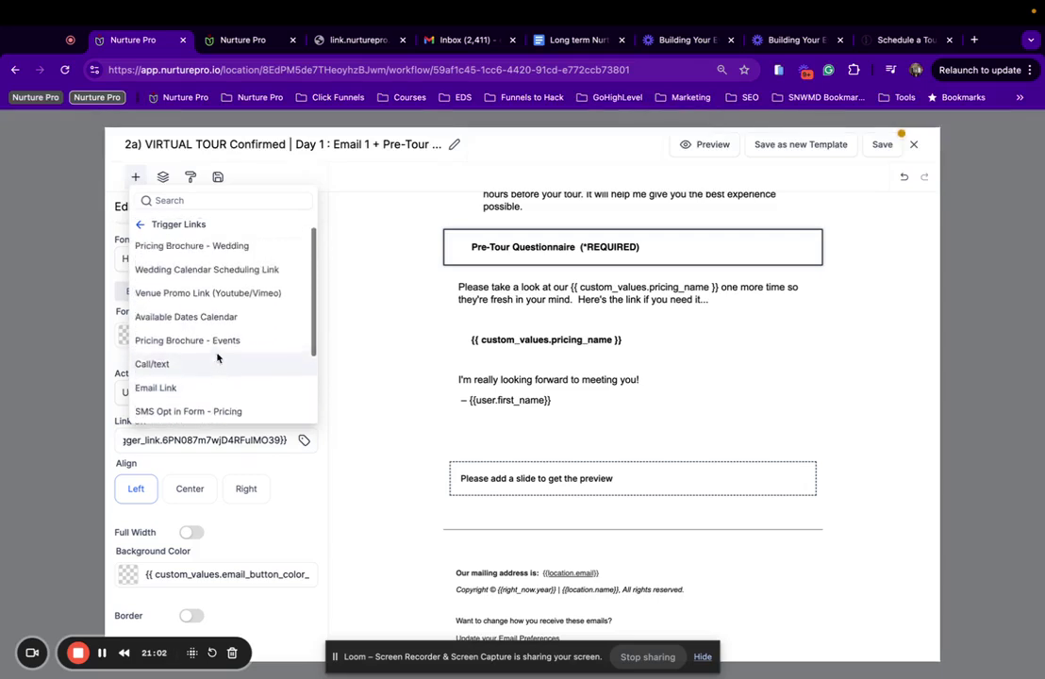
pyautogui.scroll(1, 219, 320)
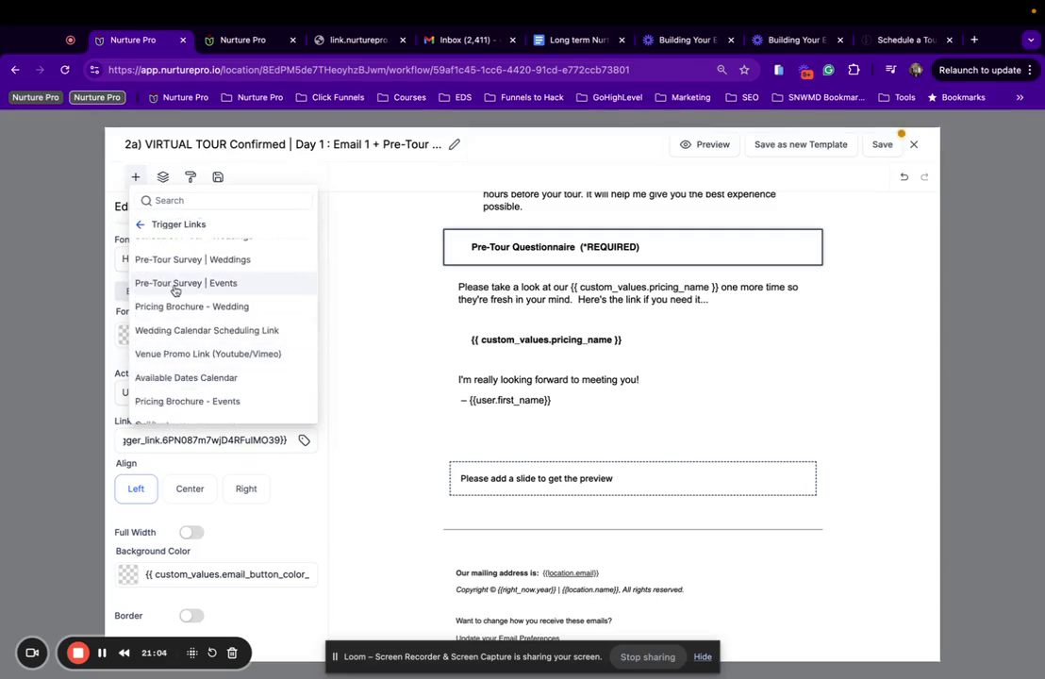
pyautogui.click(175, 284)
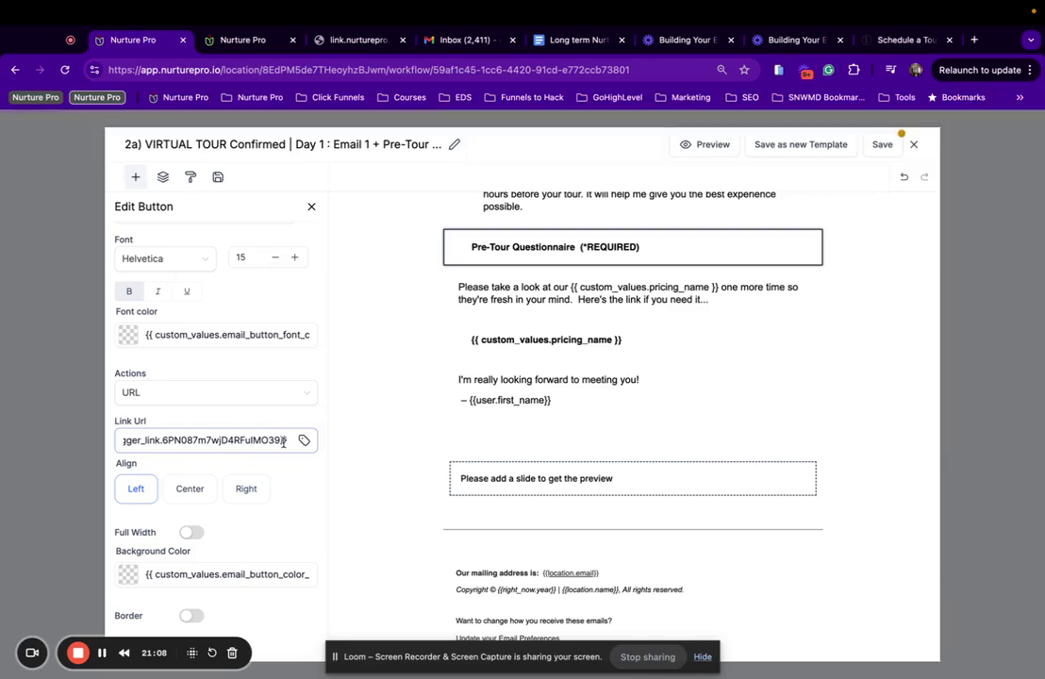
# Step: Recheck the pricing button's link, then save the email template and close its editor
pyautogui.click(546, 339)
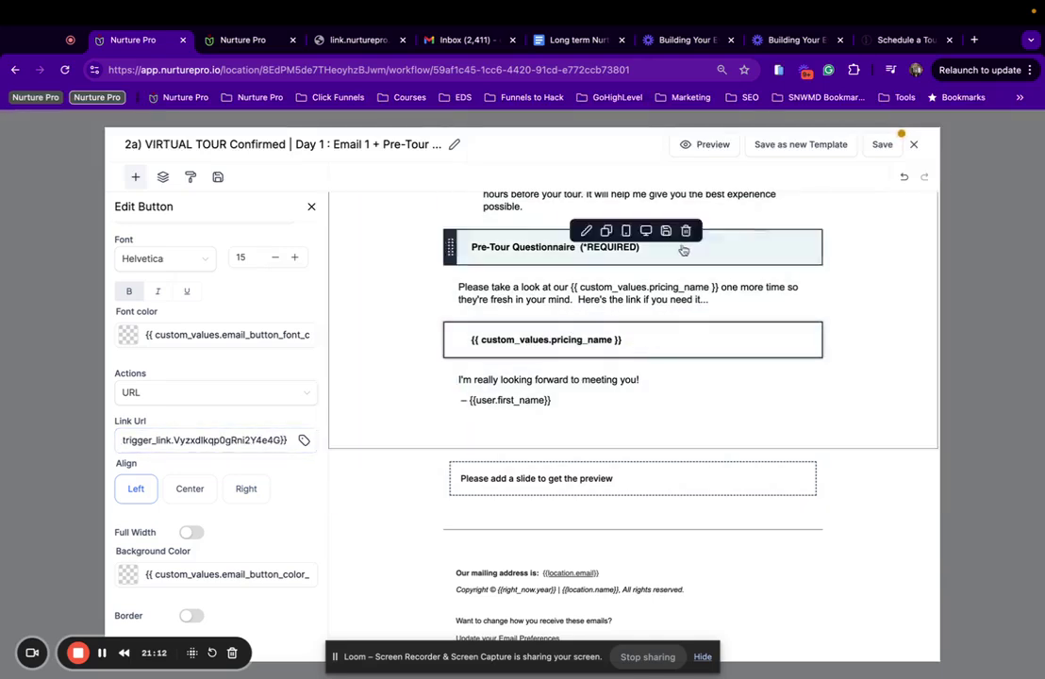
pyautogui.click(875, 157)
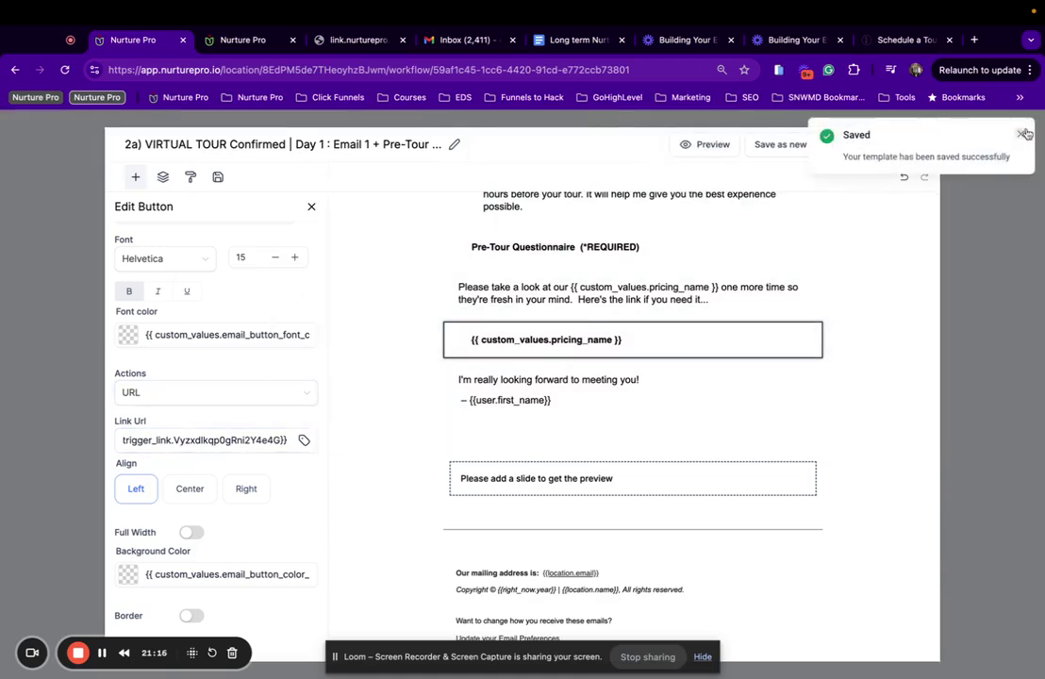
pyautogui.click(1024, 133)
pyautogui.click(960, 160)
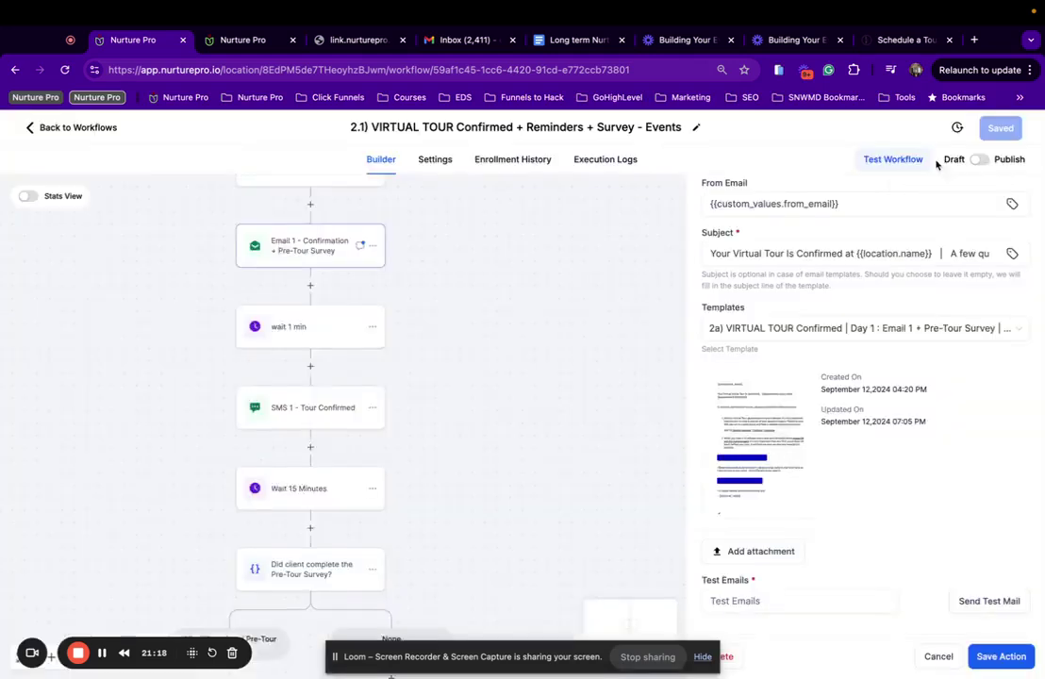
# Step: Review the trigger links in the two pre-tour survey reminder text messages on the None branches
pyautogui.scroll(-5, 256, 434)
pyautogui.click(369, 432)
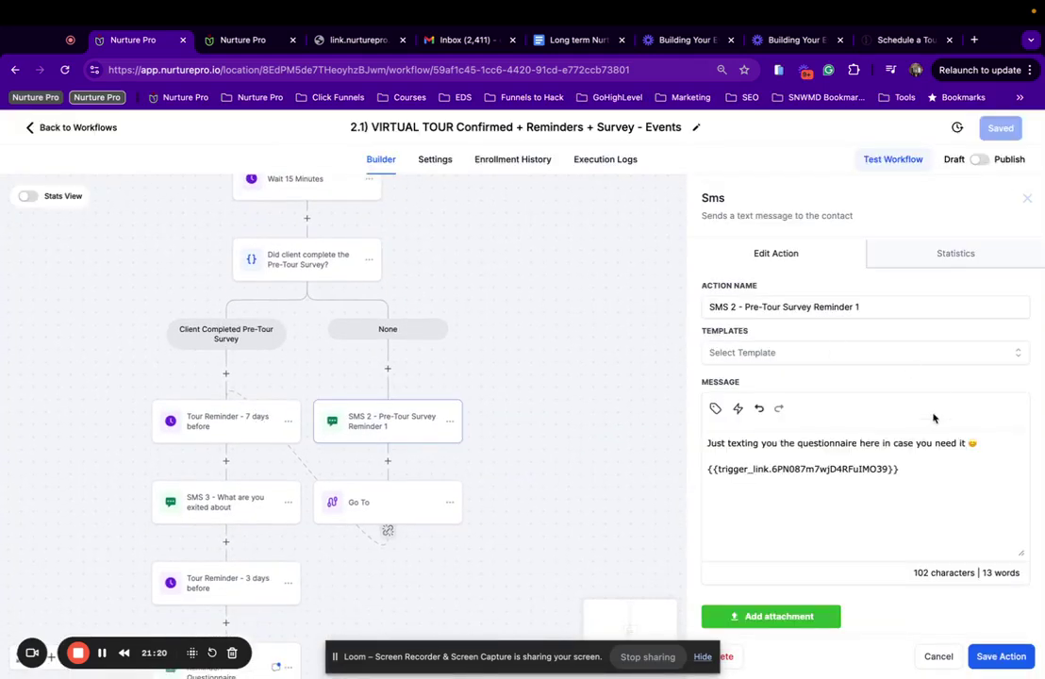
pyautogui.scroll(-2, 874, 471)
pyautogui.scroll(-10, 231, 430)
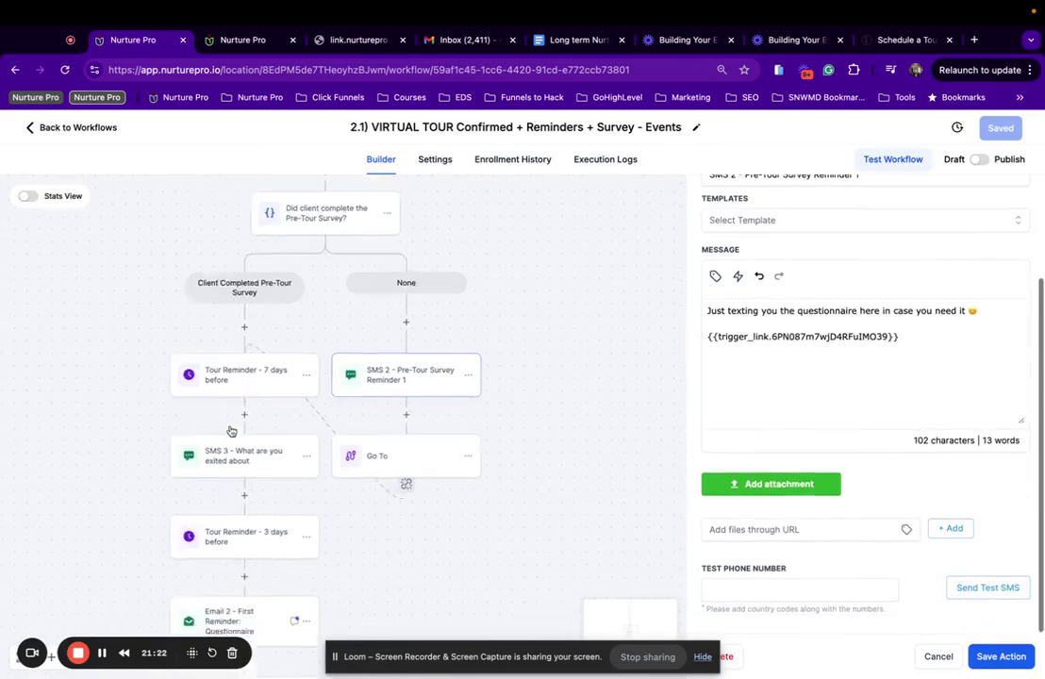
pyautogui.click(397, 471)
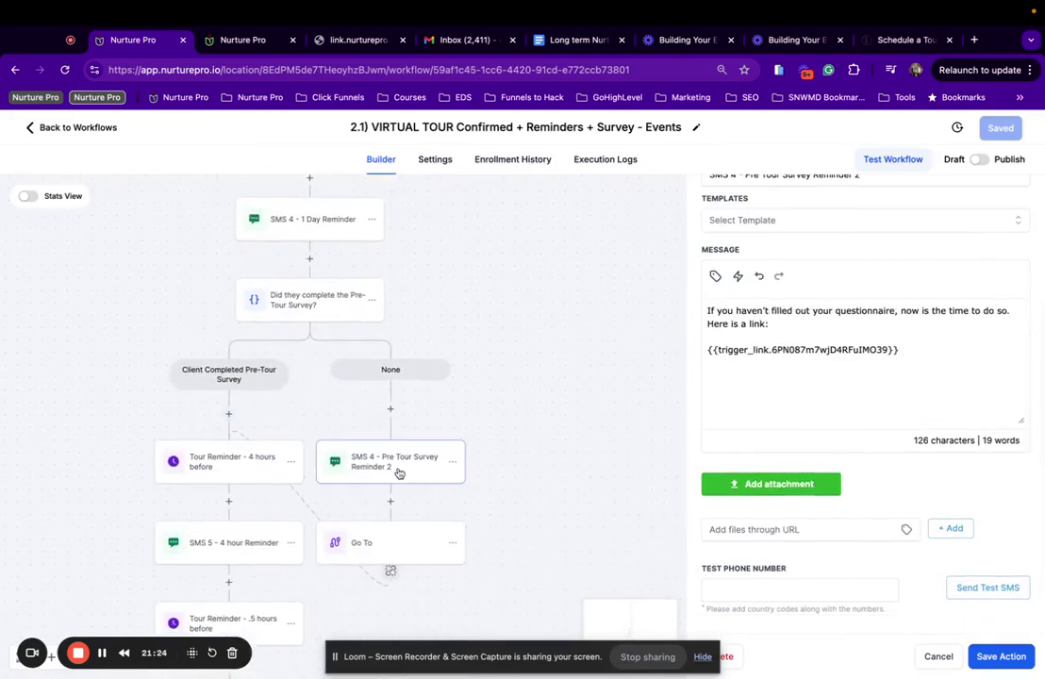
pyautogui.scroll(-6, 240, 354)
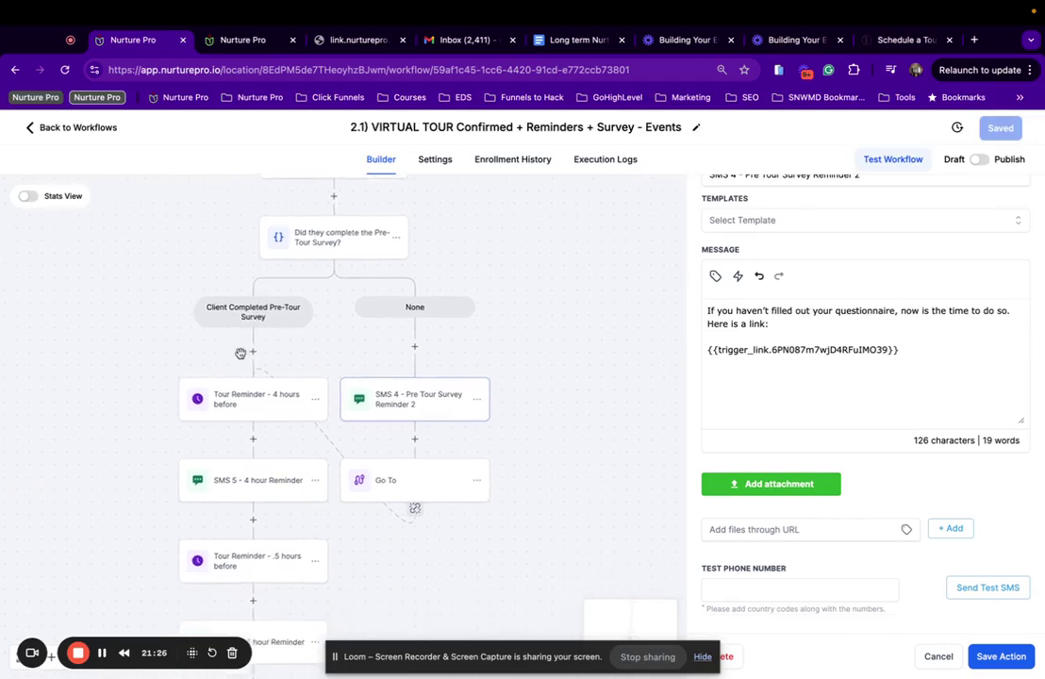
pyautogui.scroll(-2, 240, 353)
pyautogui.scroll(14, 240, 355)
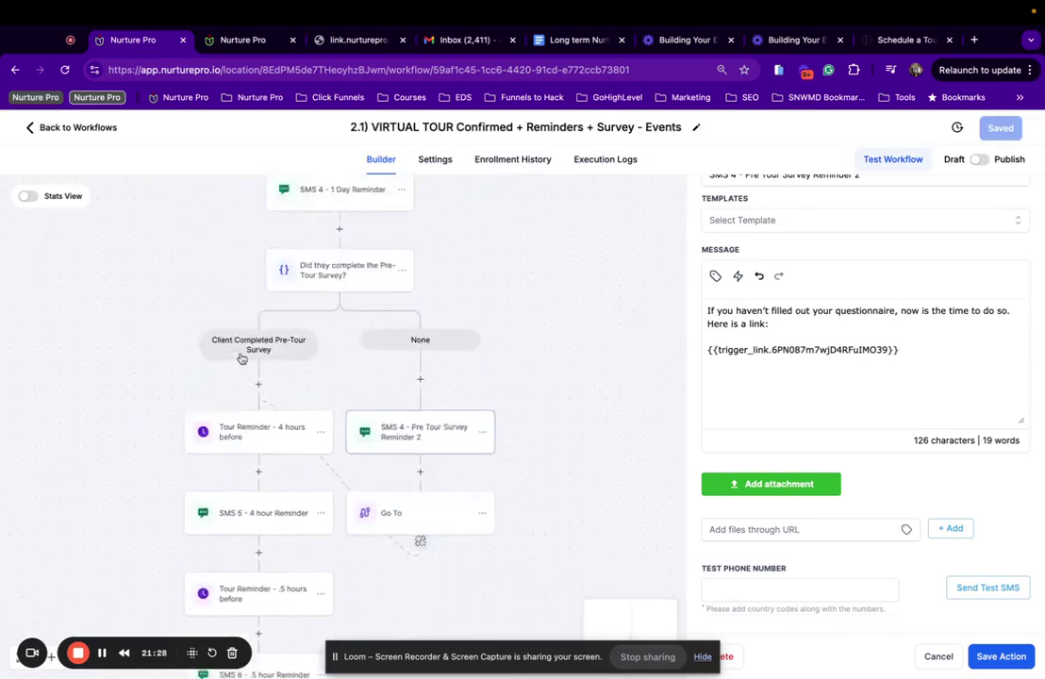
pyautogui.scroll(3, 340, 440)
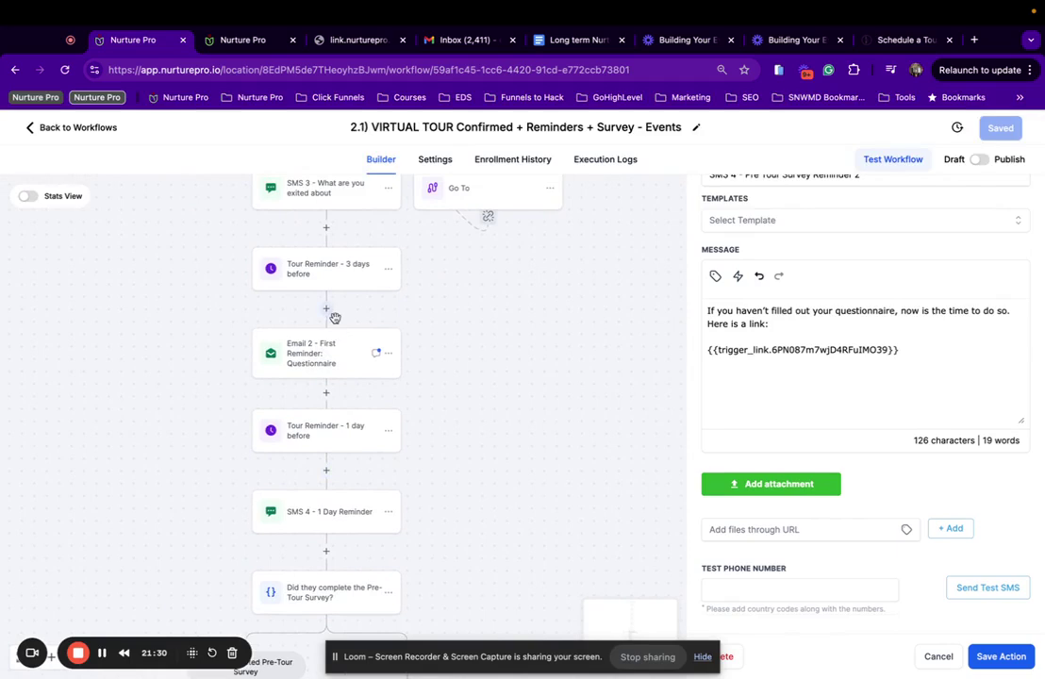
# Step: Examine the remaining tour reminder messages, from SMS 3 through the 1-day, 4-hour and half-hour texts
pyautogui.click(330, 235)
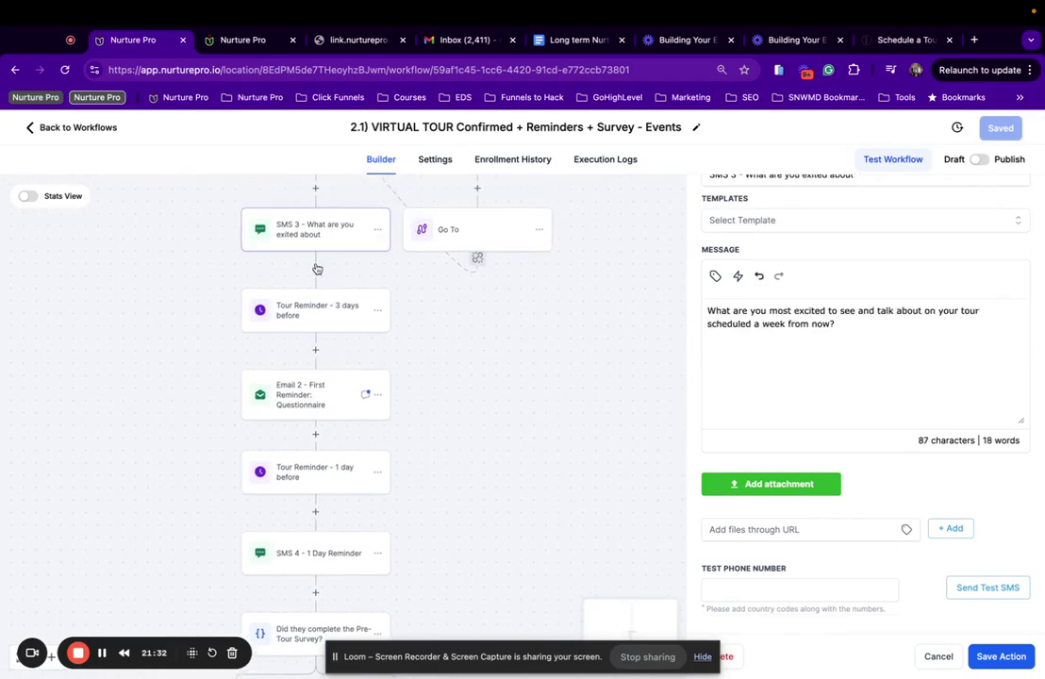
pyautogui.click(308, 385)
pyautogui.scroll(-8, 306, 382)
pyautogui.click(306, 344)
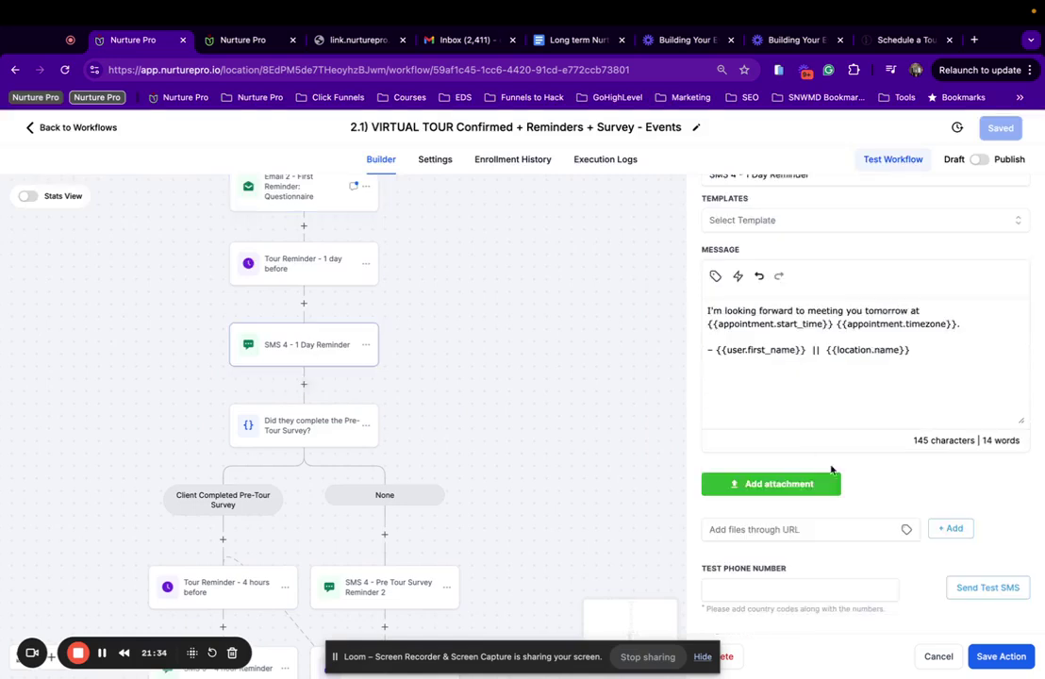
pyautogui.scroll(-5, 205, 378)
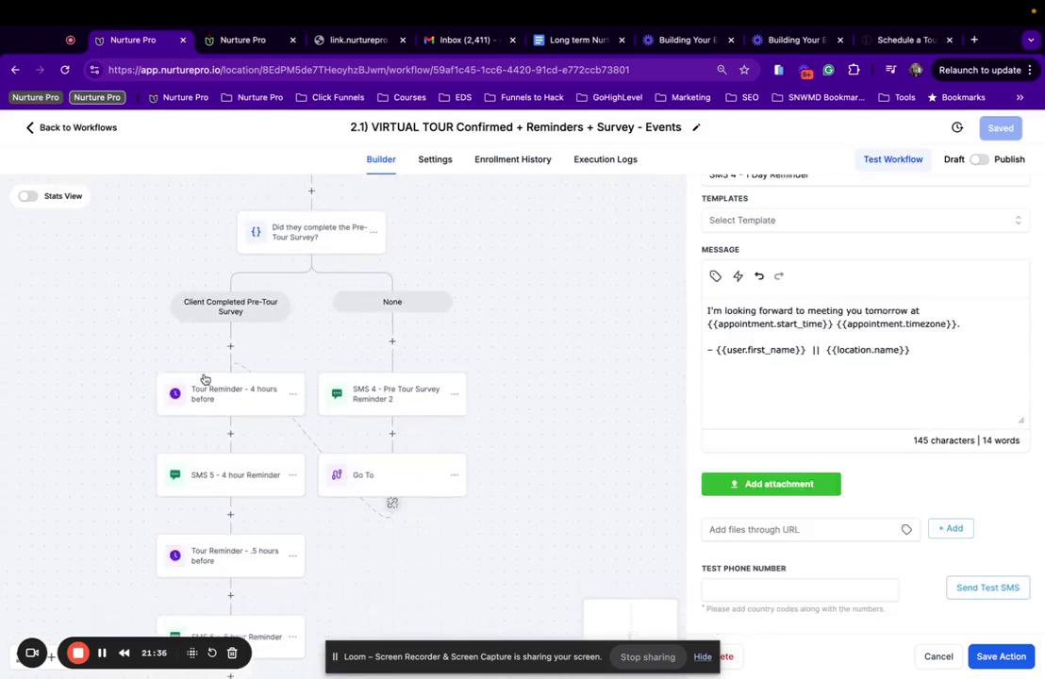
pyautogui.scroll(-2, 205, 378)
pyautogui.click(236, 424)
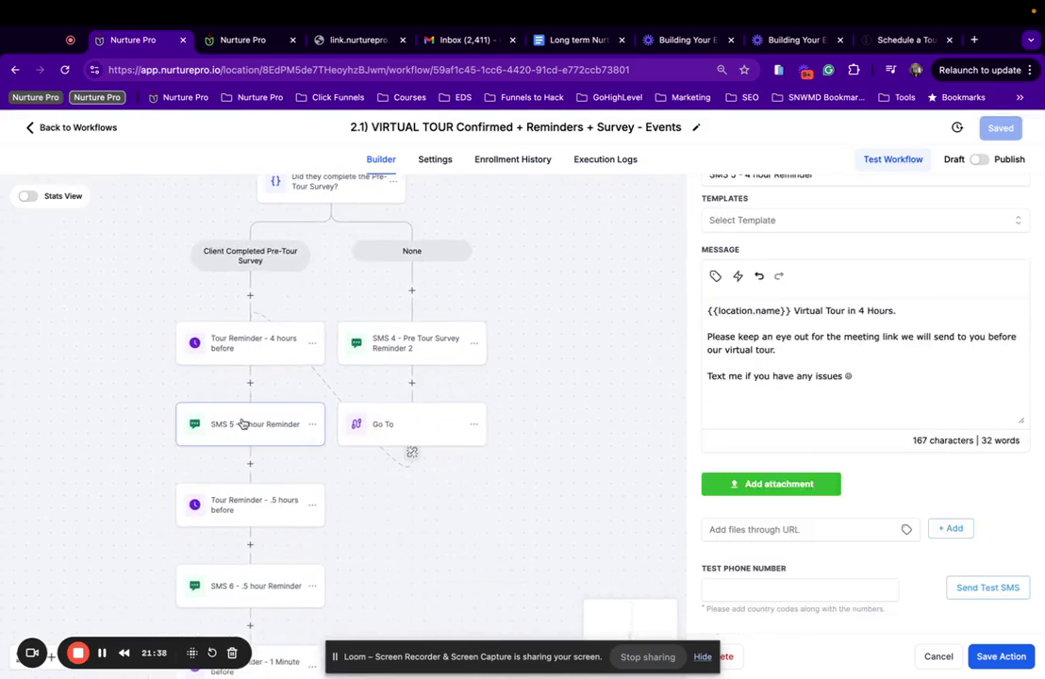
pyautogui.scroll(-3, 252, 424)
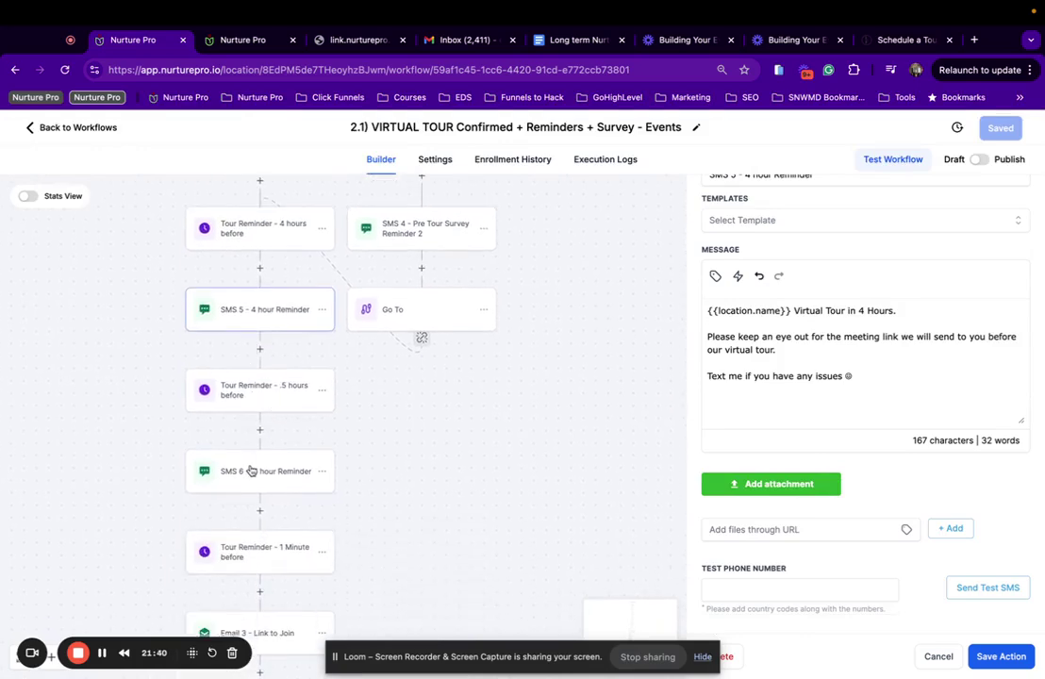
pyautogui.click(252, 470)
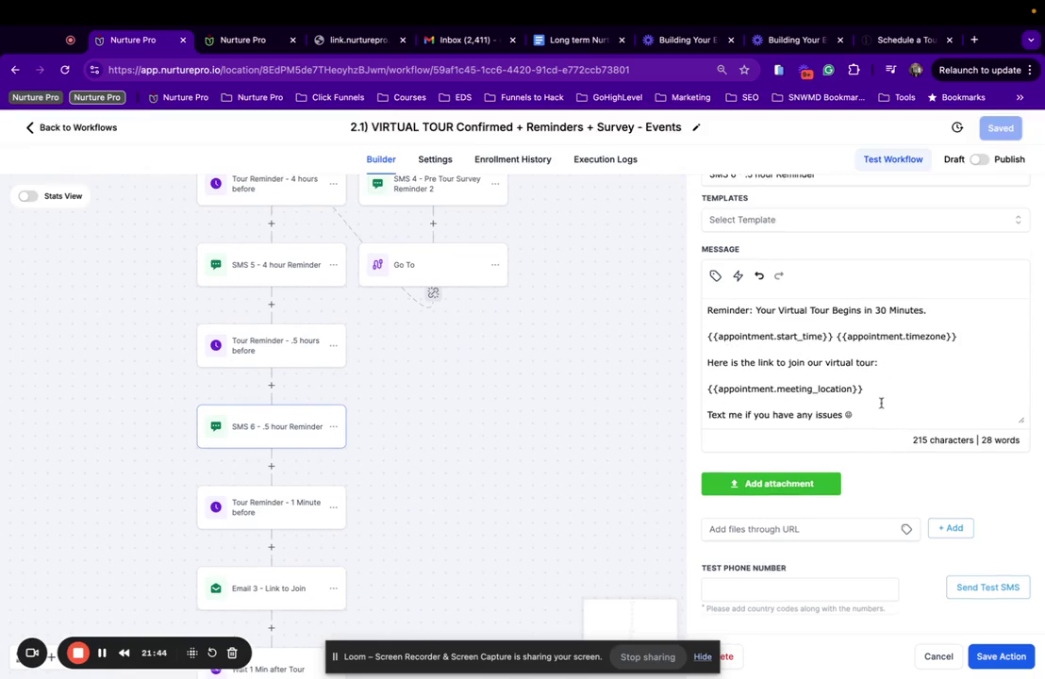
pyautogui.scroll(-2, 312, 357)
# Step: Open the calendar settings in the other Nurture Pro browser tab and look through the calendar list
pyautogui.click(247, 41)
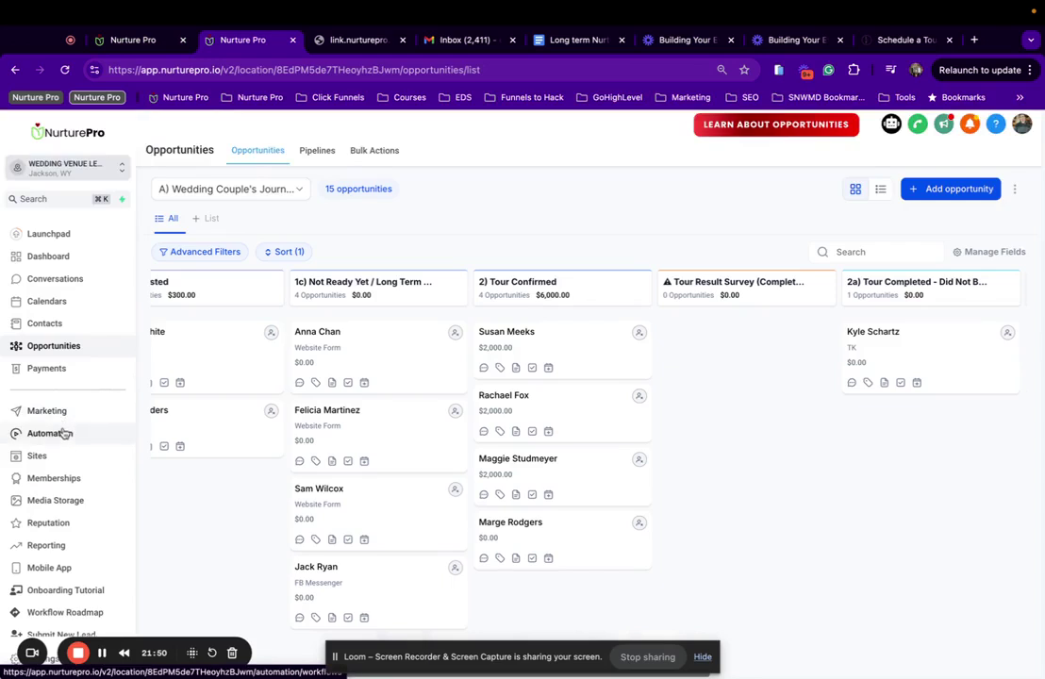
pyautogui.click(66, 301)
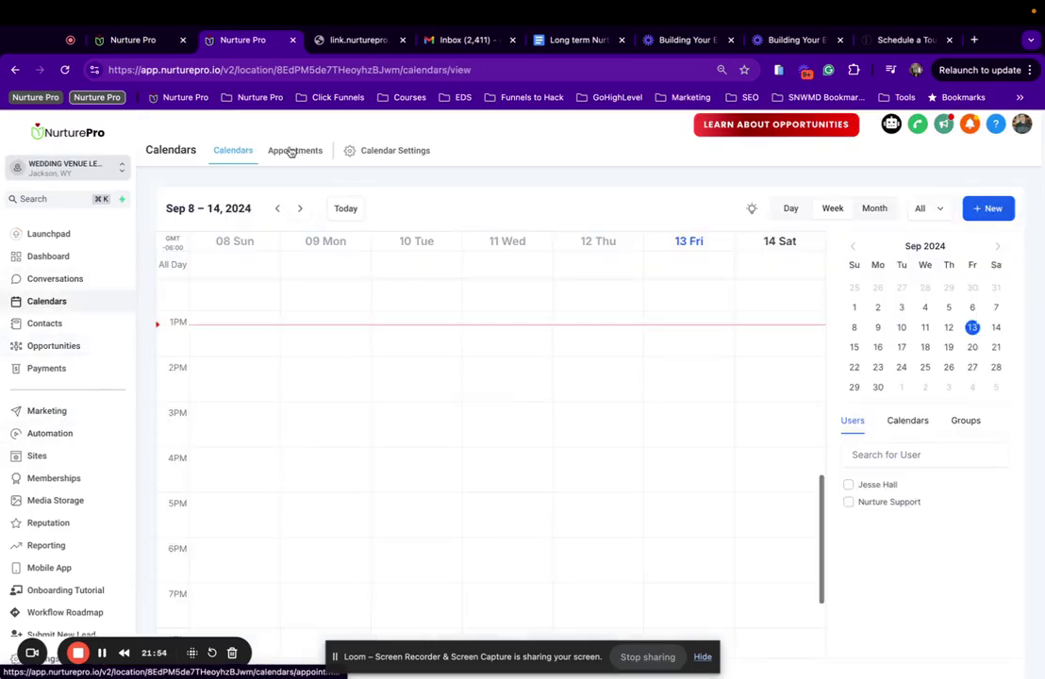
pyautogui.click(397, 151)
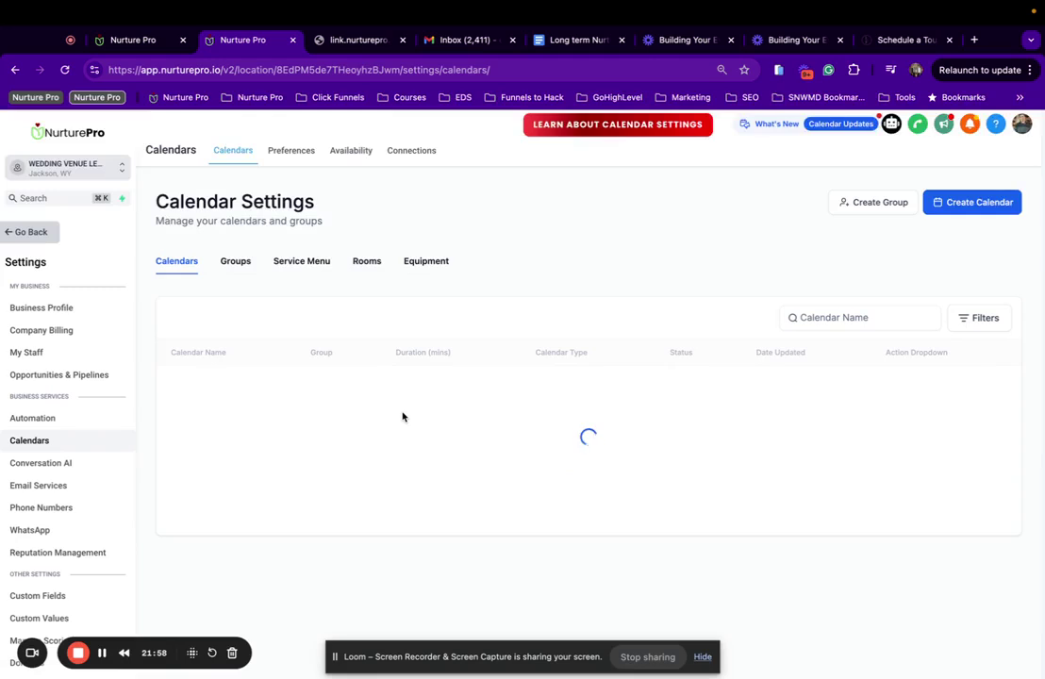
pyautogui.scroll(-3, 458, 406)
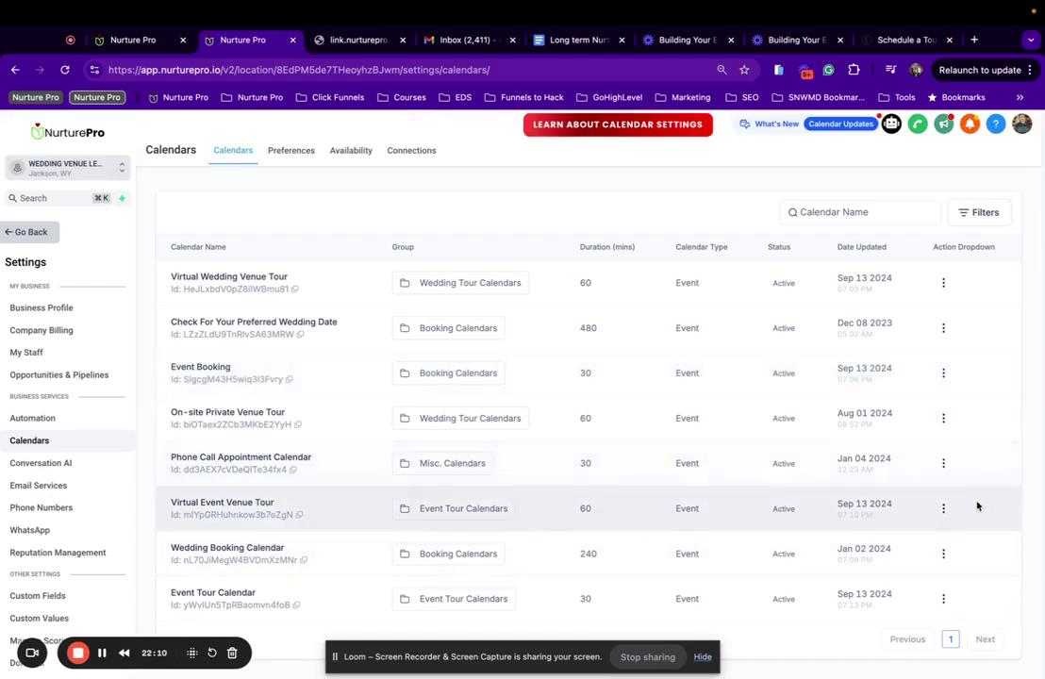
# Step: Open the Virtual Event Venue Tour calendar for editing and check its connections and meeting details
pyautogui.click(943, 512)
pyautogui.click(917, 375)
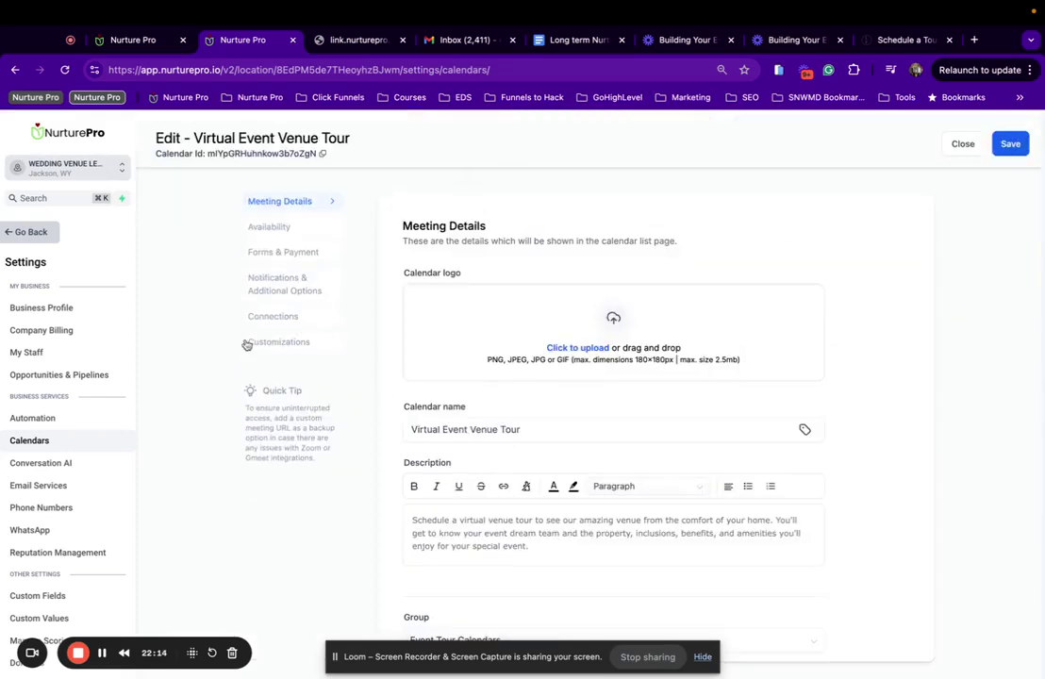
pyautogui.doubleClick(289, 321)
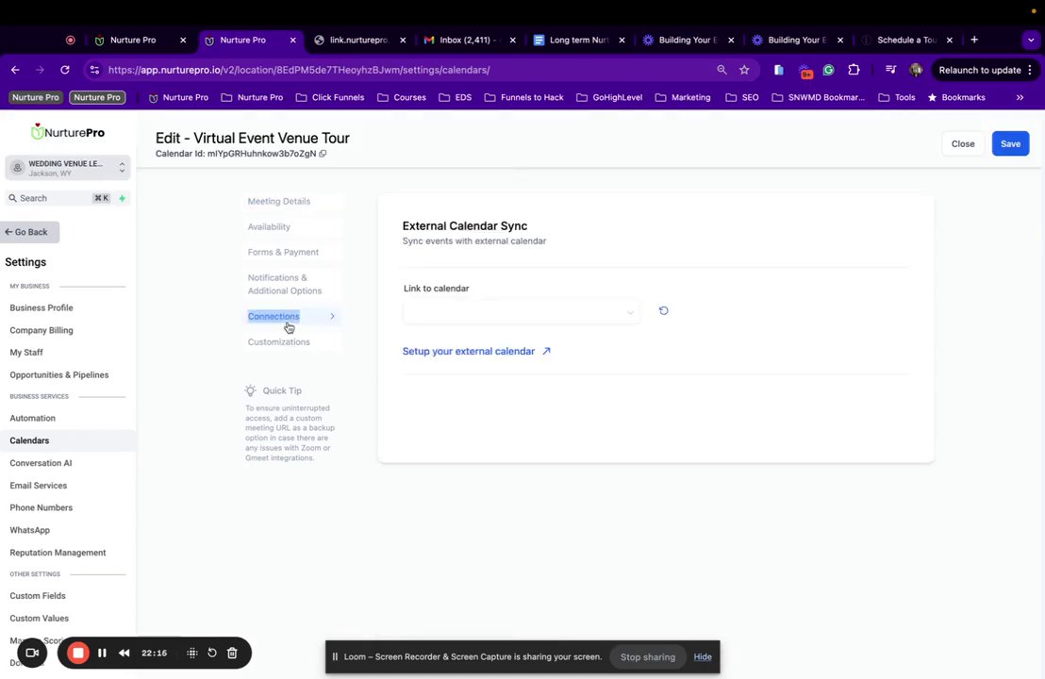
pyautogui.click(279, 202)
pyautogui.scroll(-5, 602, 450)
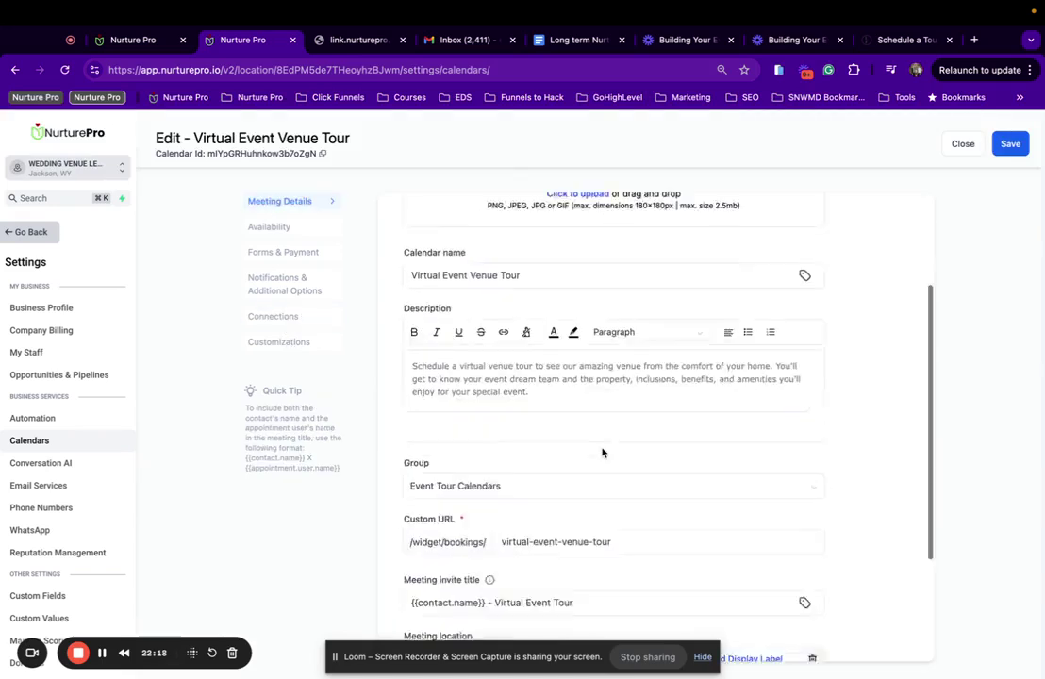
# Step: Inspect the calendar's custom meeting location value, then save the calendar
pyautogui.click(600, 491)
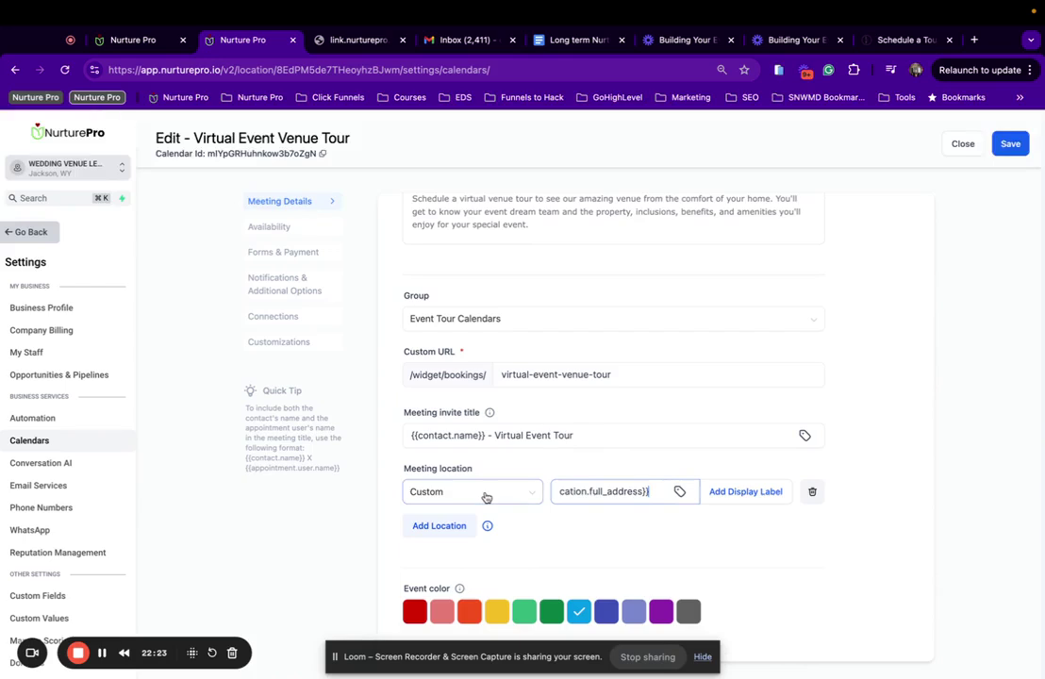
pyautogui.click(623, 492)
pyautogui.press('End')
pyautogui.moveTo(561, 490); pyautogui.dragTo(675, 502)
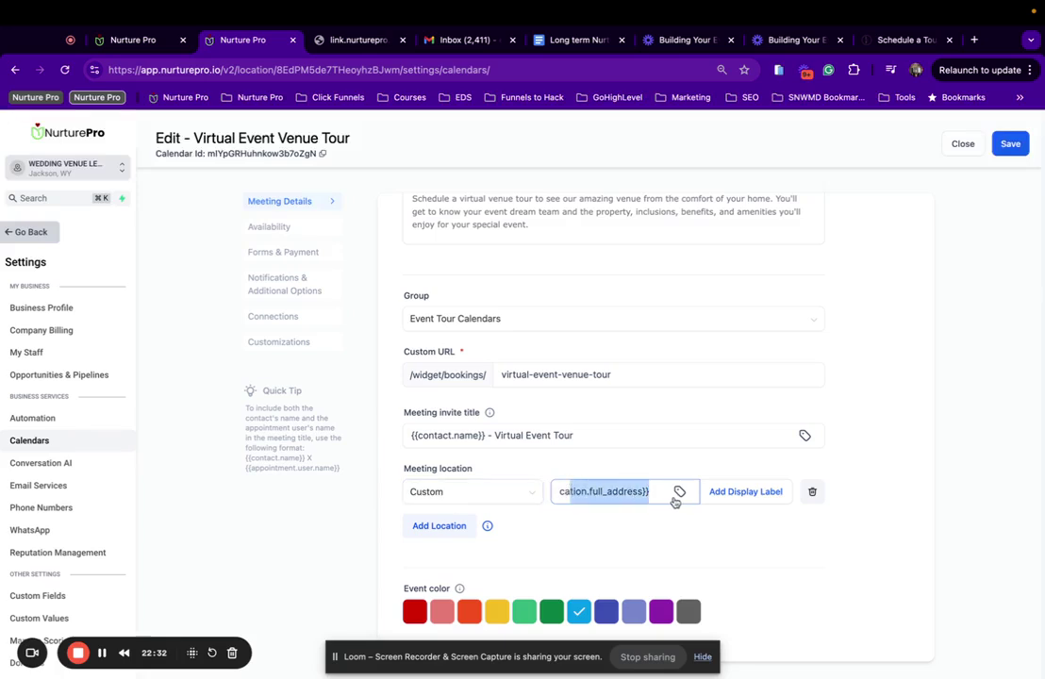
pyautogui.click(1010, 146)
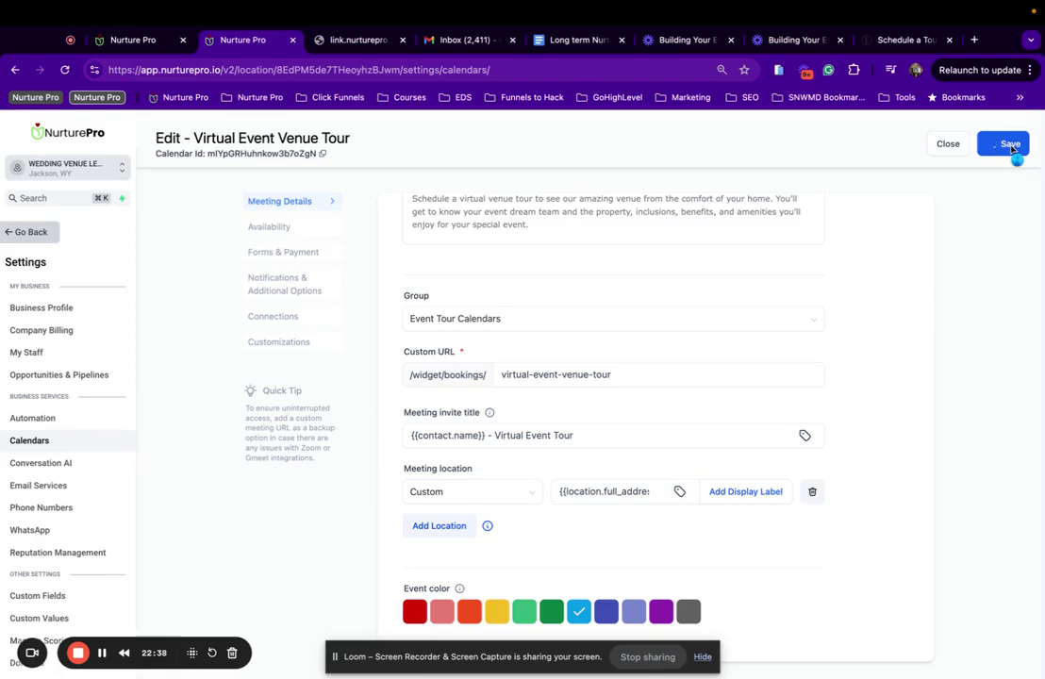
# Step: Return to the virtual tour workflow and review the subject and message of Email 3 - Link to Join
pyautogui.click(142, 47)
pyautogui.scroll(-5, 360, 424)
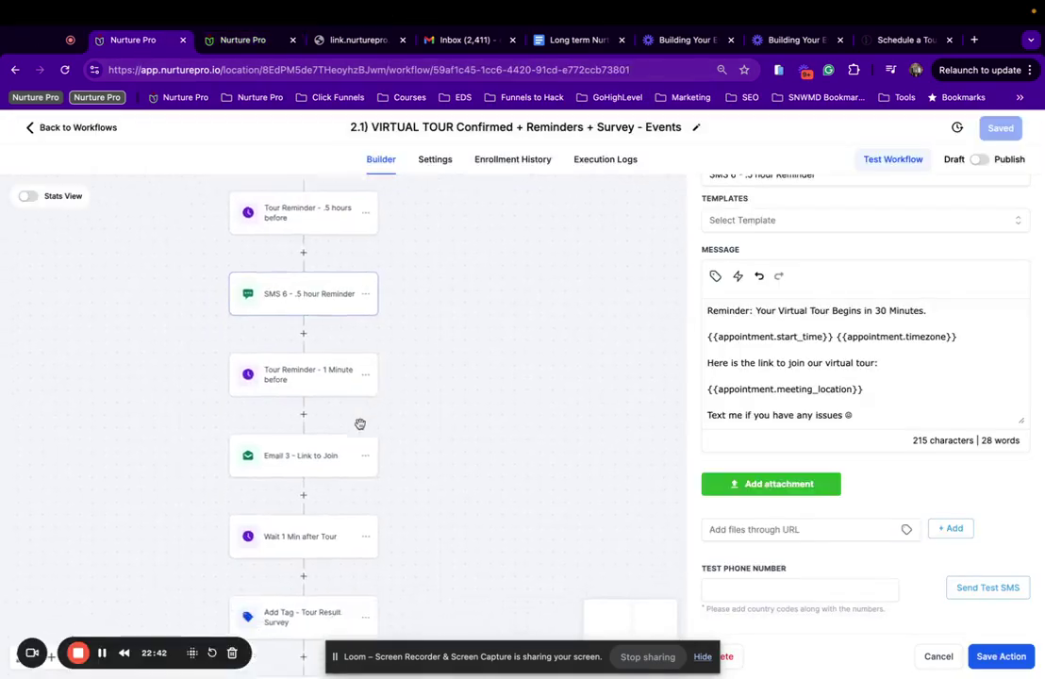
pyautogui.click(319, 311)
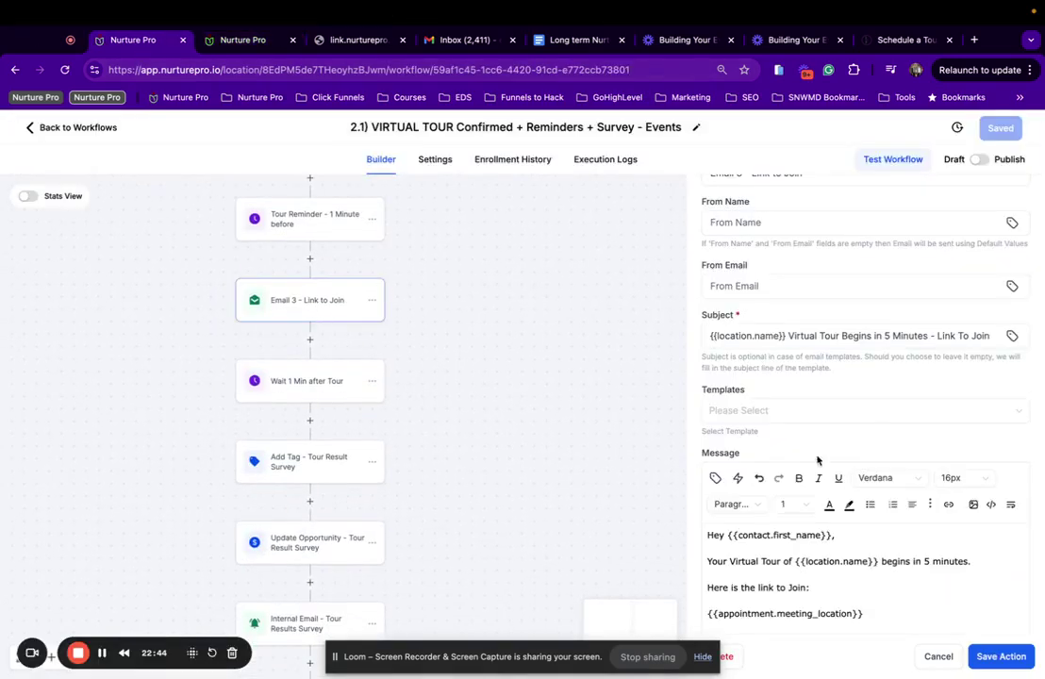
pyautogui.scroll(-3, 830, 472)
pyautogui.scroll(-1, 831, 507)
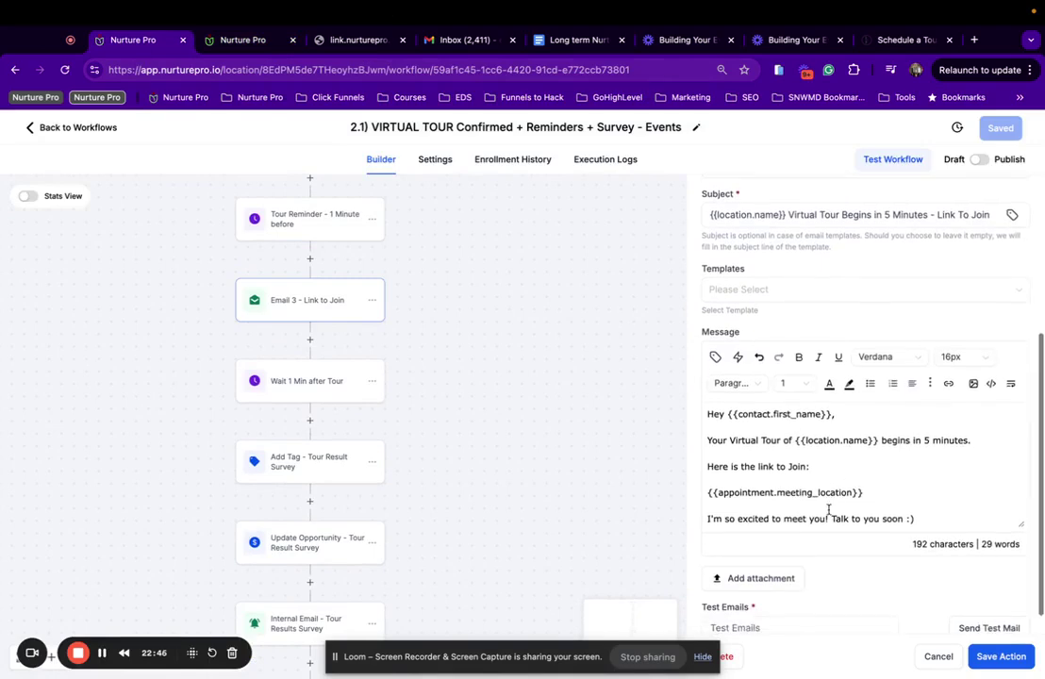
pyautogui.scroll(-4, 395, 435)
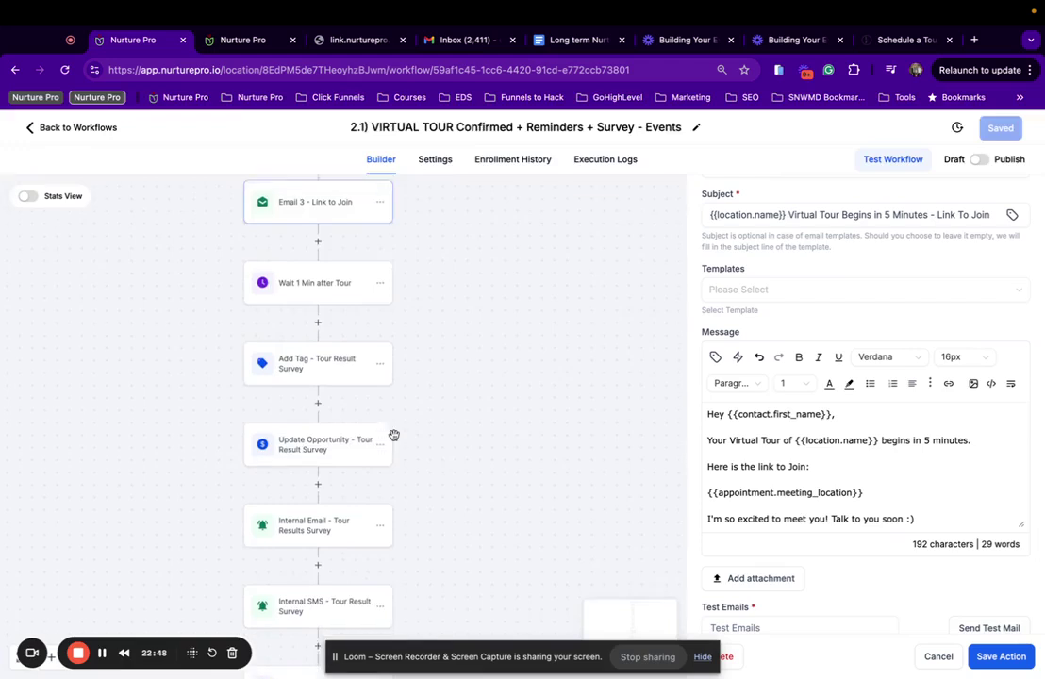
# Step: Review the internal tour result survey email and text, plus the internal survey reminder text on the None branch
pyautogui.click(282, 444)
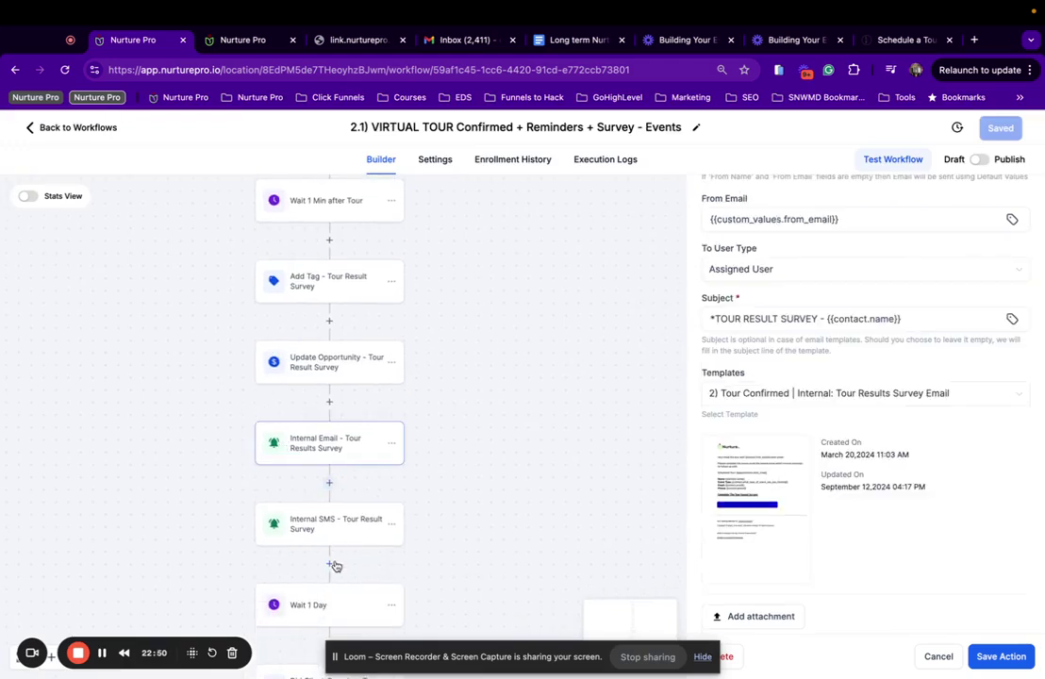
pyautogui.click(334, 531)
pyautogui.scroll(-6, 332, 528)
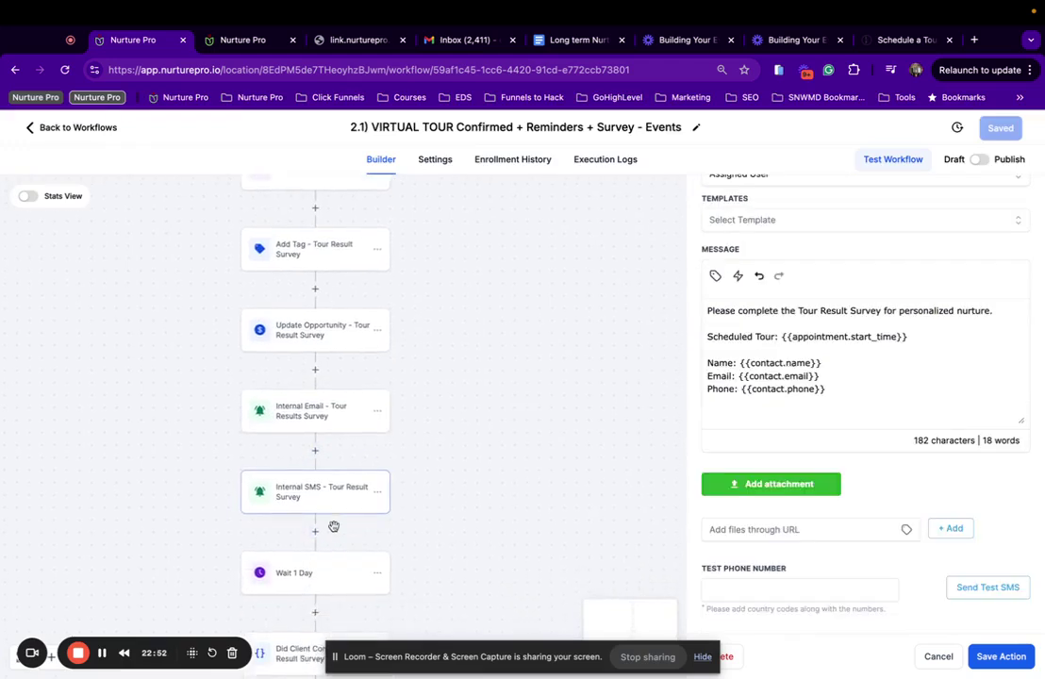
pyautogui.click(401, 568)
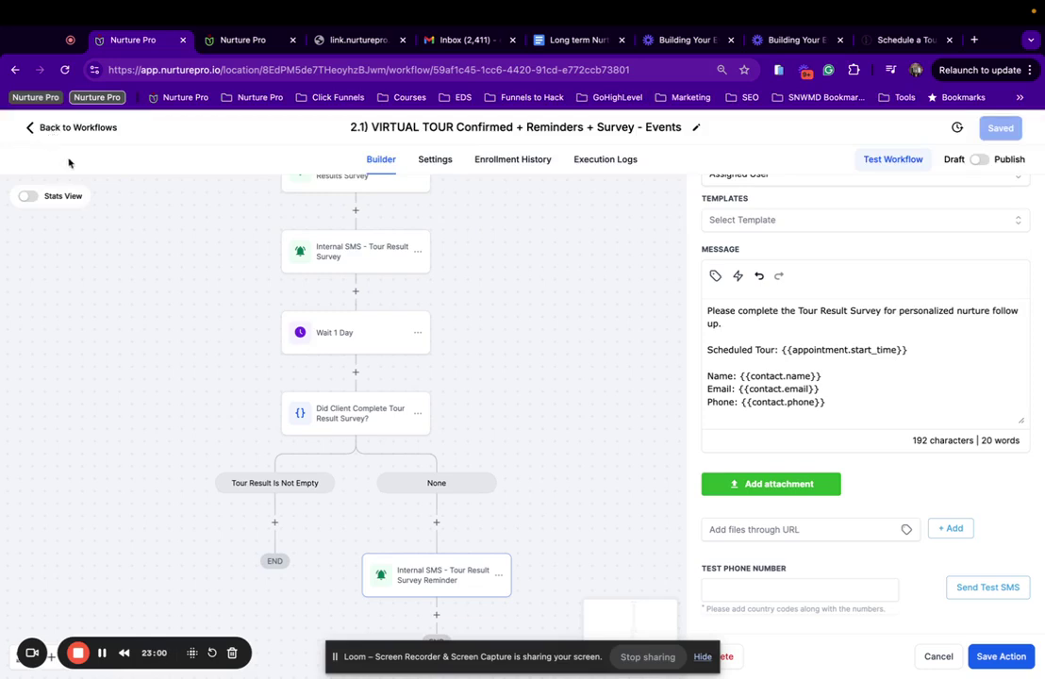
# Step: Review the workflow's re-entry, timezone and time window settings, then go back to the workflow list
pyautogui.click(429, 161)
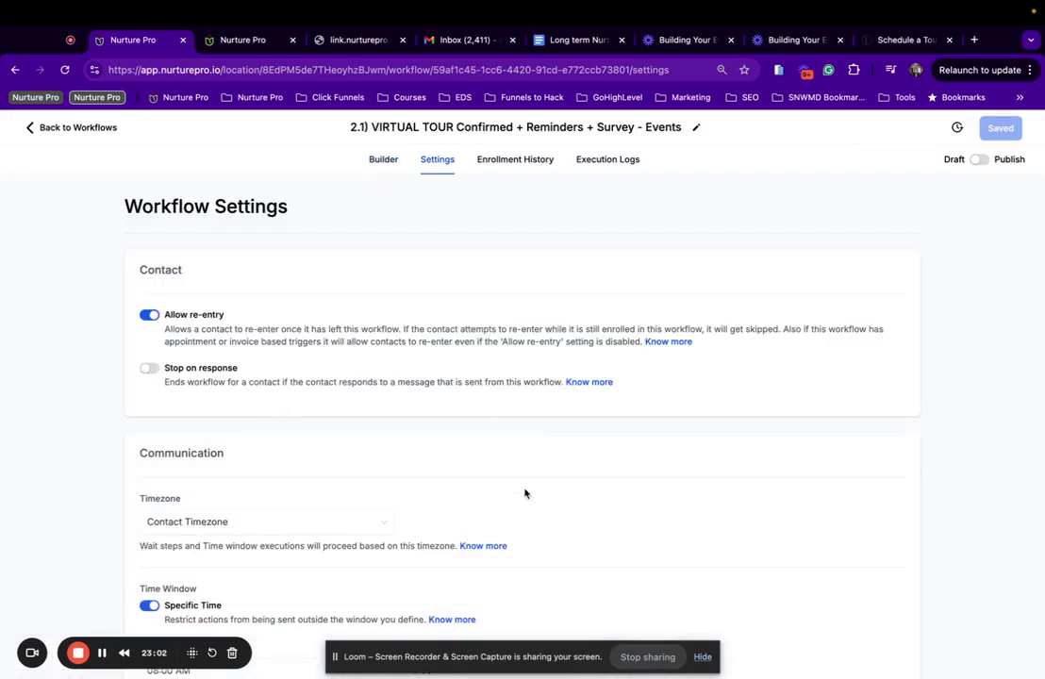
pyautogui.scroll(-2, 406, 474)
pyautogui.scroll(-2, 238, 566)
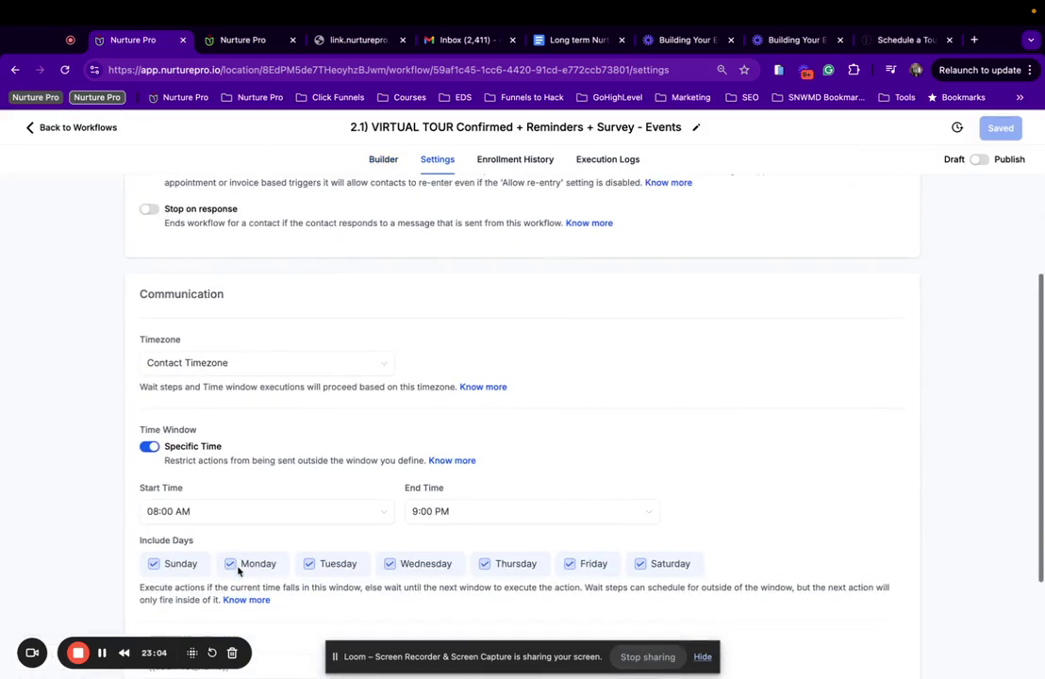
pyautogui.click(81, 129)
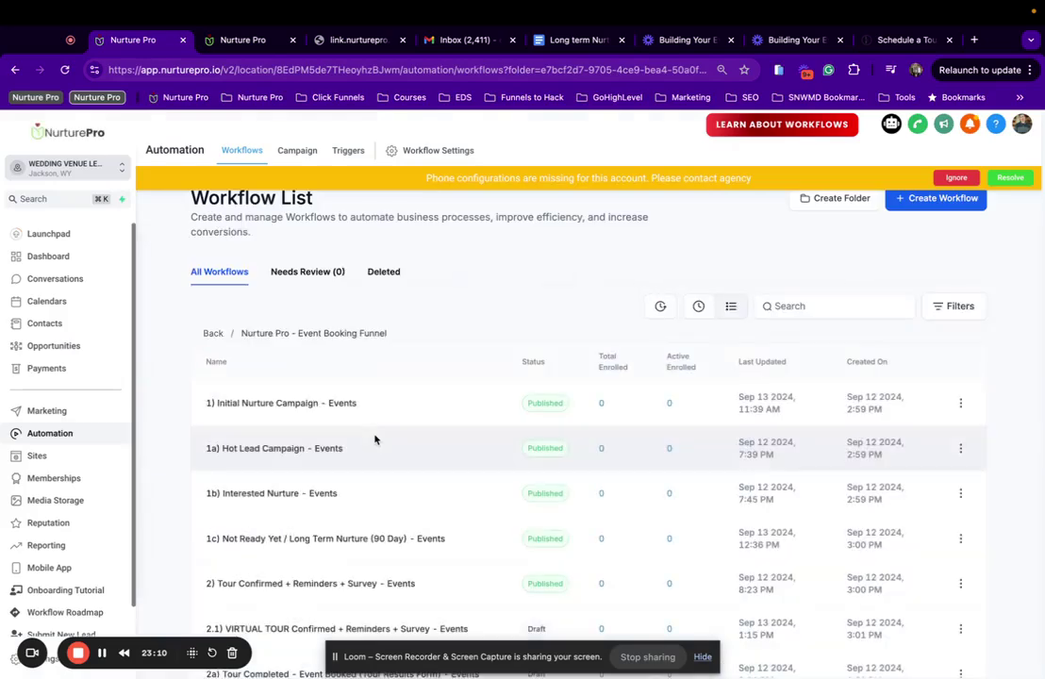
# Step: Publish the 2.1) VIRTUAL TOUR Confirmed + Reminders + Survey - Events workflow from the workflow list
pyautogui.scroll(-3, 375, 439)
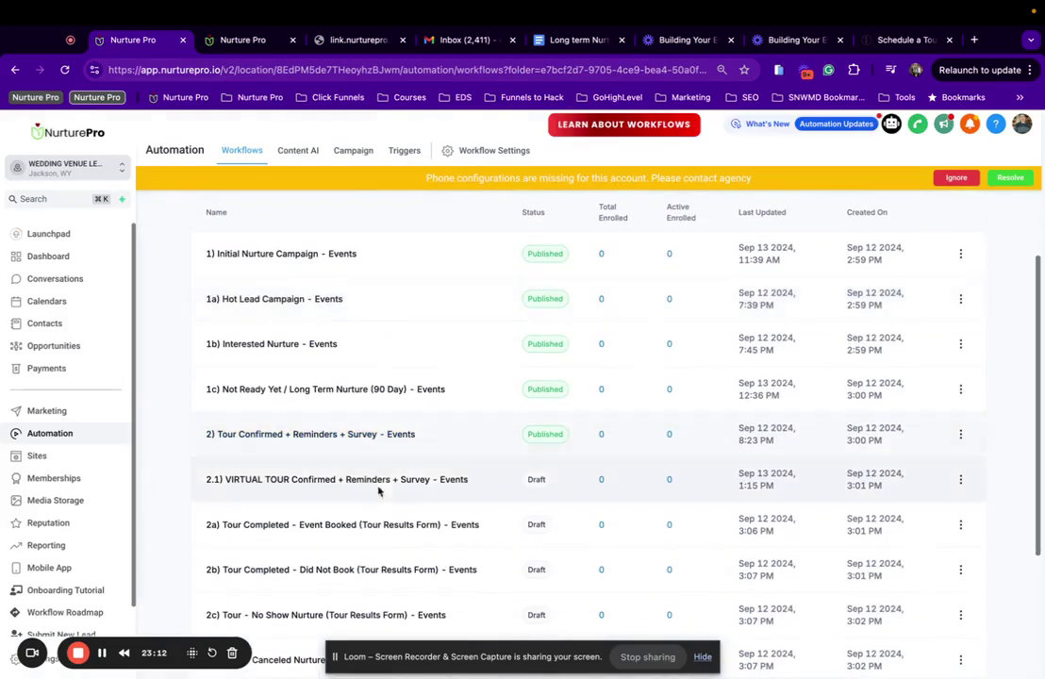
pyautogui.click(960, 481)
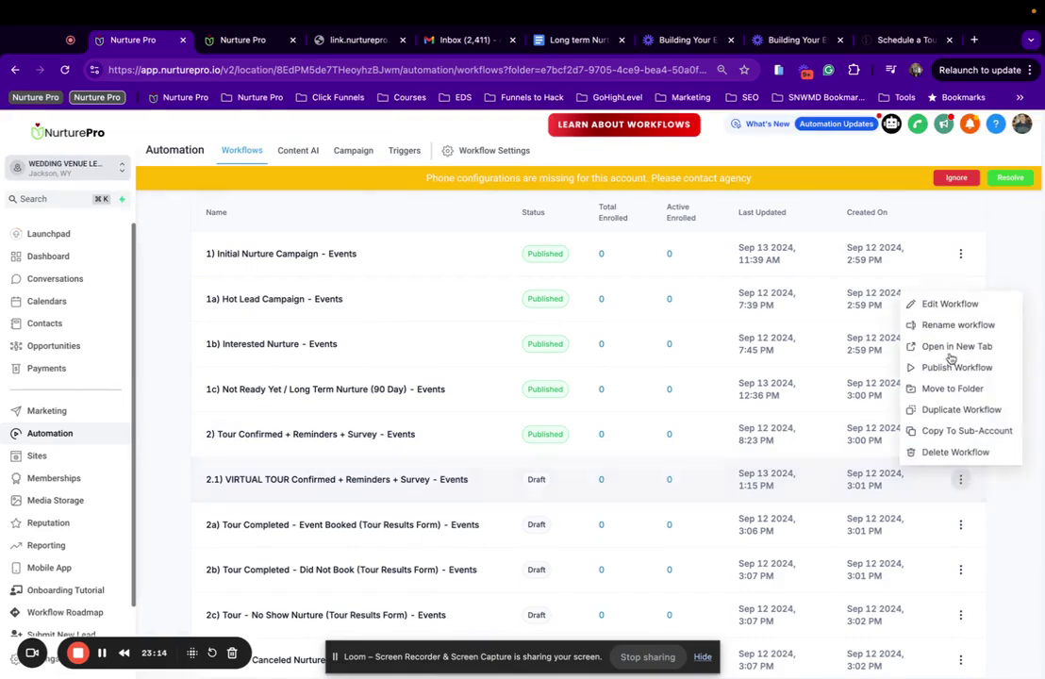
pyautogui.click(936, 367)
pyautogui.click(715, 462)
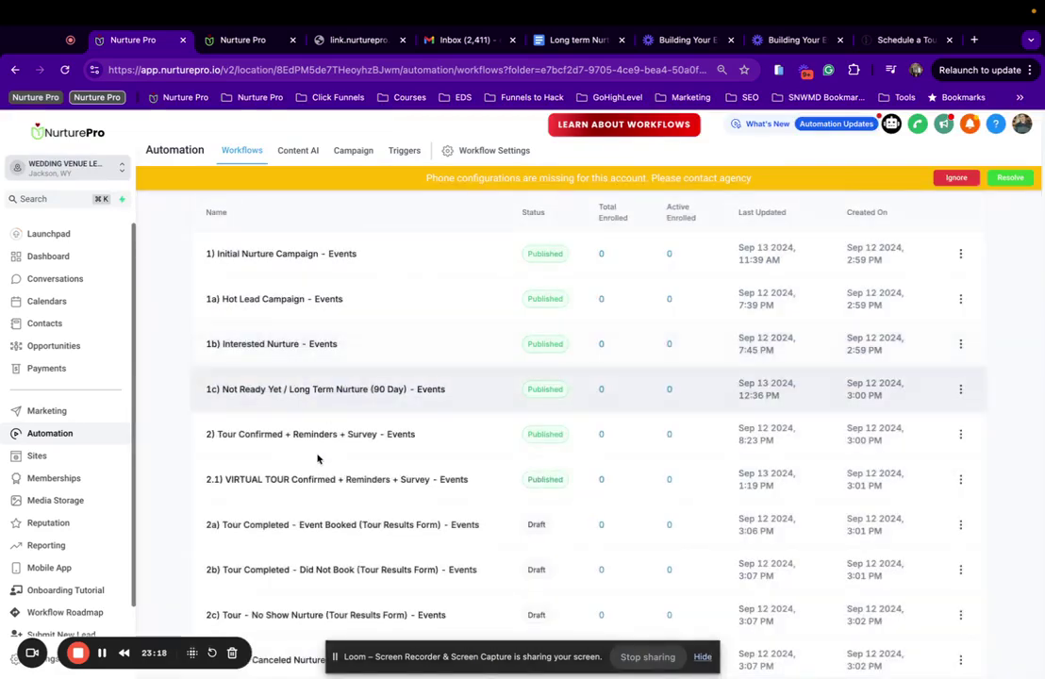
# Step: Examine the Tour Result Survey trigger's filters in the 2a) Tour Completed - Event Booked workflow, then return to the workflow list
pyautogui.scroll(-2, 320, 462)
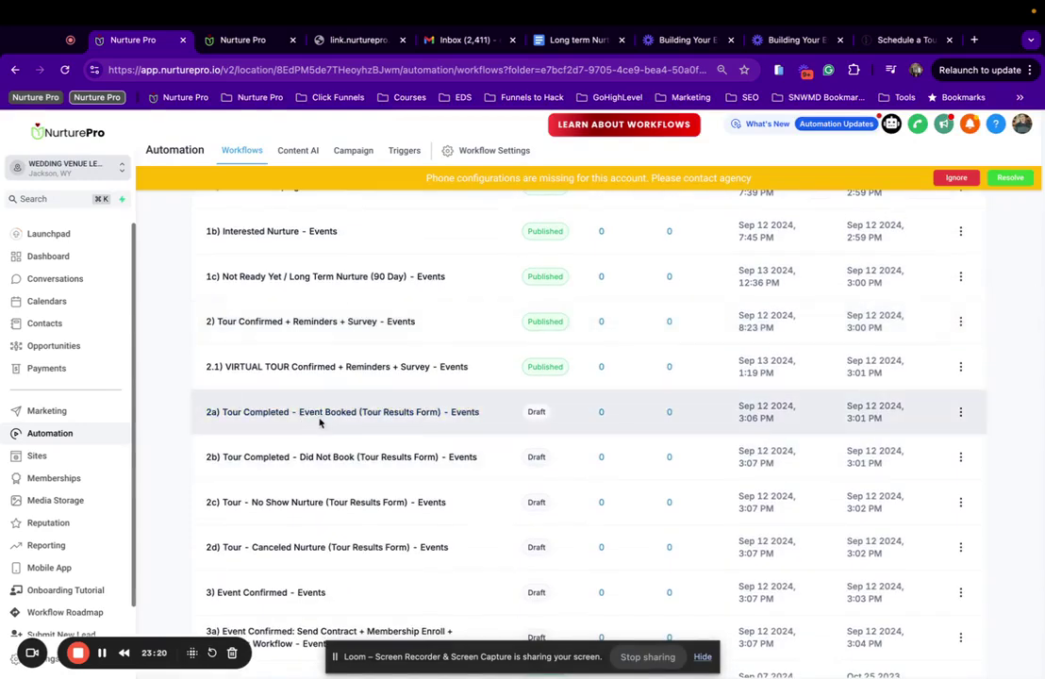
pyautogui.scroll(-1, 329, 421)
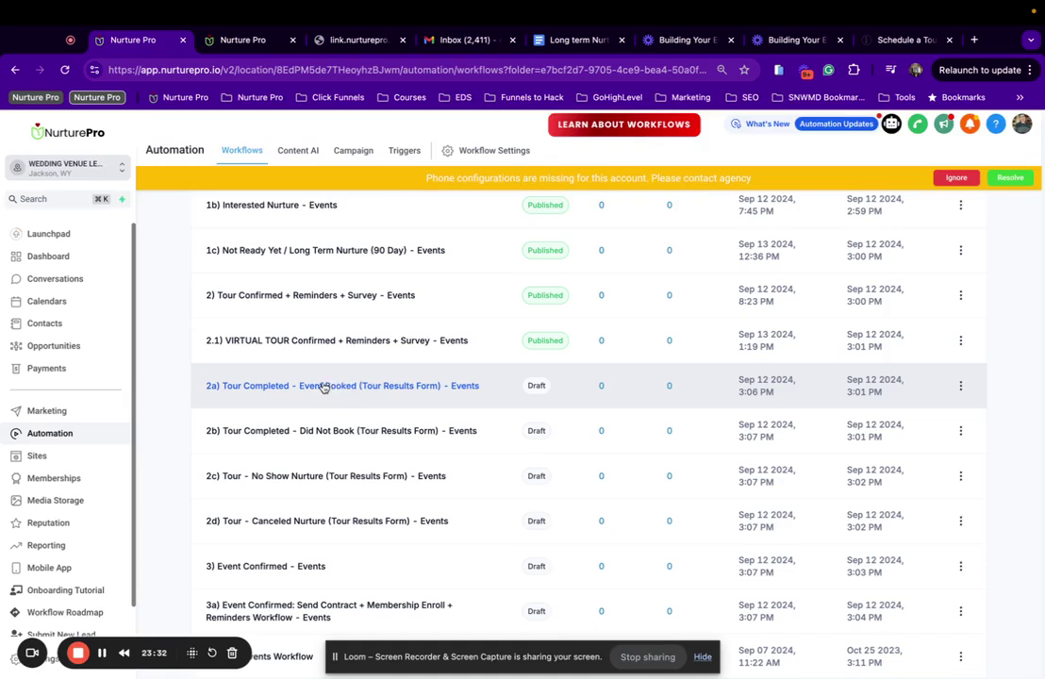
pyautogui.click(322, 387)
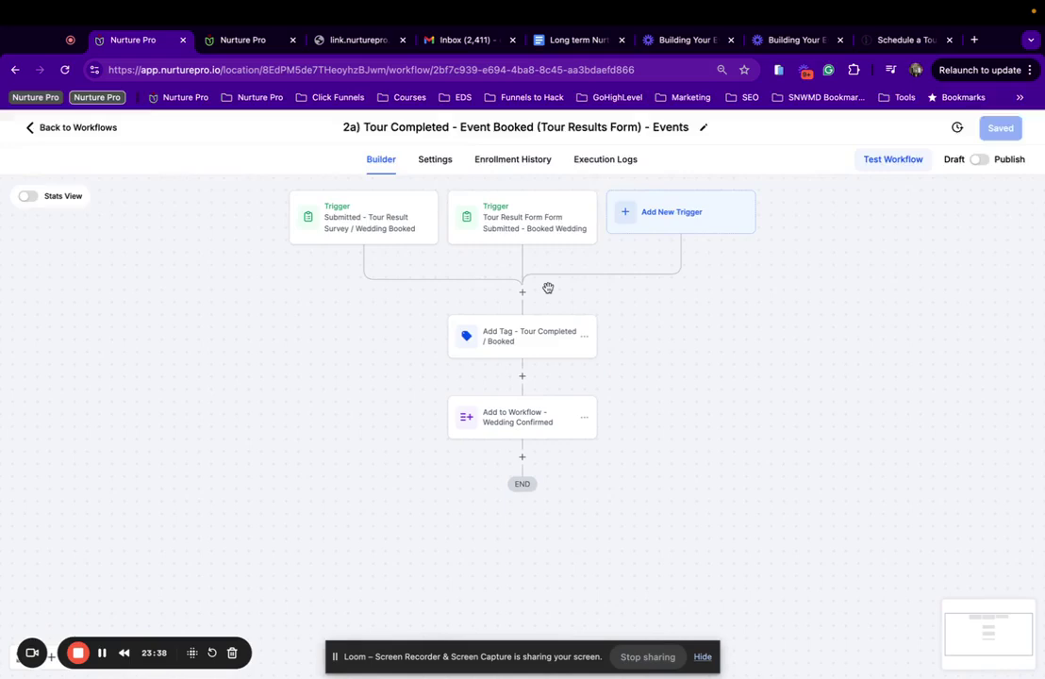
pyautogui.click(417, 243)
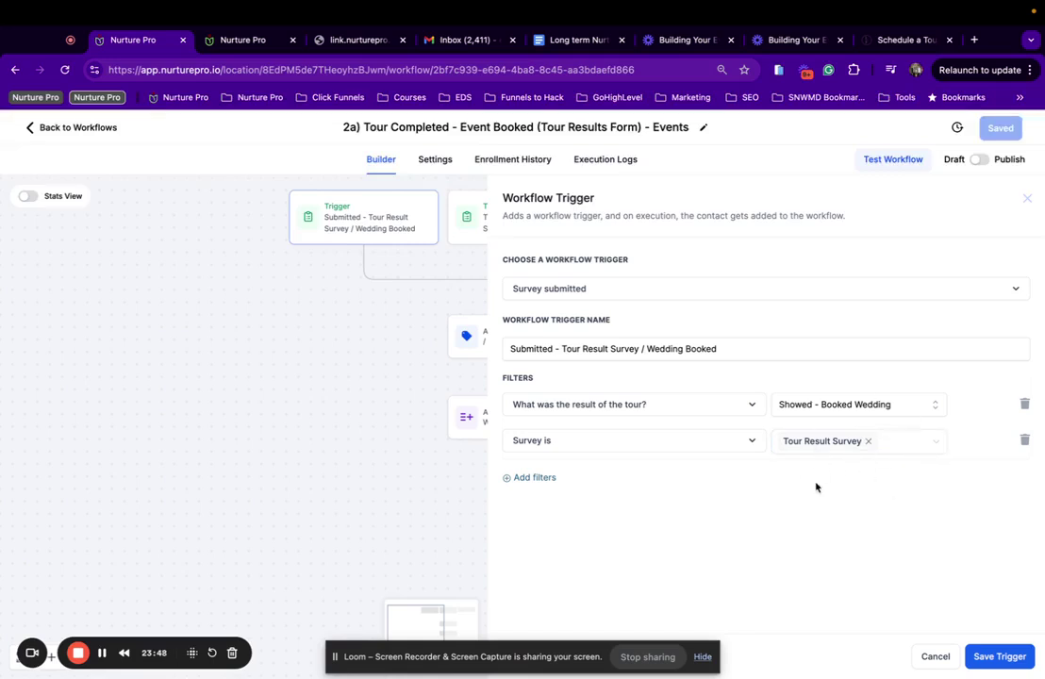
pyautogui.click(934, 657)
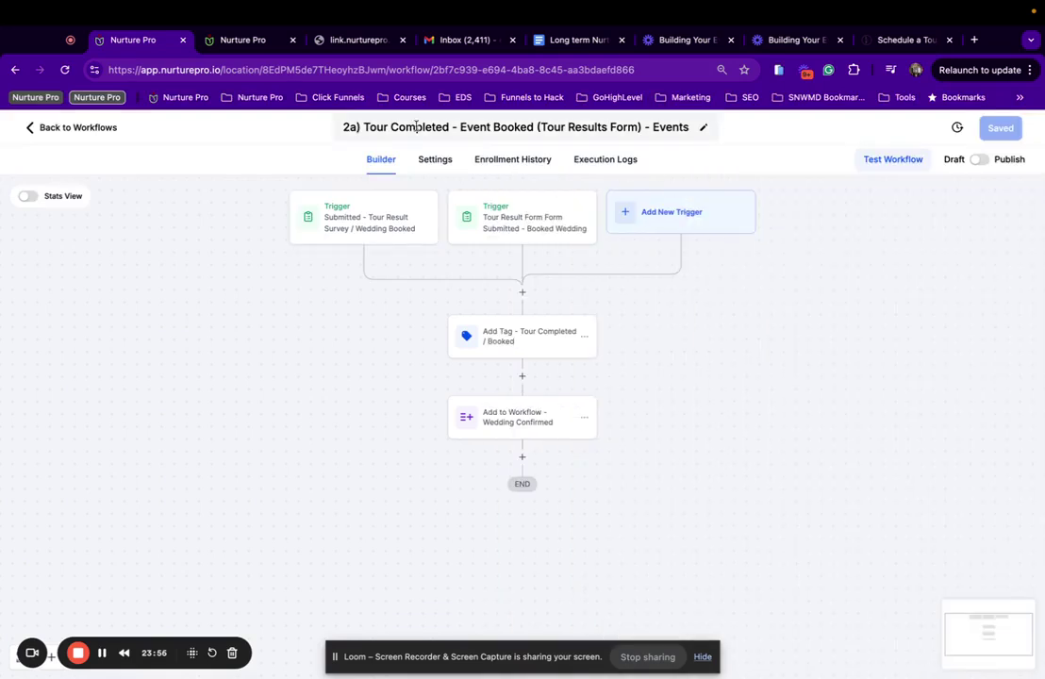
pyautogui.click(92, 131)
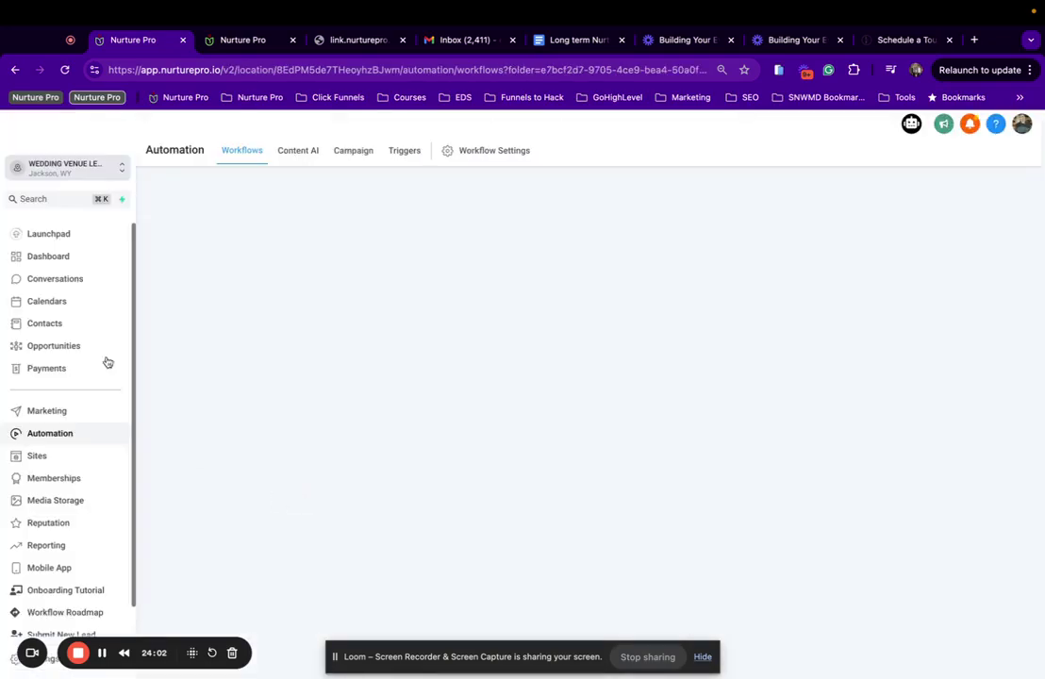
# Step: Look over the remaining draft workflows, then open the Tour Result Survey from the Nurture Pro surveys folder
pyautogui.scroll(-5, 382, 506)
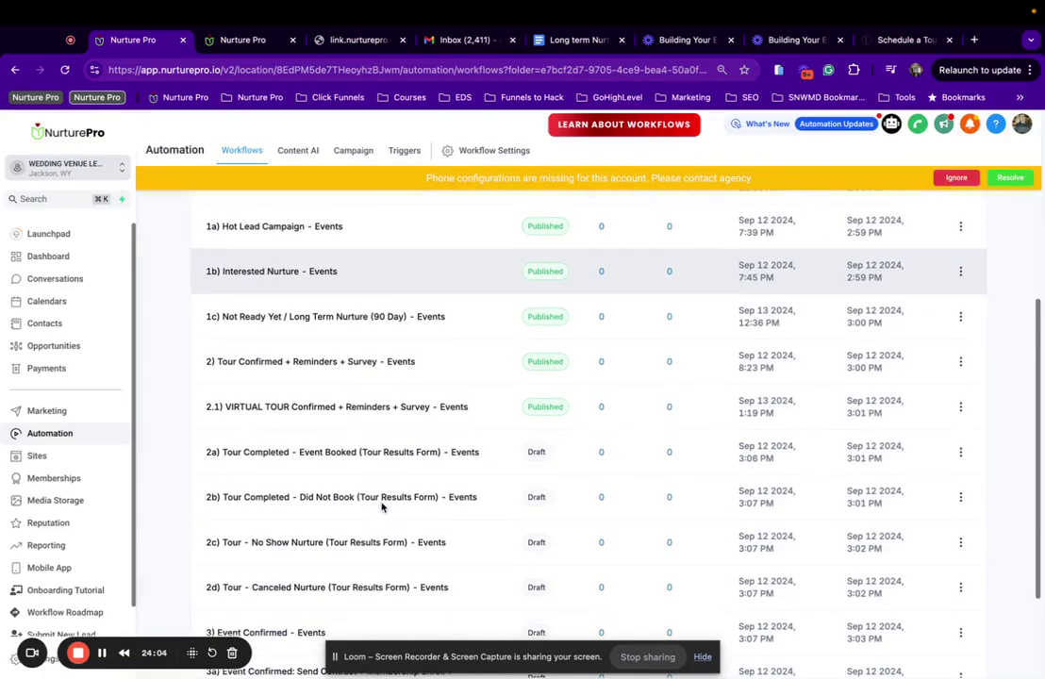
pyautogui.scroll(-2, 258, 463)
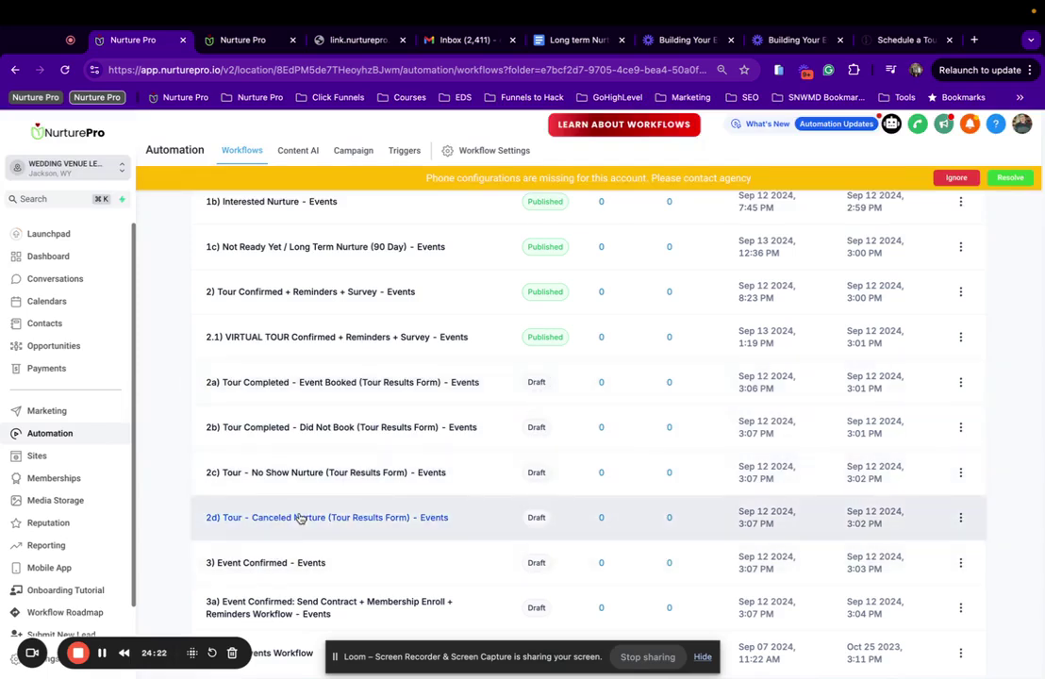
pyautogui.scroll(-1, 38, 443)
pyautogui.click(43, 427)
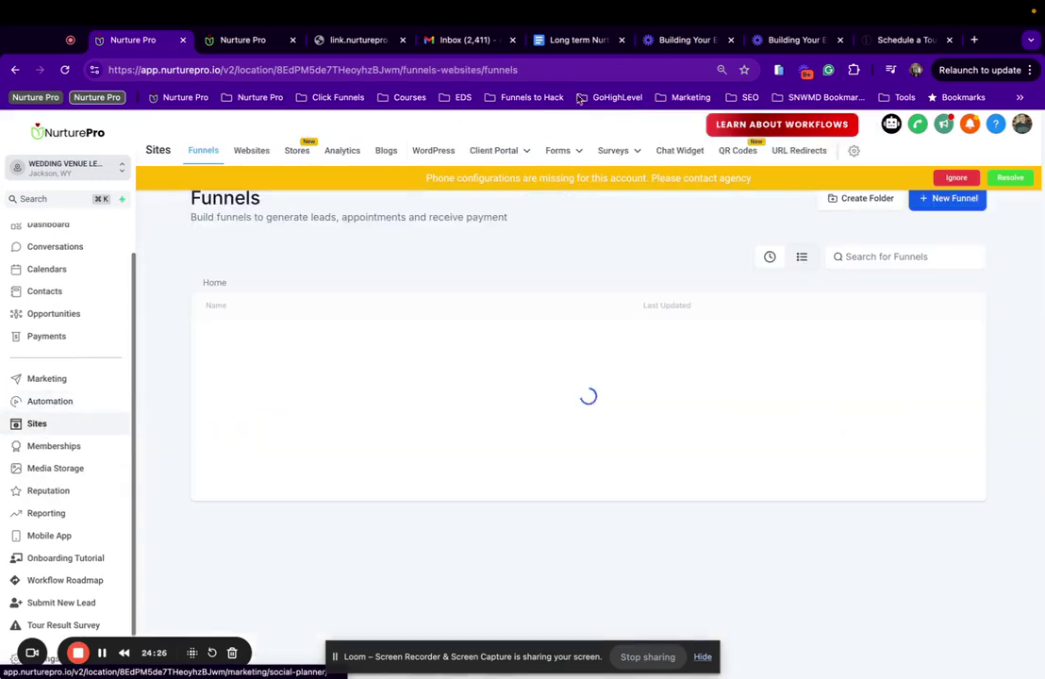
pyautogui.click(607, 154)
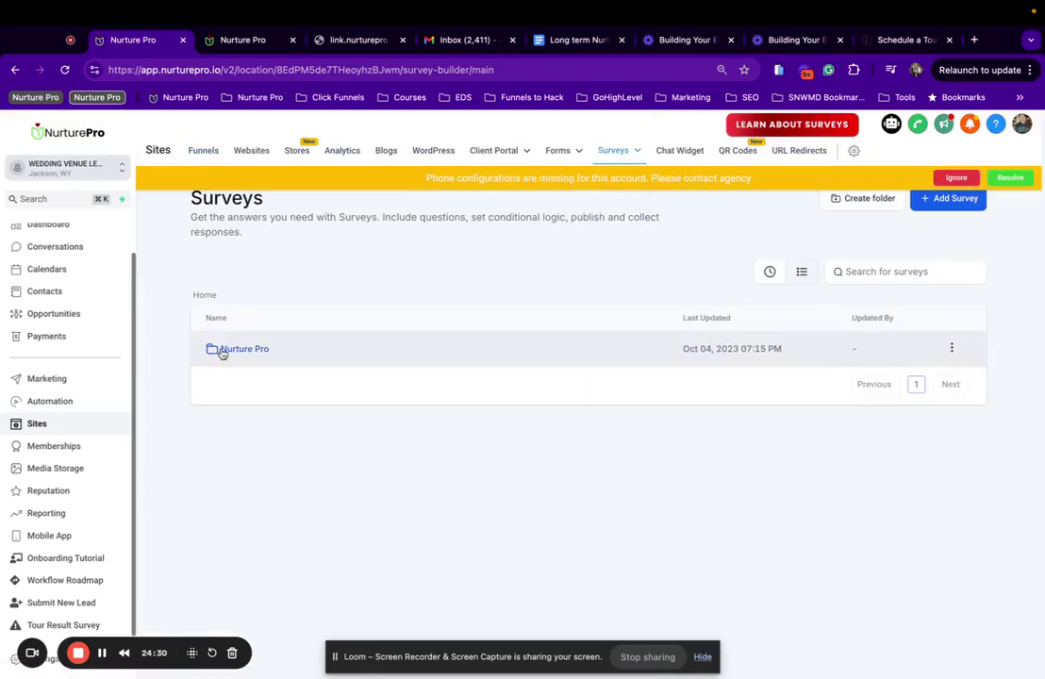
pyautogui.click(222, 352)
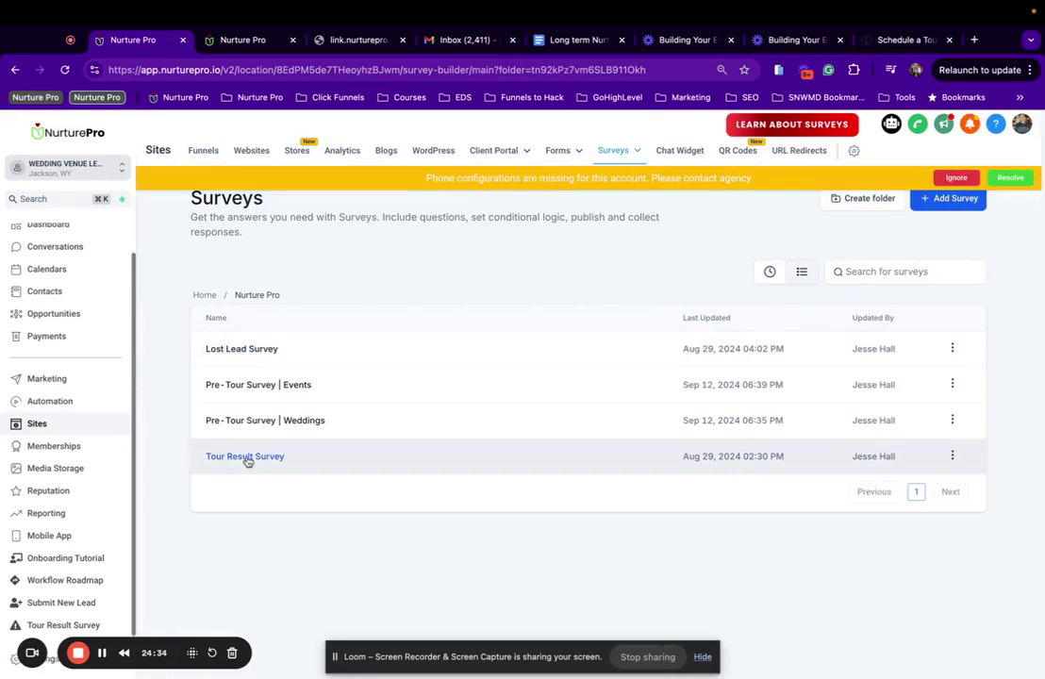
pyautogui.click(248, 459)
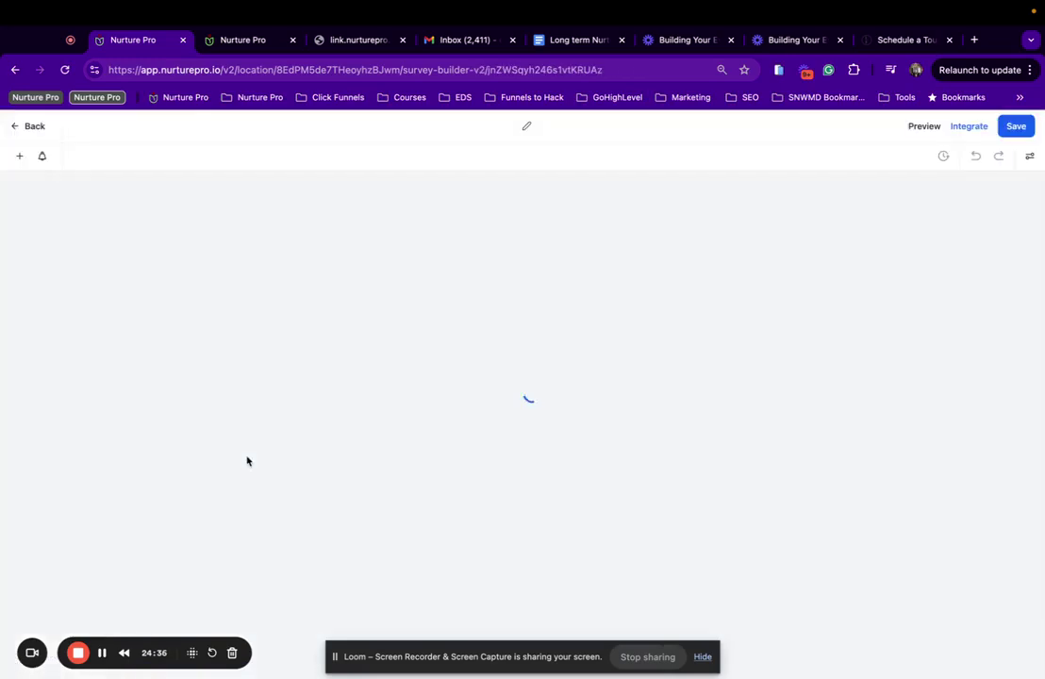
pyautogui.scroll(-2, 474, 351)
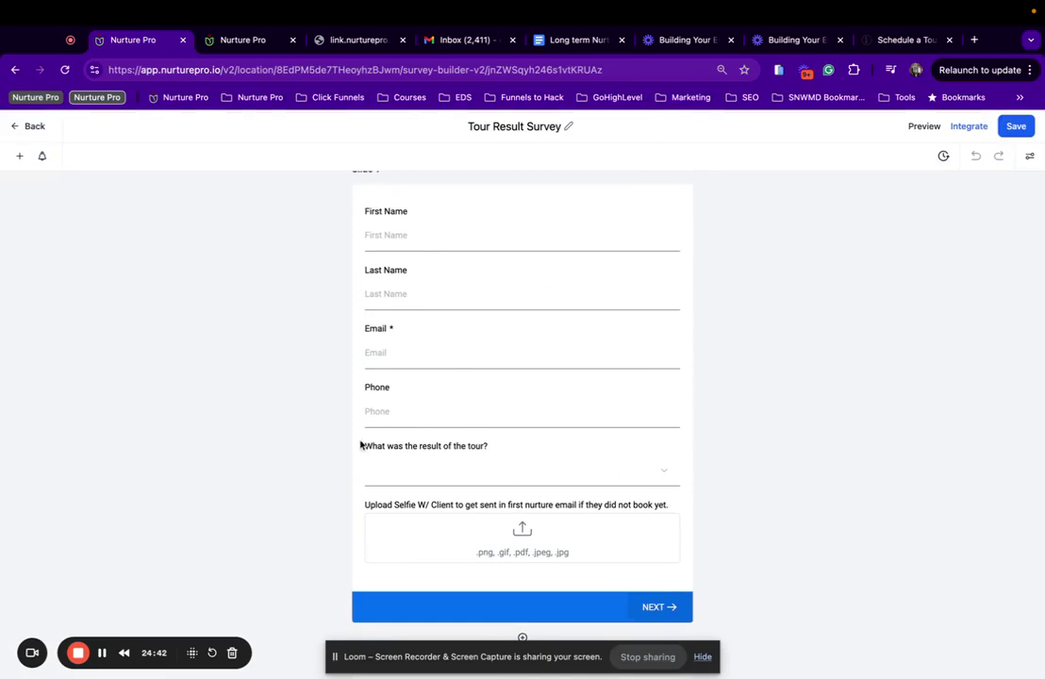
# Step: Add the Optin Form custom field for the hosted event type to slide 1, above the tour result question
pyautogui.click(21, 157)
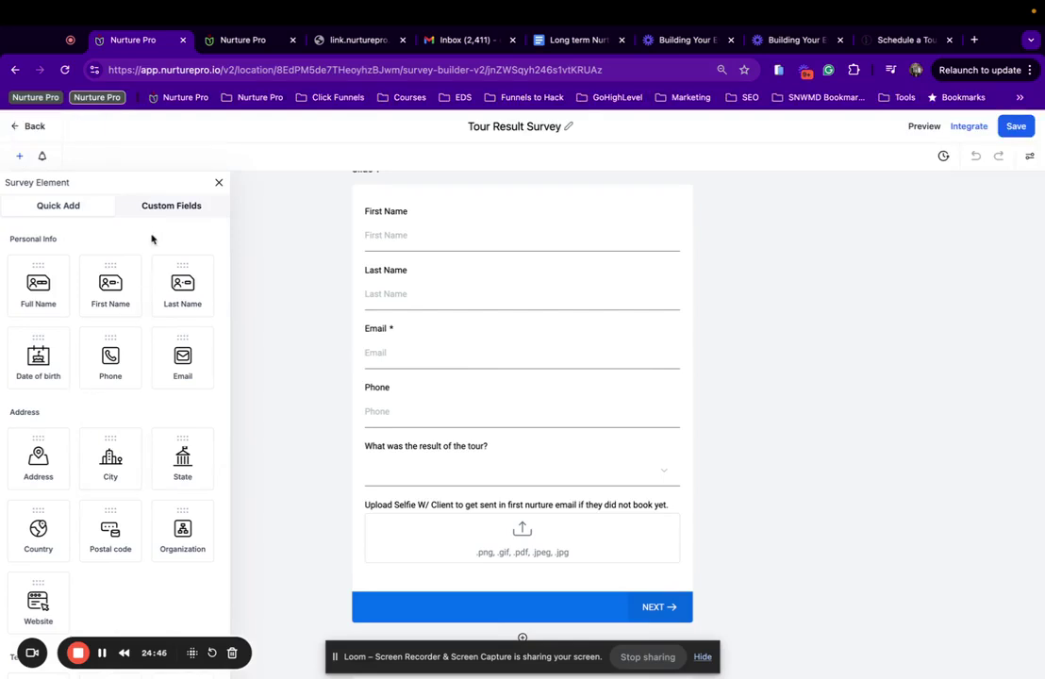
pyautogui.click(162, 208)
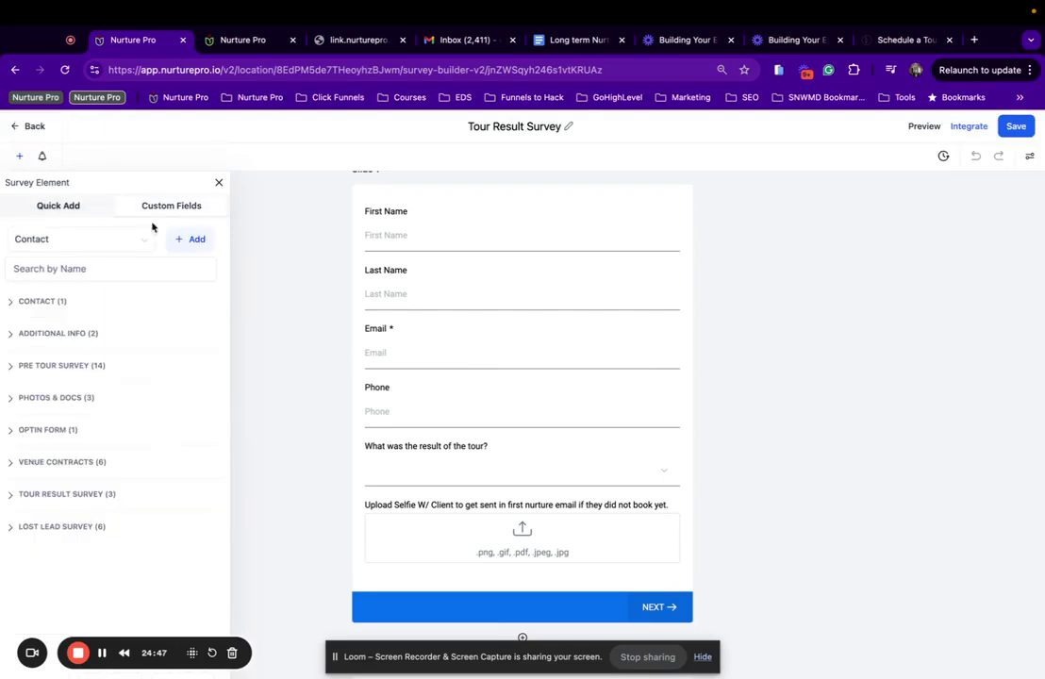
pyautogui.click(28, 429)
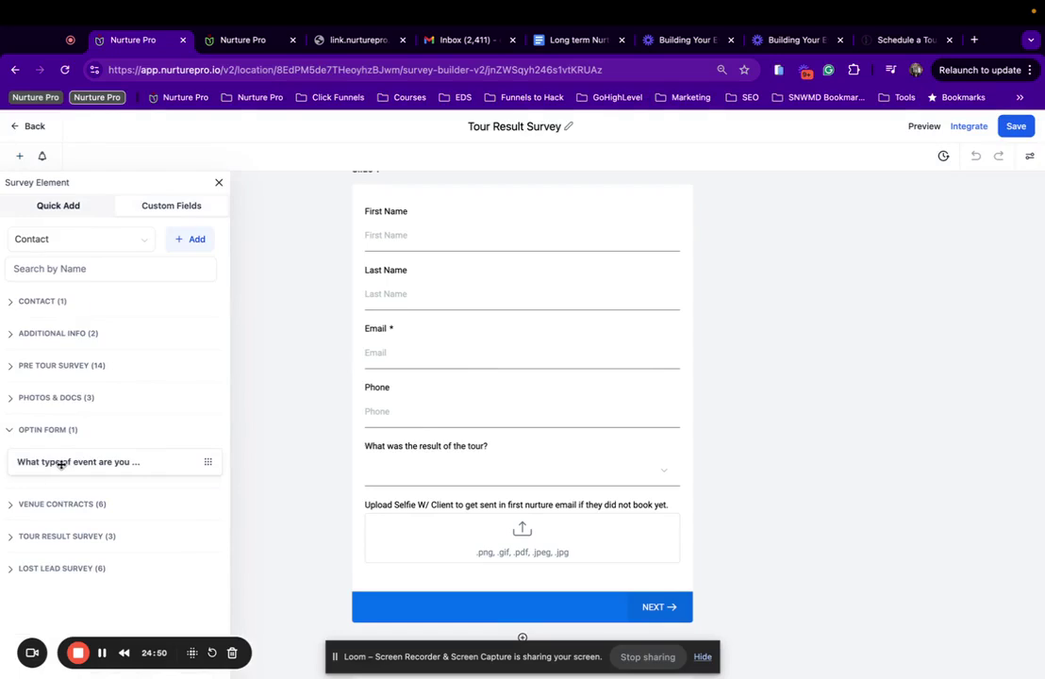
pyautogui.moveTo(58, 462); pyautogui.dragTo(444, 509)
pyautogui.scroll(-2, 448, 508)
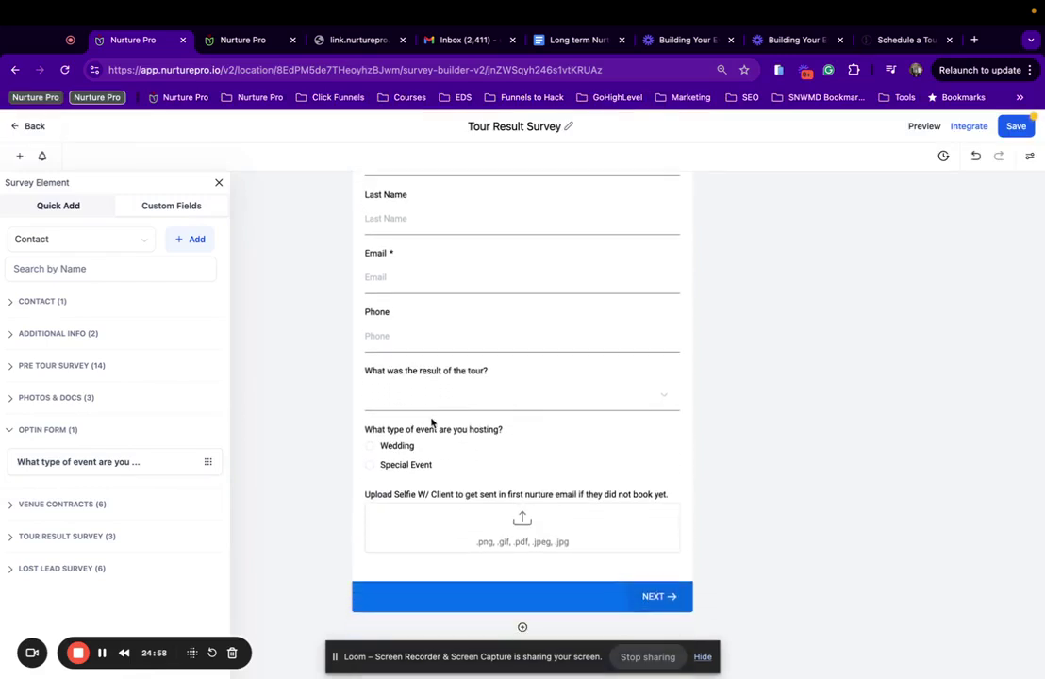
pyautogui.moveTo(412, 440); pyautogui.dragTo(423, 391)
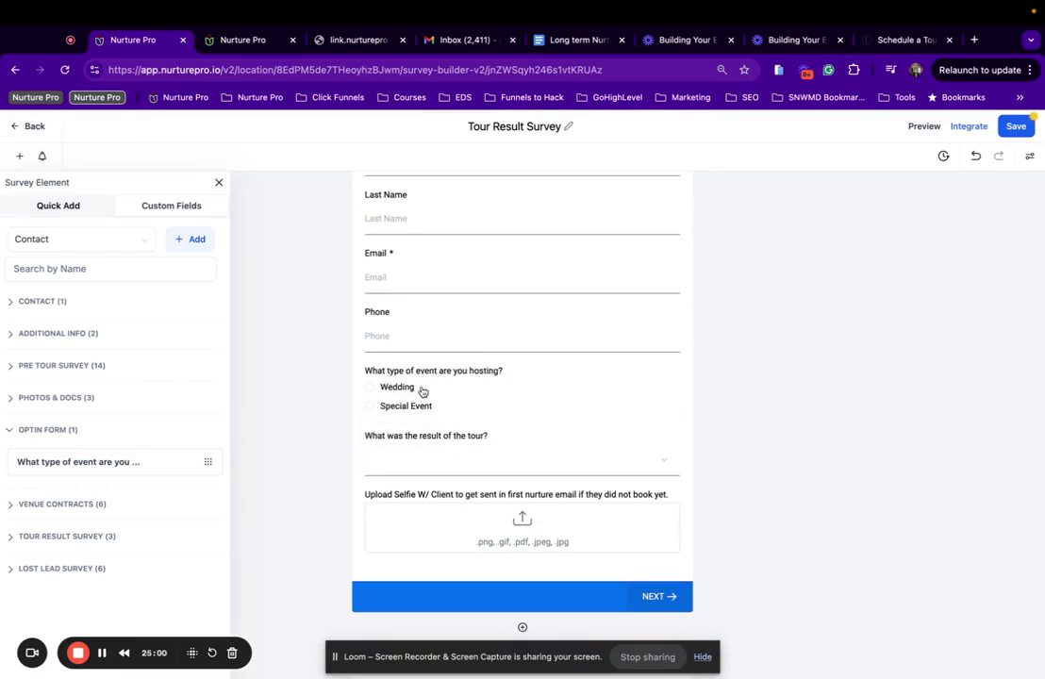
# Step: Shorten the event type question's label to "What type of event?"
pyautogui.click(418, 384)
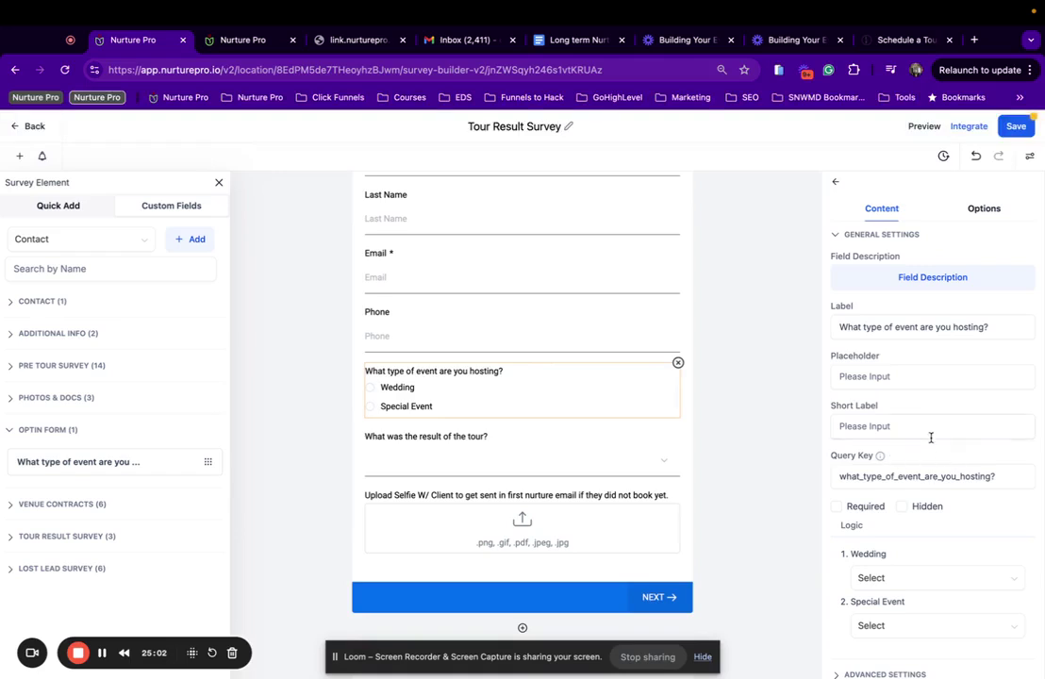
pyautogui.click(973, 328)
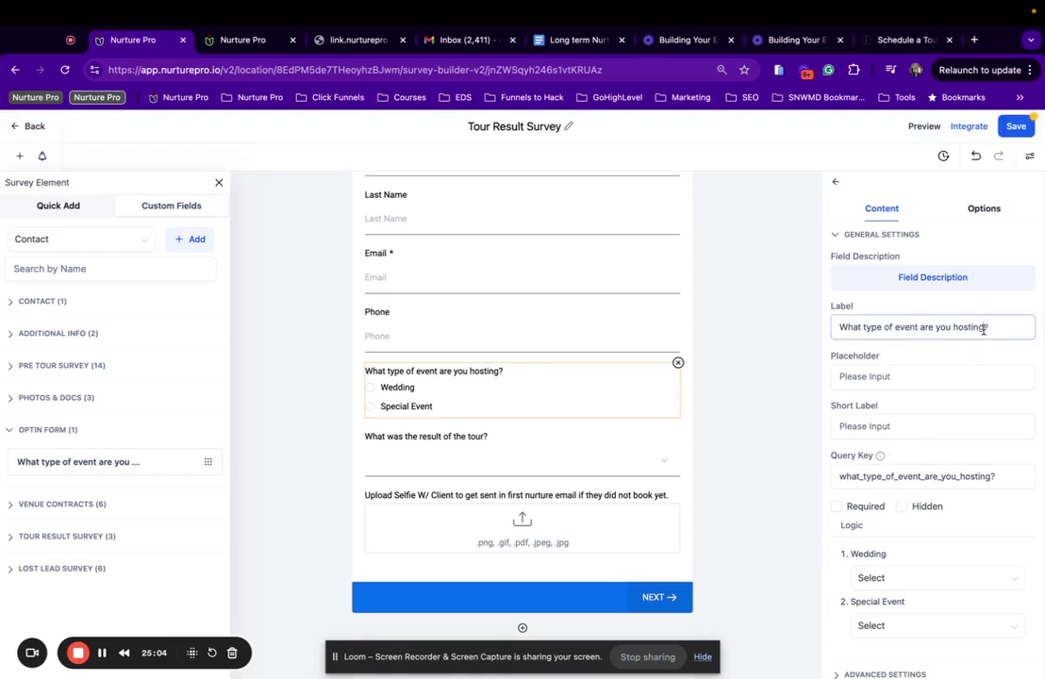
pyautogui.moveTo(984, 328); pyautogui.dragTo(922, 330)
pyautogui.press('BackSpace')
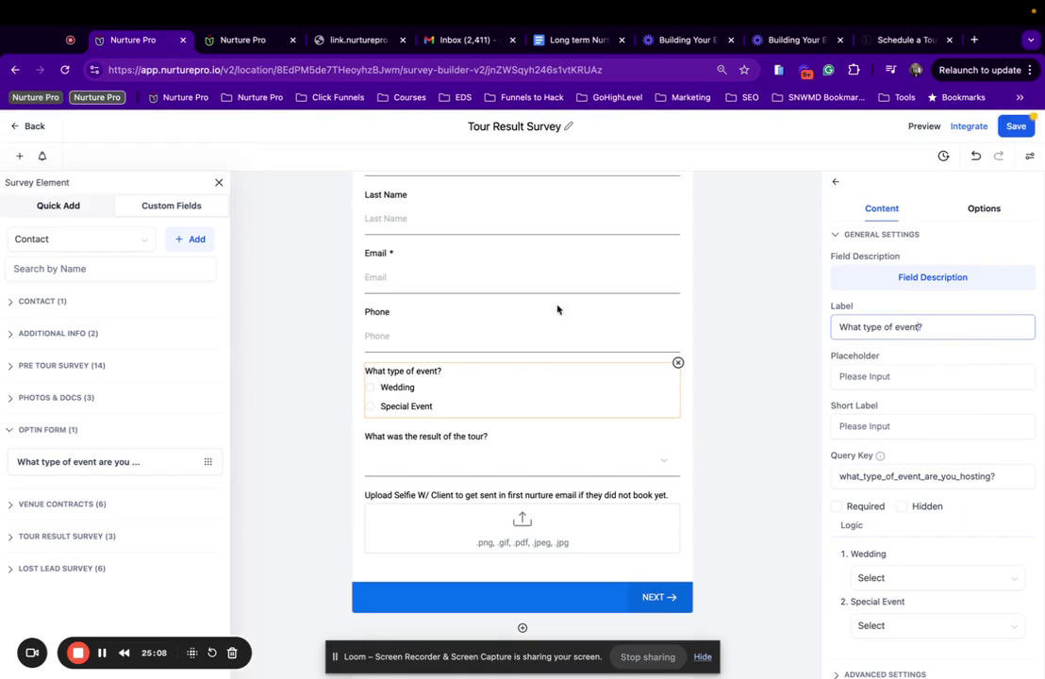
pyautogui.scroll(2, 498, 305)
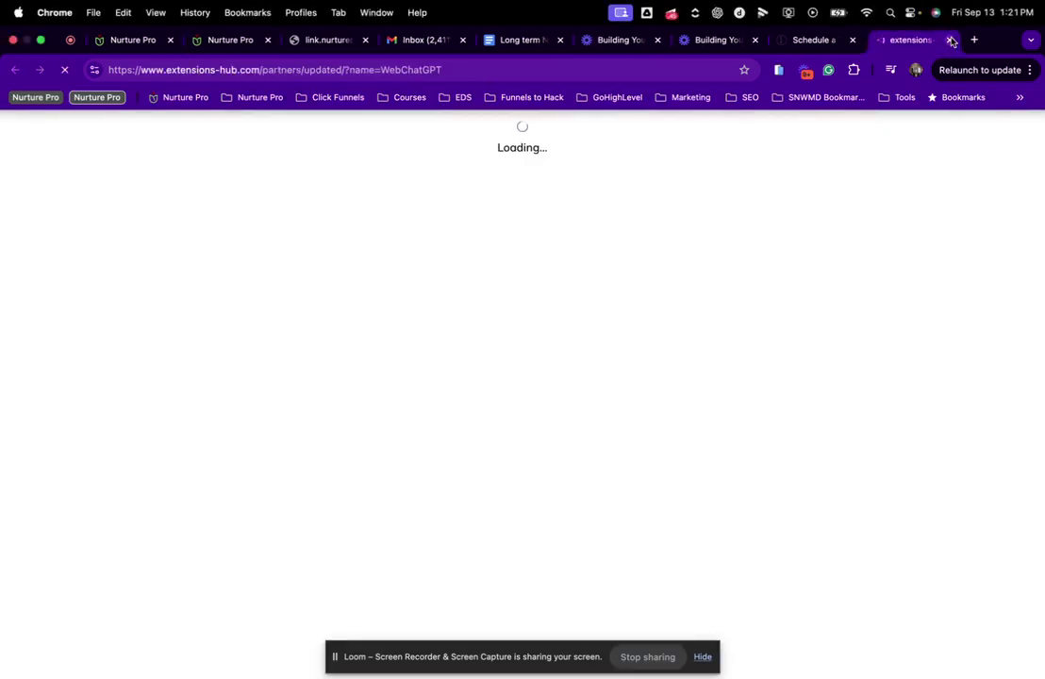
# Step: Close the extension update page and return to the Tour Result Survey being edited
pyautogui.click(952, 41)
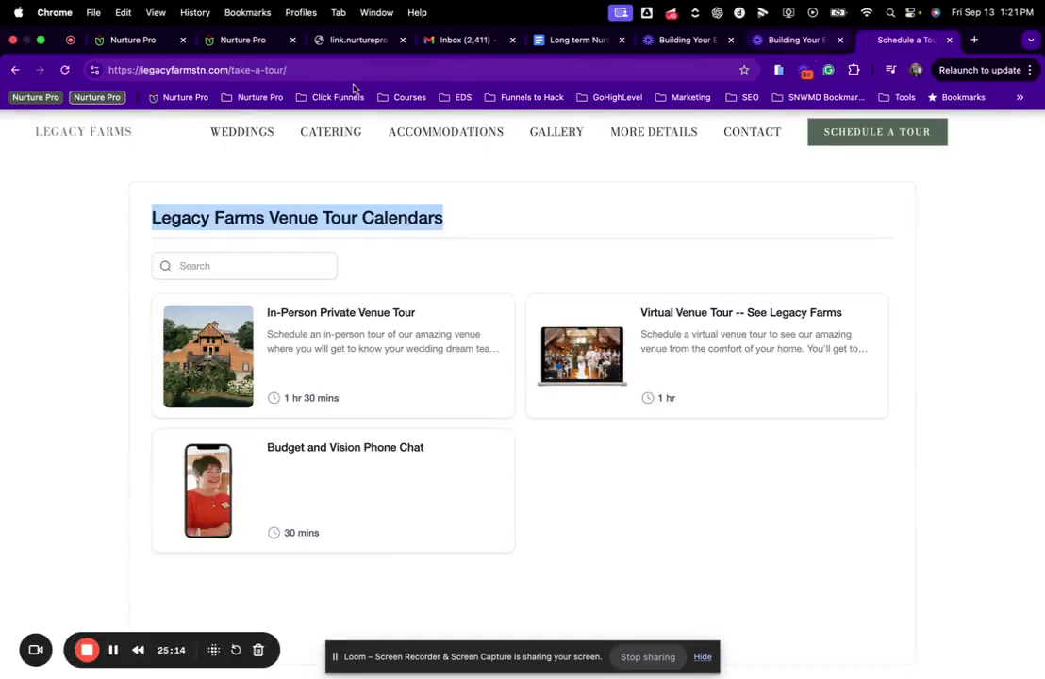
pyautogui.click(230, 45)
pyautogui.click(127, 40)
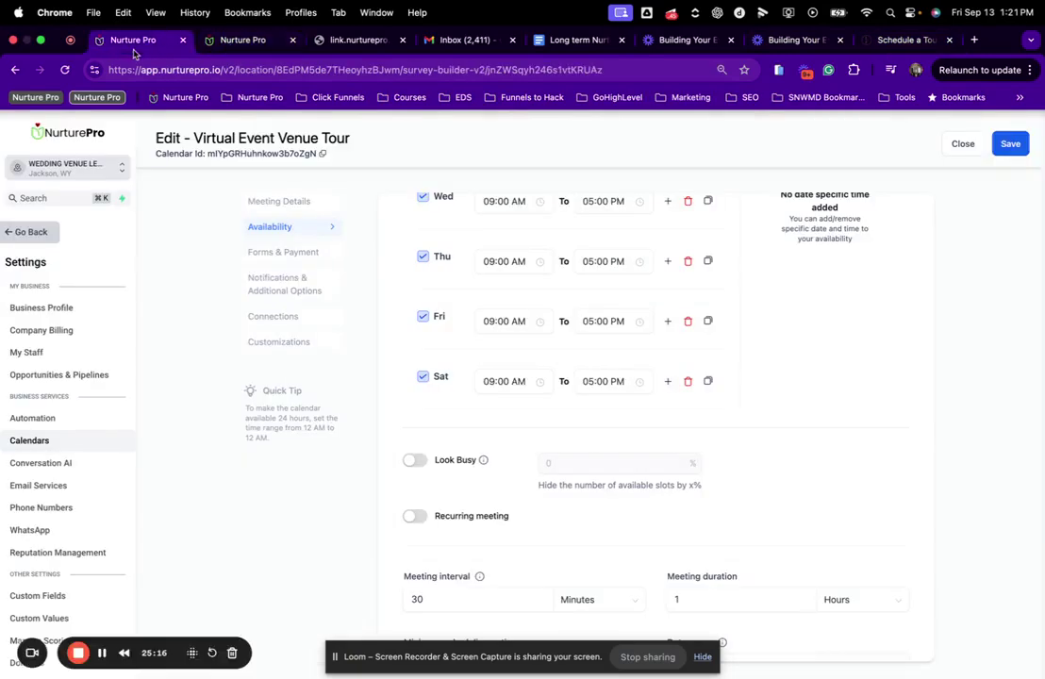
pyautogui.scroll(-3, 581, 386)
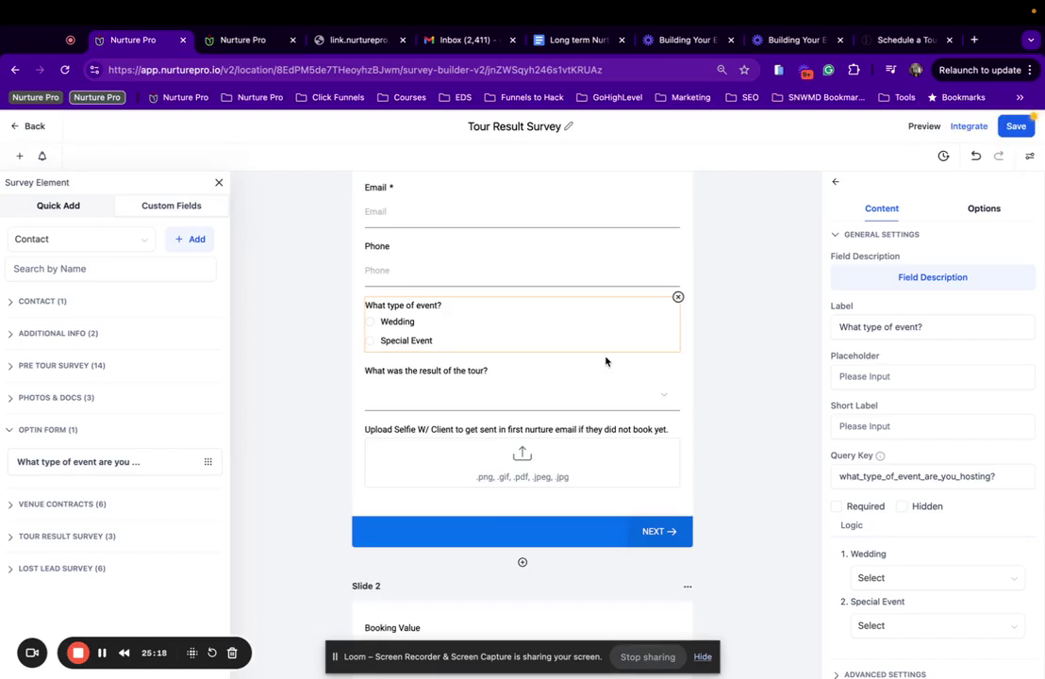
pyautogui.scroll(4, 603, 368)
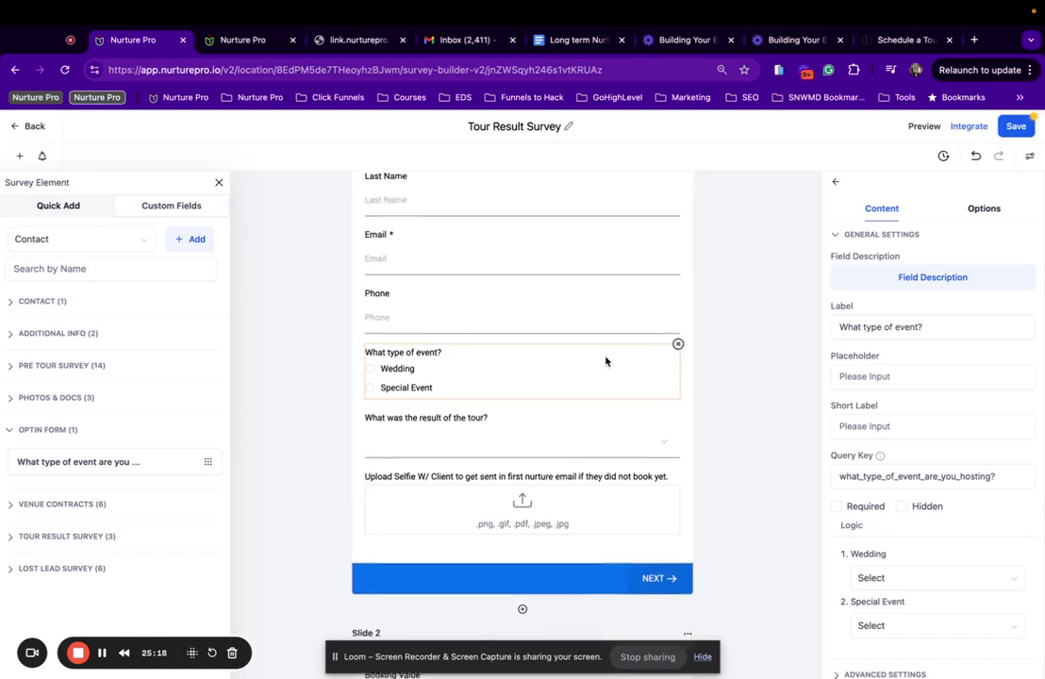
# Step: Examine the event type question's settings, then the survey's overall styles, themes and submission options
pyautogui.click(984, 209)
pyautogui.click(881, 211)
pyautogui.click(838, 185)
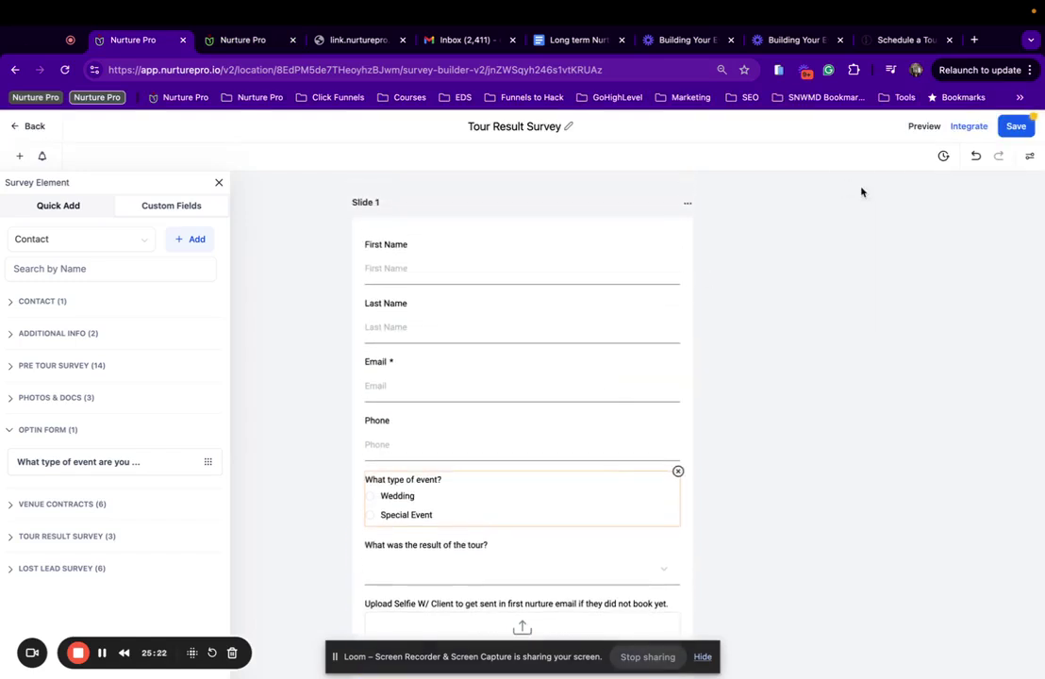
pyautogui.click(1029, 156)
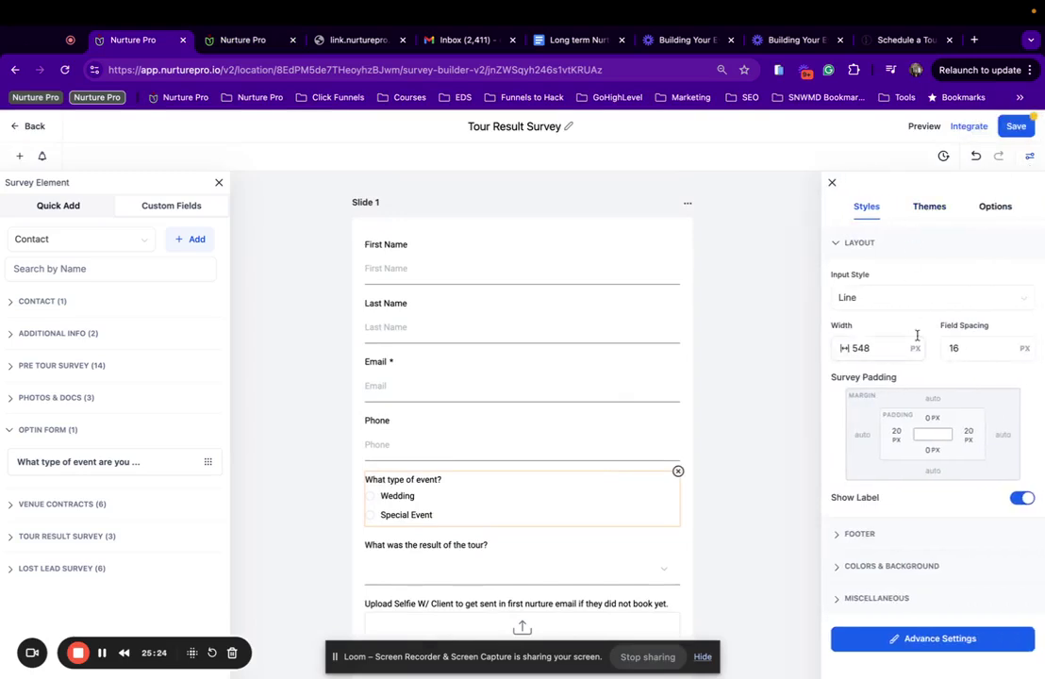
pyautogui.click(928, 210)
pyautogui.click(880, 213)
pyautogui.click(996, 210)
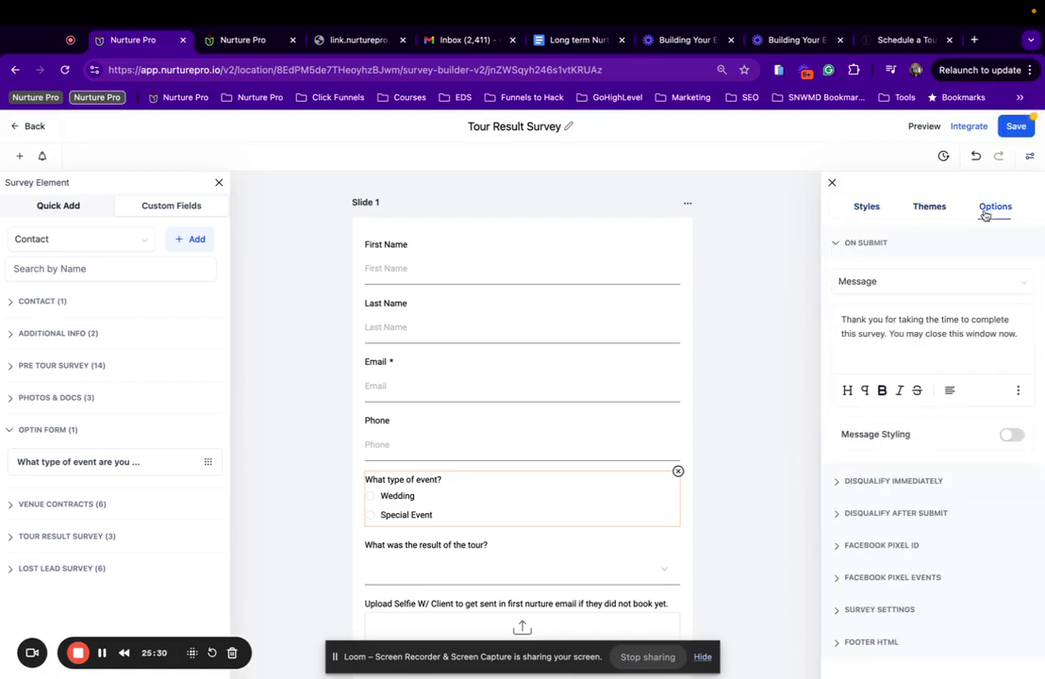
pyautogui.click(873, 211)
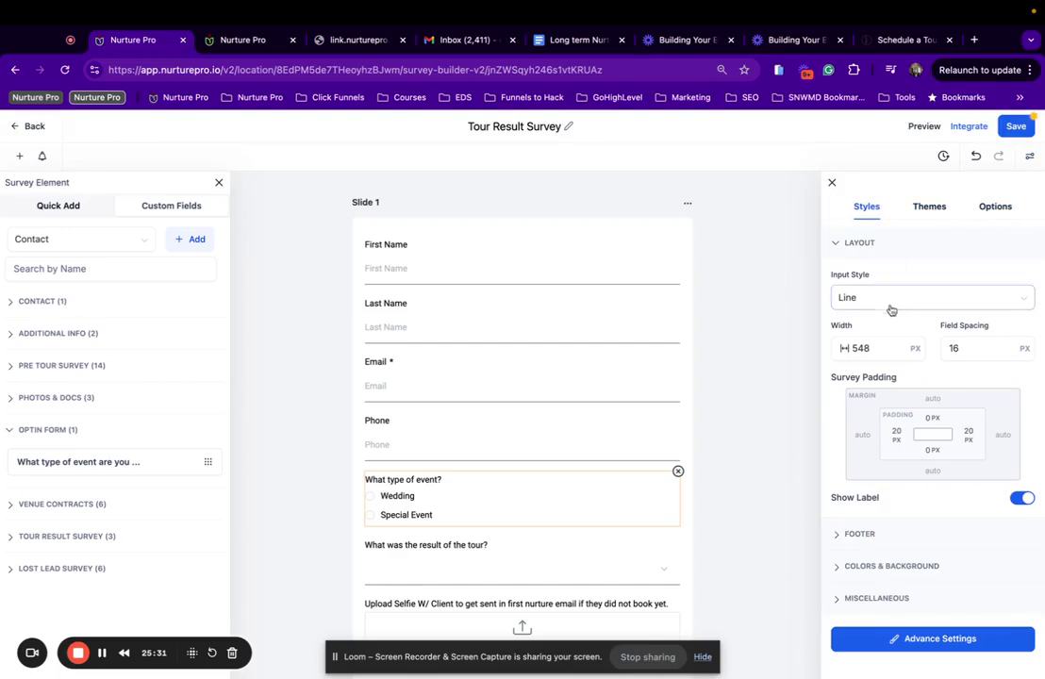
# Step: Close the survey element list and examine the survey's footer style settings
pyautogui.click(486, 253)
pyautogui.click(219, 183)
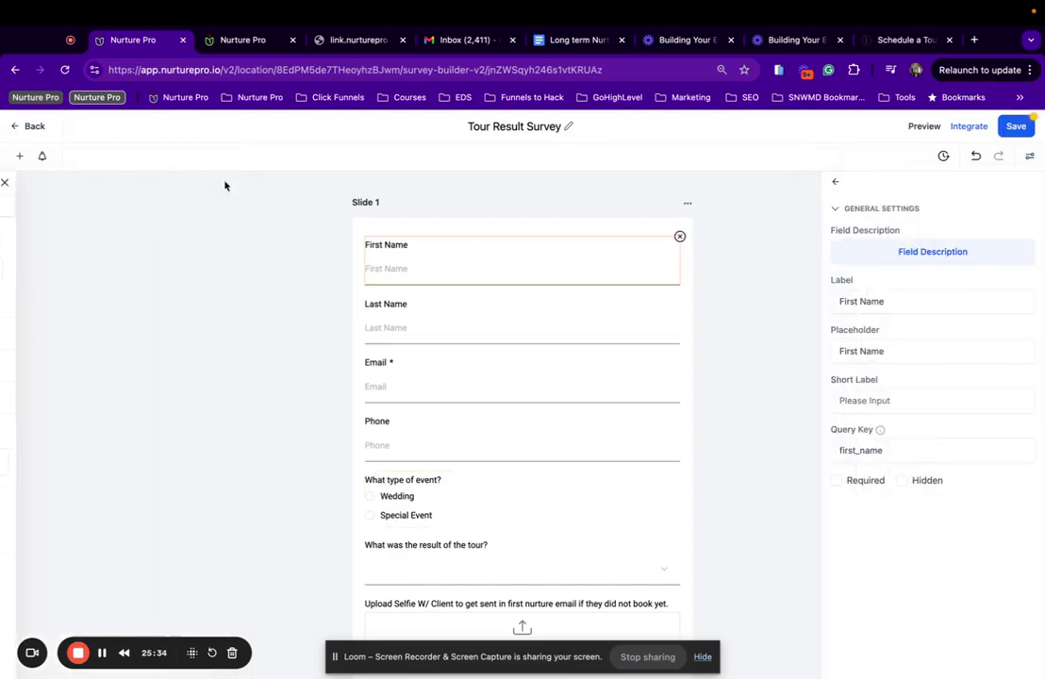
pyautogui.click(835, 182)
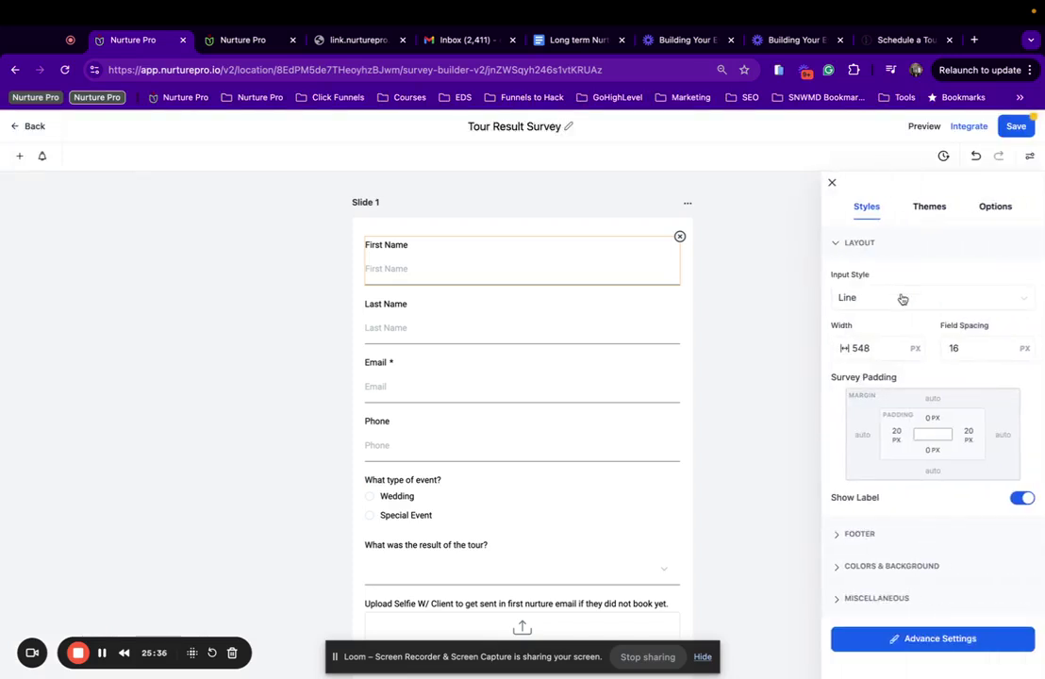
pyautogui.click(861, 535)
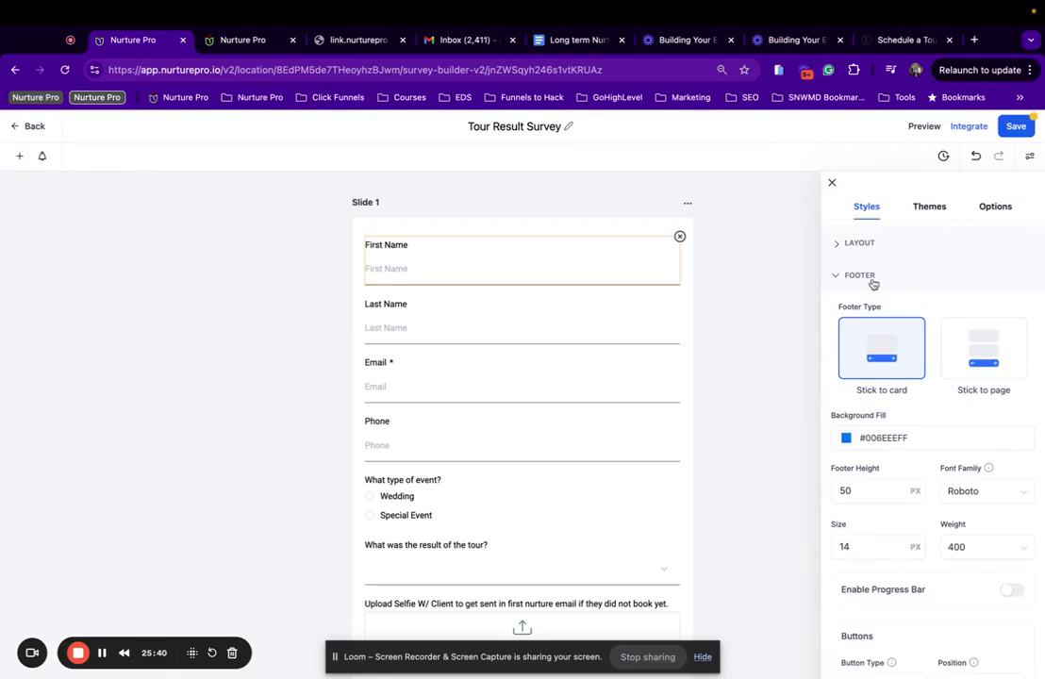
pyautogui.scroll(-3, 941, 374)
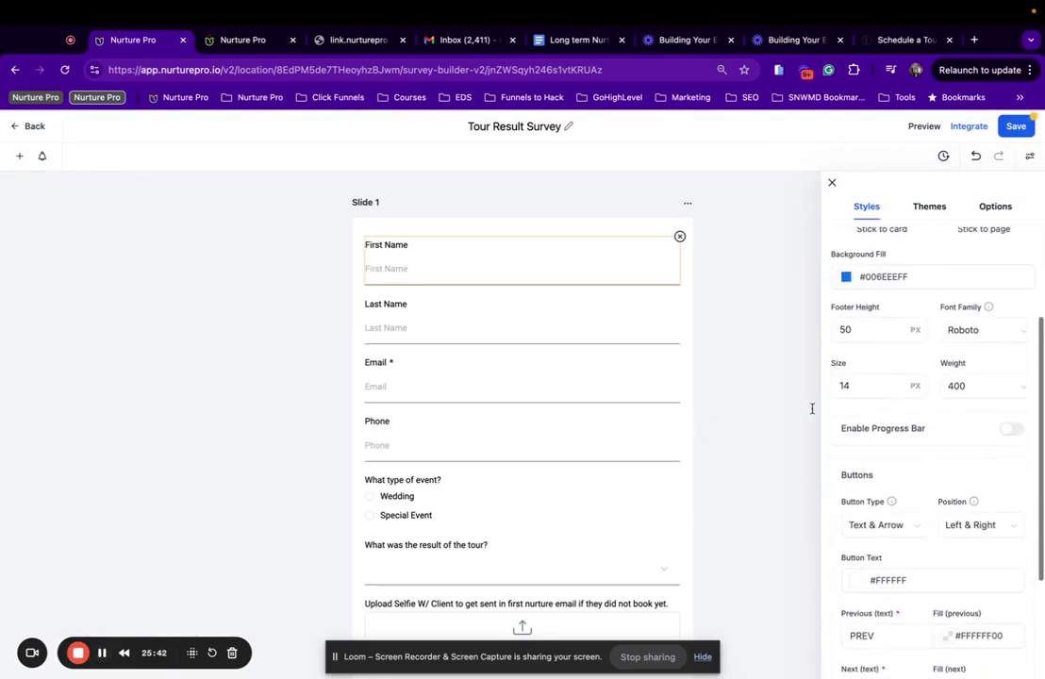
pyautogui.scroll(-5, 494, 492)
pyautogui.scroll(5, 494, 492)
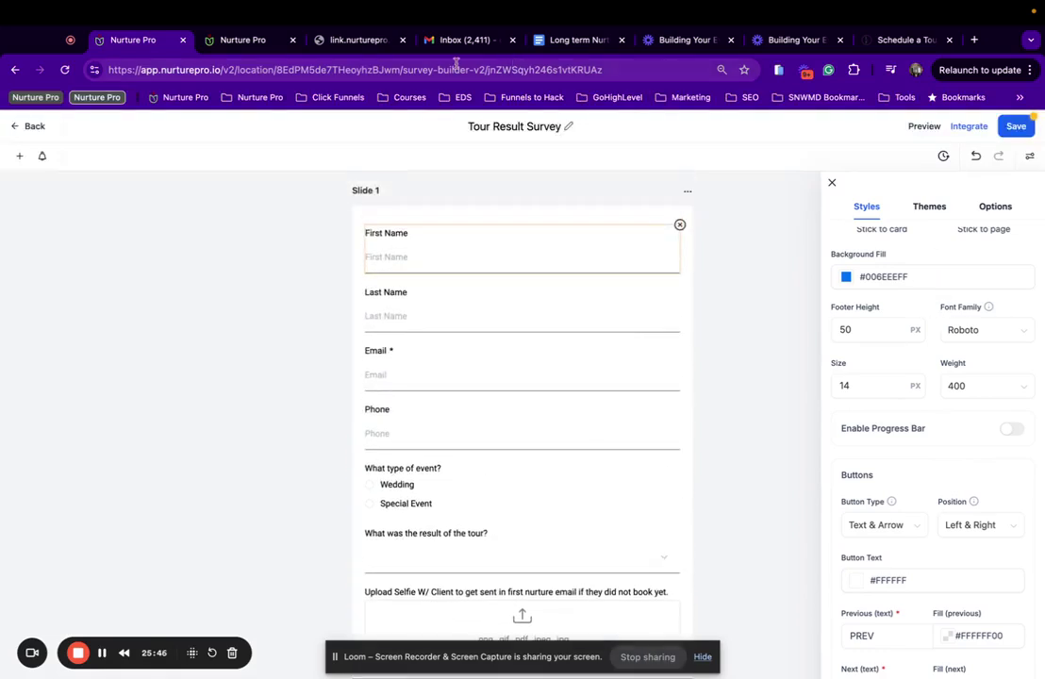
pyautogui.click(105, 654)
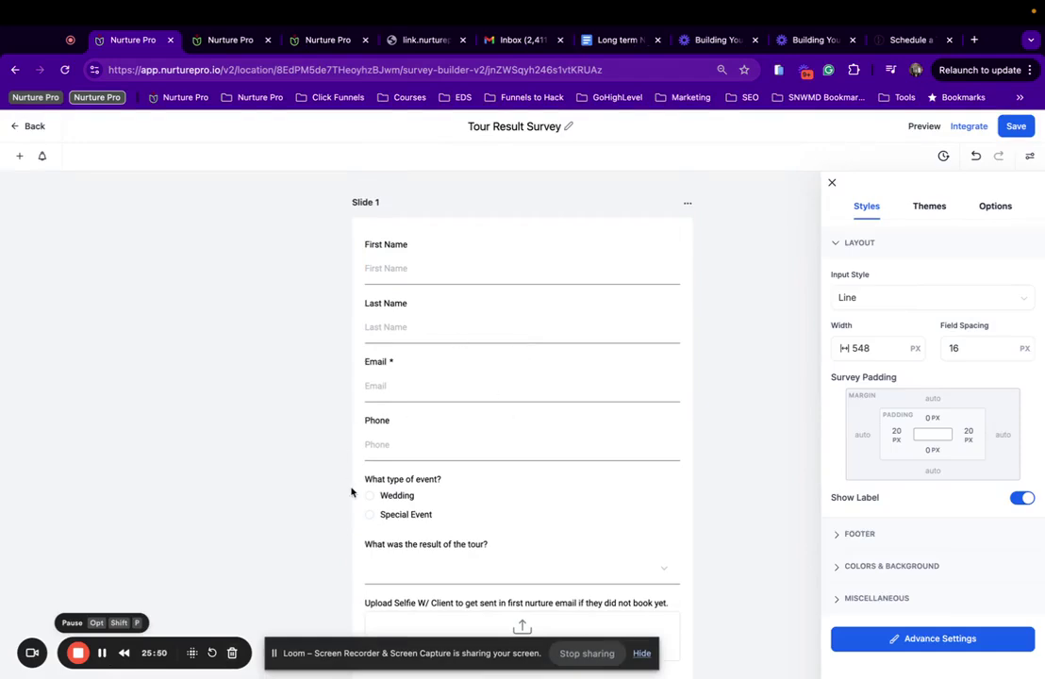
# Step: Copy the query key of the "What type of event?" question
pyautogui.scroll(-4, 351, 492)
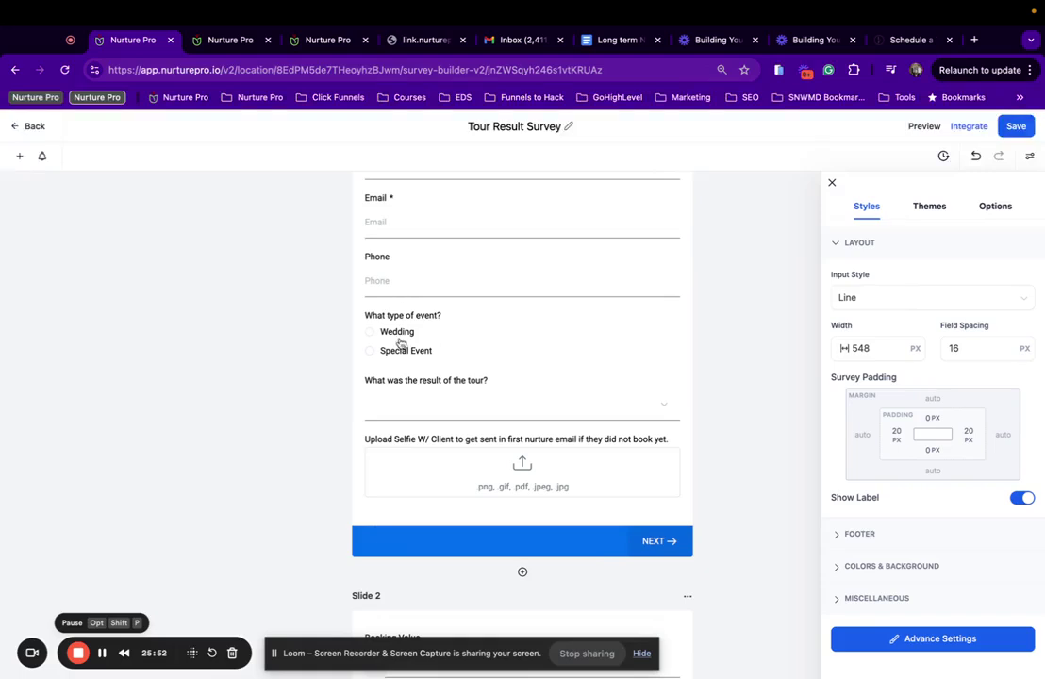
pyautogui.click(404, 340)
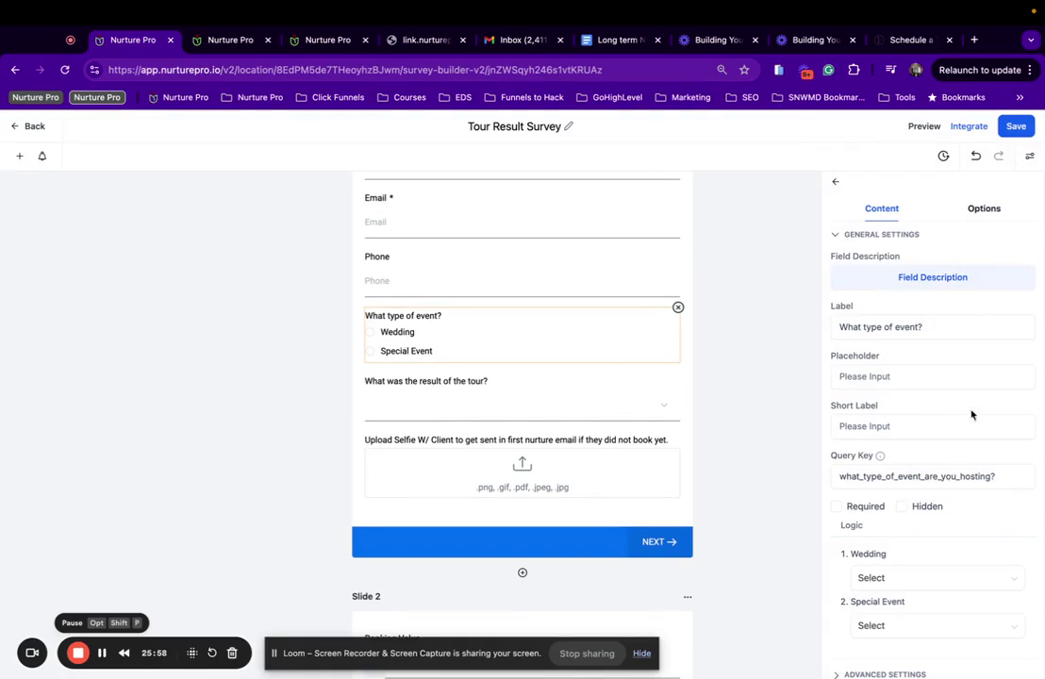
pyautogui.click(1012, 430)
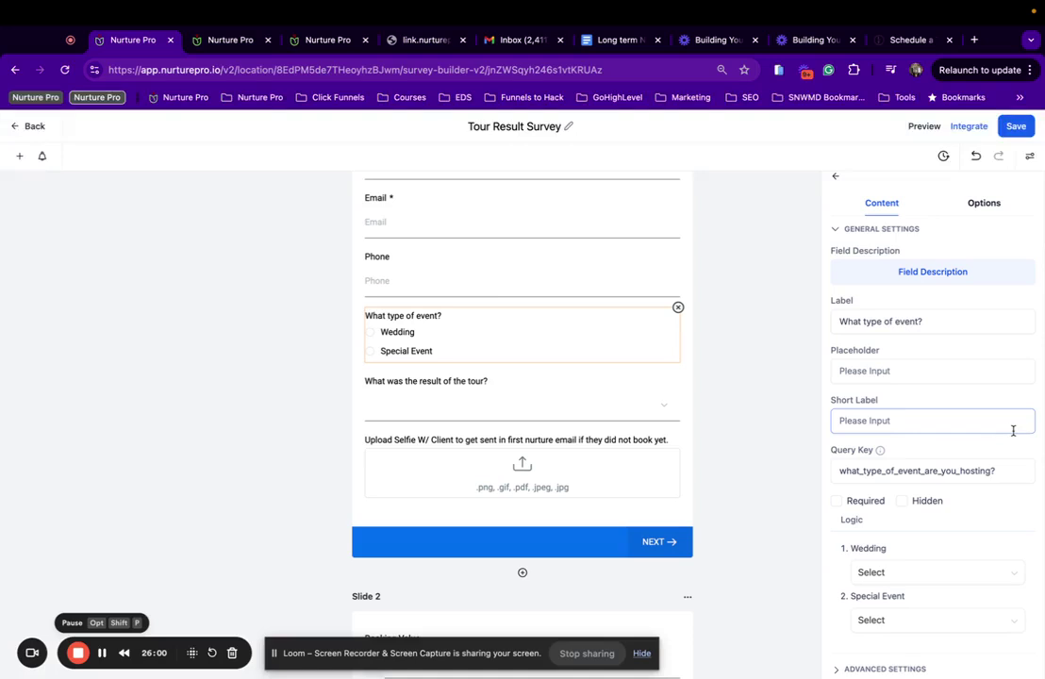
pyautogui.click(998, 472)
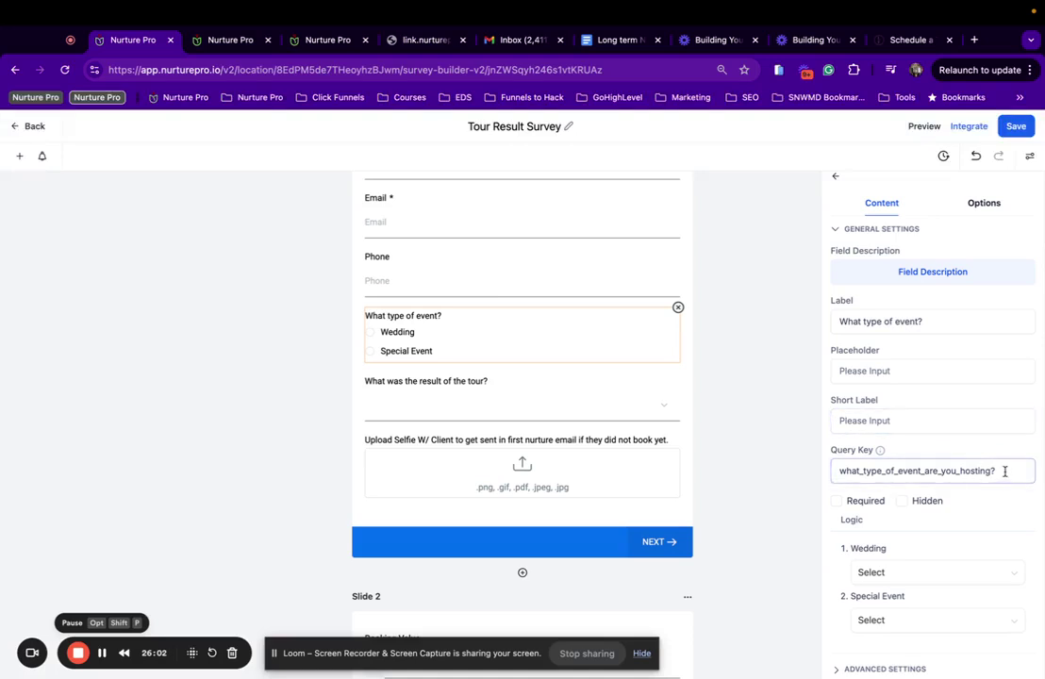
pyautogui.moveTo(1005, 472); pyautogui.dragTo(836, 473)
pyautogui.press('super+c')
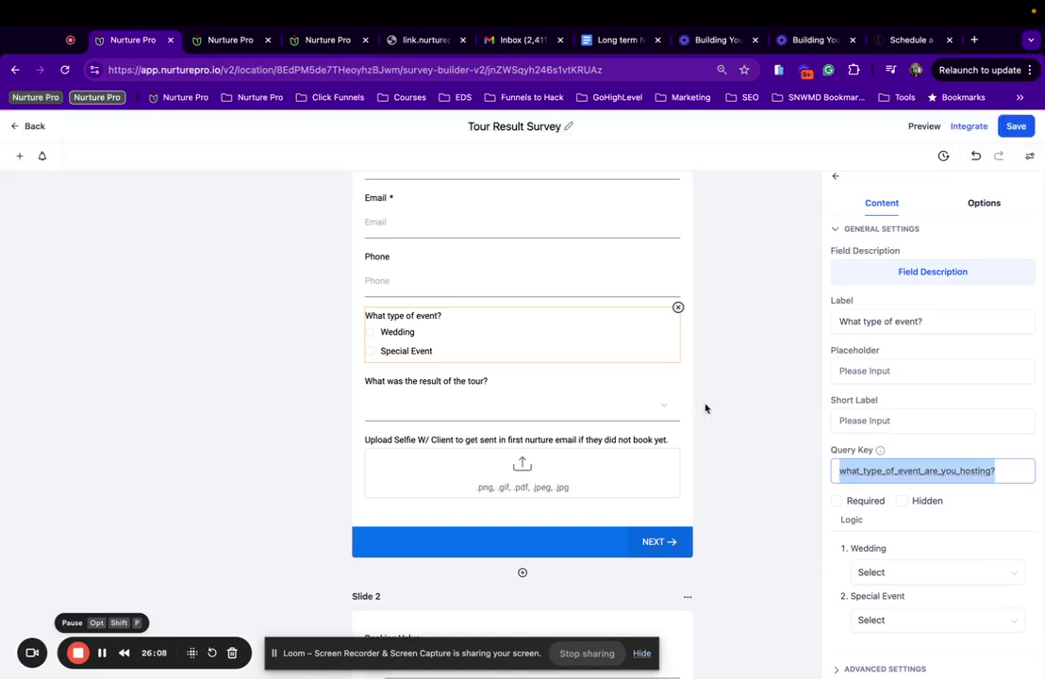
# Step: Open the account's Business Profile settings in a separate browser tab from the Custom Values page
pyautogui.click(319, 42)
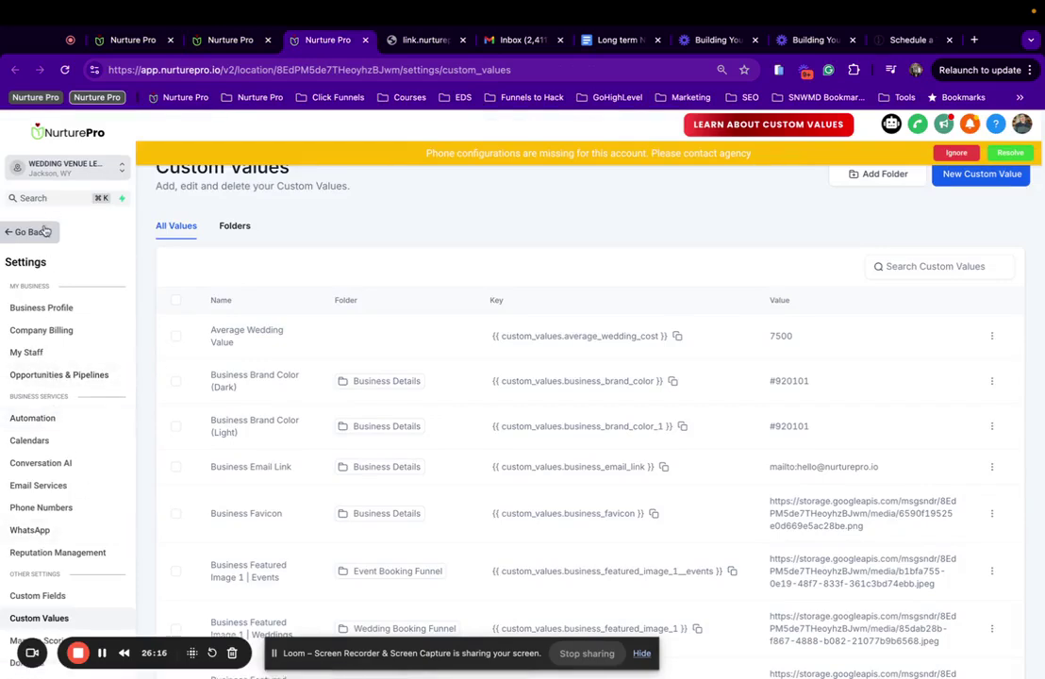
pyautogui.rightClick(47, 311)
pyautogui.click(95, 322)
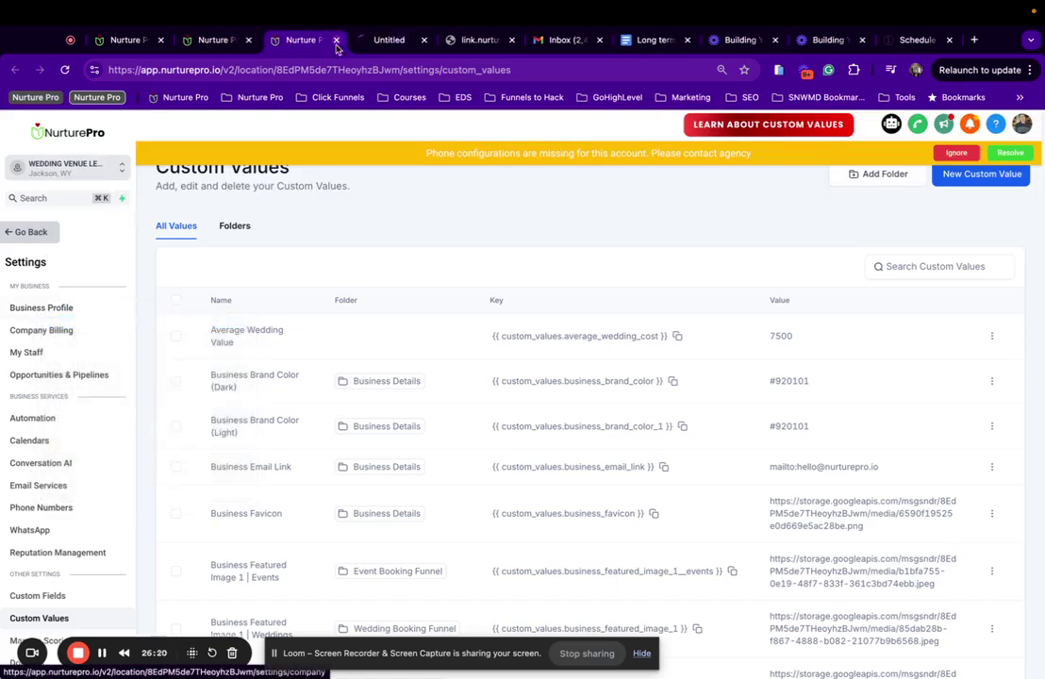
pyautogui.click(387, 40)
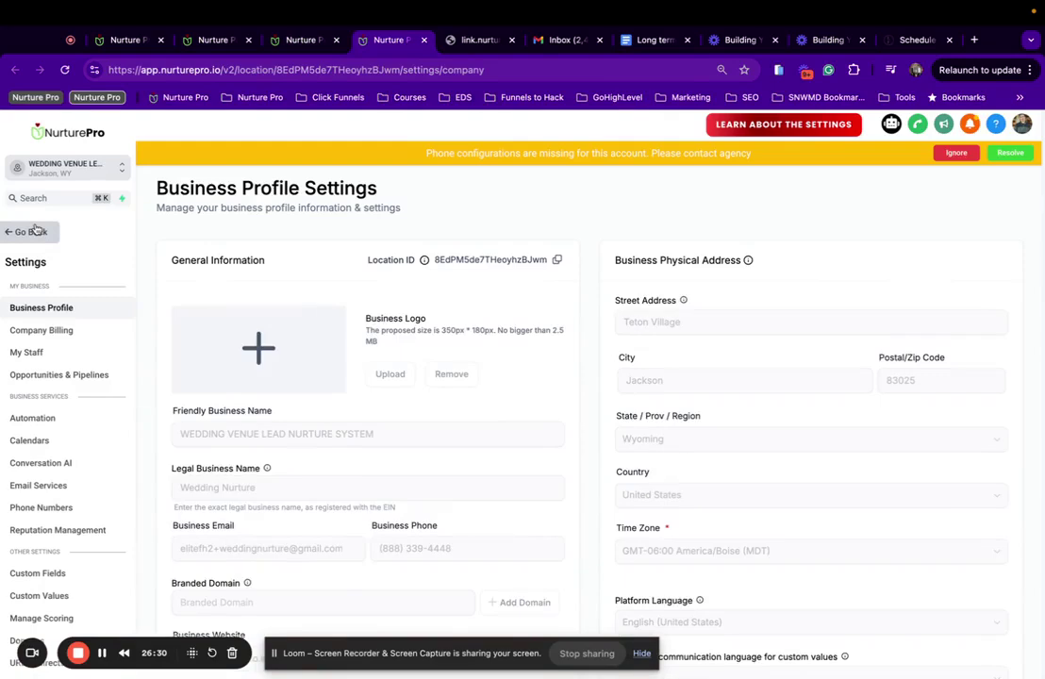
# Step: Leave the settings and open the list of marketing trigger links
pyautogui.click(35, 229)
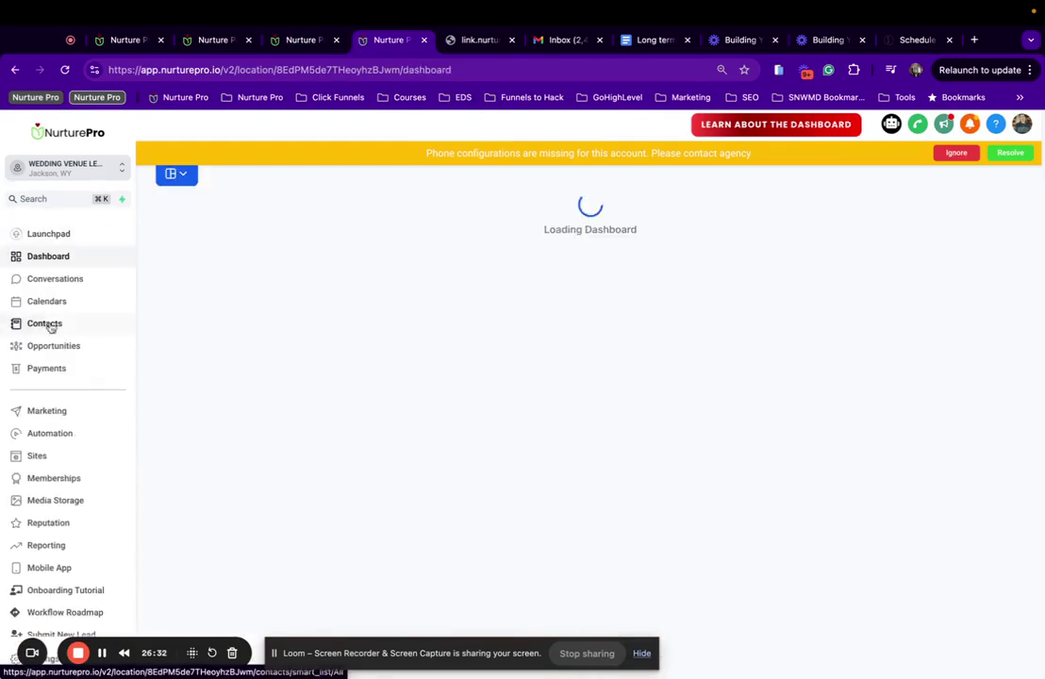
pyautogui.click(54, 413)
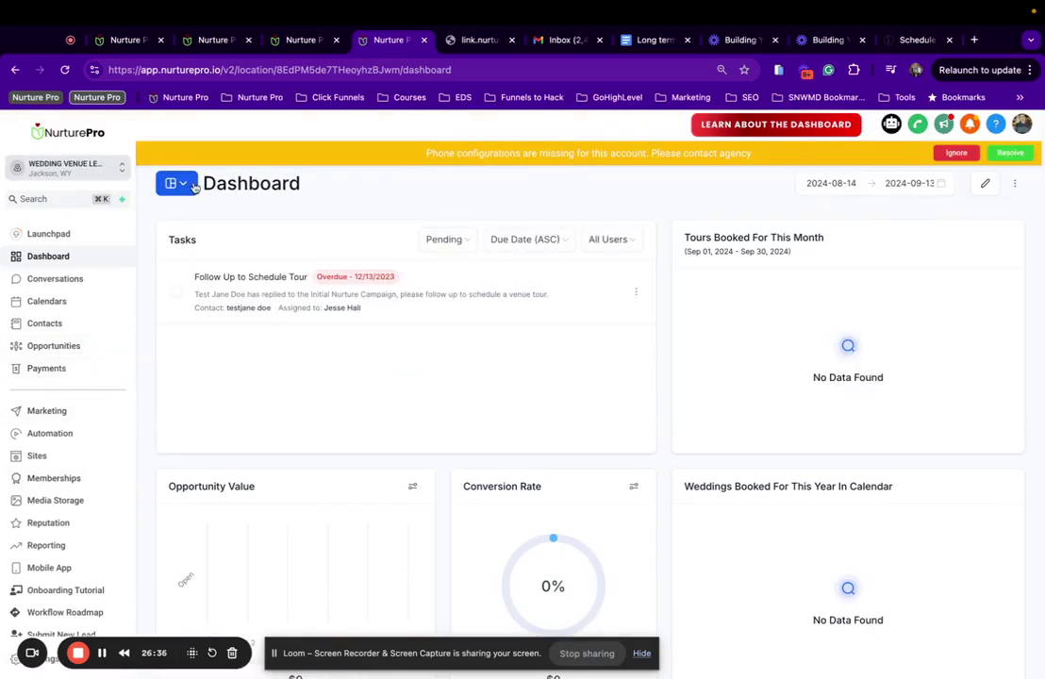
pyautogui.click(958, 178)
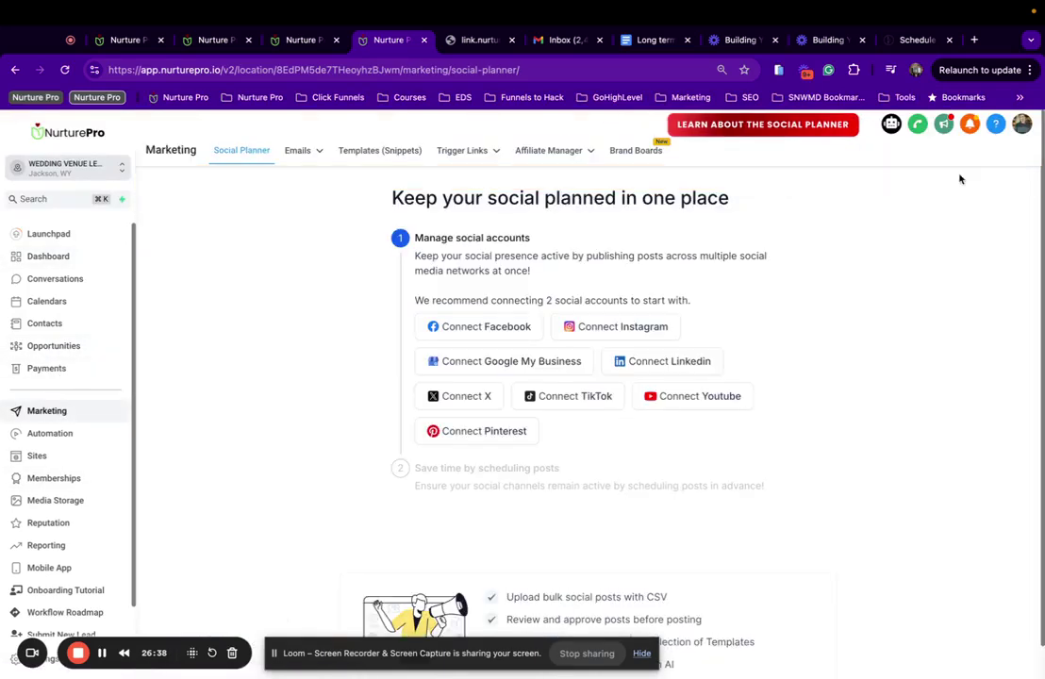
pyautogui.moveTo(450, 154)
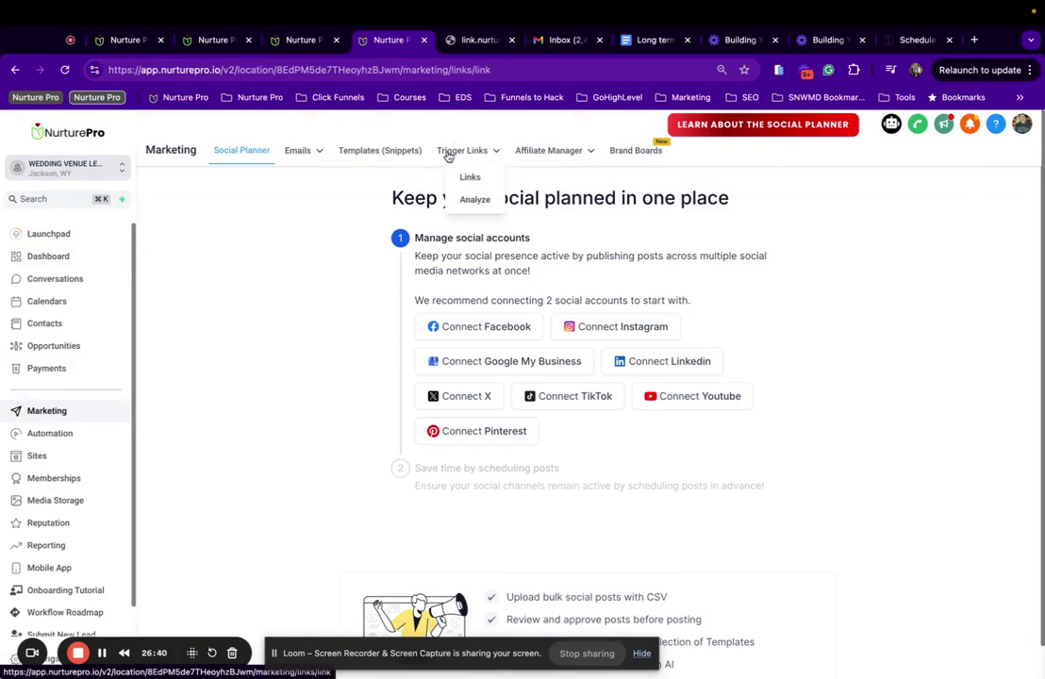
pyautogui.click(471, 179)
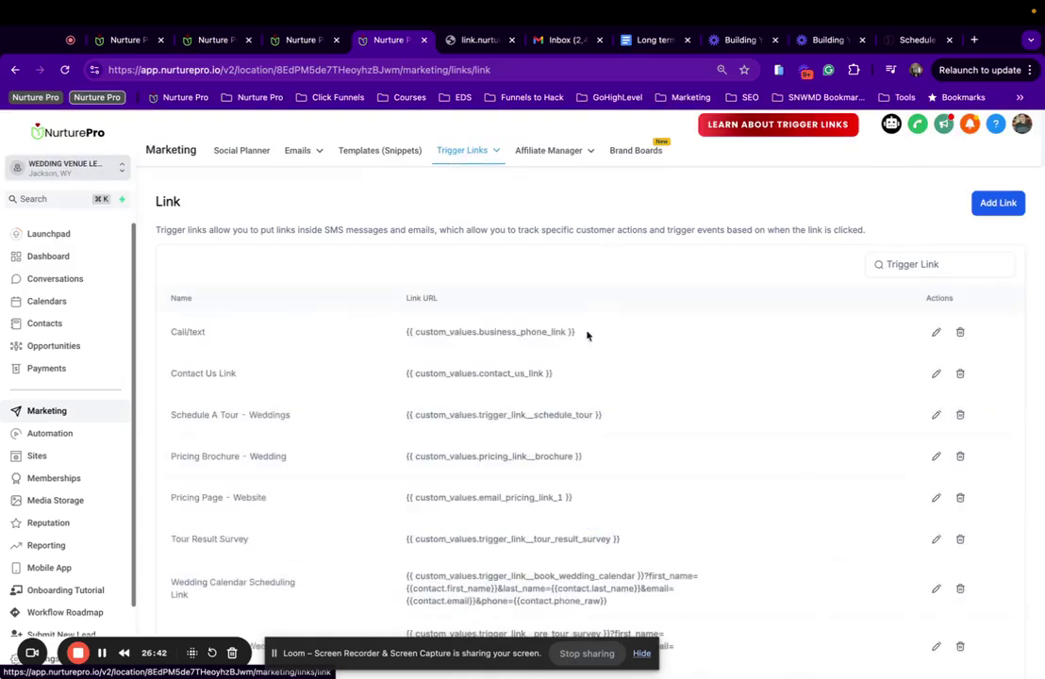
pyautogui.scroll(-3, 316, 337)
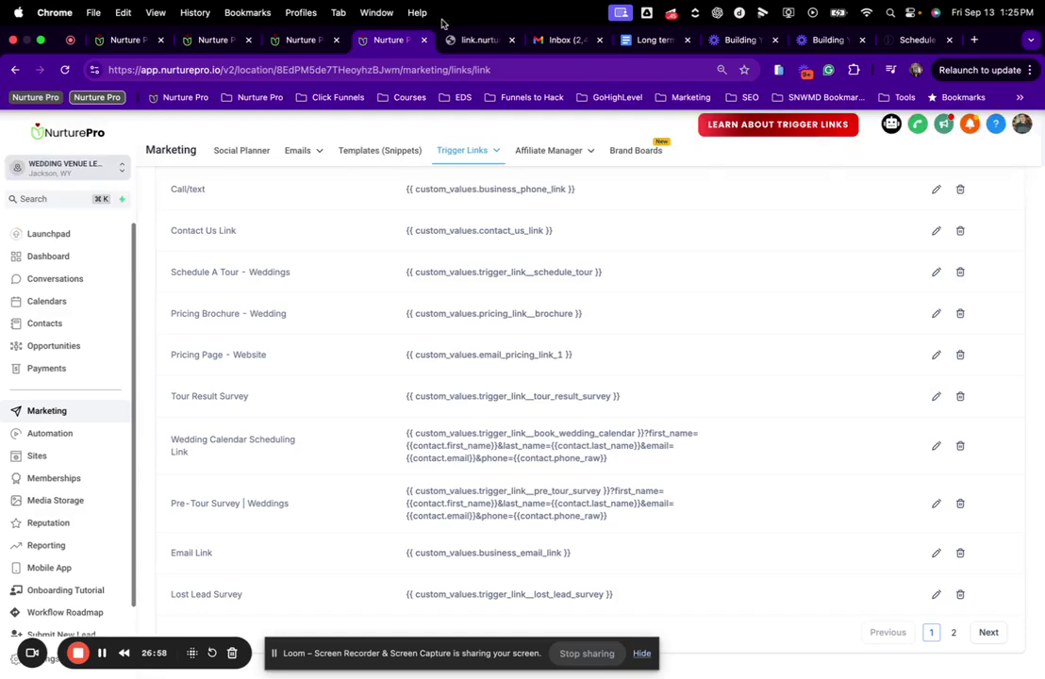
# Step: Append what_type_of_event_are_you_hosting? to the Tour Result Survey trigger link's URL and save it
pyautogui.click(302, 43)
pyautogui.click(373, 40)
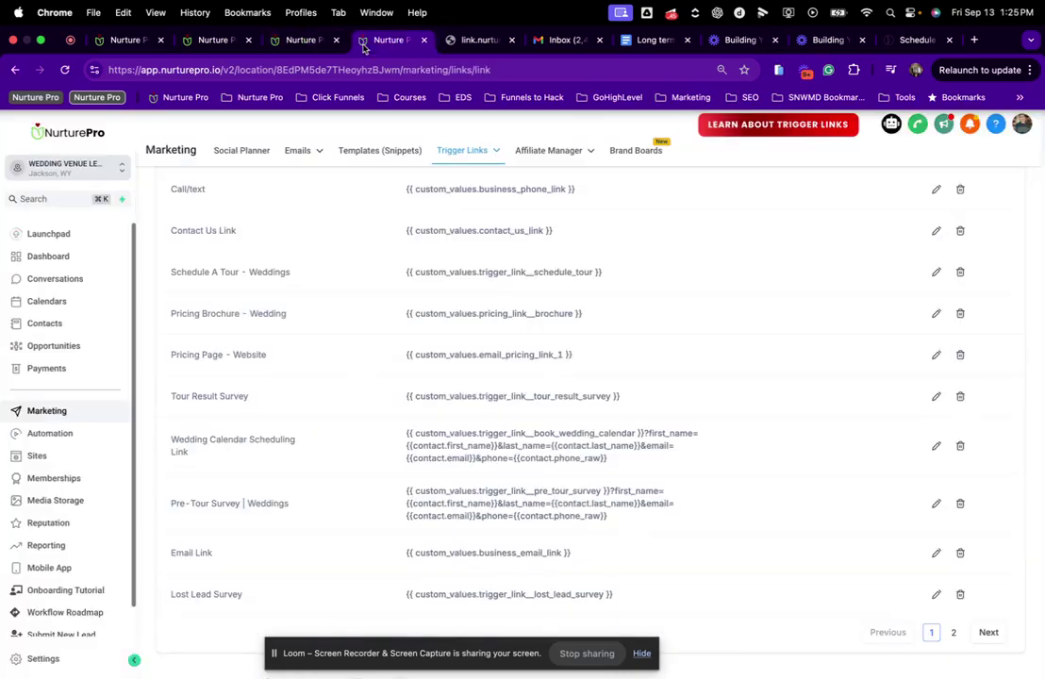
pyautogui.scroll(1, 279, 474)
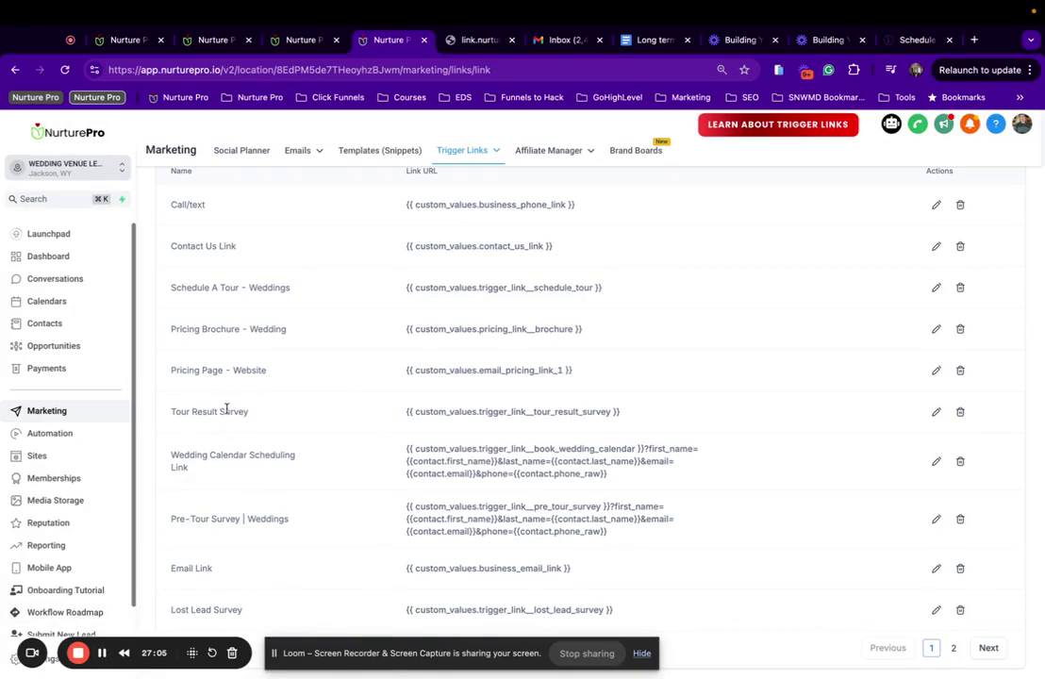
pyautogui.click(936, 413)
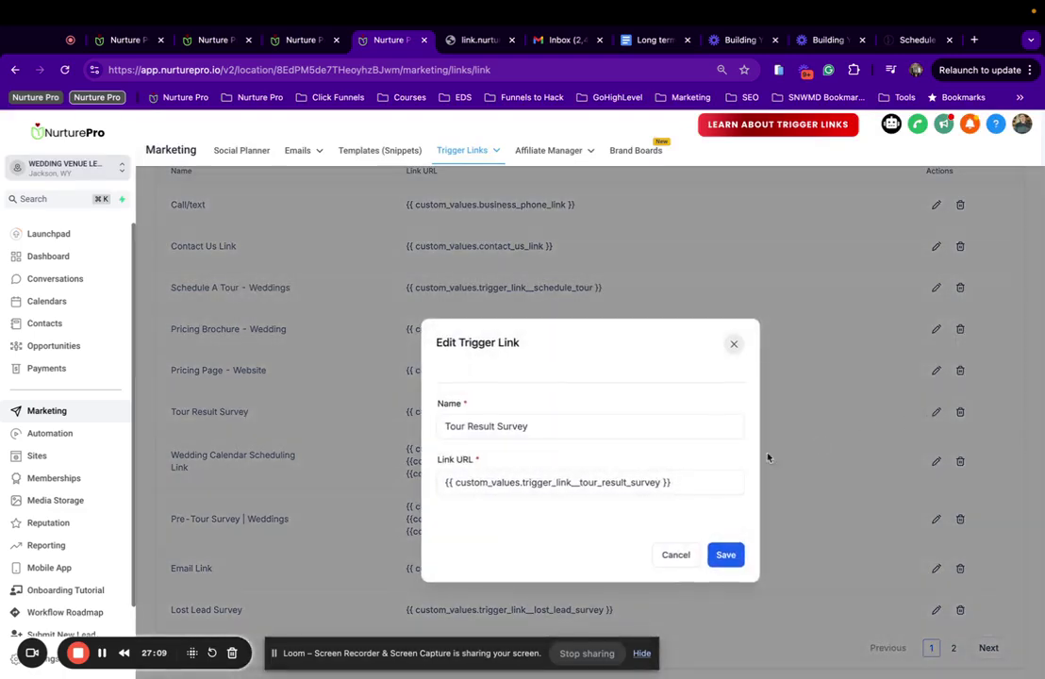
pyautogui.click(699, 485)
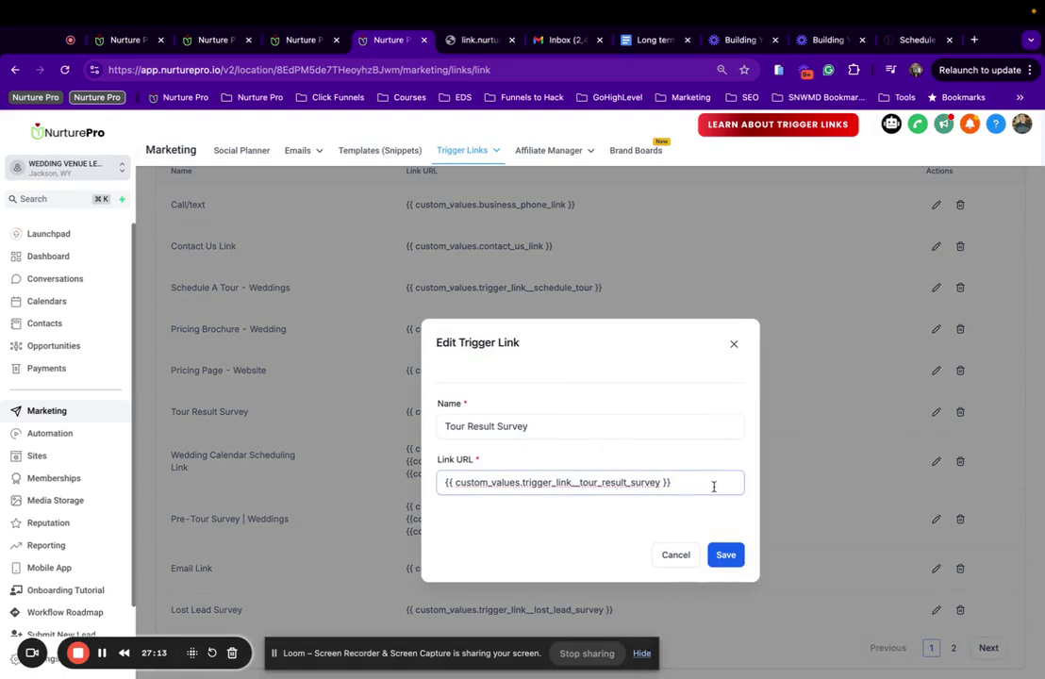
pyautogui.press('super+v')
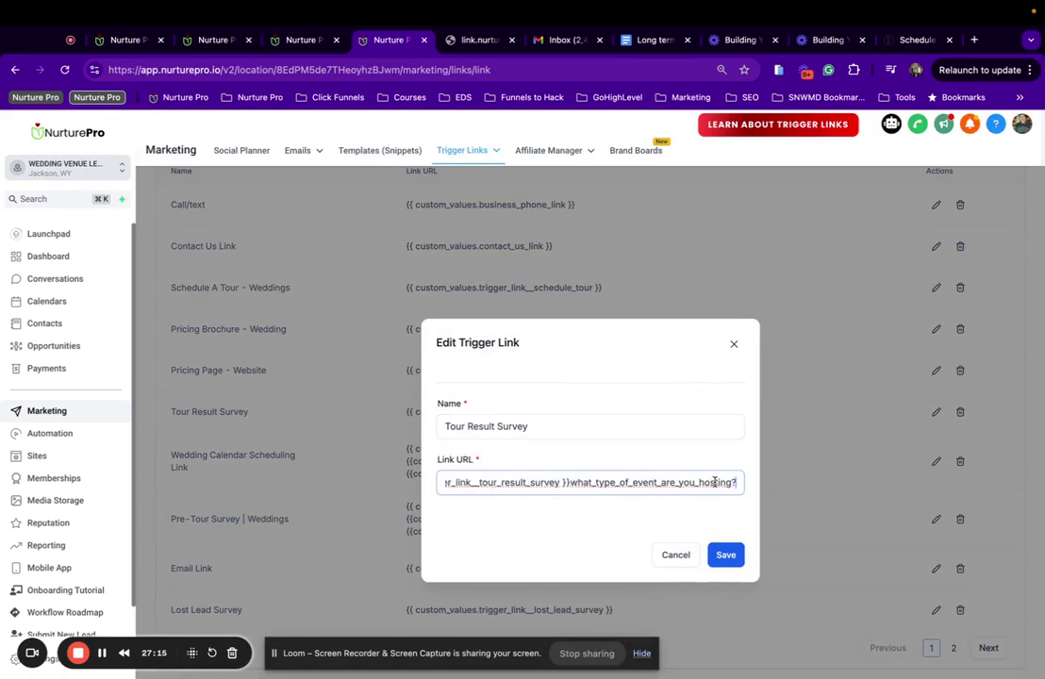
pyautogui.moveTo(569, 481); pyautogui.dragTo(773, 489)
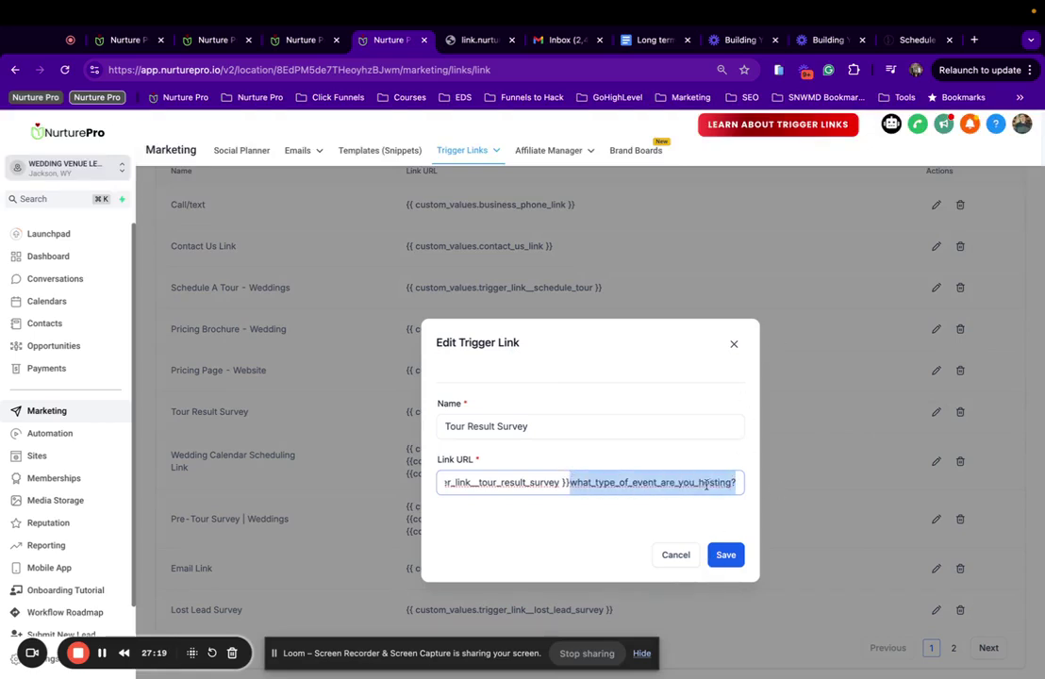
pyautogui.press('Left')
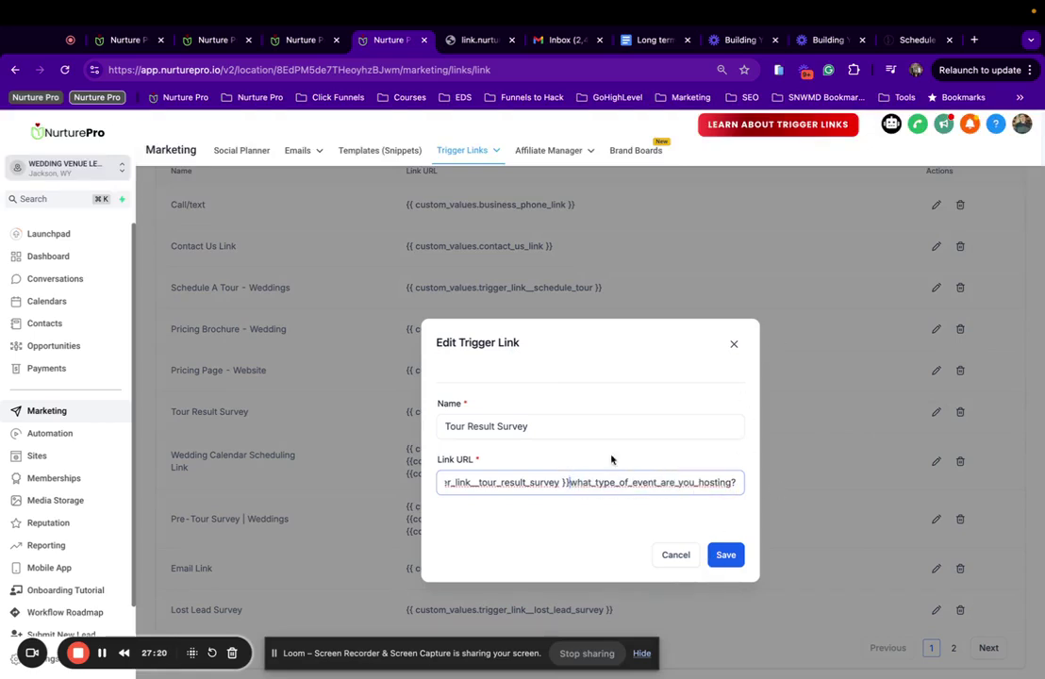
pyautogui.click(723, 558)
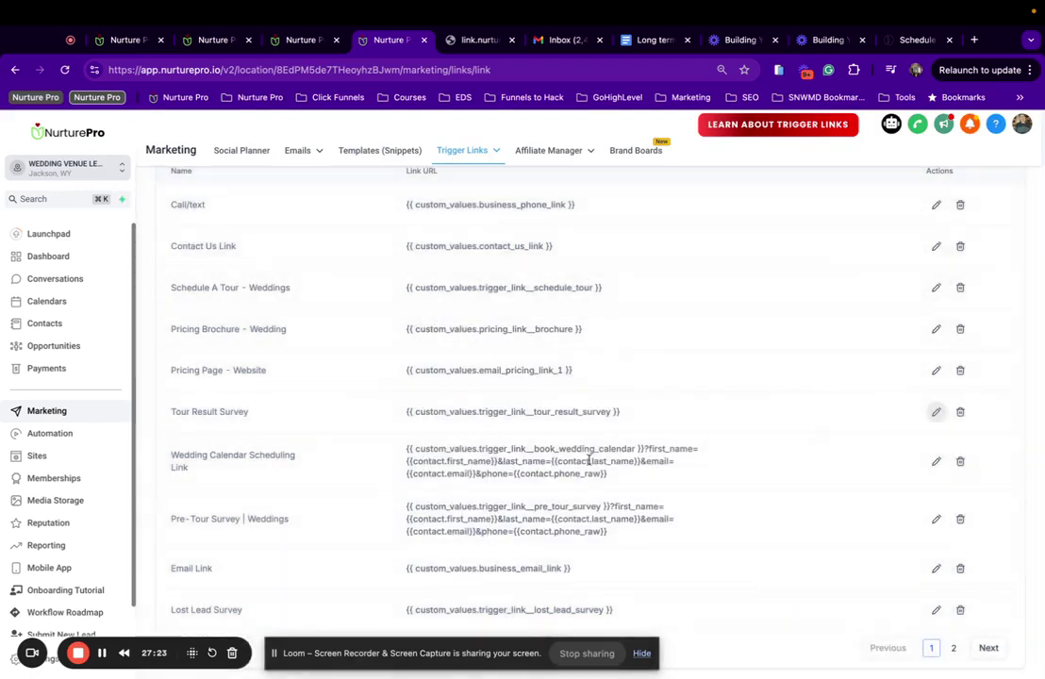
# Step: Copy the Wedding Calendar Scheduling Link's contact parameters, from ?first_name= through the phone value, into the Tour Result Survey URL before the event type key
pyautogui.moveTo(645, 449); pyautogui.dragTo(659, 482)
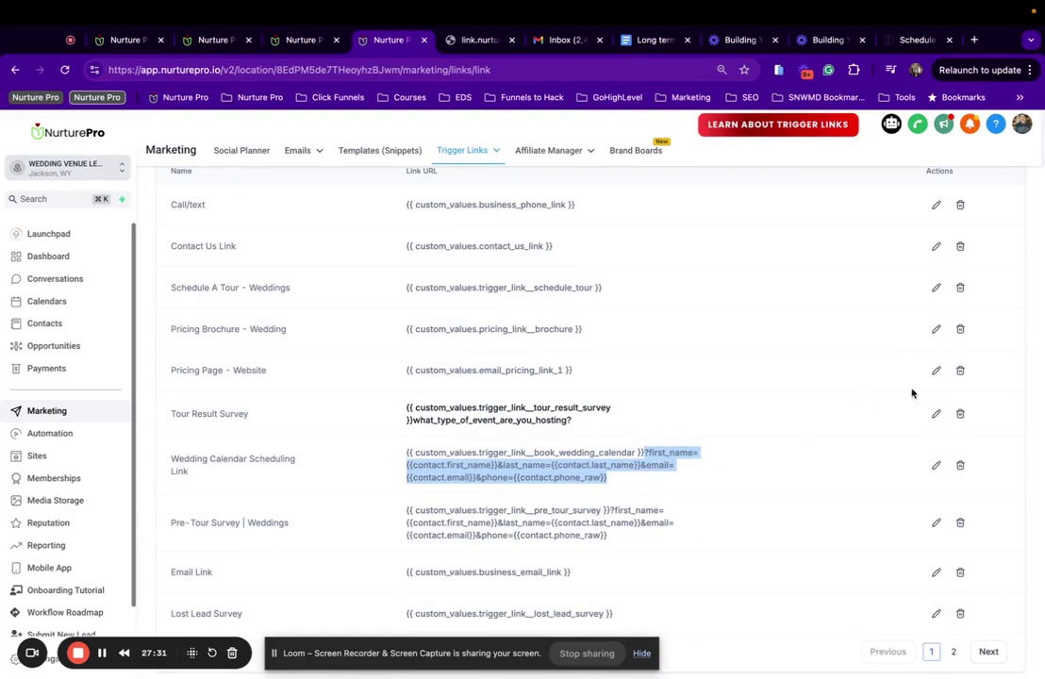
pyautogui.click(935, 413)
pyautogui.click(670, 482)
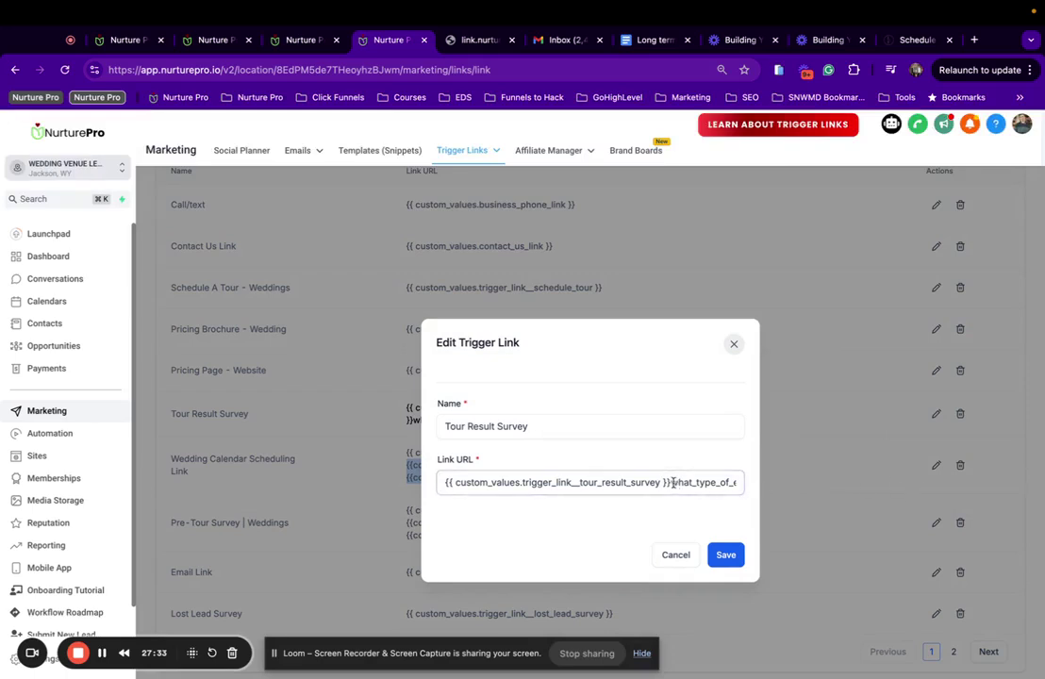
pyautogui.press('End')
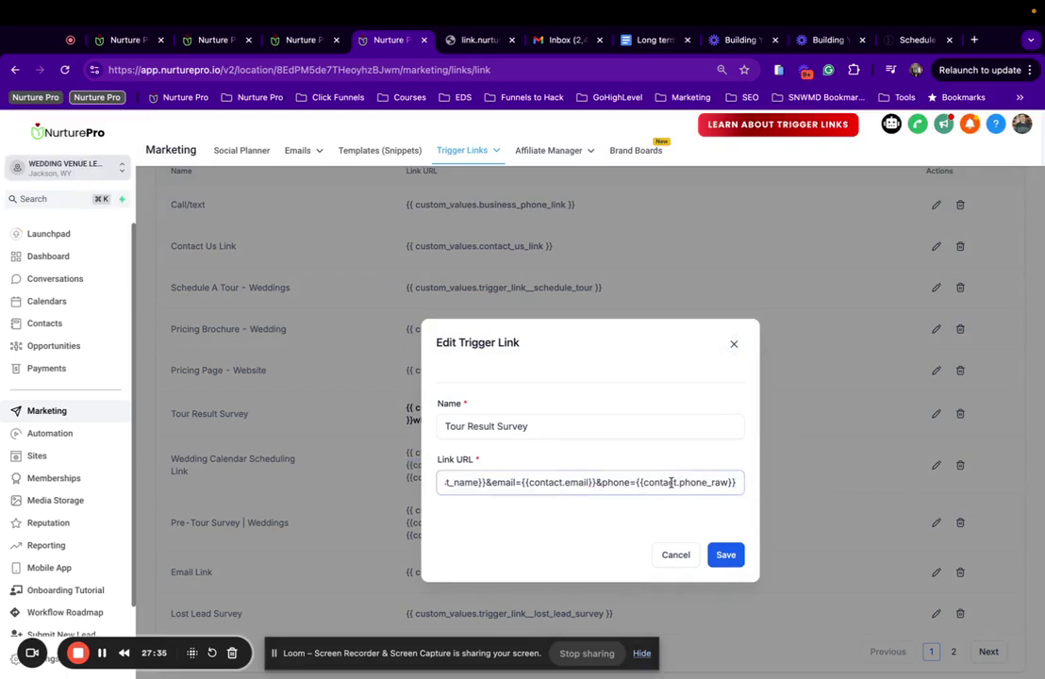
# Step: Join the event type key to the phone parameter with "&" and add "=" after the key in the Tour Result Survey URL
pyautogui.write('what_type_of_event_a')
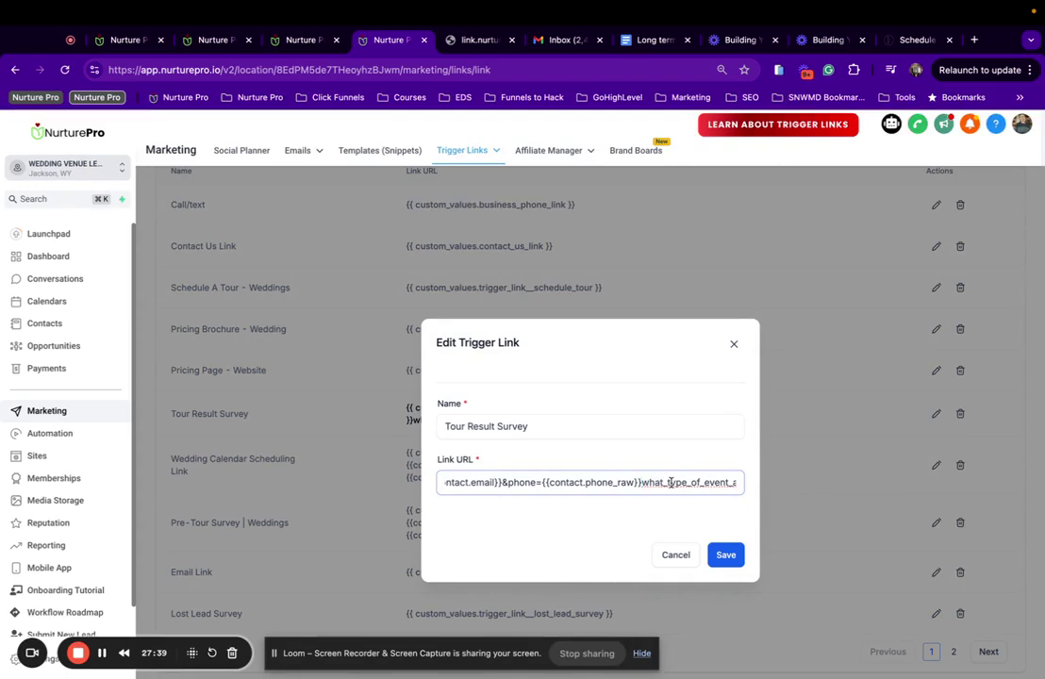
pyautogui.write('&')
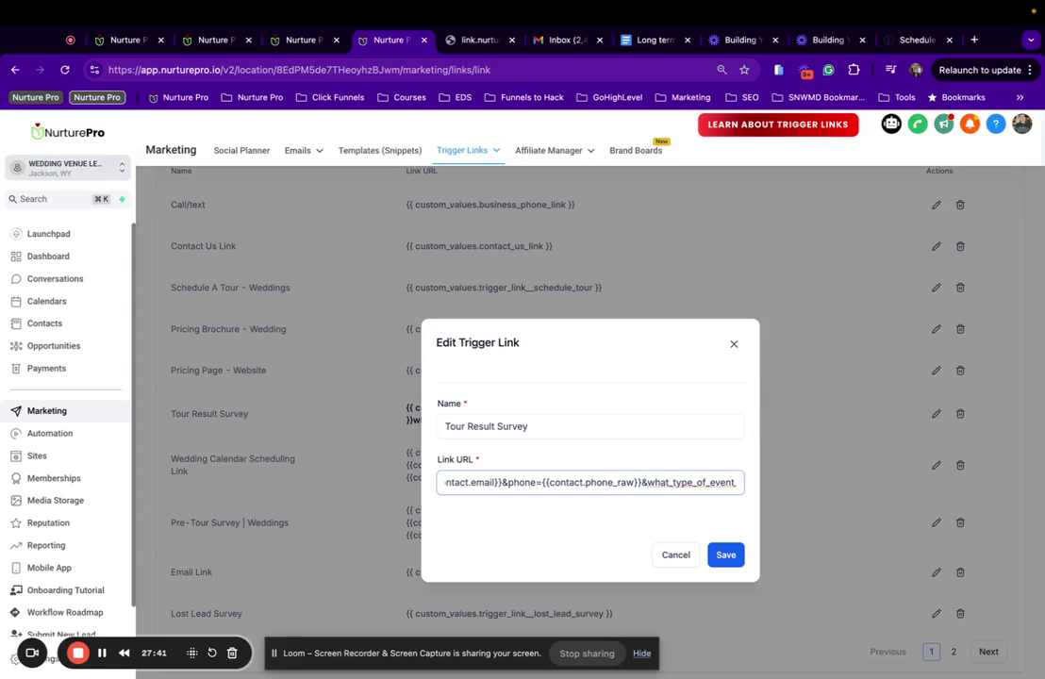
pyautogui.press('End')
pyautogui.write('re_you_hosting?')
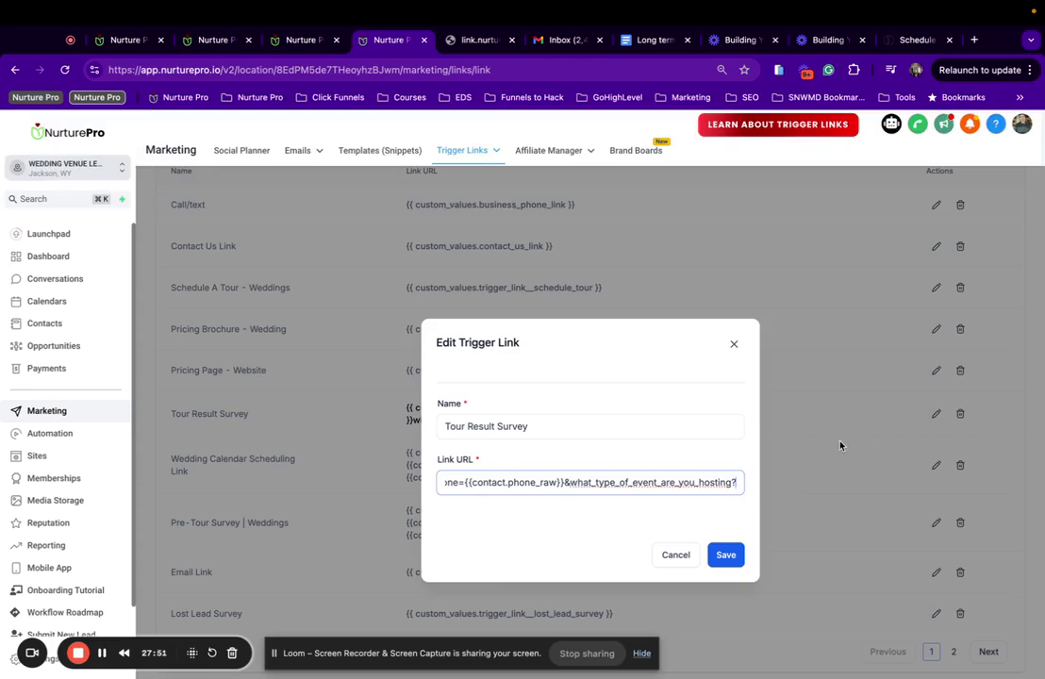
pyautogui.write('=')
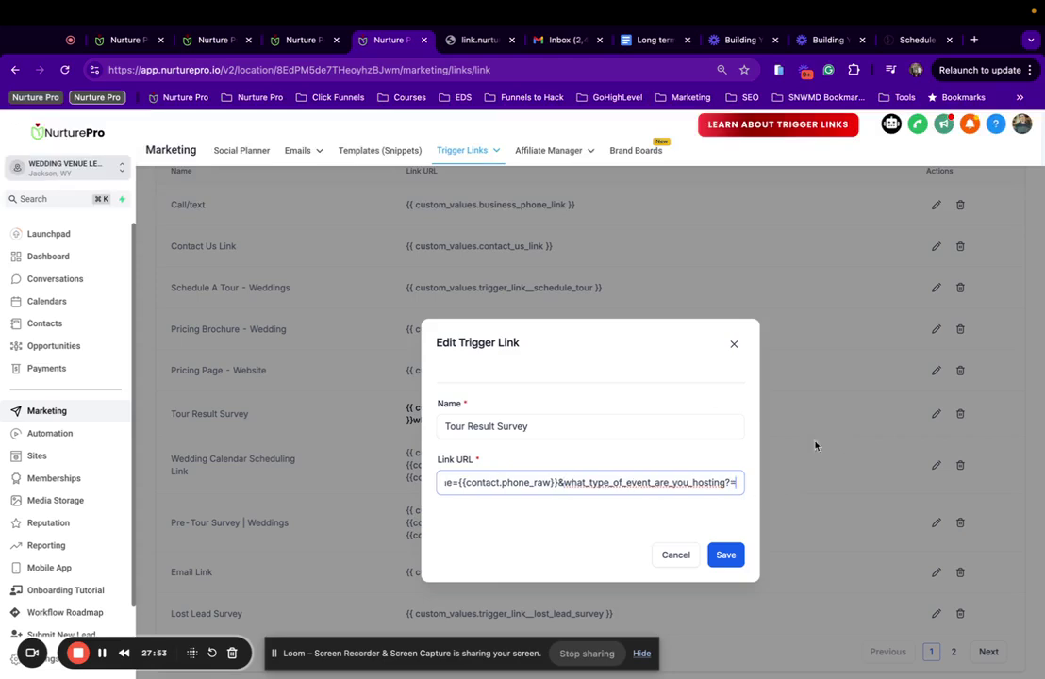
# Step: Open the Custom Fields settings in a separate browser tab from the Custom Values page
pyautogui.click(215, 42)
pyautogui.click(281, 40)
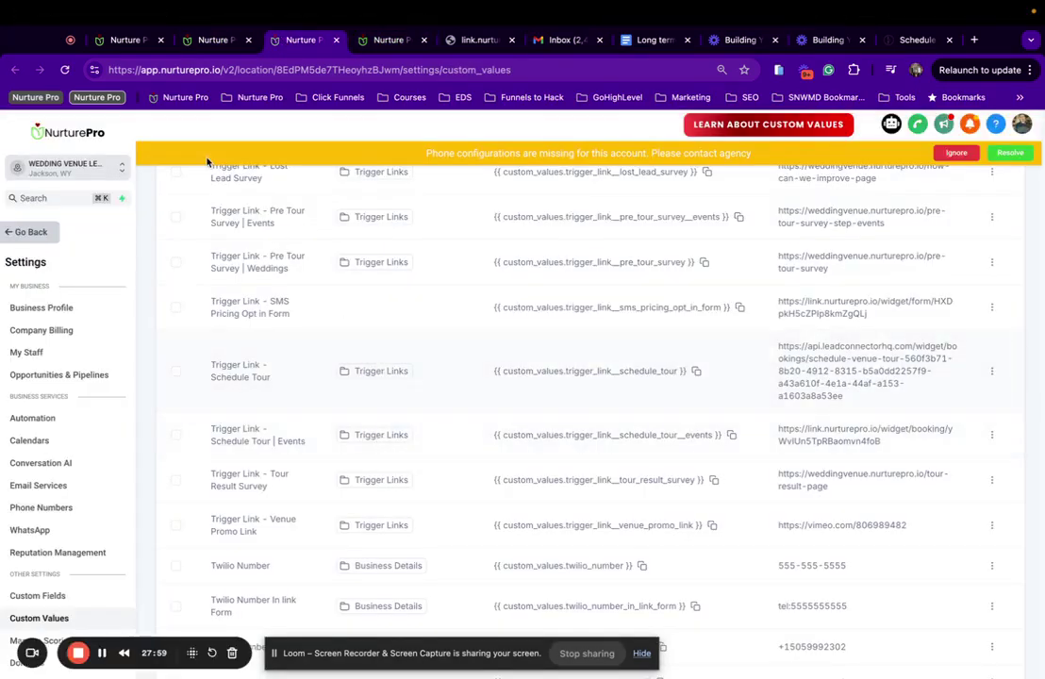
pyautogui.click(122, 43)
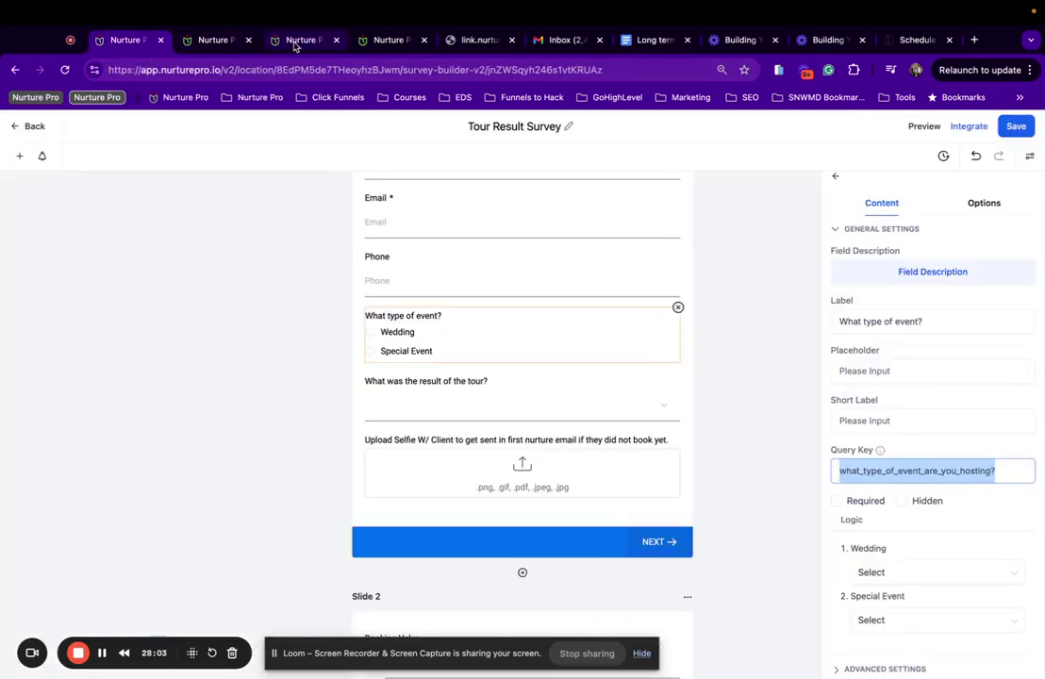
pyautogui.click(265, 40)
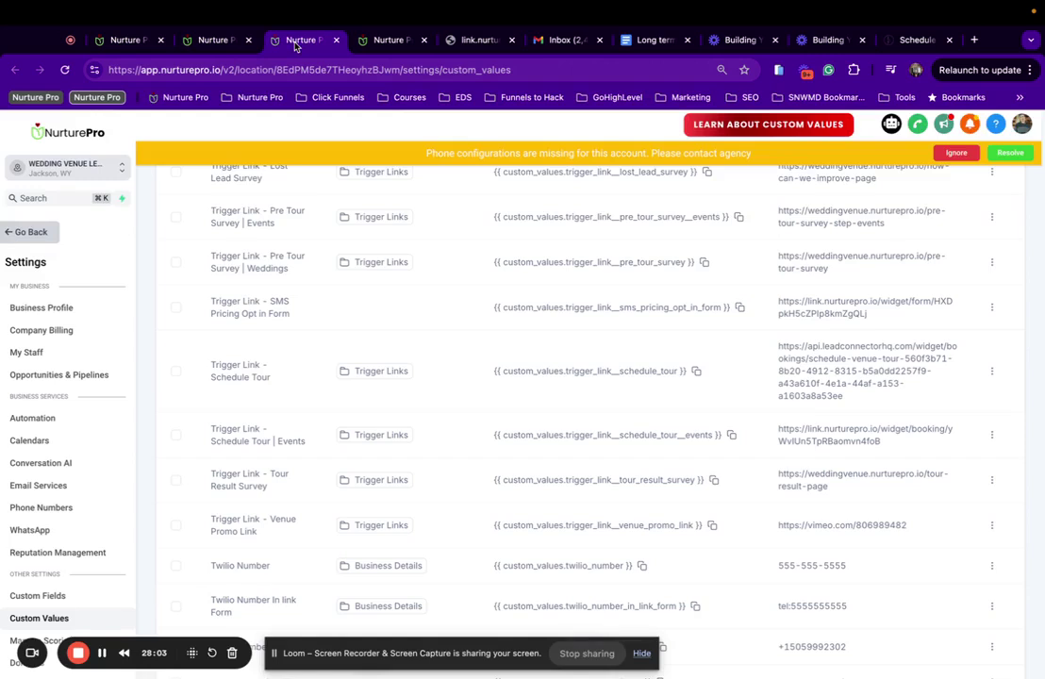
pyautogui.rightClick(38, 596)
pyautogui.click(235, 239)
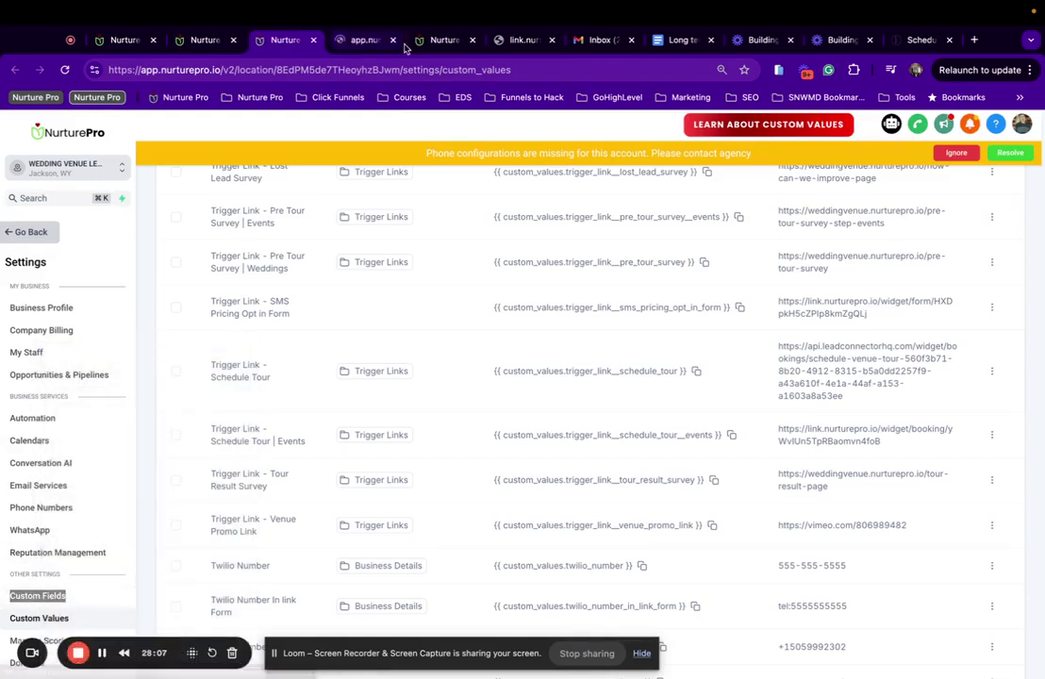
pyautogui.hotkey('ctrl', 'Tab')
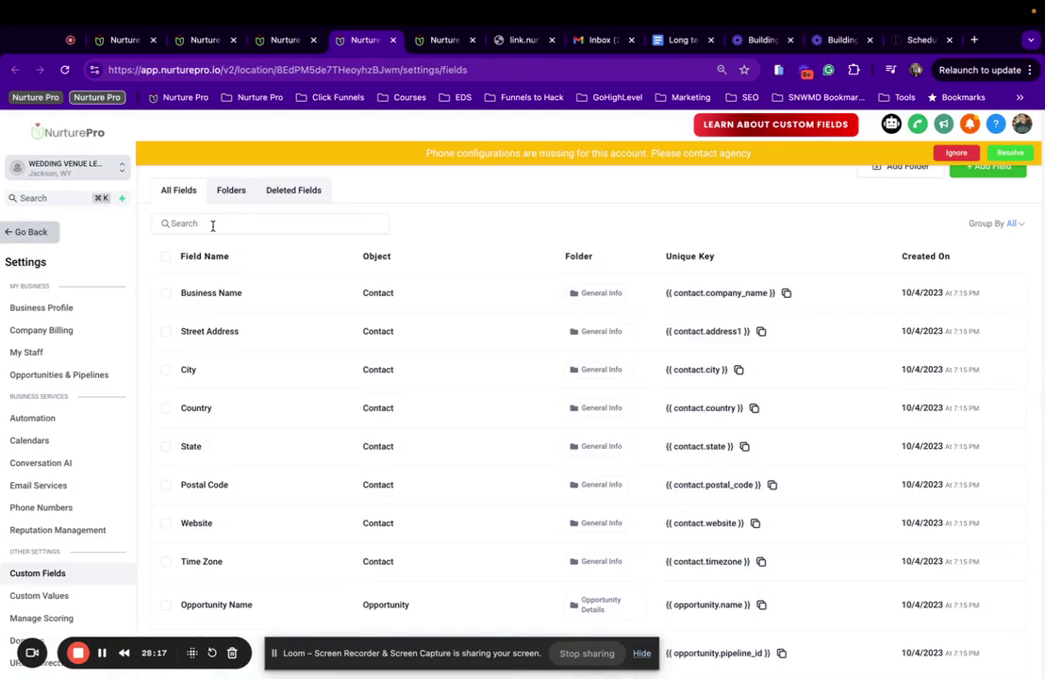
# Step: Search the custom fields for "type" and copy the unique key of "What Type Of Event Are You Hosting?"
pyautogui.click(207, 223)
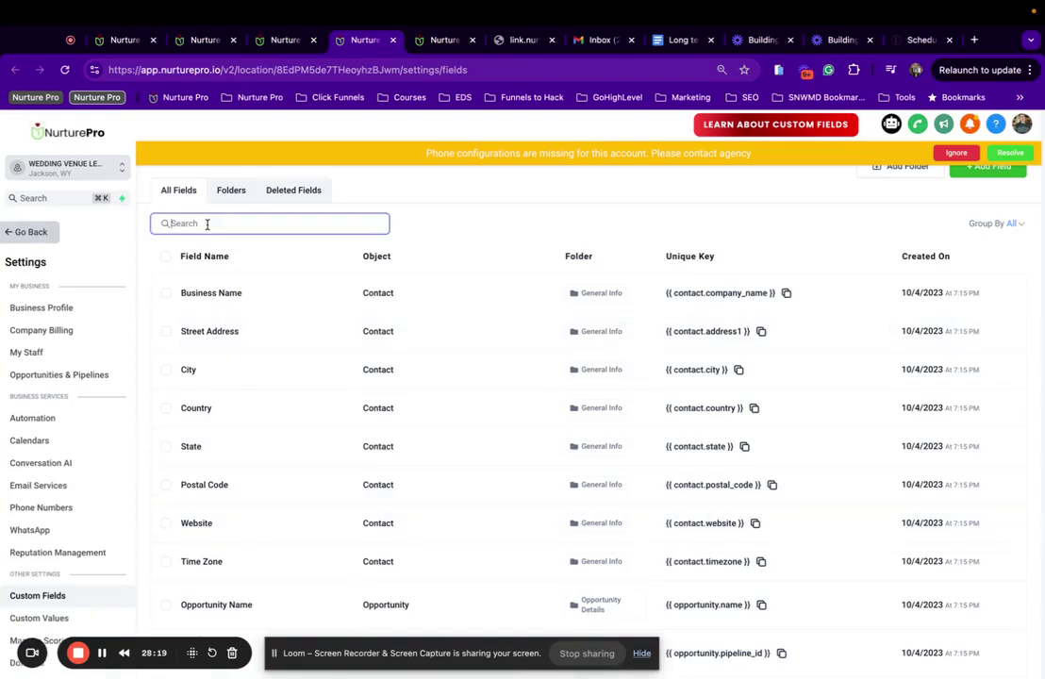
pyautogui.write('type')
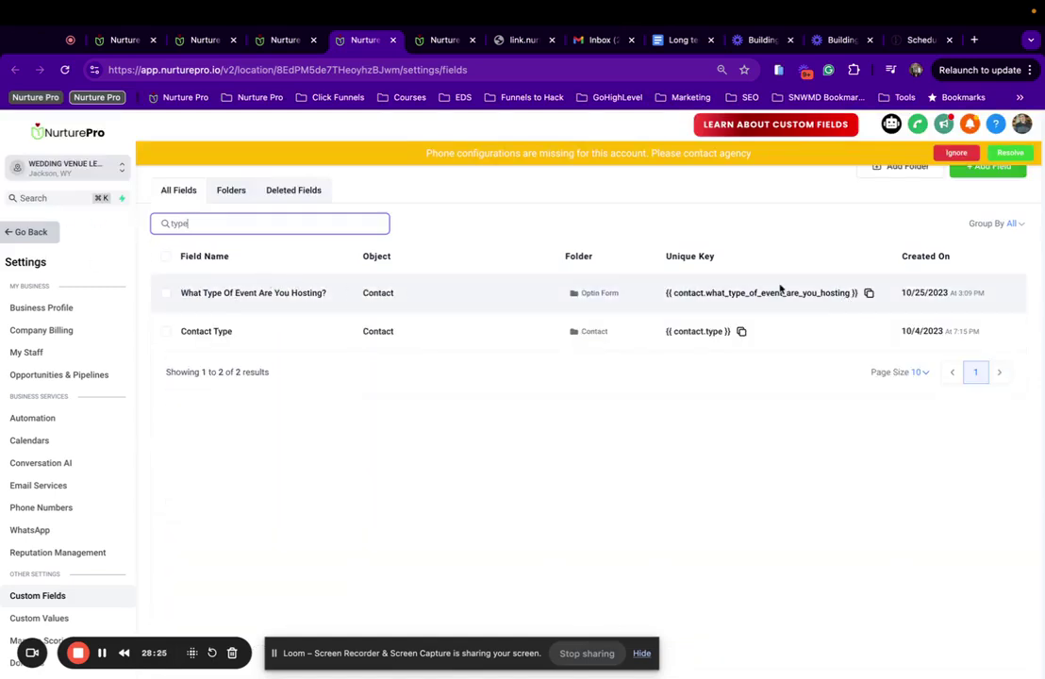
pyautogui.click(868, 295)
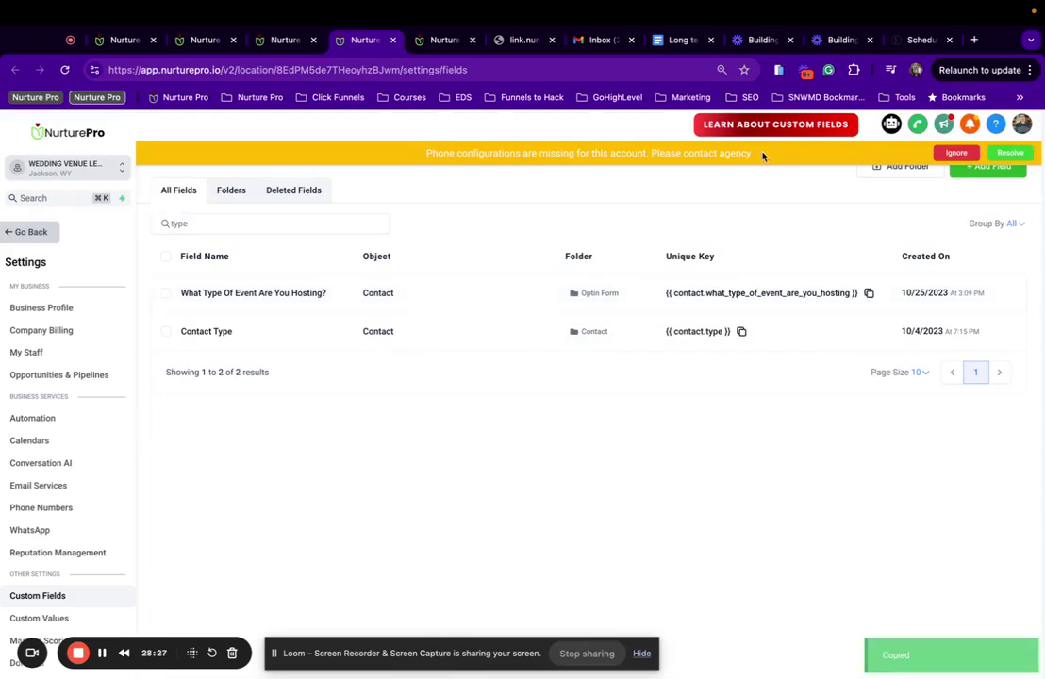
# Step: Add the copied {{ contact.what_type_of_event_are_you_hosting }} key after "what_type_of_event_are_you_hosting?=" in the Tour Result Survey trigger link URL
pyautogui.click(274, 45)
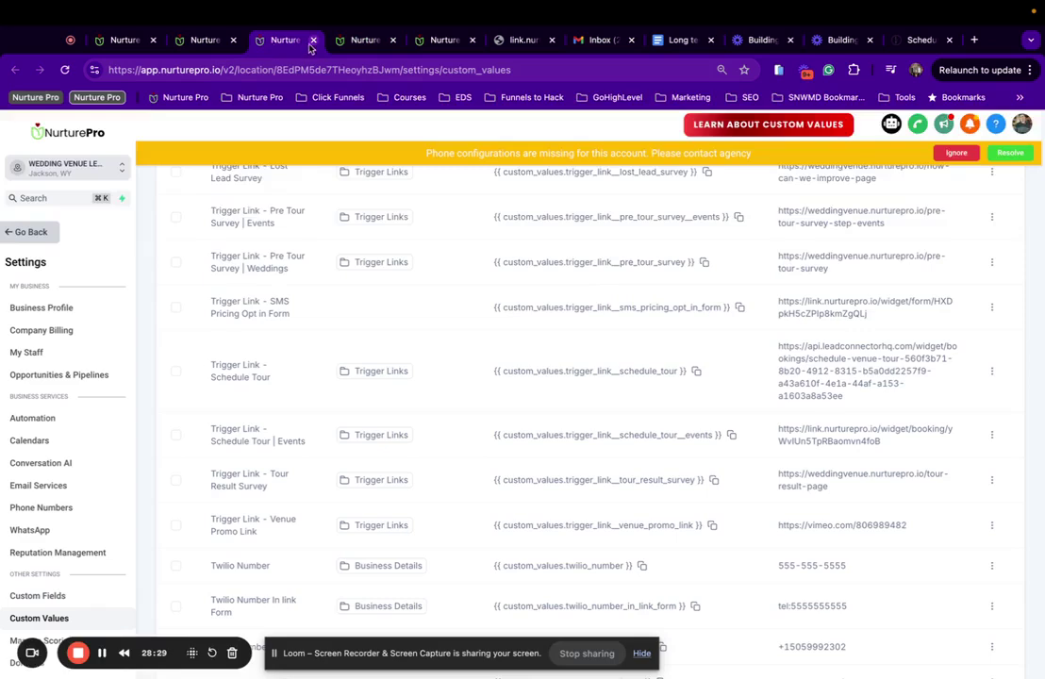
pyautogui.click(199, 42)
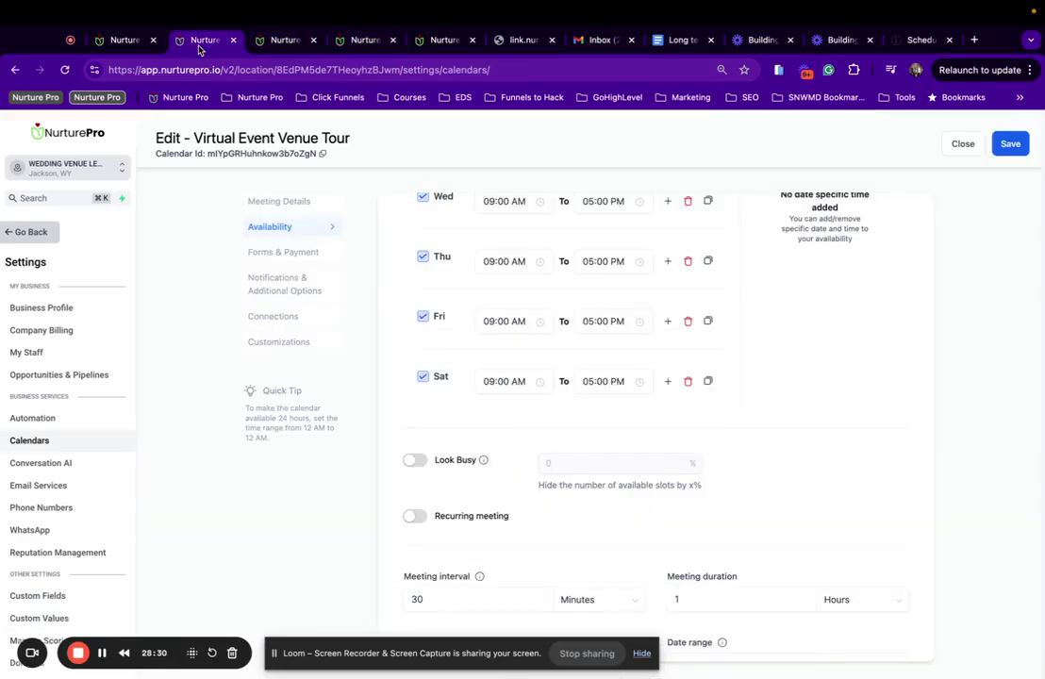
pyautogui.click(122, 40)
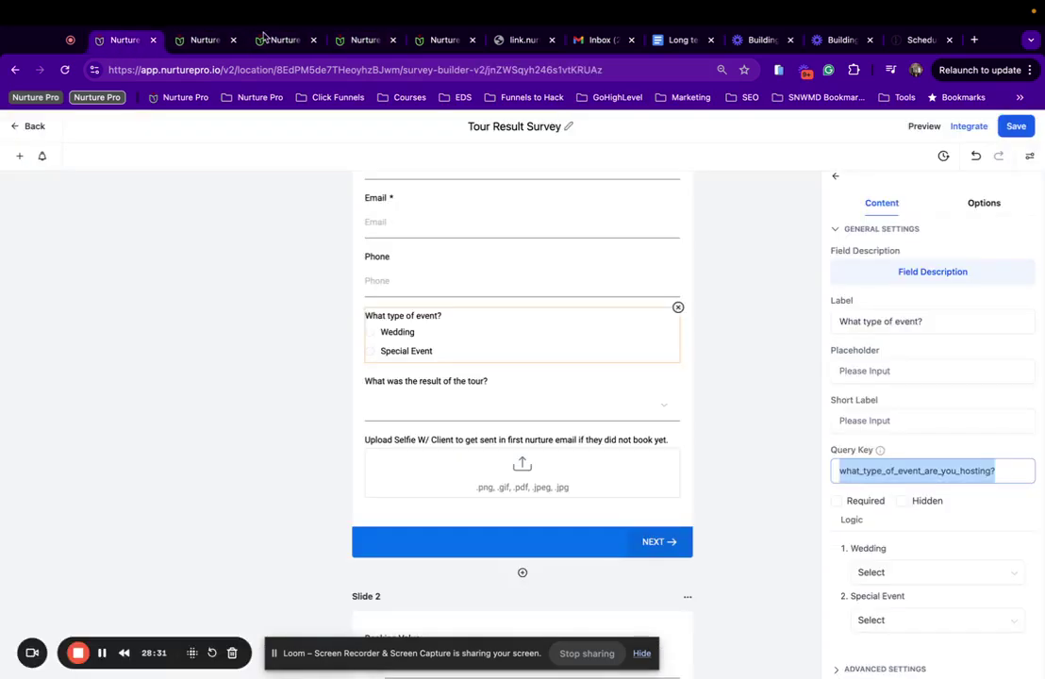
pyautogui.click(438, 46)
pyautogui.hscroll(5, 737, 482)
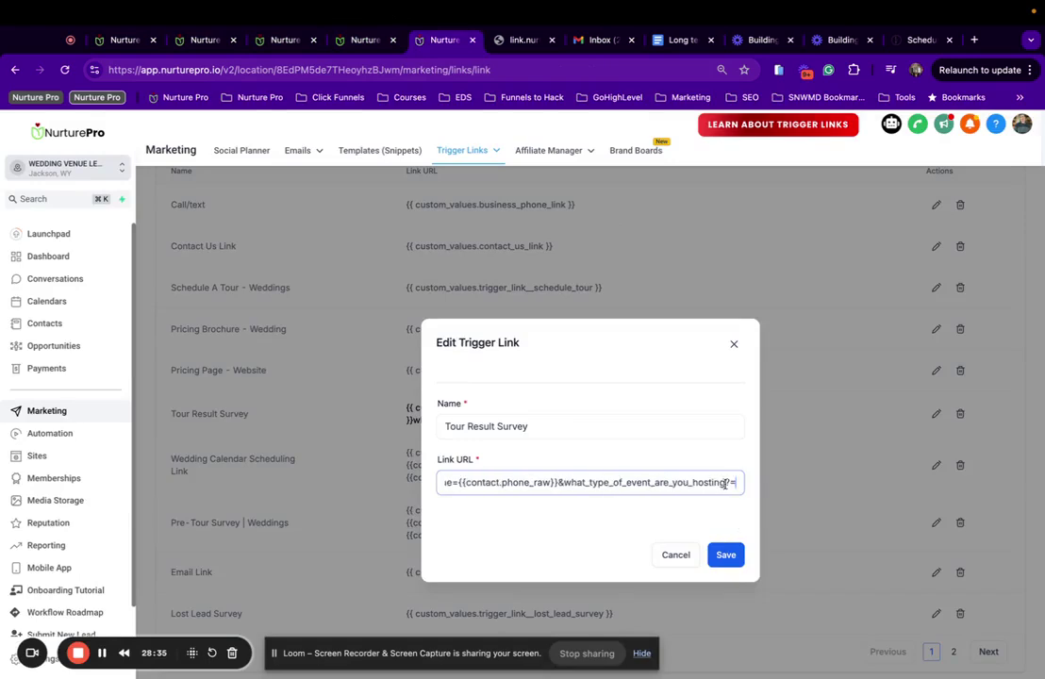
pyautogui.press('super+v')
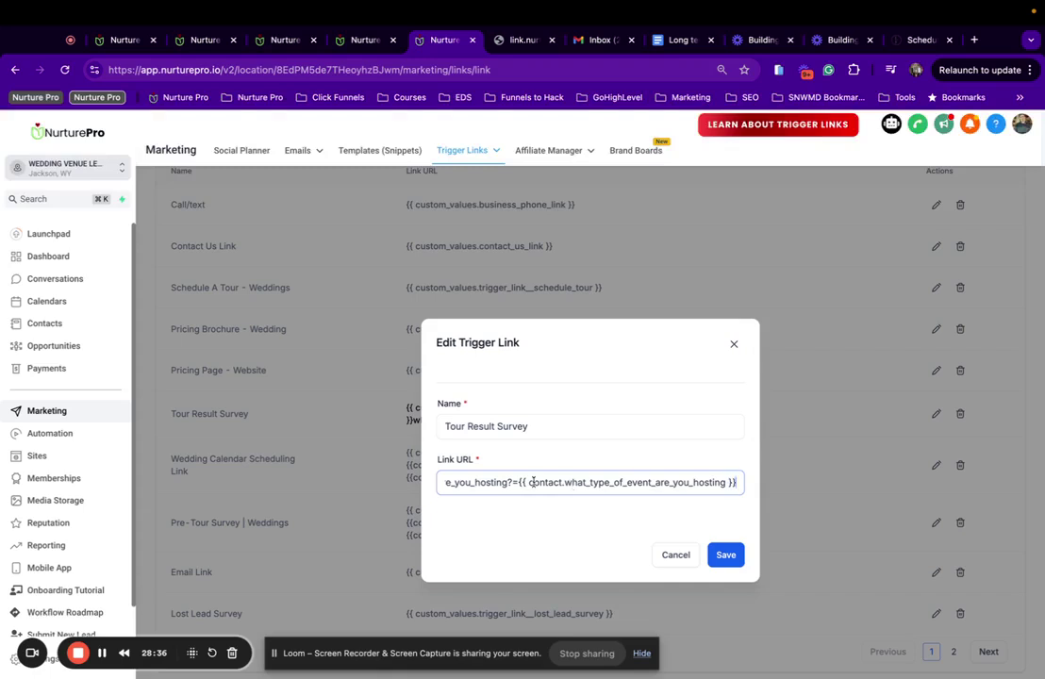
# Step: Check the email, phone and event type parameters in the Tour Result Survey URL and save the trigger link
pyautogui.hscroll(-5, 531, 482)
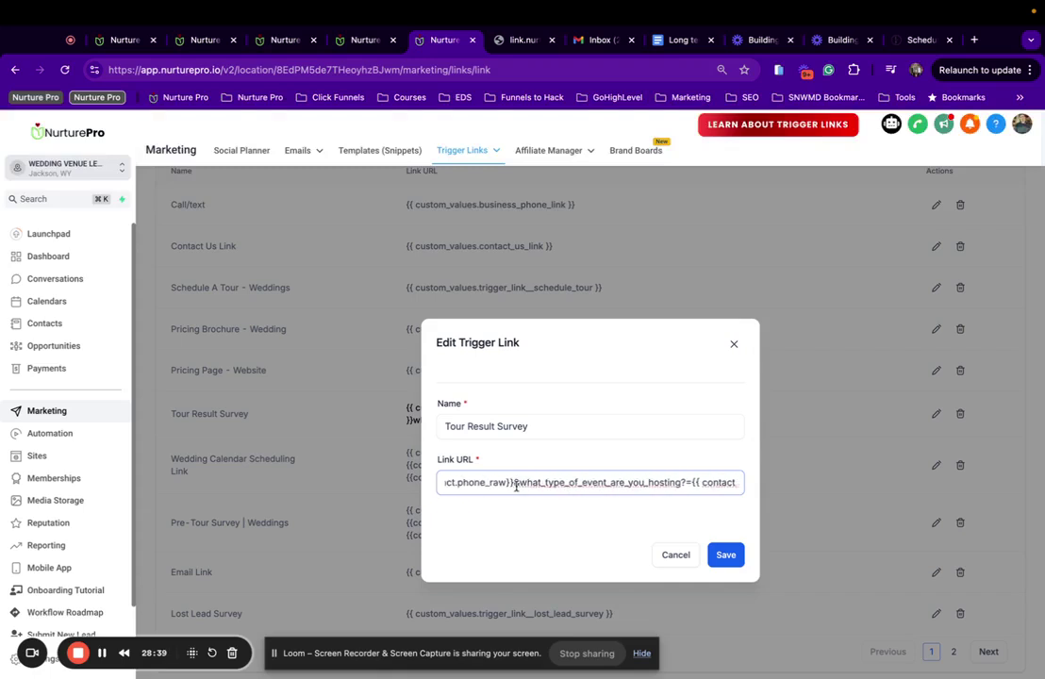
pyautogui.hscroll(-5, 516, 485)
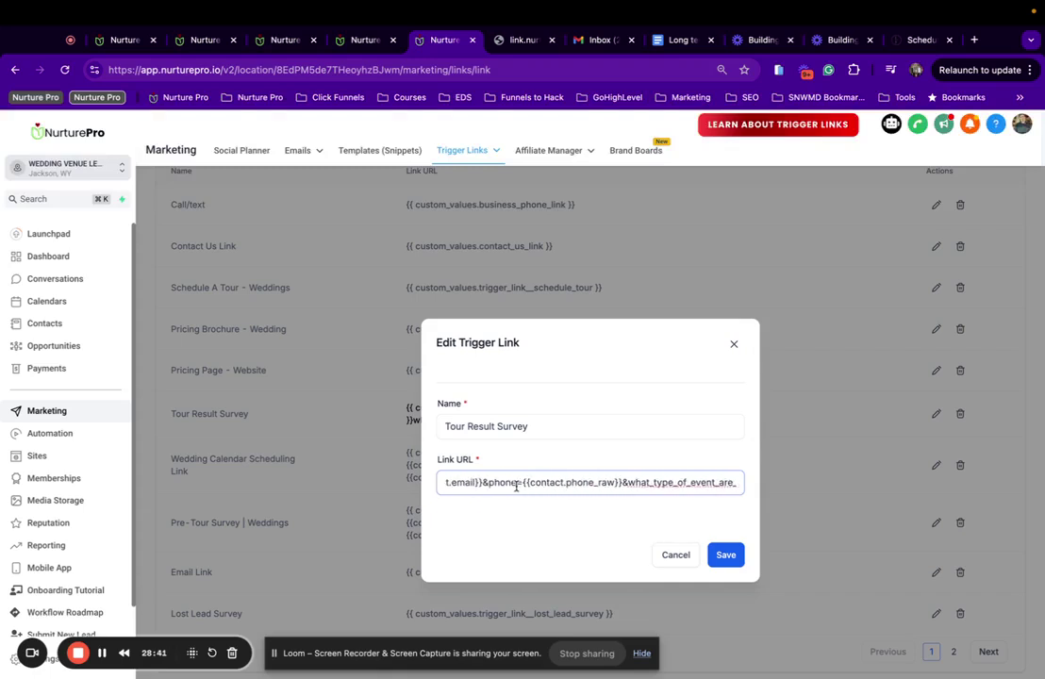
pyautogui.moveTo(516, 486); pyautogui.dragTo(537, 488)
pyautogui.hscroll(-2, 606, 482)
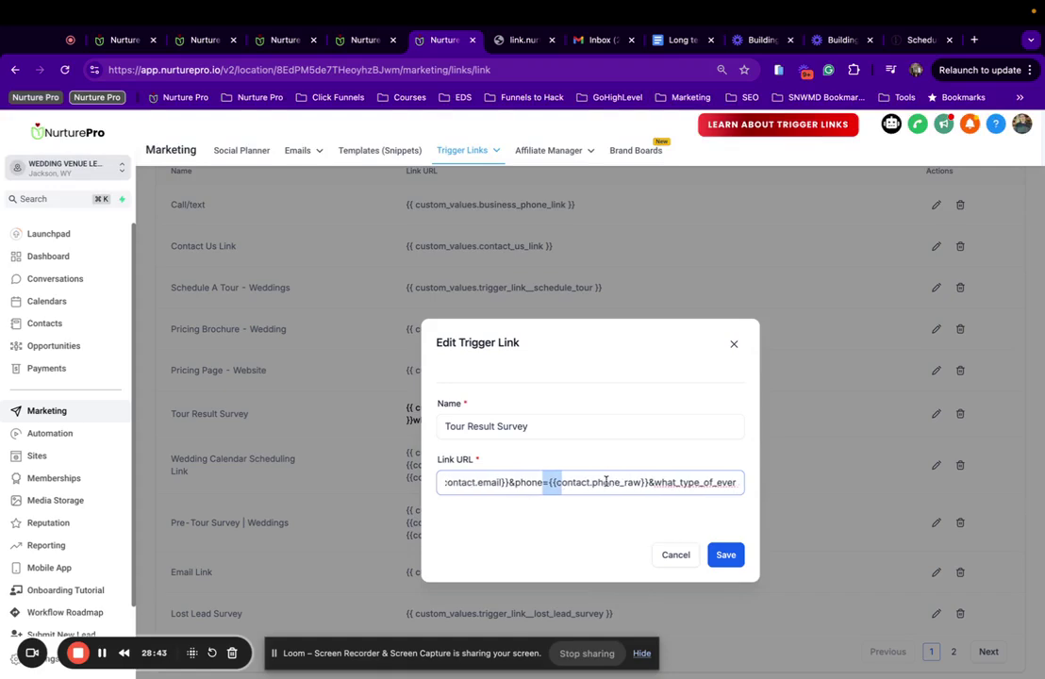
pyautogui.click(723, 556)
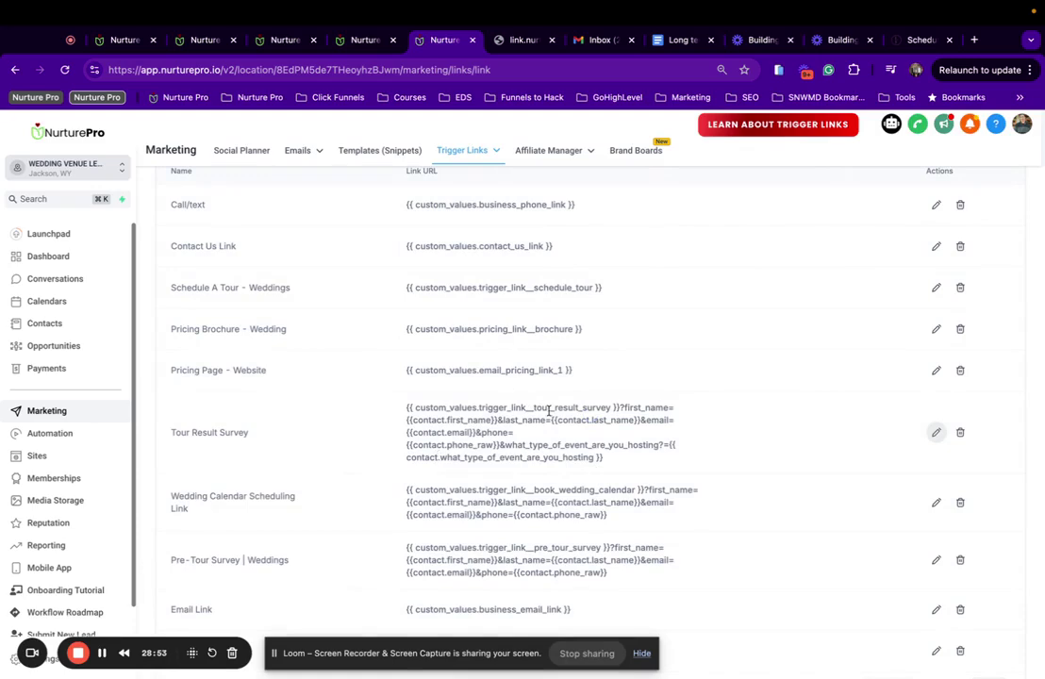
# Step: Leave the Virtual Event Venue Tour calendar settings and open the "Nurture Pro - Event Booking Funnel" folder in the automation workflows
pyautogui.click(197, 47)
pyautogui.click(255, 48)
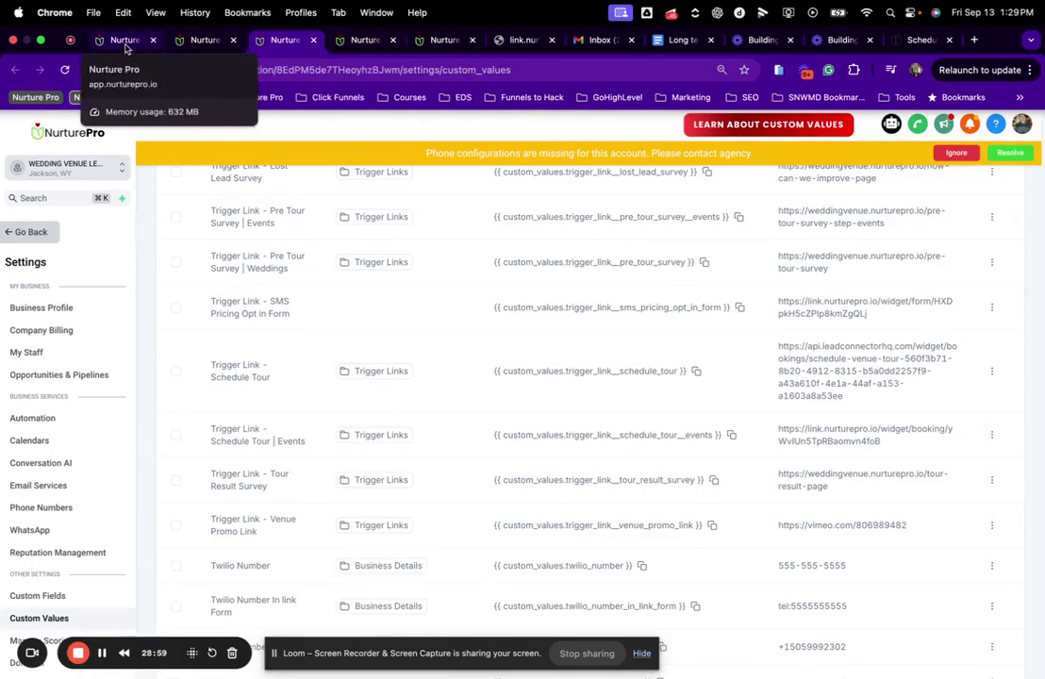
pyautogui.click(126, 48)
pyautogui.click(219, 48)
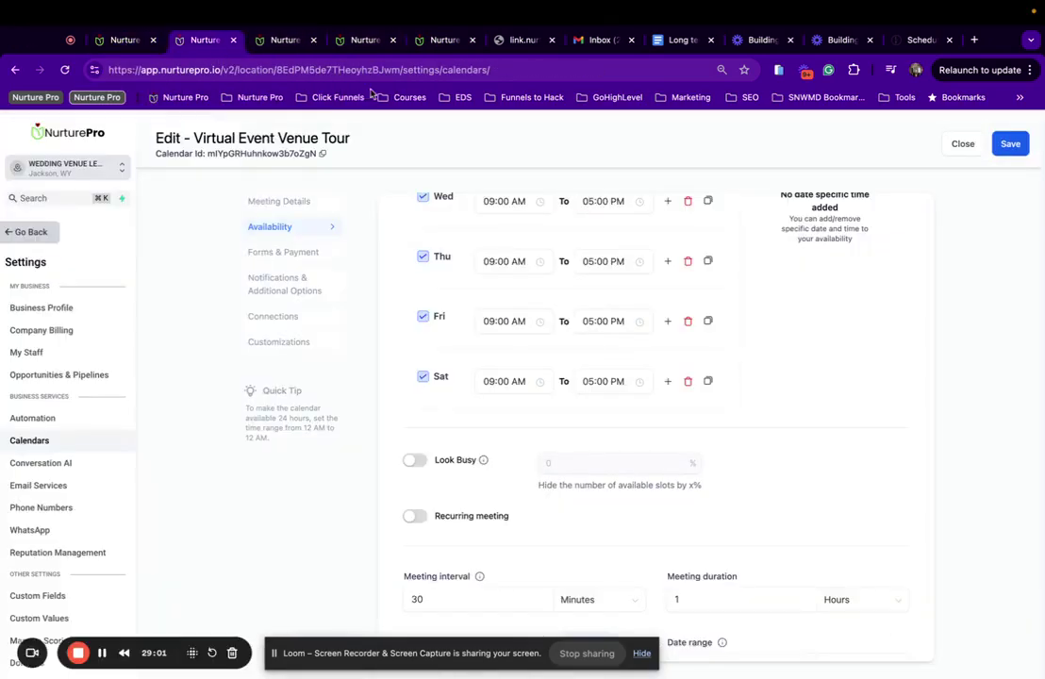
pyautogui.click(259, 40)
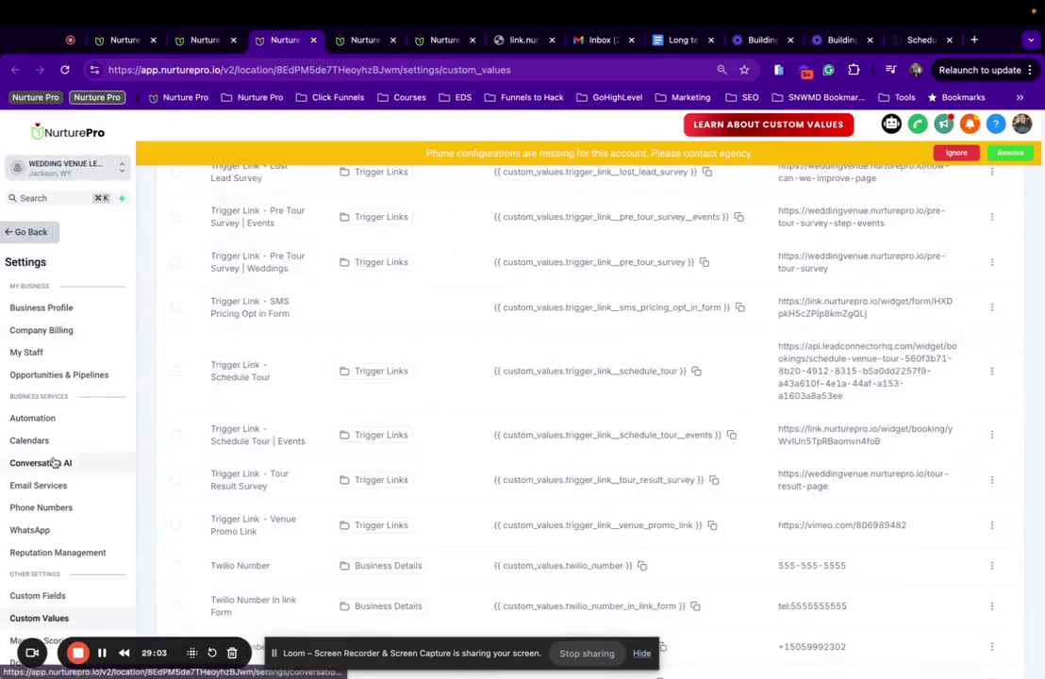
pyautogui.click(192, 44)
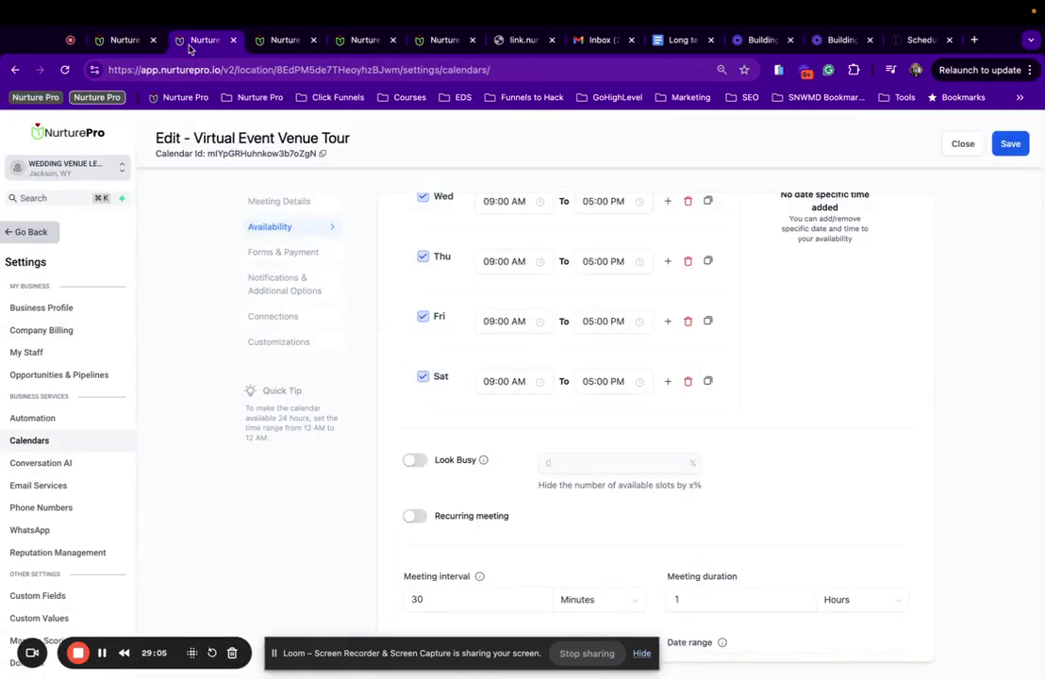
pyautogui.click(34, 234)
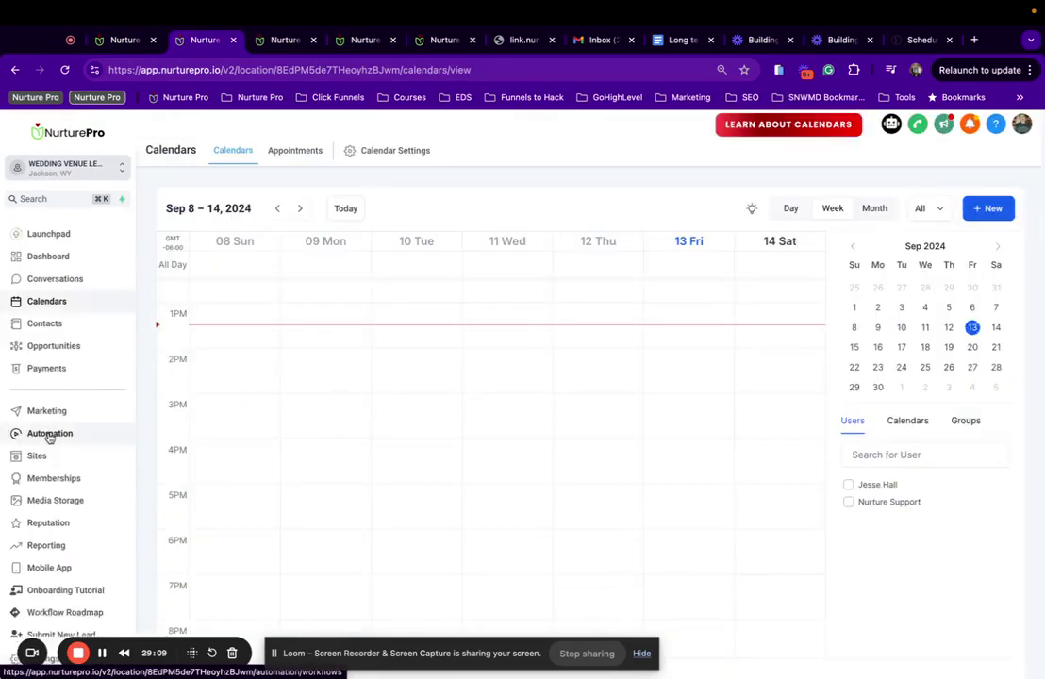
pyautogui.click(50, 435)
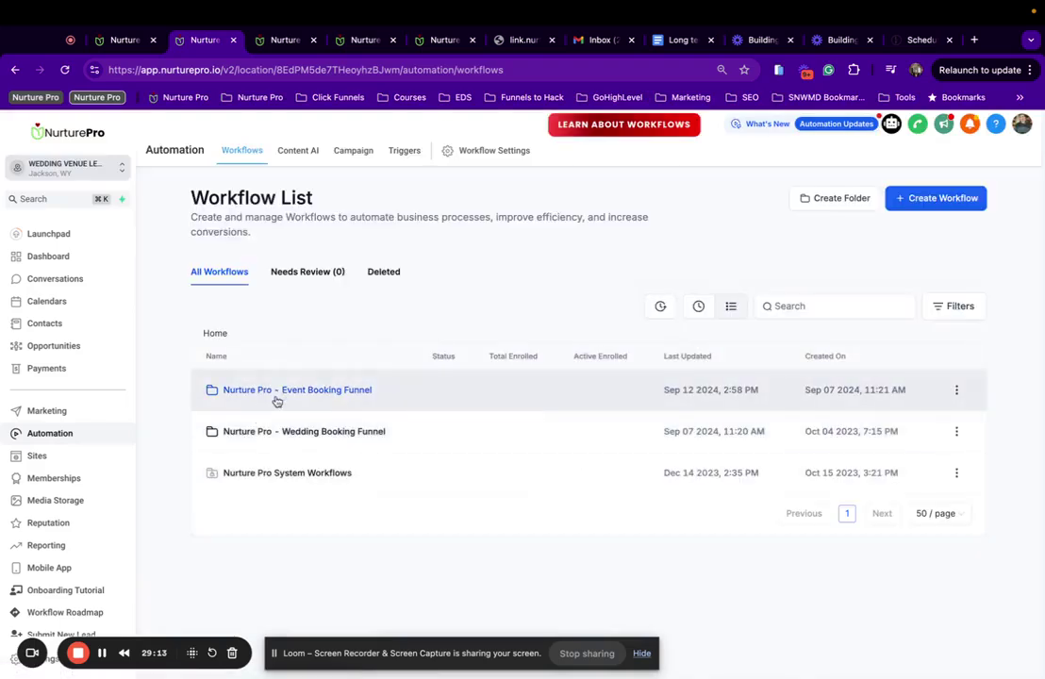
pyautogui.click(286, 391)
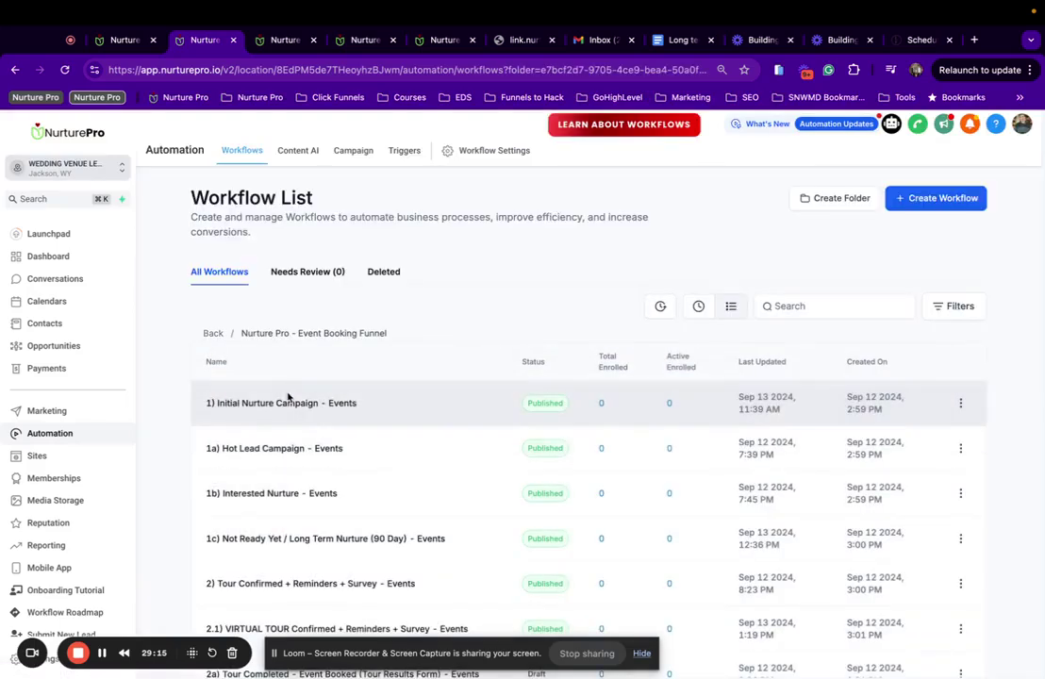
# Step: Open the "2) Tour Confirmed + Reminders + Survey - Events" workflow in the builder
pyautogui.scroll(-5, 288, 396)
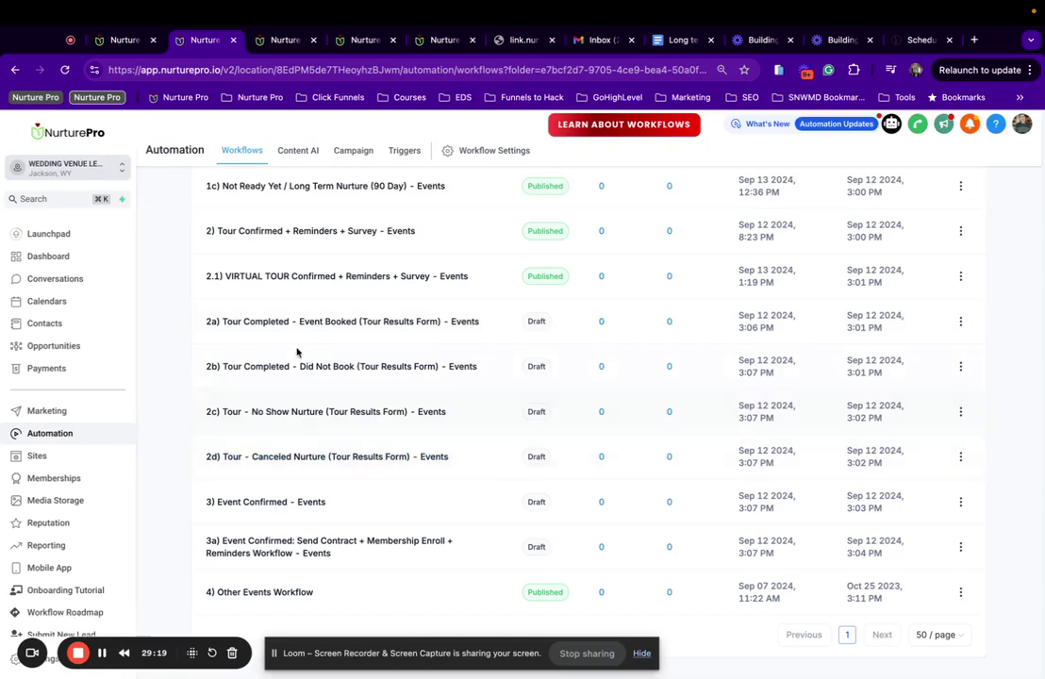
pyautogui.scroll(1, 295, 340)
pyautogui.scroll(1, 296, 333)
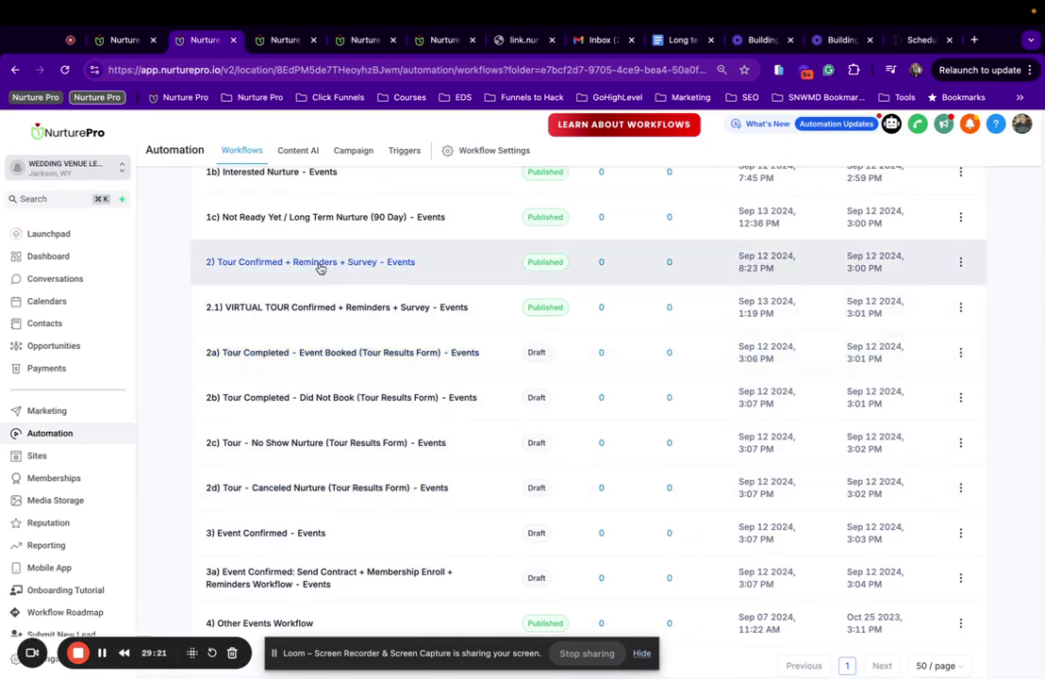
pyautogui.click(321, 268)
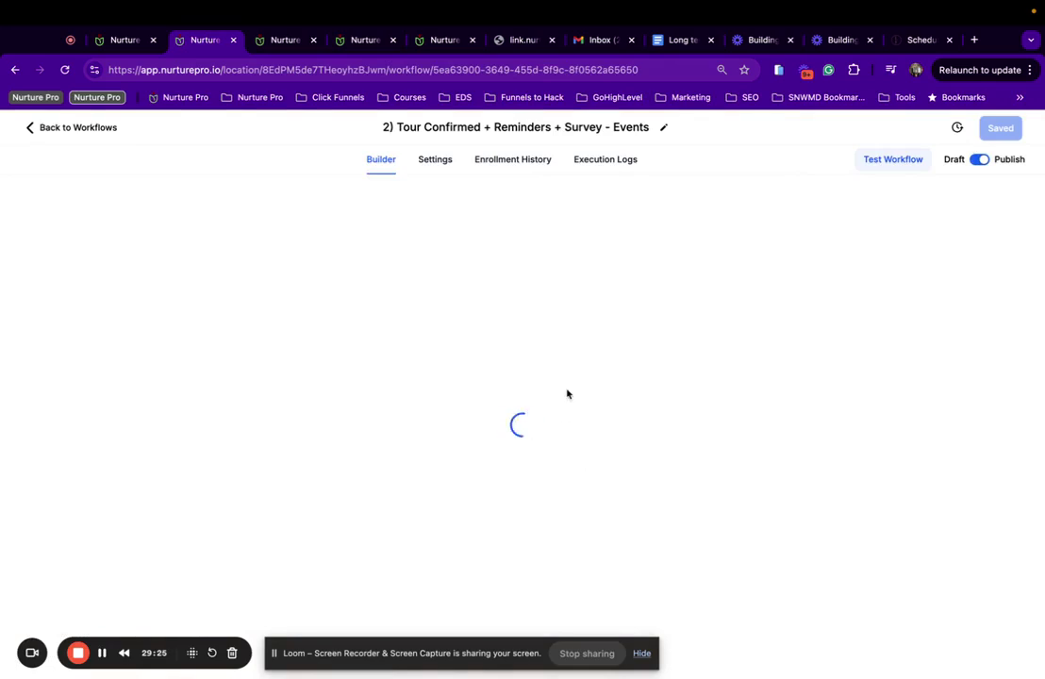
# Step: Open the email template of the "Internal Email - Tour Results Survey" action for editing
pyautogui.scroll(-10, 567, 390)
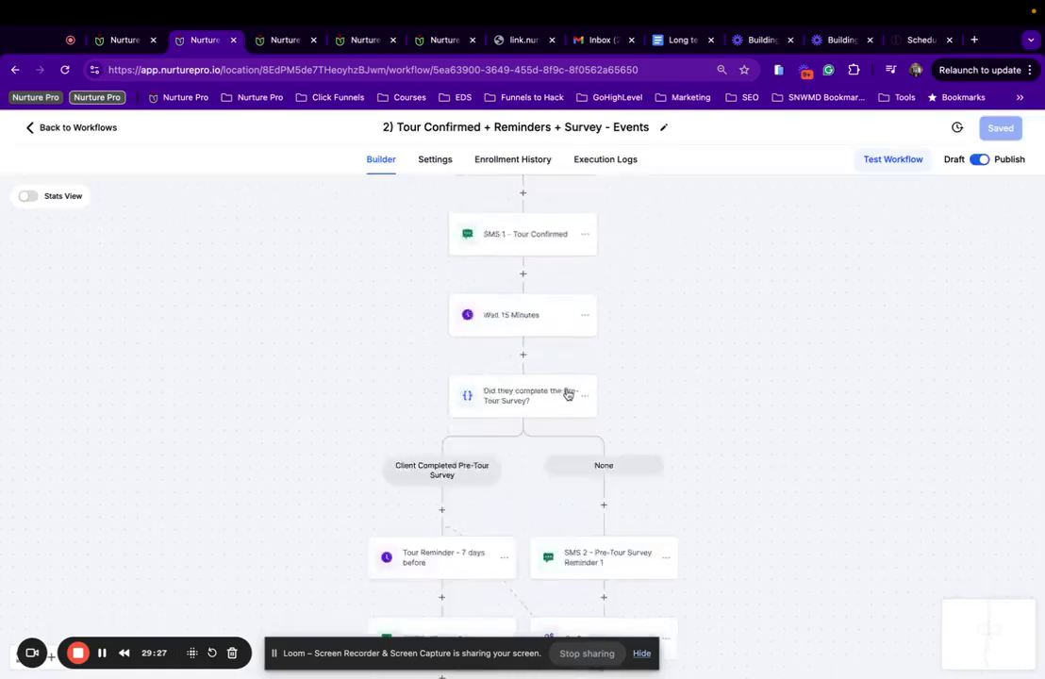
pyautogui.scroll(-8, 567, 389)
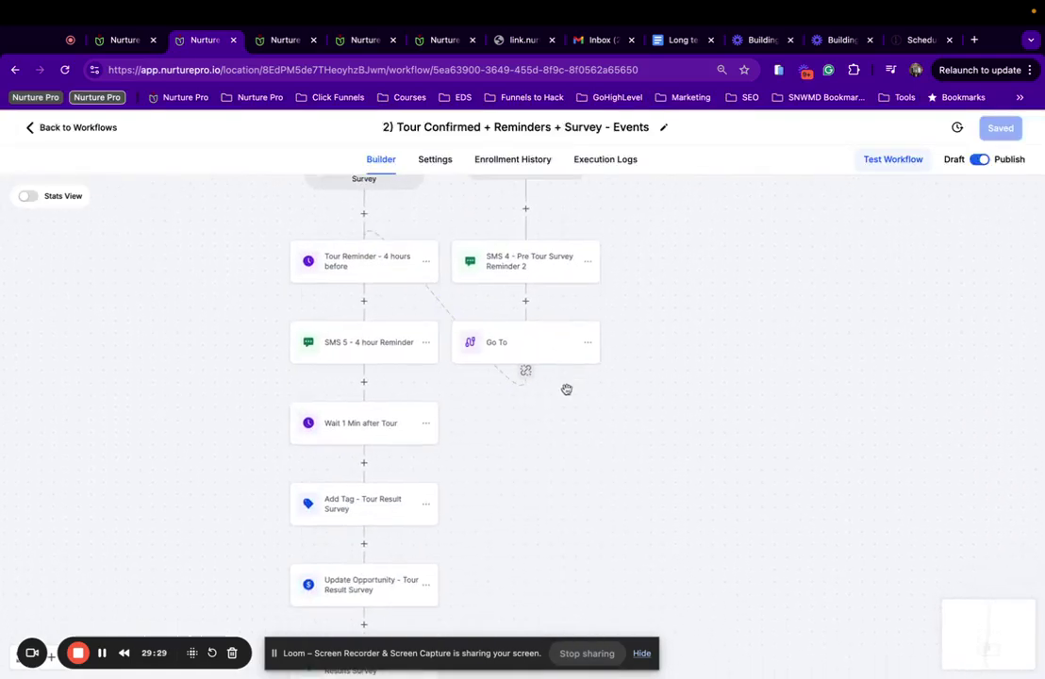
pyautogui.scroll(-5, 374, 418)
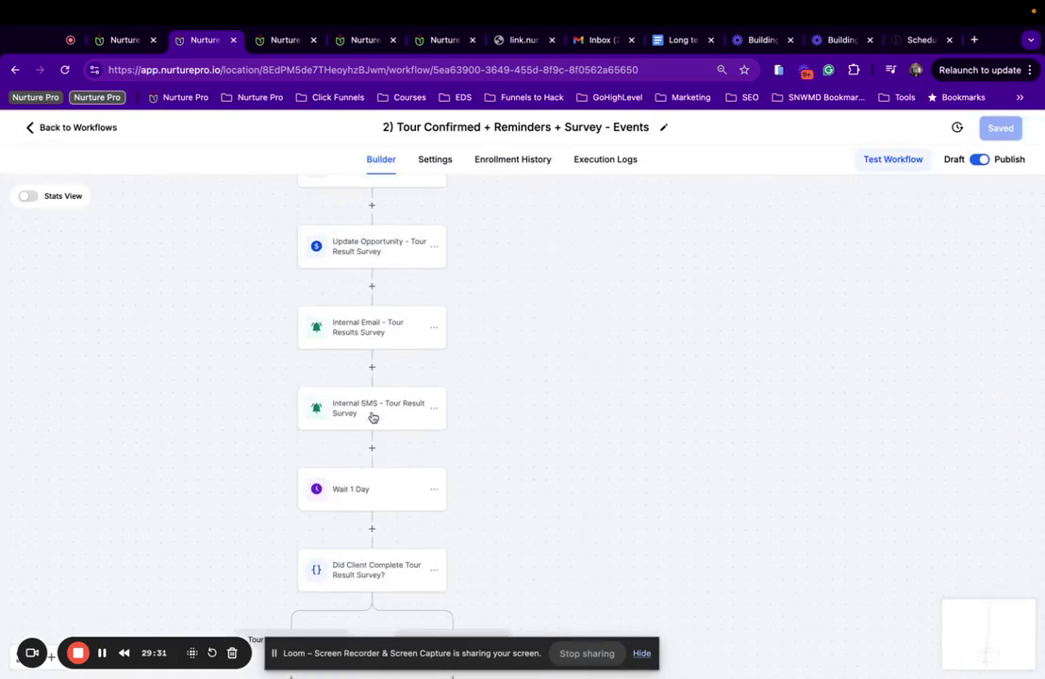
pyautogui.click(391, 340)
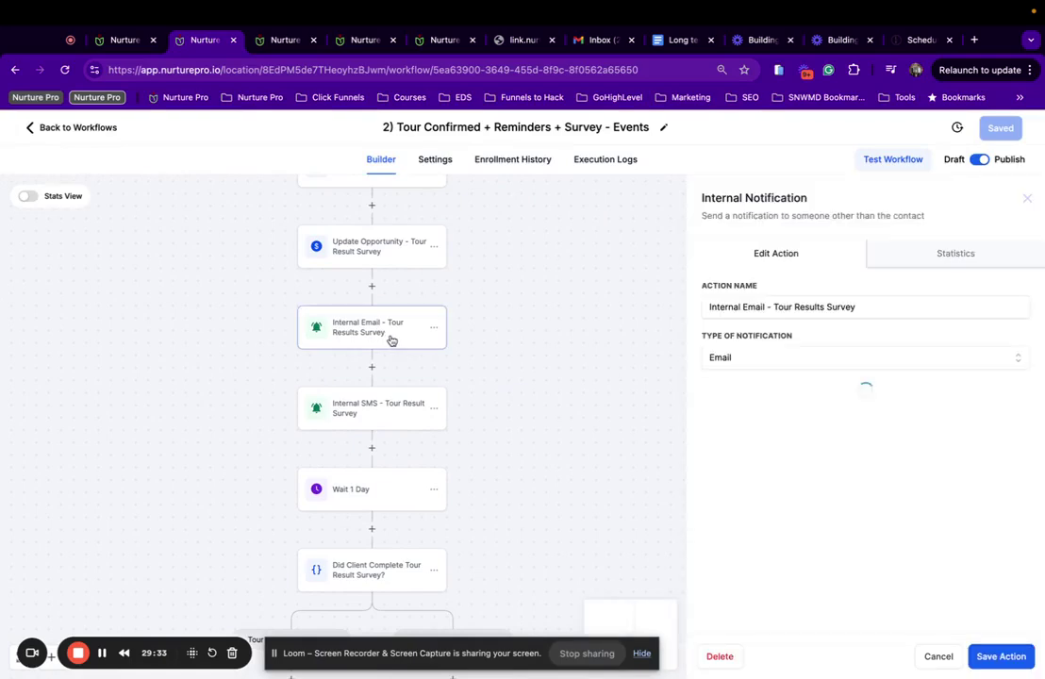
pyautogui.scroll(-5, 845, 419)
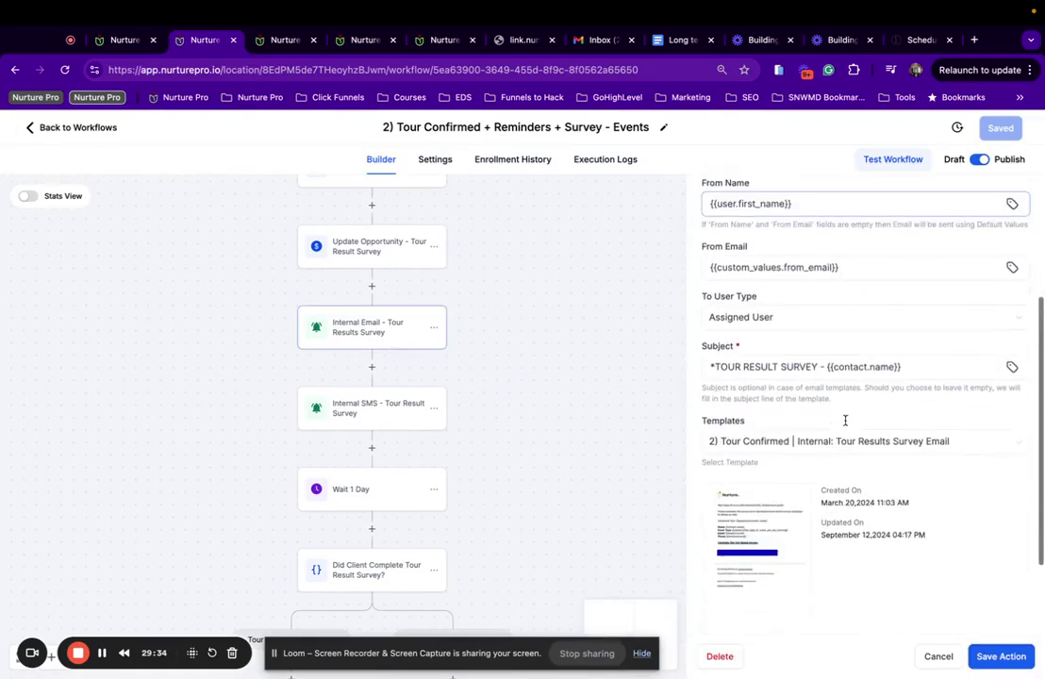
pyautogui.click(759, 511)
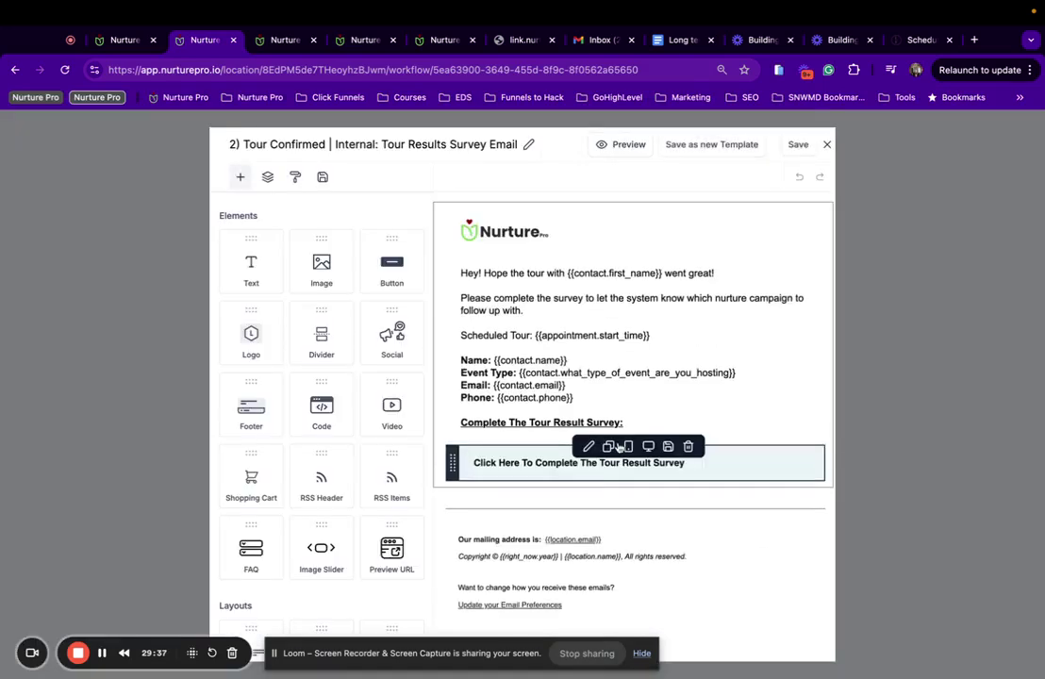
# Step: Replace the link URL of the "Click Here To Complete The Tour Result Survey" button with the Tour Result Survey trigger link
pyautogui.tripleClick(521, 423)
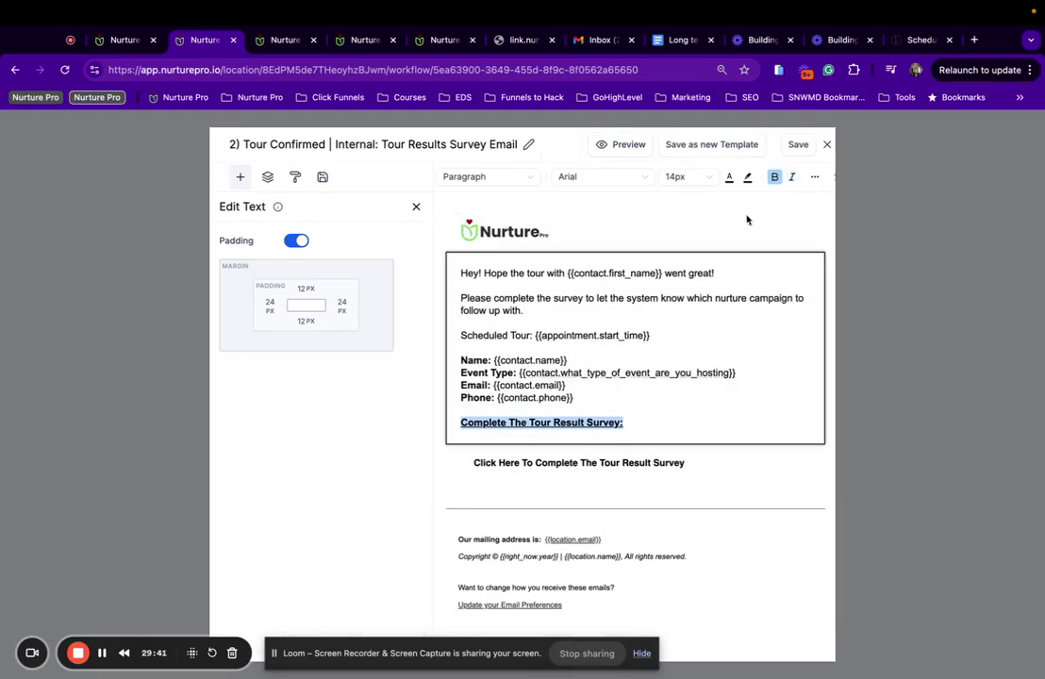
pyautogui.click(589, 472)
pyautogui.click(406, 486)
pyautogui.write('?first_name=')
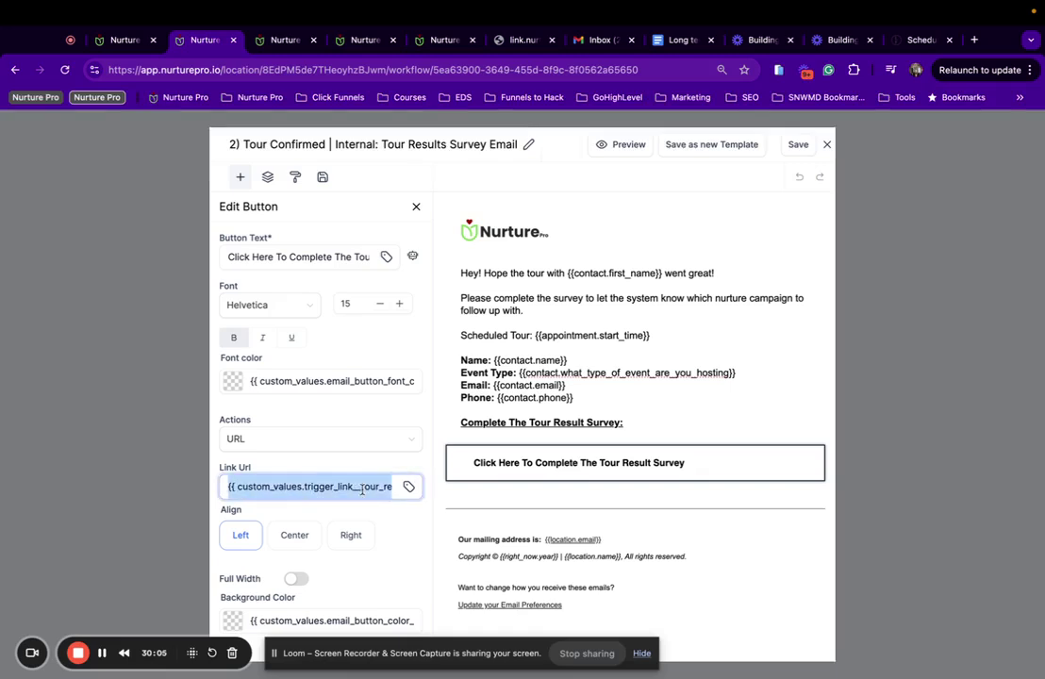
pyautogui.press('BackSpace')
pyautogui.click(409, 487)
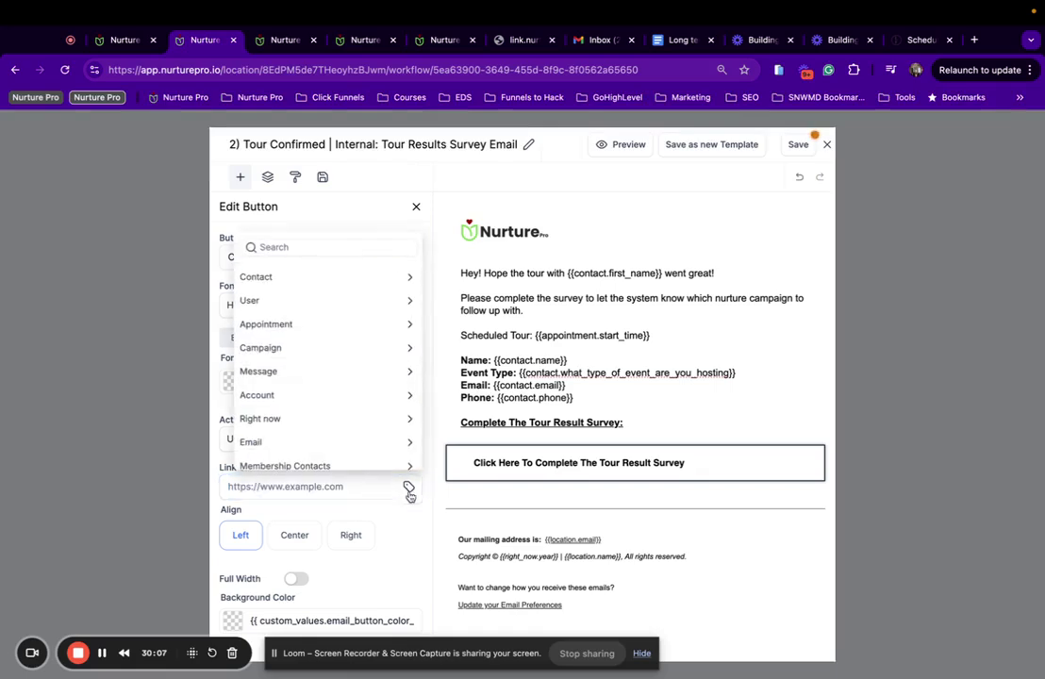
pyautogui.scroll(-5, 319, 419)
pyautogui.click(290, 462)
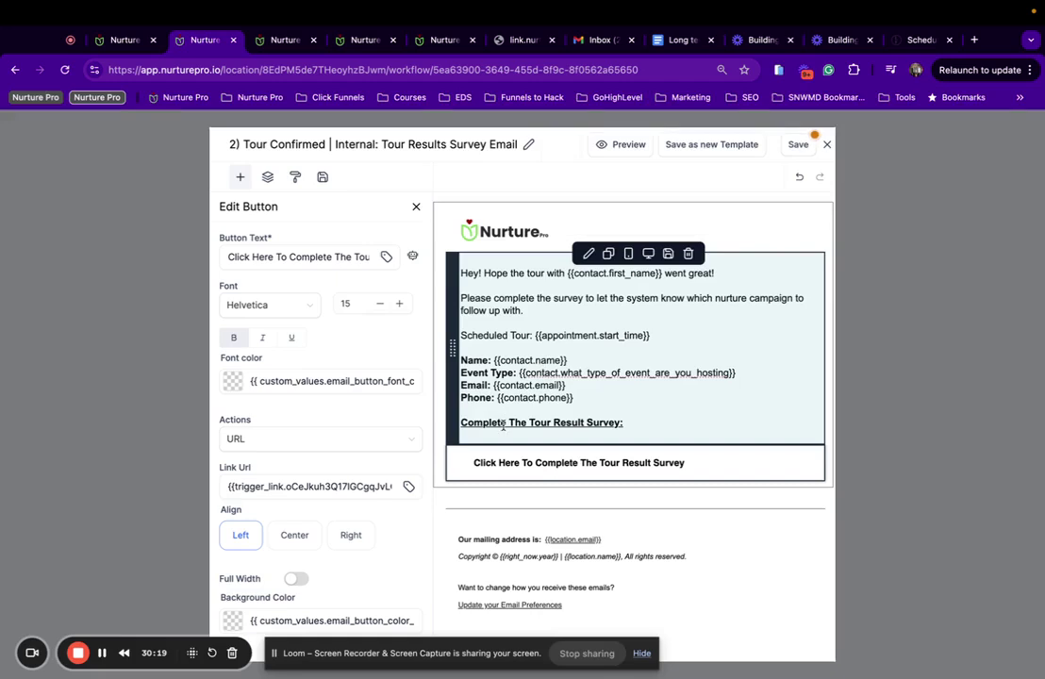
# Step: Replace the link URL of the "Complete The Tour Result Survey:" text with the Tour Result Survey trigger link and save the link
pyautogui.tripleClick(503, 424)
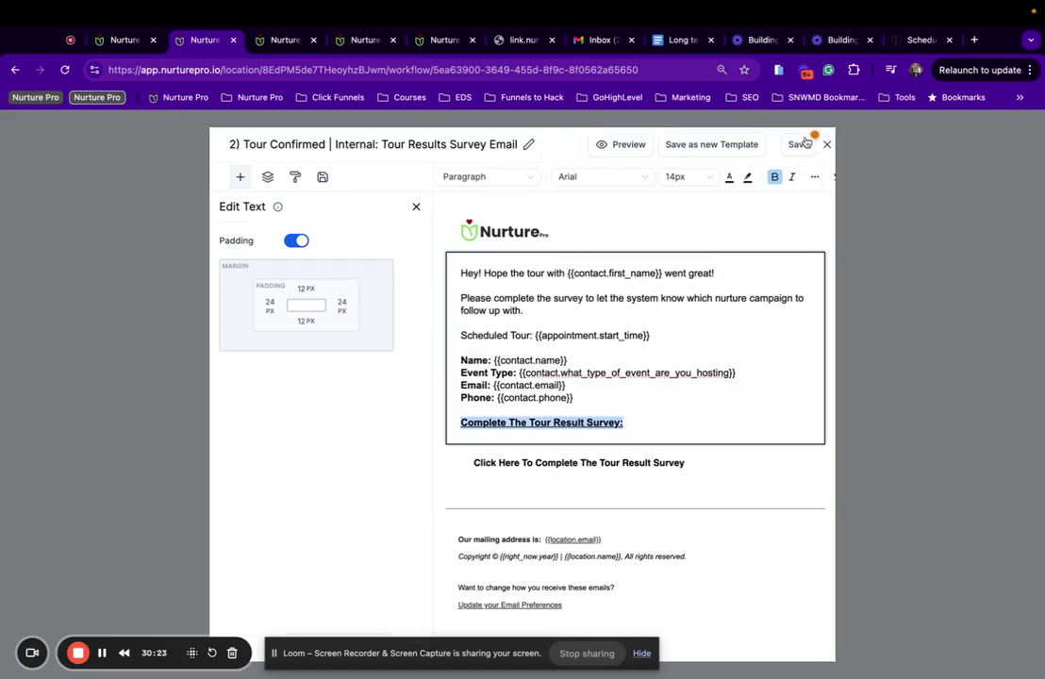
pyautogui.hotkey('ctrl', '-')
pyautogui.hotkey('ctrl', '-')
pyautogui.hotkey('ctrl', '-')
pyautogui.hotkey('ctrl', '-')
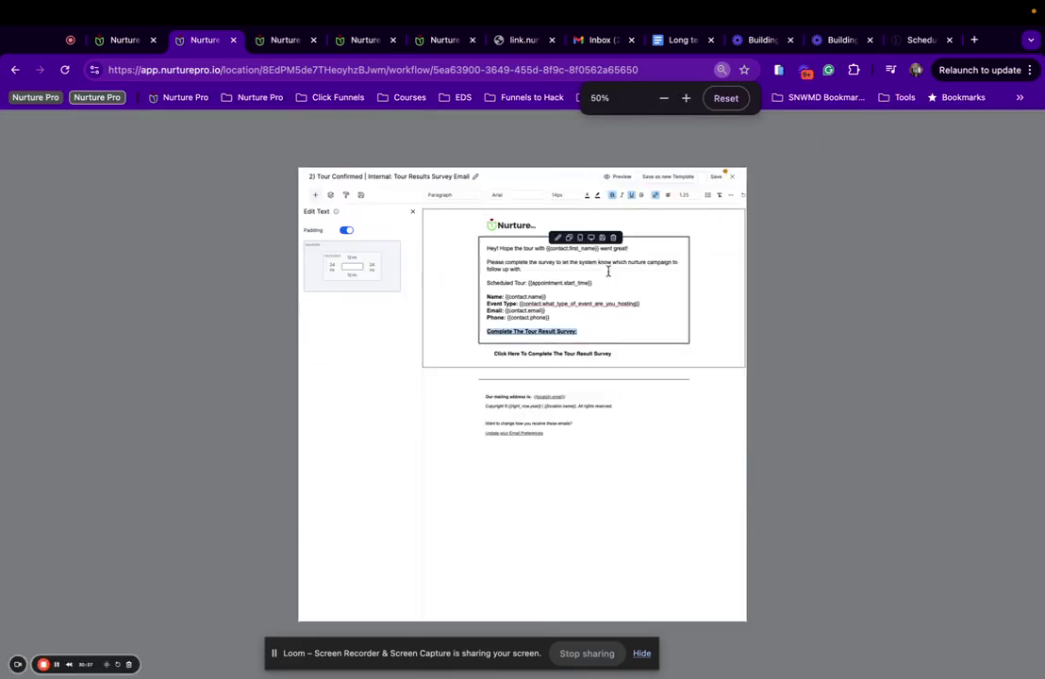
pyautogui.click(656, 196)
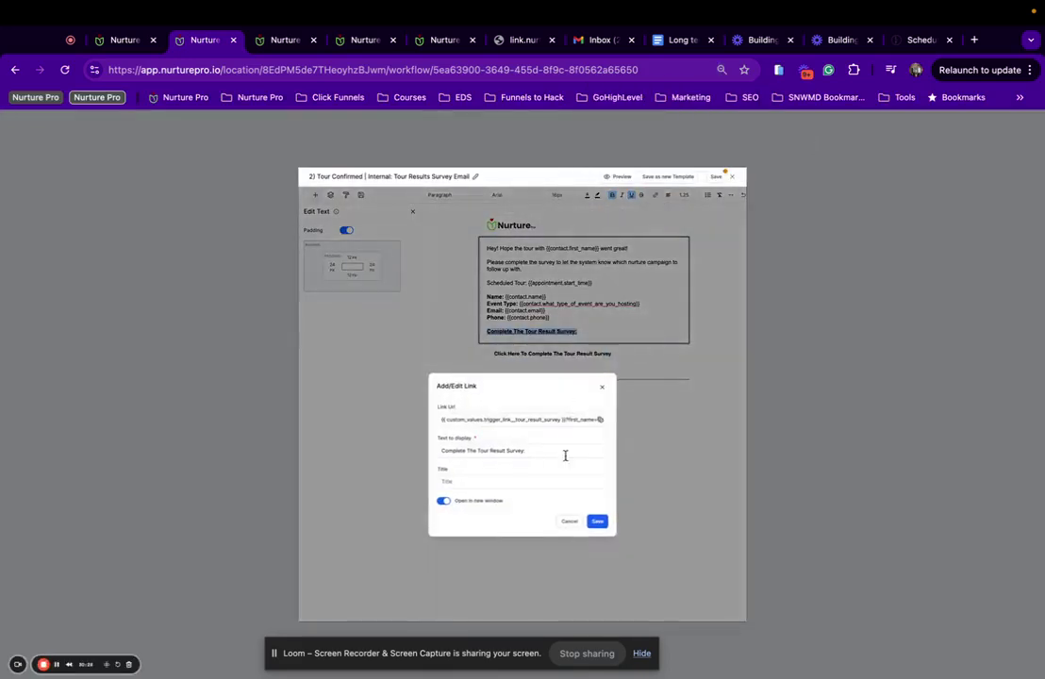
pyautogui.tripleClick(591, 419)
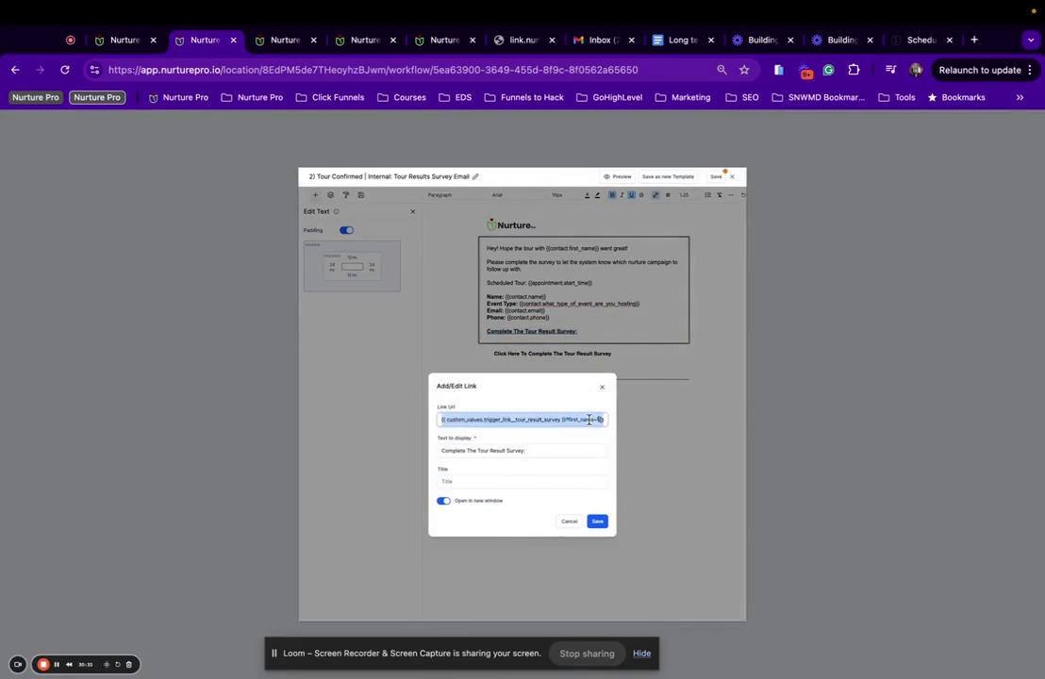
pyautogui.press('BackSpace')
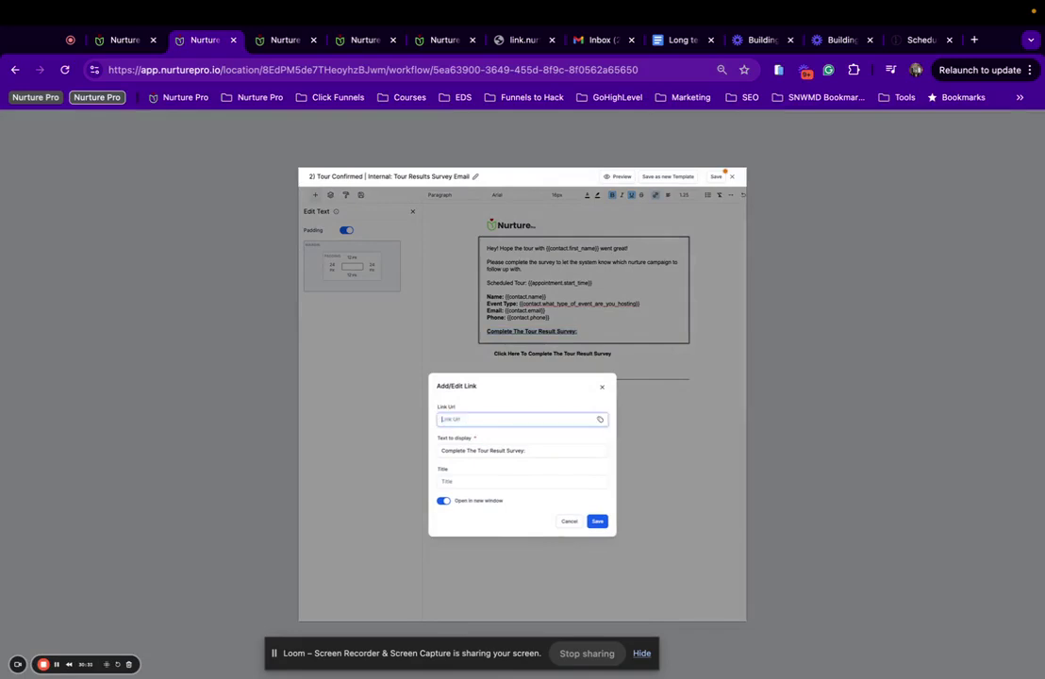
pyautogui.click(600, 419)
pyautogui.click(558, 469)
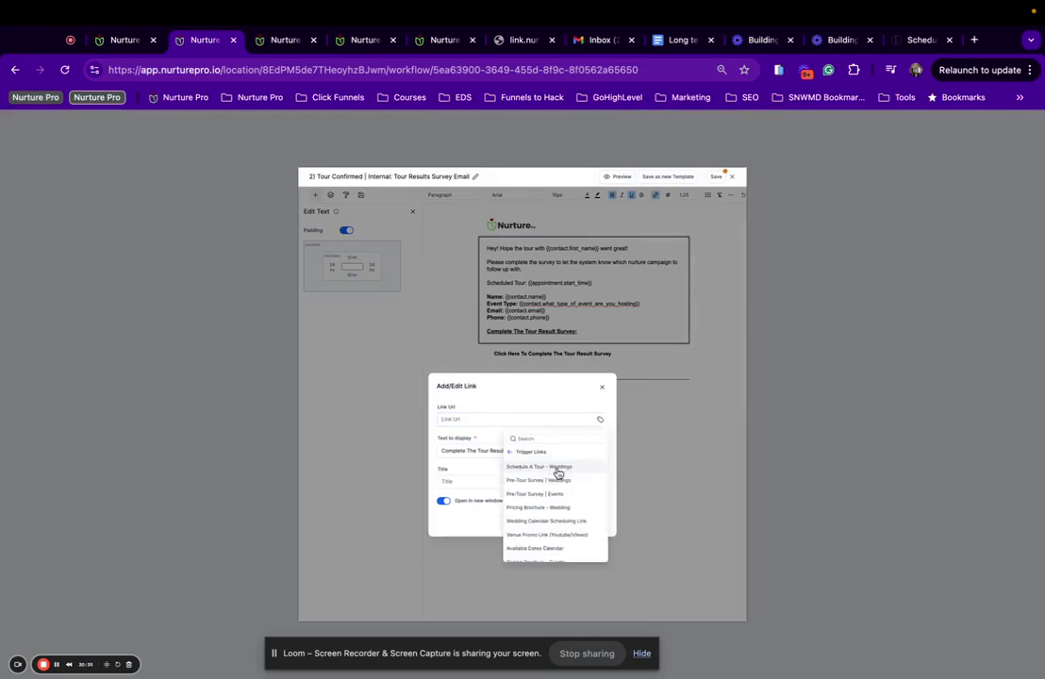
pyautogui.scroll(-3, 545, 525)
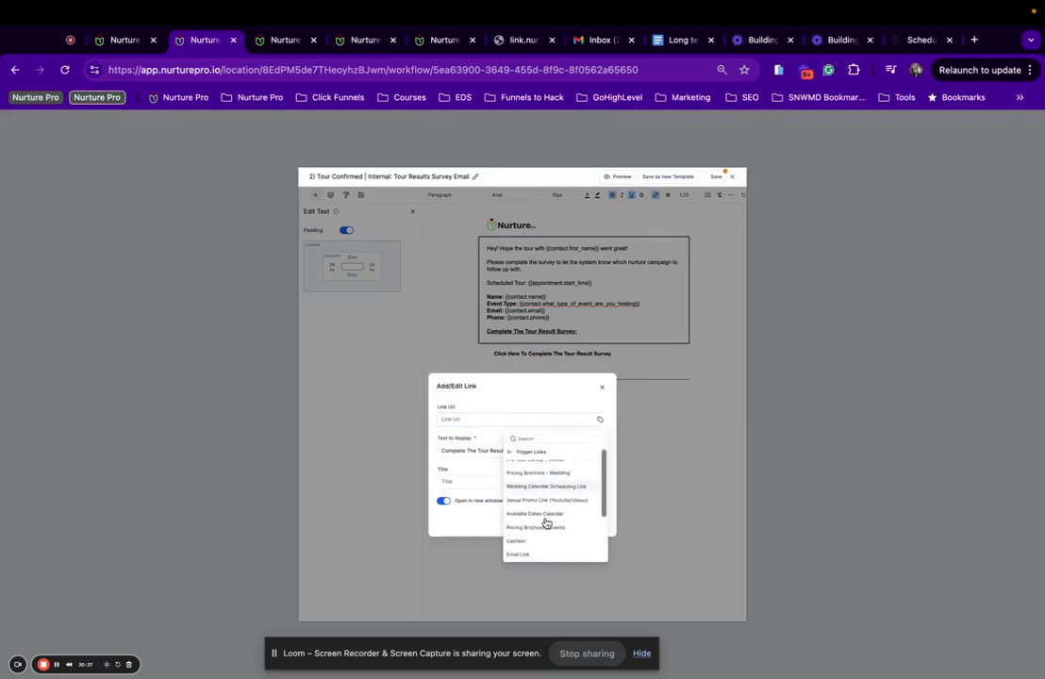
pyautogui.scroll(-3, 545, 524)
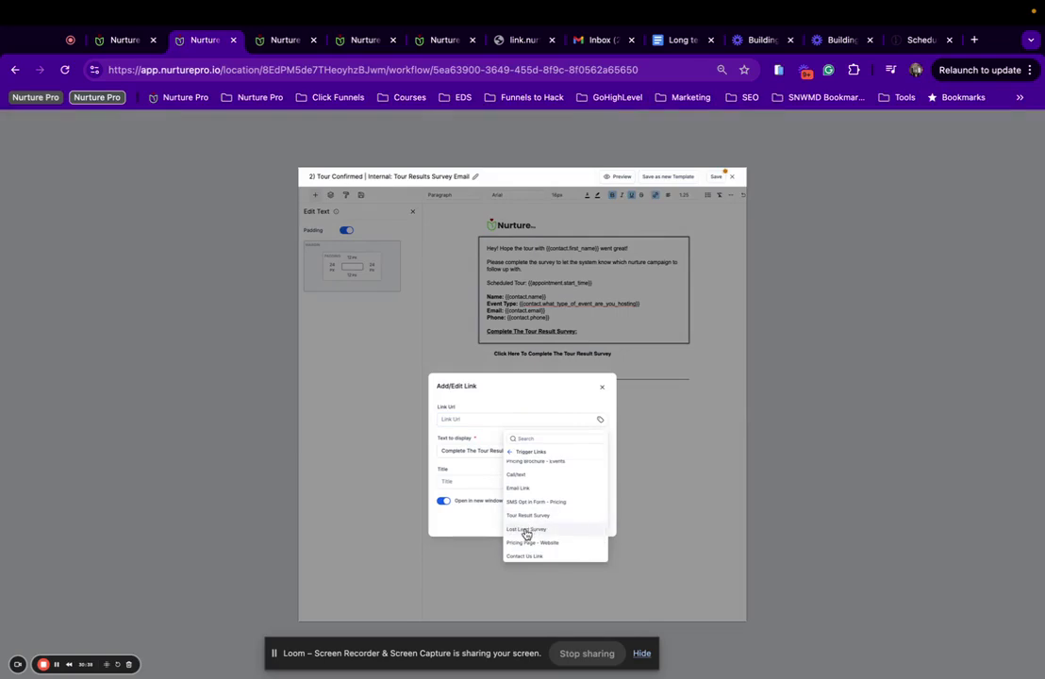
pyautogui.click(539, 517)
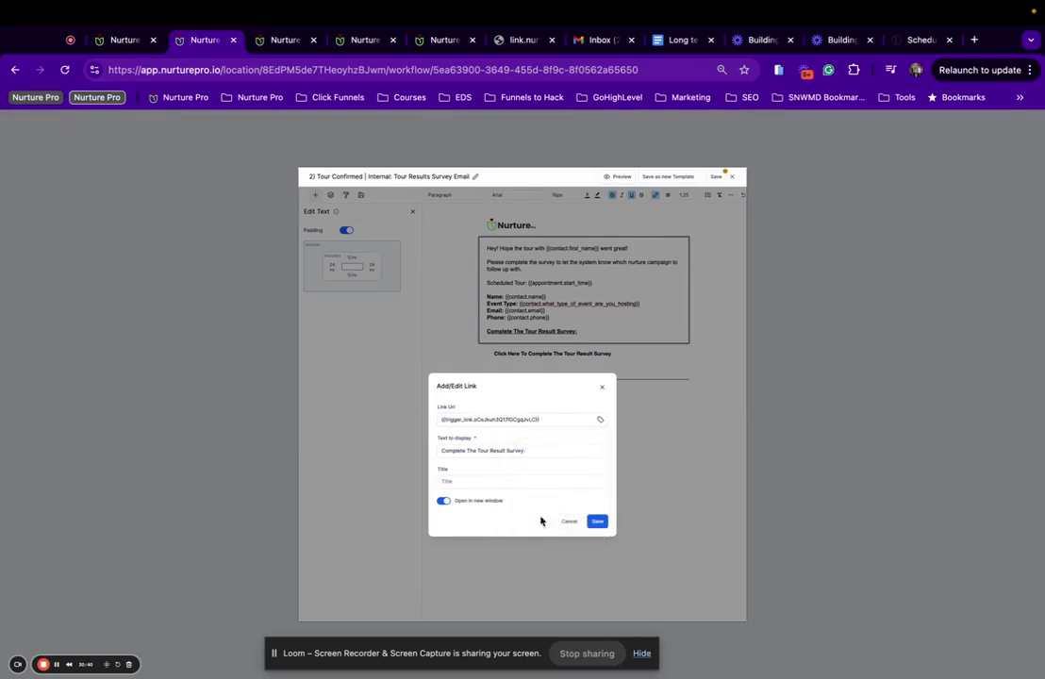
pyautogui.click(594, 520)
# Step: Recheck the "Click Here To Complete The Tour Result Survey" button's link against the Tour Result Survey trigger link, and save and close the email template
pyautogui.click(568, 361)
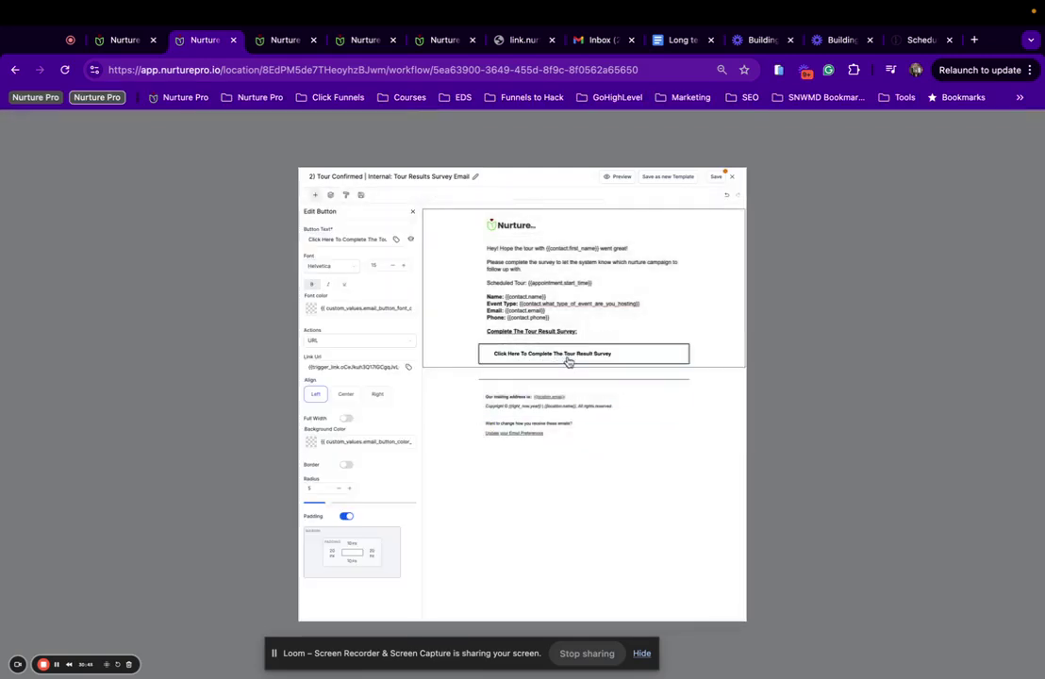
pyautogui.click(408, 367)
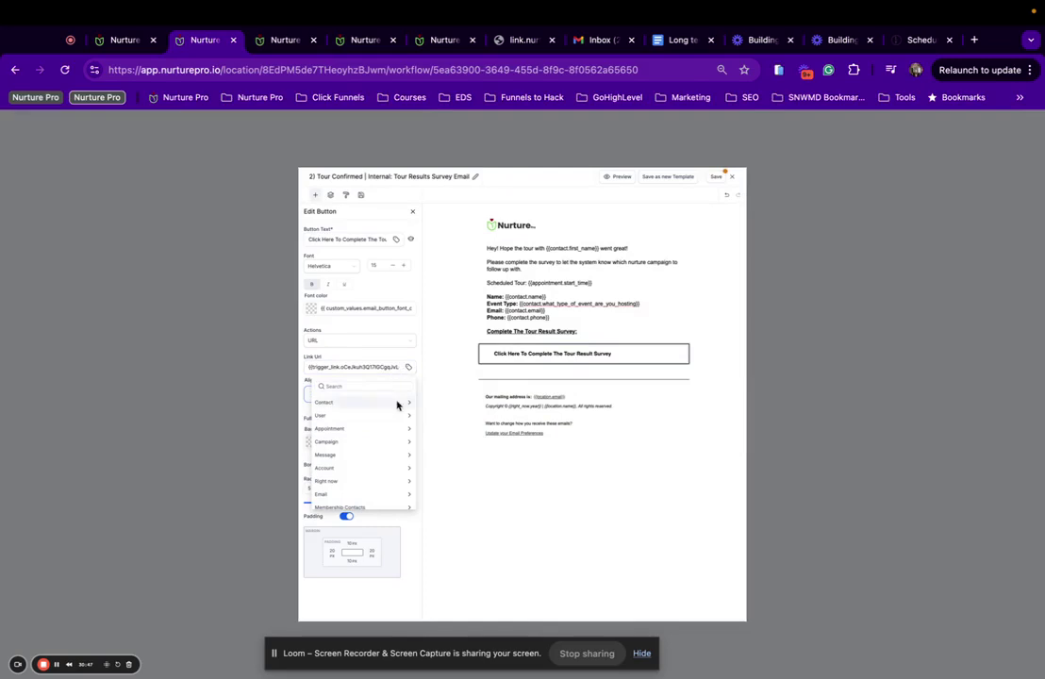
pyautogui.click(375, 366)
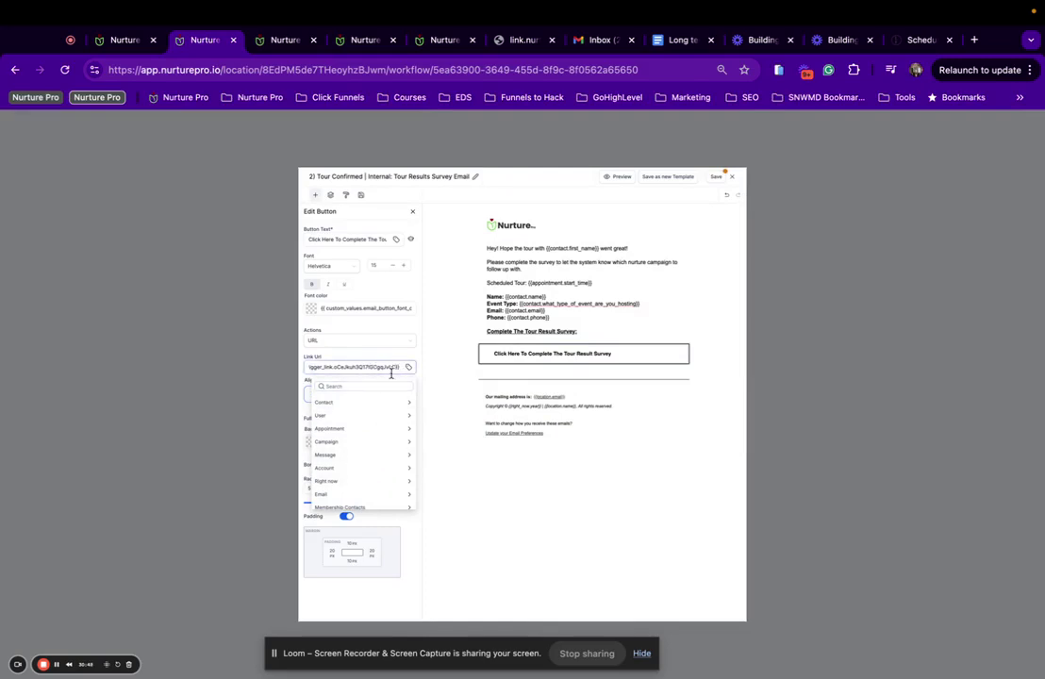
pyautogui.scroll(-5, 367, 462)
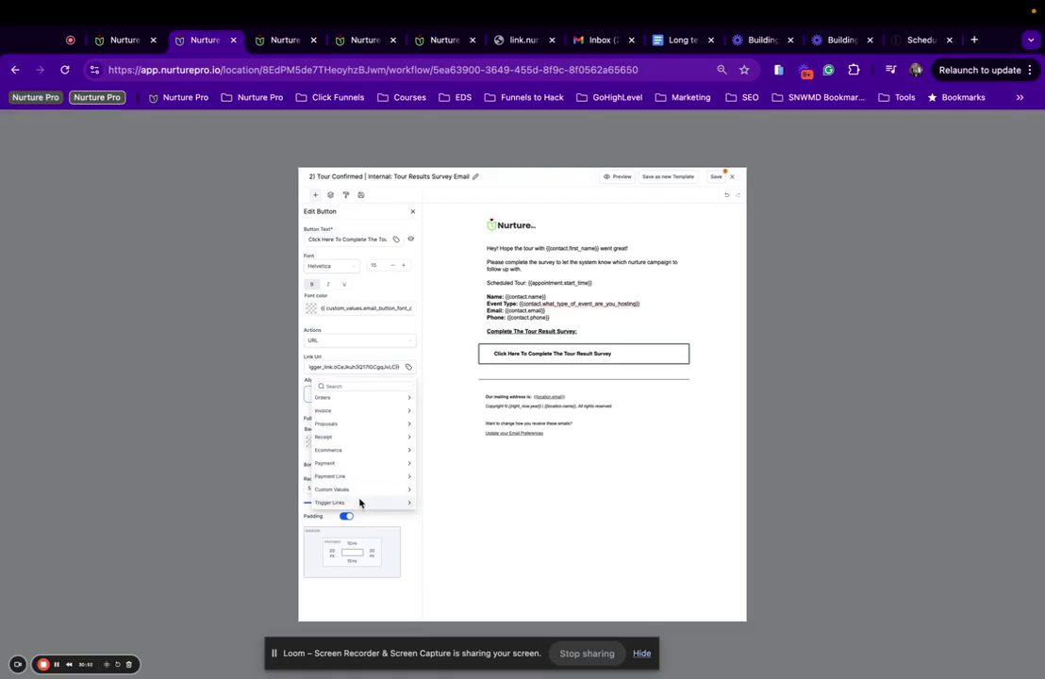
pyautogui.click(359, 503)
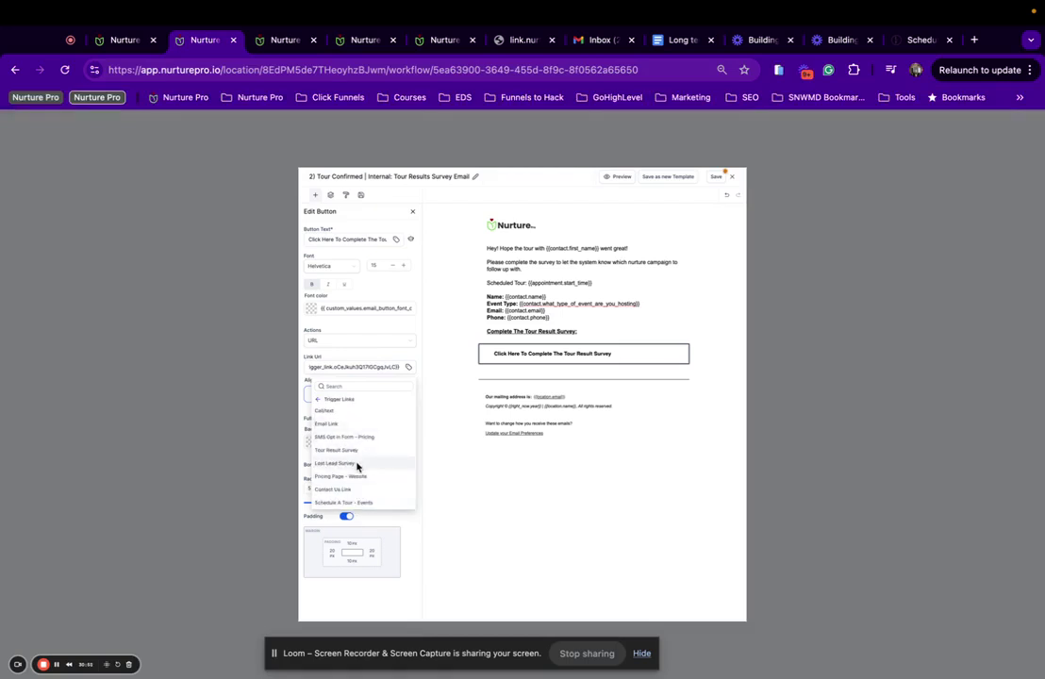
pyautogui.scroll(2, 361, 481)
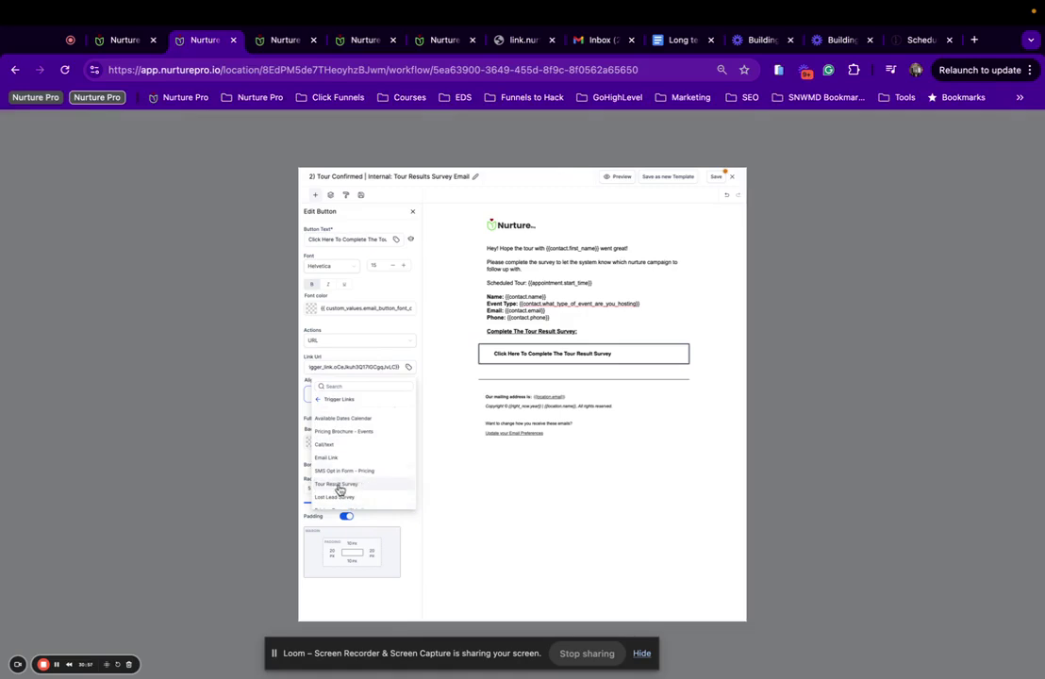
pyautogui.click(339, 485)
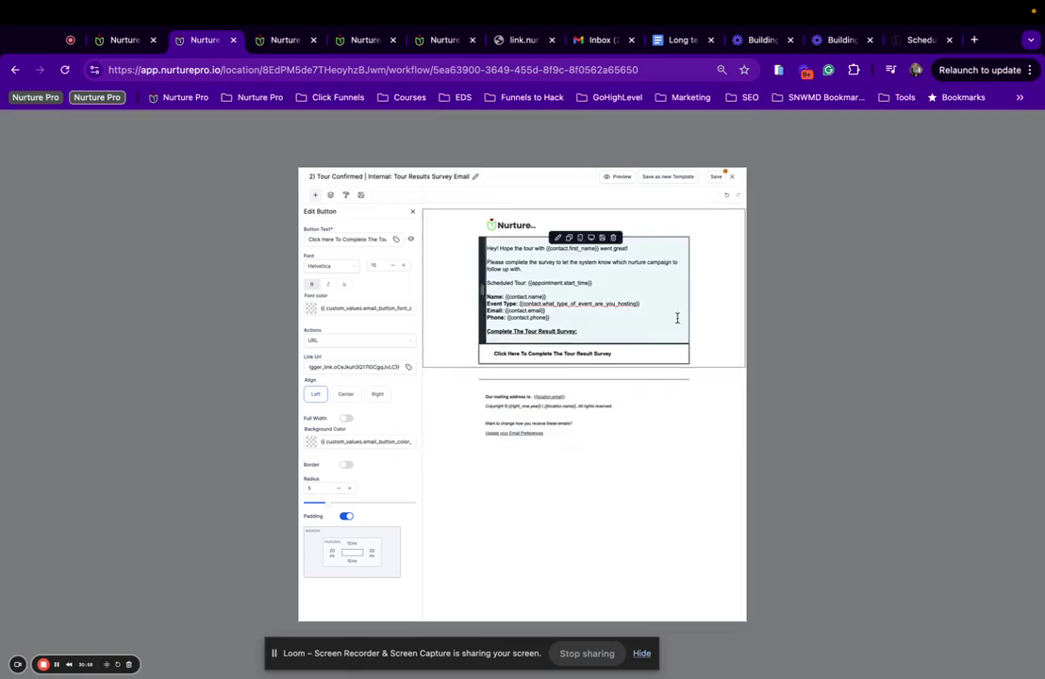
pyautogui.click(717, 177)
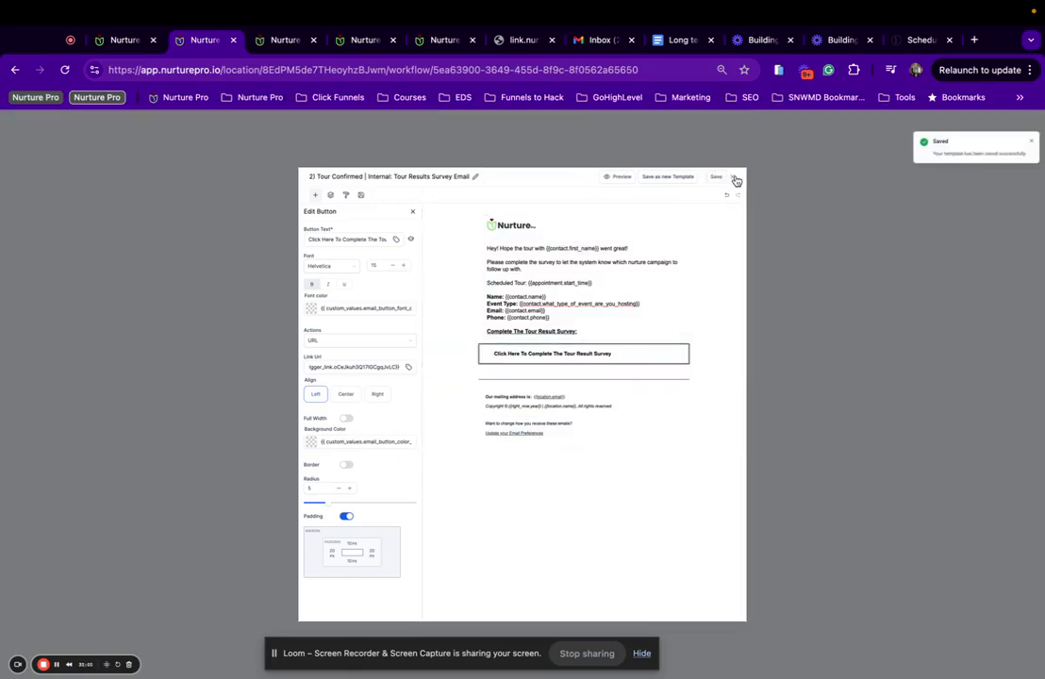
pyautogui.click(735, 181)
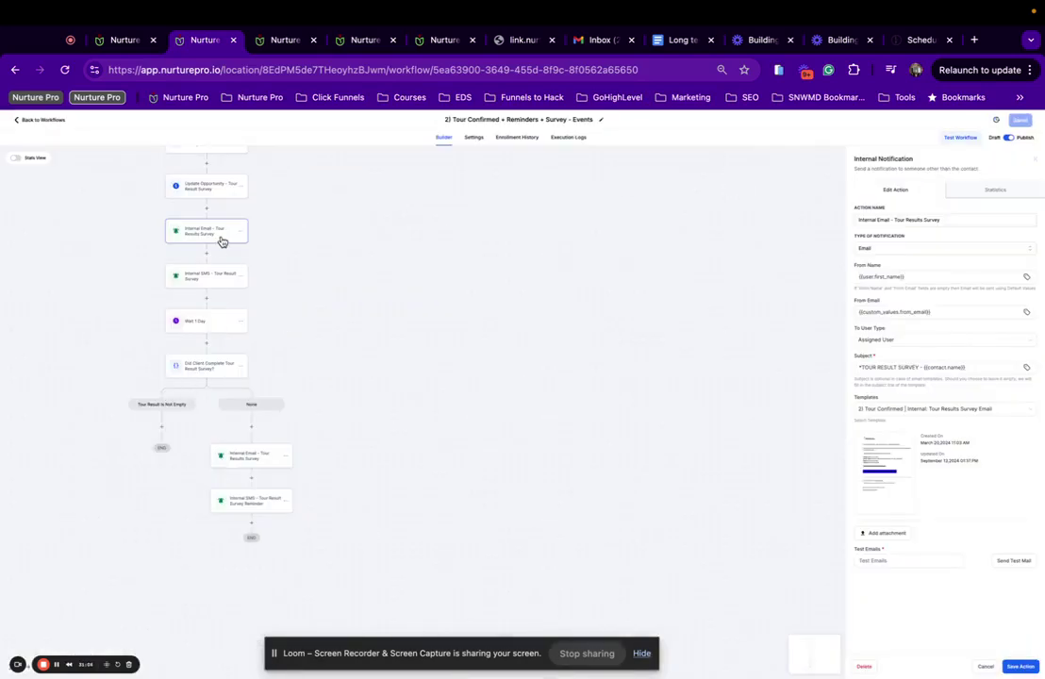
# Step: Add the Tour Result Survey trigger link at the end of the "Internal SMS - Tour Result Survey" message and save the action and workflow
pyautogui.click(212, 279)
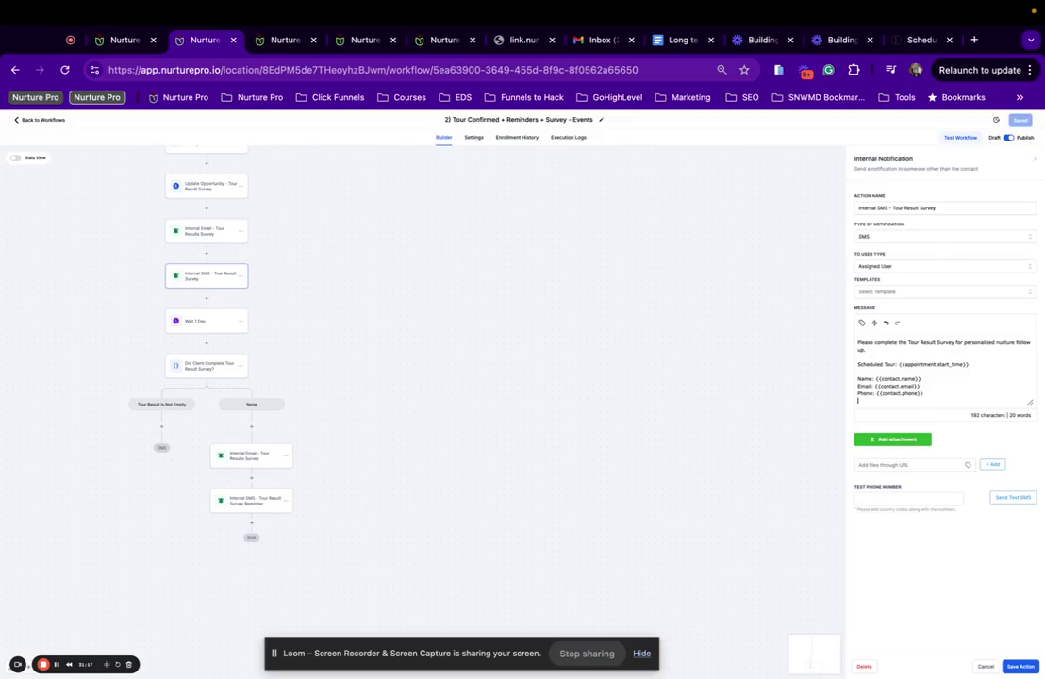
pyautogui.click(862, 323)
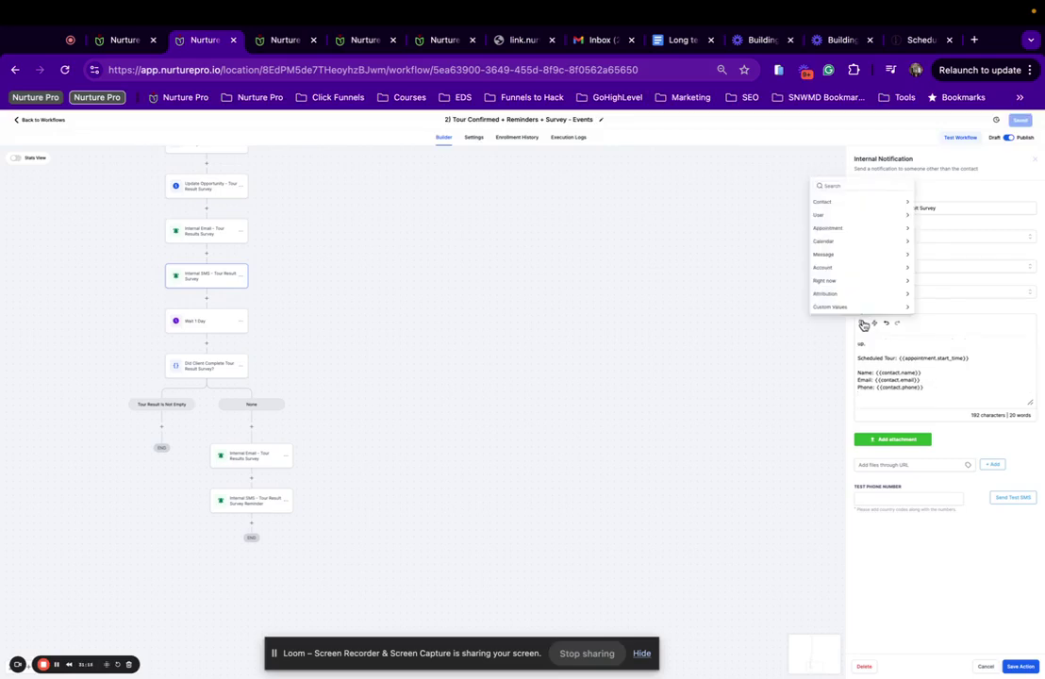
pyautogui.click(860, 308)
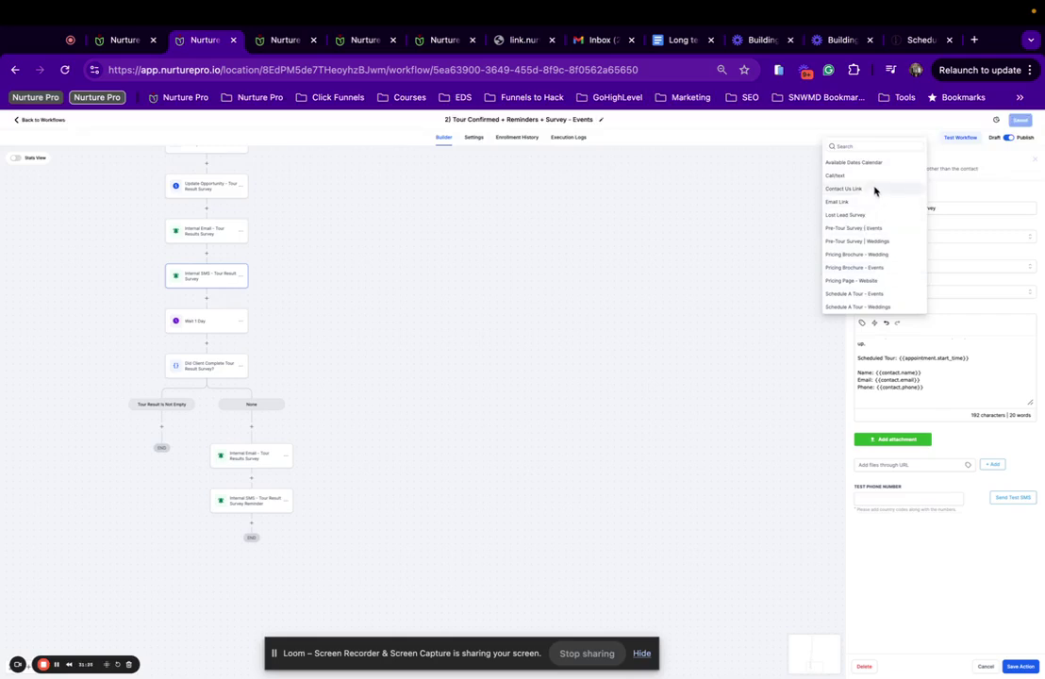
pyautogui.scroll(-3, 863, 301)
pyautogui.click(860, 281)
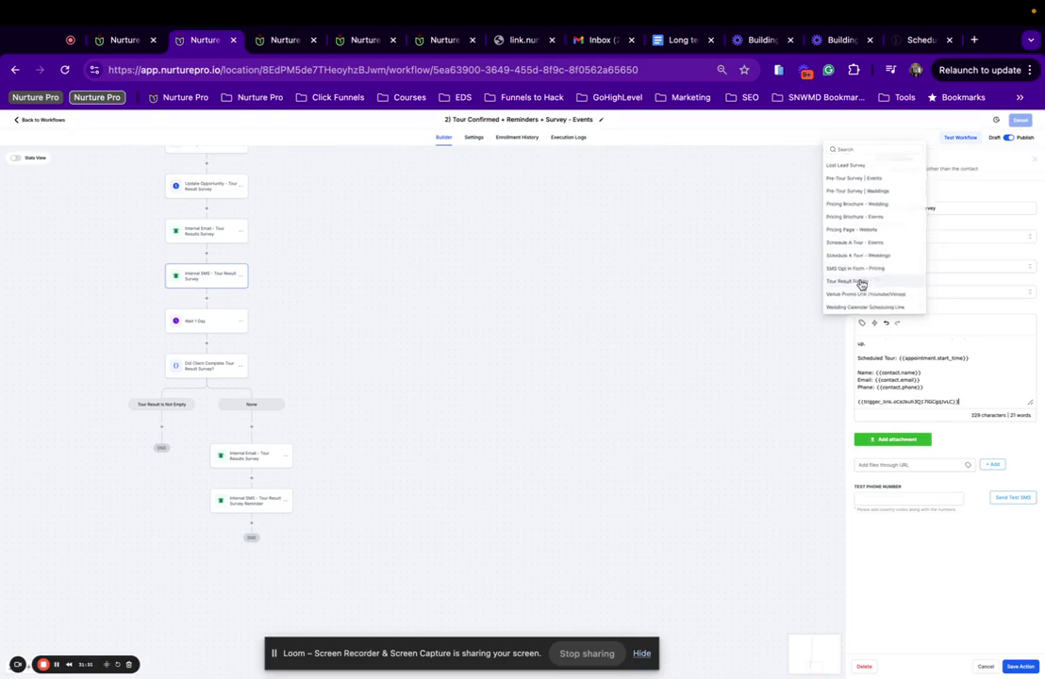
pyautogui.scroll(2, 947, 377)
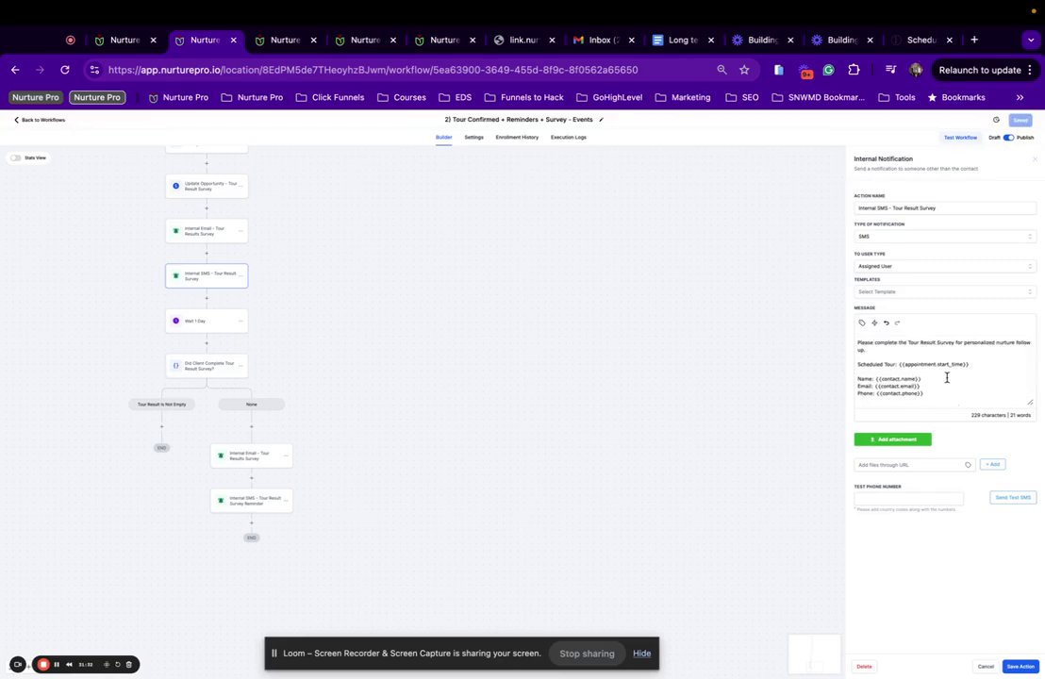
pyautogui.scroll(-2, 947, 377)
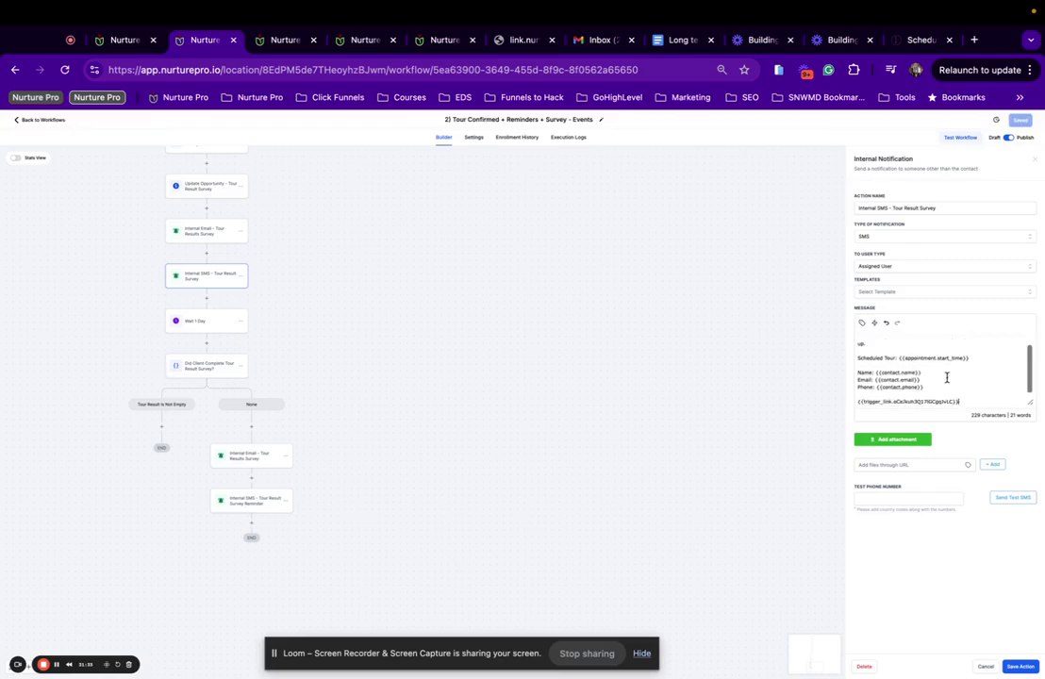
pyautogui.click(1019, 667)
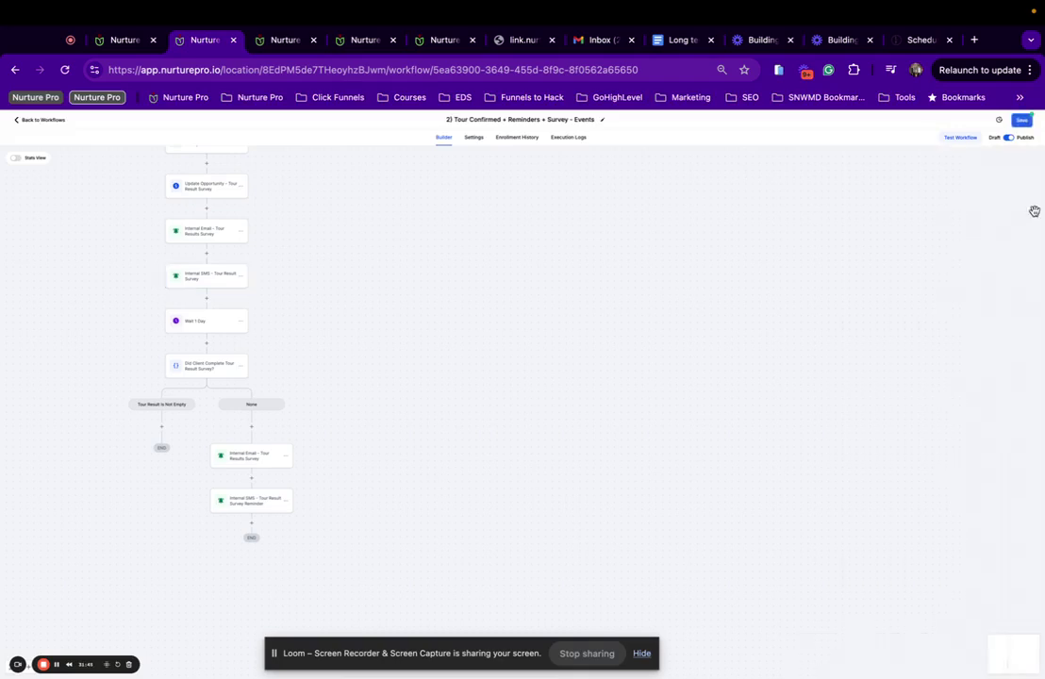
# Step: Check the survey button's link URL in the email template of the None branch's "Internal Email - Tour Results Survey" action
pyautogui.click(242, 461)
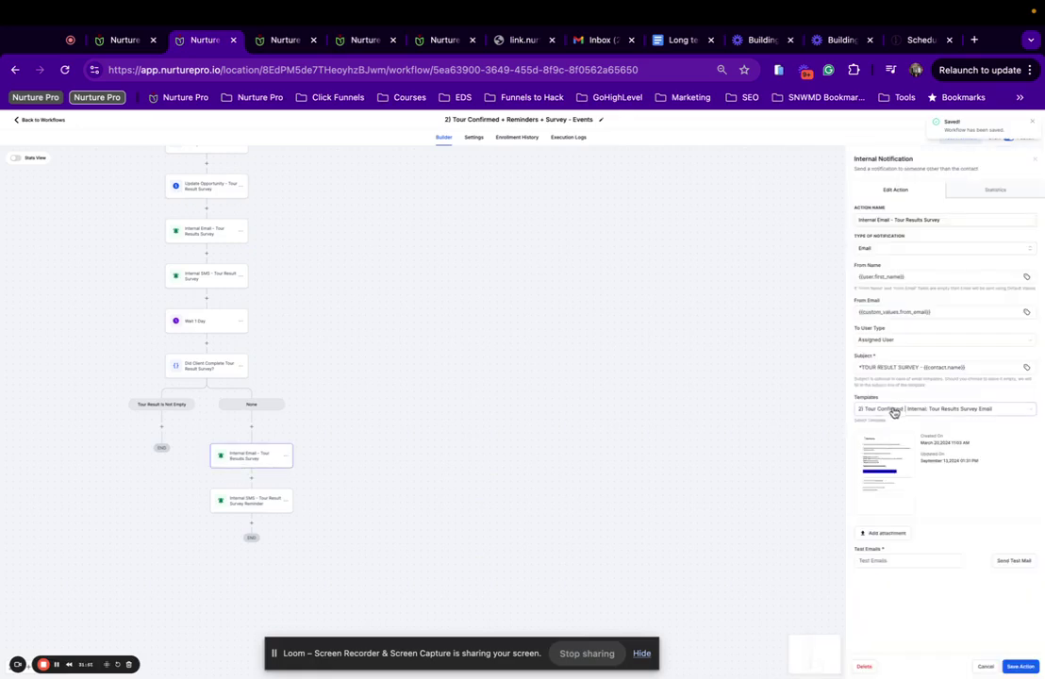
pyautogui.click(874, 461)
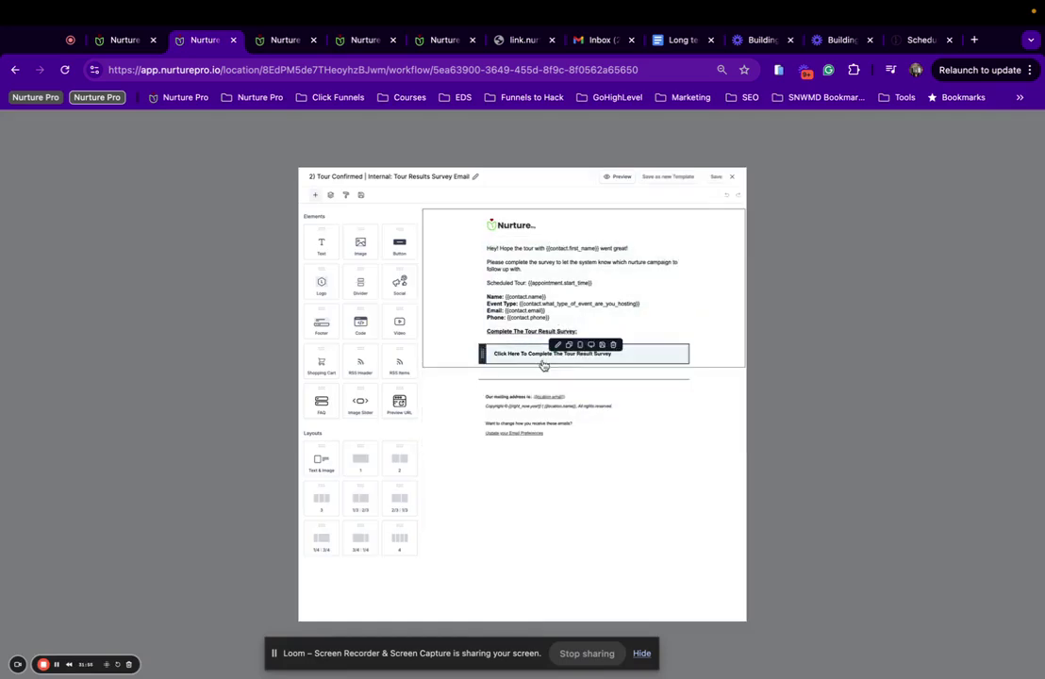
pyautogui.click(543, 365)
pyautogui.click(381, 367)
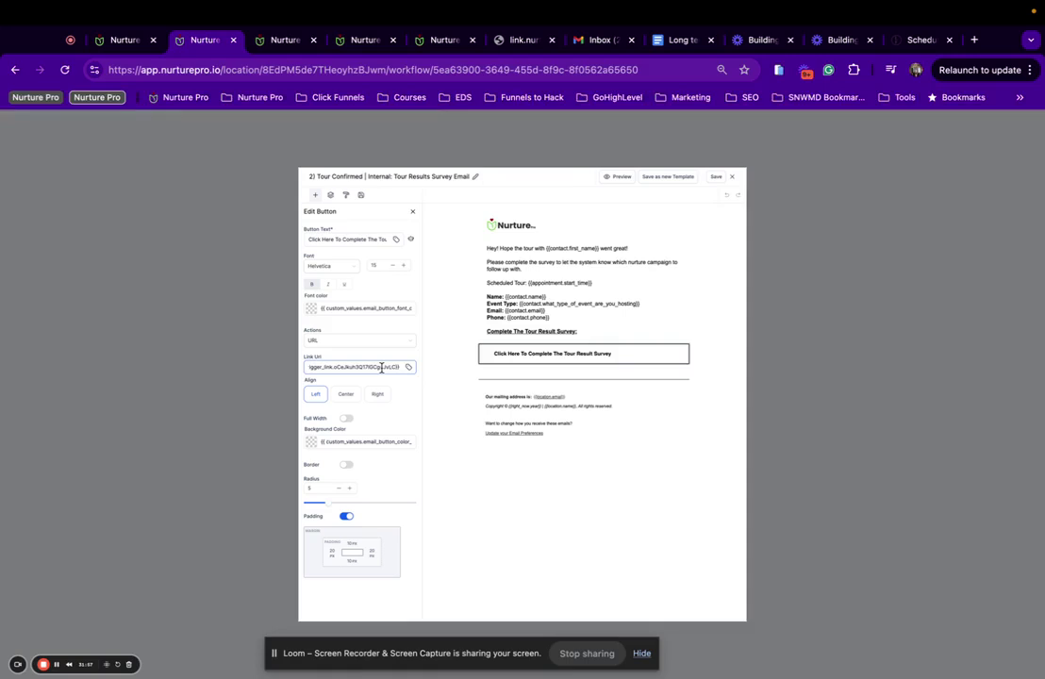
pyautogui.click(733, 178)
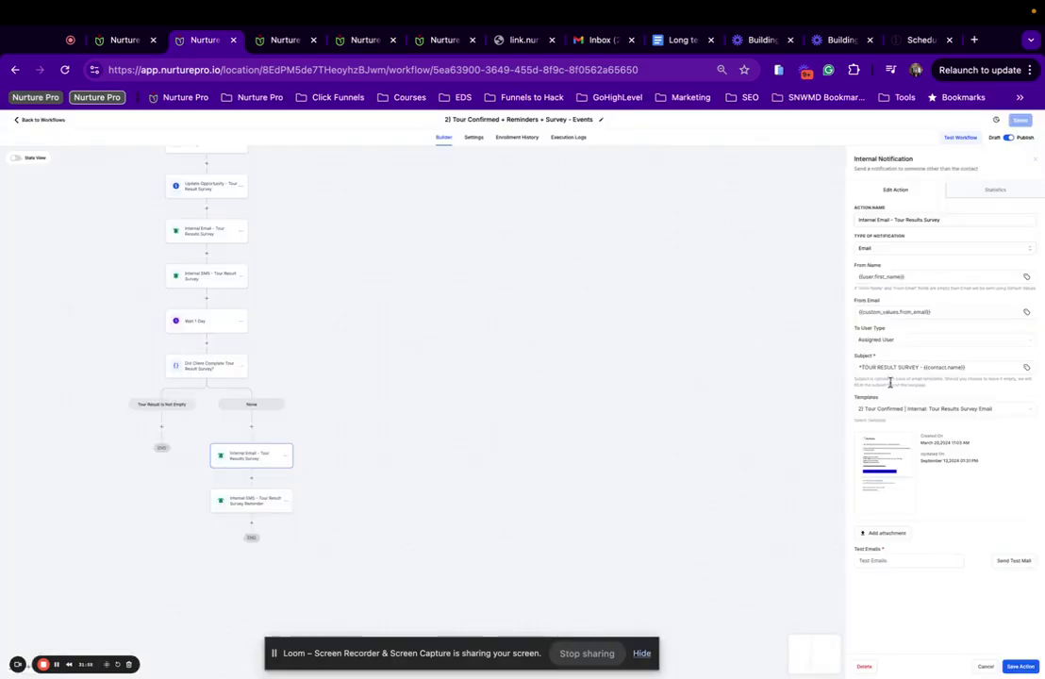
# Step: Add the Tour Result Survey trigger link at the end of the "Internal SMS - Tour Result Survey Reminder" message
pyautogui.click(250, 500)
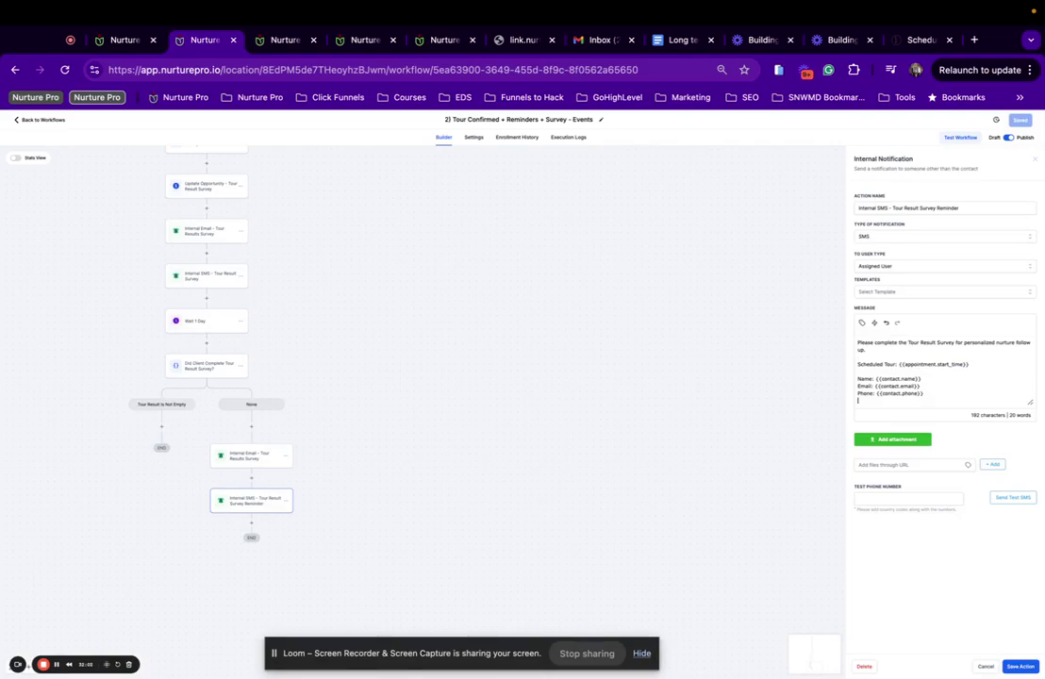
pyautogui.scroll(-1, 944, 377)
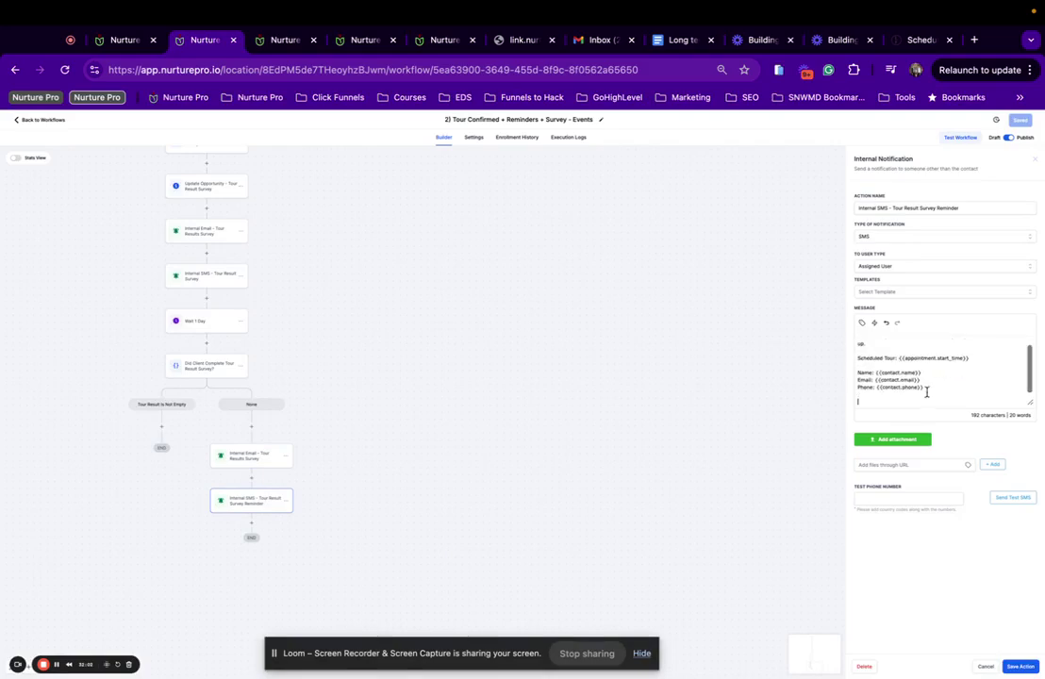
pyautogui.click(867, 326)
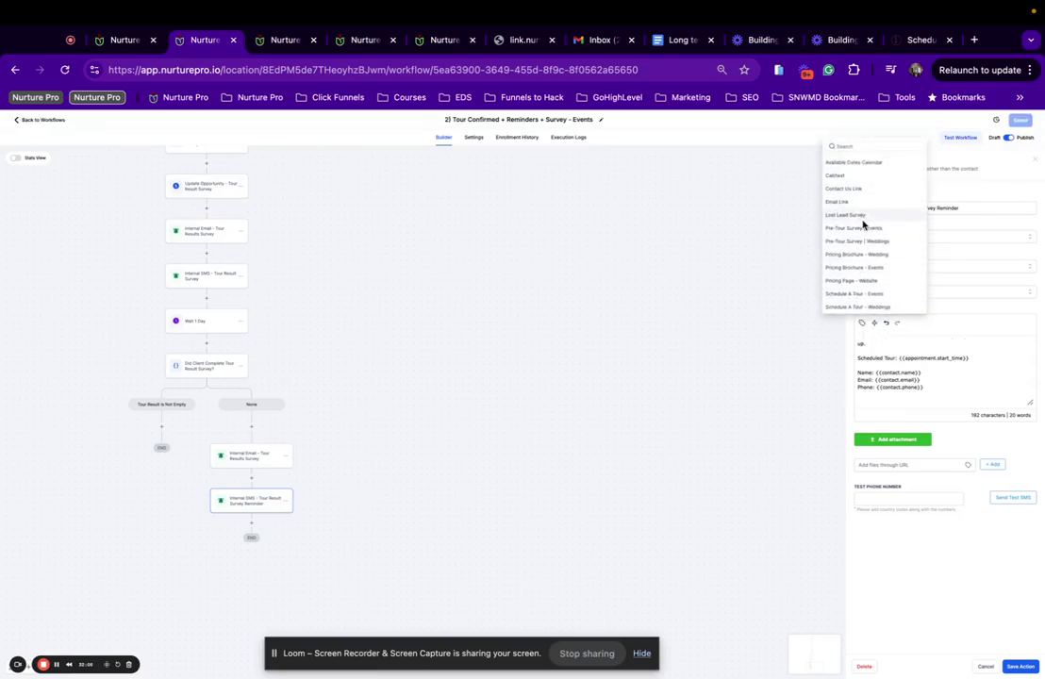
pyautogui.scroll(-1, 862, 224)
pyautogui.scroll(-3, 862, 224)
pyautogui.click(853, 278)
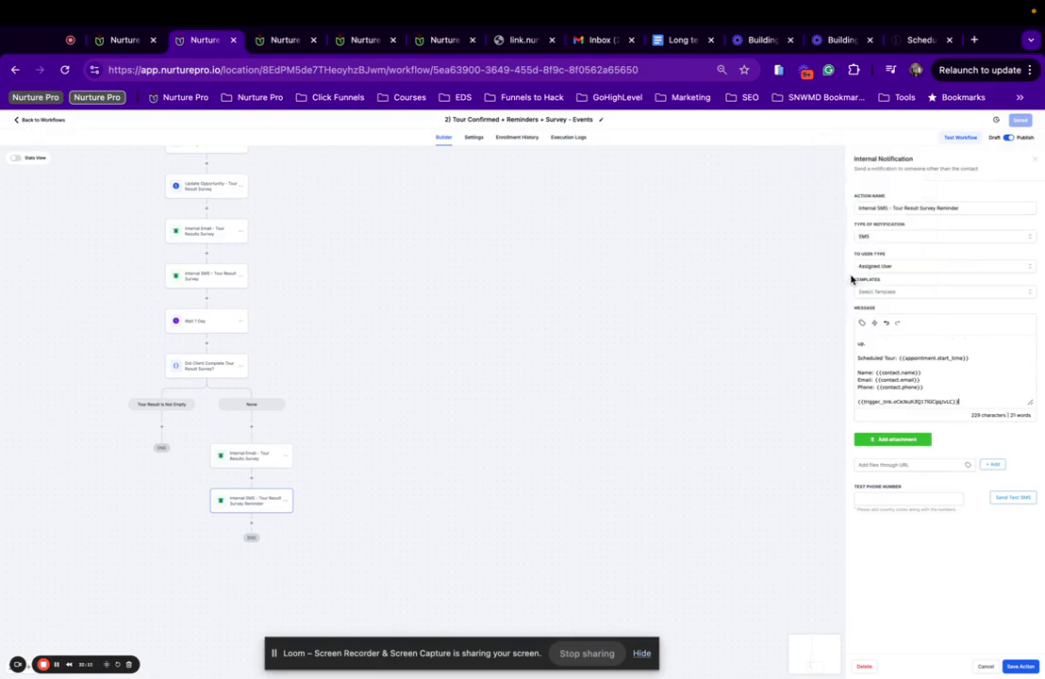
# Step: Send a test SMS of the survey reminder to the test phone number with the +1 country code, and save the action and workflow
pyautogui.click(926, 495)
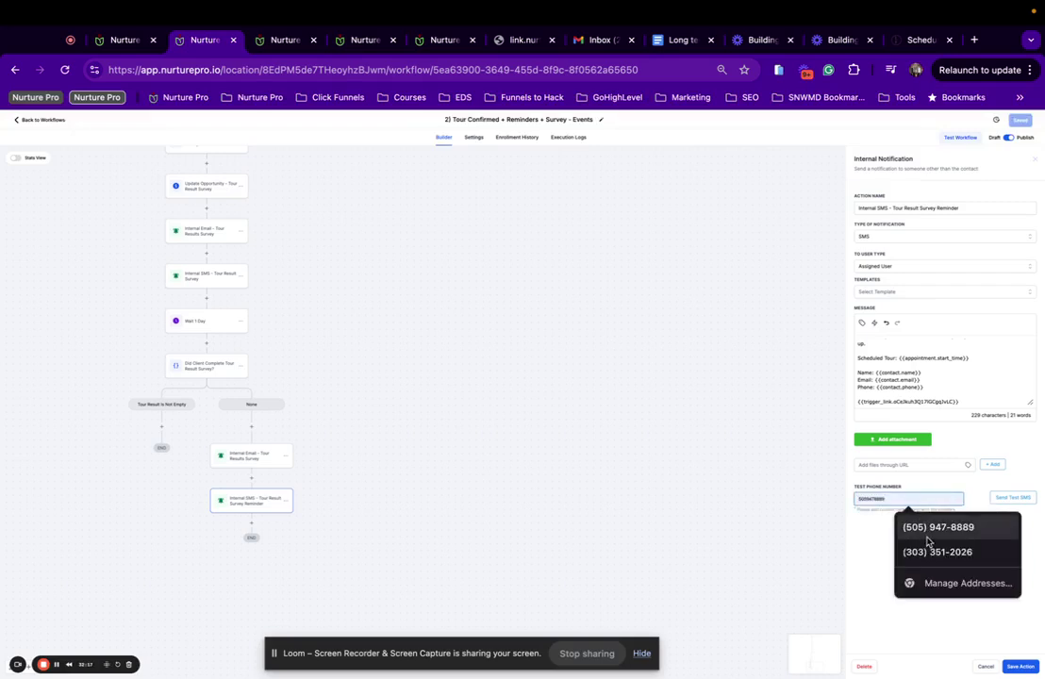
pyautogui.click(905, 526)
pyautogui.click(861, 499)
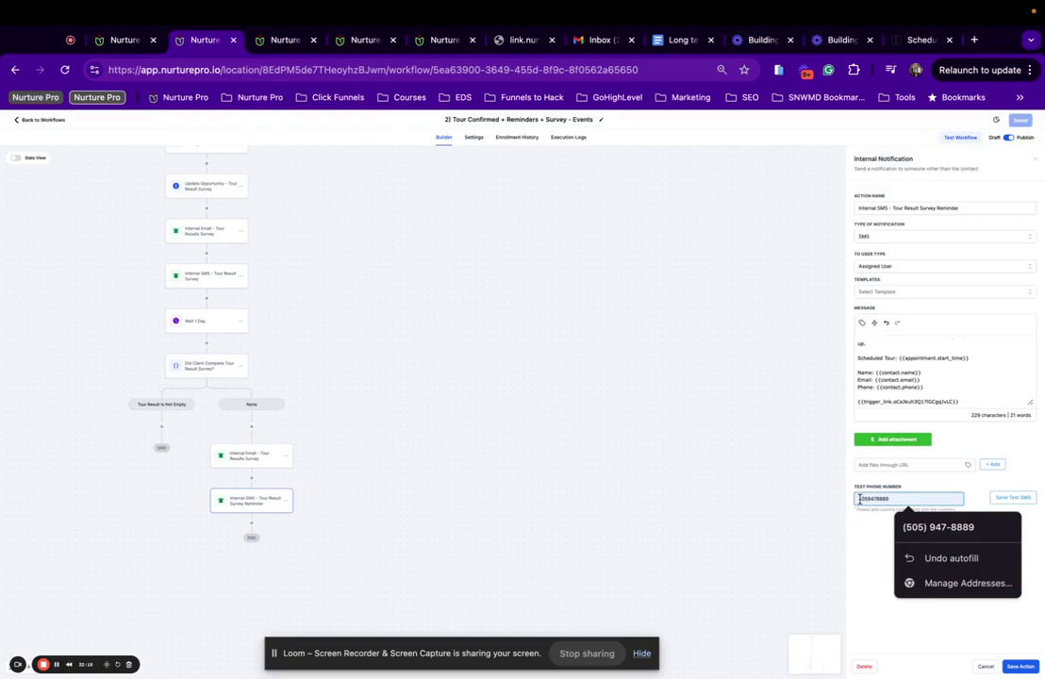
pyautogui.write('+')
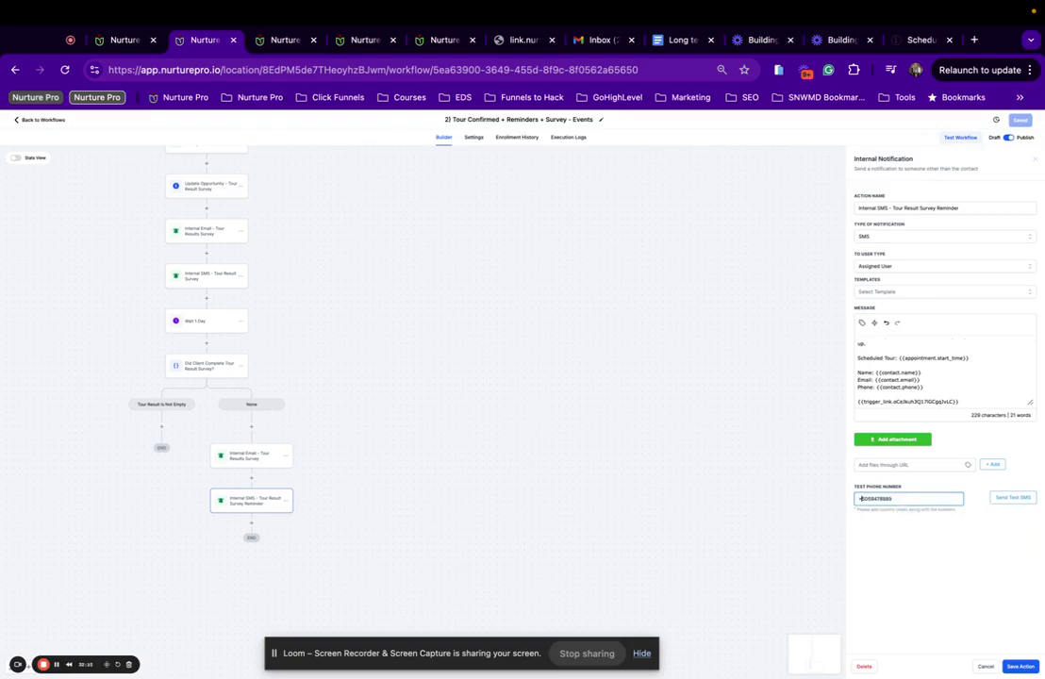
pyautogui.write('1')
pyautogui.click(1008, 499)
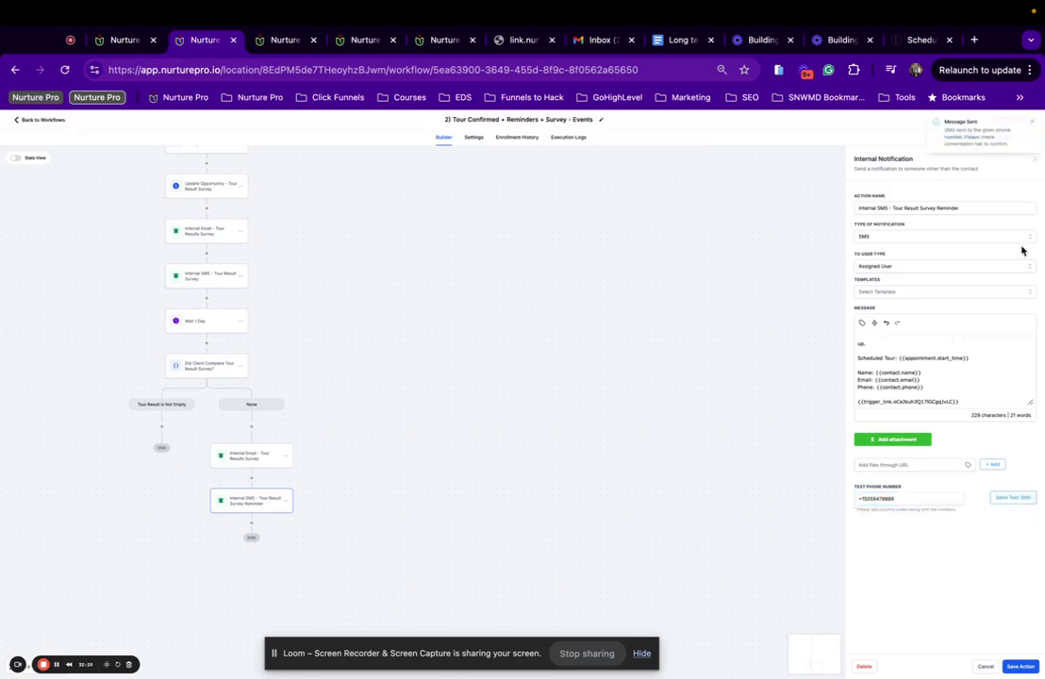
pyautogui.click(1033, 124)
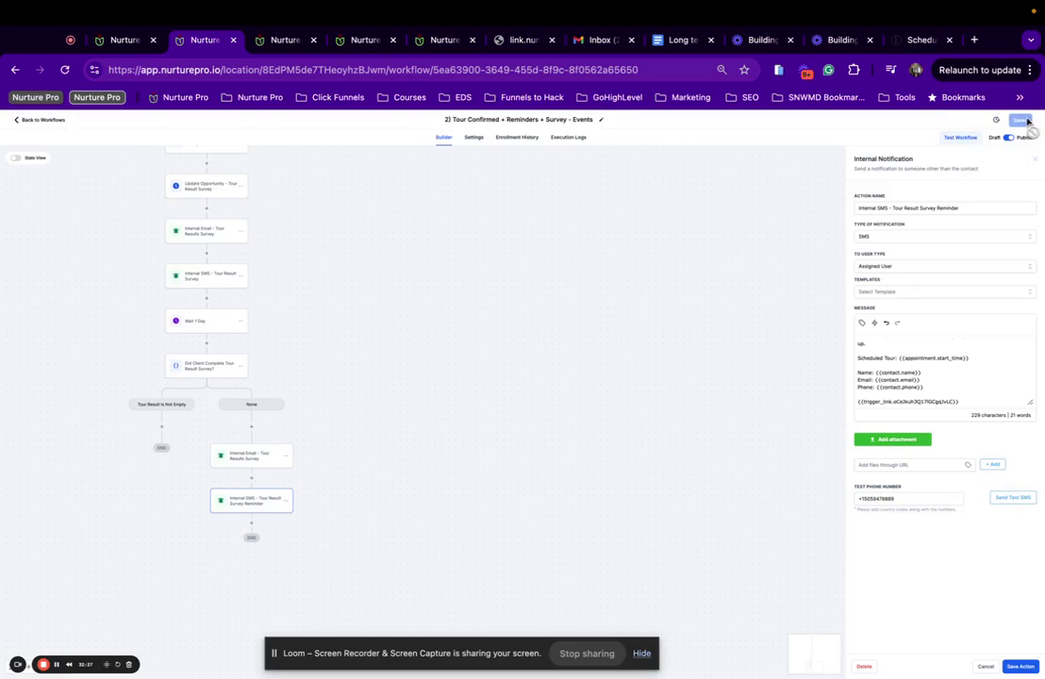
pyautogui.click(1022, 670)
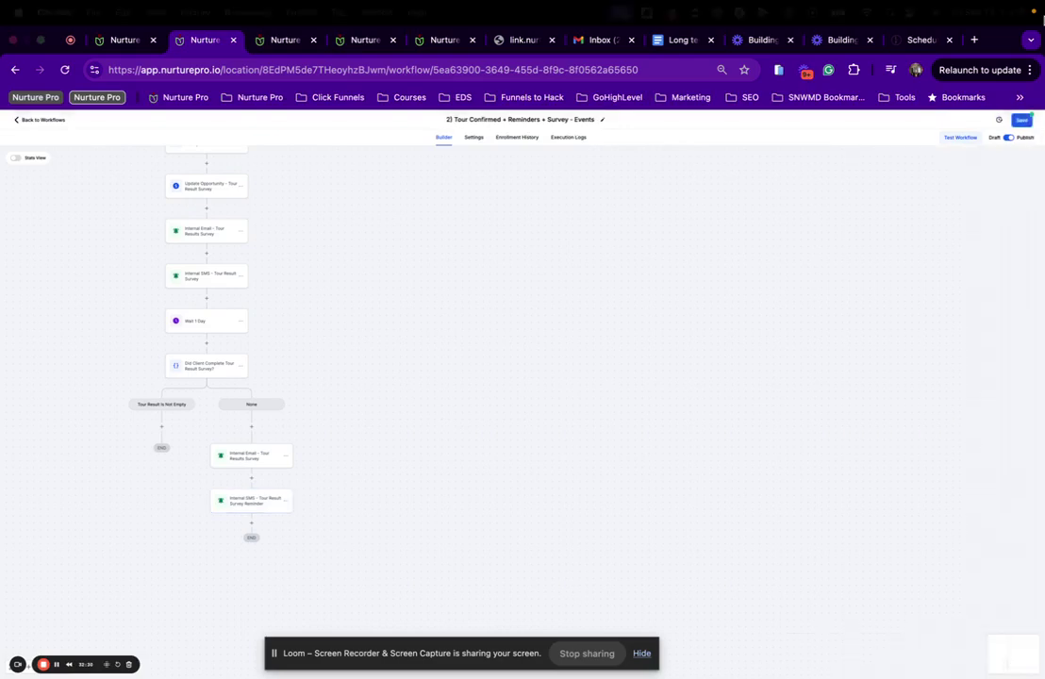
pyautogui.click(1023, 123)
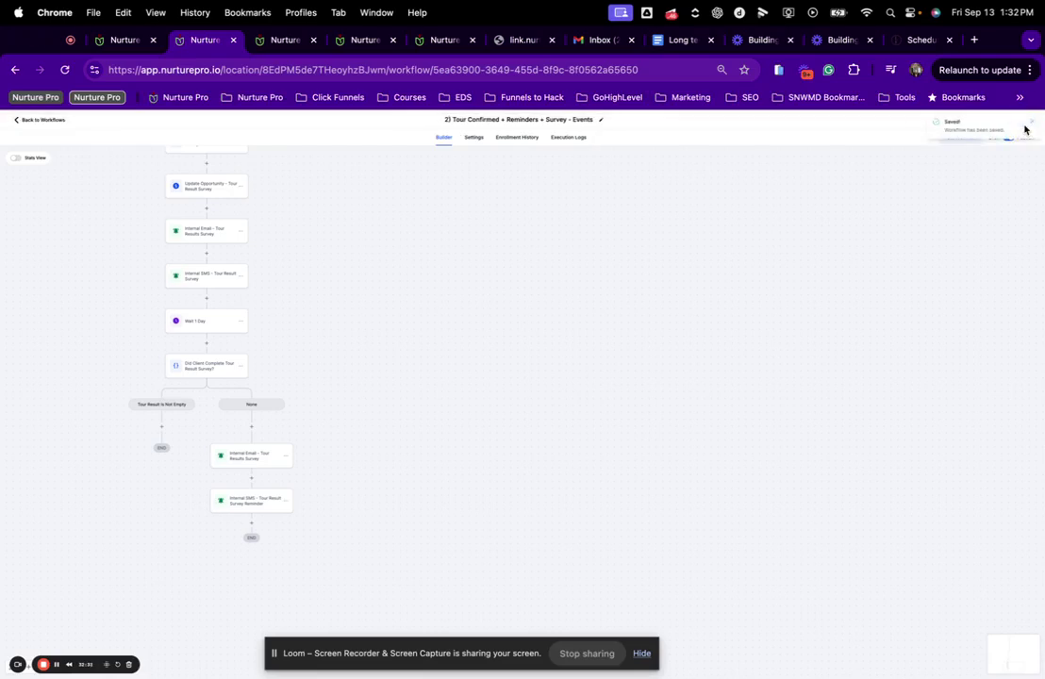
# Step: Review the email template used by the "Internal Email - Tour Results Survey" action before the one-day wait, and close it
pyautogui.press('super+equal')
pyautogui.press('super+equal')
pyautogui.press('super+equal')
pyautogui.press('super+equal')
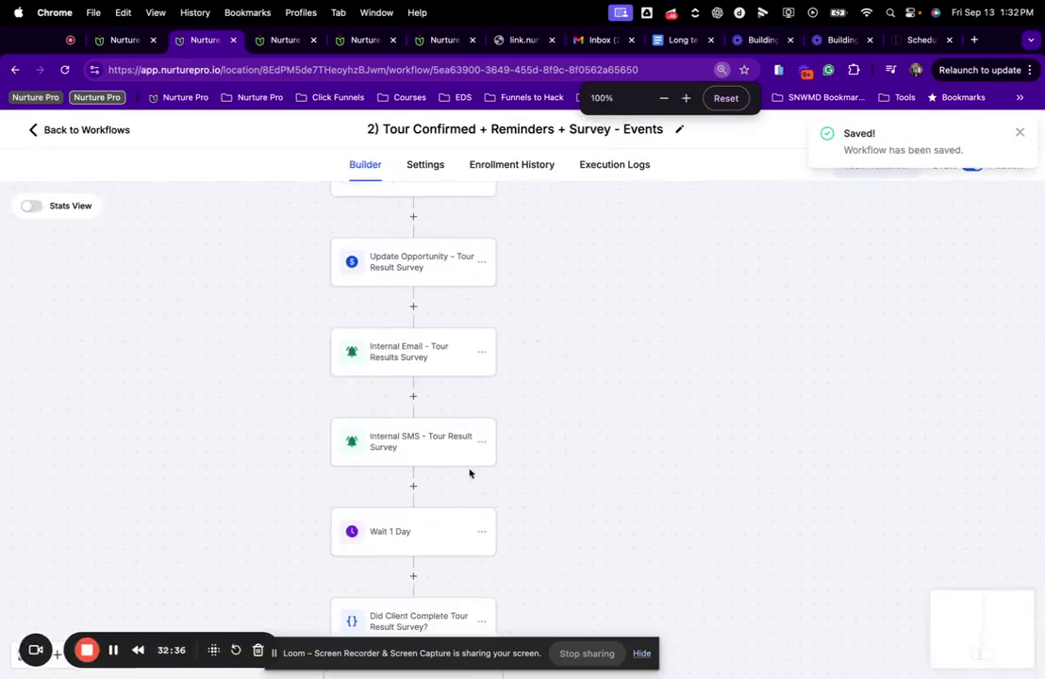
pyautogui.press('super+equal')
pyautogui.click(400, 351)
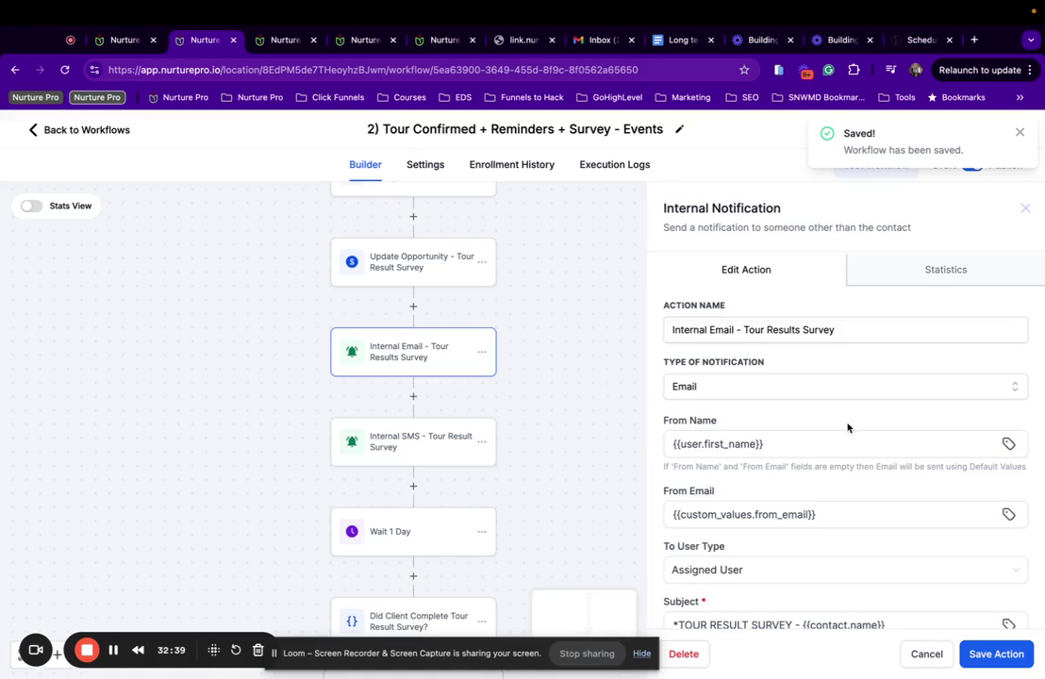
pyautogui.scroll(-5, 847, 426)
pyautogui.moveTo(706, 414)
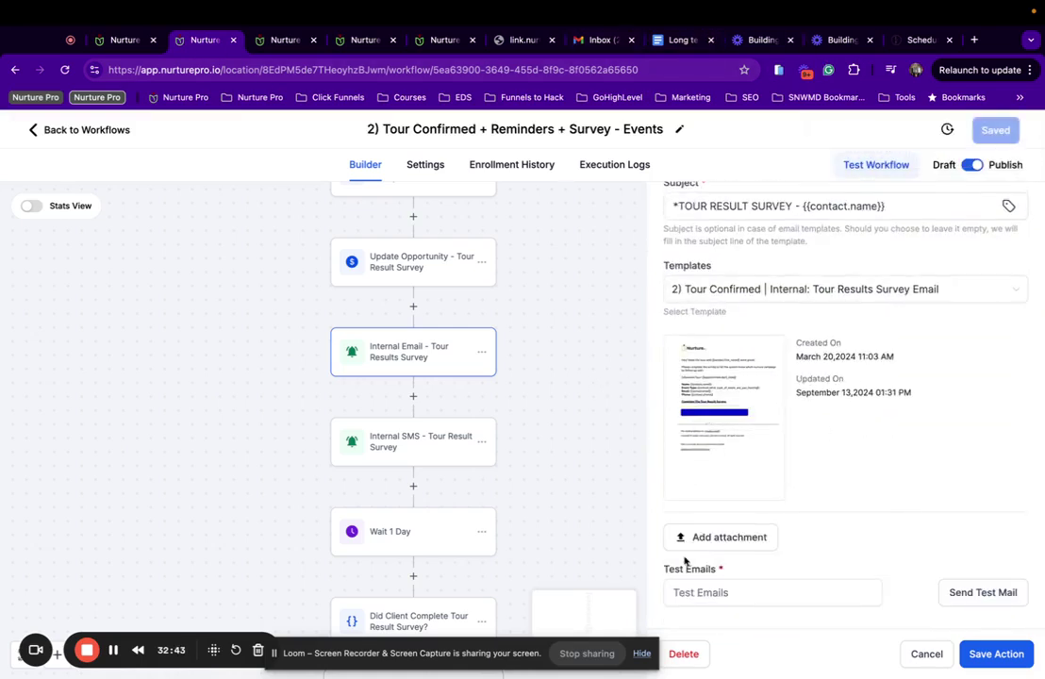
pyautogui.click(729, 417)
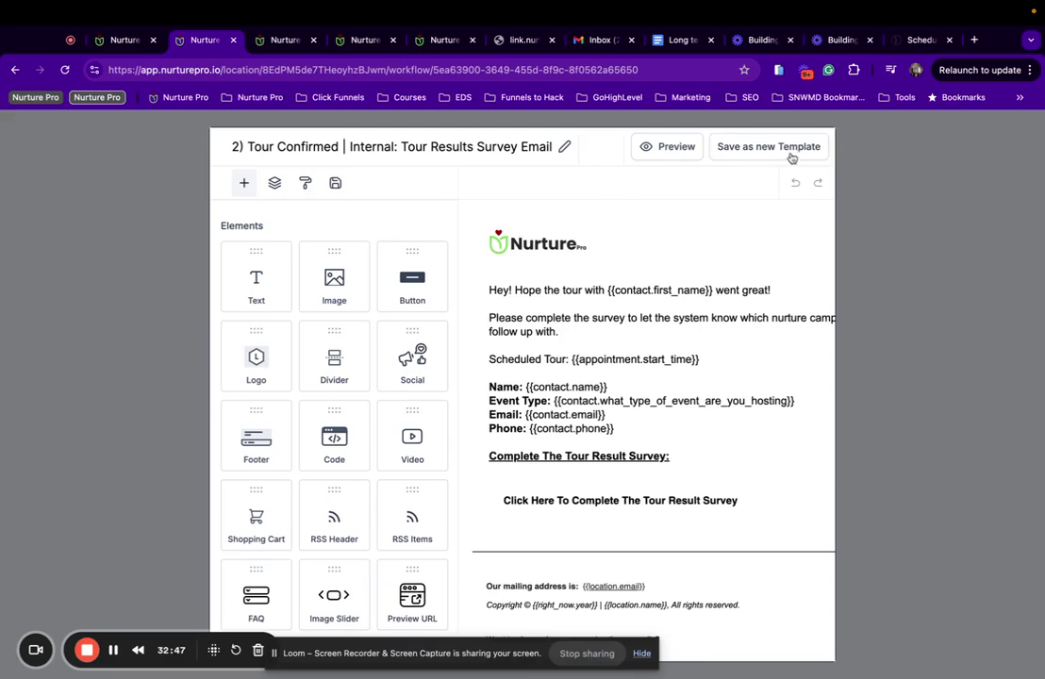
pyautogui.click(910, 166)
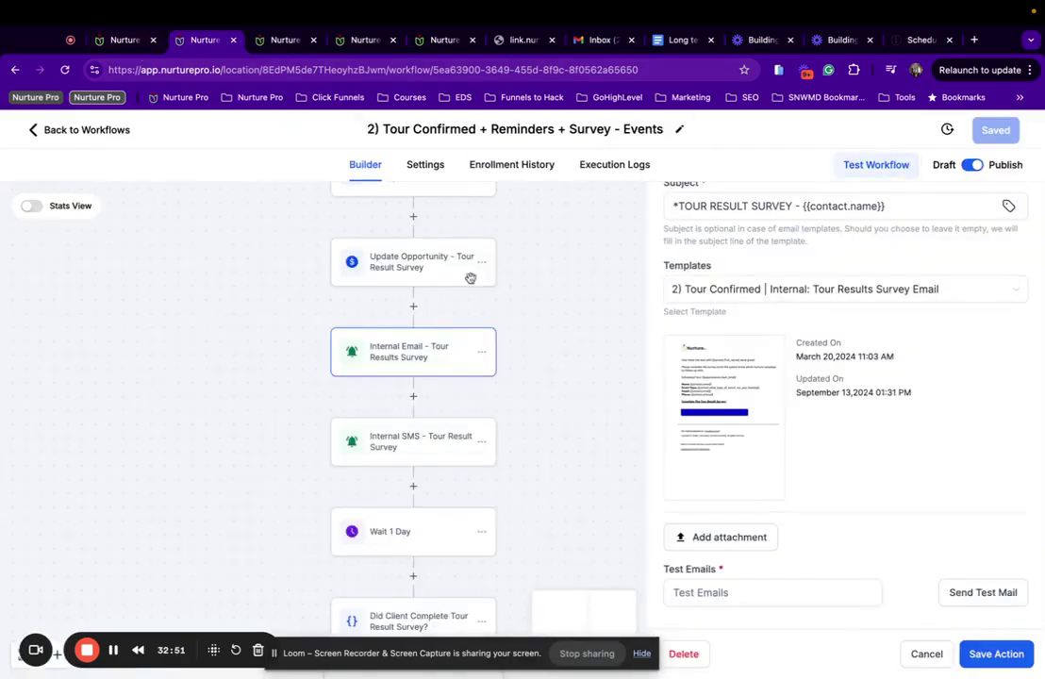
pyautogui.click(114, 651)
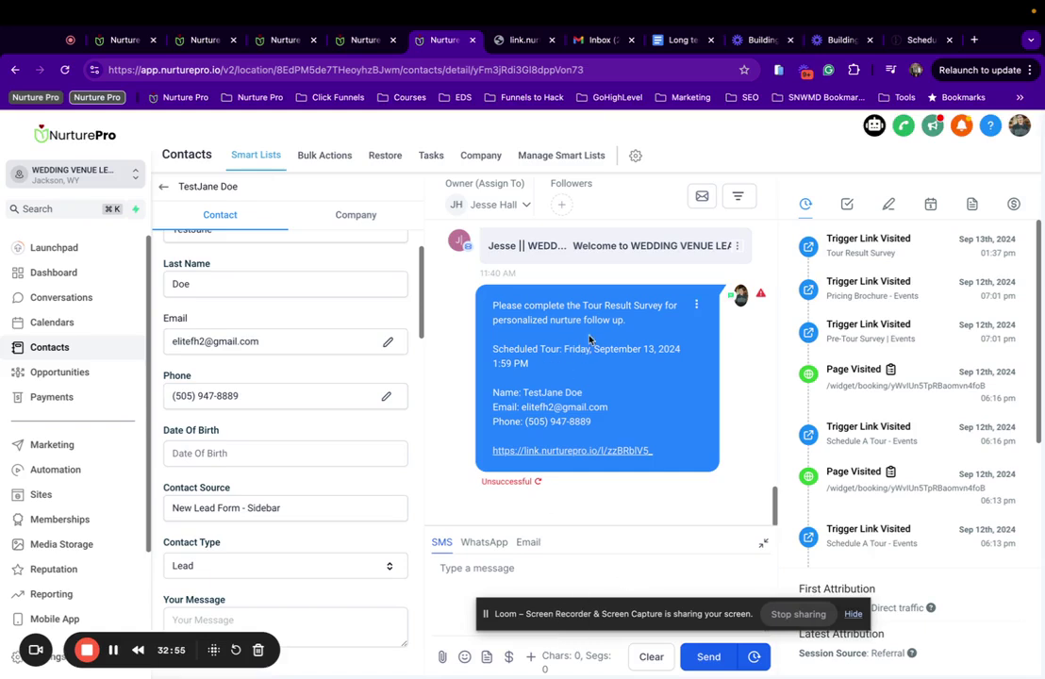
# Step: Follow the survey link in the test contact's SMS and check the prefilled contact fields, event type and tour result options
pyautogui.click(557, 451)
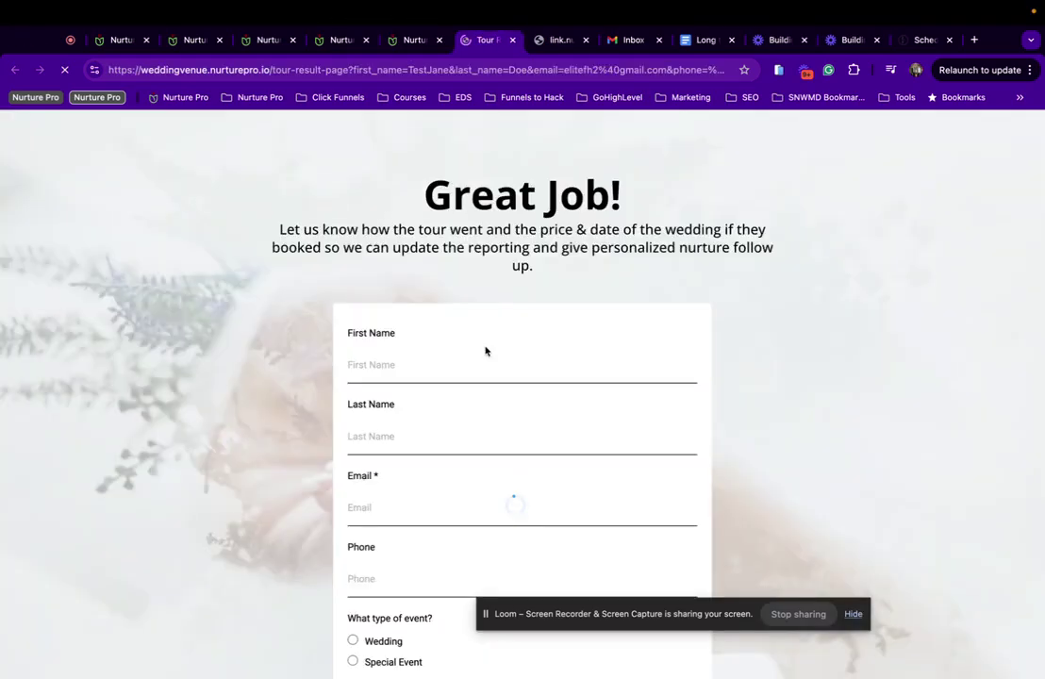
pyautogui.scroll(-5, 460, 431)
pyautogui.scroll(-3, 448, 396)
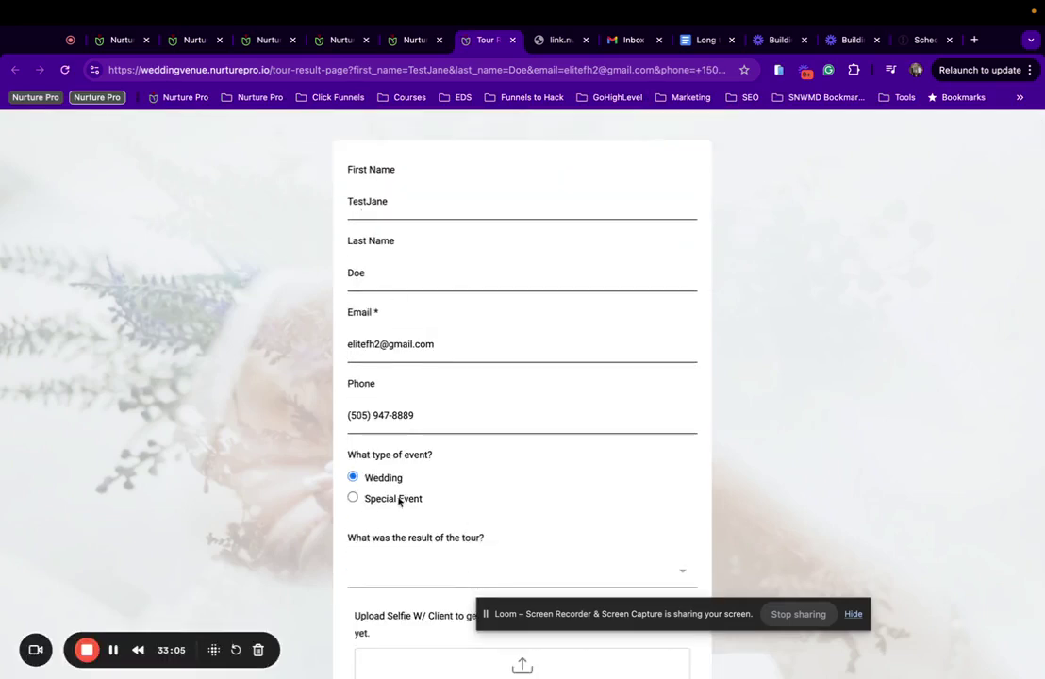
pyautogui.scroll(-3, 398, 501)
pyautogui.click(463, 414)
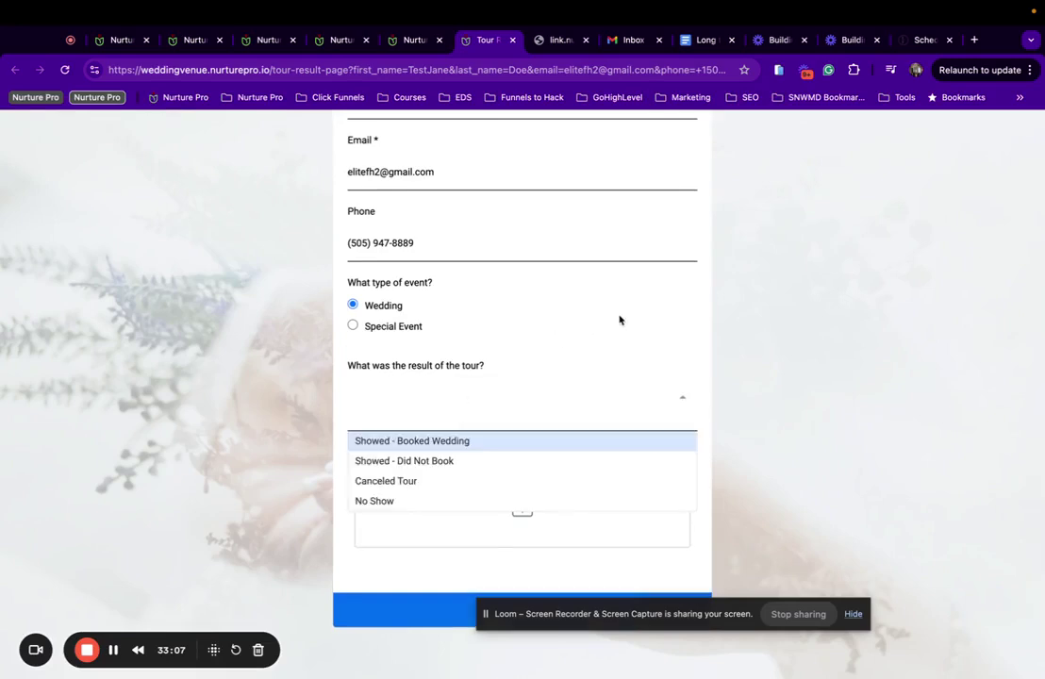
pyautogui.scroll(5, 620, 320)
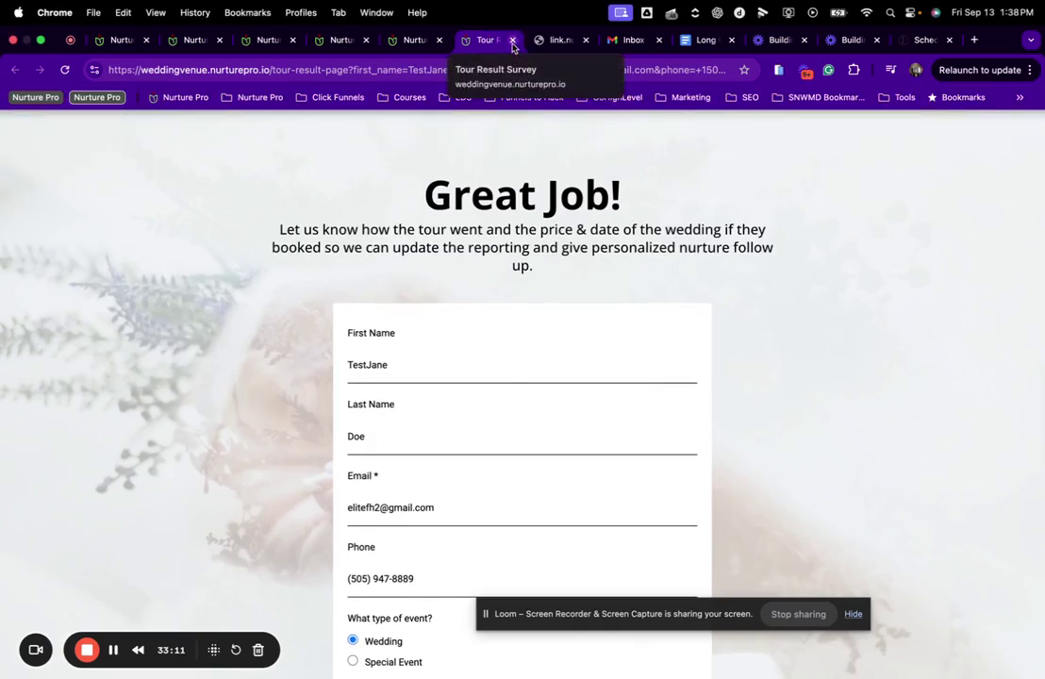
pyautogui.scroll(-3, 410, 364)
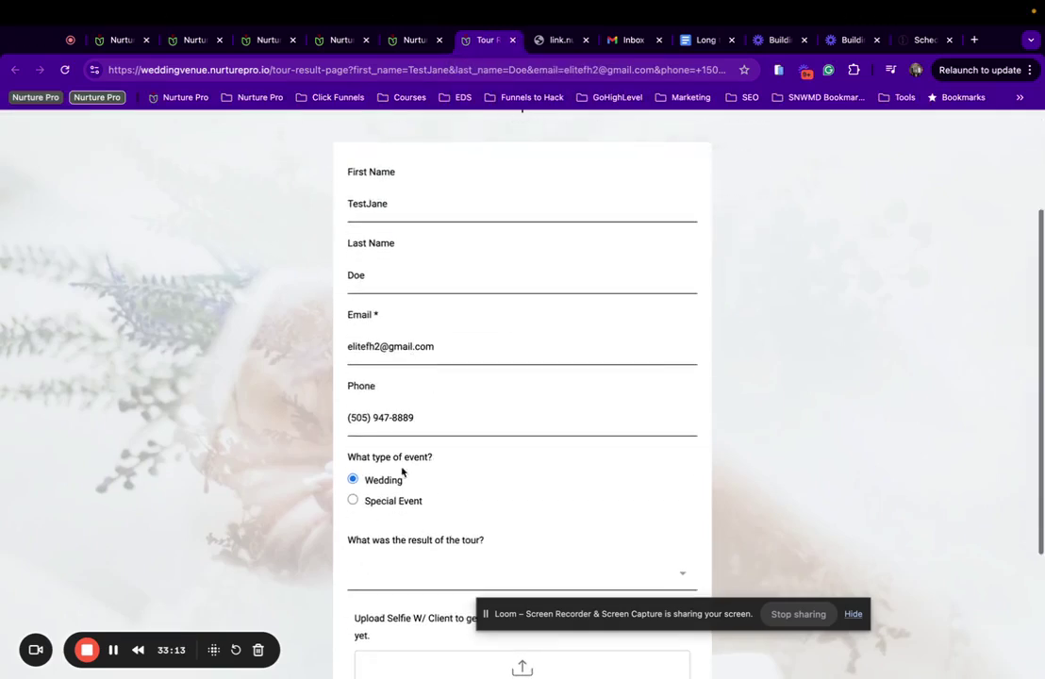
pyautogui.scroll(-1, 365, 486)
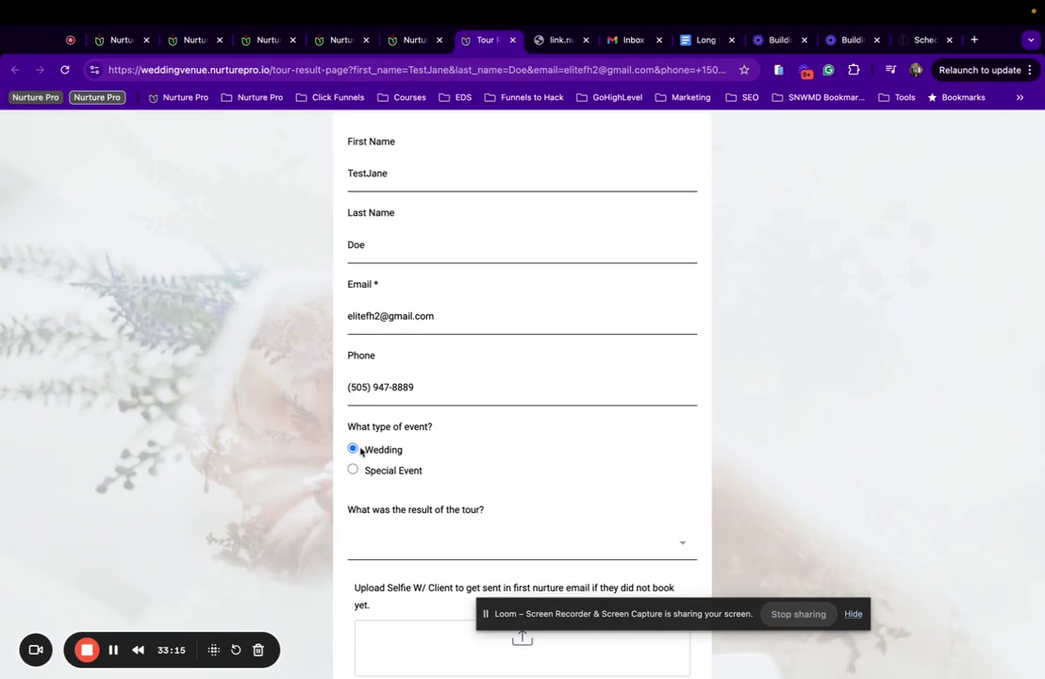
pyautogui.scroll(-3, 345, 514)
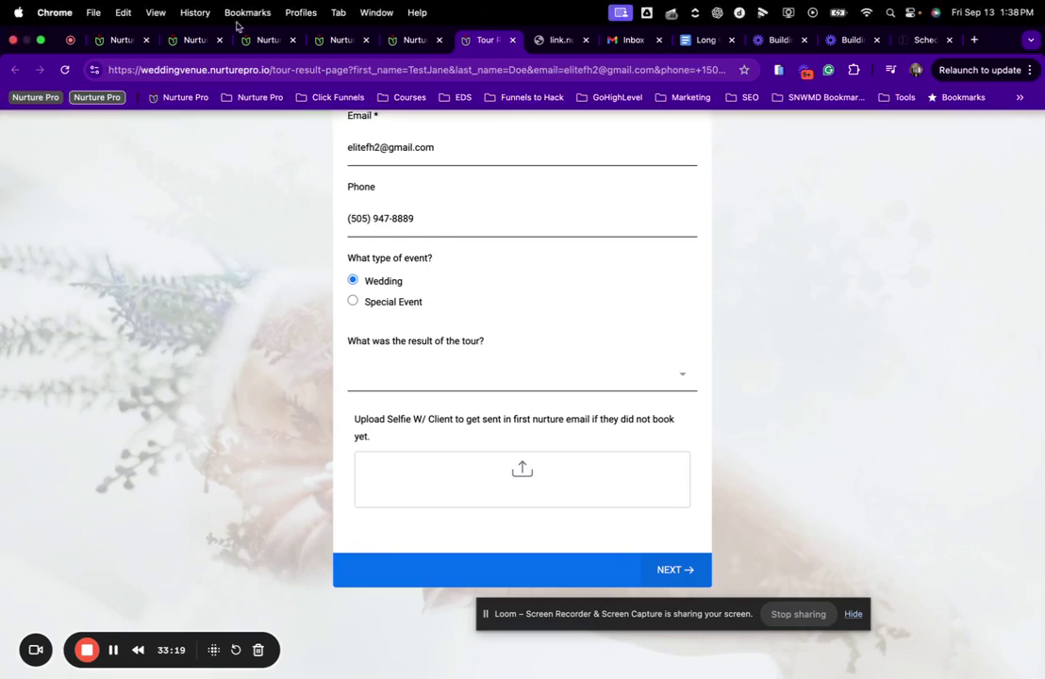
# Step: Leave the Tour Result Survey builder and the tour workflow, and open the "2a) Tour Completed - Event Booked (Tour Results Form) - Events" workflow
pyautogui.click(107, 43)
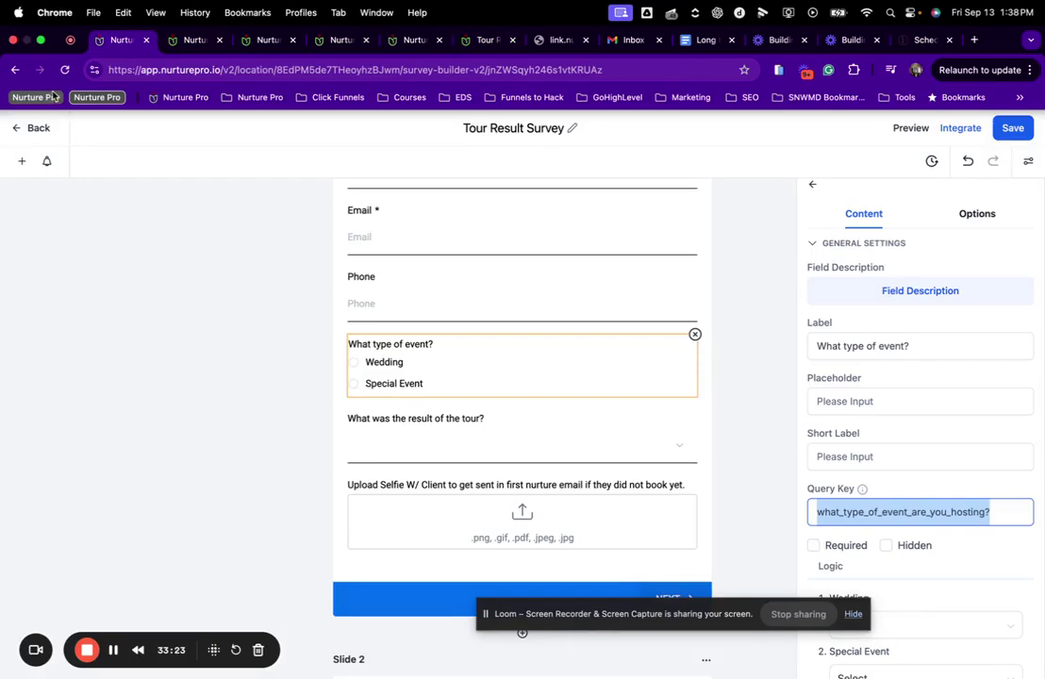
pyautogui.click(35, 130)
pyautogui.click(199, 43)
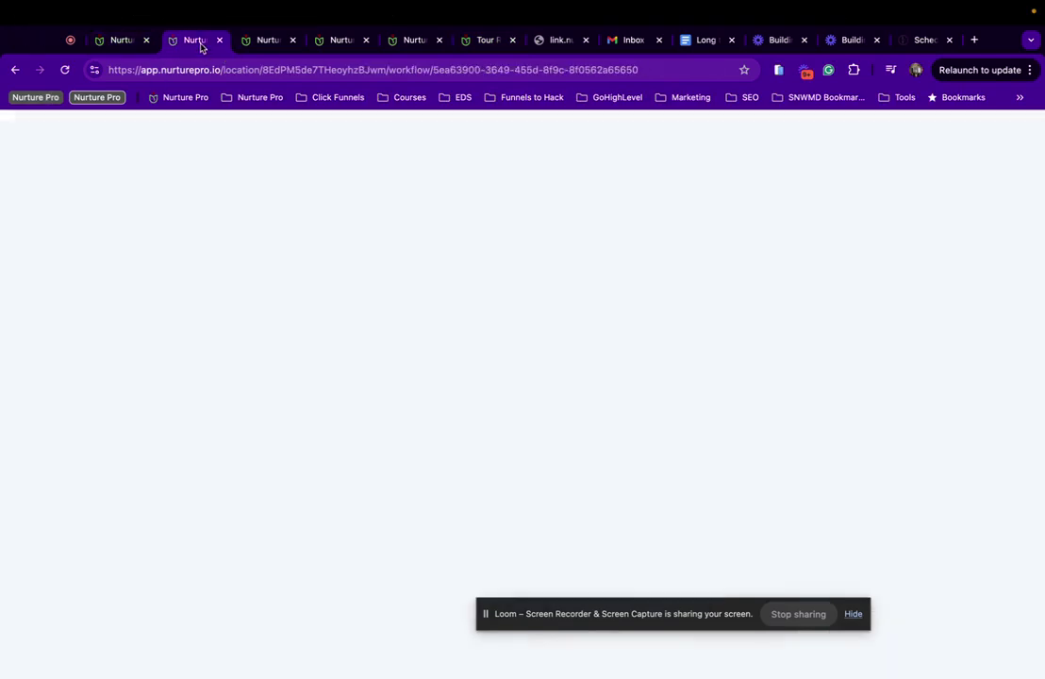
pyautogui.scroll(10, 420, 327)
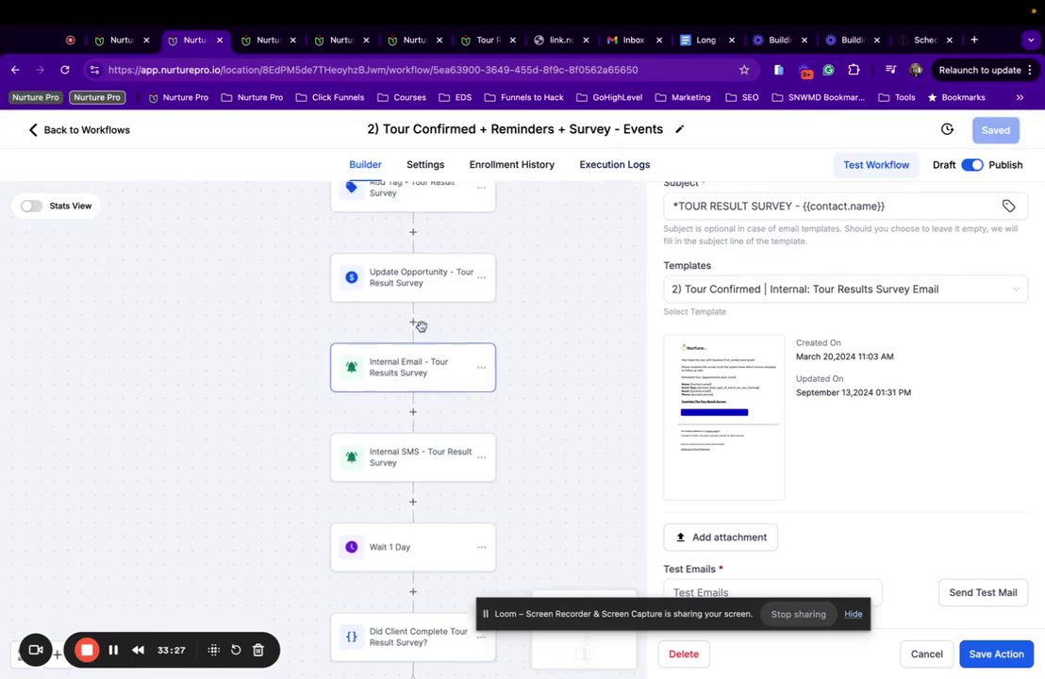
pyautogui.scroll(5, 422, 327)
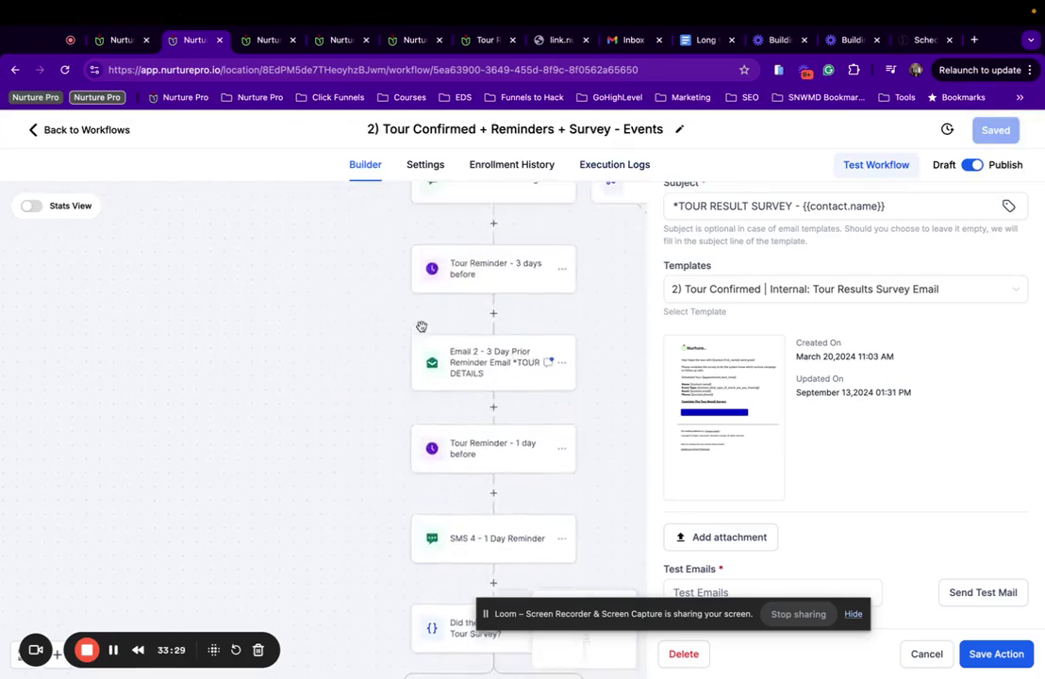
pyautogui.click(47, 132)
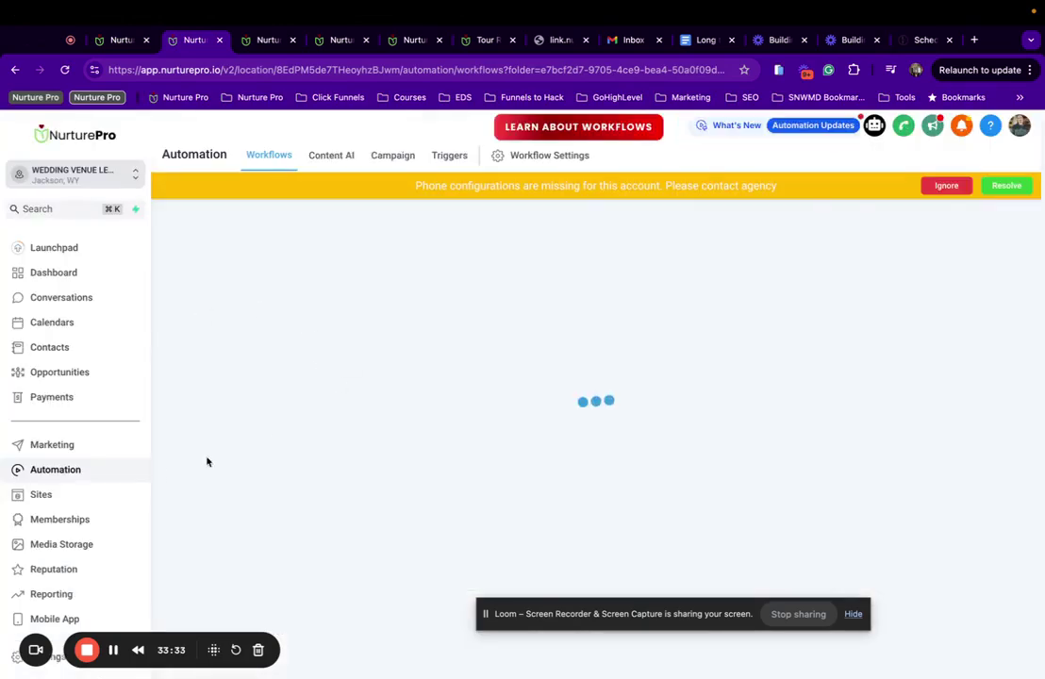
pyautogui.scroll(-5, 406, 410)
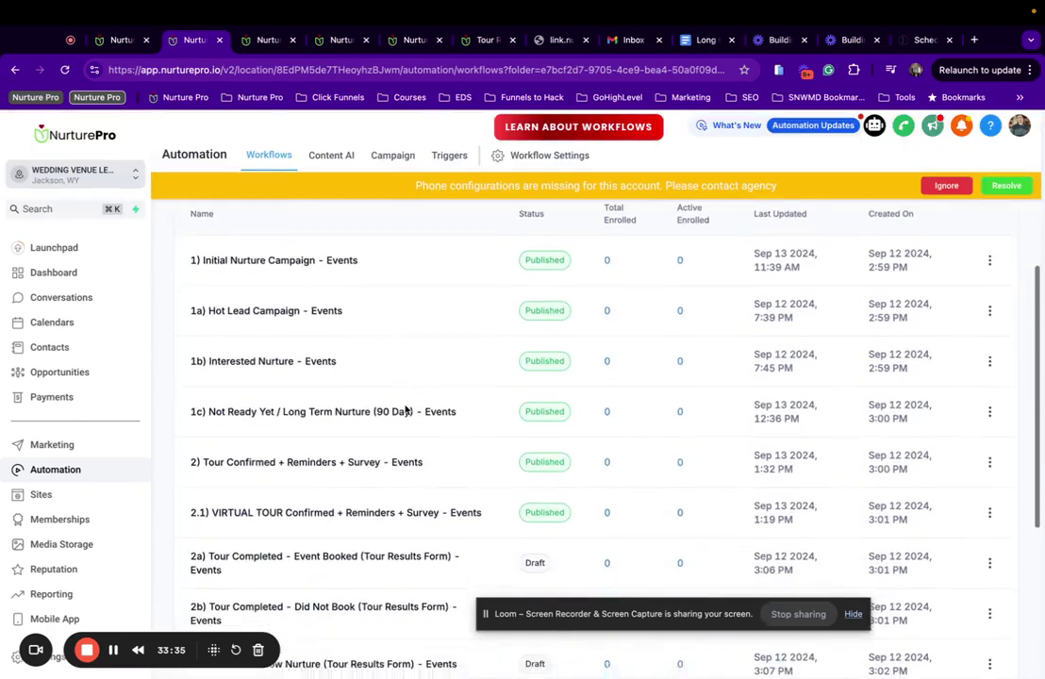
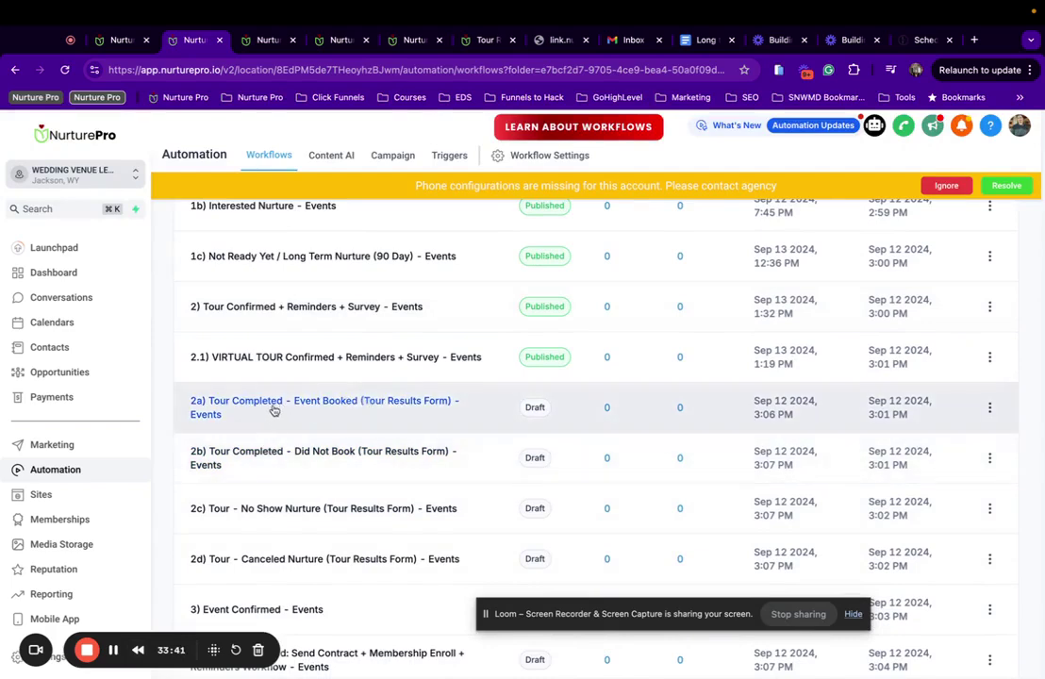
pyautogui.click(380, 402)
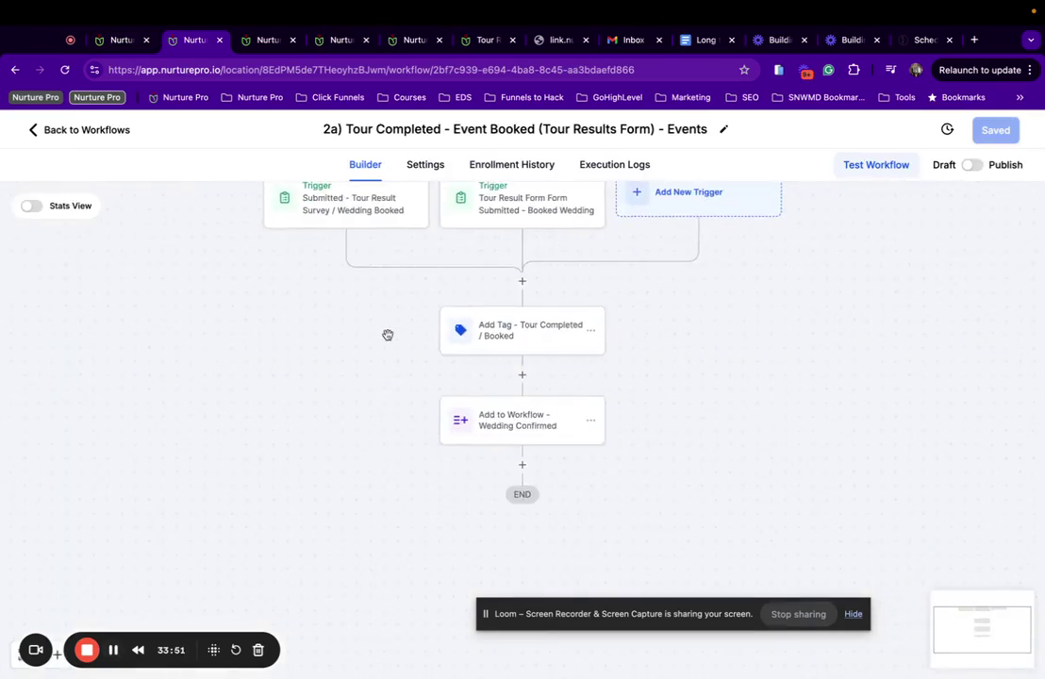
# Step: Add a "What type of event are you hosting?" filter set to Special Event to the Tour Result Survey trigger, and save the trigger and workflow
pyautogui.click(302, 218)
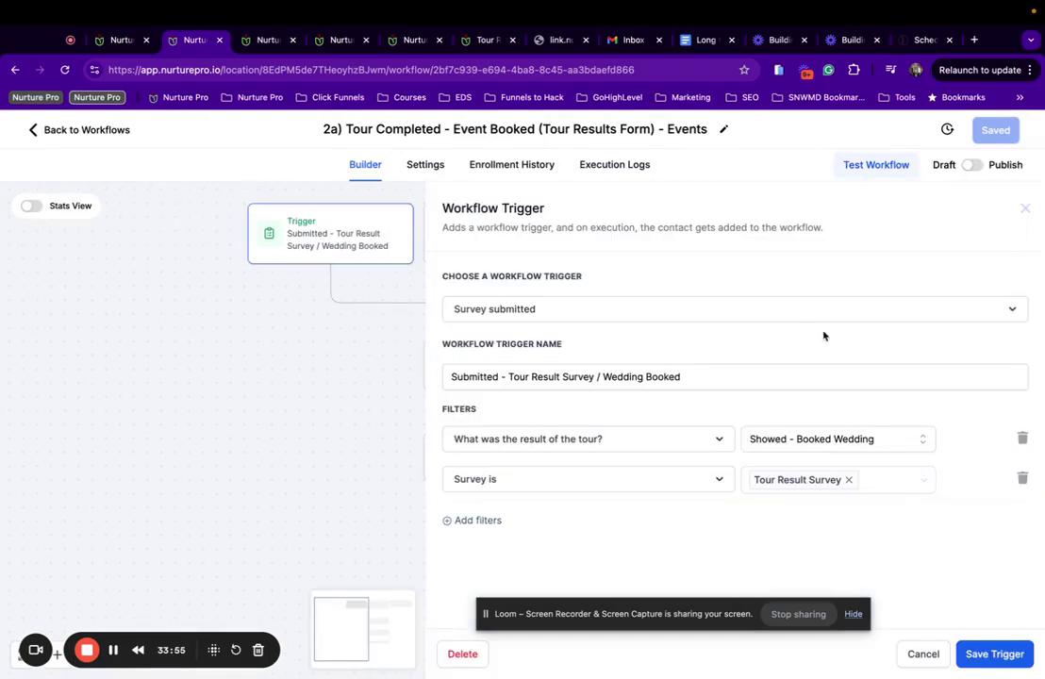
pyautogui.click(459, 521)
pyautogui.click(458, 521)
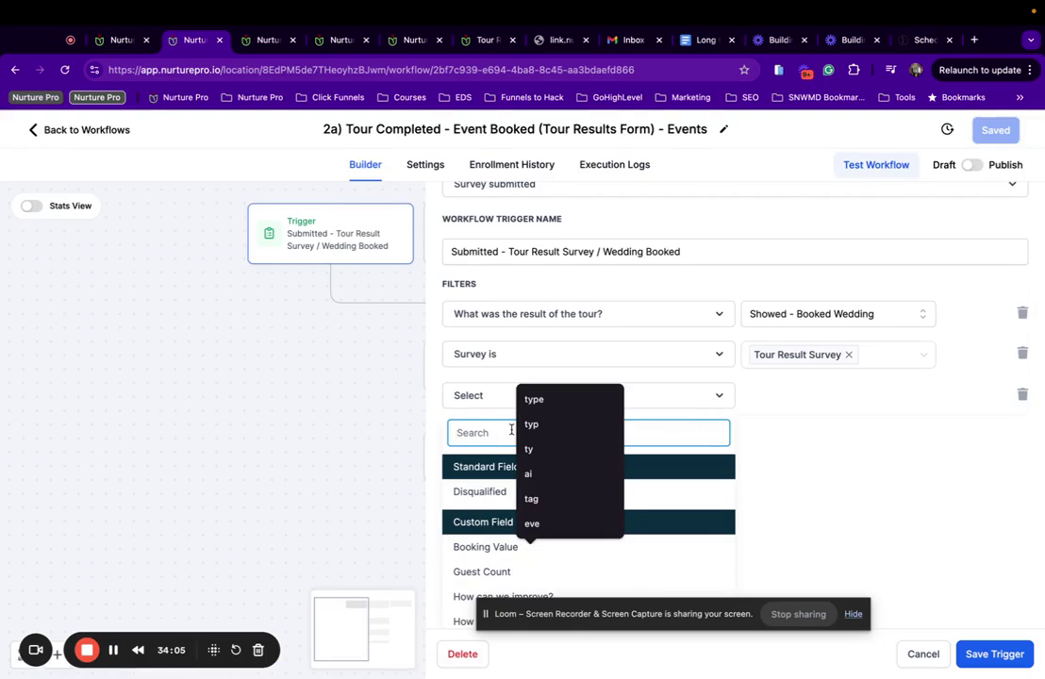
pyautogui.write('t')
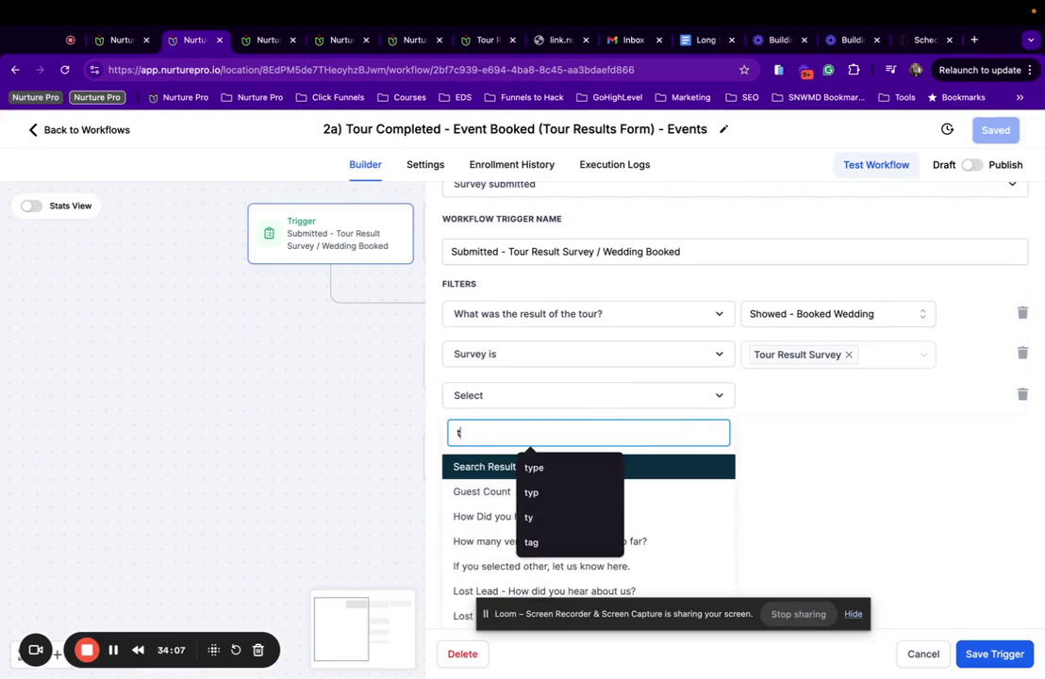
pyautogui.write('ype')
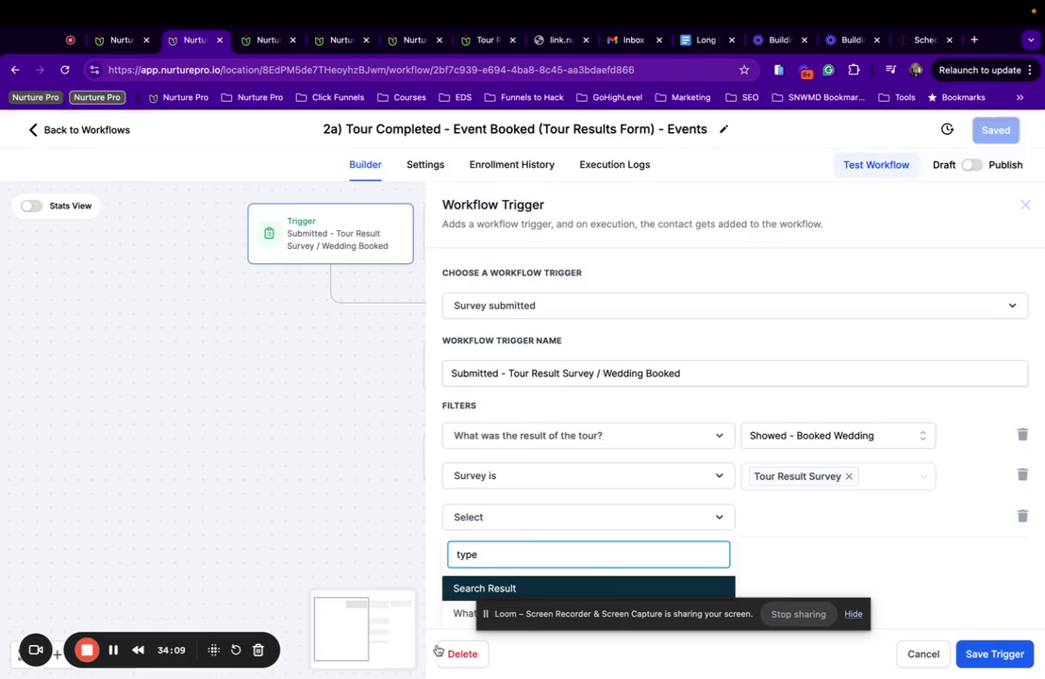
pyautogui.moveTo(599, 606); pyautogui.dragTo(442, 651)
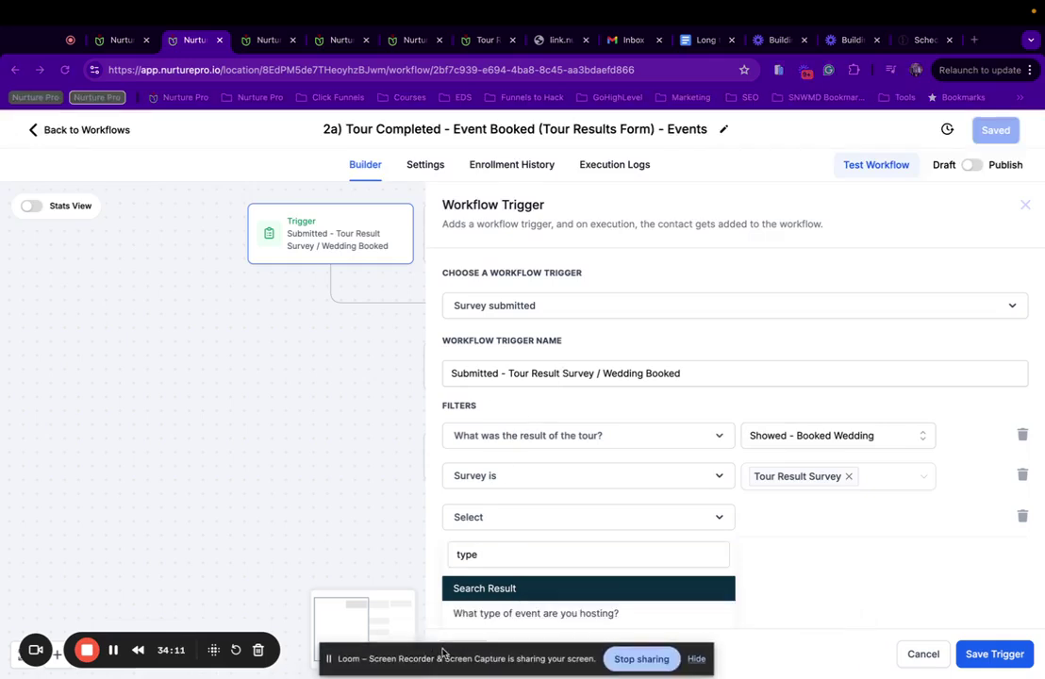
pyautogui.click(512, 615)
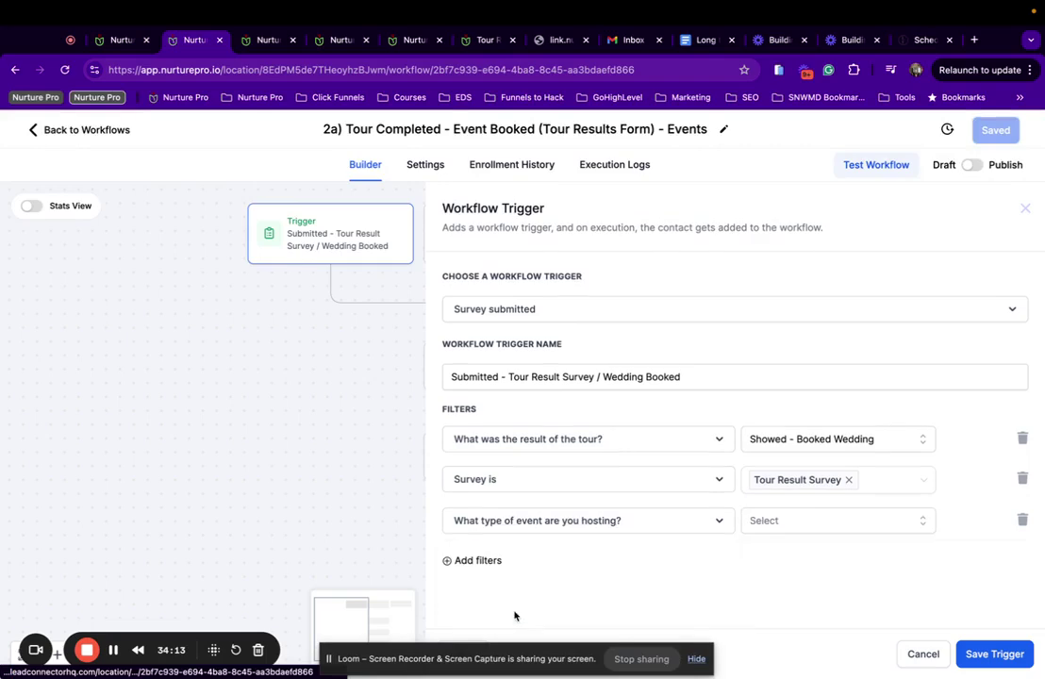
pyautogui.click(803, 524)
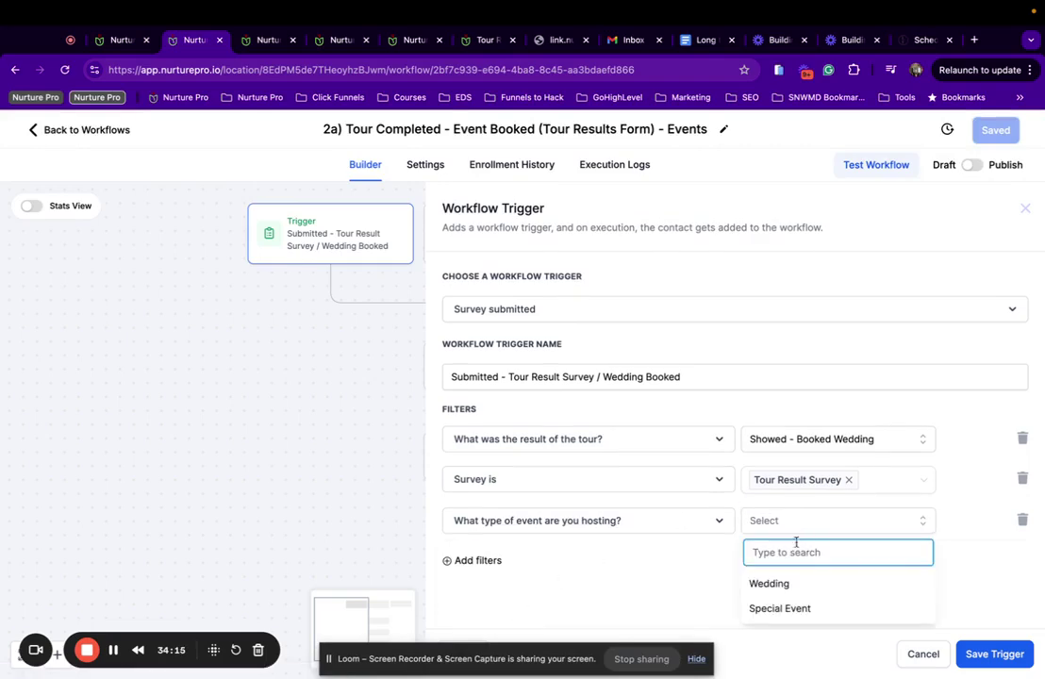
pyautogui.click(780, 609)
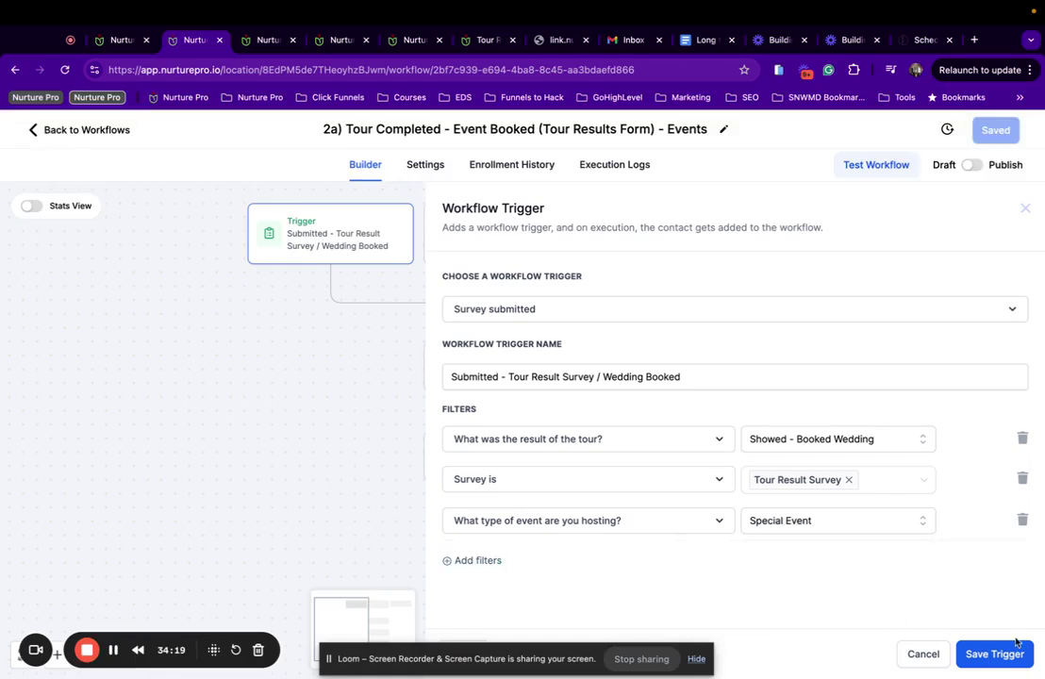
pyautogui.click(972, 663)
pyautogui.click(988, 133)
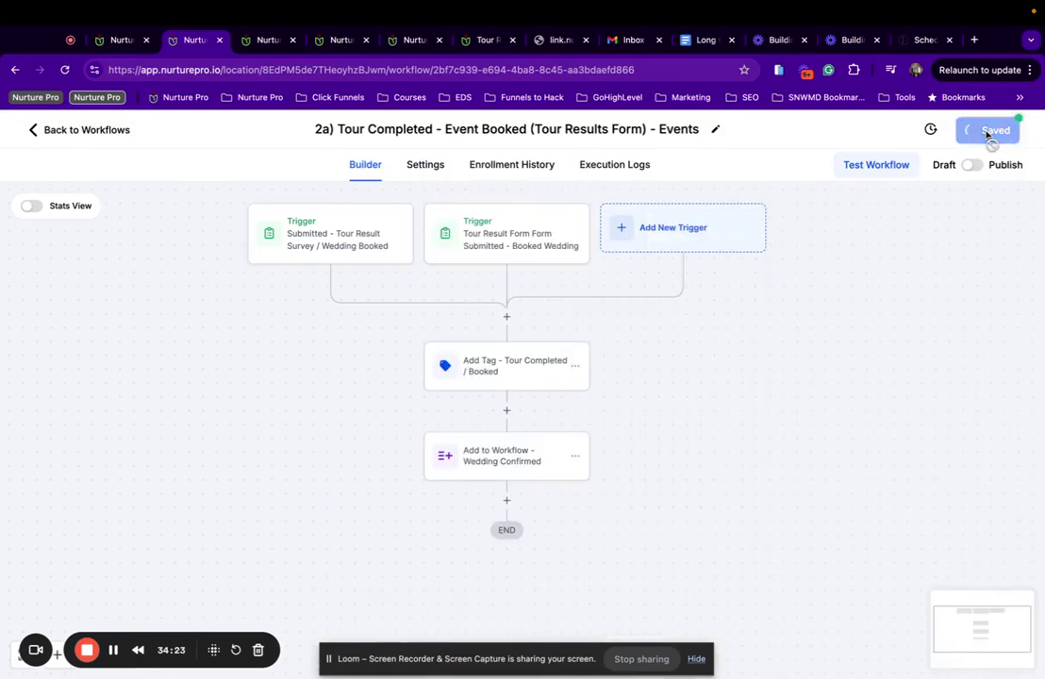
# Step: Compare the two triggers' filters and delete the "Tour Result Form Form Submitted - Booked Wedding" trigger
pyautogui.click(502, 251)
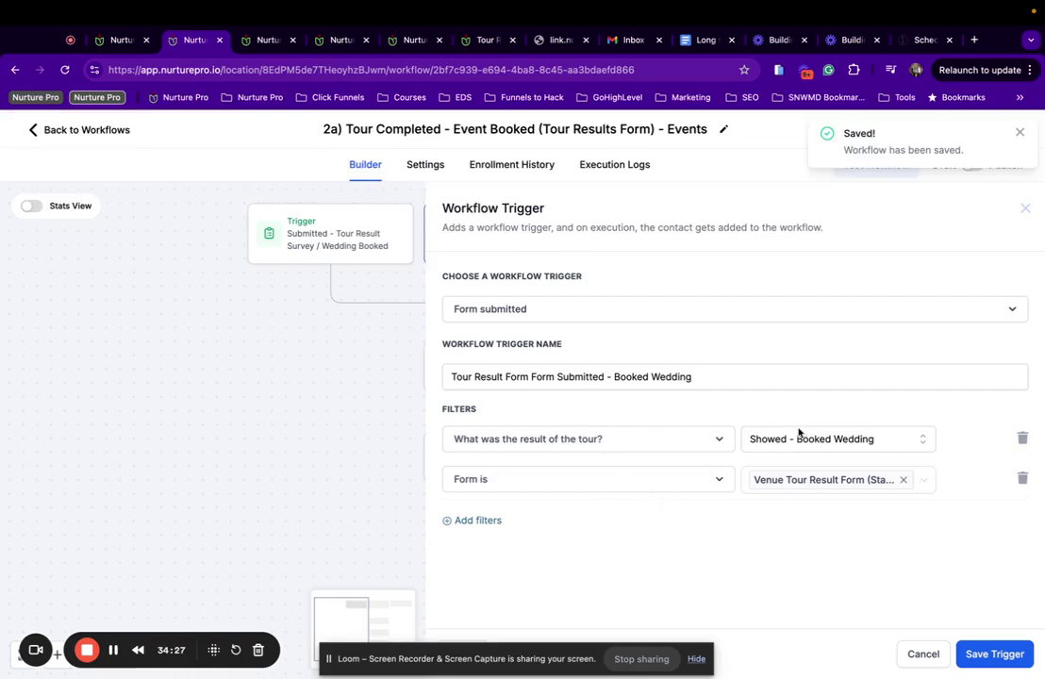
pyautogui.click(329, 218)
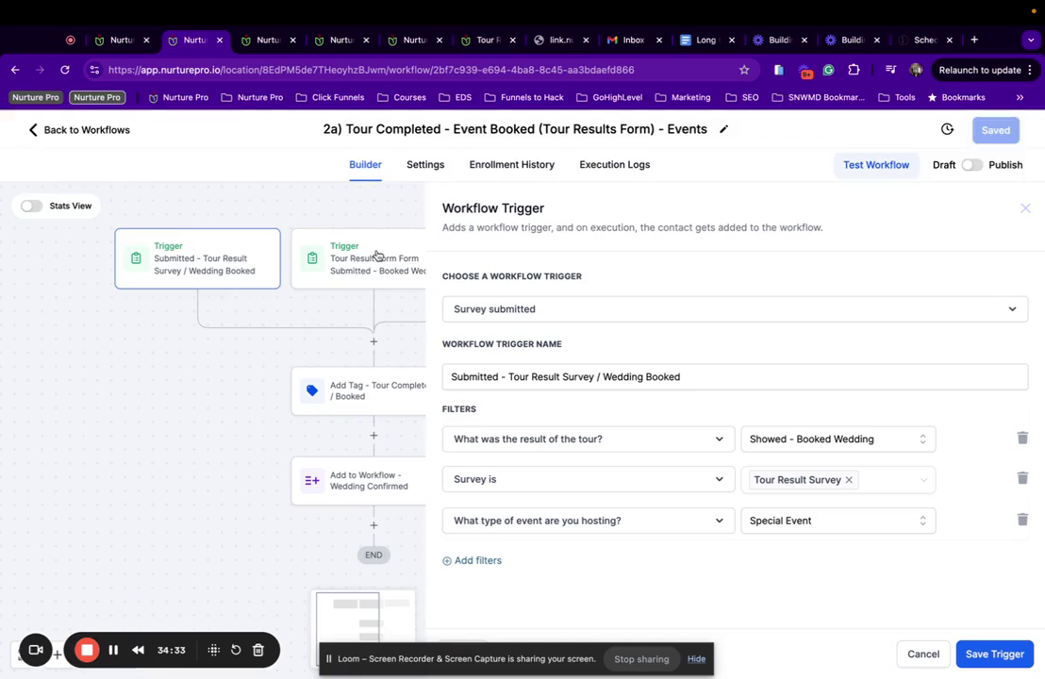
pyautogui.click(376, 255)
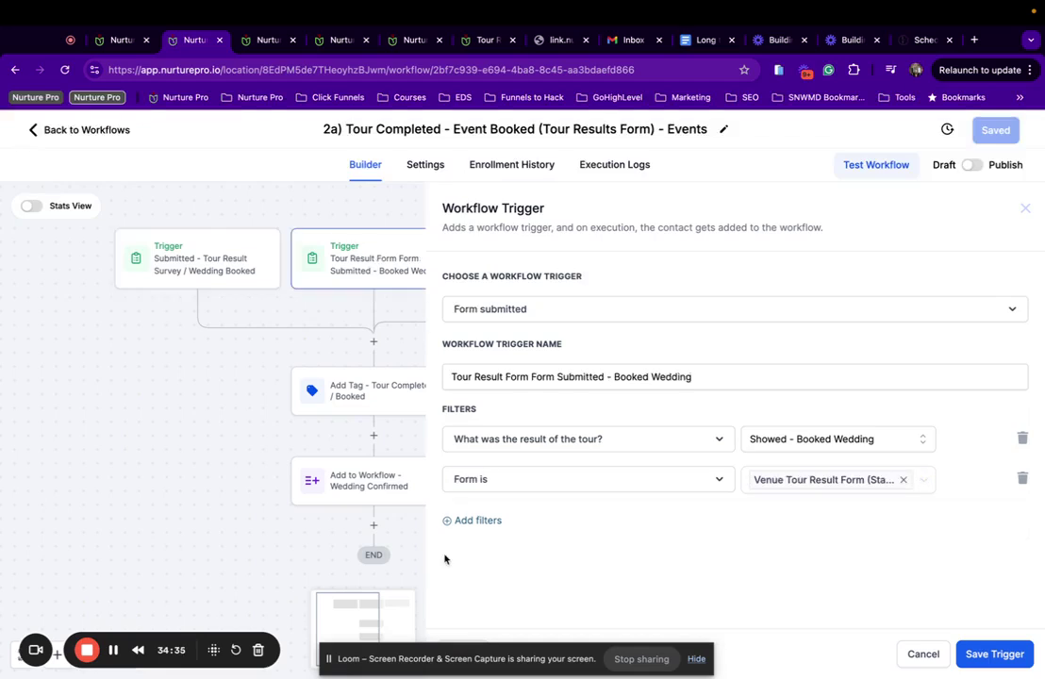
pyautogui.scroll(-3, 150, 363)
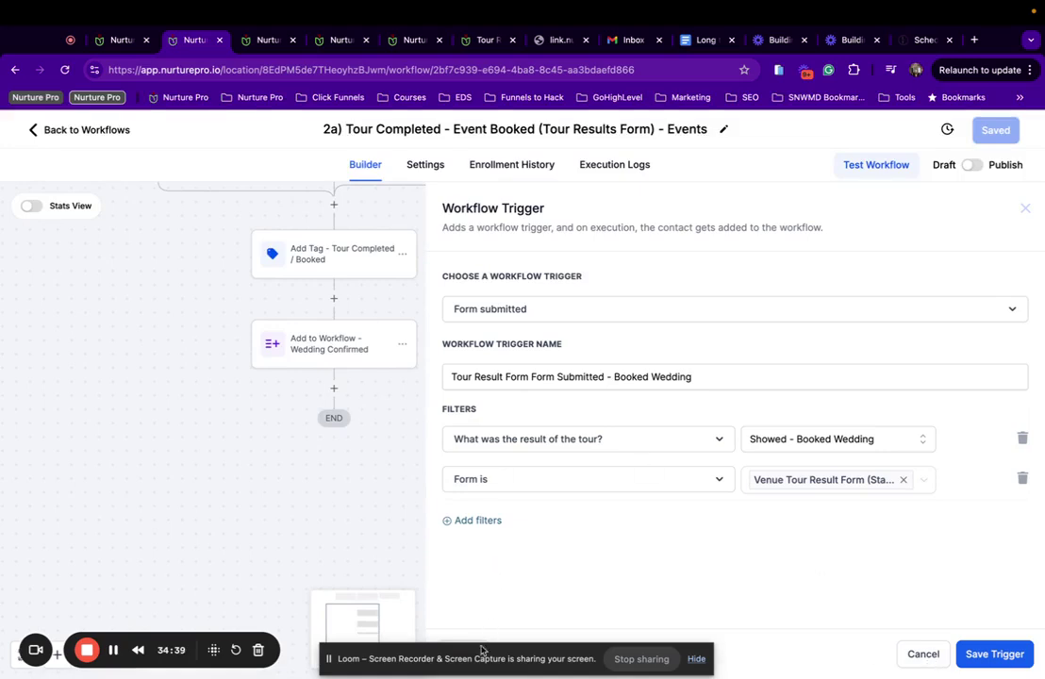
pyautogui.moveTo(483, 651); pyautogui.dragTo(740, 625)
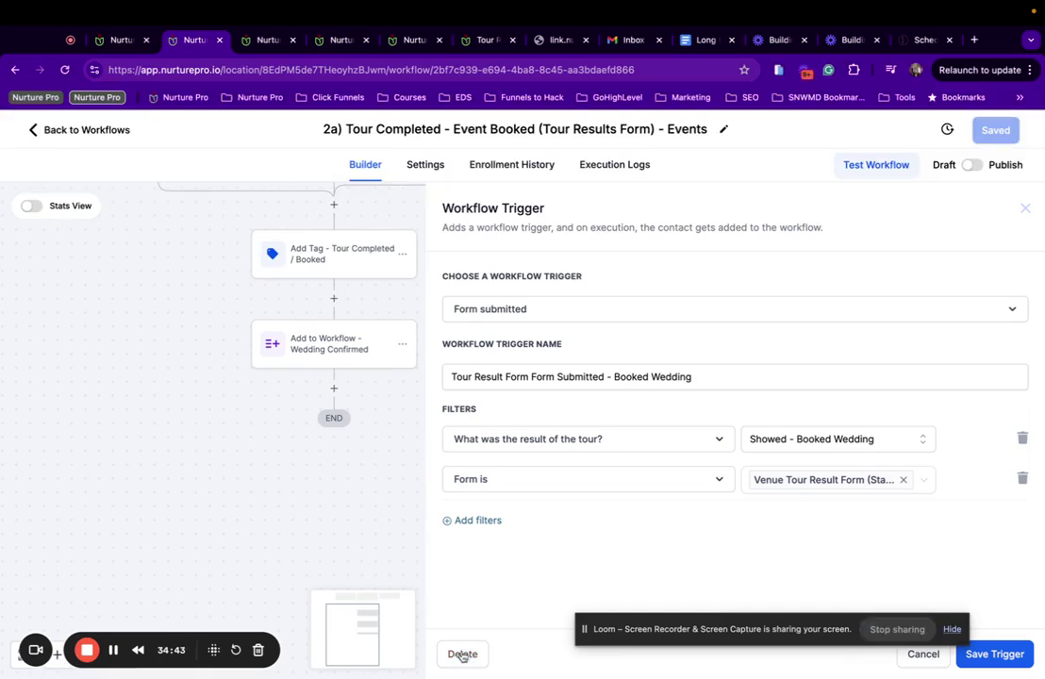
pyautogui.click(462, 655)
pyautogui.click(671, 436)
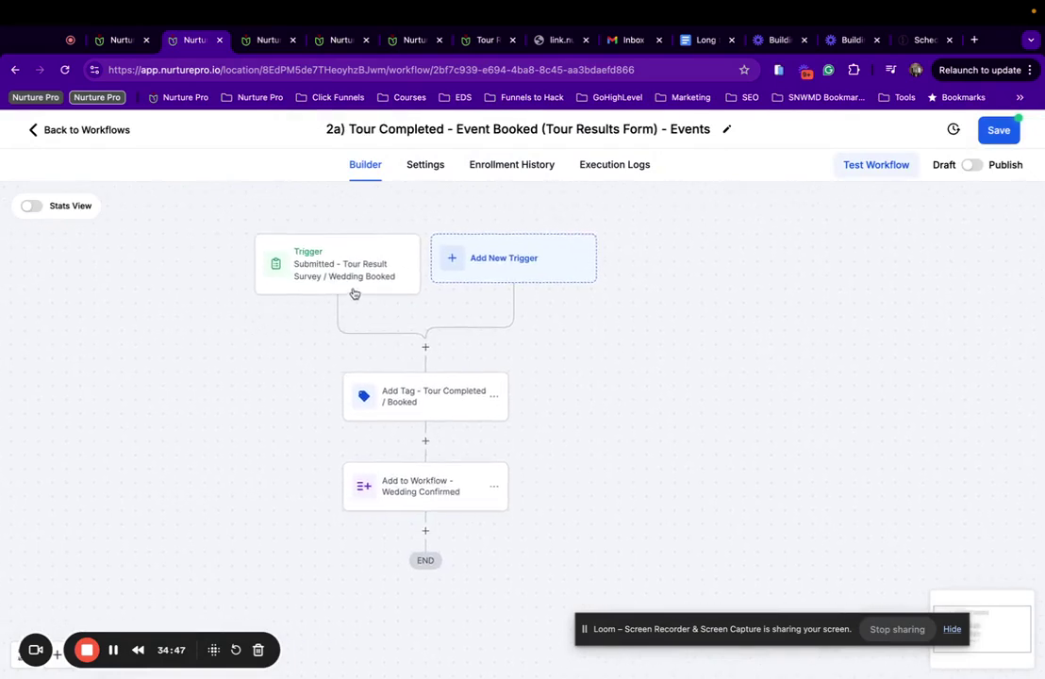
# Step: Recheck the remaining survey trigger's filters, save the workflow and close the trigger settings
pyautogui.click(349, 285)
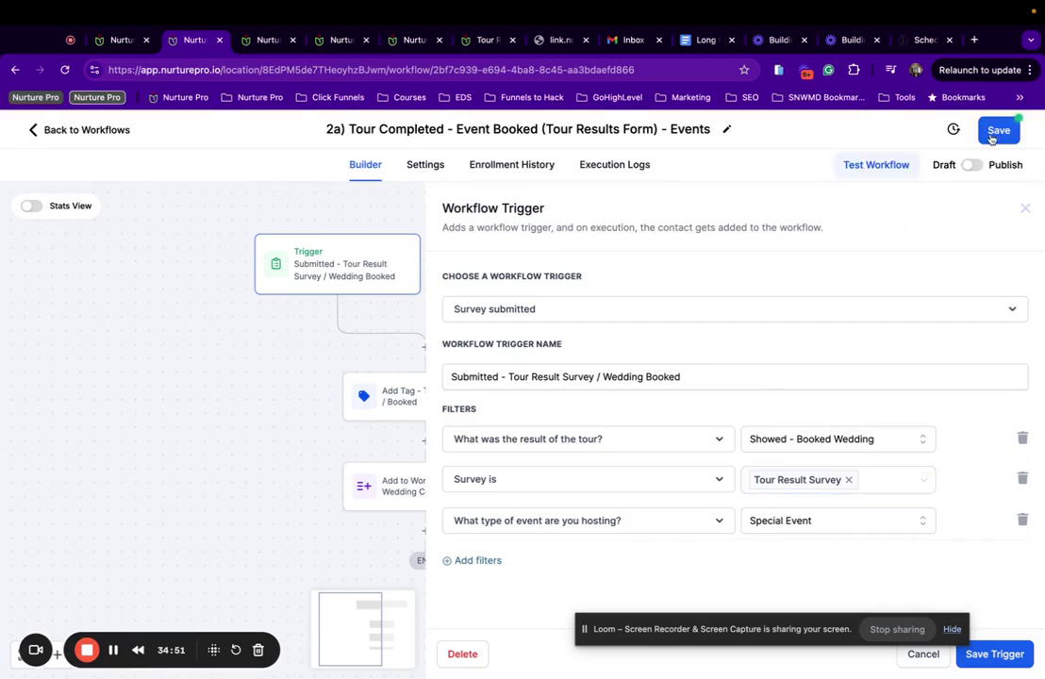
pyautogui.click(993, 132)
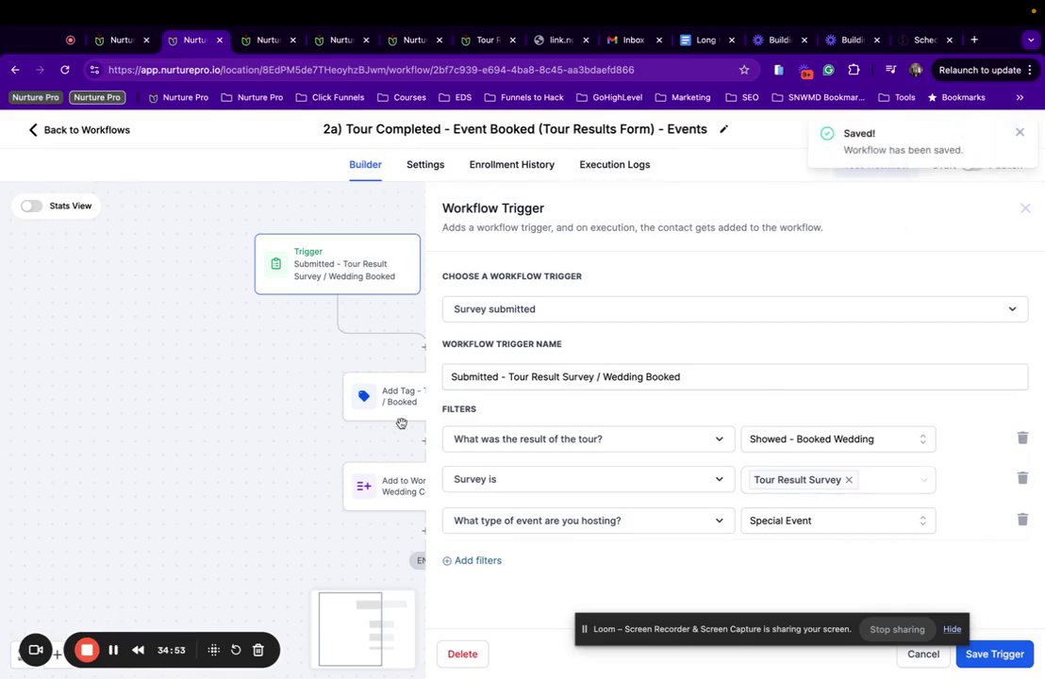
pyautogui.scroll(-1, 401, 423)
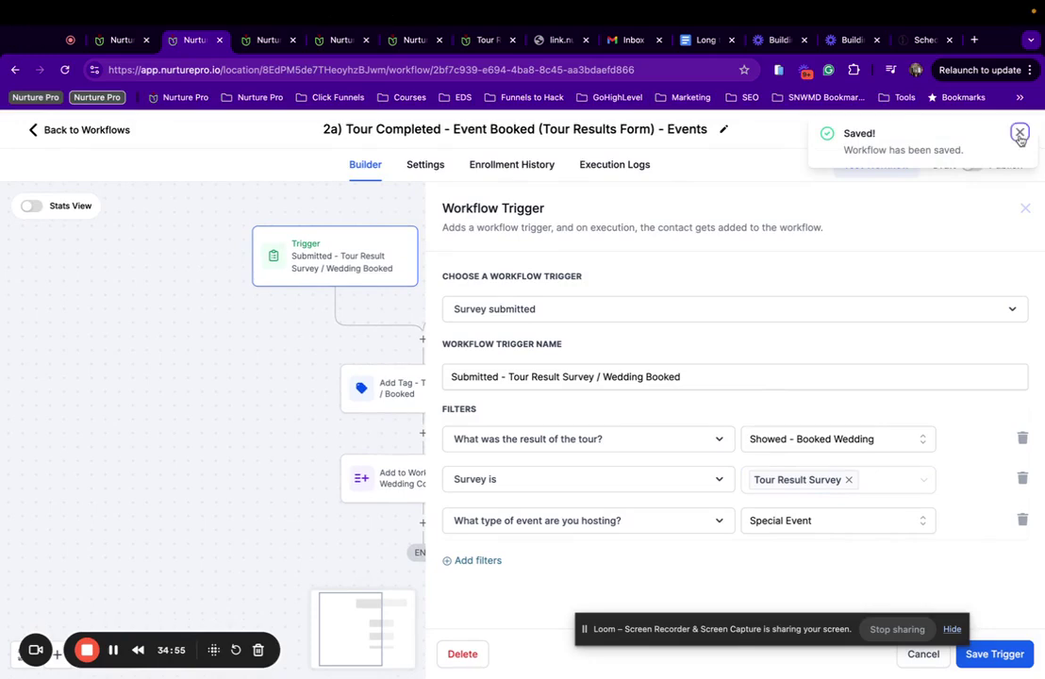
pyautogui.click(1020, 137)
pyautogui.click(1024, 208)
pyautogui.scroll(-1, 198, 346)
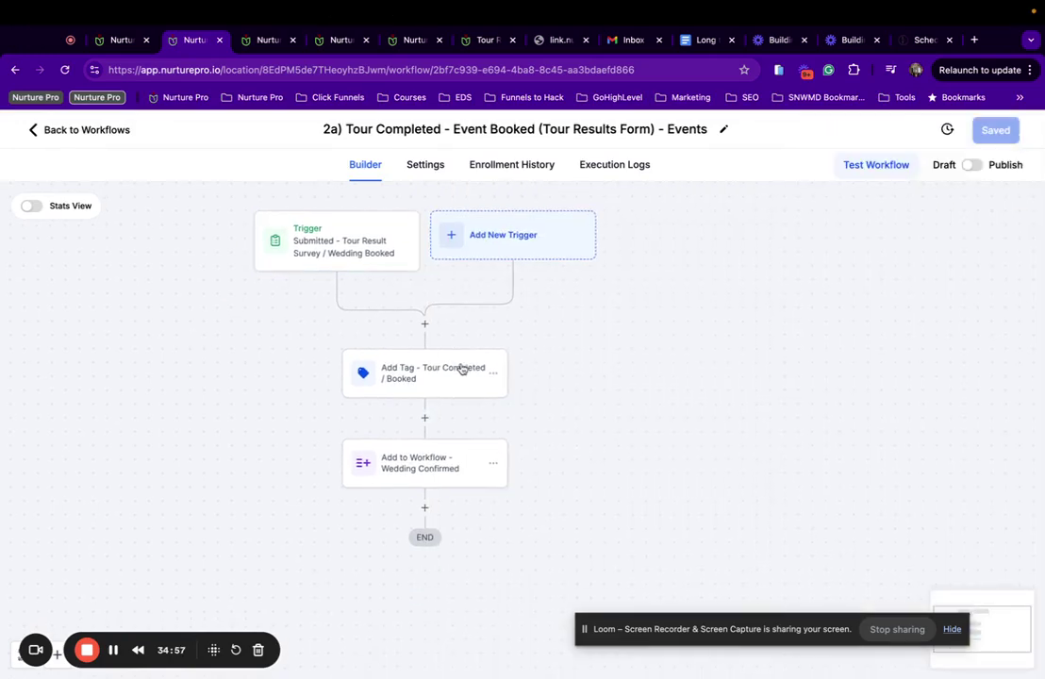
# Step: Replace the tag in the "Add Tag - Tour Completed / Booked" action with a new tag "tour completed - booked event", and save the action and workflow
pyautogui.click(450, 382)
pyautogui.hscroll(-1, 518, 373)
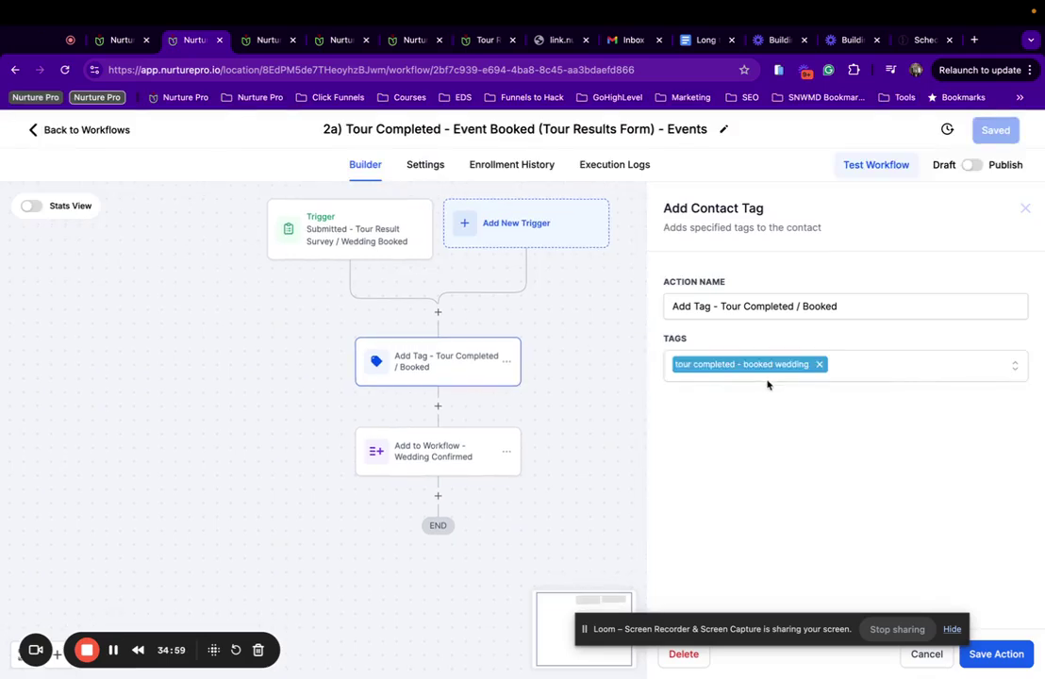
pyautogui.click(839, 371)
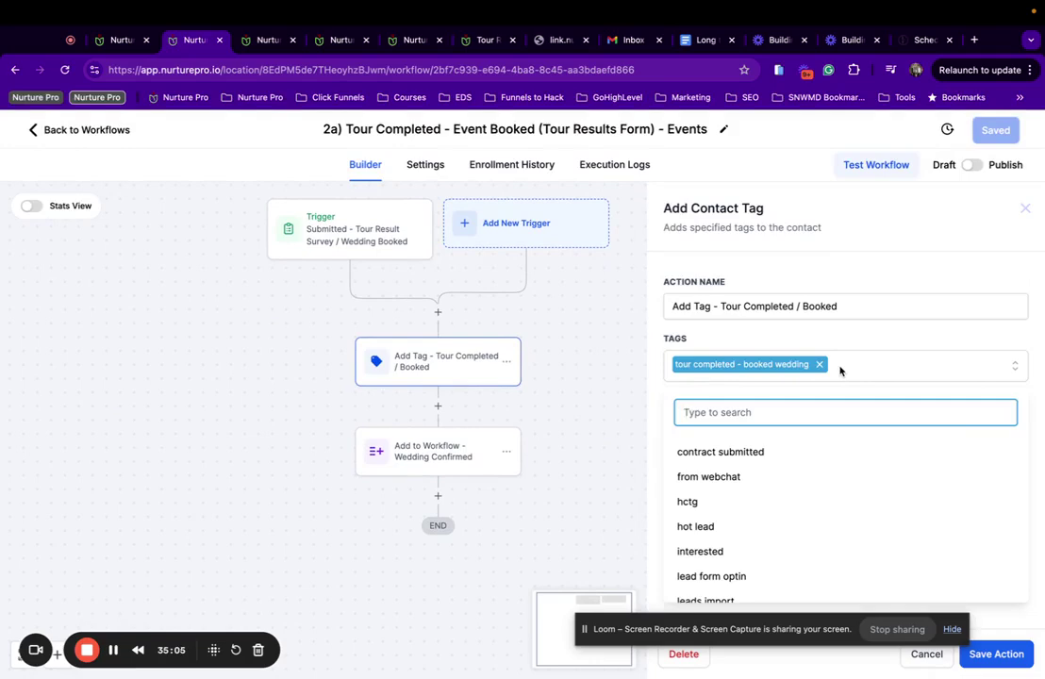
pyautogui.write('tour comple')
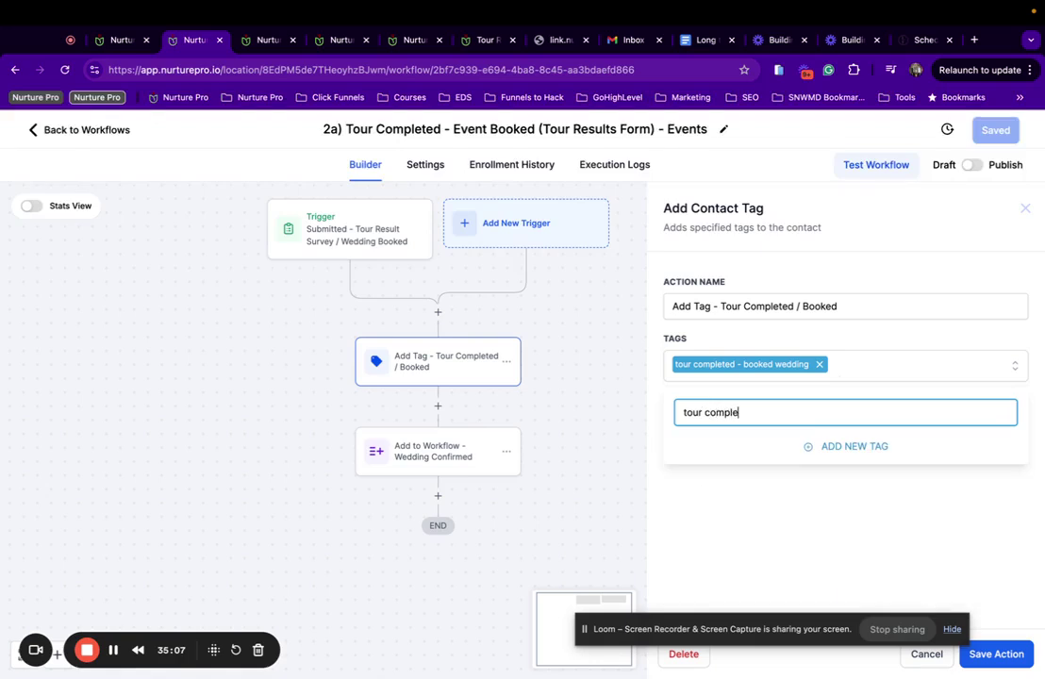
pyautogui.write('ted - ')
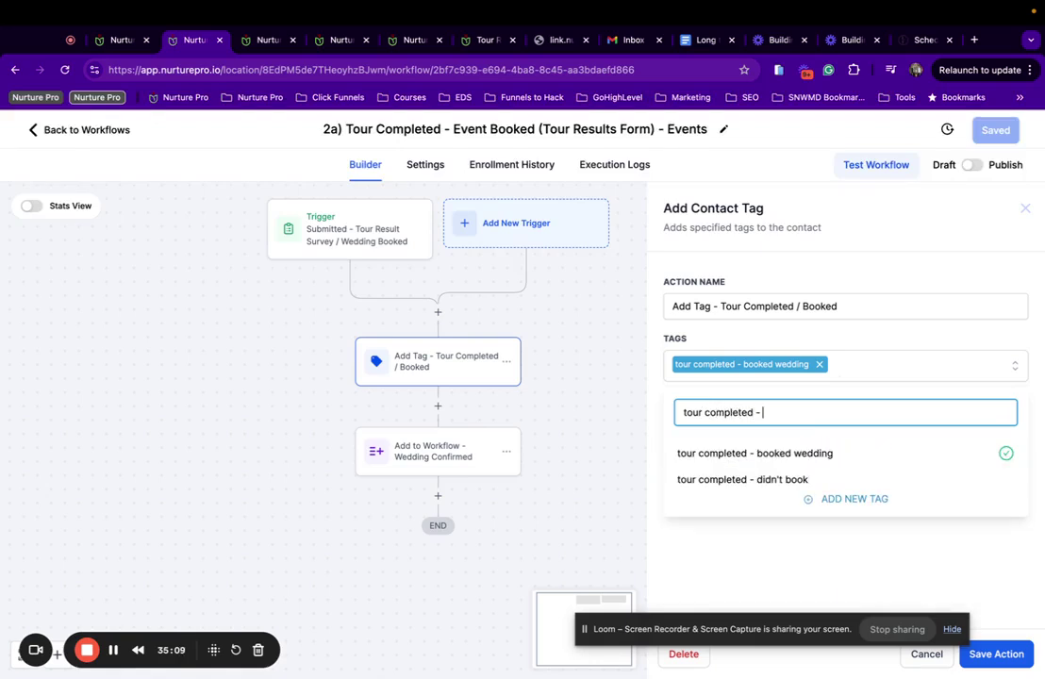
pyautogui.write('booked event')
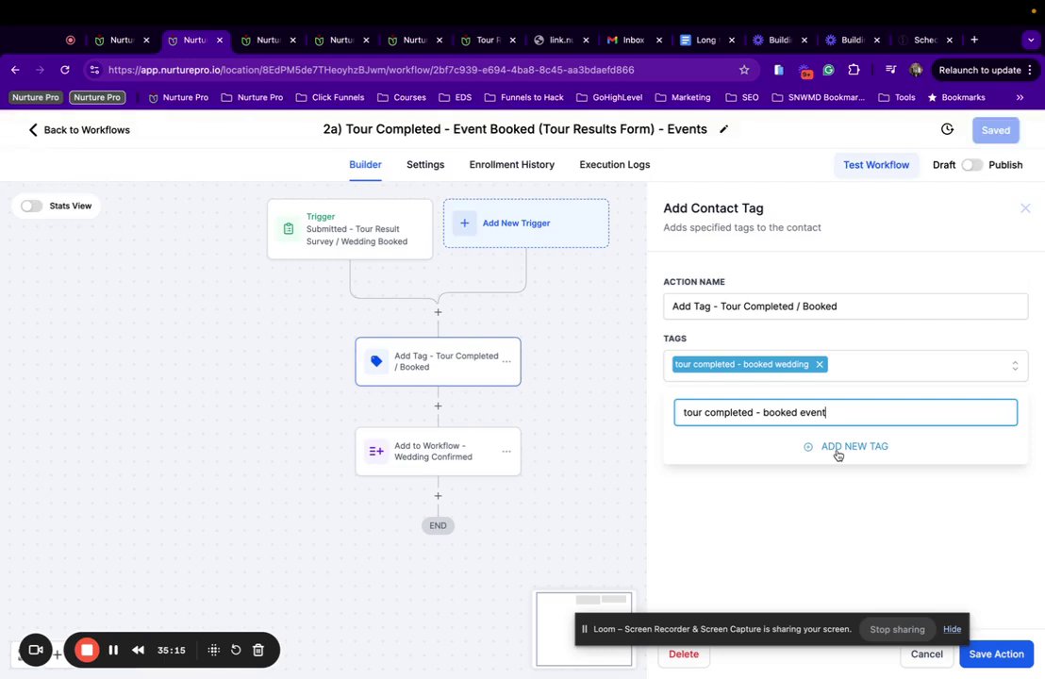
pyautogui.click(837, 447)
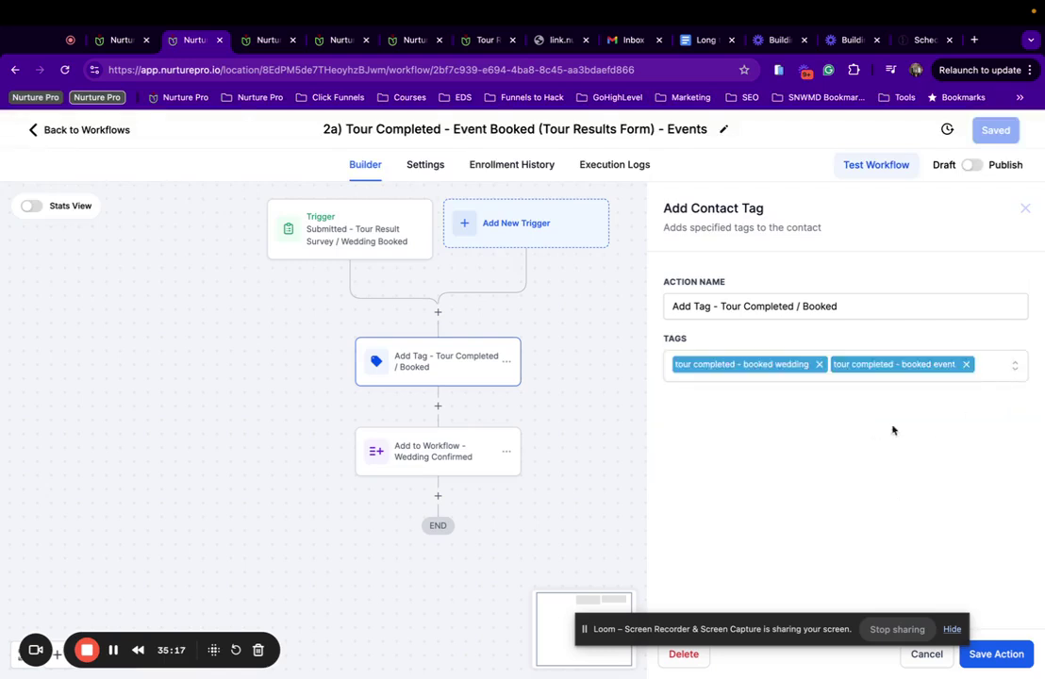
pyautogui.click(819, 365)
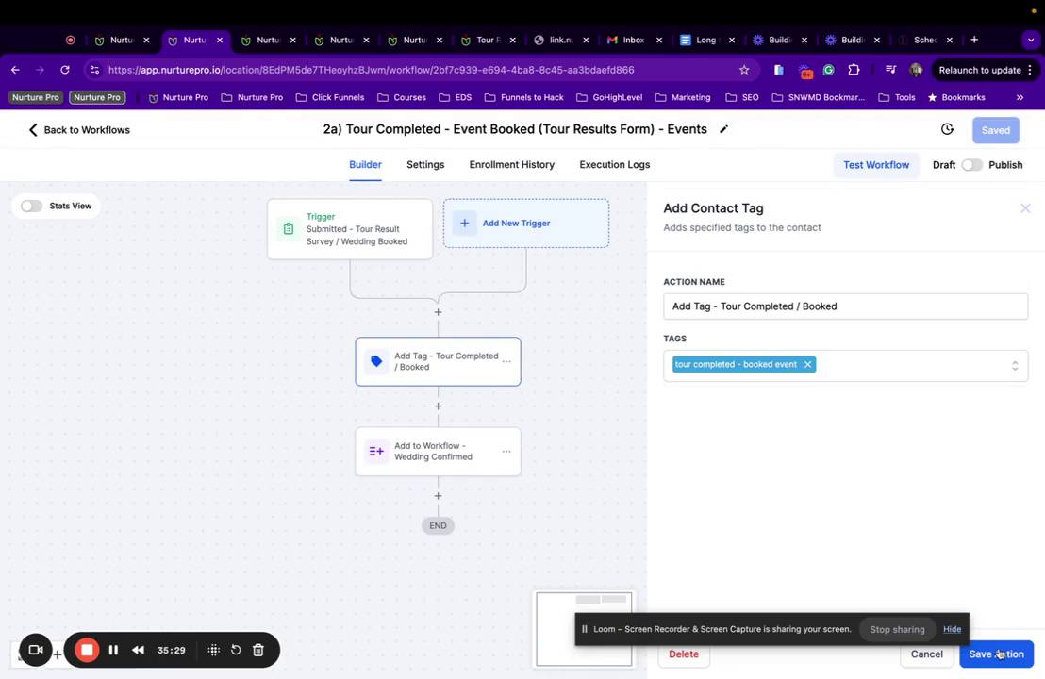
pyautogui.click(999, 654)
pyautogui.click(997, 129)
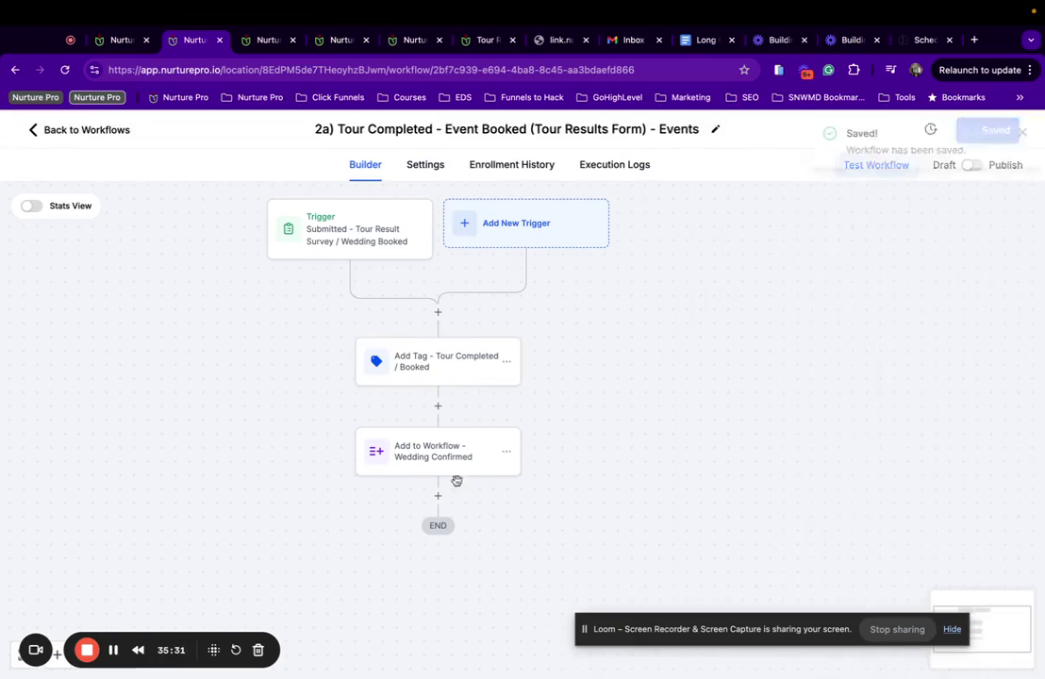
# Step: Point the "Add to Workflow - Wedding Confirmed" action to the "3) Event Confirmed - Events" workflow, and save the action and workflow
pyautogui.click(448, 457)
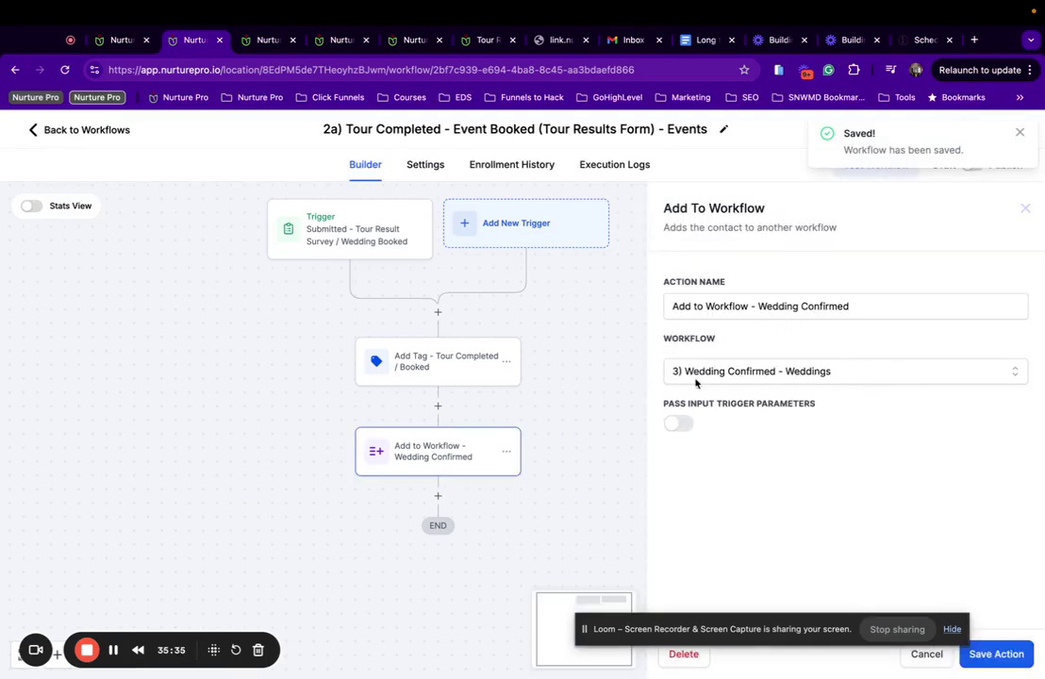
pyautogui.click(804, 372)
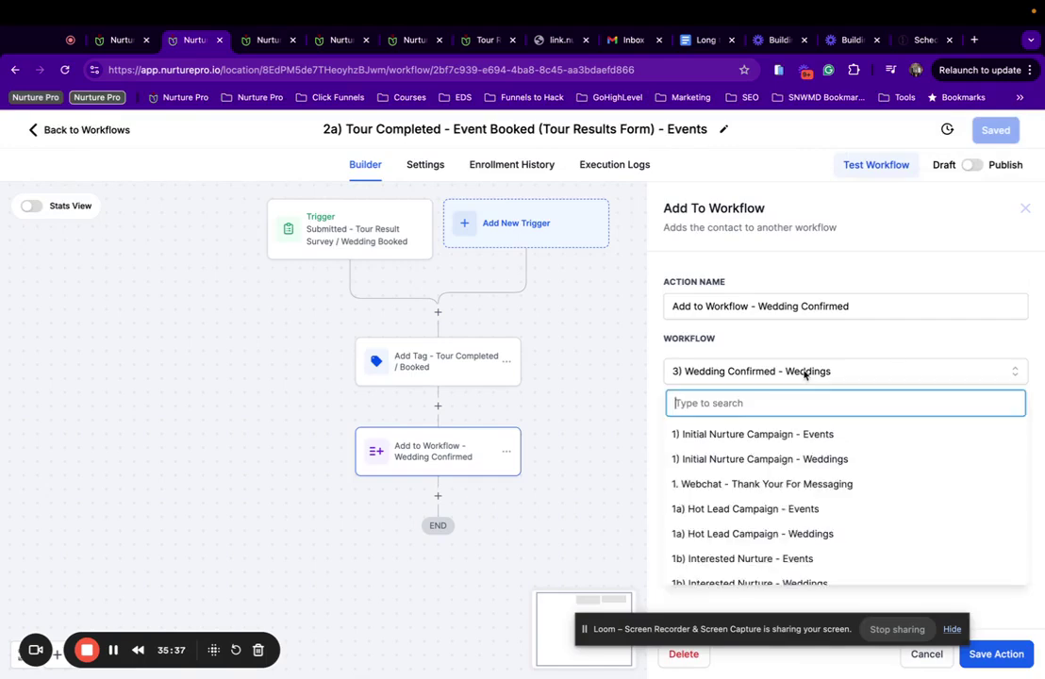
pyautogui.scroll(-10, 776, 528)
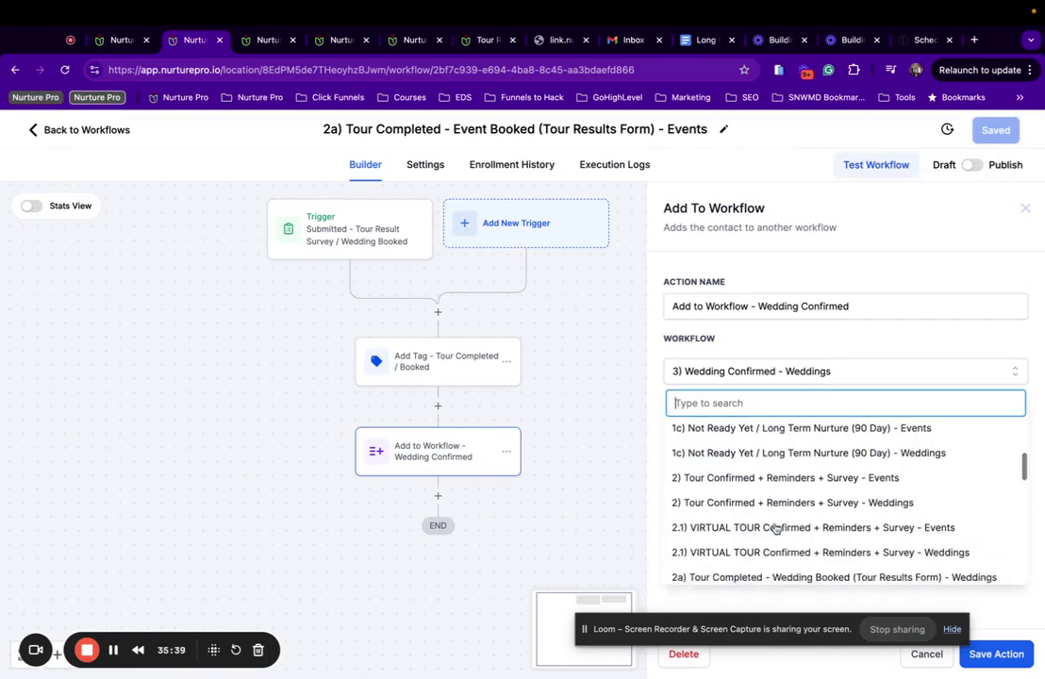
pyautogui.scroll(-1, 745, 514)
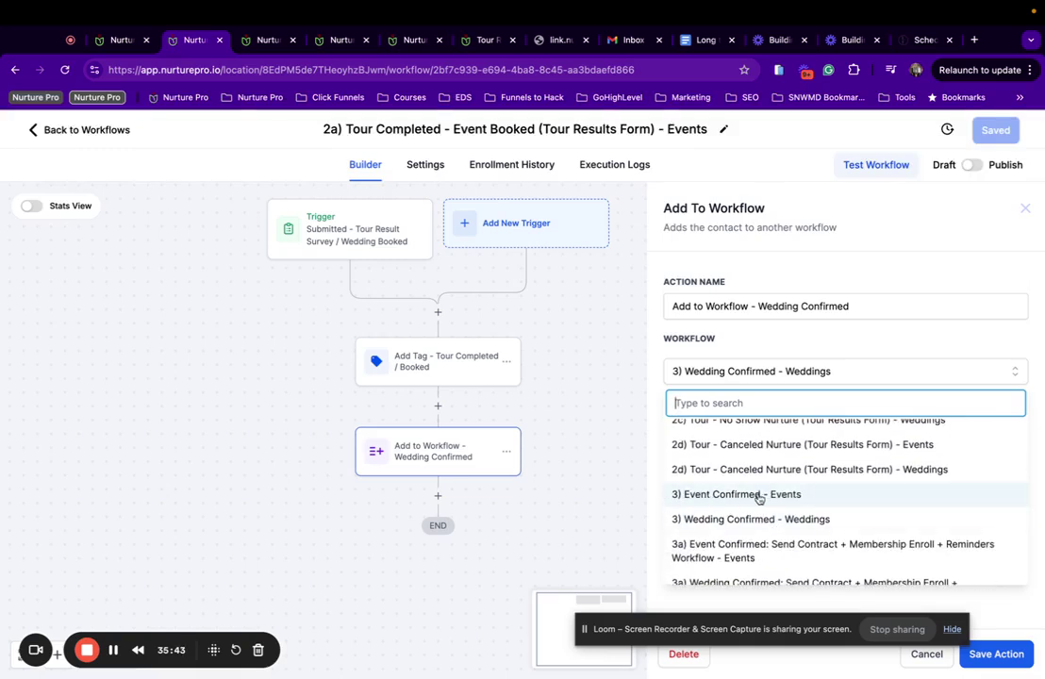
pyautogui.click(764, 499)
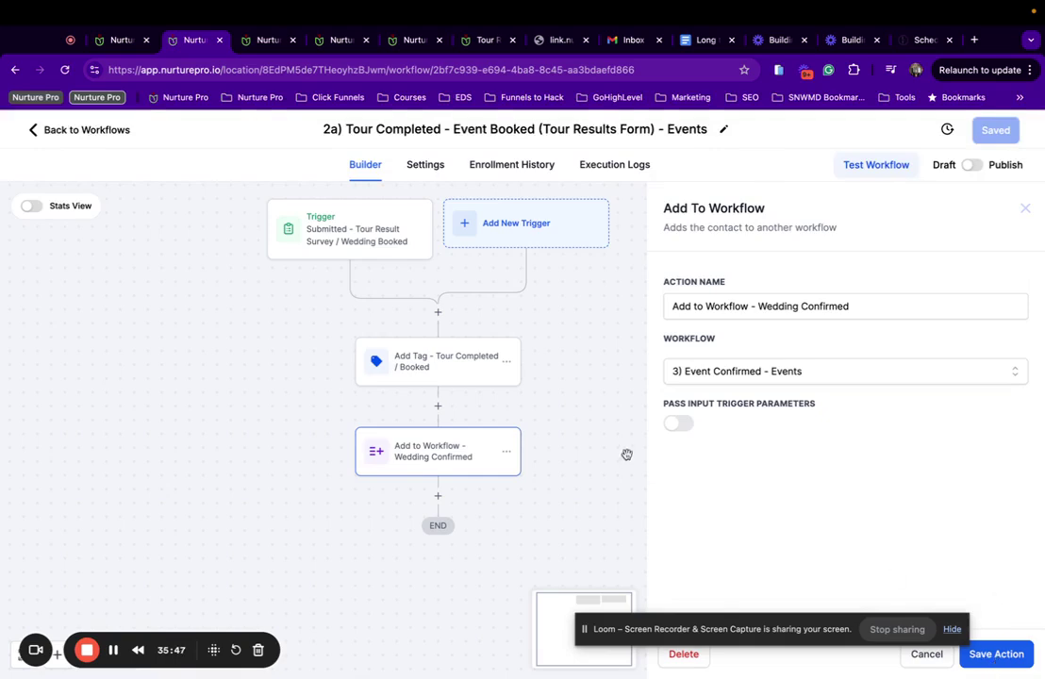
pyautogui.click(1002, 660)
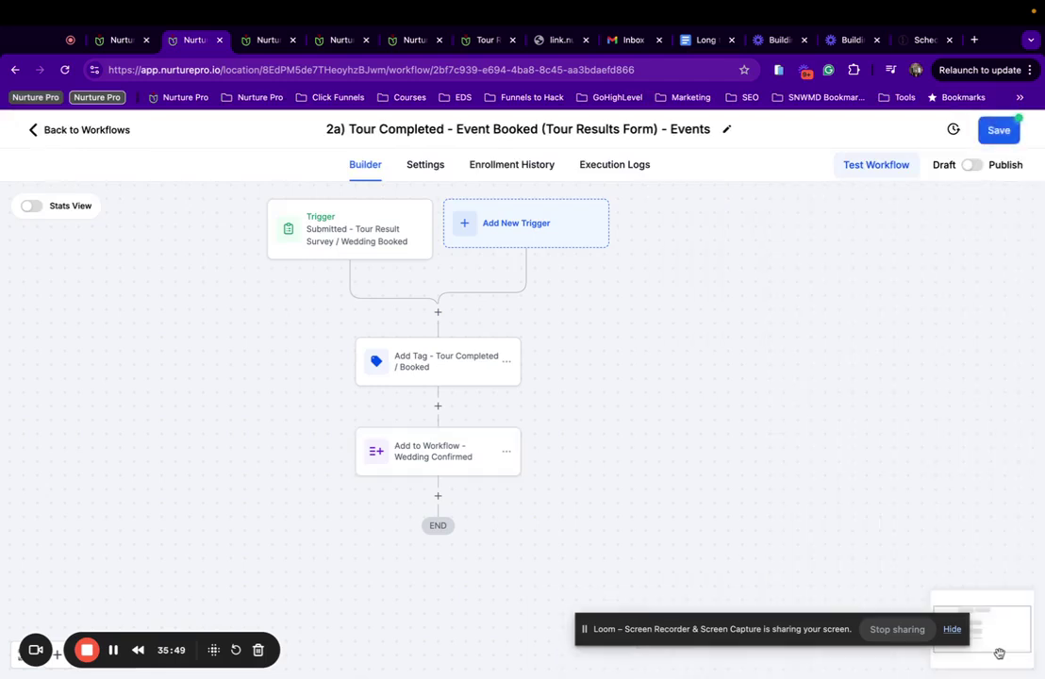
pyautogui.click(996, 132)
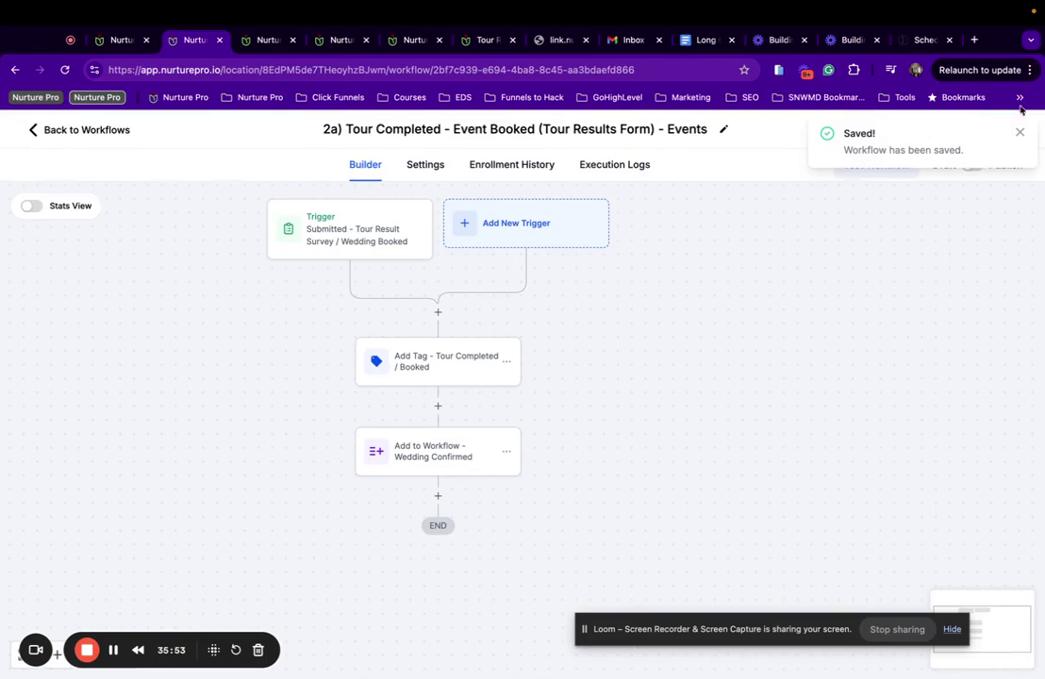
pyautogui.click(1020, 131)
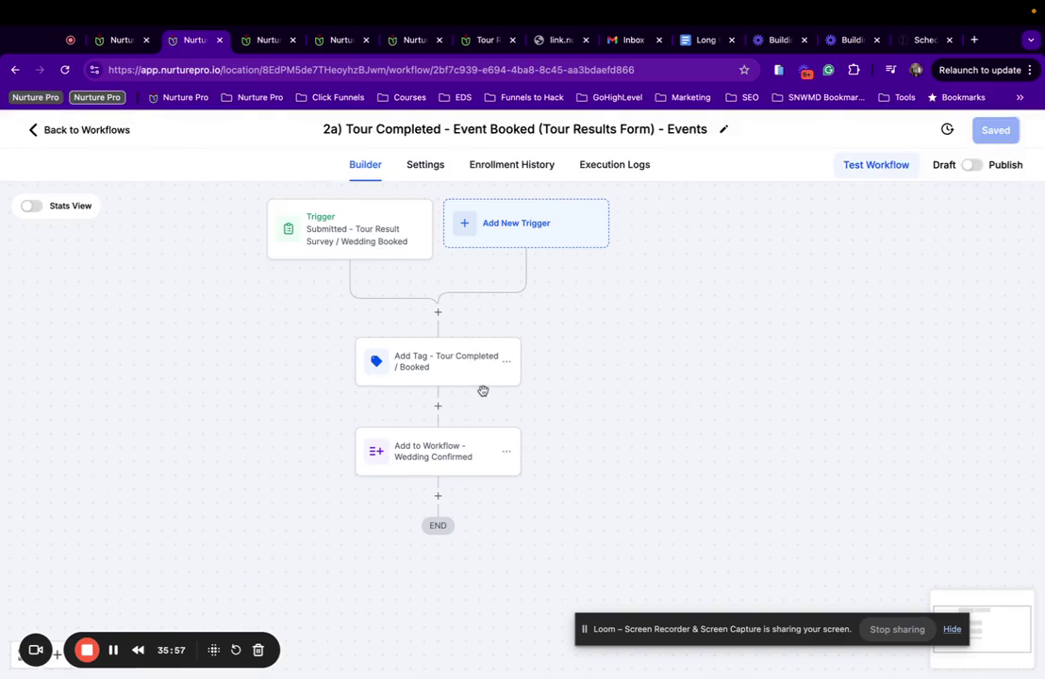
# Step: Check which workflow the "Add to Workflow - Wedding Confirmed" action points to, close its settings and return to the workflow list
pyautogui.click(427, 470)
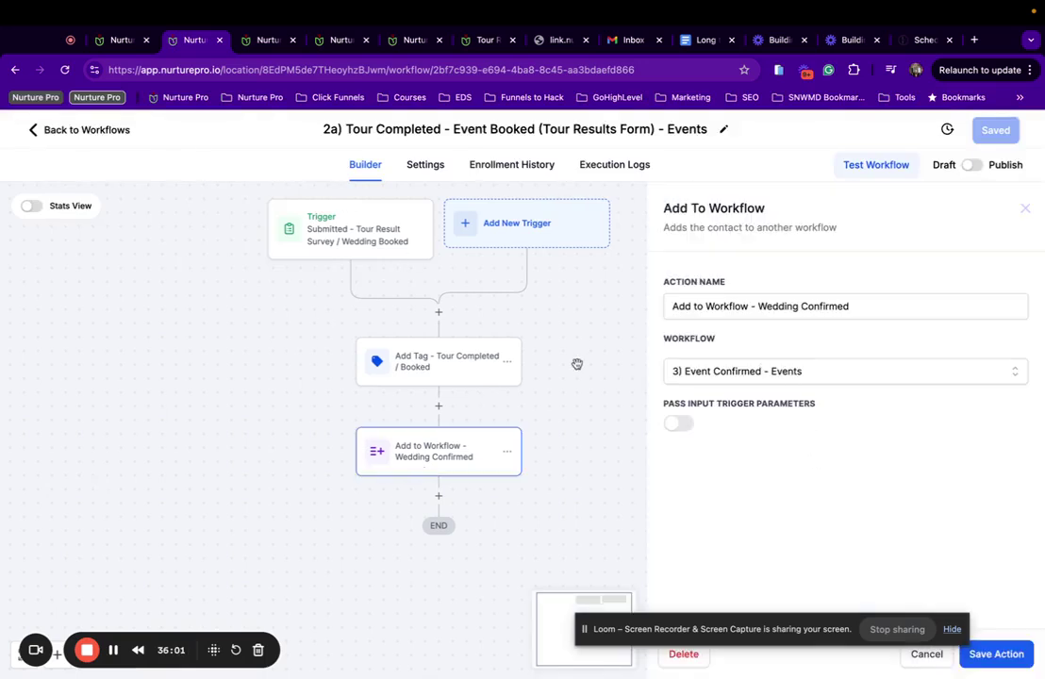
pyautogui.click(185, 277)
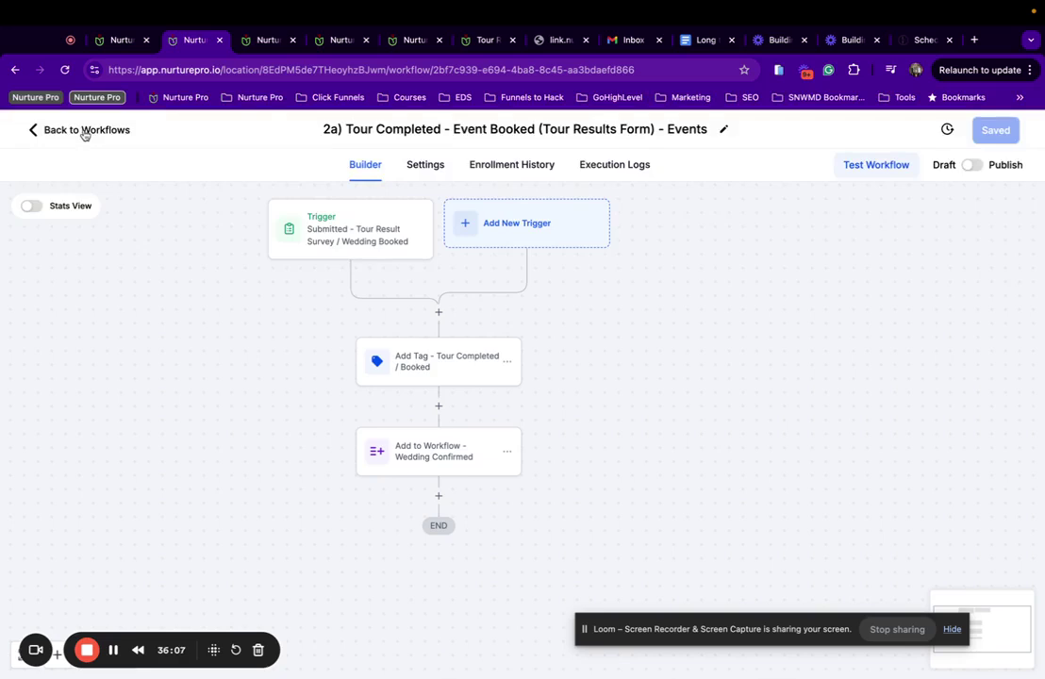
pyautogui.click(84, 132)
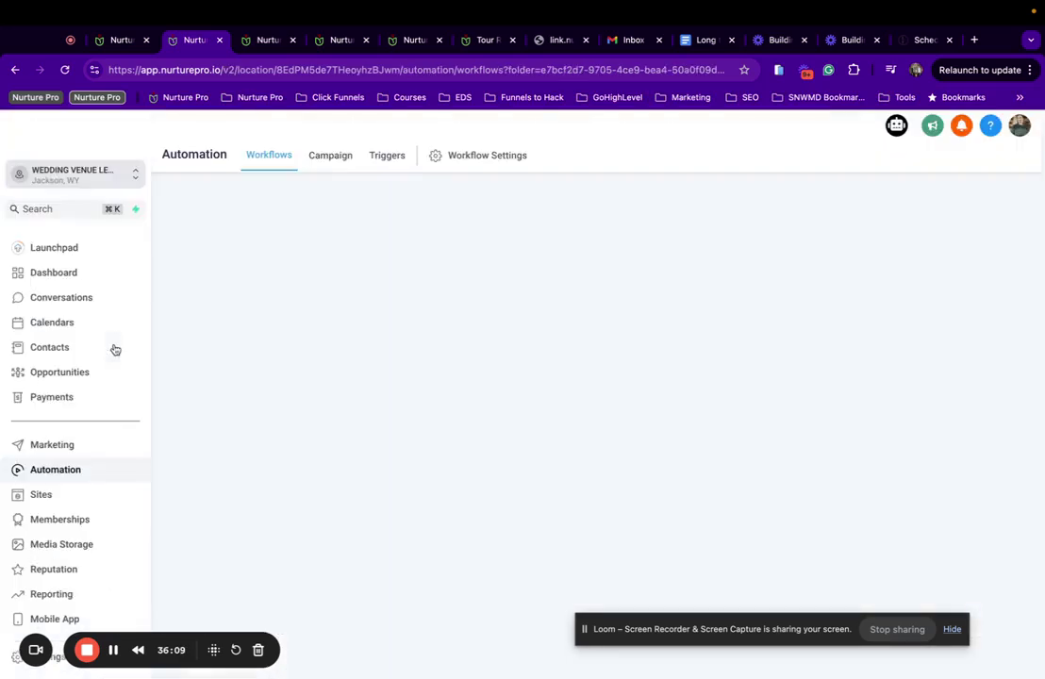
# Step: Switch to the surveys page, open the Tour Result Survey and examine the fields on its slides, especially the booking section of Slide 2
pyautogui.click(140, 39)
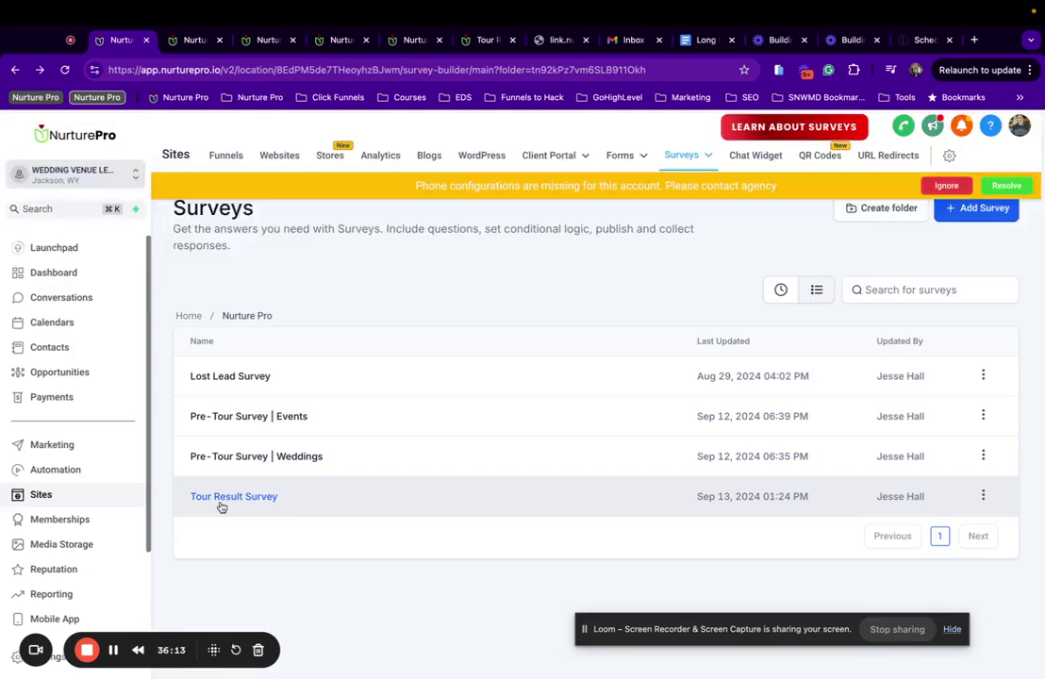
pyautogui.click(550, 424)
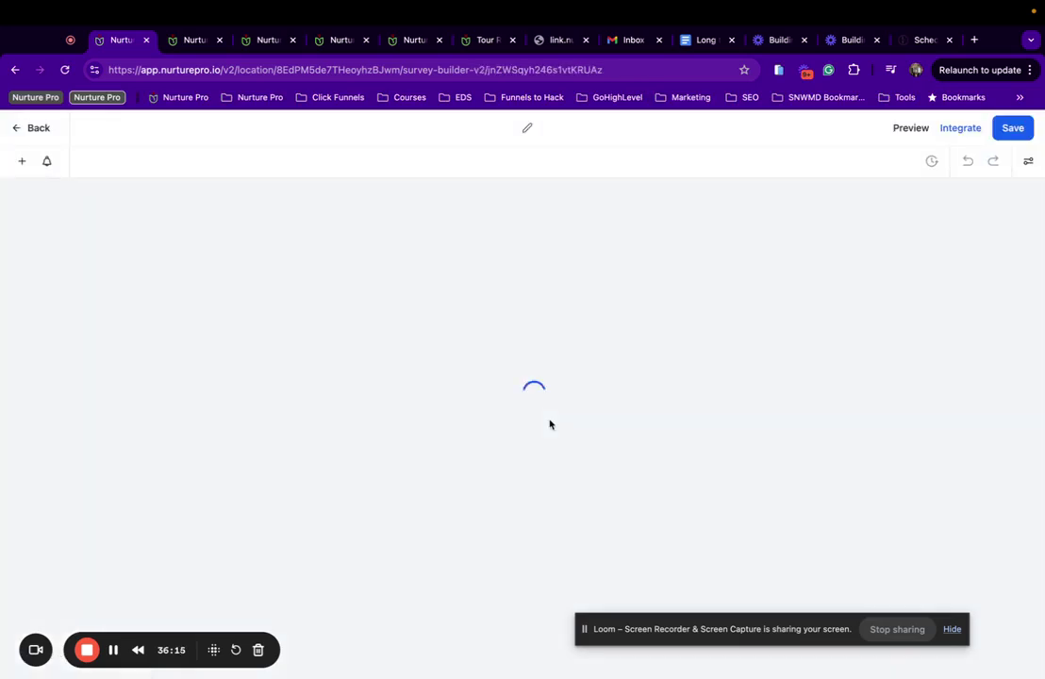
pyautogui.scroll(-10, 699, 366)
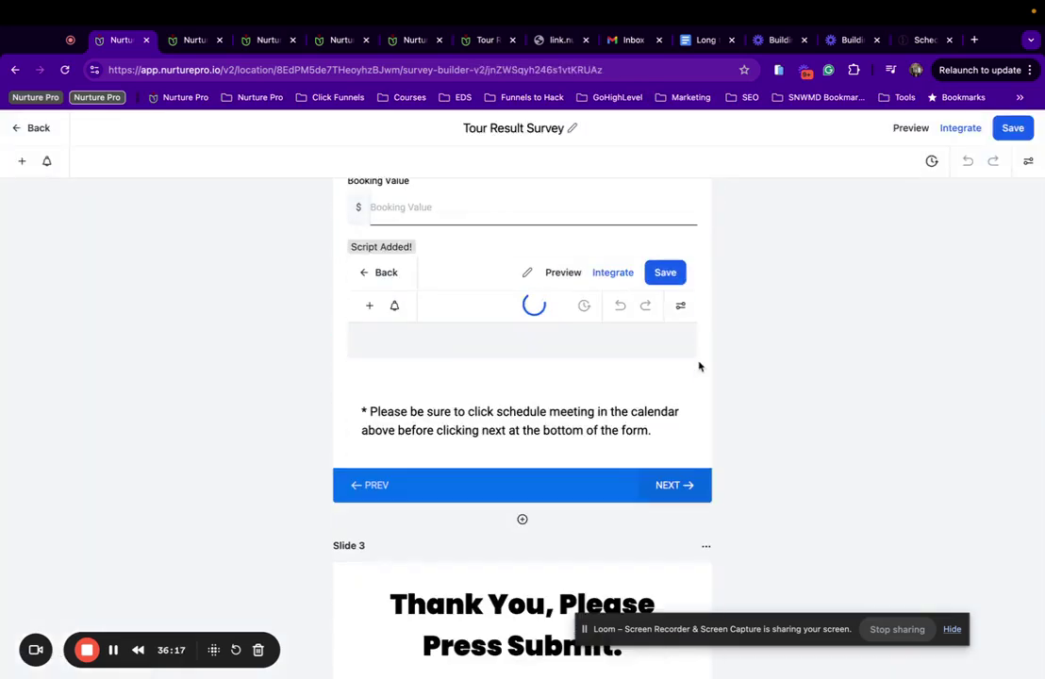
pyautogui.scroll(-3, 699, 366)
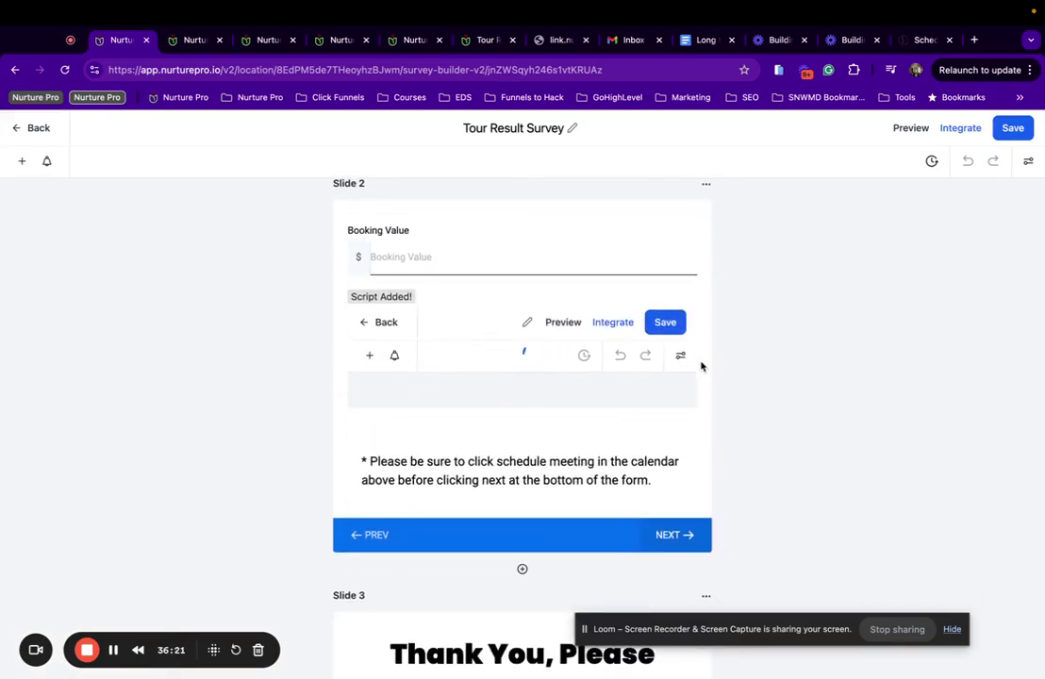
pyautogui.scroll(1, 571, 326)
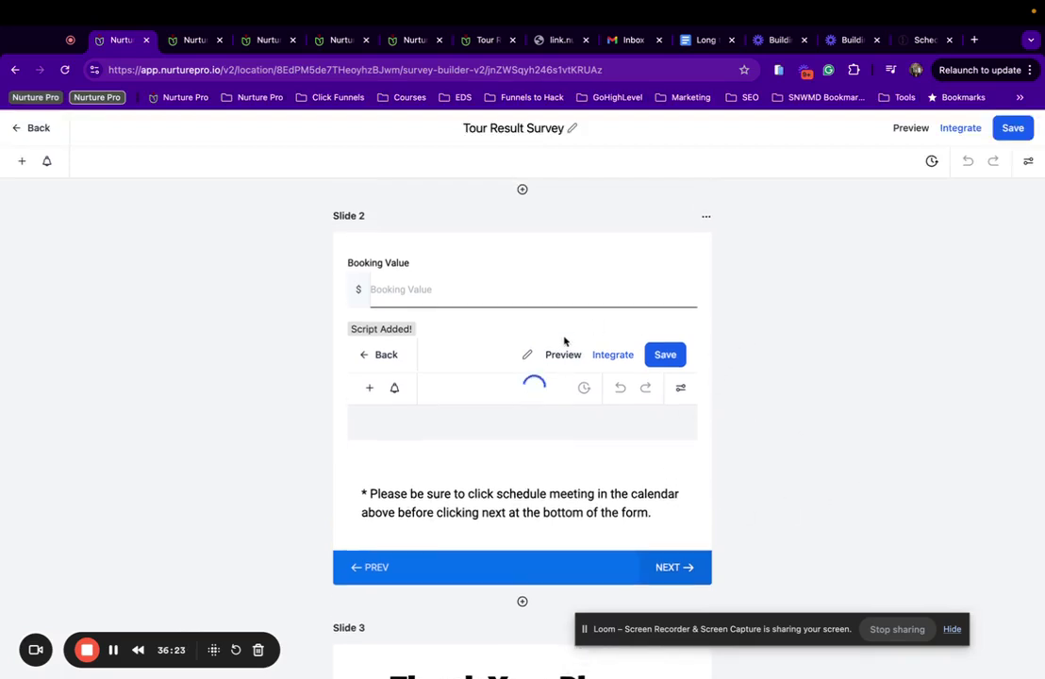
pyautogui.scroll(10, 564, 341)
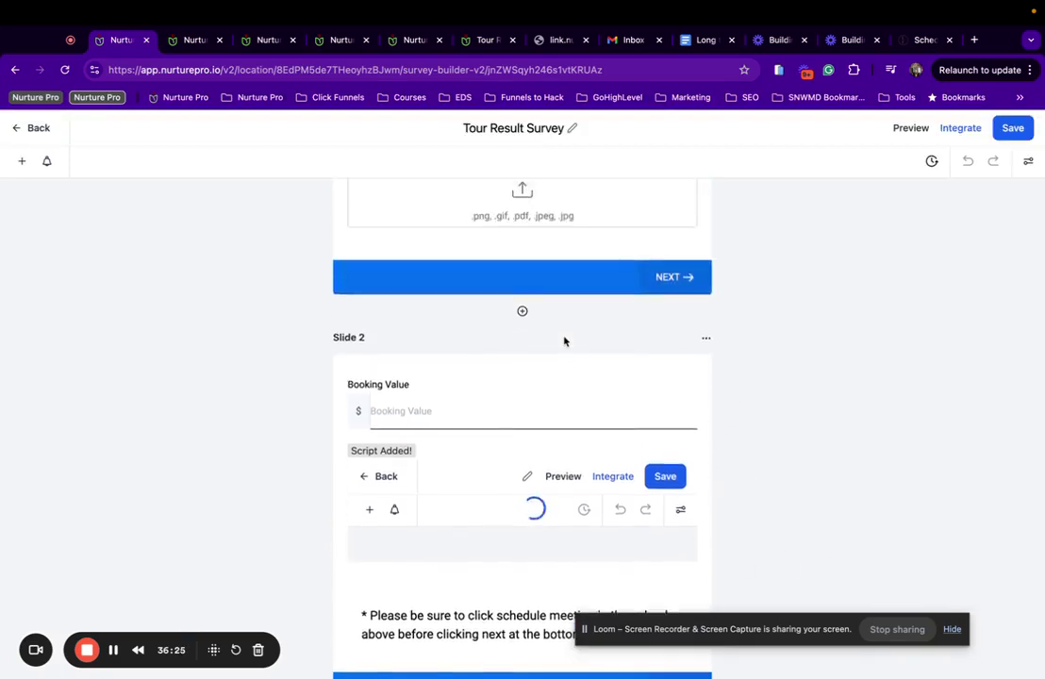
pyautogui.scroll(-10, 565, 341)
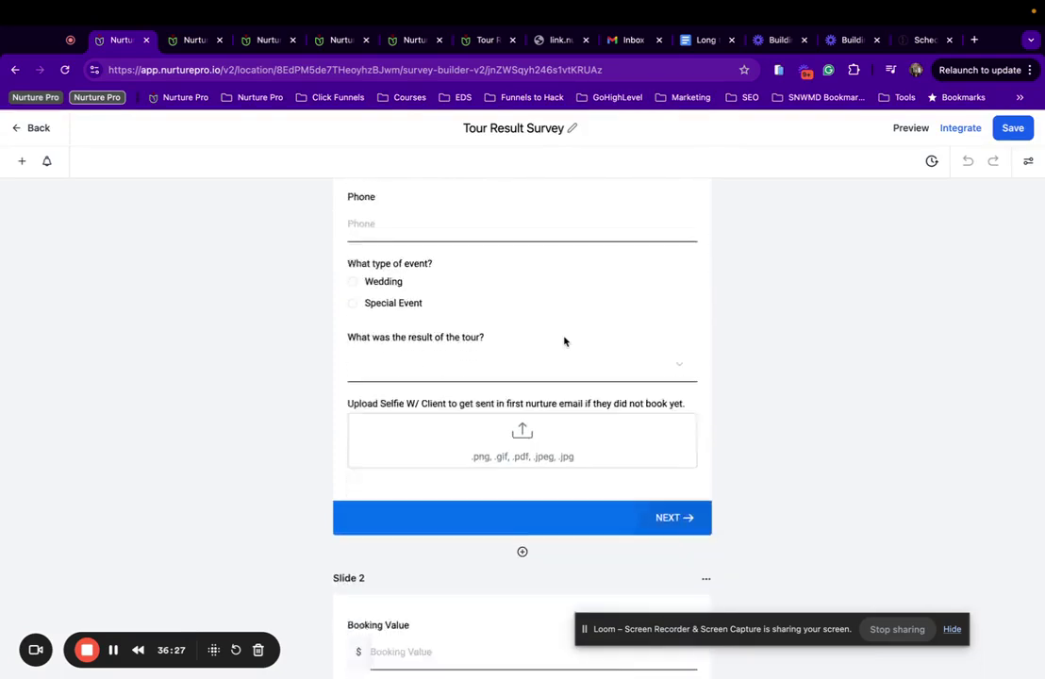
pyautogui.scroll(-3, 565, 342)
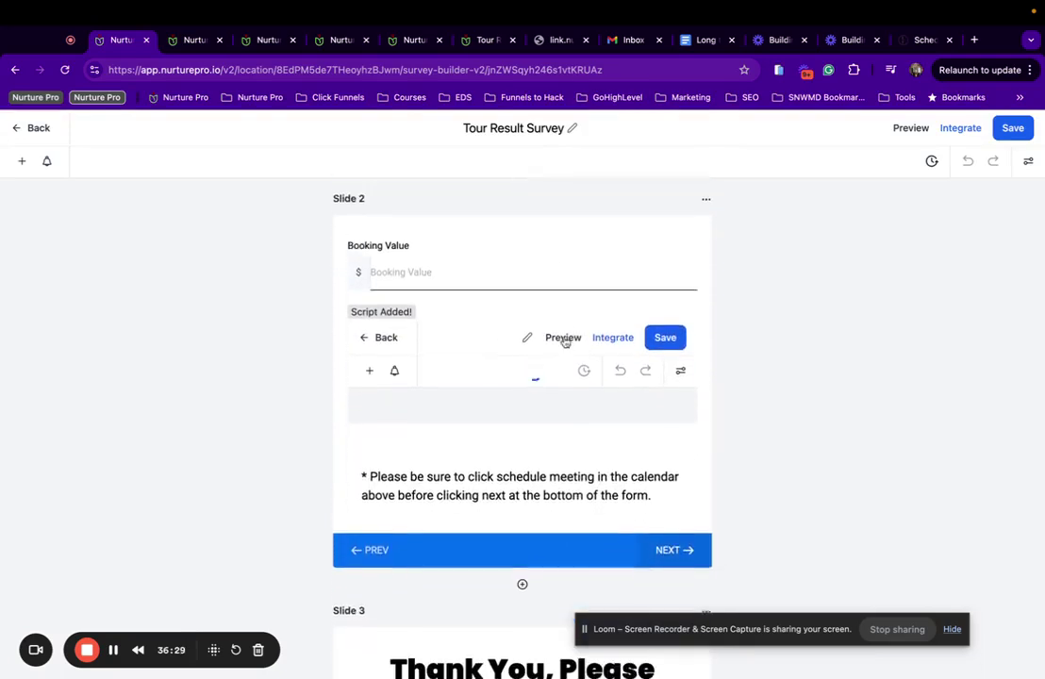
pyautogui.scroll(3, 564, 339)
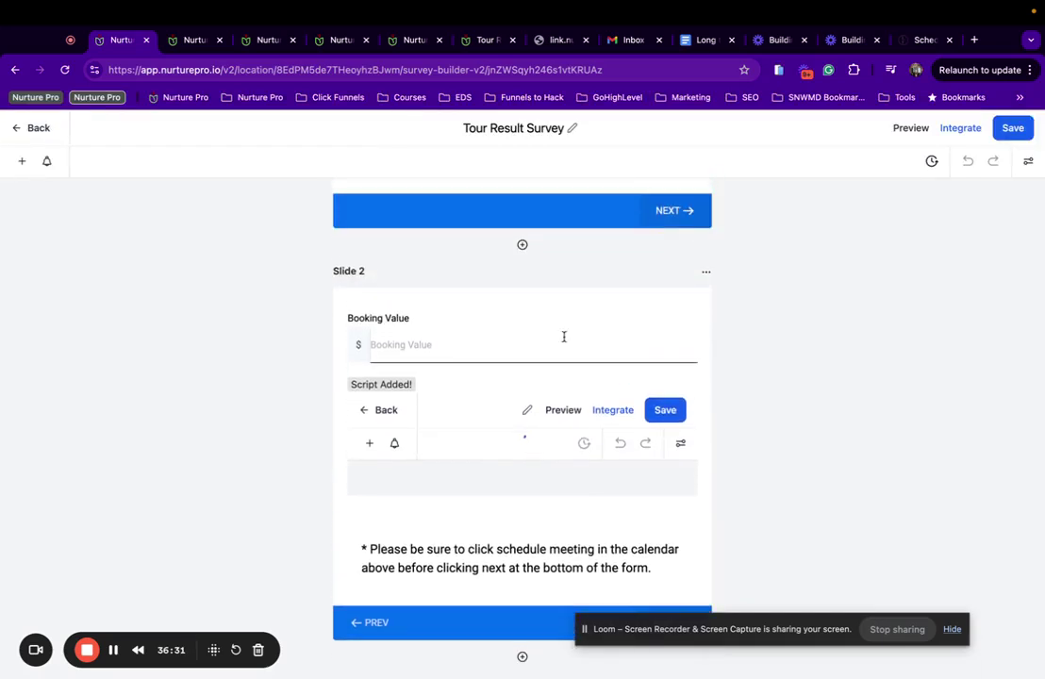
pyautogui.click(703, 274)
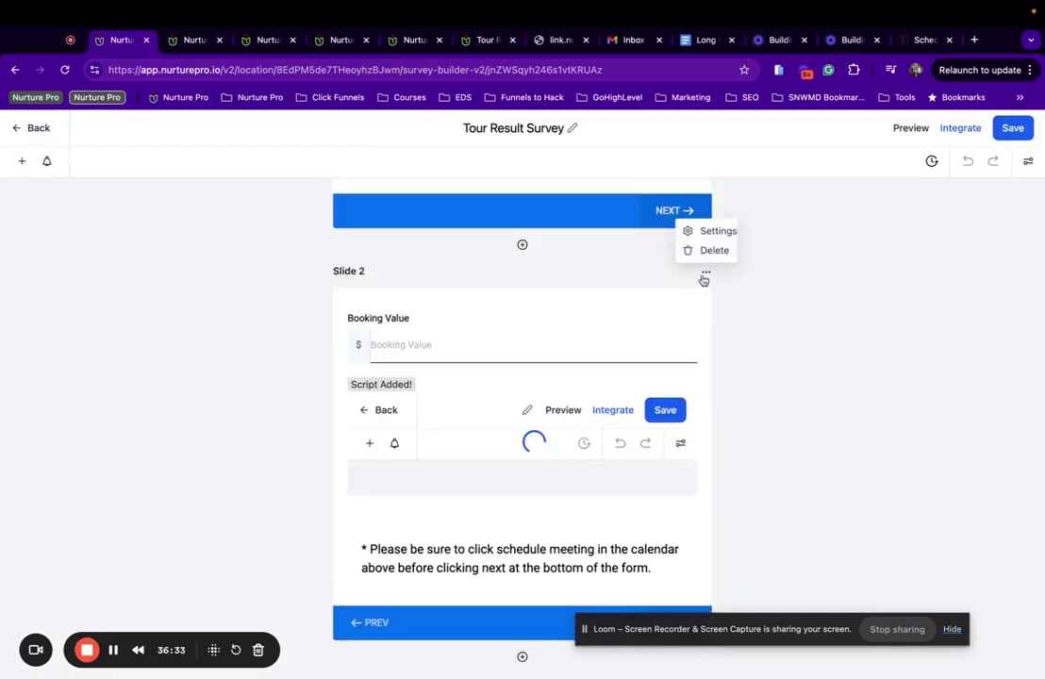
pyautogui.scroll(10, 703, 279)
pyautogui.scroll(-2, 702, 279)
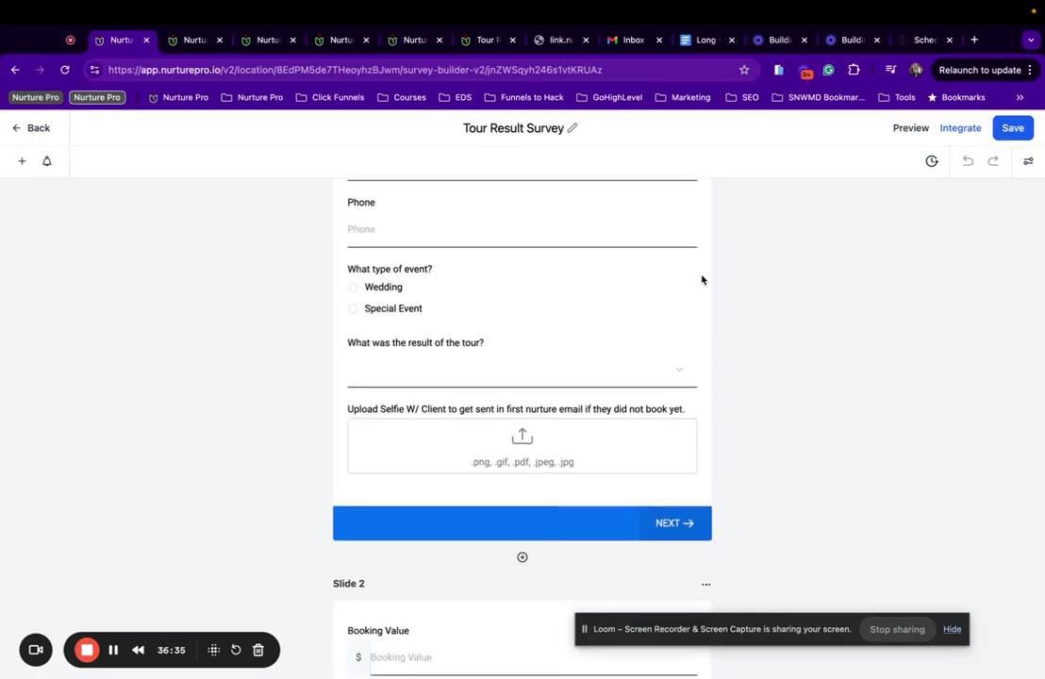
pyautogui.scroll(-3, 598, 523)
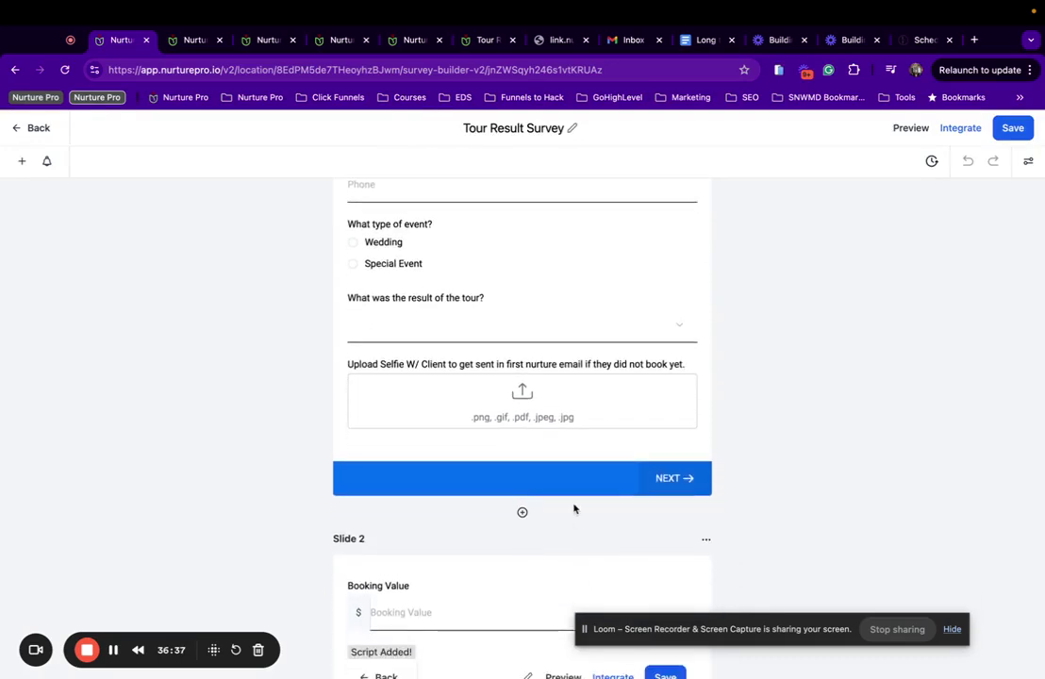
pyautogui.scroll(6, 574, 509)
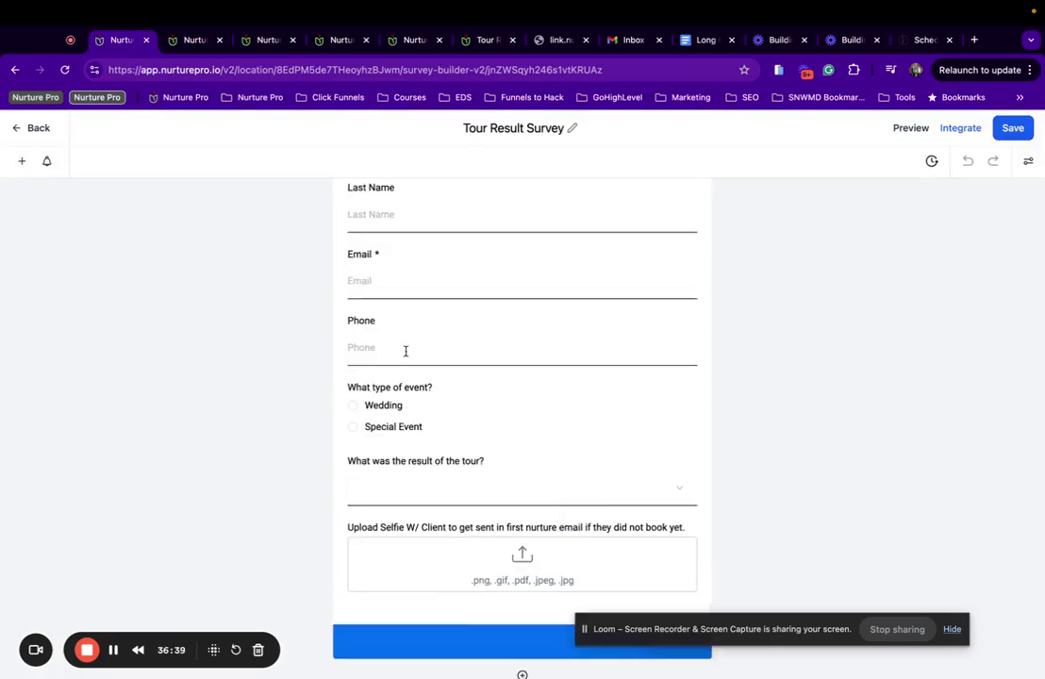
# Step: Examine the slide-jump logic set for each answer of the "What was the result of the tour?" field
pyautogui.click(392, 483)
pyautogui.click(968, 457)
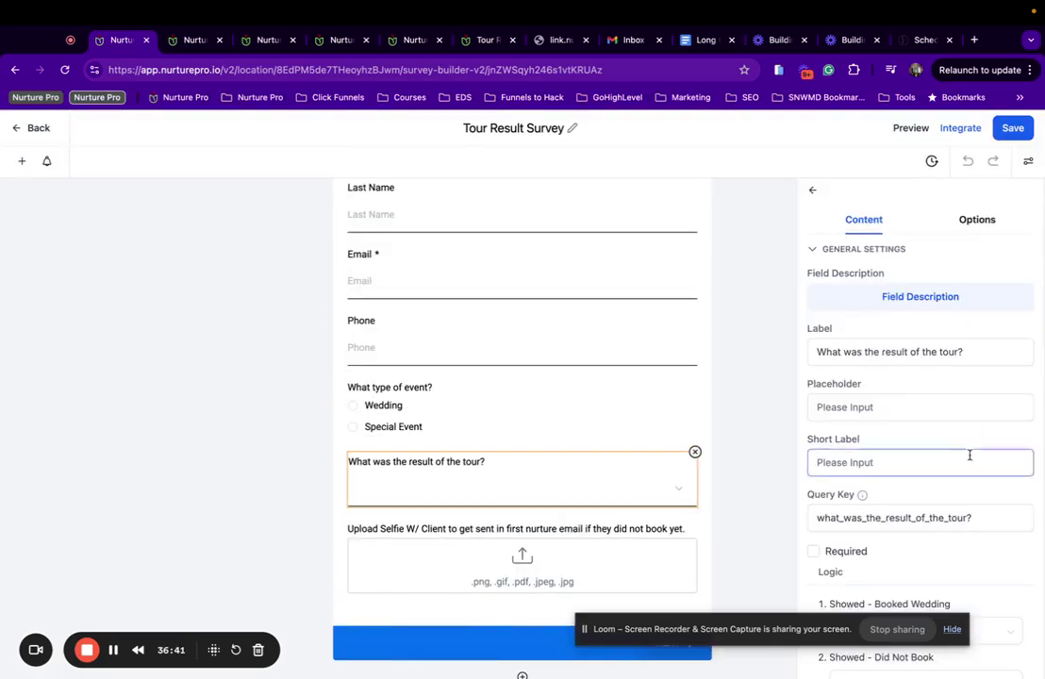
pyautogui.scroll(-3, 969, 463)
pyautogui.moveTo(803, 618); pyautogui.dragTo(541, 609)
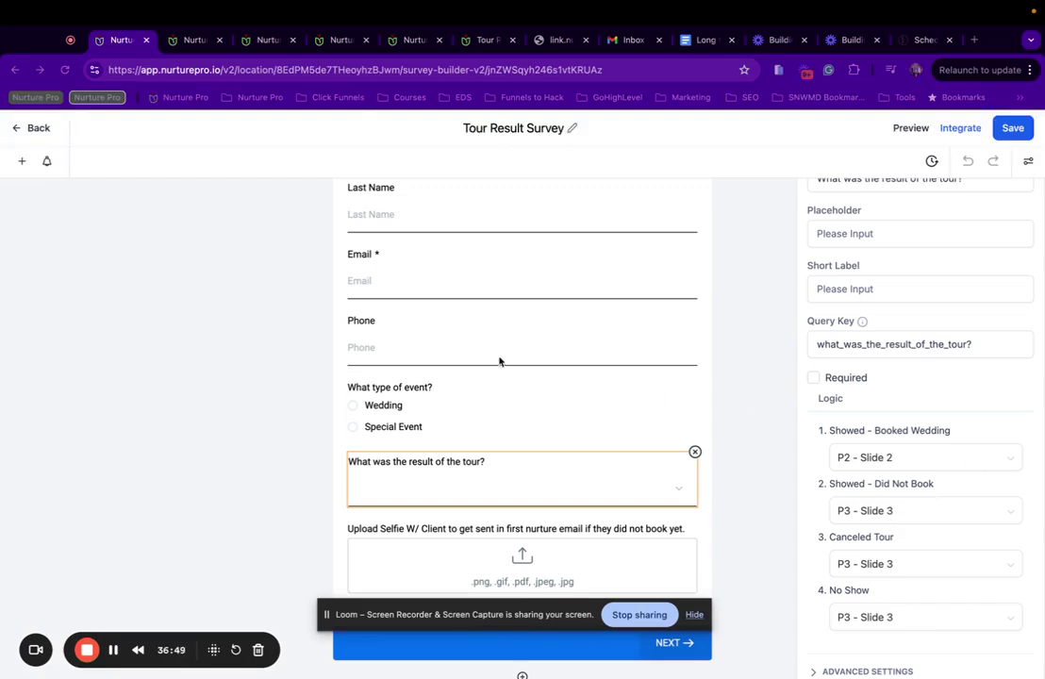
# Step: Examine the logic options of the "What type of event?" field and the embedded calendar on Slide 2, and leave the survey editor
pyautogui.click(400, 431)
pyautogui.click(400, 431)
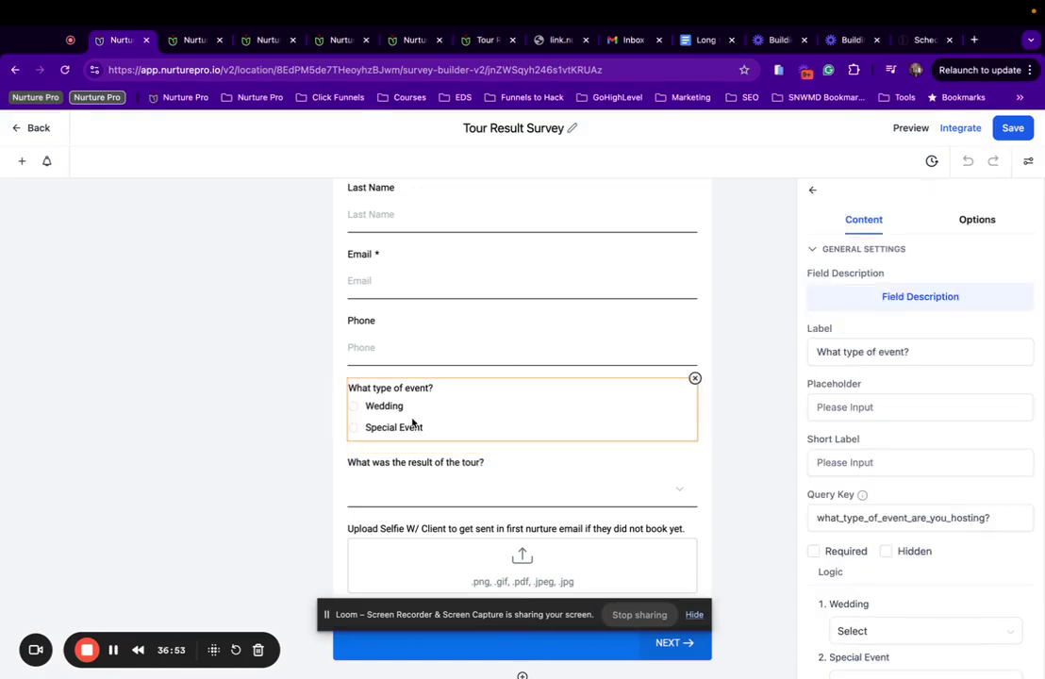
pyautogui.scroll(-1, 909, 502)
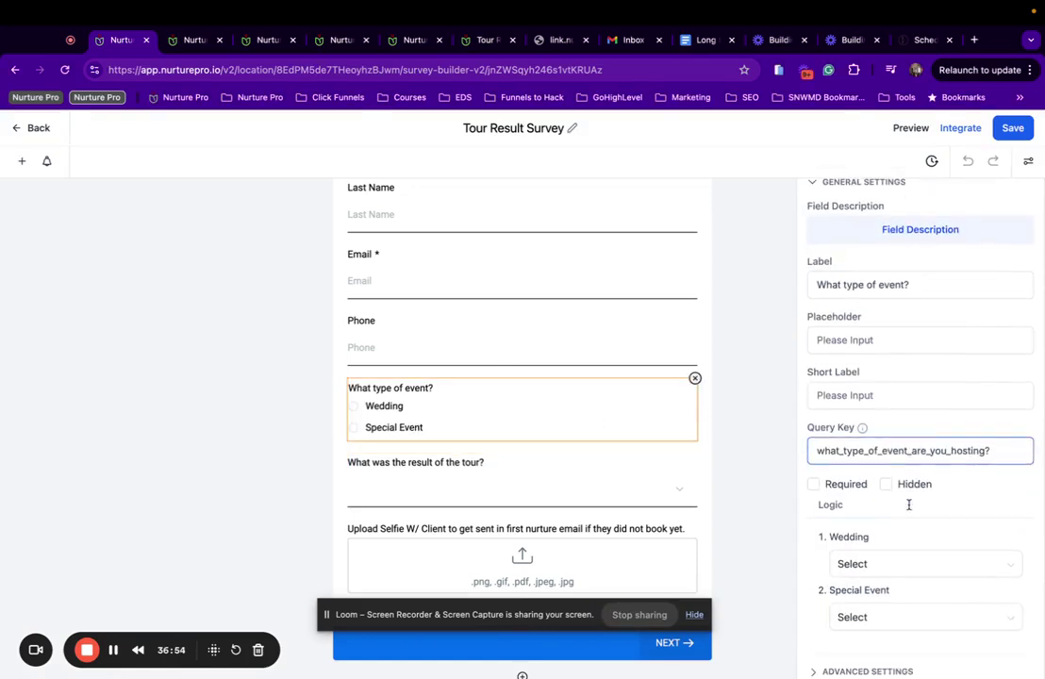
pyautogui.click(896, 572)
pyautogui.click(896, 571)
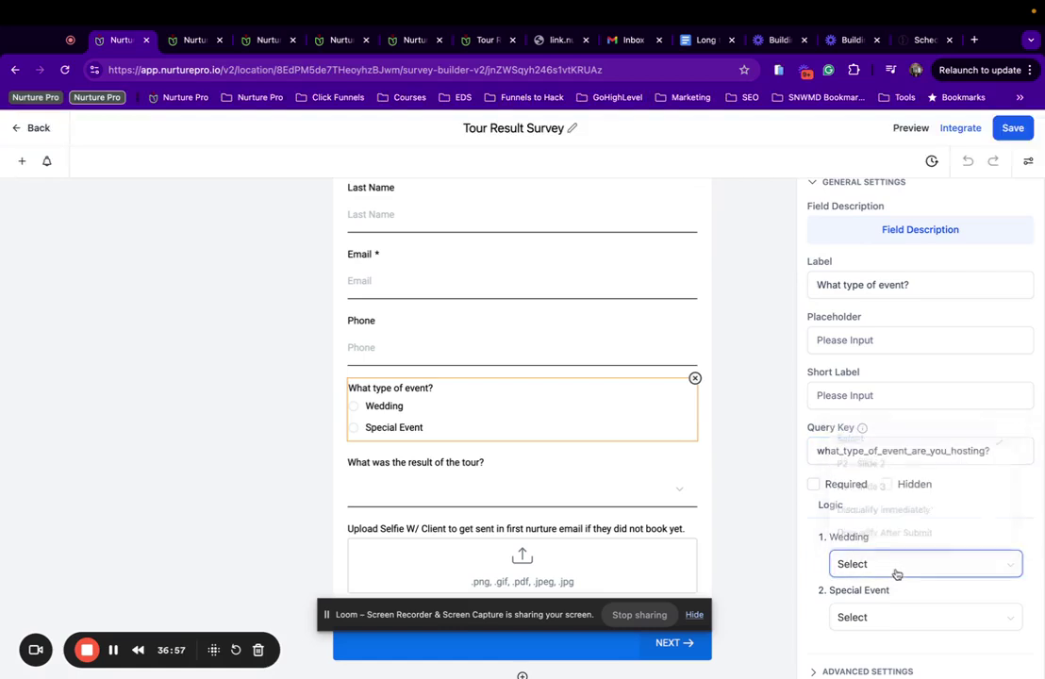
pyautogui.scroll(-4, 648, 418)
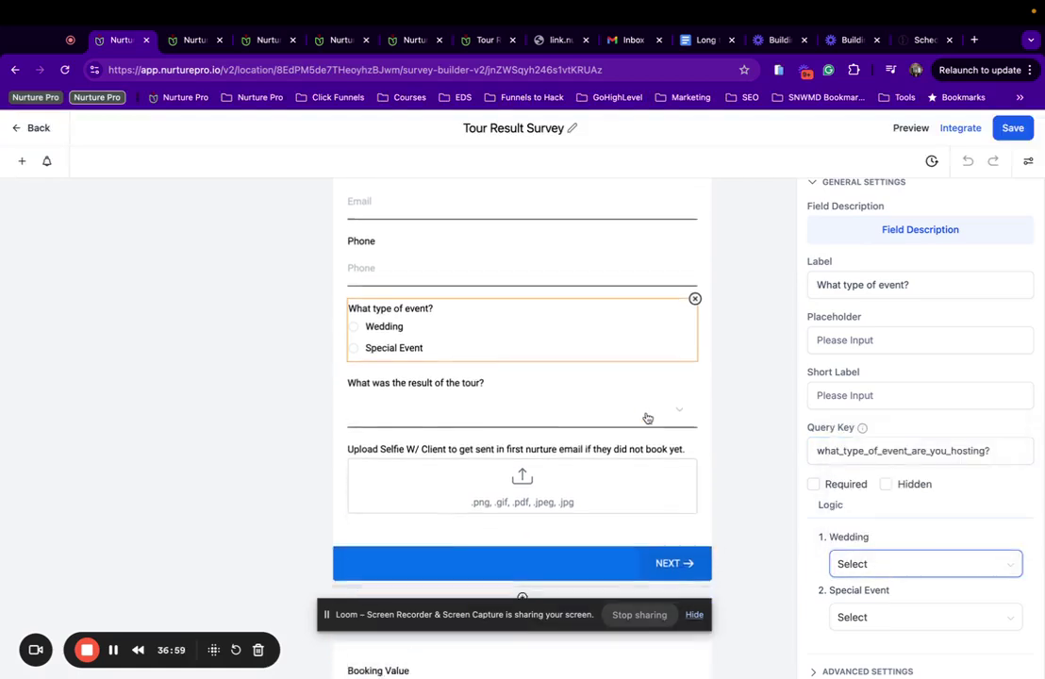
pyautogui.scroll(-8, 647, 418)
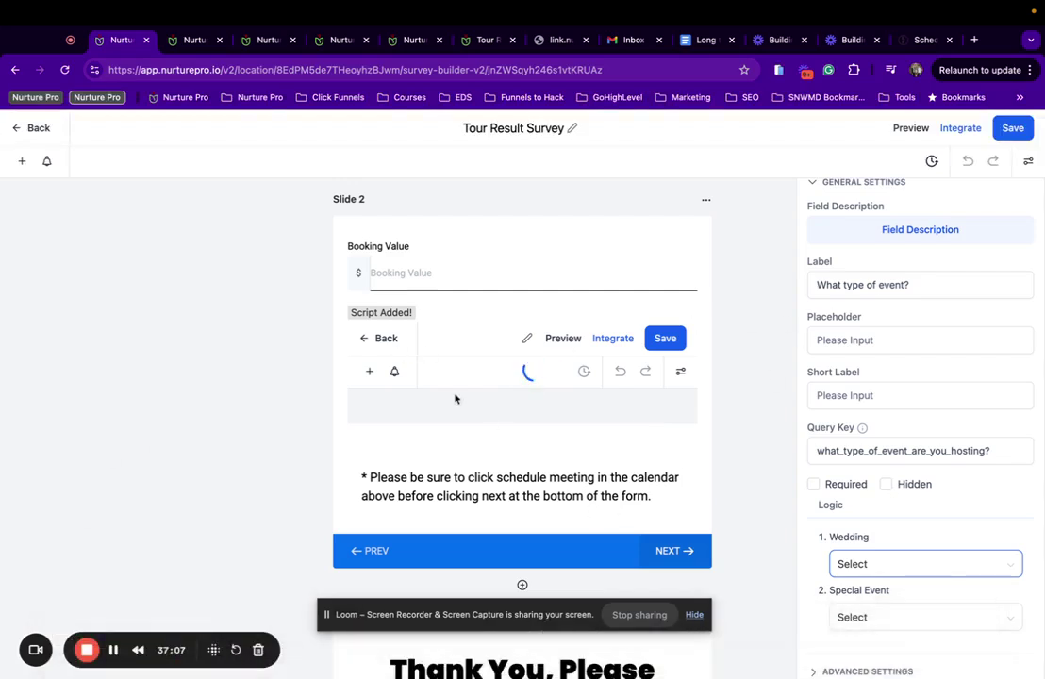
pyautogui.scroll(-1, 455, 399)
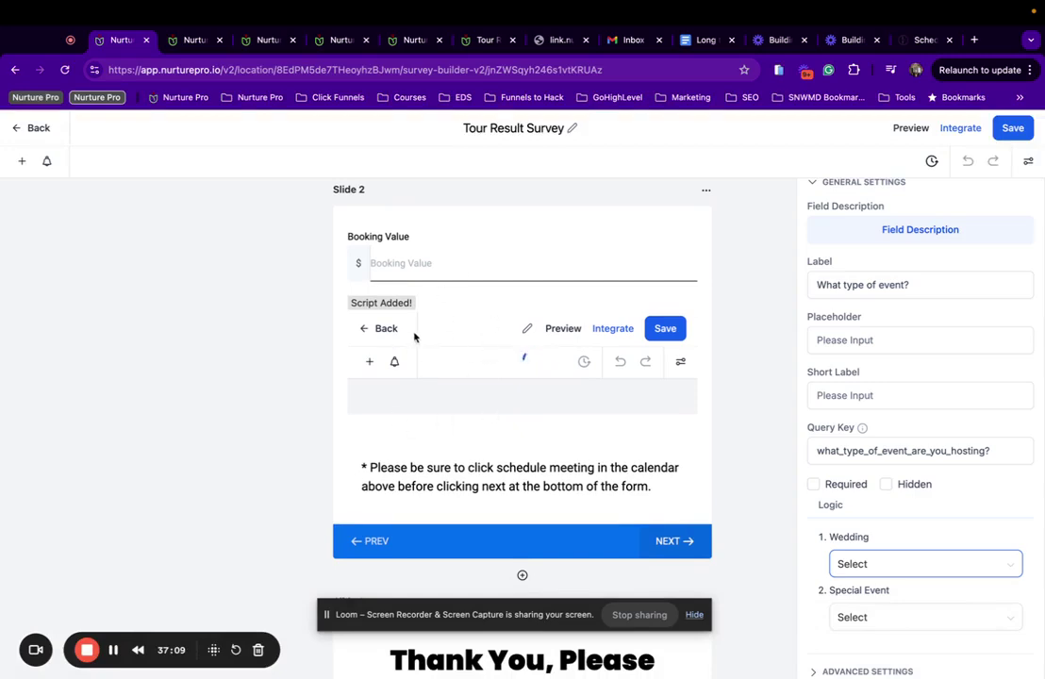
pyautogui.click(384, 328)
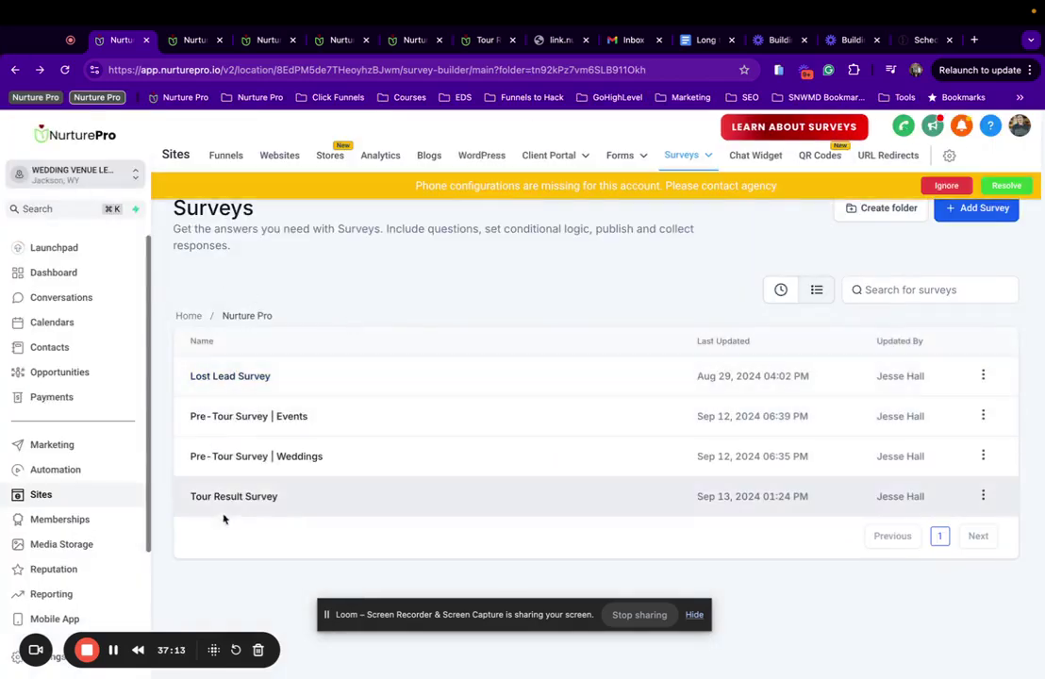
# Step: Reopen the Tour Result Survey and add an Html element on Slide 2 between the embedded script and the schedule-meeting note
pyautogui.click(223, 496)
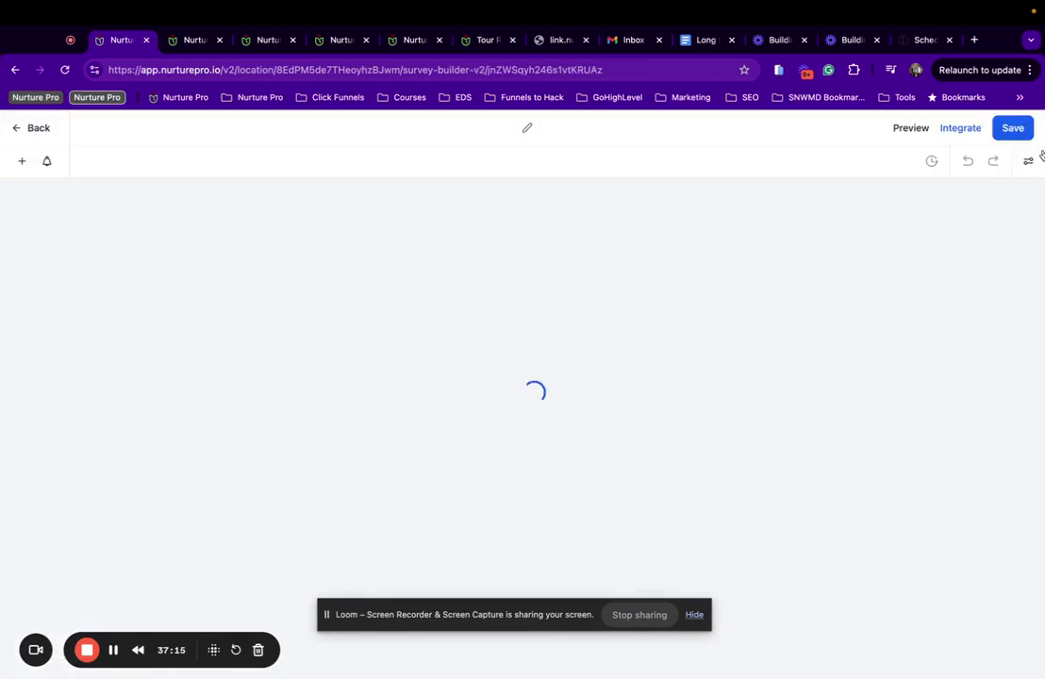
pyautogui.scroll(-10, 457, 481)
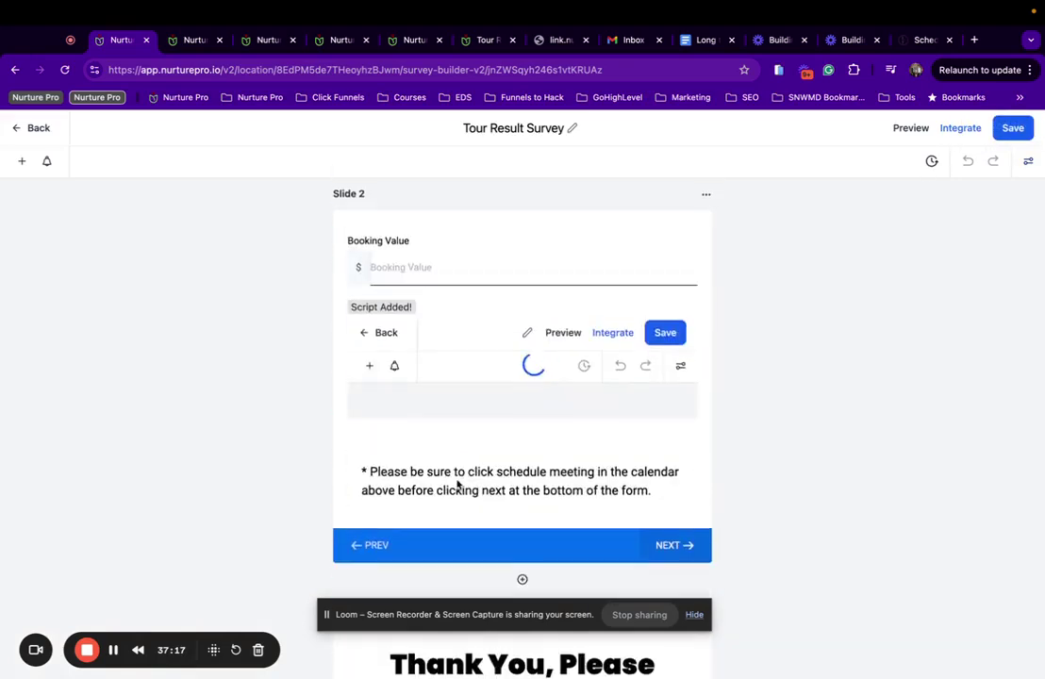
pyautogui.scroll(-1, 458, 484)
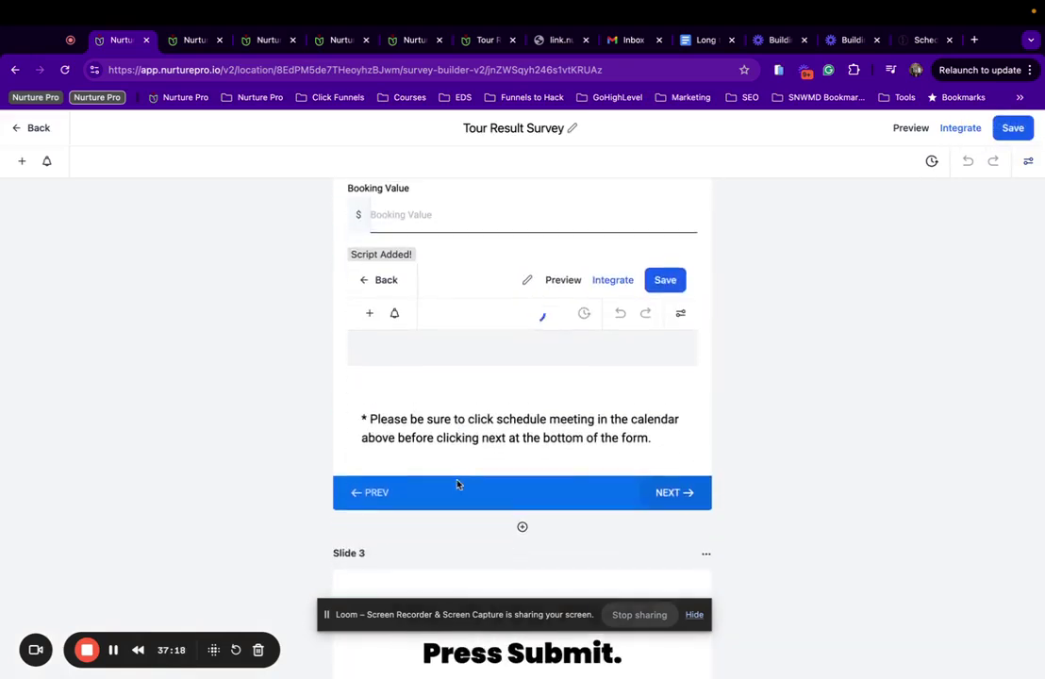
pyautogui.click(532, 398)
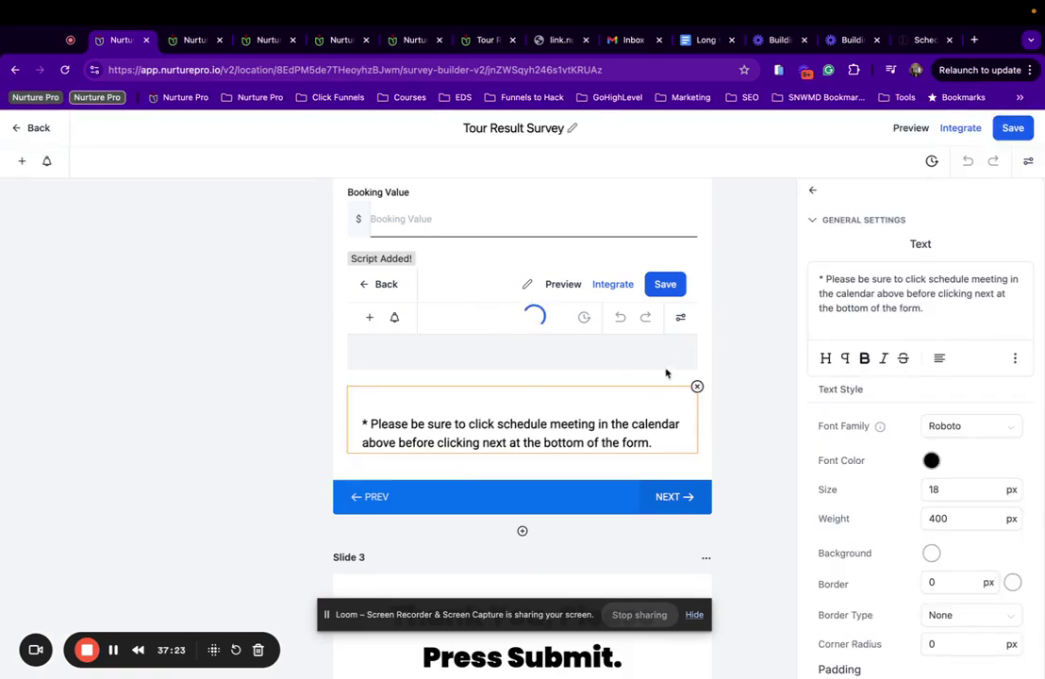
pyautogui.click(22, 161)
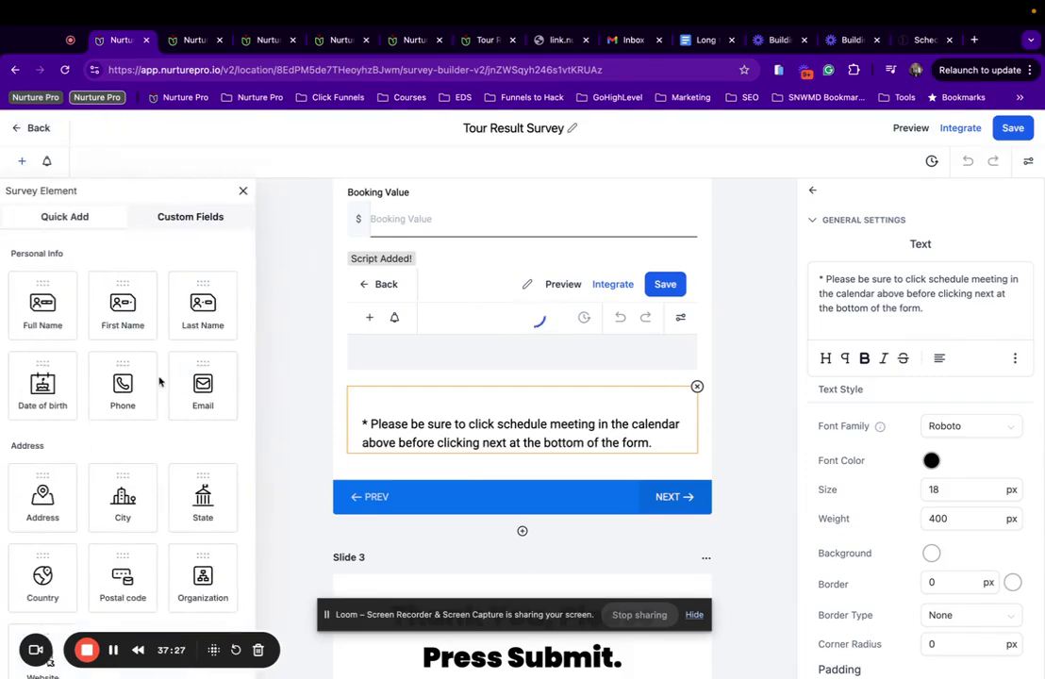
pyautogui.scroll(-5, 158, 530)
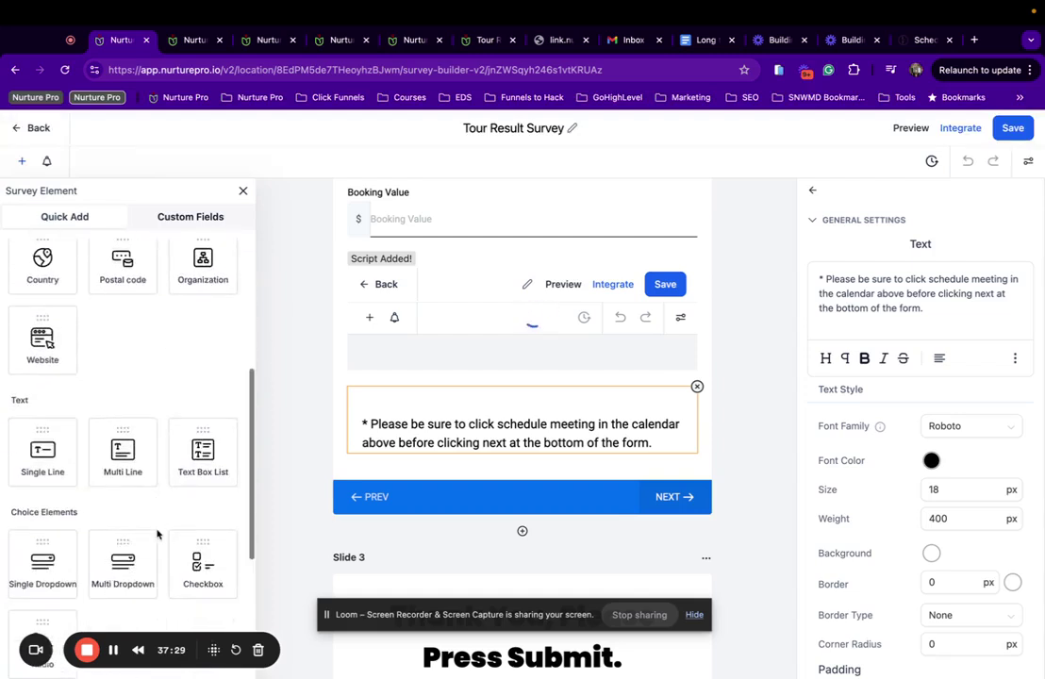
pyautogui.scroll(-4, 158, 534)
pyautogui.moveTo(123, 371); pyautogui.dragTo(496, 391)
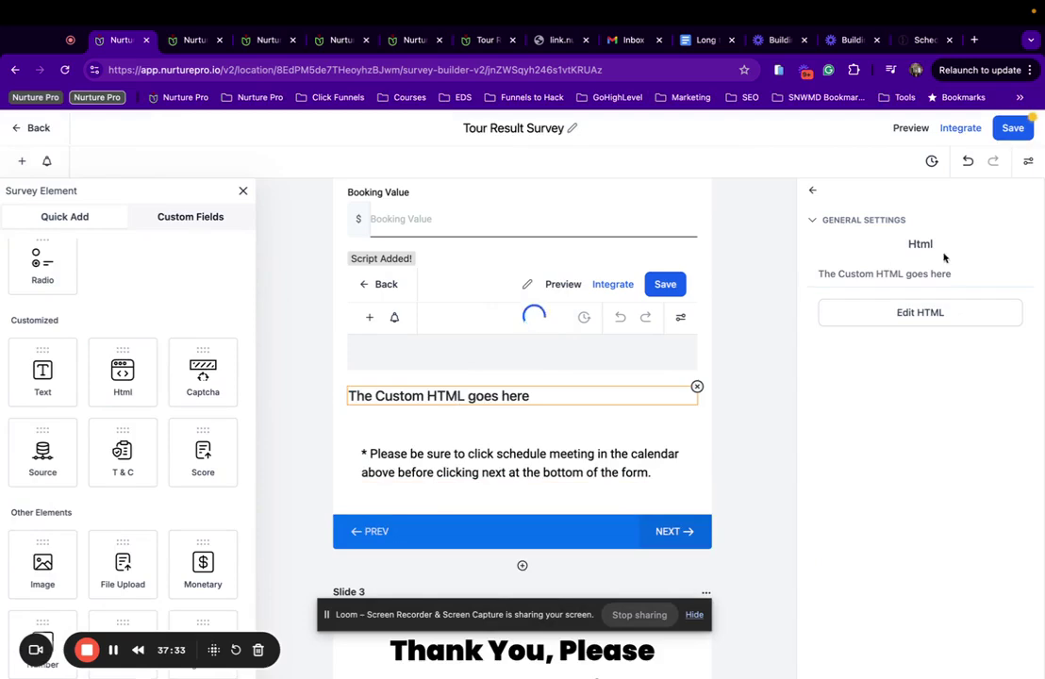
pyautogui.click(243, 192)
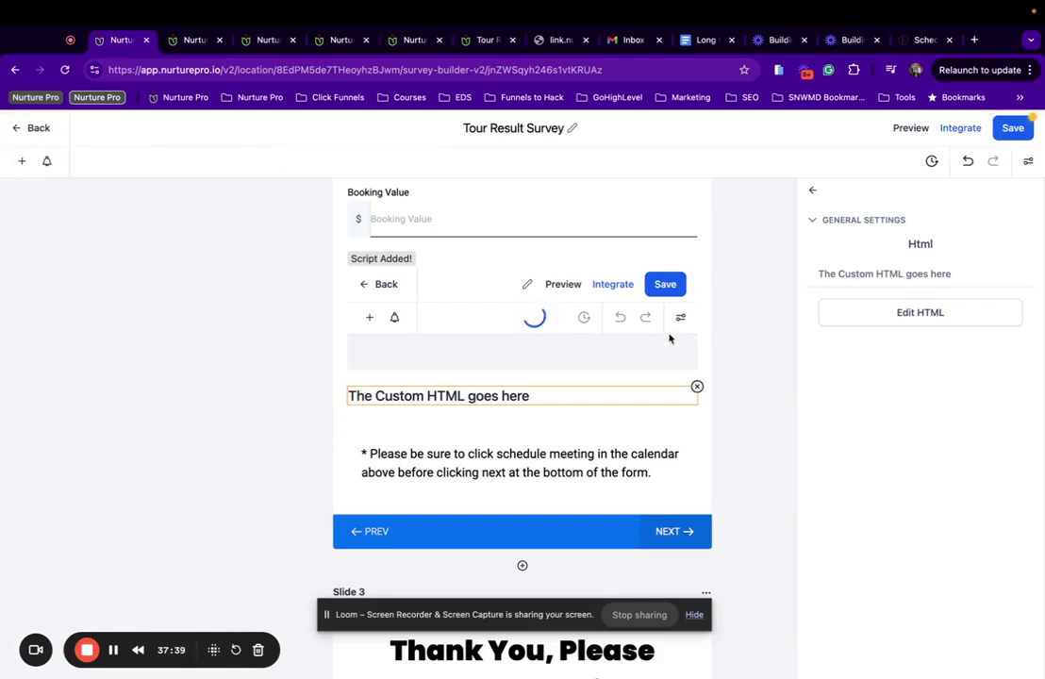
# Step: Fill the new Html element with a borderless, scrolling iframe sourced from {{ custom_values.event_booking_calendar }}, height 1000px and width 100%%, and save the code
pyautogui.click(875, 321)
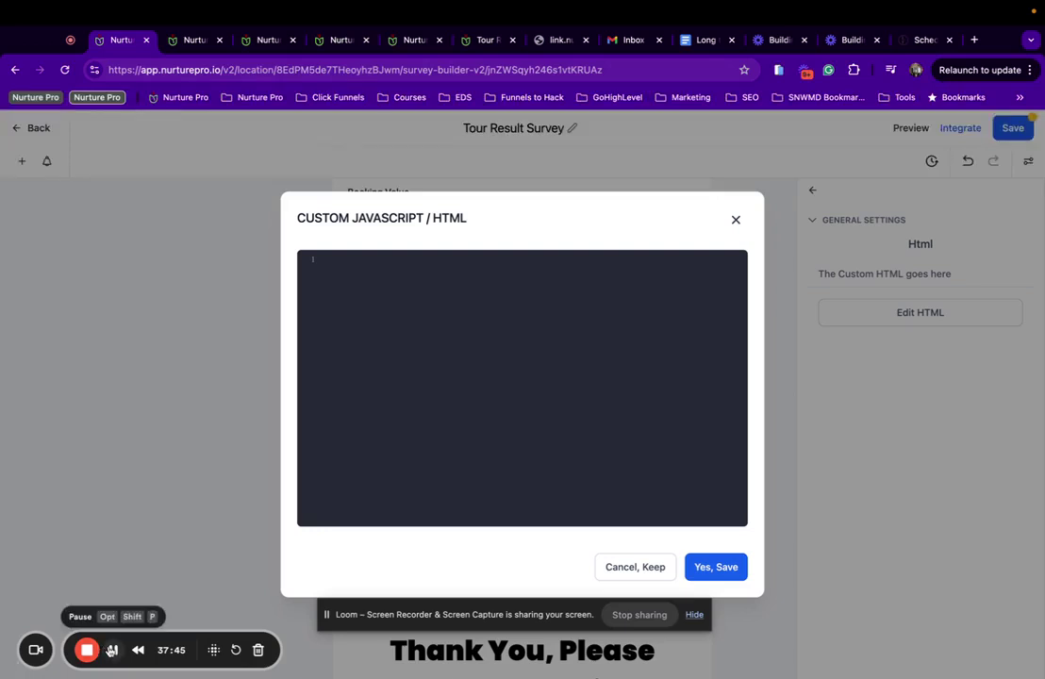
pyautogui.write('<iframe src="{{ custom_values.event_booking_calendar }}" style="border:0px #ffffff none;" name="myiFrame" scrolling="yes" frameborder="0" marginheight="0px" marginwidth="0px" height="1000px" width="100%%" allowfullscreen></iframe>')
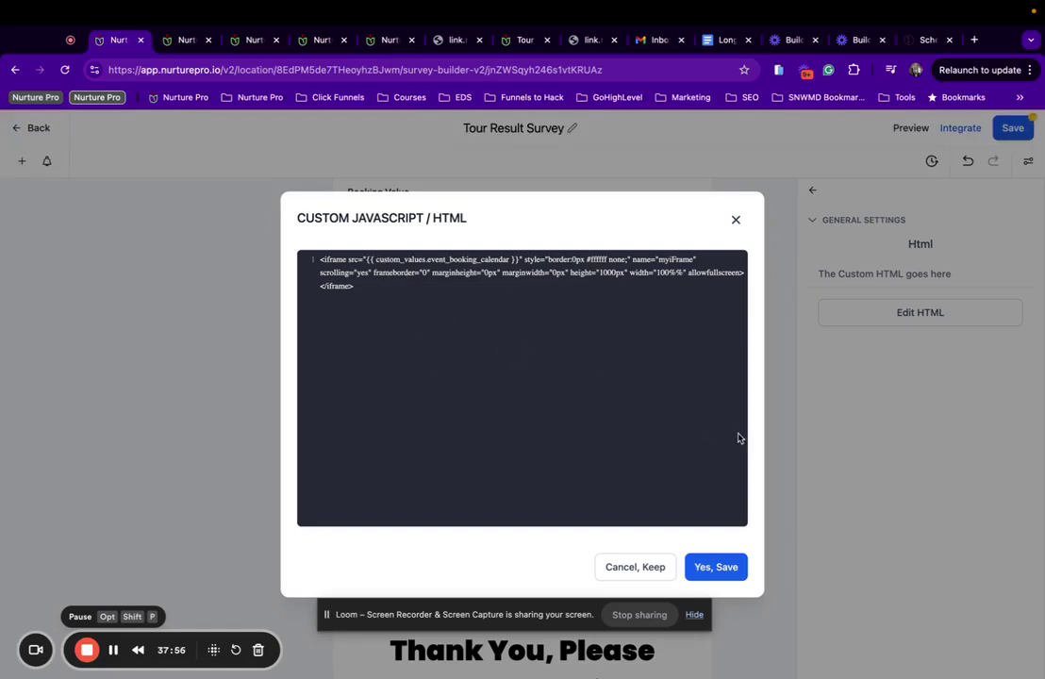
pyautogui.click(717, 567)
pyautogui.scroll(-1, 458, 467)
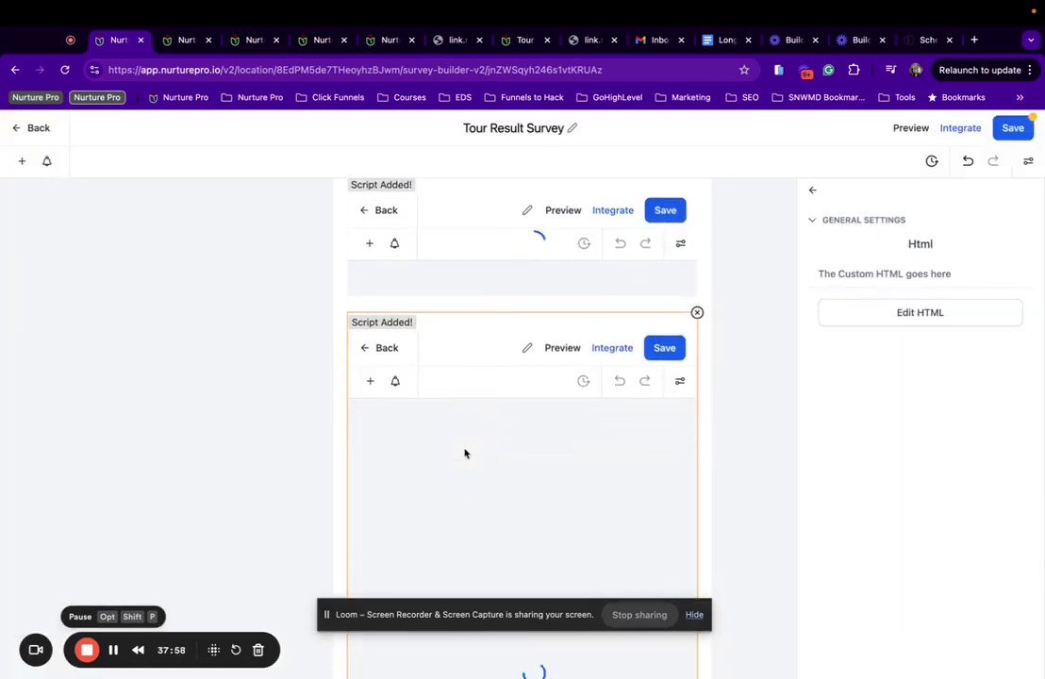
pyautogui.scroll(-3, 525, 338)
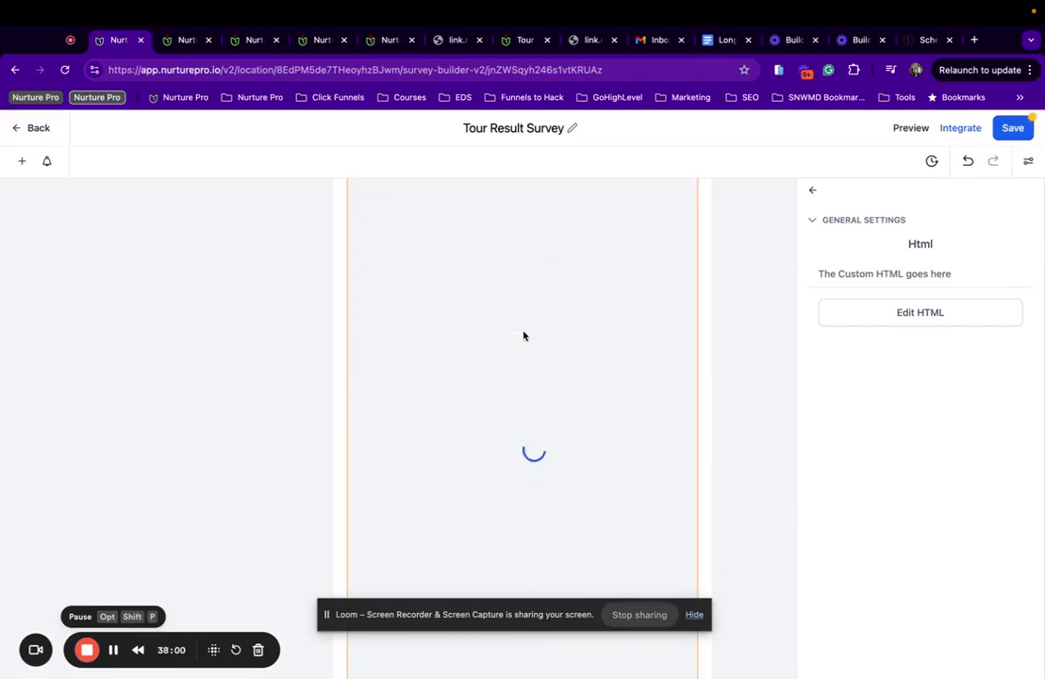
# Step: Switch to the custom values settings and look through the whole list for the event booking calendar value
pyautogui.click(391, 43)
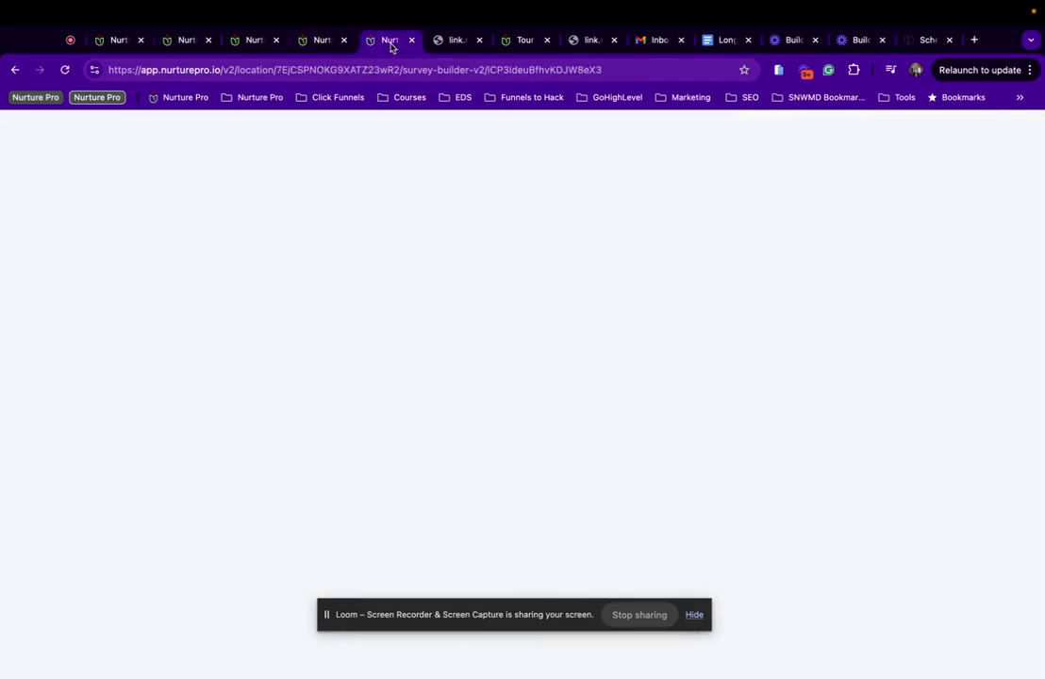
pyautogui.click(318, 42)
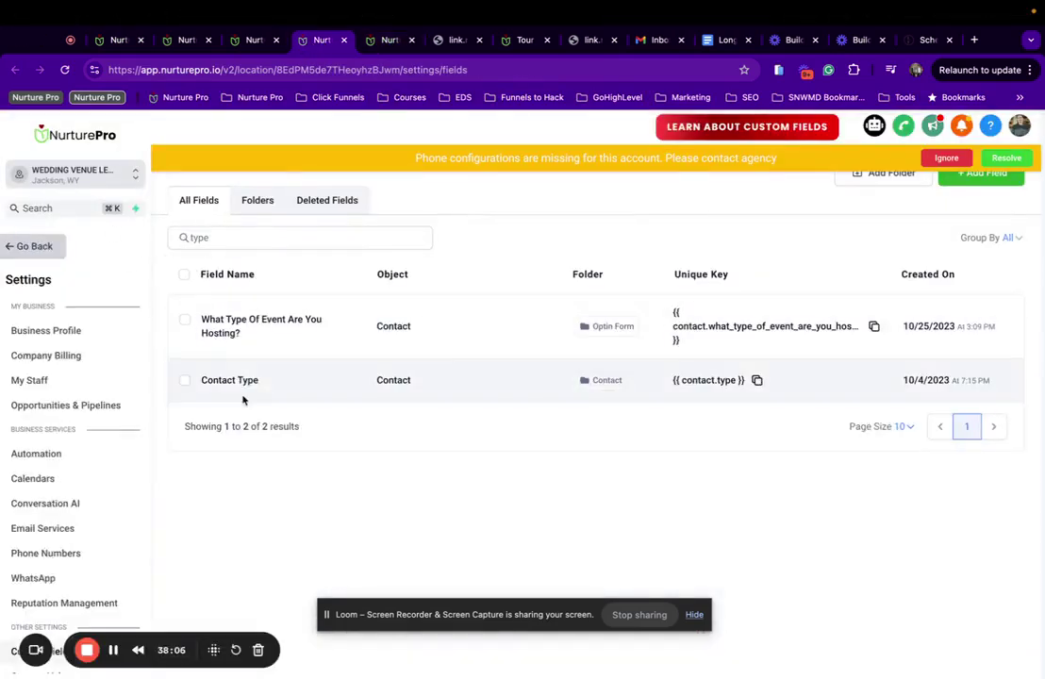
pyautogui.scroll(-3, 9, 561)
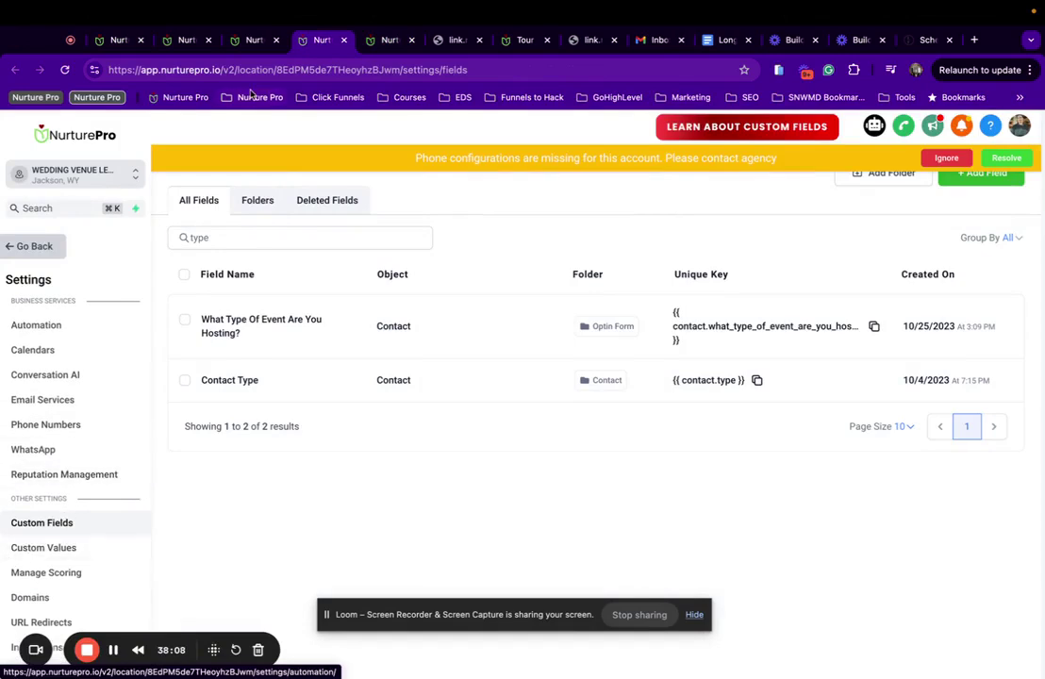
pyautogui.click(249, 49)
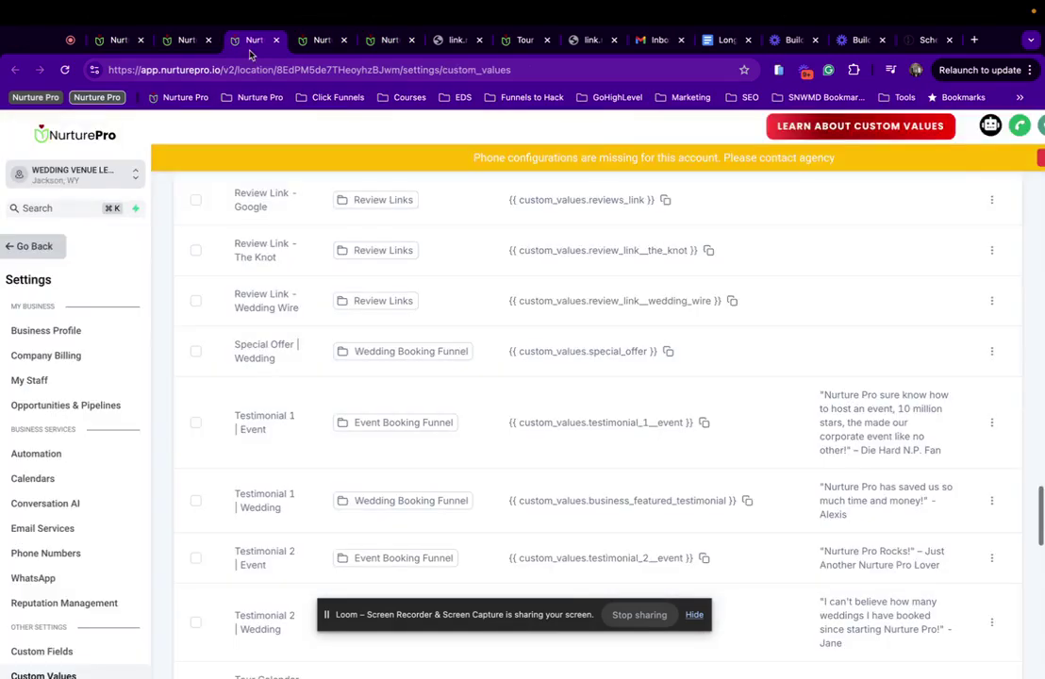
pyautogui.scroll(-3, 70, 618)
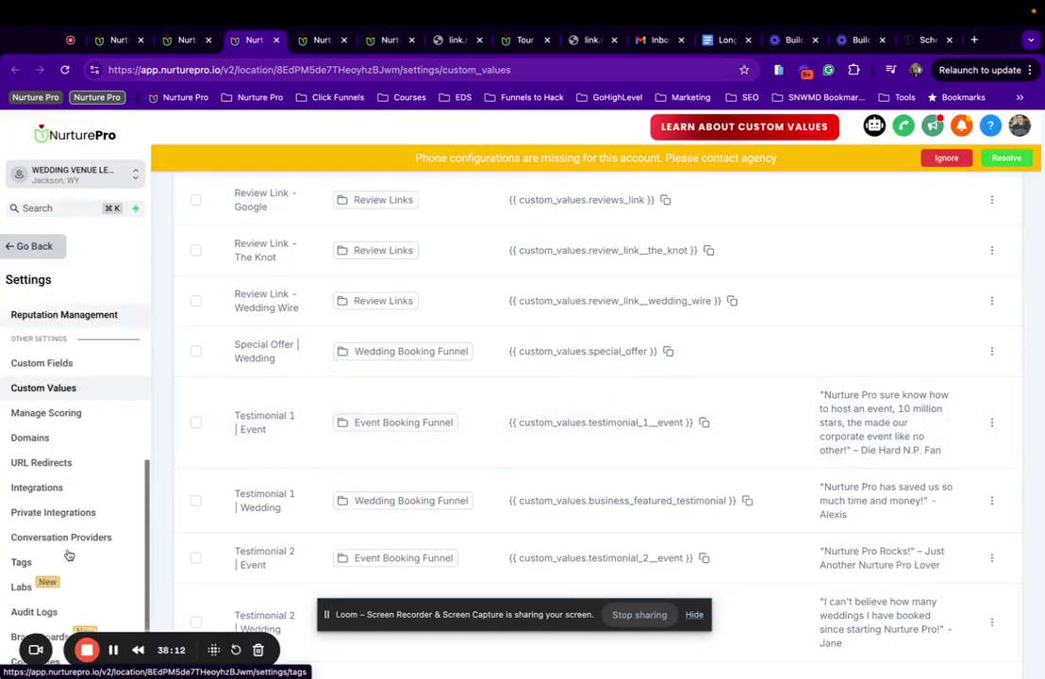
pyautogui.scroll(20, 413, 426)
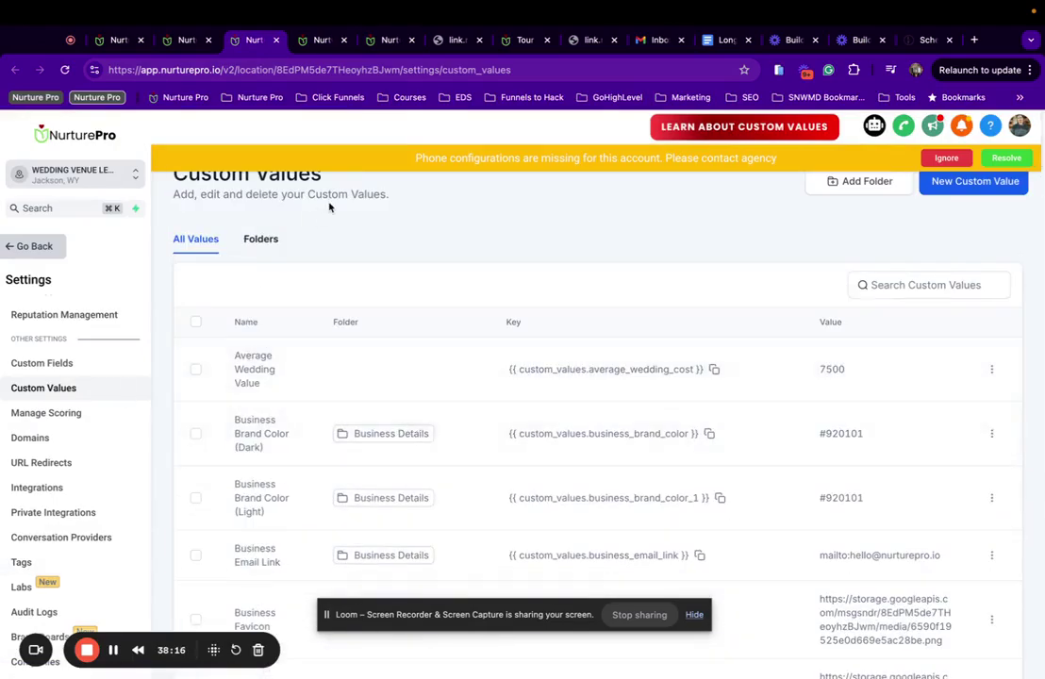
pyautogui.scroll(-10, 864, 464)
pyautogui.scroll(-15, 862, 464)
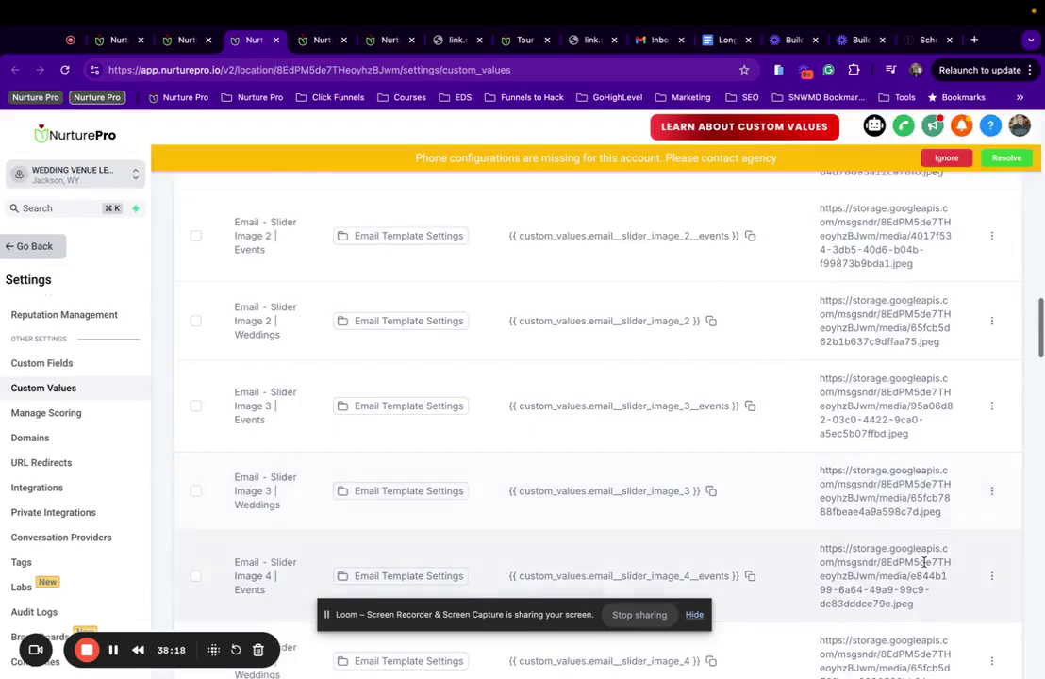
pyautogui.scroll(-5, 929, 577)
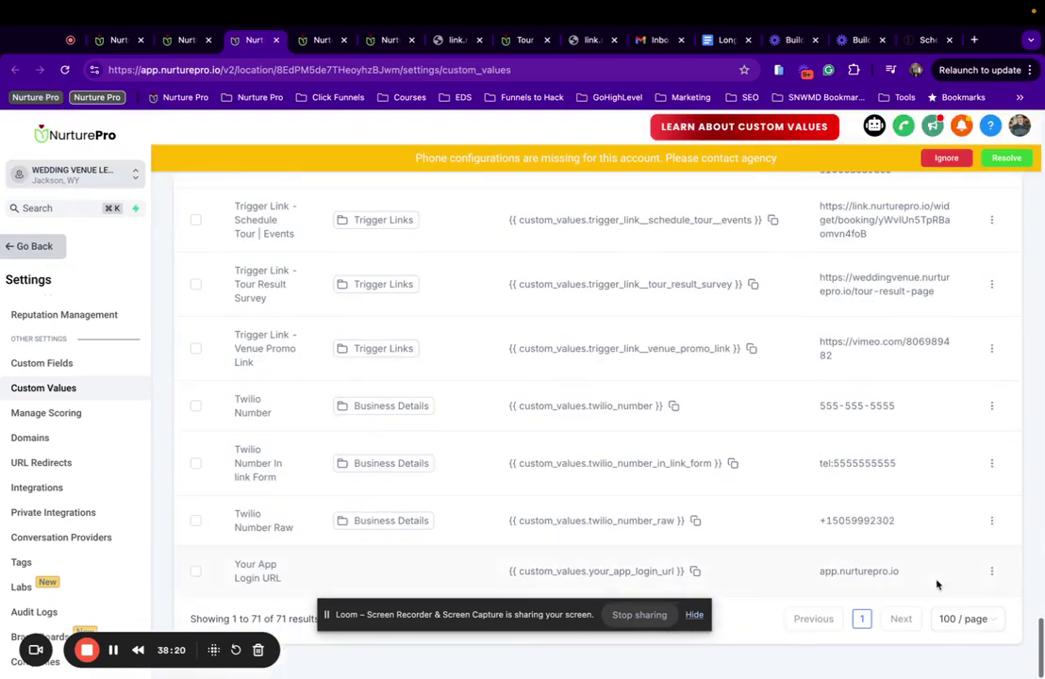
# Step: Search the custom values page for "event book" and review the entries from the matches down to the trigger links
pyautogui.hotkey('ctrl', 'f')
pyautogui.write('event book')
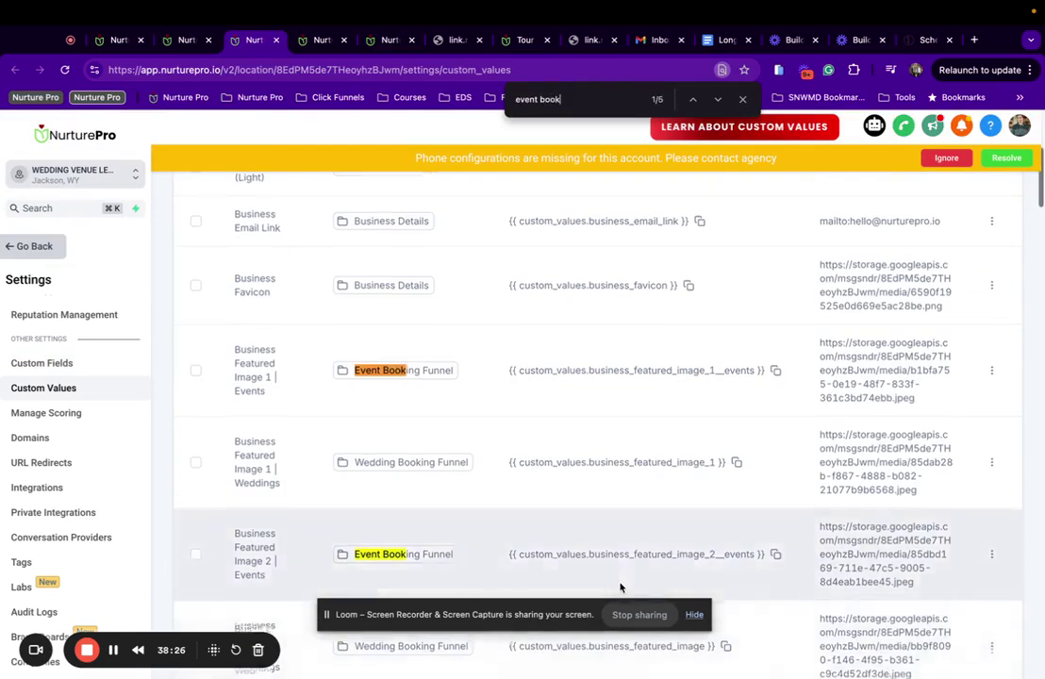
pyautogui.scroll(-6, 621, 587)
pyautogui.scroll(-15, 621, 588)
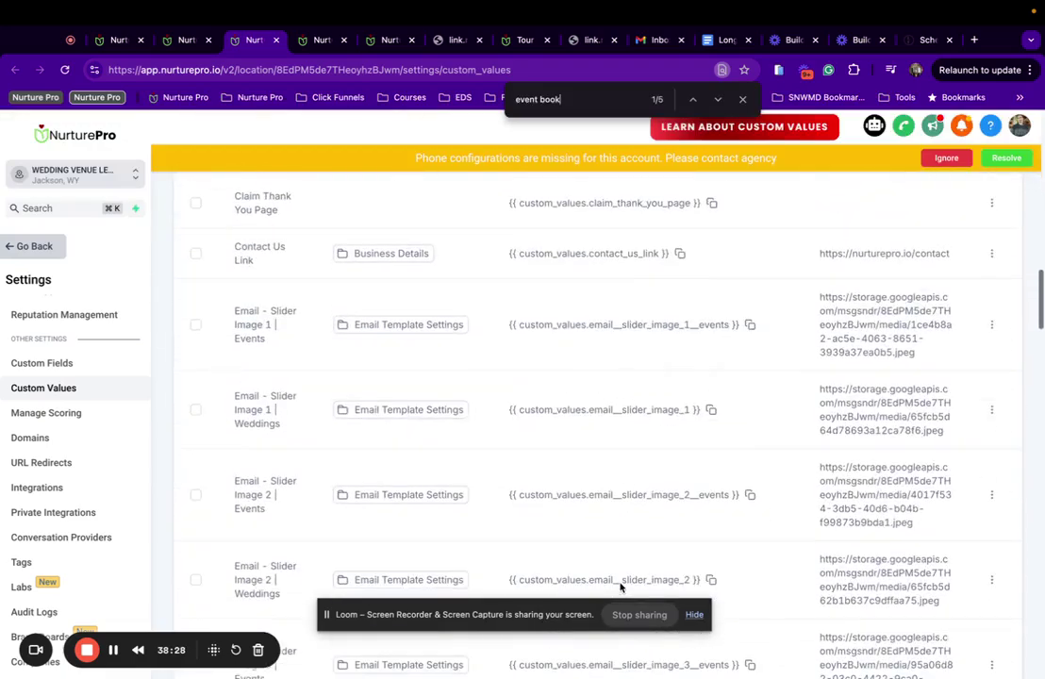
pyautogui.scroll(-8, 620, 588)
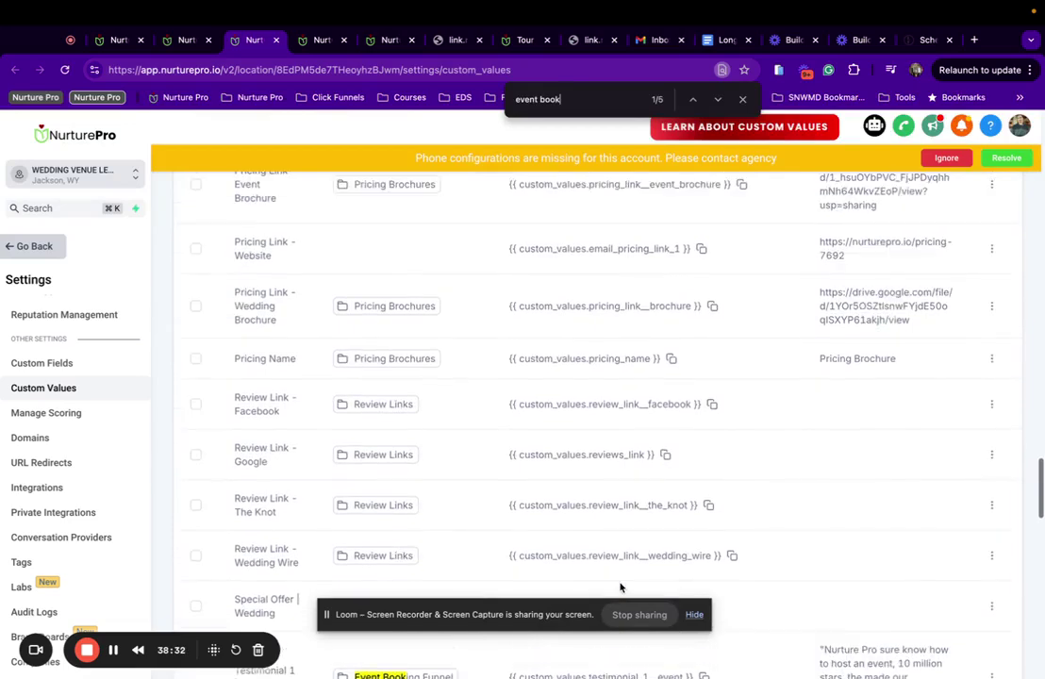
pyautogui.scroll(-5, 620, 588)
pyautogui.scroll(-2, 620, 588)
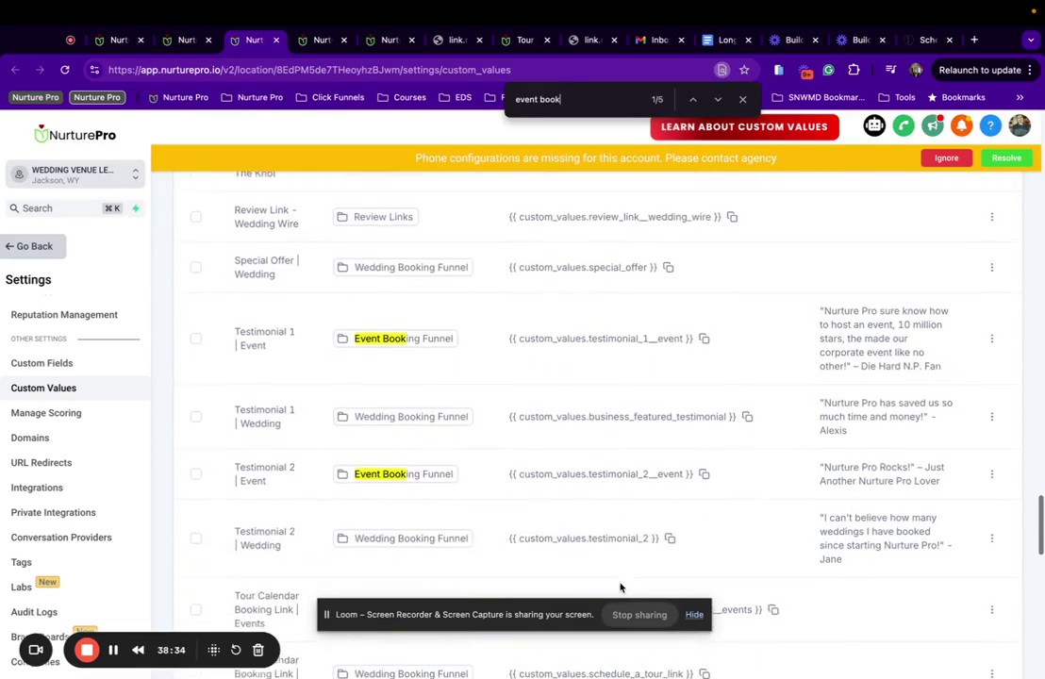
pyautogui.scroll(-3, 666, 486)
pyautogui.scroll(-1, 665, 484)
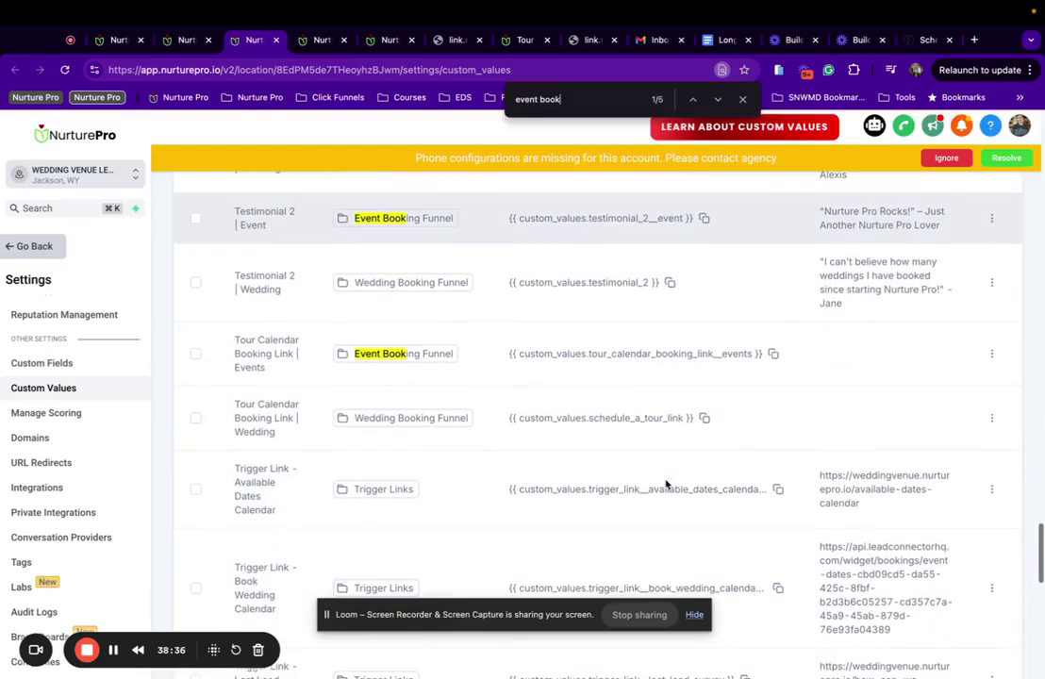
pyautogui.scroll(-1, 355, 478)
pyautogui.scroll(-3, 355, 478)
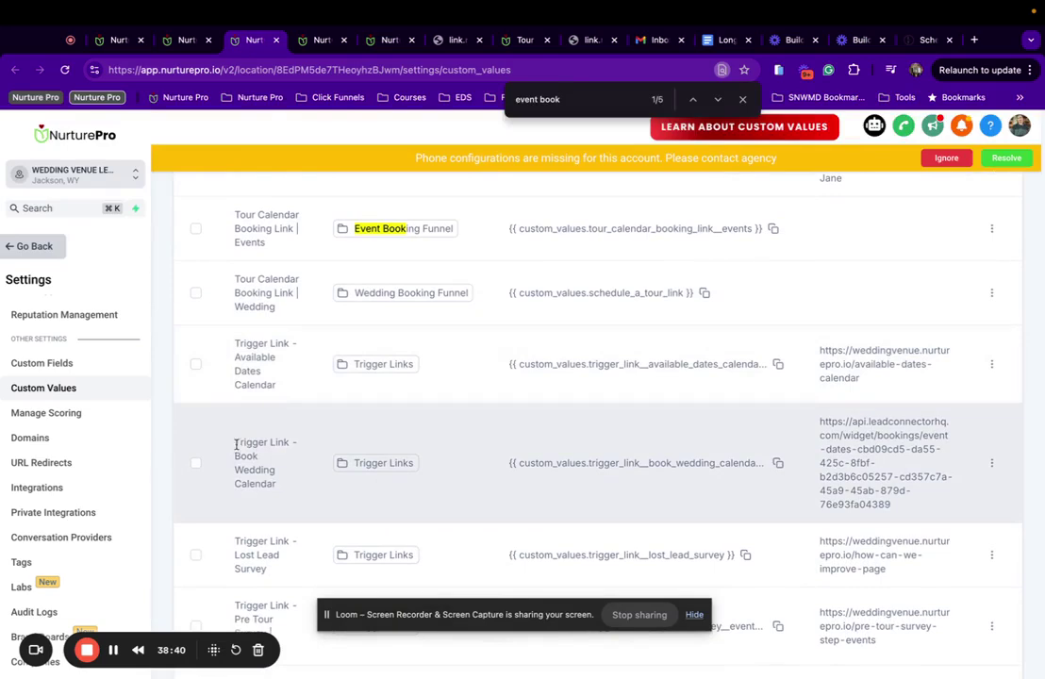
# Step: Copy the name "Trigger Link - Book Wedding Calendar" from the custom values list and check the neighbouring trigger link entries
pyautogui.moveTo(236, 445); pyautogui.dragTo(275, 485)
pyautogui.hotkey('ctrl', 'c')
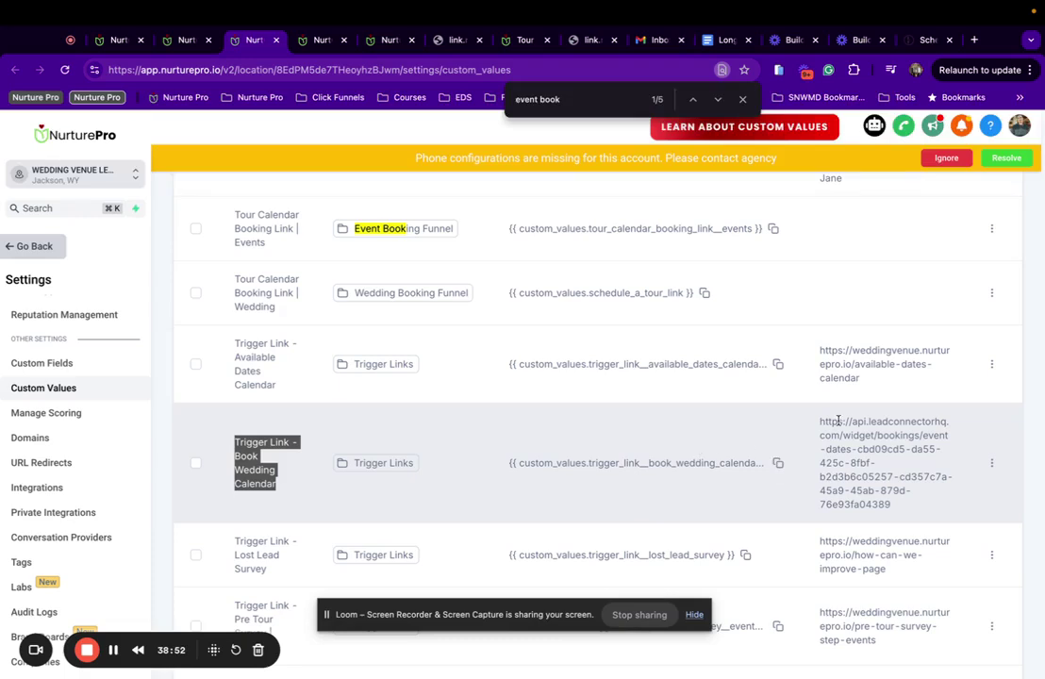
pyautogui.scroll(-3, 738, 415)
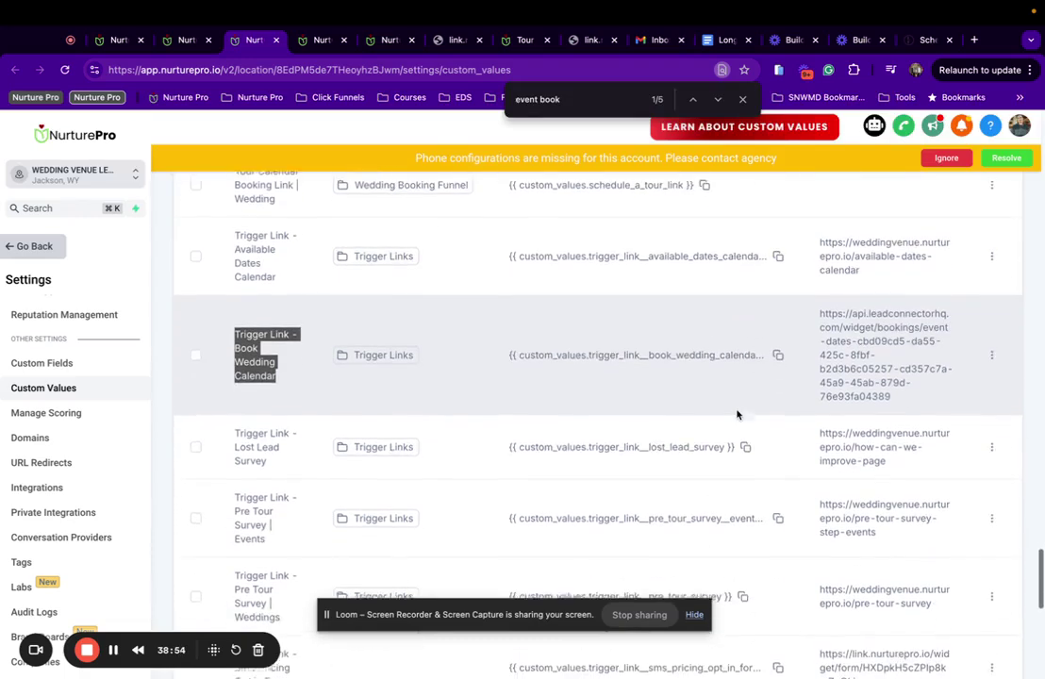
pyautogui.scroll(-3, 737, 415)
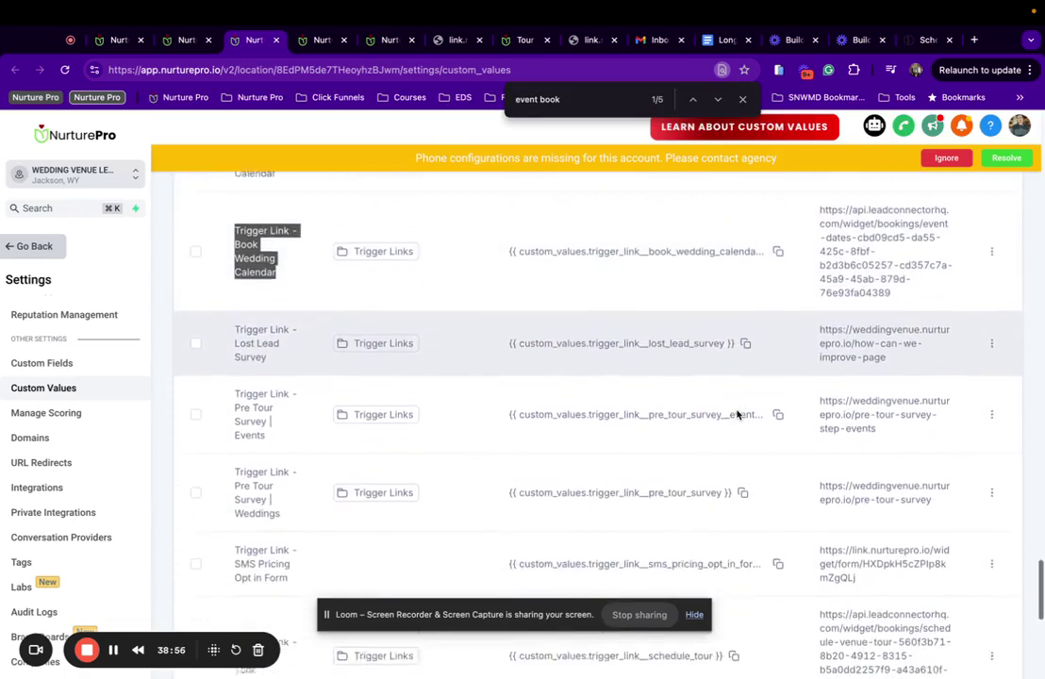
pyautogui.scroll(2, 738, 415)
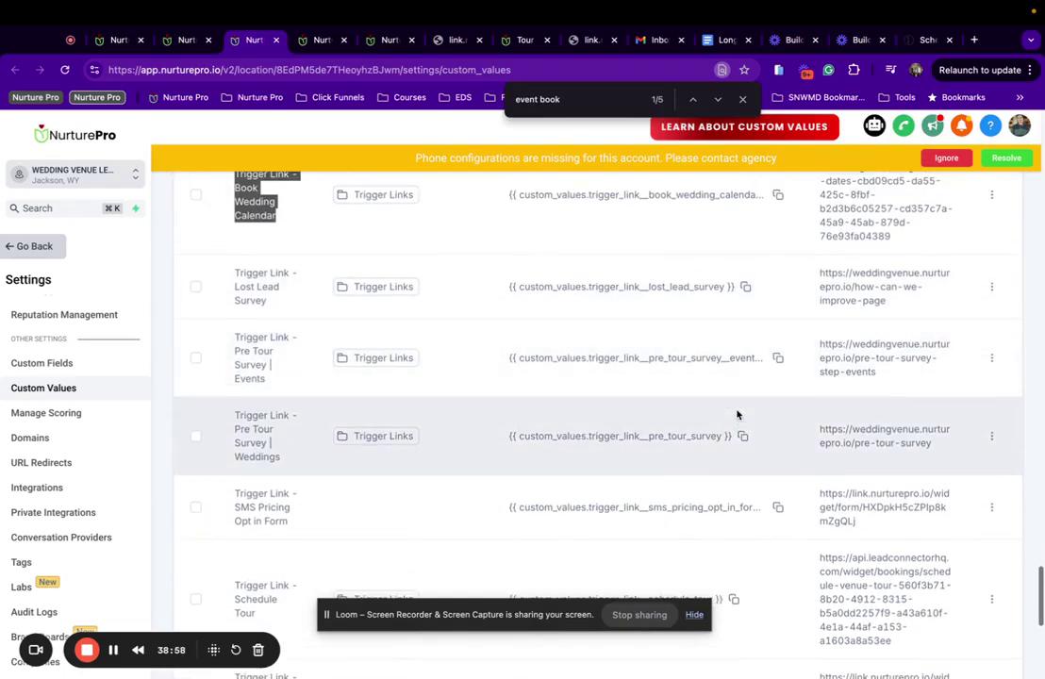
pyautogui.scroll(6, 738, 415)
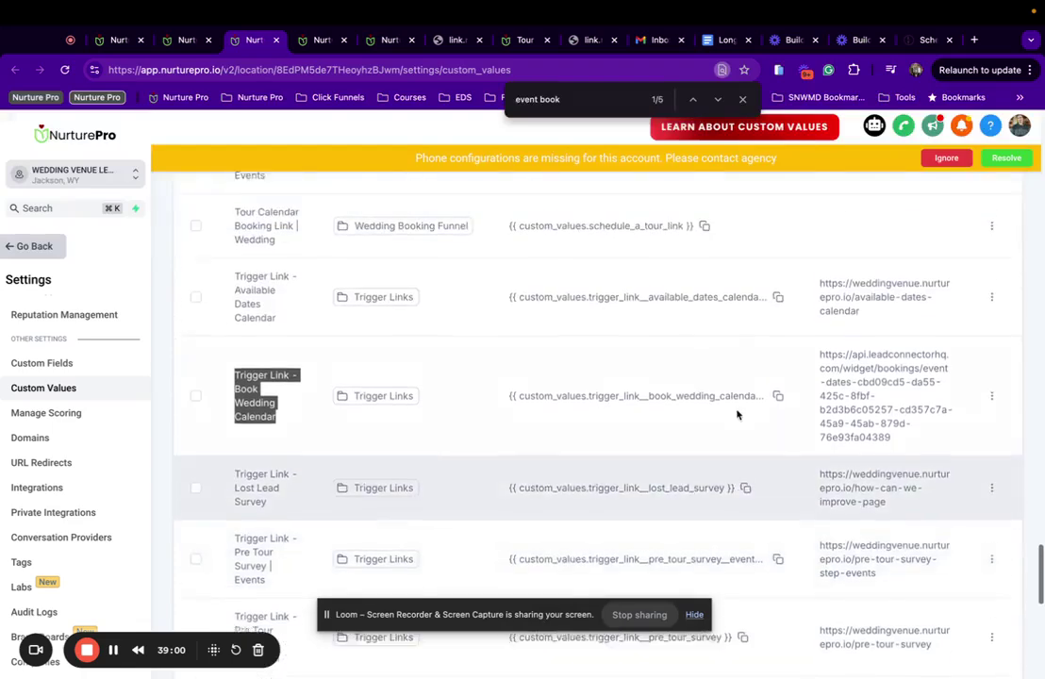
pyautogui.scroll(1, 737, 415)
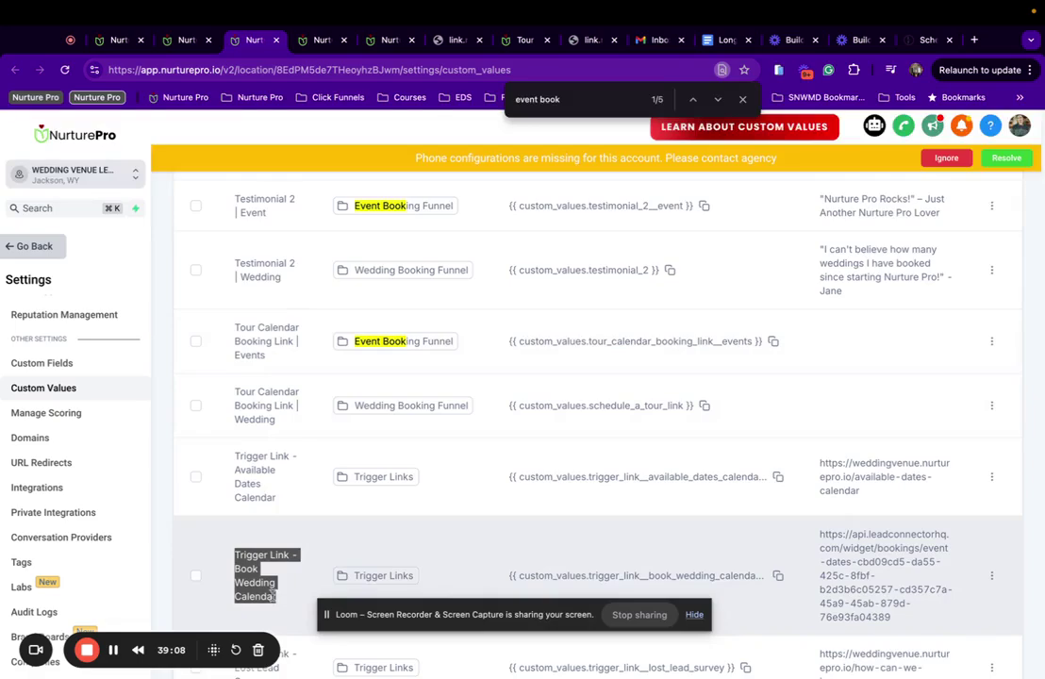
# Step: Start a new custom value and paste the copied trigger link name as its name
pyautogui.scroll(15, 481, 450)
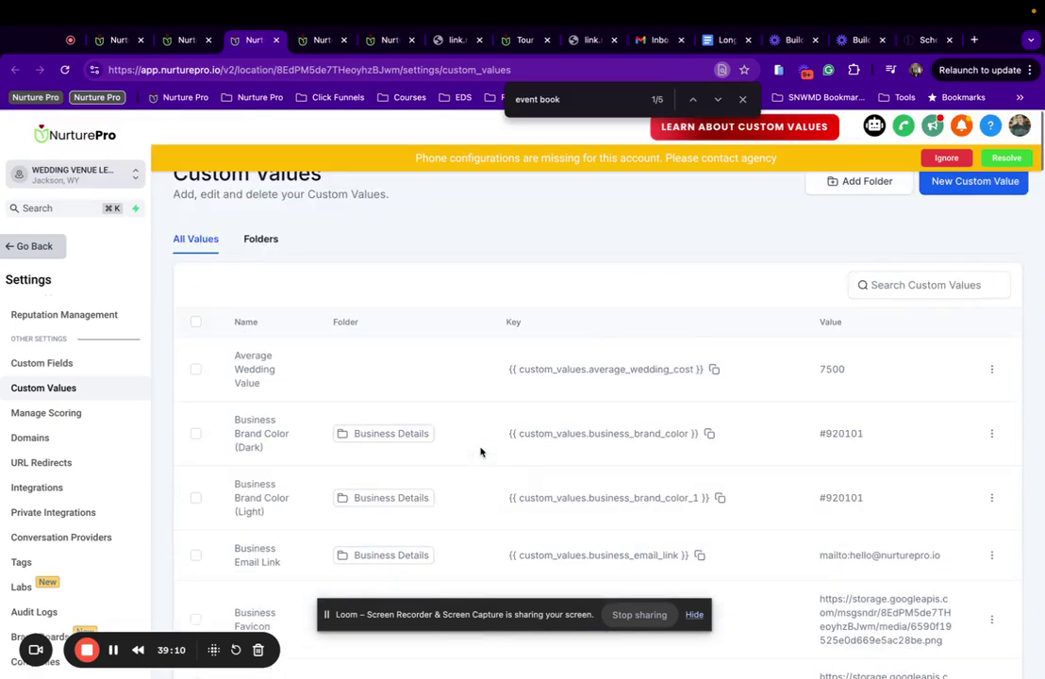
pyautogui.click(953, 182)
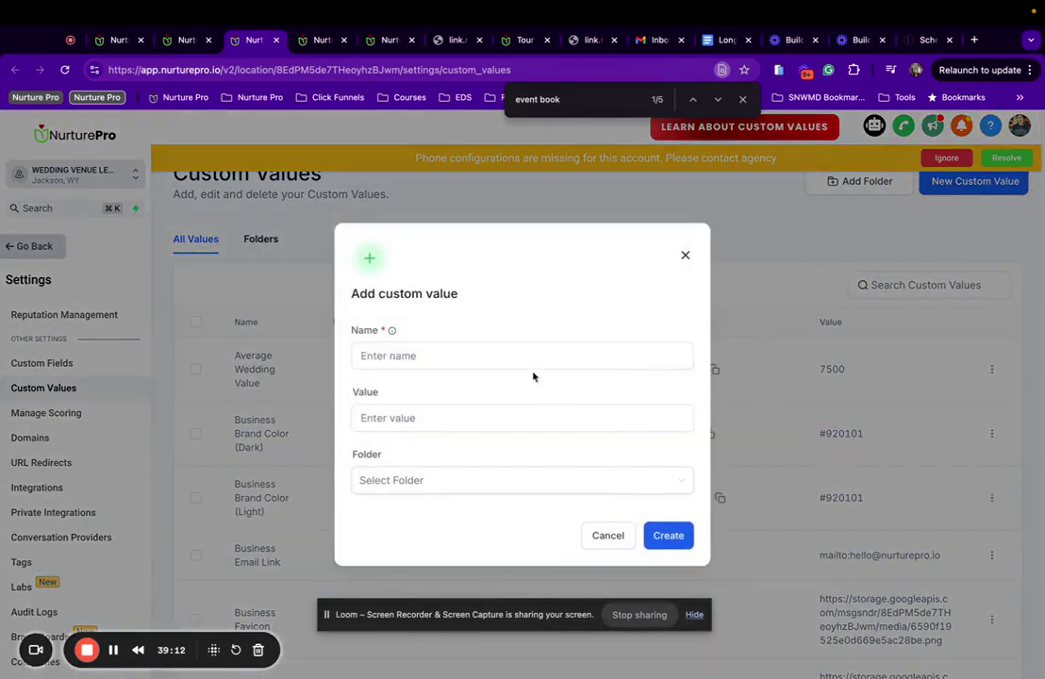
pyautogui.click(534, 364)
pyautogui.hotkey('ctrl', 'v')
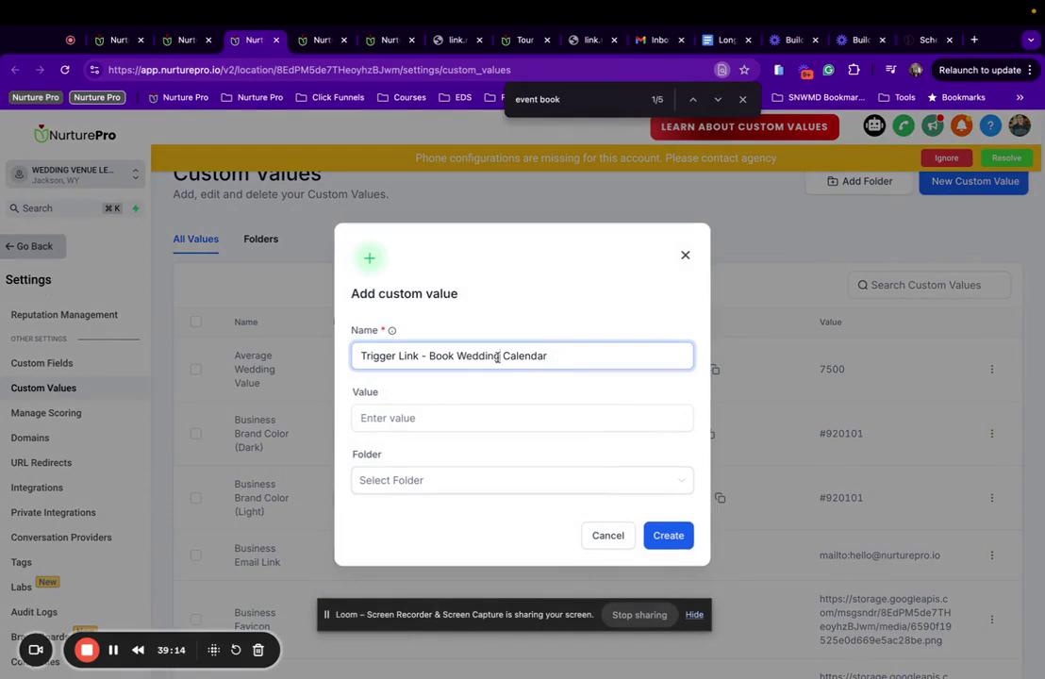
# Step: Change the new custom value's name to "Trigger Link - Event Booking Calendar"
pyautogui.moveTo(499, 357); pyautogui.dragTo(458, 355)
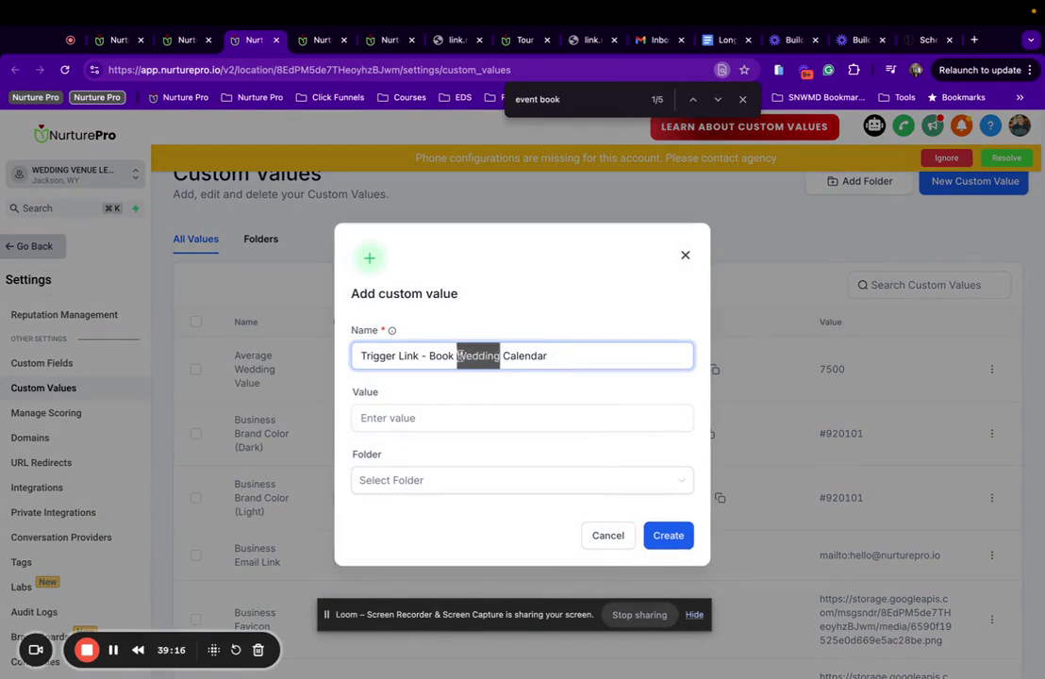
pyautogui.write('E')
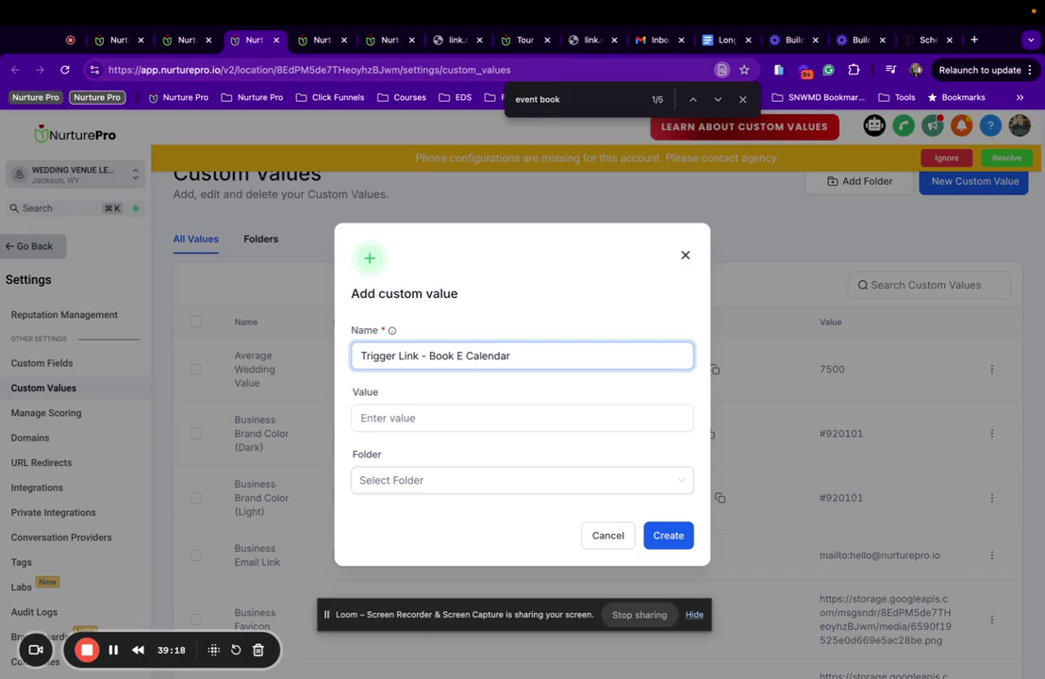
pyautogui.press('BackSpace')
pyautogui.press('BackSpace')
pyautogui.press('BackSpace')
pyautogui.press('BackSpace')
pyautogui.press('BackSpace')
pyautogui.press('BackSpace')
pyautogui.write('Event Booking')
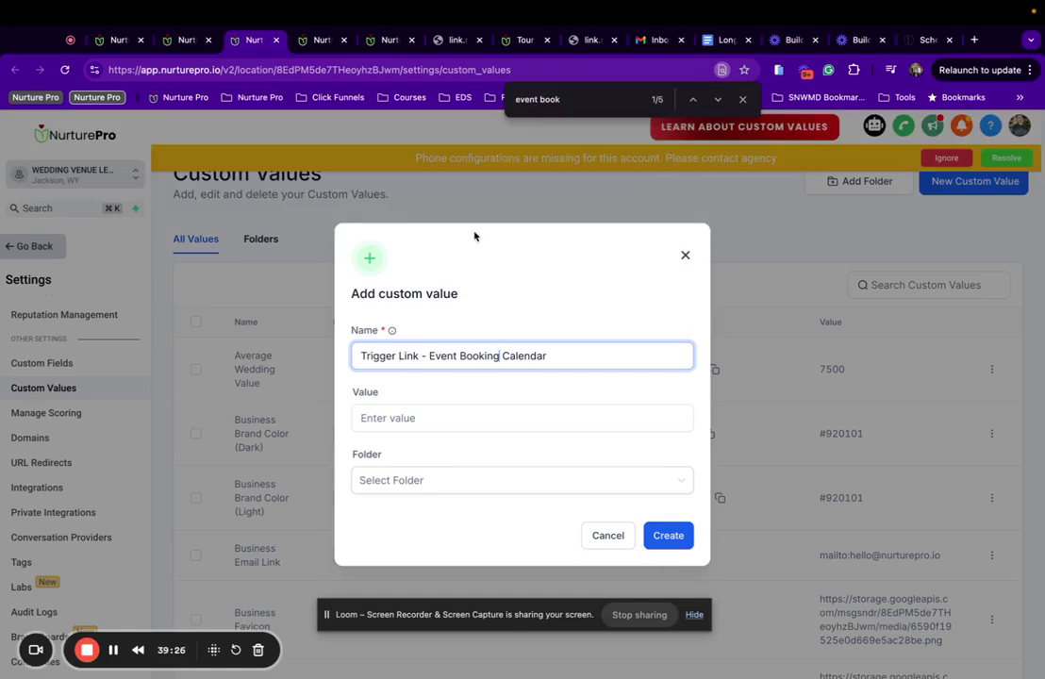
# Step: In the browser tab showing the workflows, open the calendar settings and find the Event Booking calendar
pyautogui.click(183, 47)
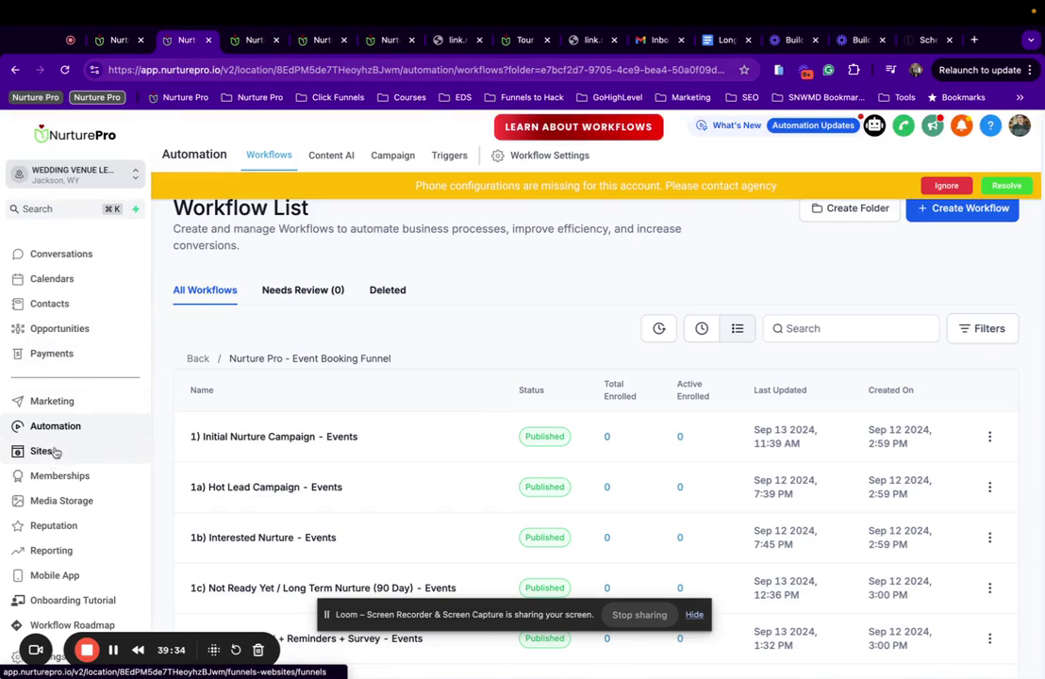
pyautogui.click(55, 283)
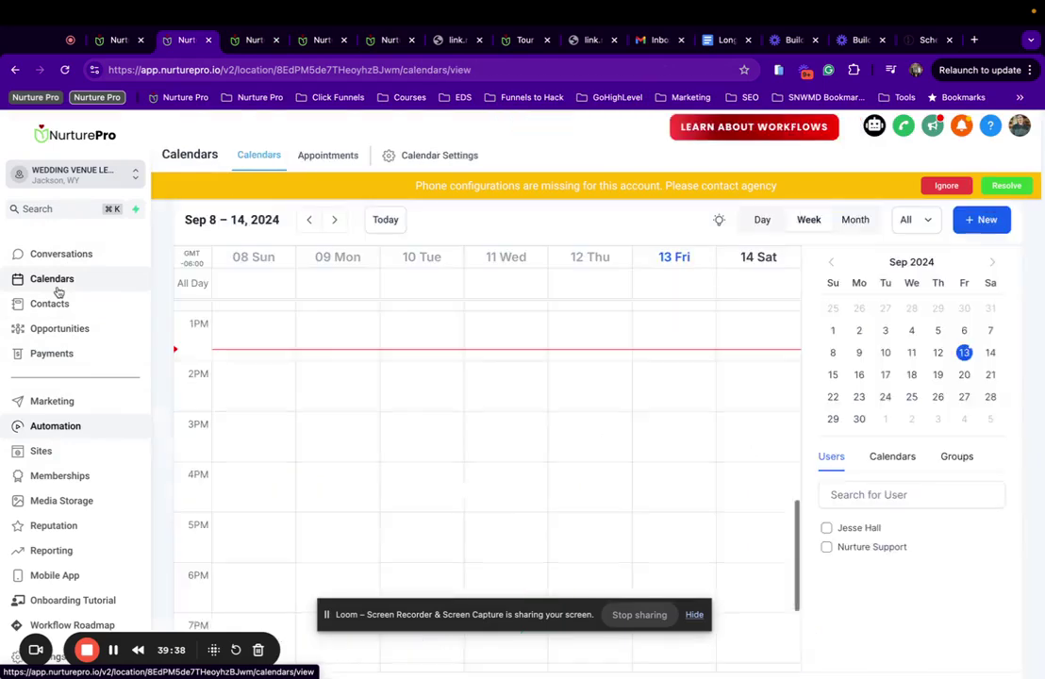
pyautogui.click(427, 159)
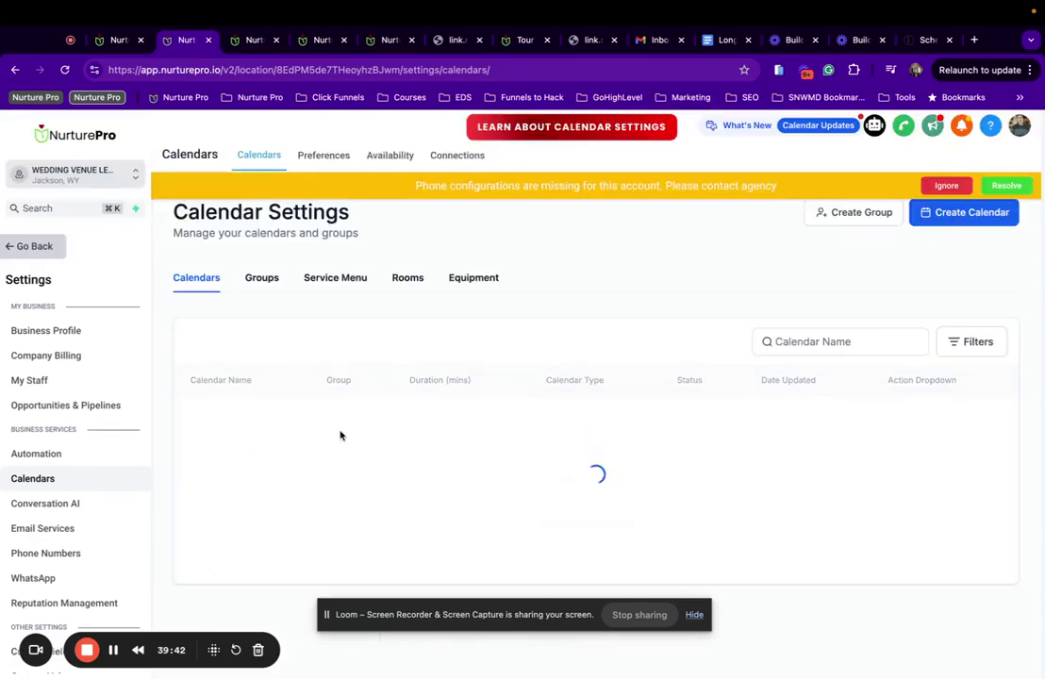
pyautogui.scroll(-3, 339, 436)
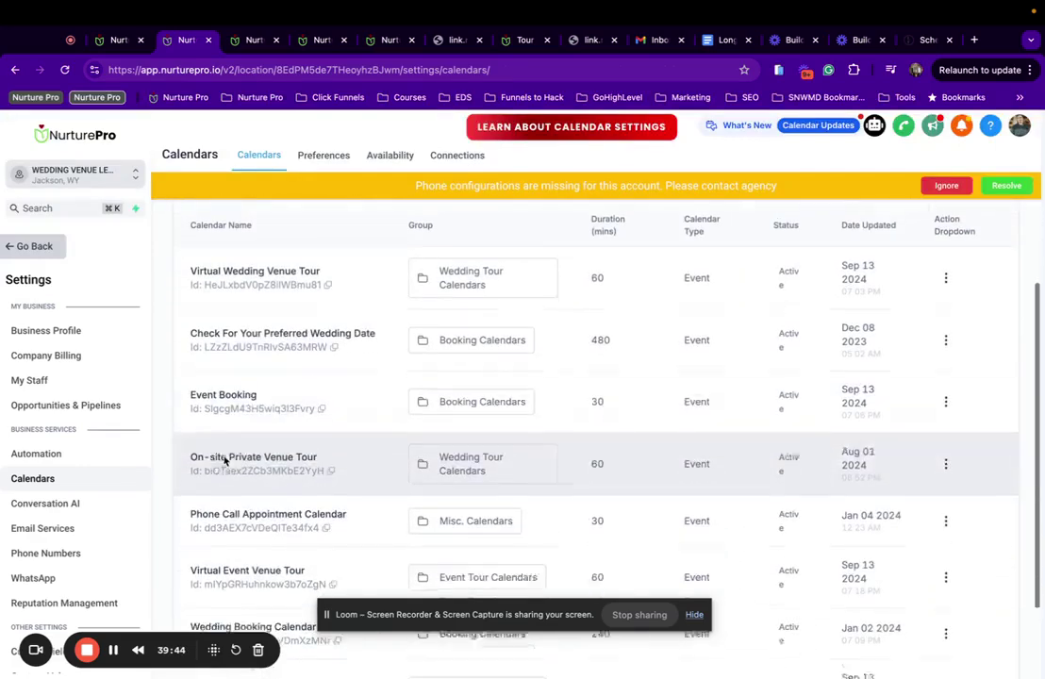
pyautogui.scroll(-1, 241, 389)
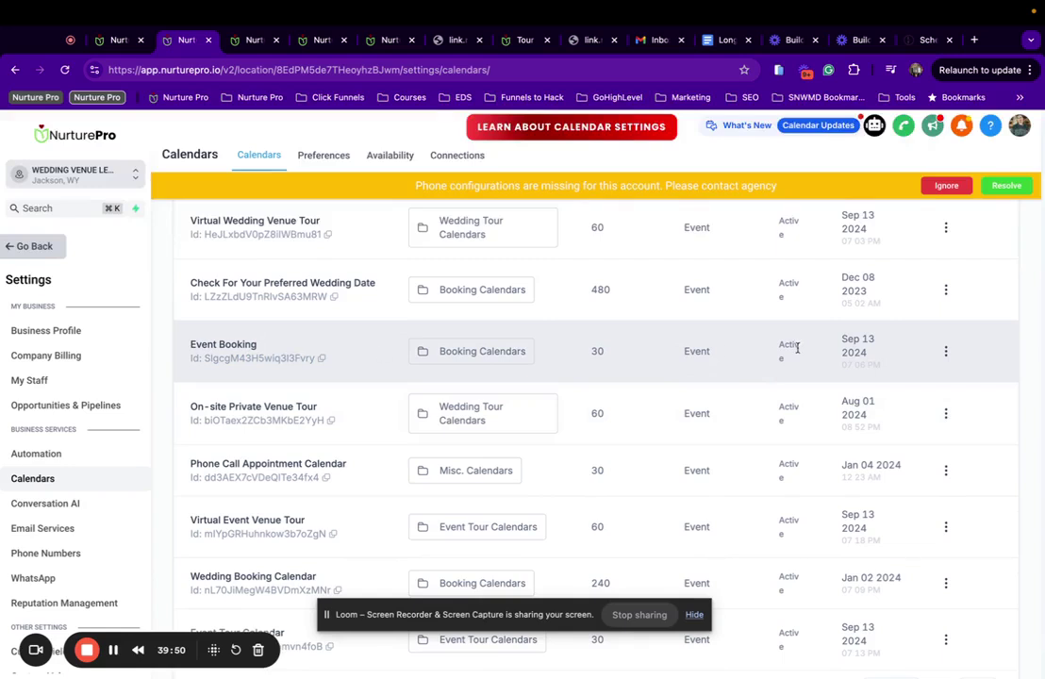
# Step: Copy the Event Booking calendar's permanent link from its sharing options and close the dialog
pyautogui.click(946, 353)
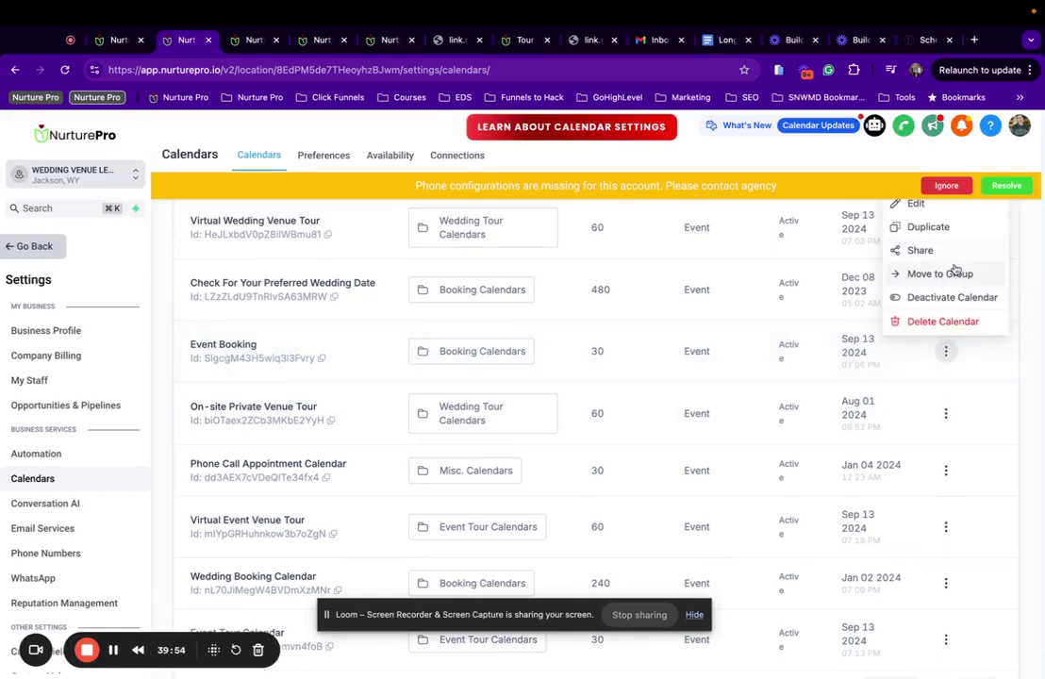
pyautogui.moveTo(954, 271); pyautogui.dragTo(951, 261)
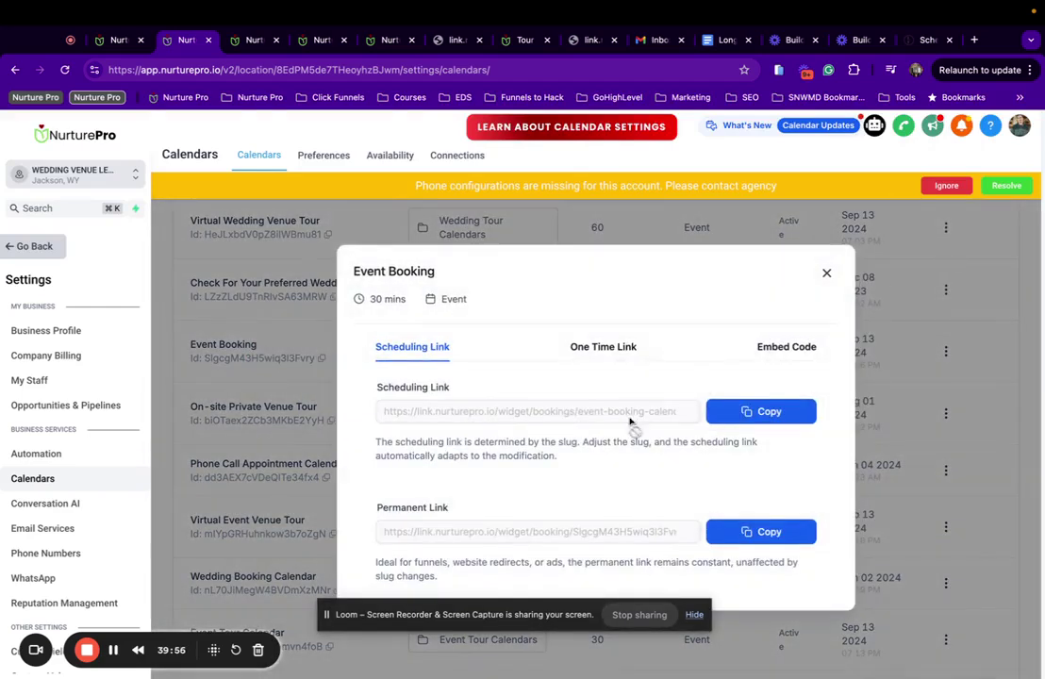
pyautogui.click(755, 534)
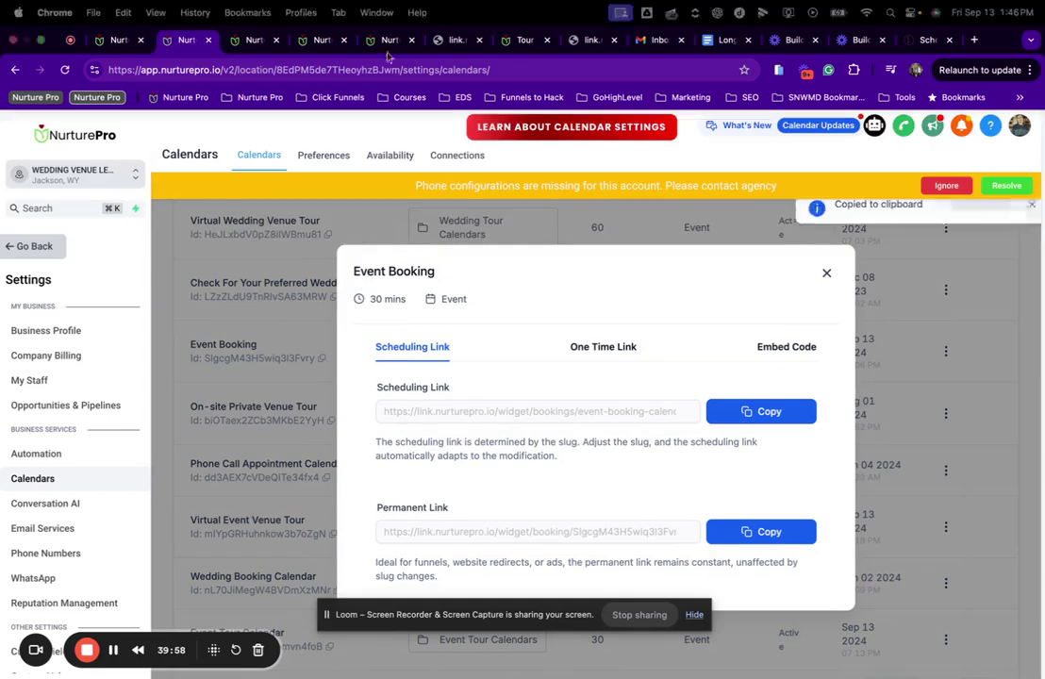
pyautogui.click(828, 273)
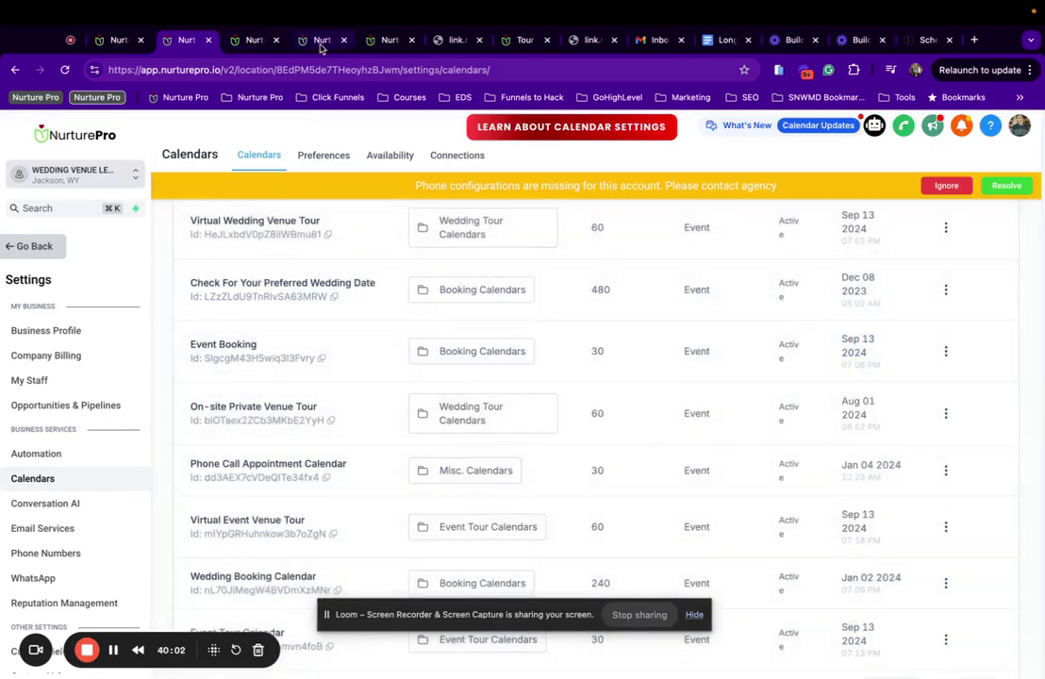
# Step: Return to the unfinished custom value, paste the Event Booking permanent link as its value, and create it
pyautogui.click(321, 42)
pyautogui.click(238, 42)
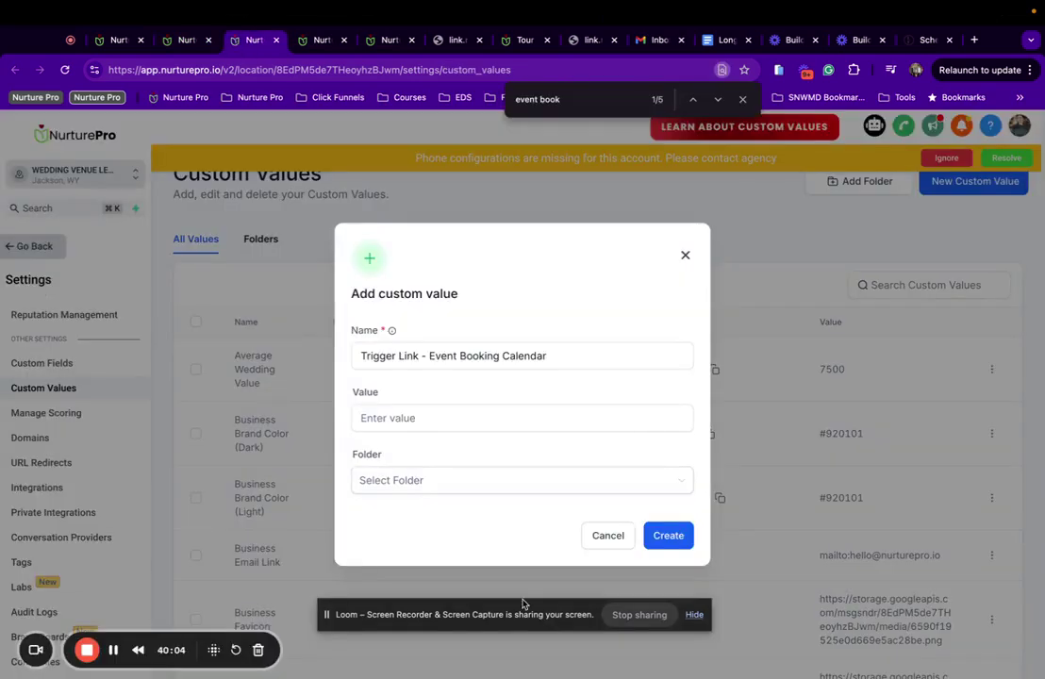
pyautogui.hotkey('ctrl', 'v')
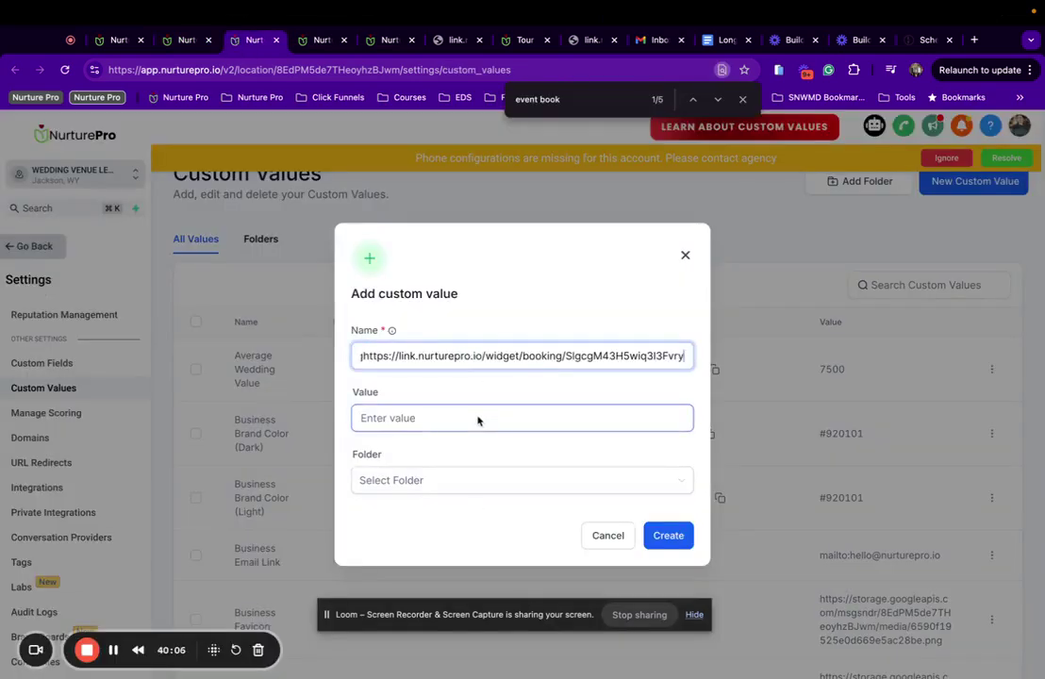
pyautogui.hotkey('ctrl', 'z')
pyautogui.click(472, 424)
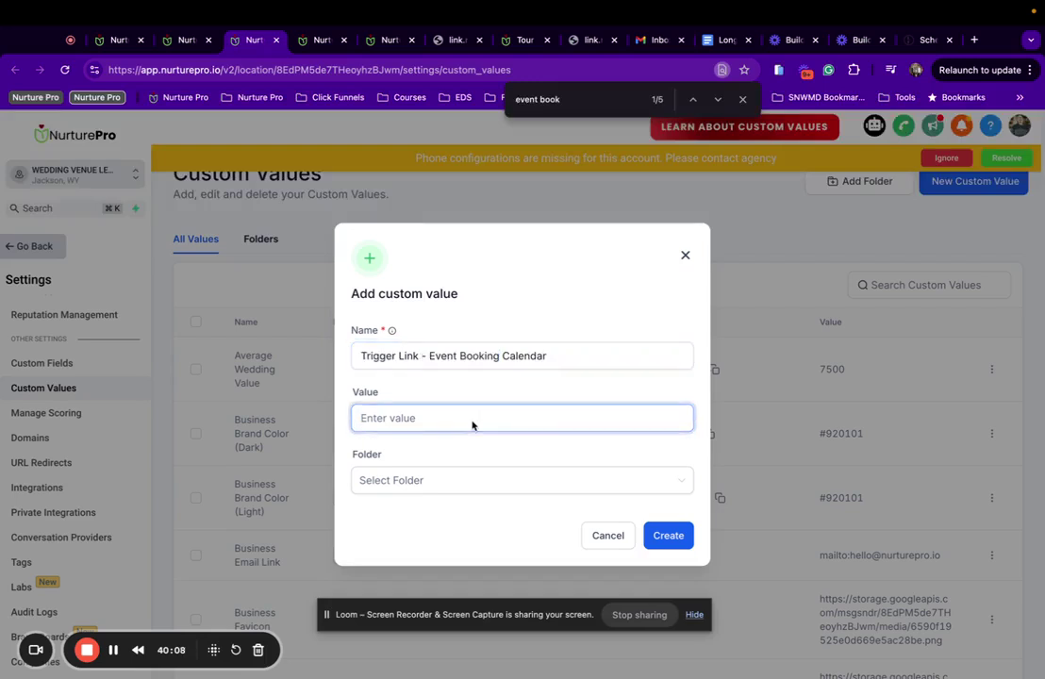
pyautogui.hotkey('ctrl', 'v')
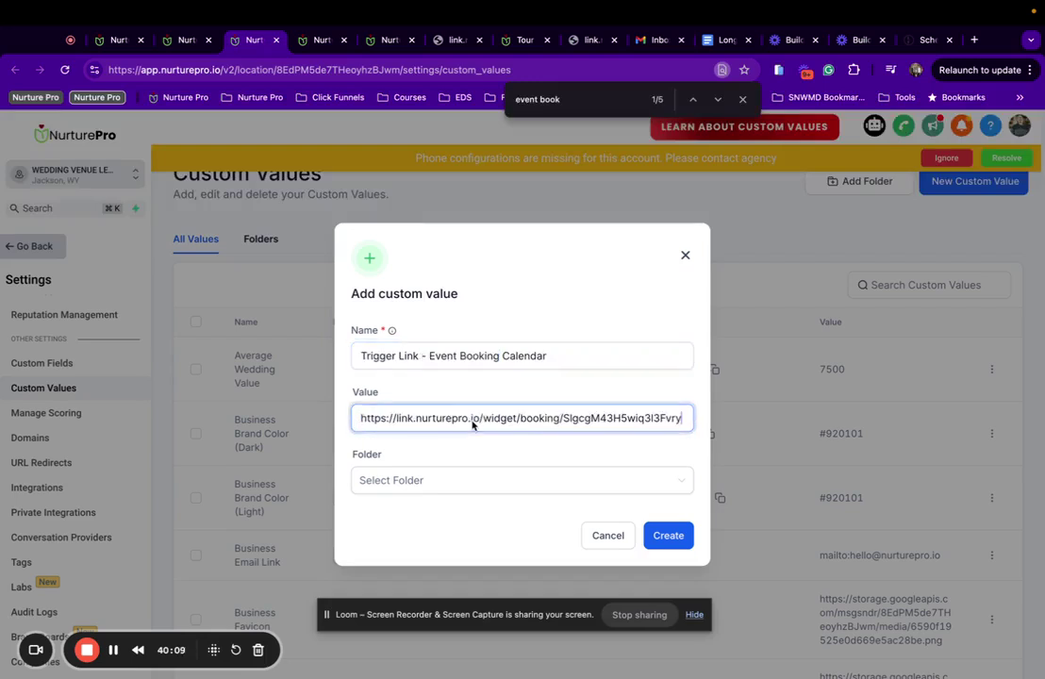
pyautogui.click(669, 535)
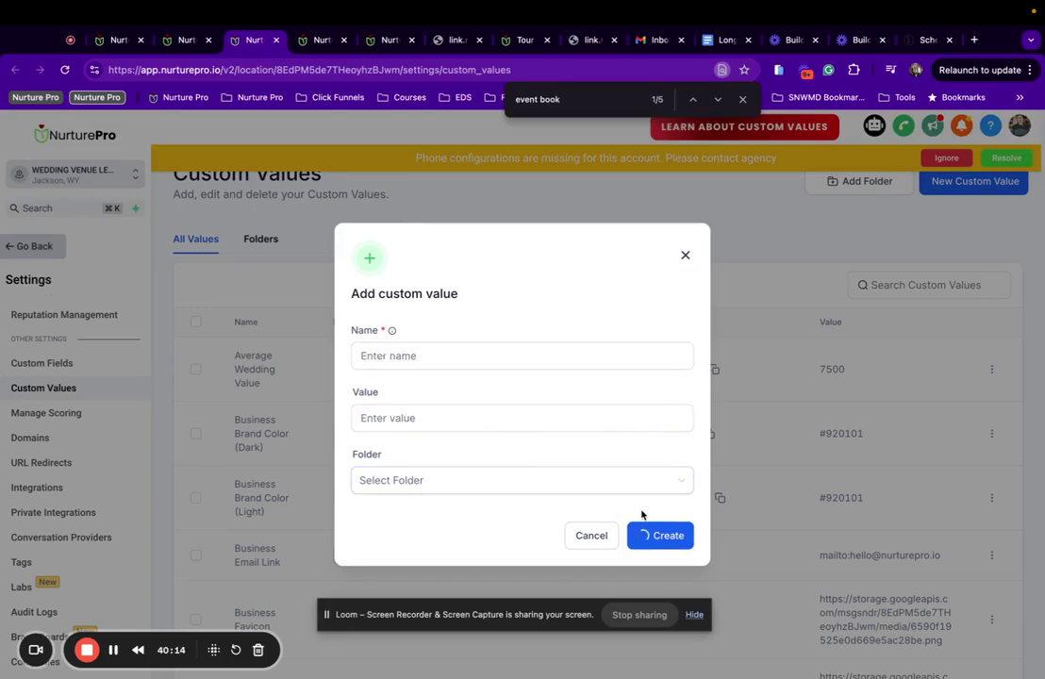
# Step: Find the new "Trigger Link - Event Booking Calendar" entry in the custom values list and copy its merge key
pyautogui.scroll(-15, 642, 514)
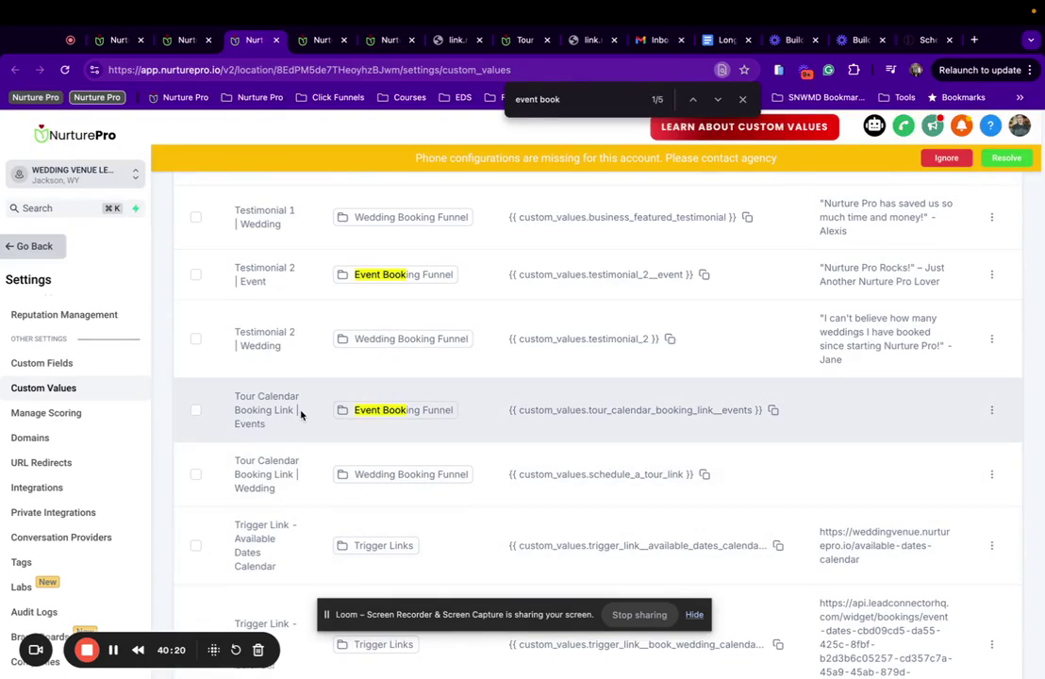
pyautogui.scroll(-2, 295, 411)
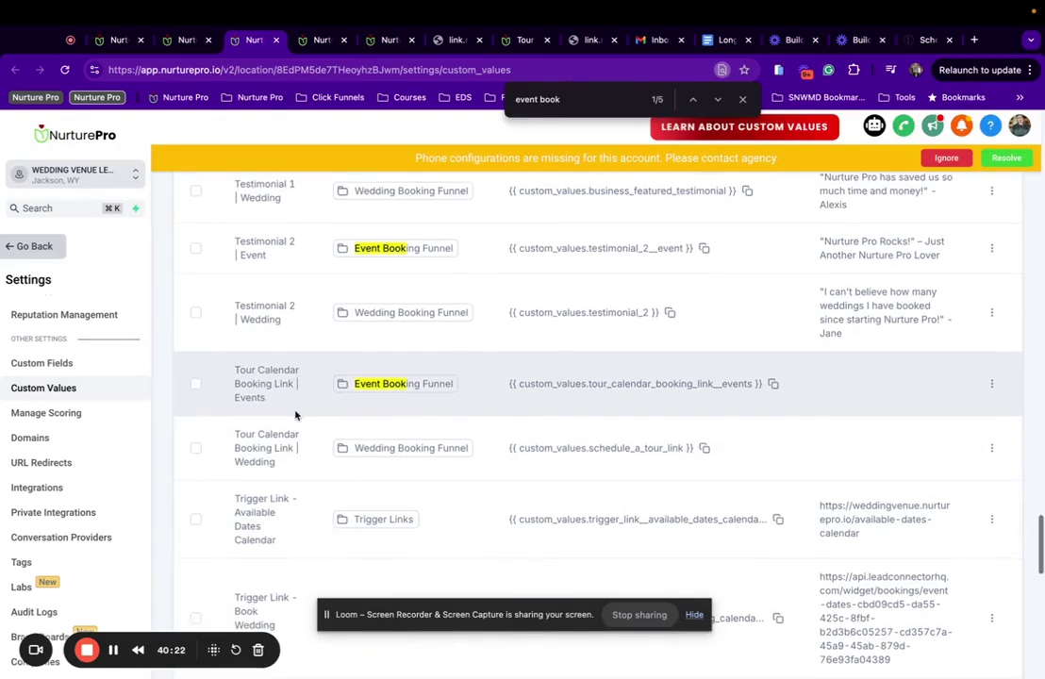
pyautogui.scroll(-1, 295, 410)
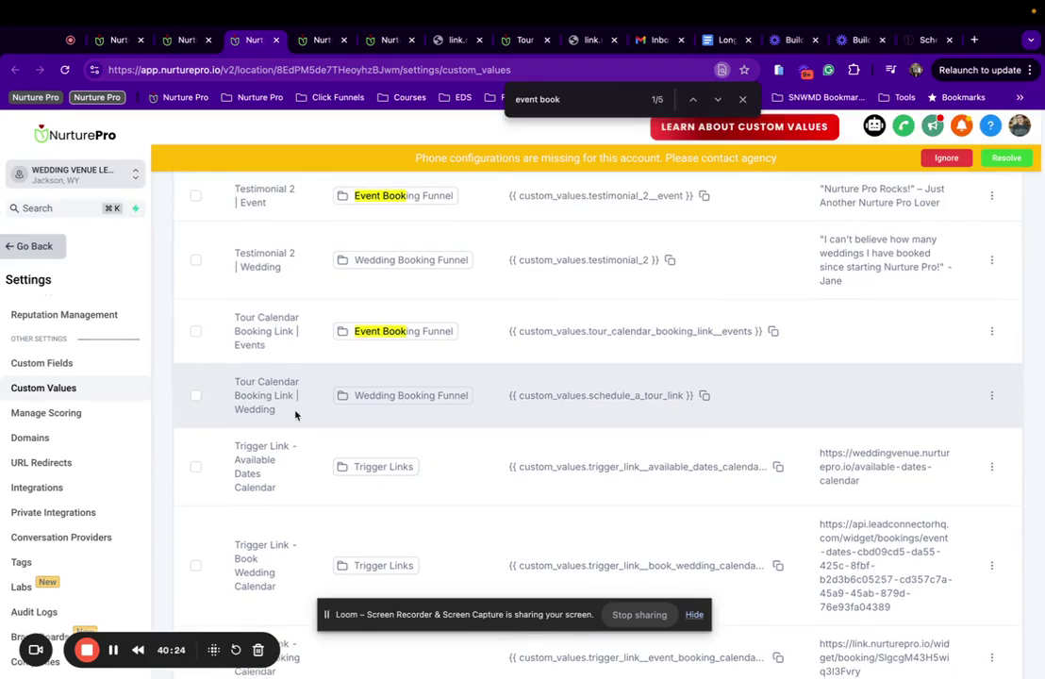
pyautogui.scroll(-3, 300, 409)
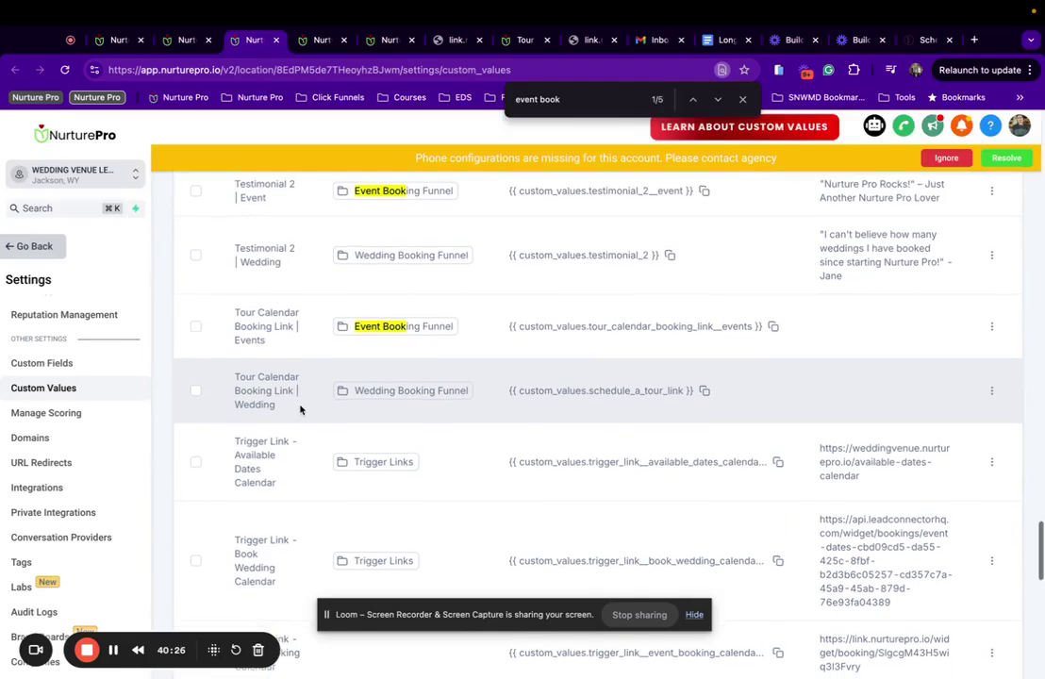
pyautogui.scroll(-15, 300, 409)
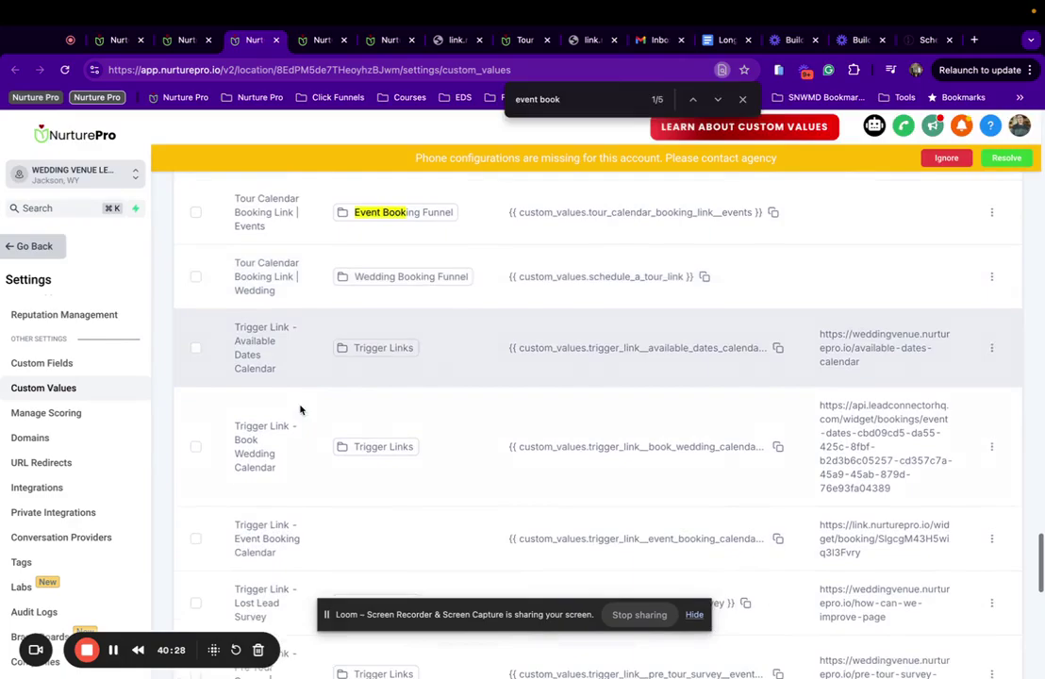
pyautogui.scroll(10, 300, 410)
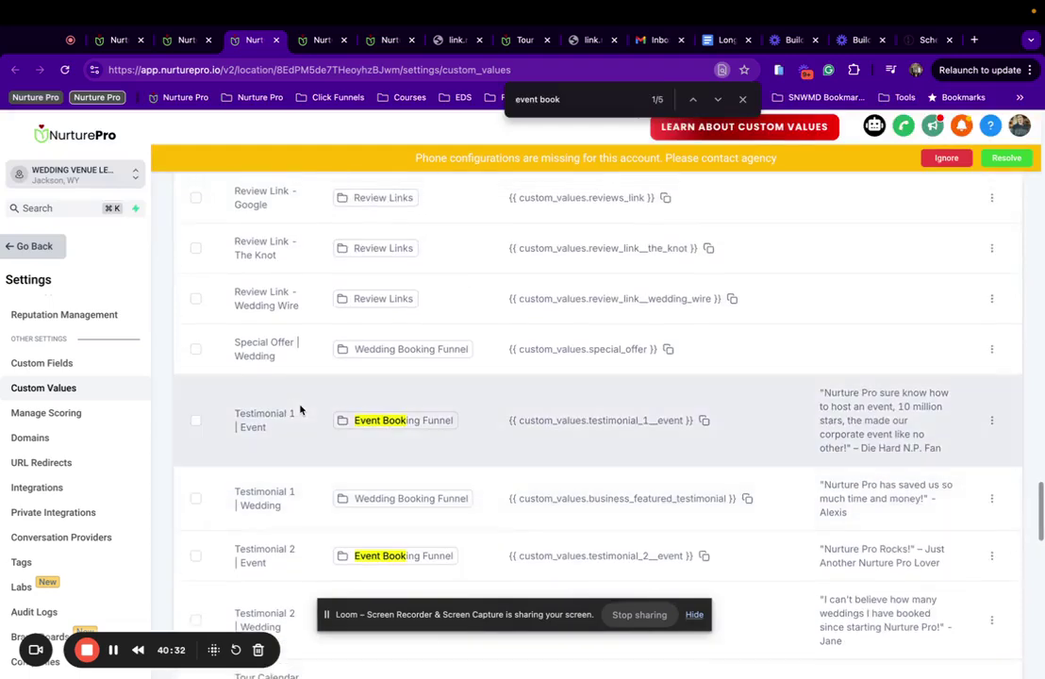
pyautogui.scroll(1, 300, 410)
pyautogui.scroll(-5, 300, 410)
pyautogui.scroll(-5, 300, 409)
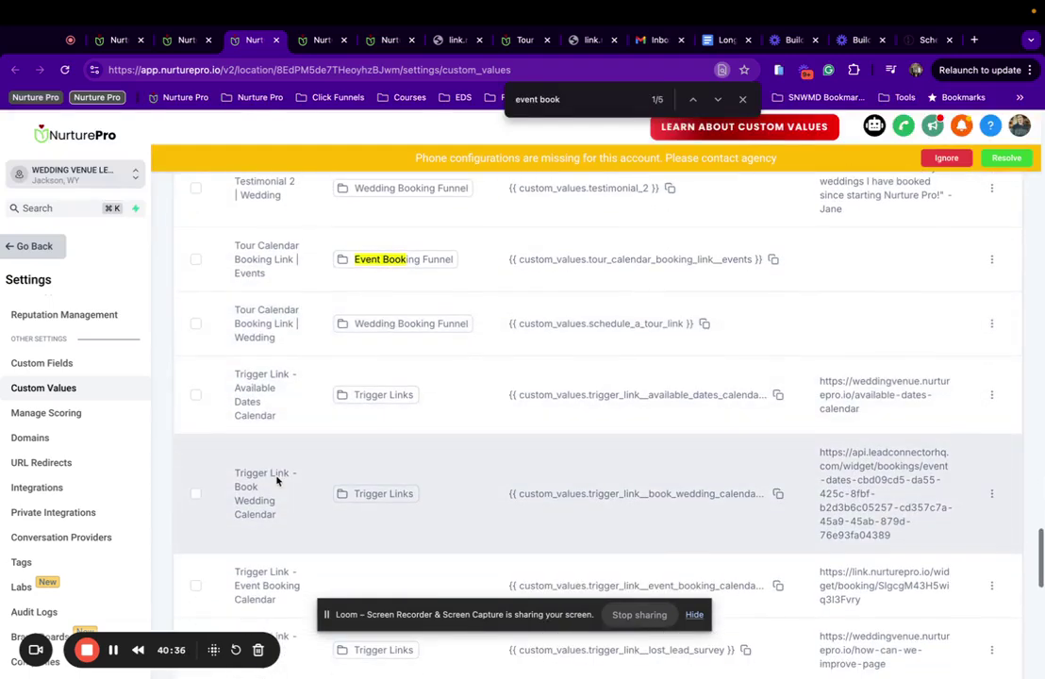
pyautogui.scroll(-3, 276, 480)
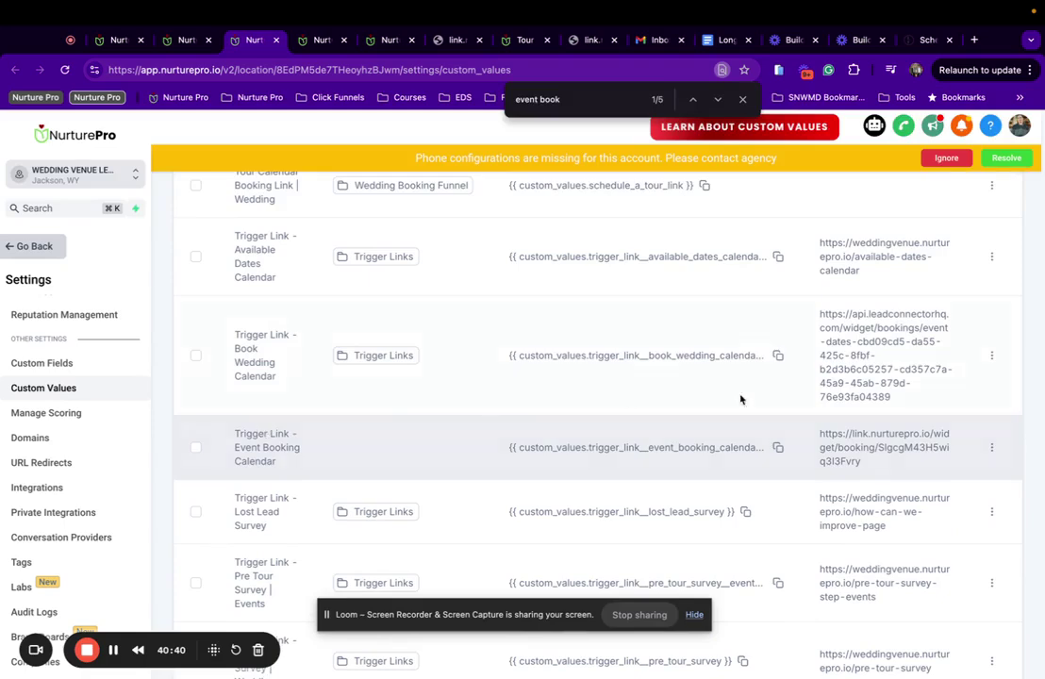
pyautogui.click(779, 447)
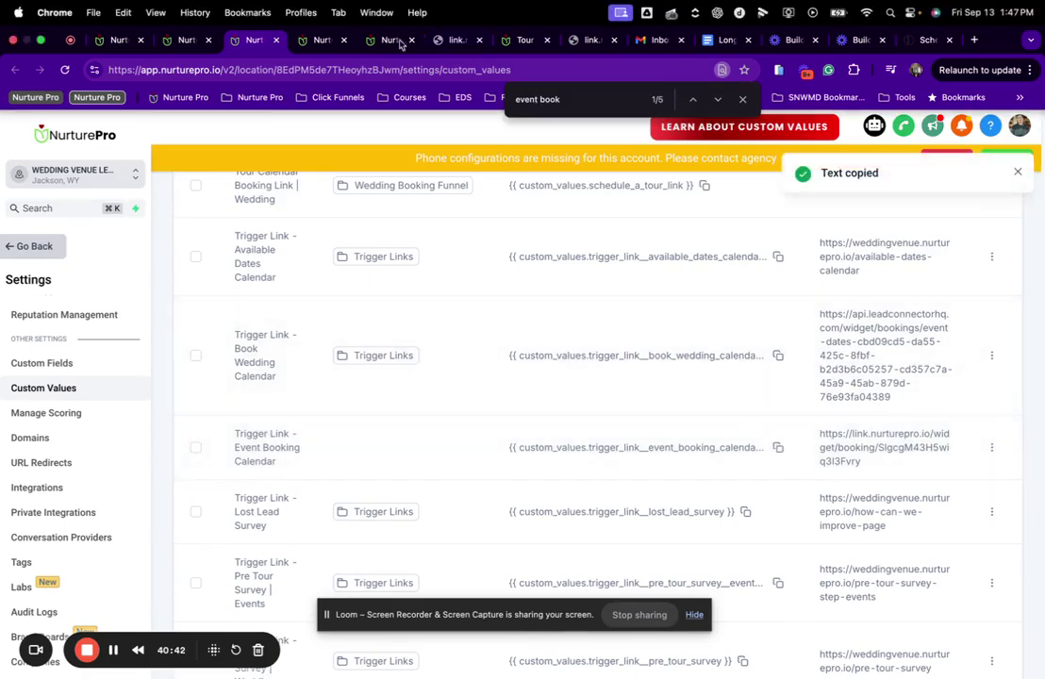
# Step: In the Tour Result Survey, replace the selected HTML block's iframe source with the copied custom value key, then save the code and survey
pyautogui.click(184, 42)
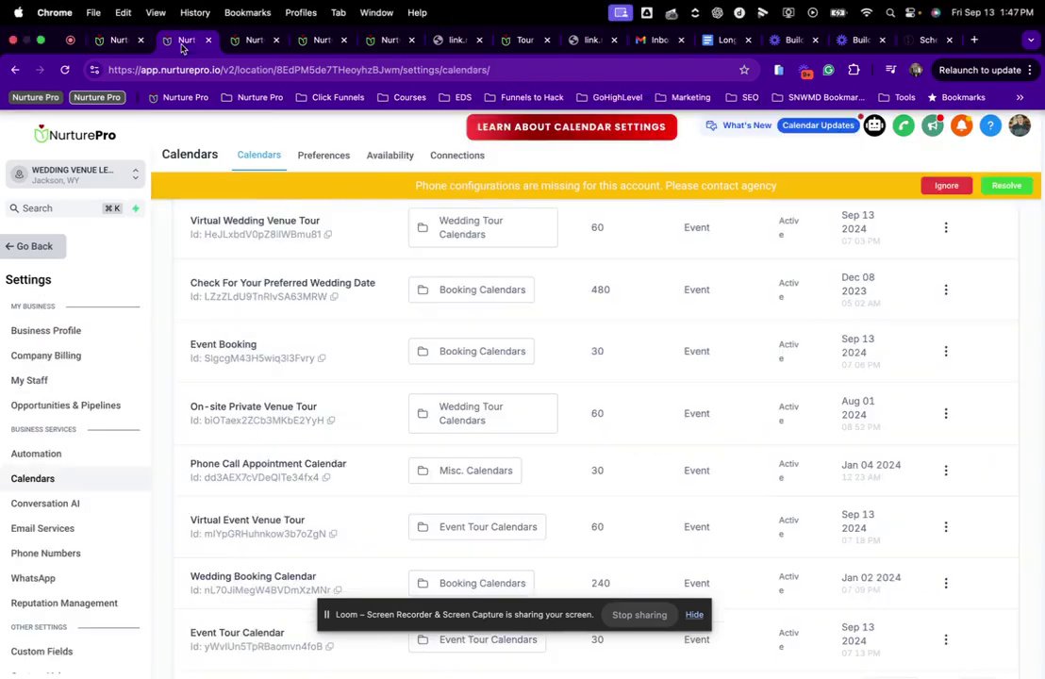
pyautogui.click(319, 42)
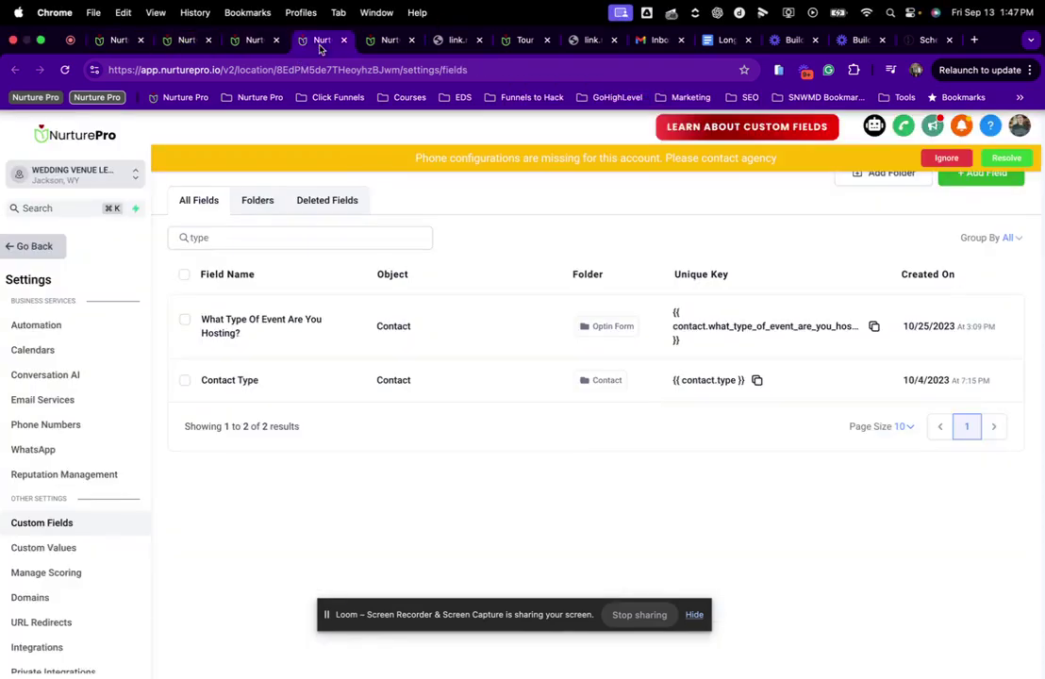
pyautogui.click(111, 41)
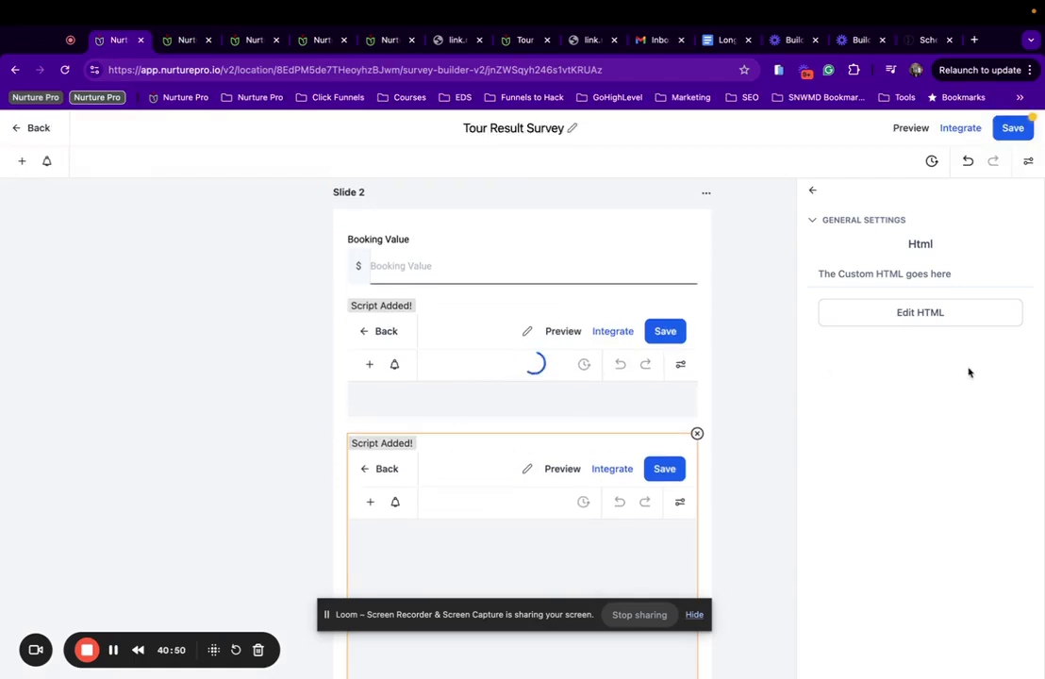
pyautogui.click(937, 314)
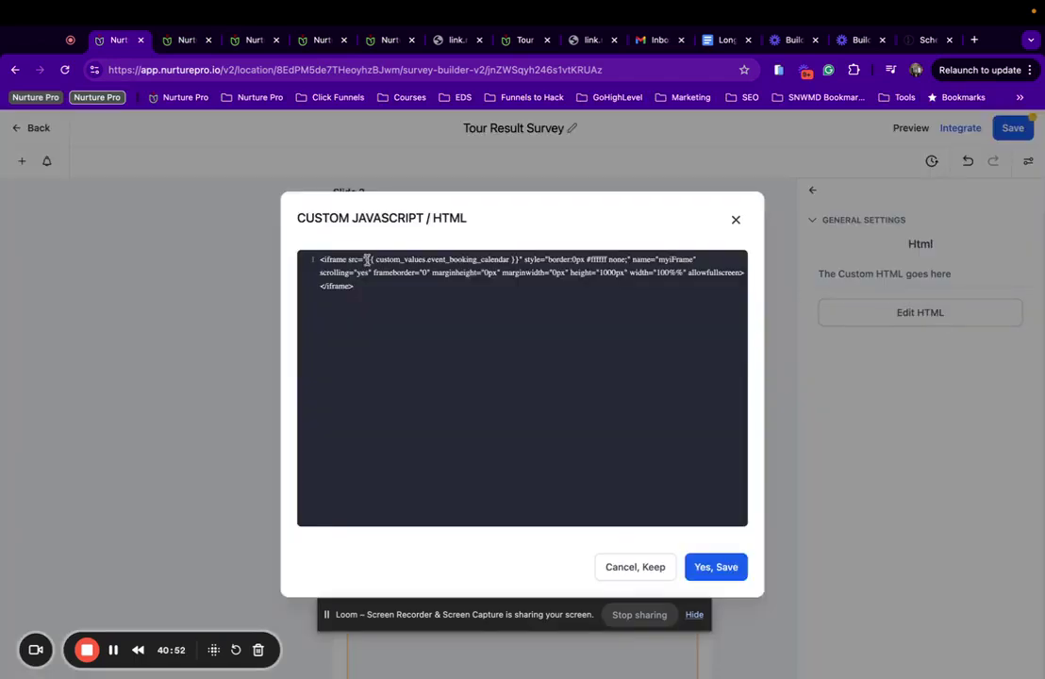
pyautogui.moveTo(366, 260); pyautogui.dragTo(510, 259)
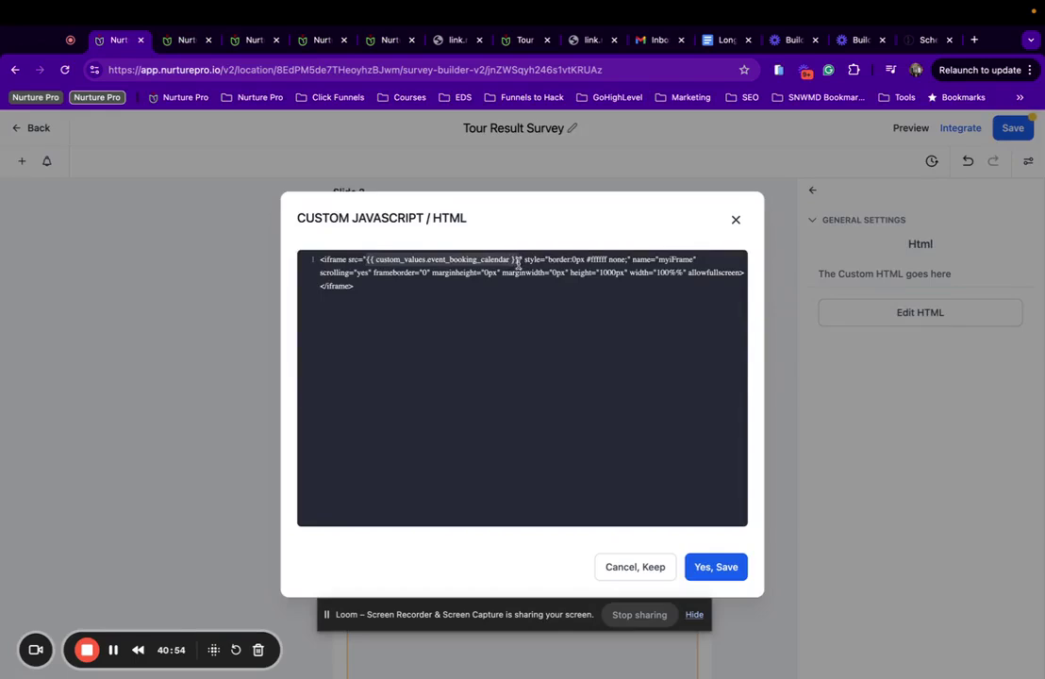
pyautogui.hotkey('ctrl', 'v')
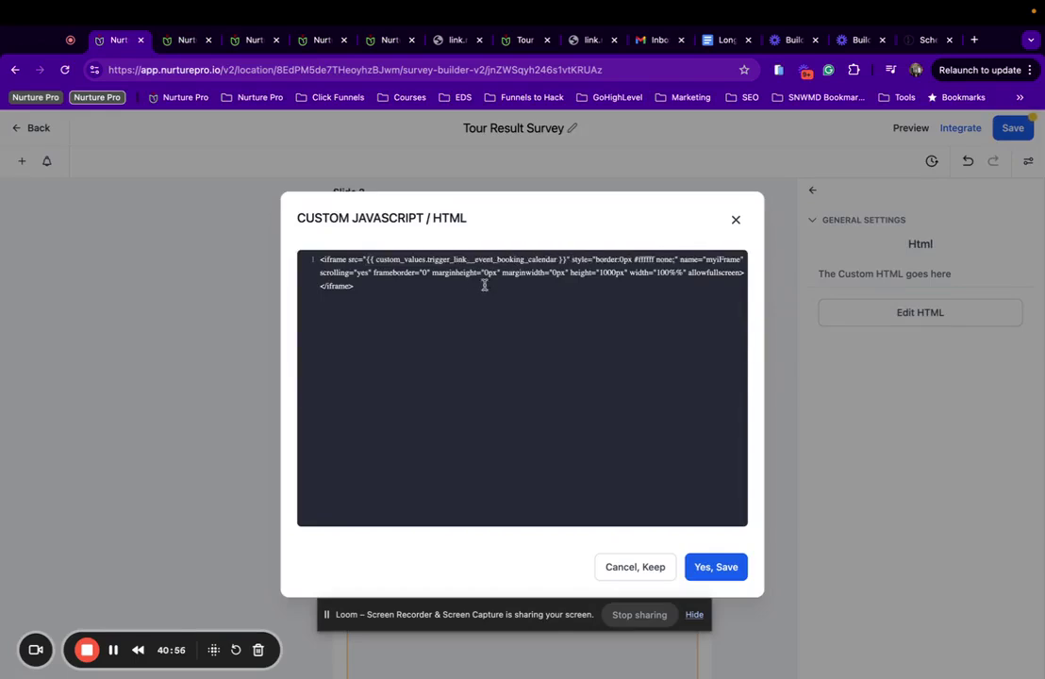
pyautogui.click(704, 566)
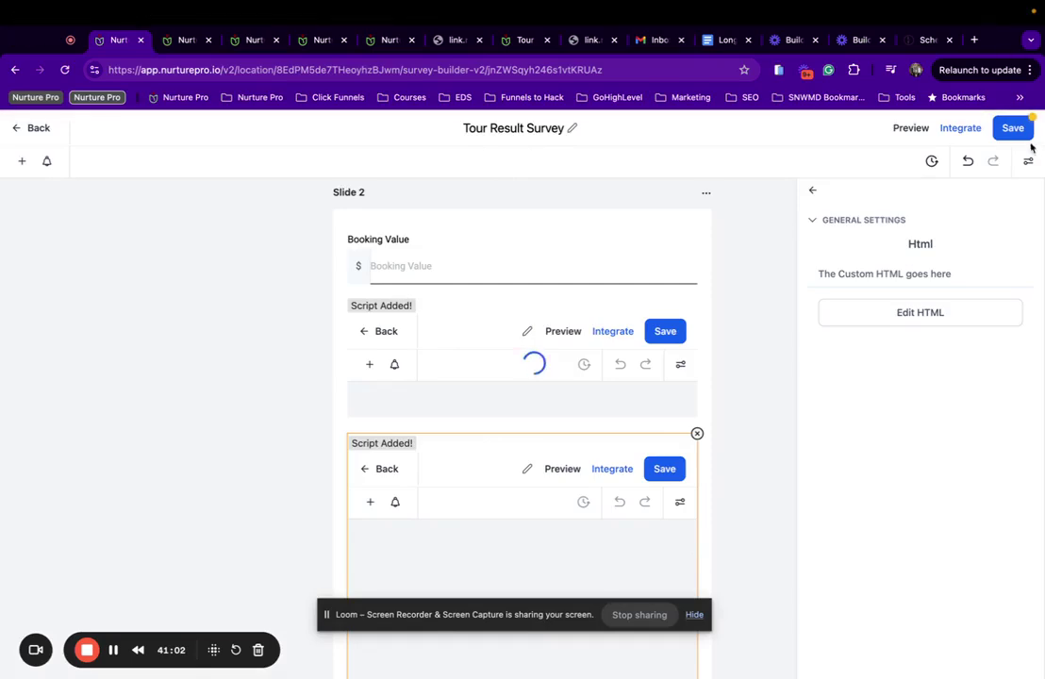
pyautogui.click(1004, 132)
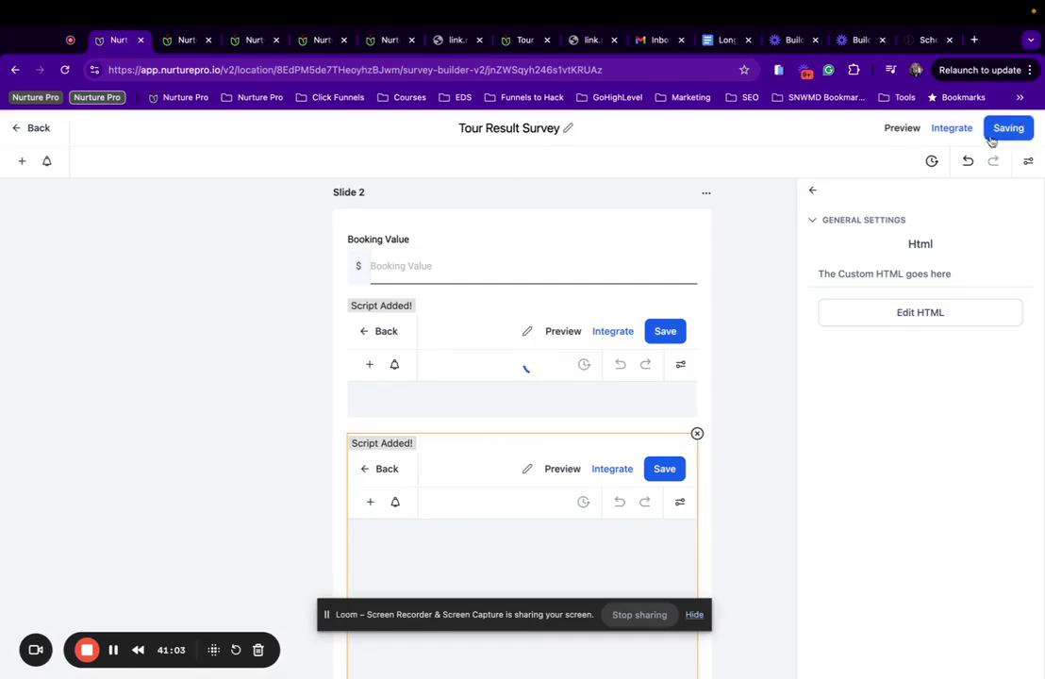
# Step: Back in the custom values, rename "Trigger Link - Book Wedding Calendar" to "Trigger Link -Wedding Booking Calendar" and update it
pyautogui.click(318, 42)
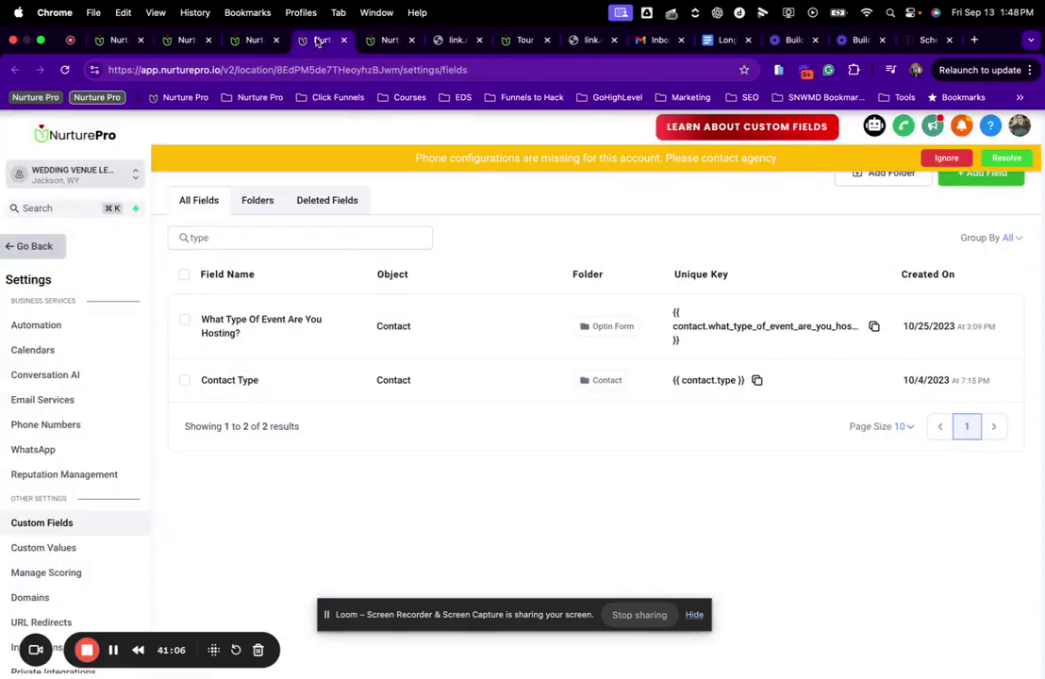
pyautogui.click(262, 44)
pyautogui.scroll(-3, 408, 343)
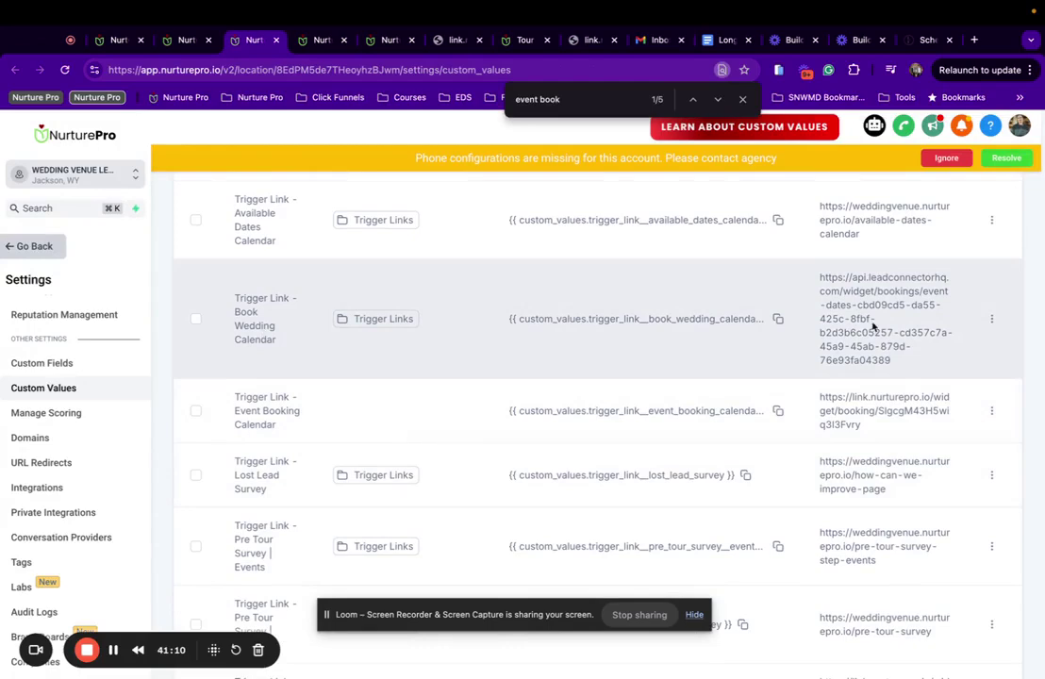
pyautogui.click(993, 321)
pyautogui.click(945, 270)
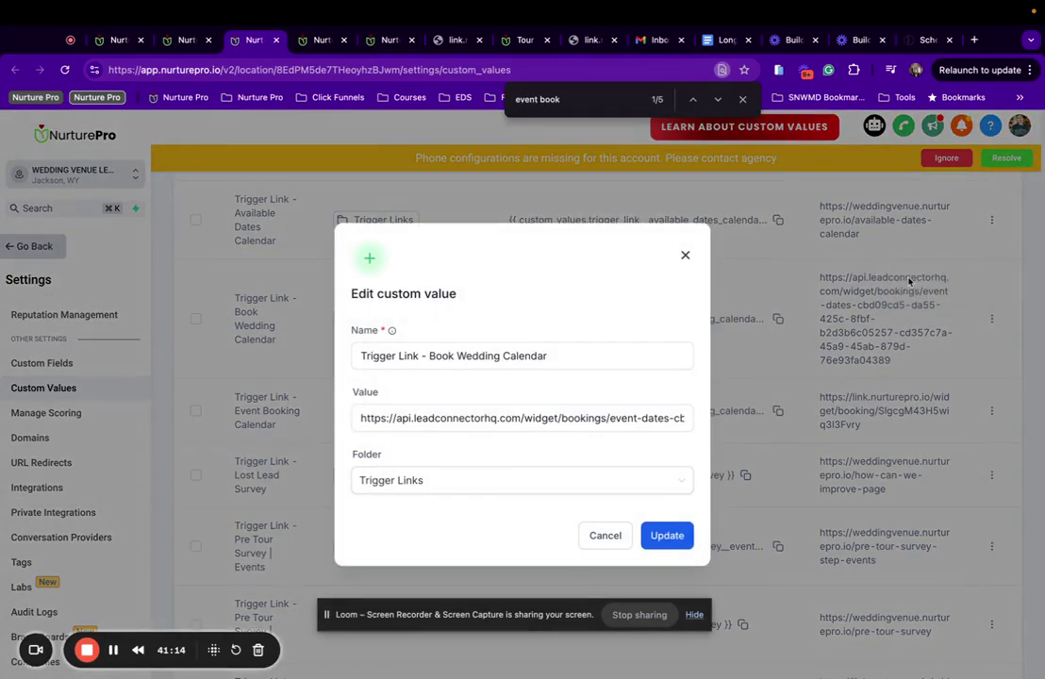
pyautogui.click(500, 355)
pyautogui.write('Booking')
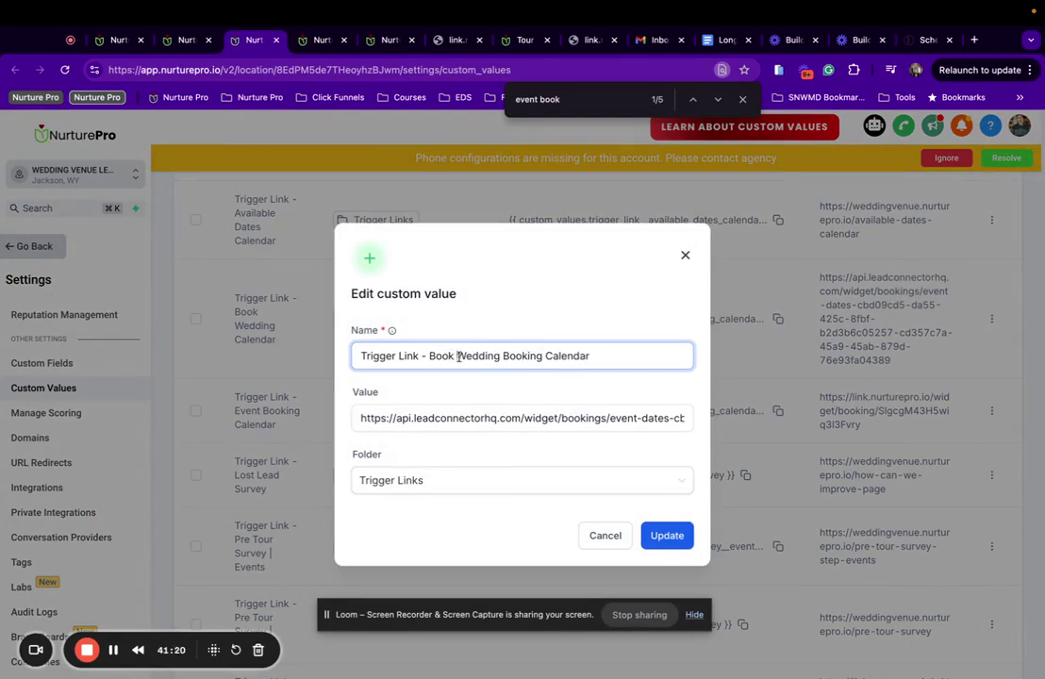
pyautogui.moveTo(457, 357); pyautogui.dragTo(425, 356)
pyautogui.press('BackSpace')
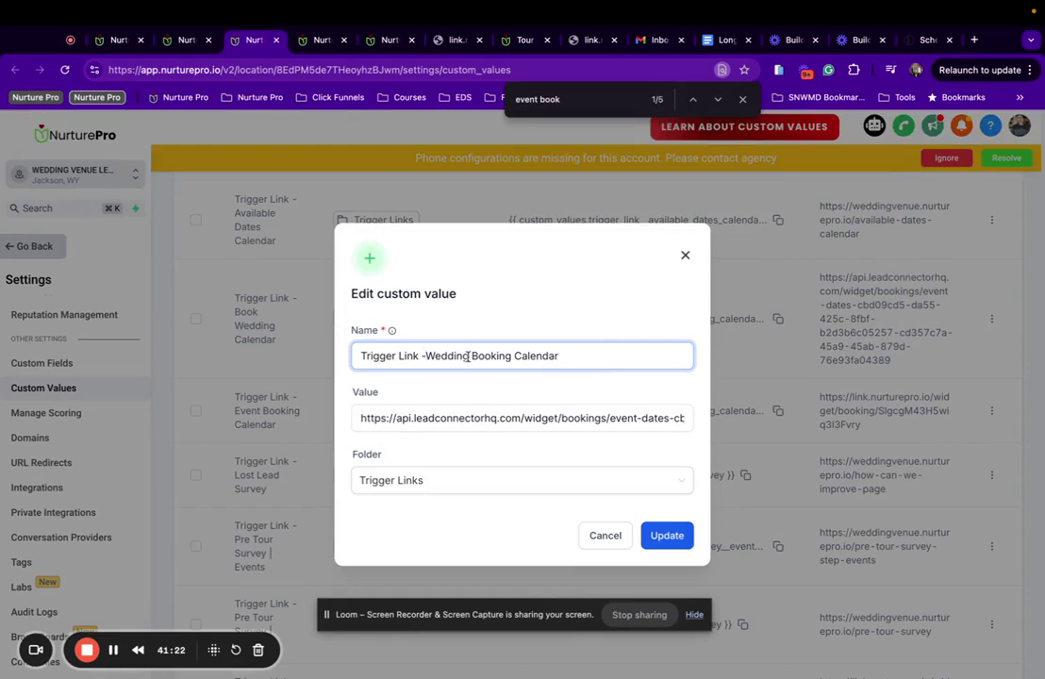
pyautogui.click(673, 542)
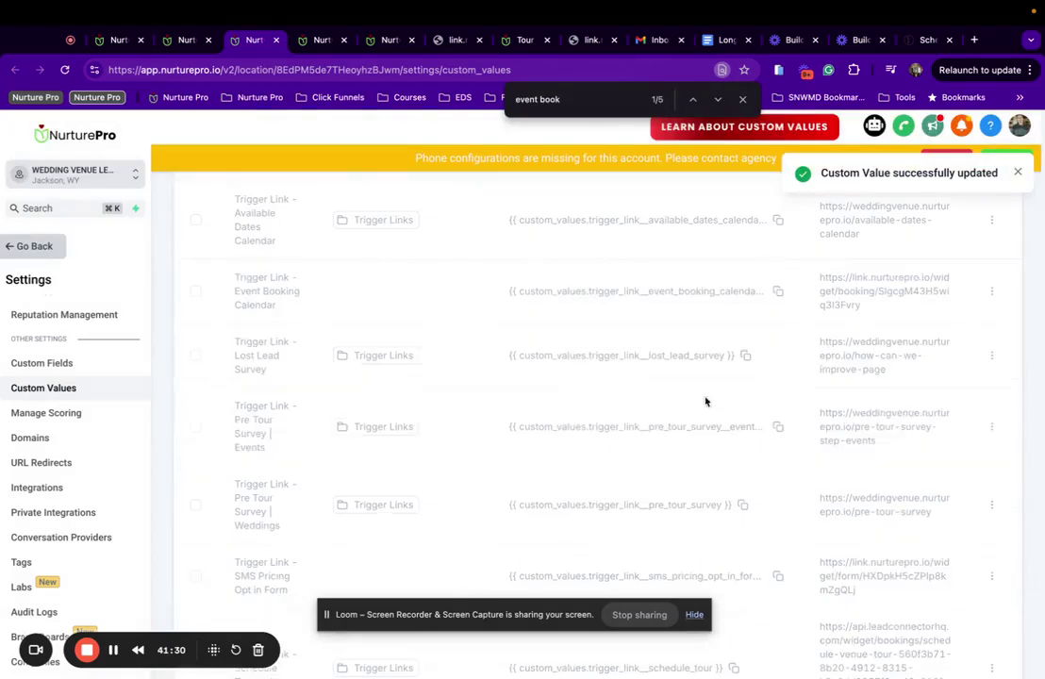
# Step: Return to the Tour Result Survey builder, check the end of slide 2, and save the survey again
pyautogui.click(320, 38)
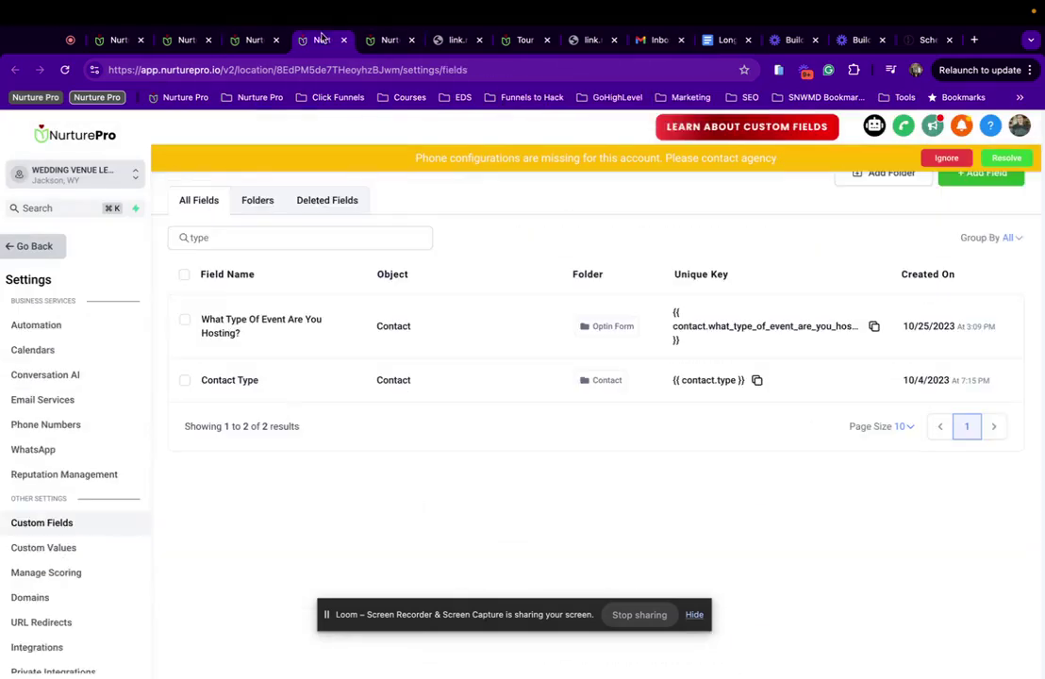
pyautogui.click(176, 40)
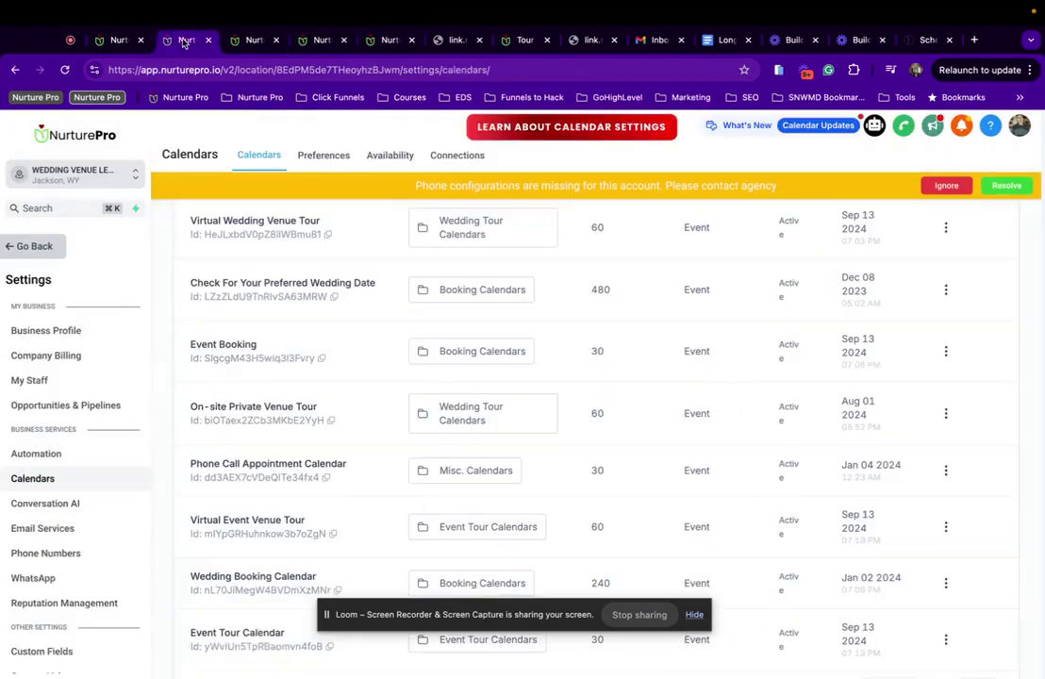
pyautogui.click(118, 41)
pyautogui.scroll(-5, 568, 425)
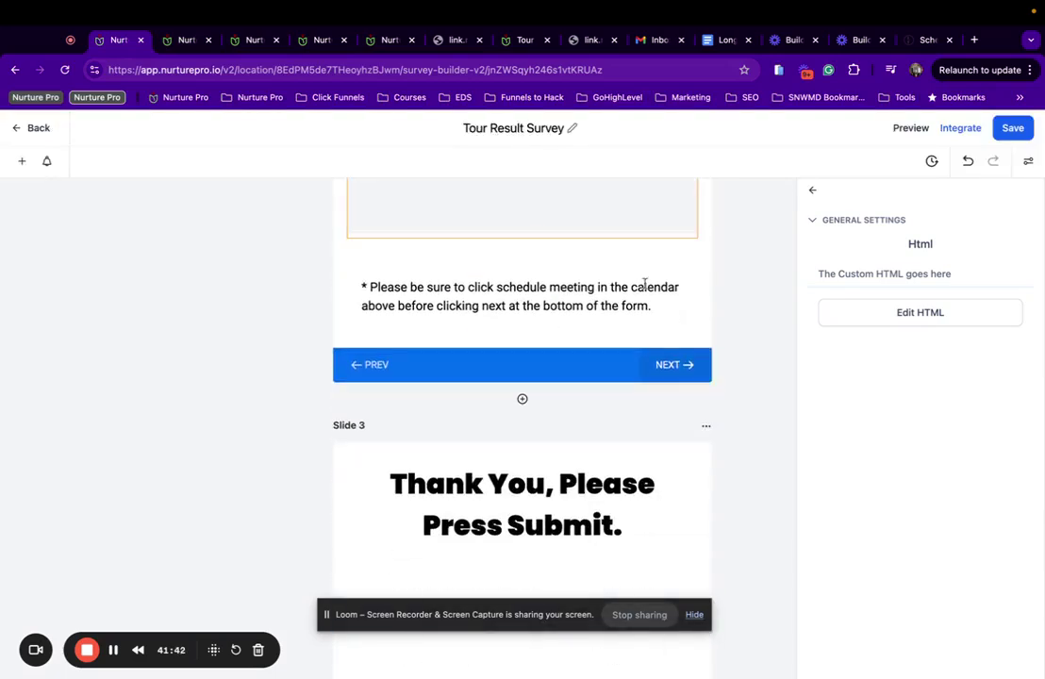
pyautogui.click(1013, 129)
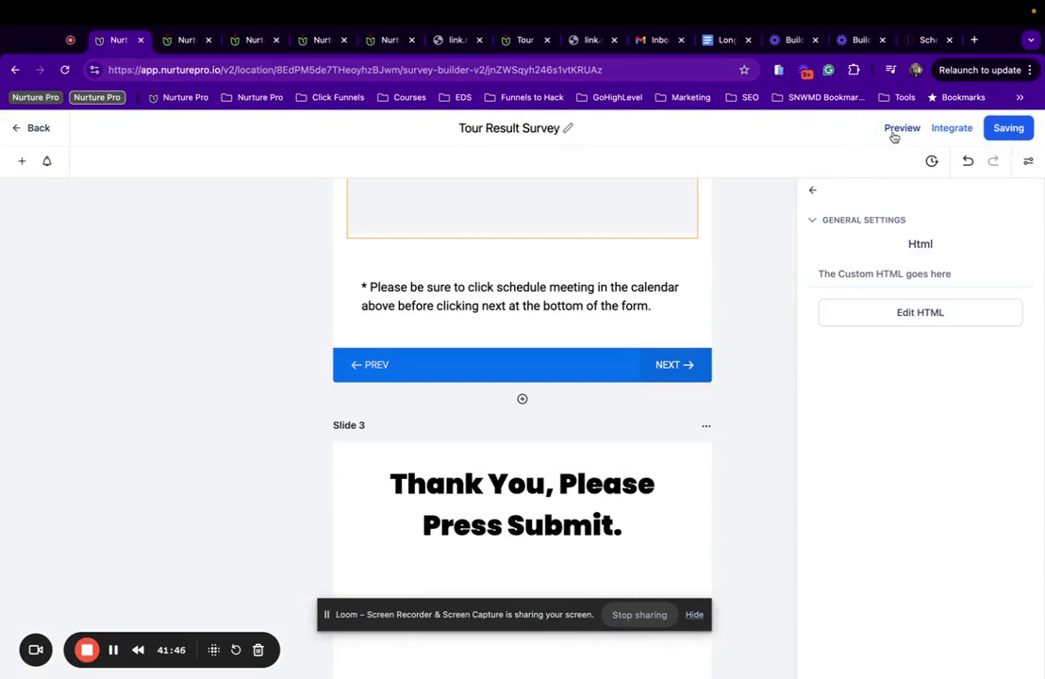
# Step: Close the browser tabs showing the Event Tour Calendars group and the old survey preview
pyautogui.click(458, 41)
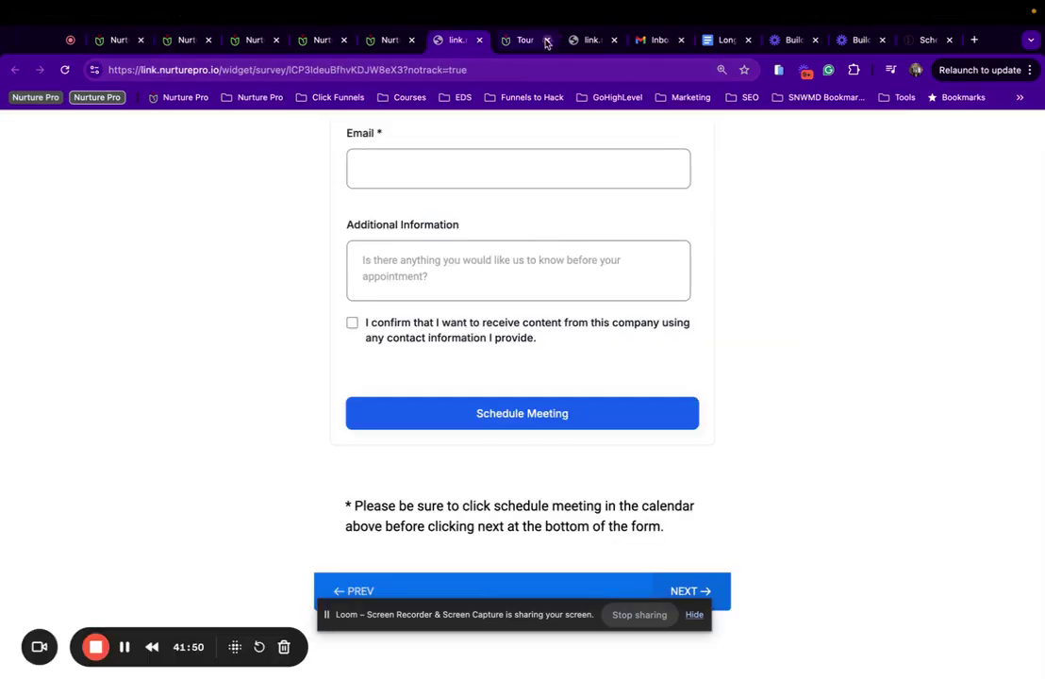
pyautogui.click(586, 43)
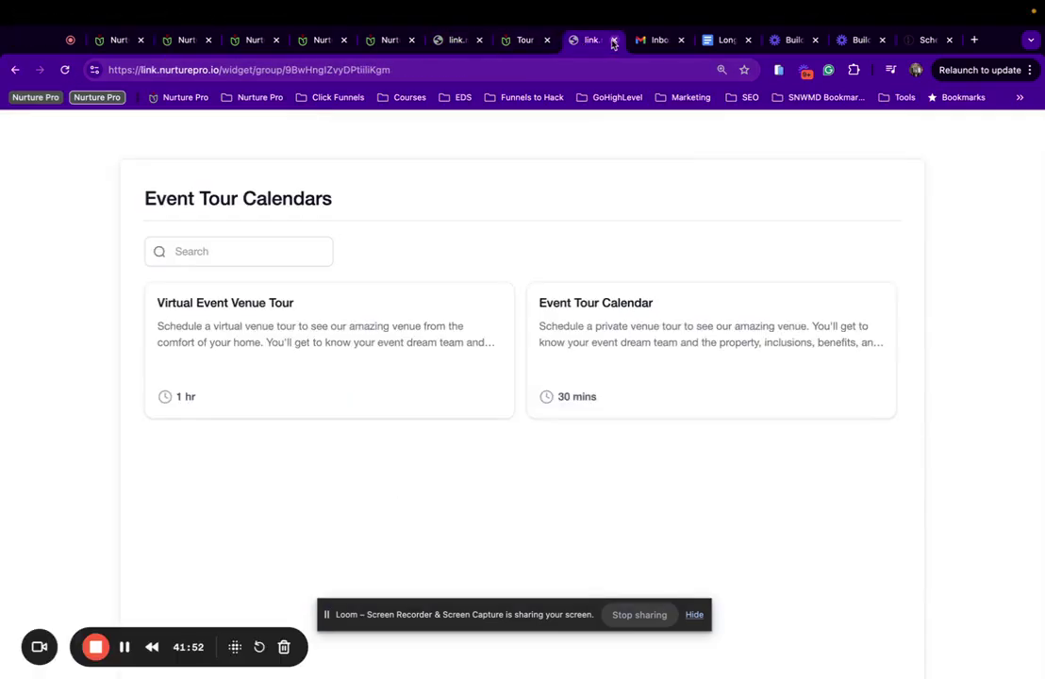
pyautogui.click(613, 40)
pyautogui.click(525, 42)
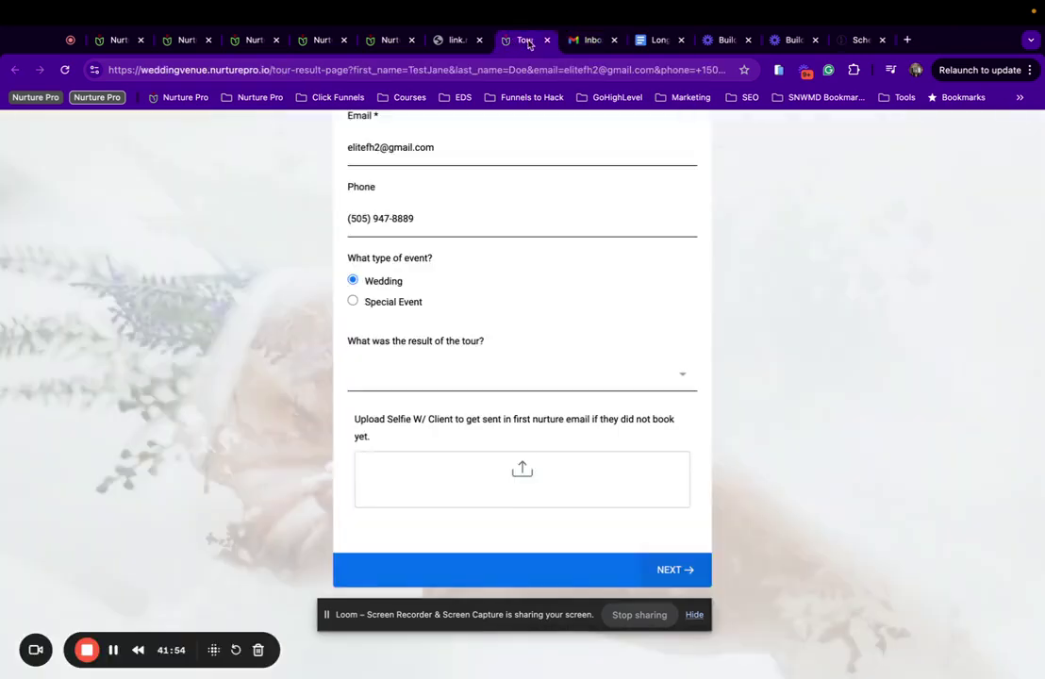
pyautogui.click(457, 41)
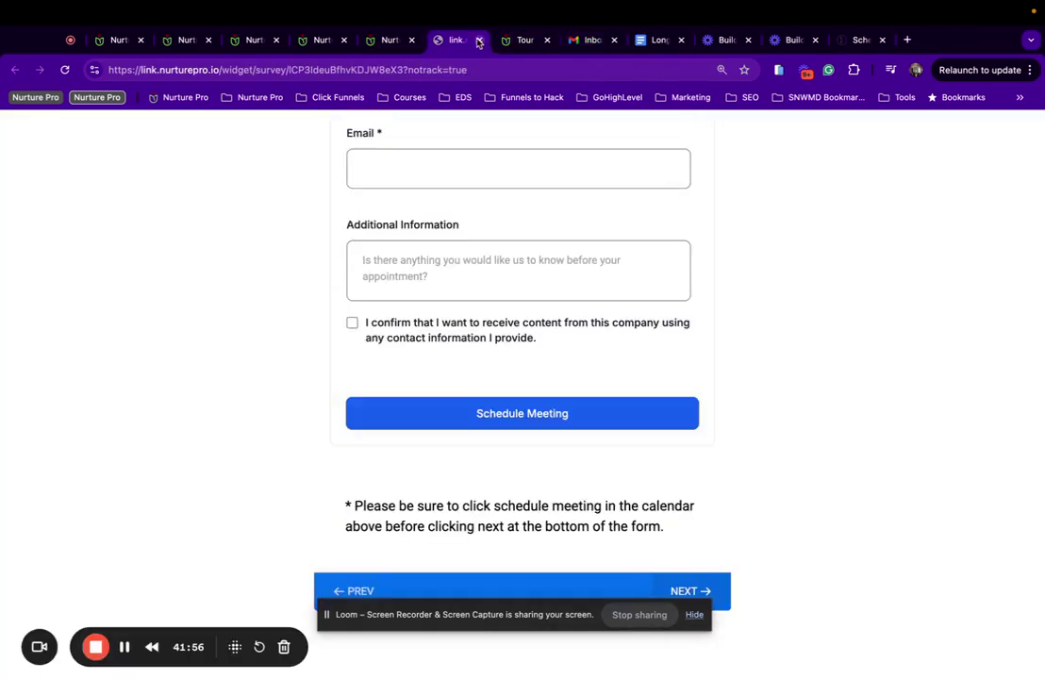
pyautogui.click(478, 42)
# Step: Leave and close the other account's Tour Result Survey editor, then look over the form on the live tour result page
pyautogui.click(390, 40)
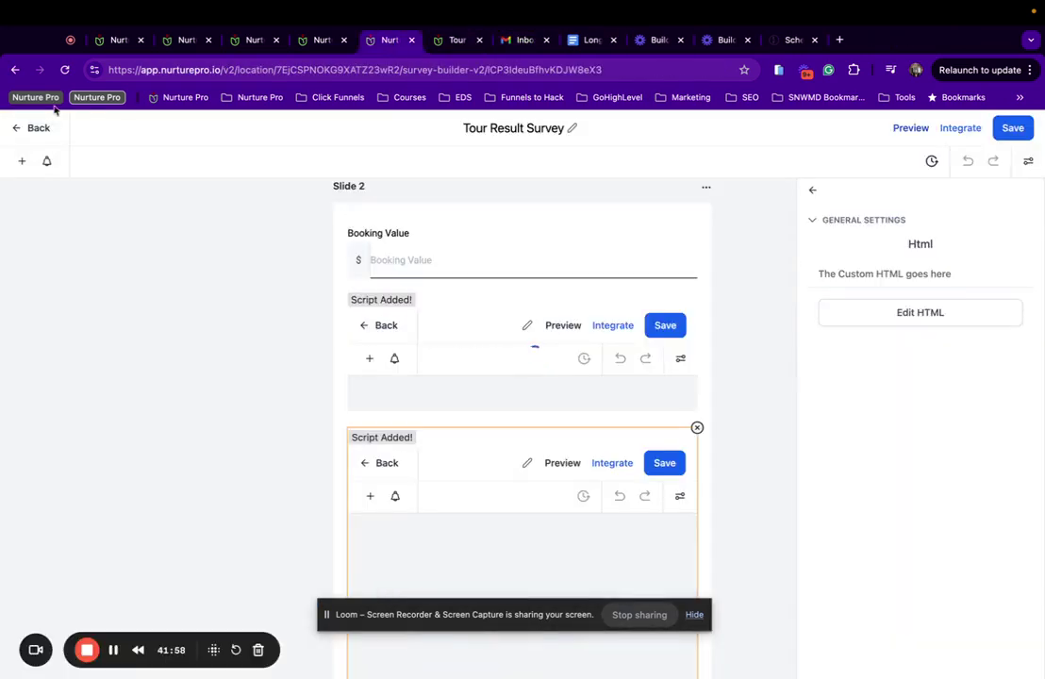
pyautogui.click(32, 129)
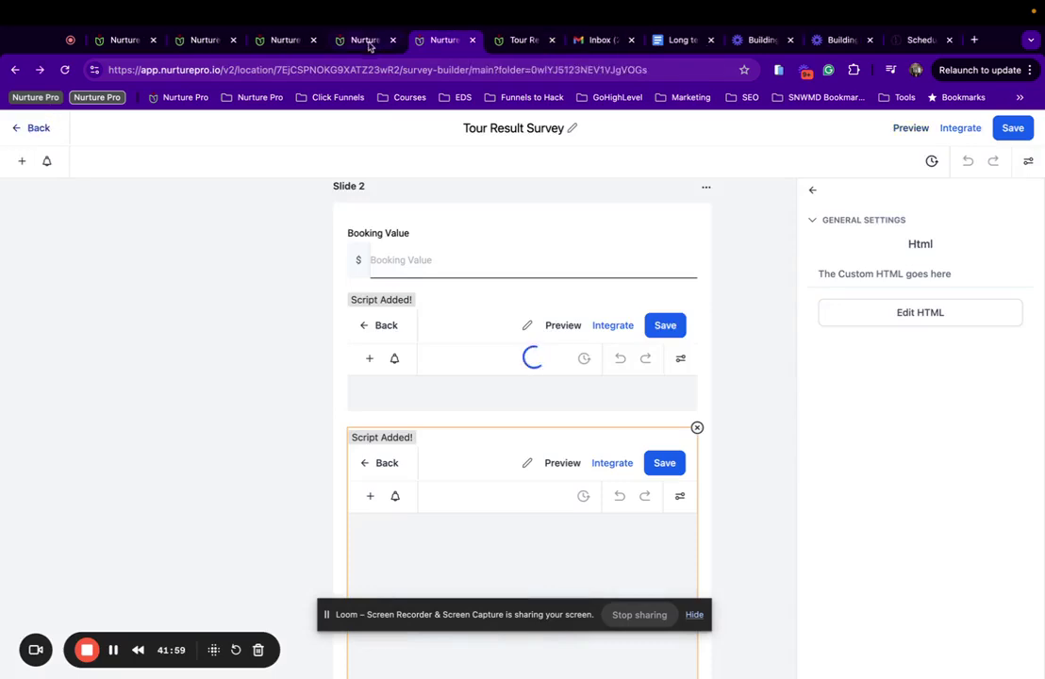
pyautogui.click(472, 39)
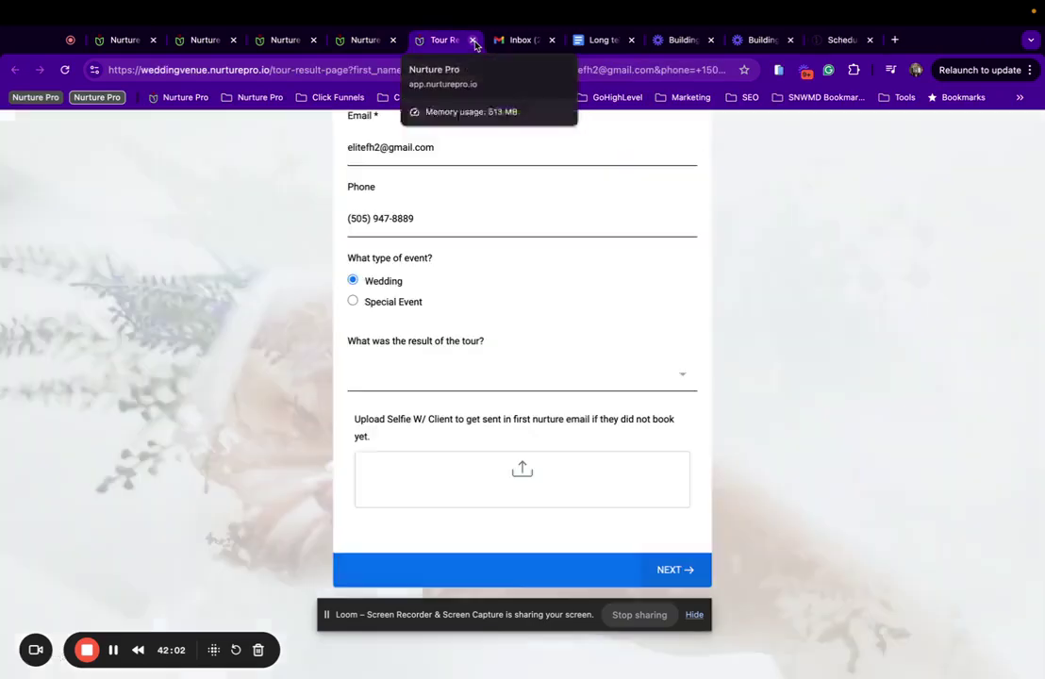
pyautogui.scroll(3, 481, 233)
pyautogui.scroll(-4, 480, 233)
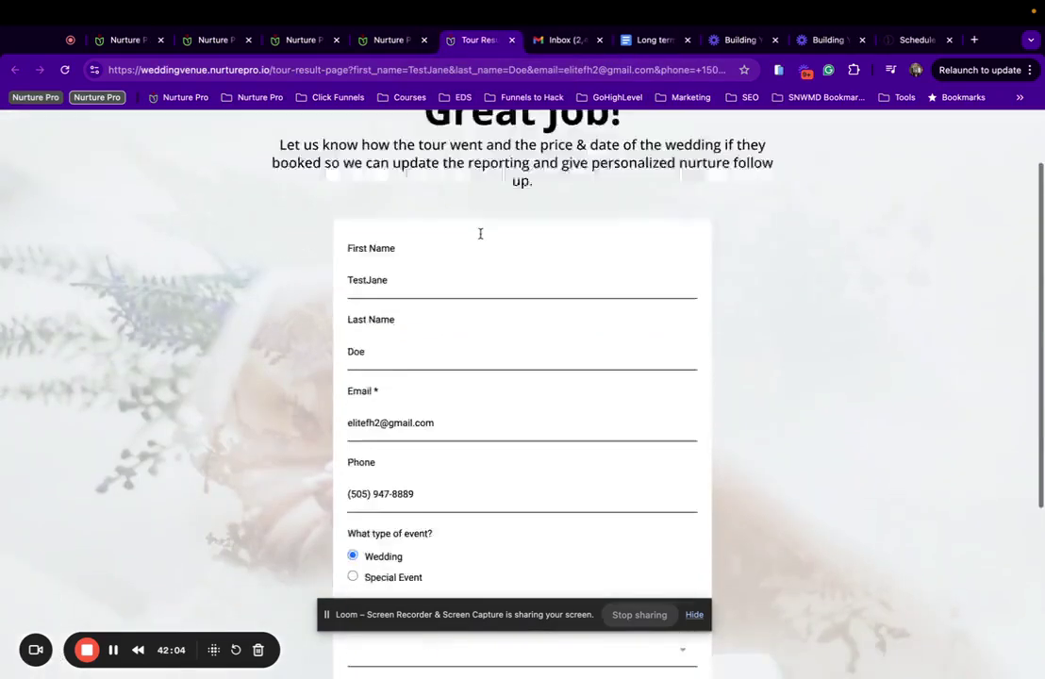
# Step: On the live tour result page, look over the form and choose "Showed - Booked Wedding" as the result of the tour
pyautogui.click(399, 40)
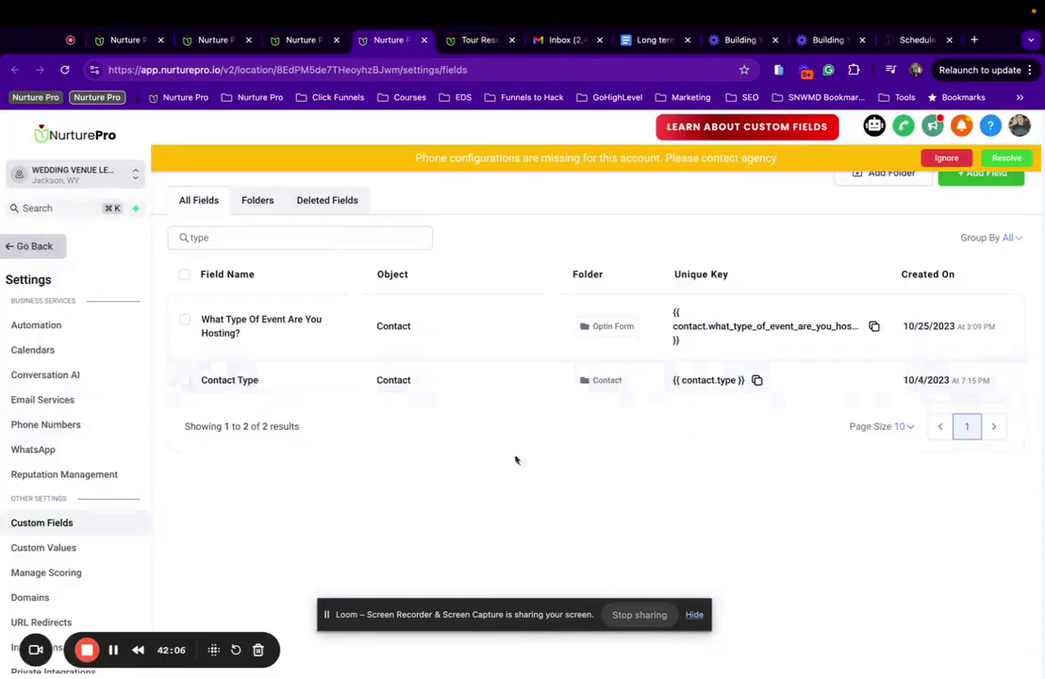
pyautogui.click(467, 40)
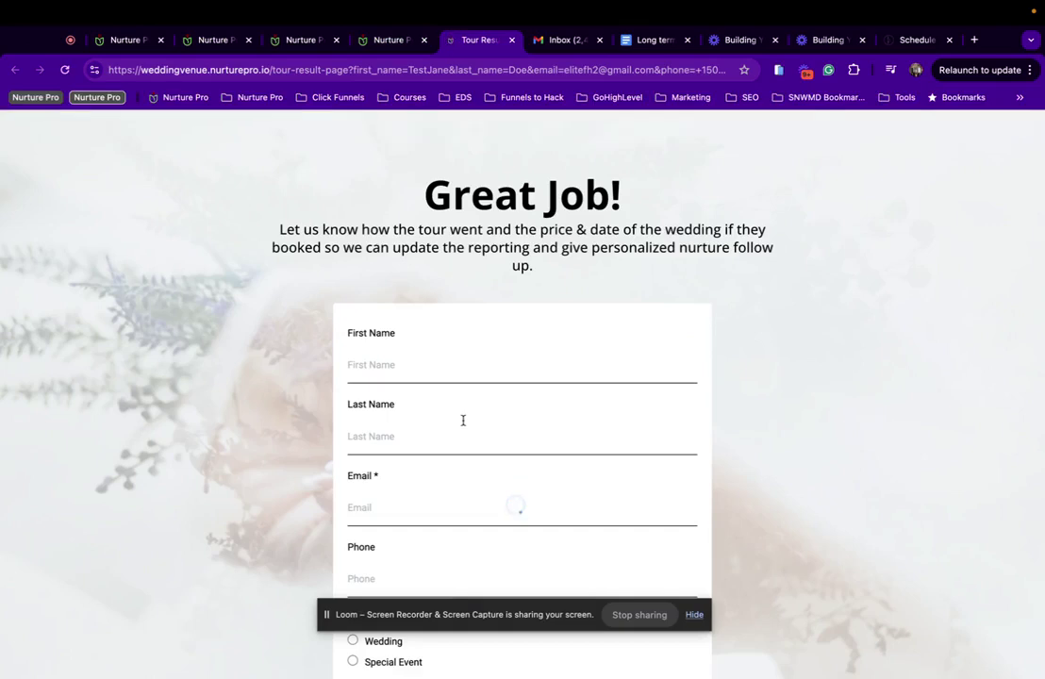
pyautogui.scroll(5, 464, 423)
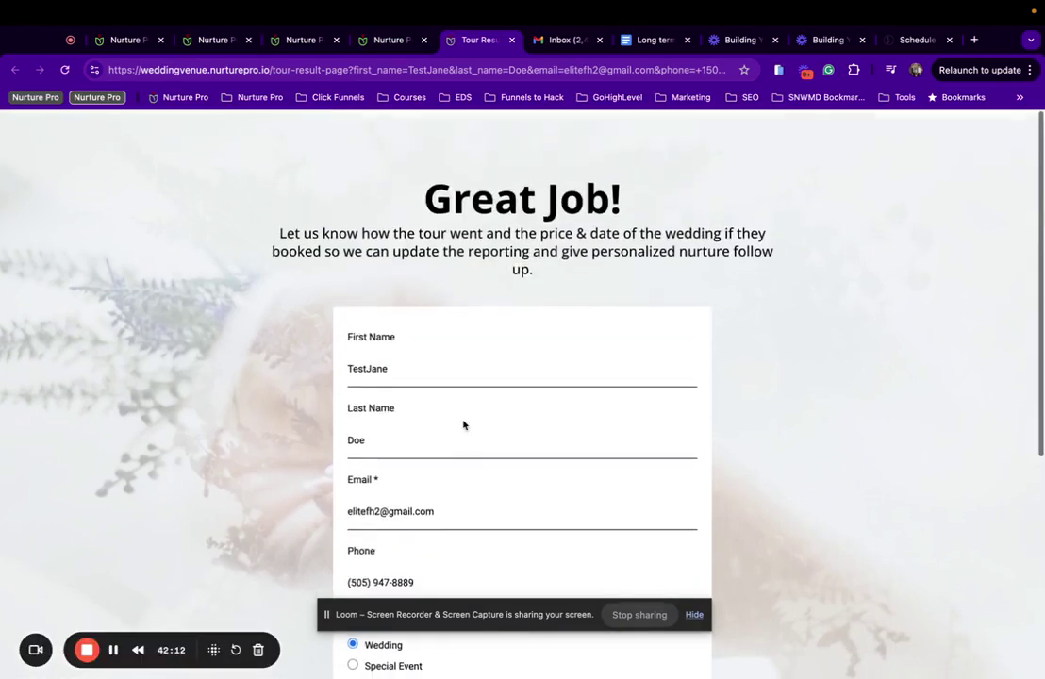
pyautogui.scroll(-4, 464, 422)
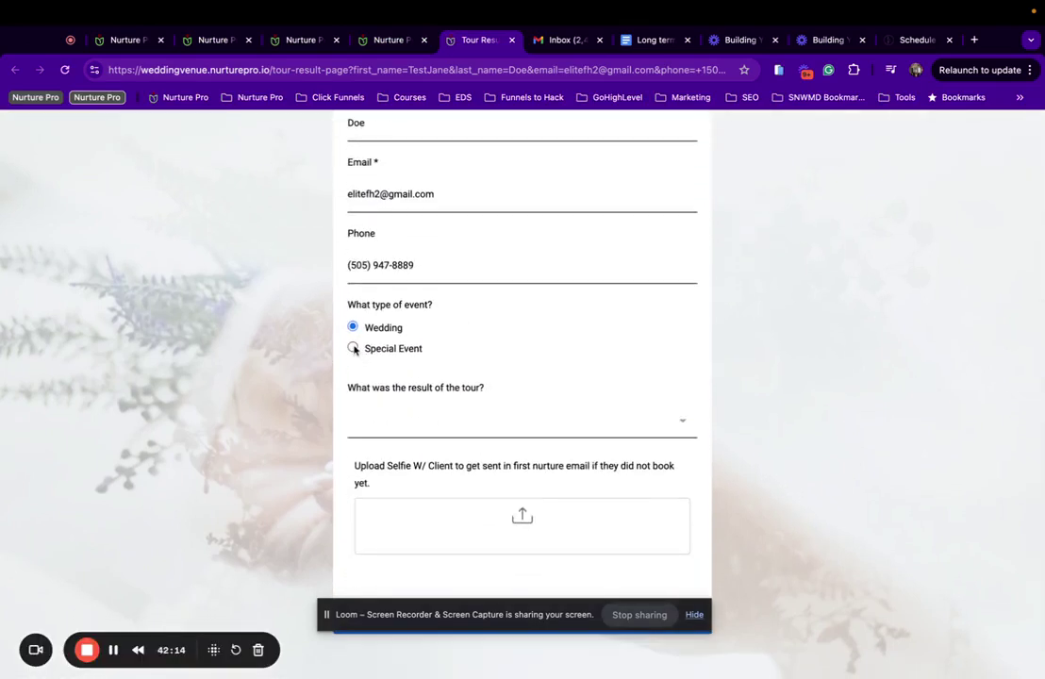
pyautogui.click(430, 415)
pyautogui.click(428, 400)
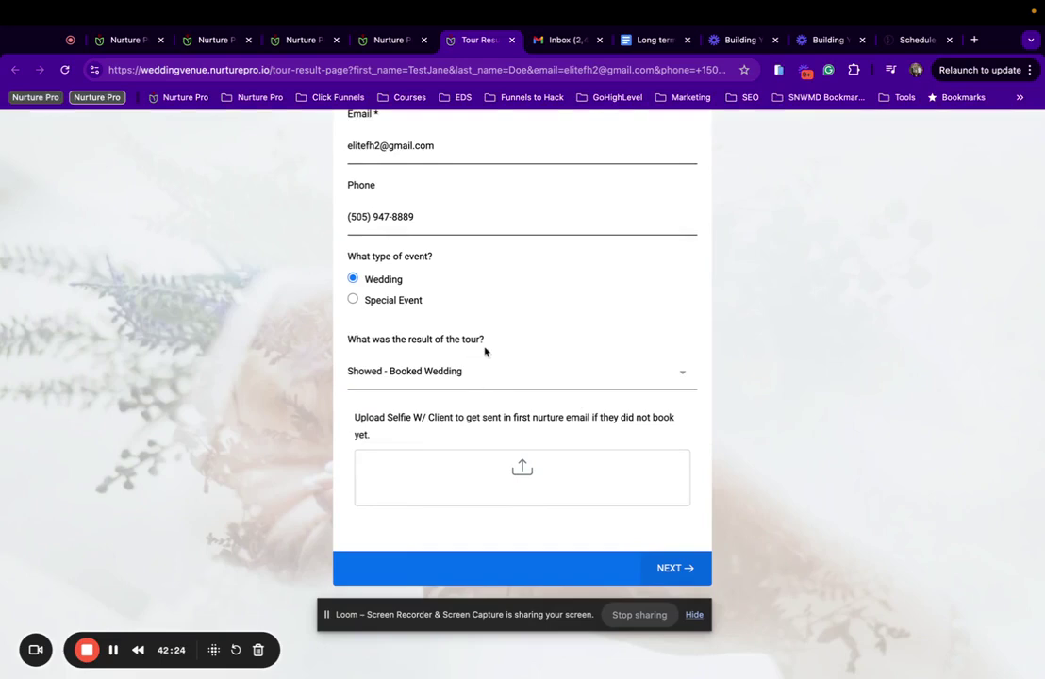
# Step: In the Tour Result Survey builder, examine the slide logic of the "What was the result of the tour?" field
pyautogui.click(126, 40)
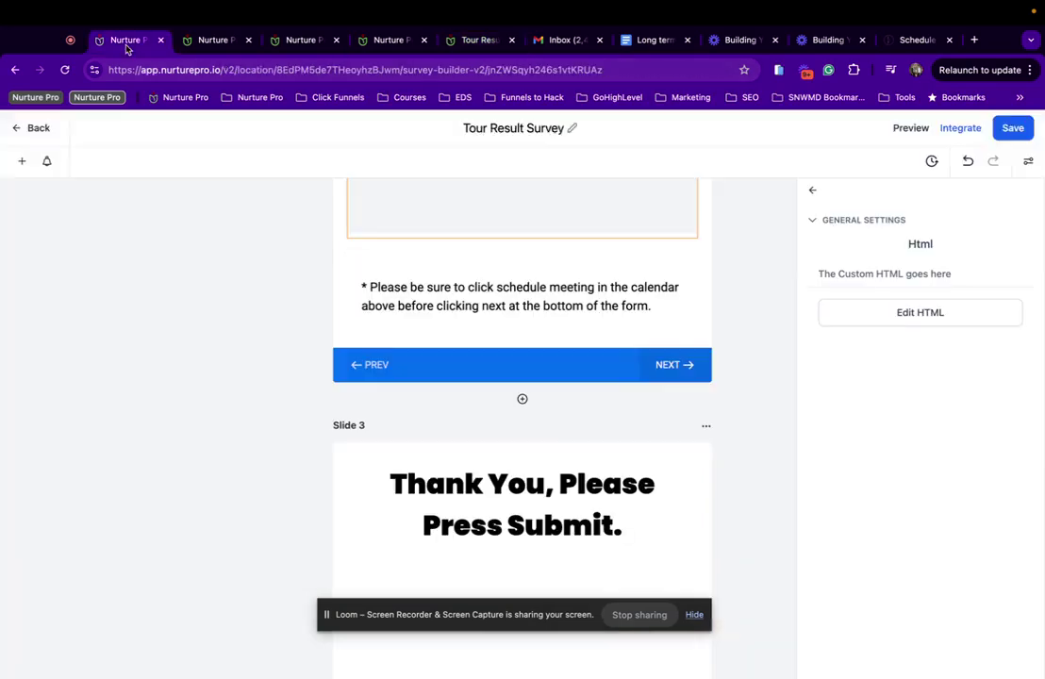
pyautogui.scroll(10, 527, 462)
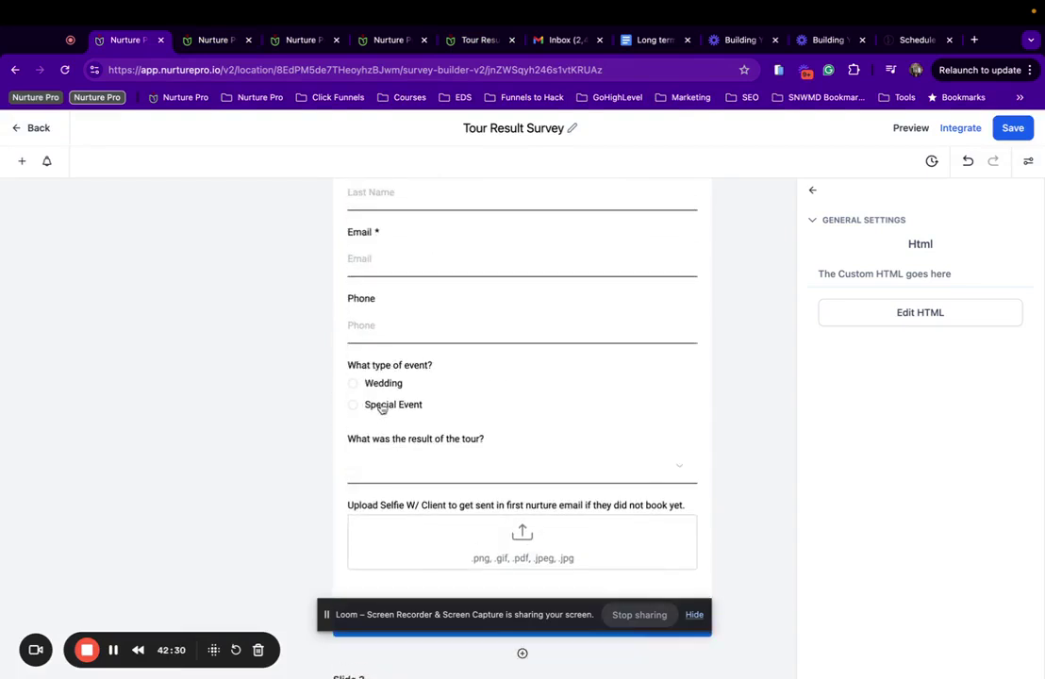
pyautogui.click(395, 455)
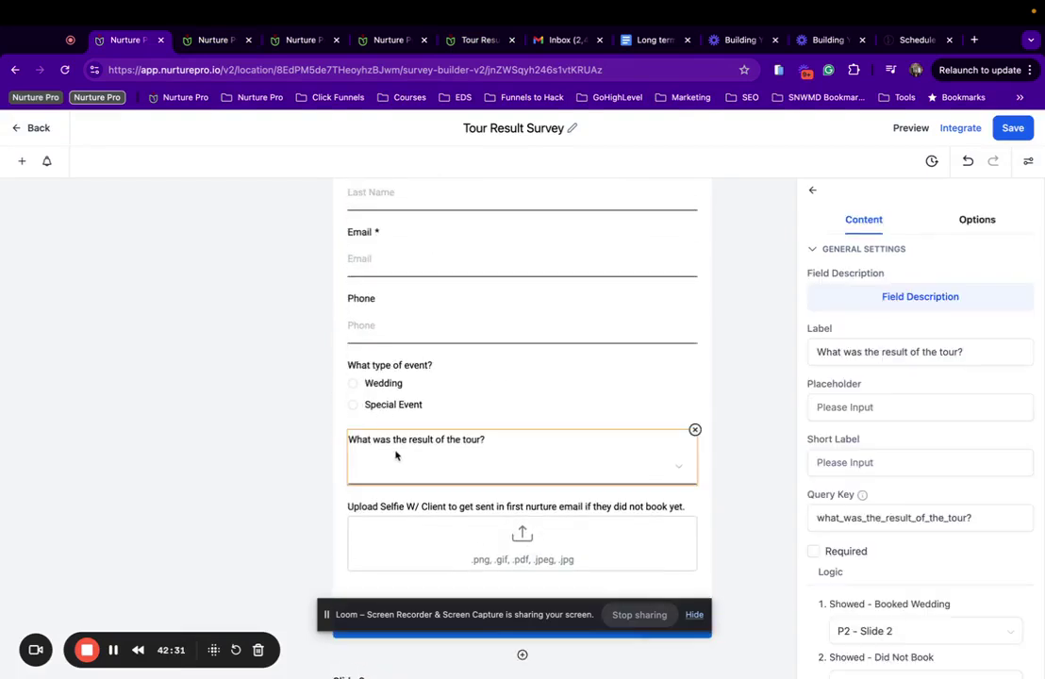
pyautogui.click(985, 455)
pyautogui.scroll(-3, 984, 455)
pyautogui.click(917, 457)
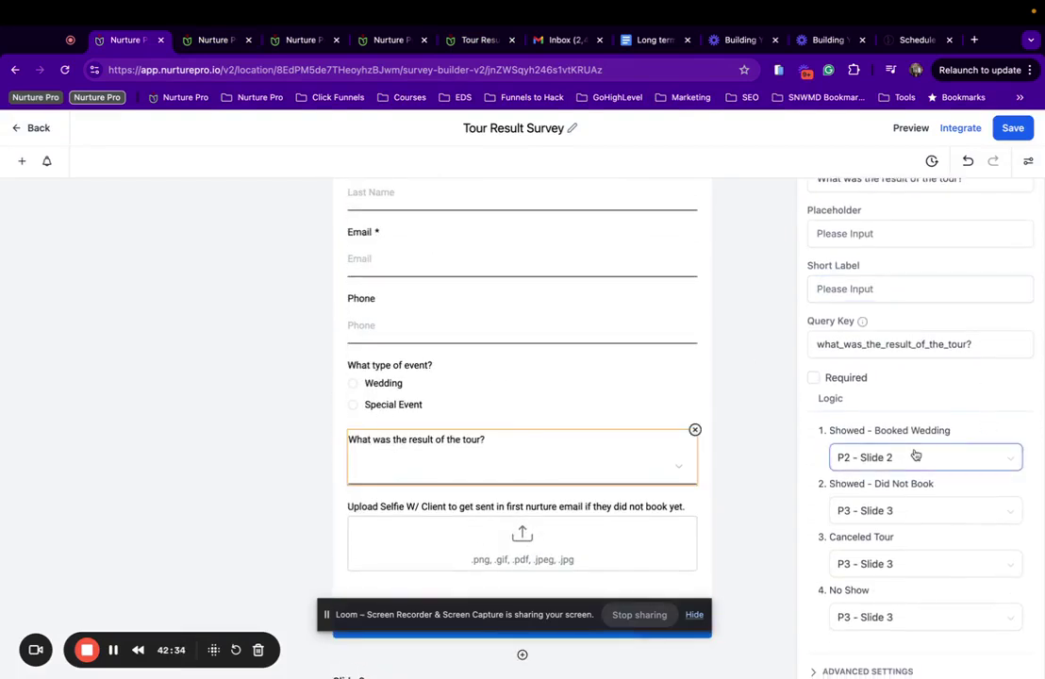
pyautogui.scroll(3, 913, 426)
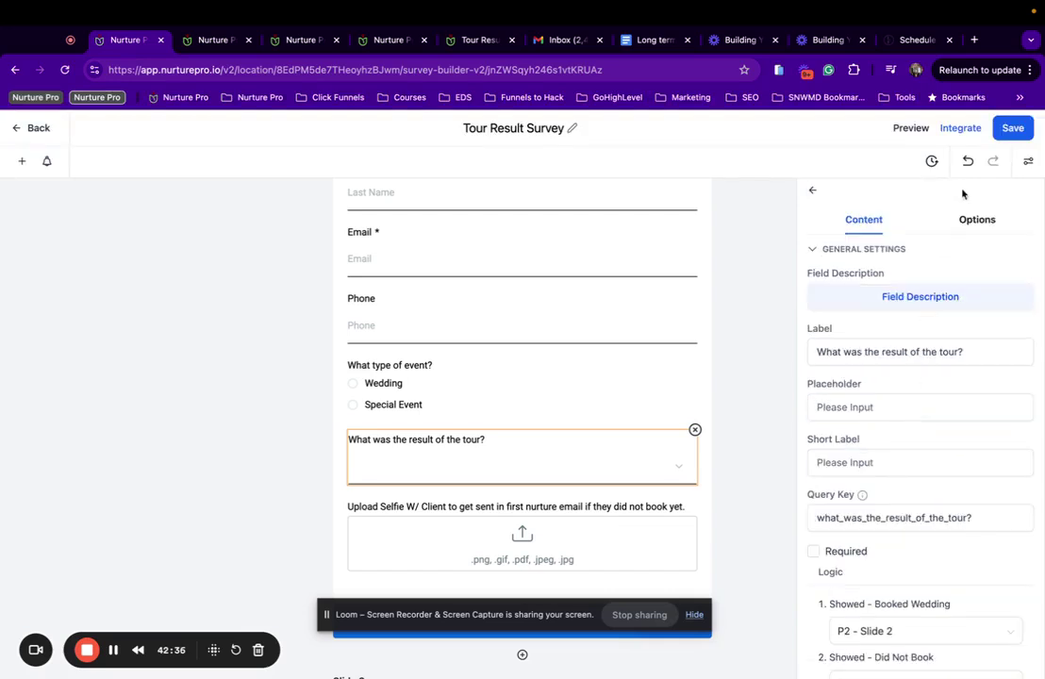
# Step: Rename the tour result option "Showed - Booked Wedding" to "Showed - Booked", save the survey, and check the field's logic
pyautogui.click(981, 220)
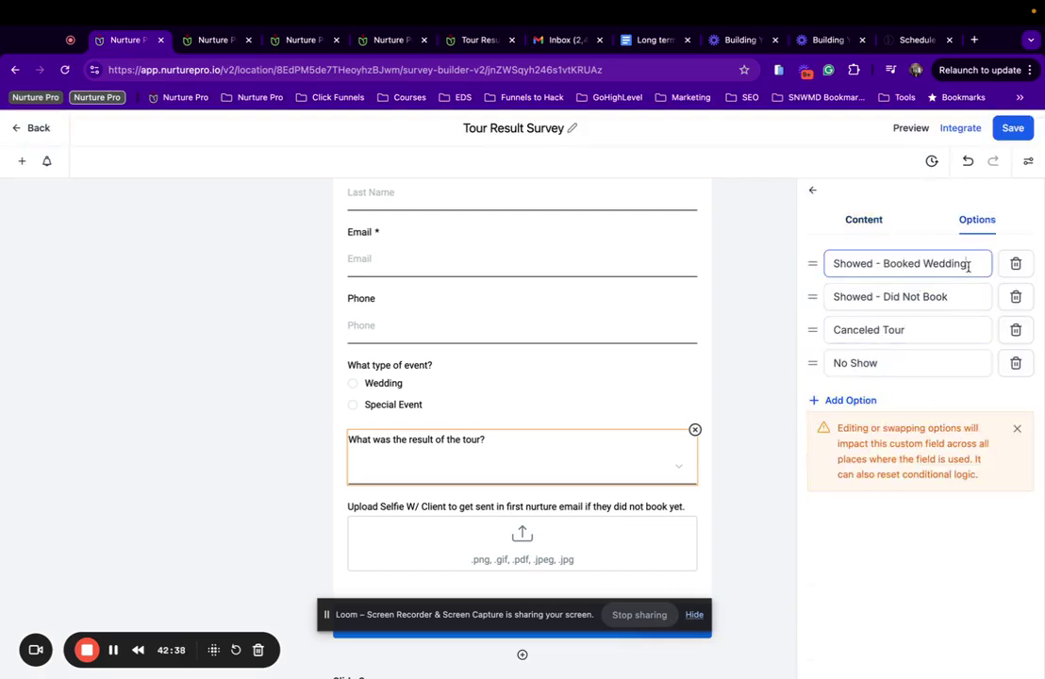
pyautogui.moveTo(922, 264); pyautogui.dragTo(978, 265)
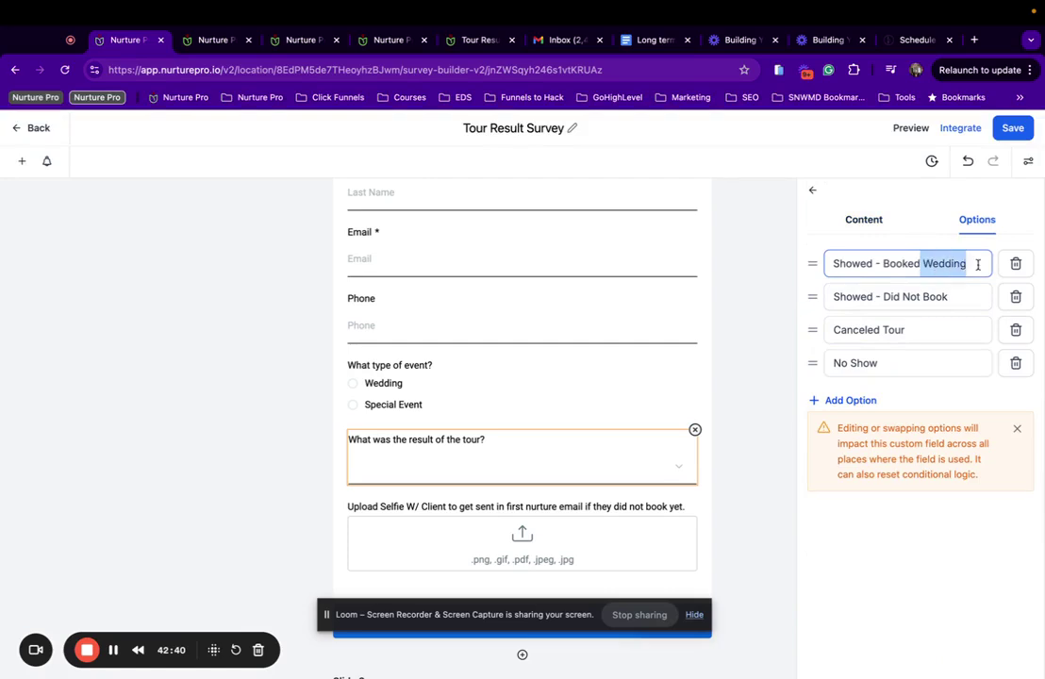
pyautogui.press('BackSpace')
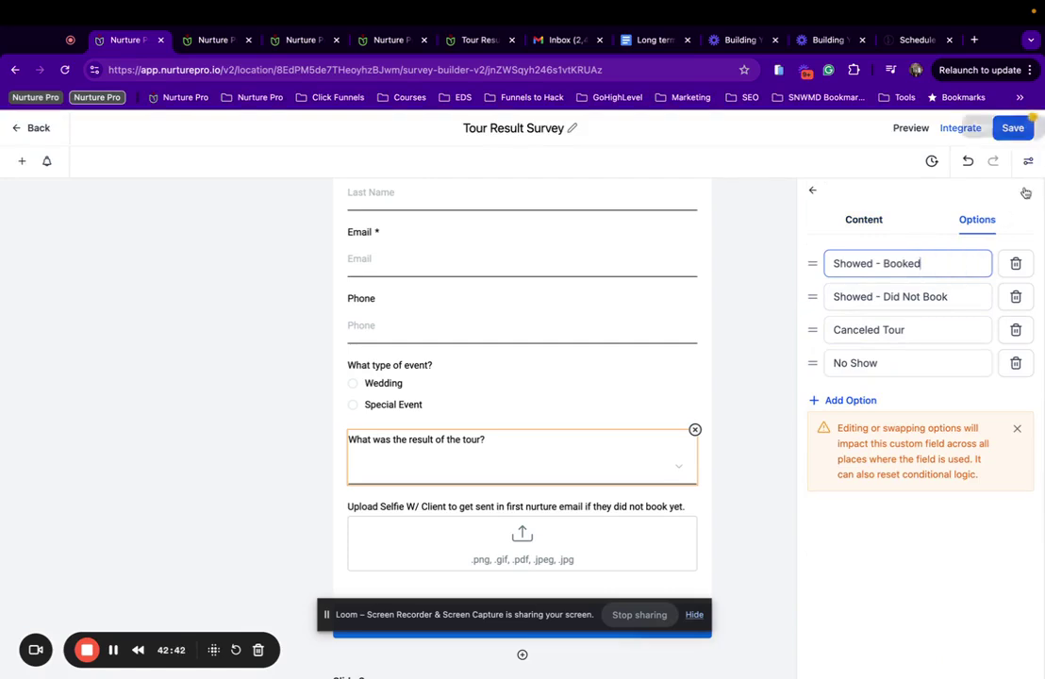
pyautogui.click(1013, 128)
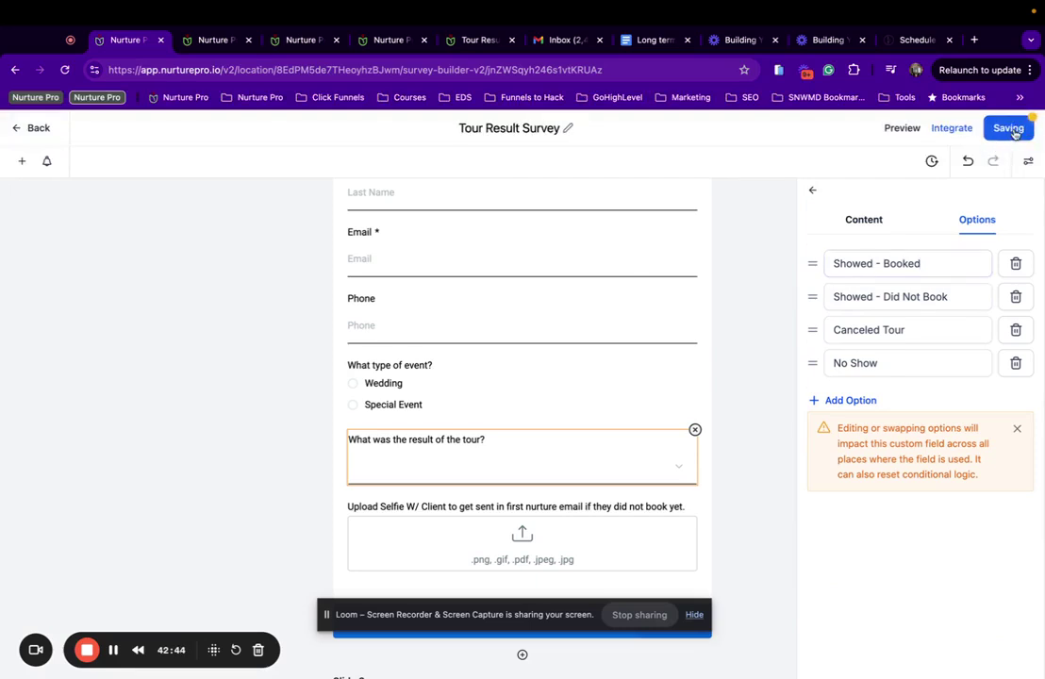
pyautogui.scroll(-3, 913, 386)
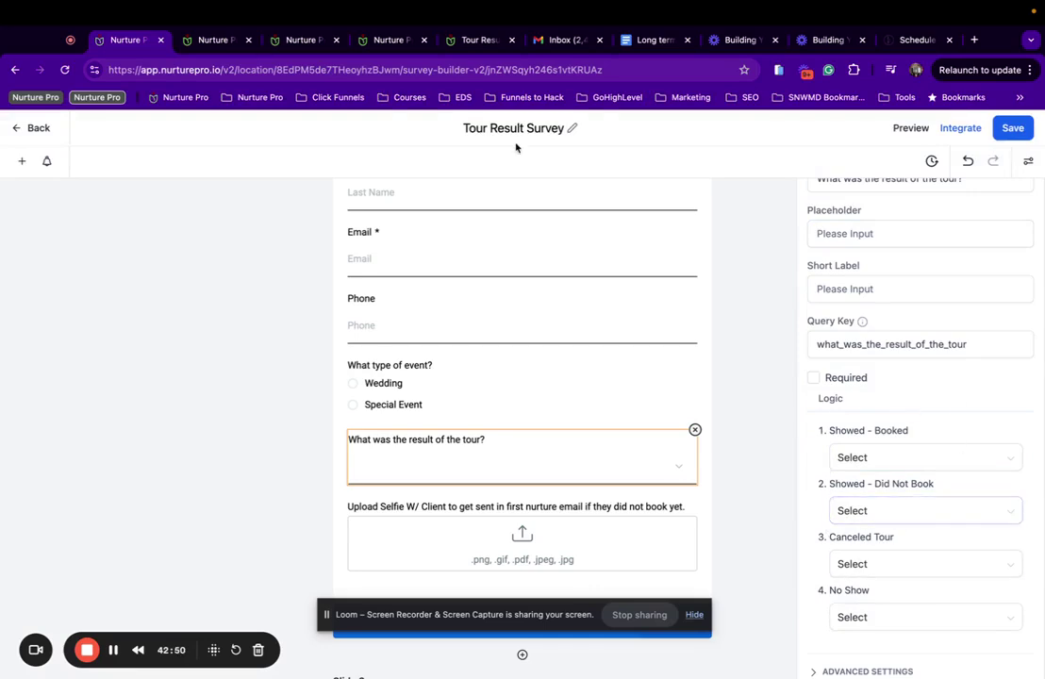
# Step: Open the workflow "2a) Tour Completed - Wedding Booked (Tour Results Form) - Weddings" from the Nurture Pro - Wedding Booking Funnel automation folder
pyautogui.click(216, 42)
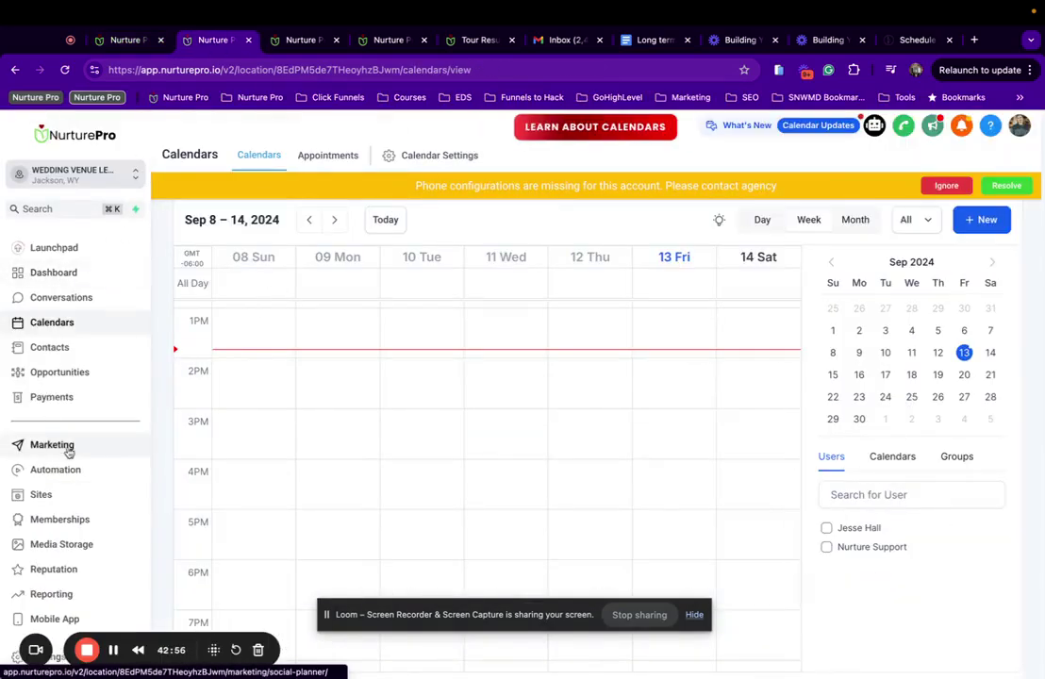
pyautogui.click(63, 469)
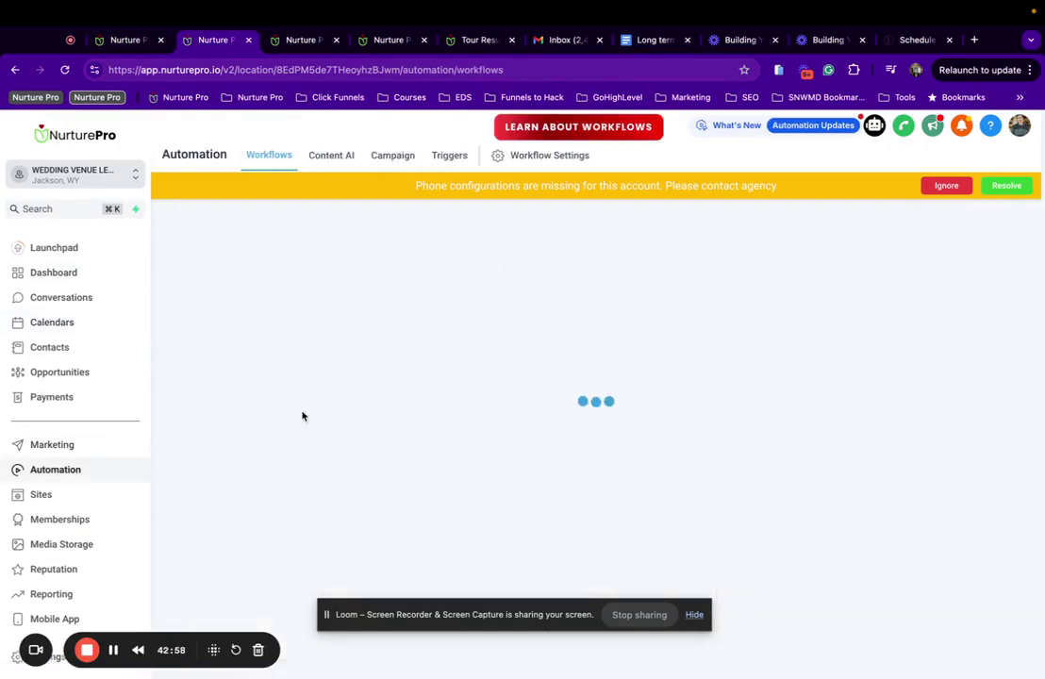
pyautogui.click(236, 469)
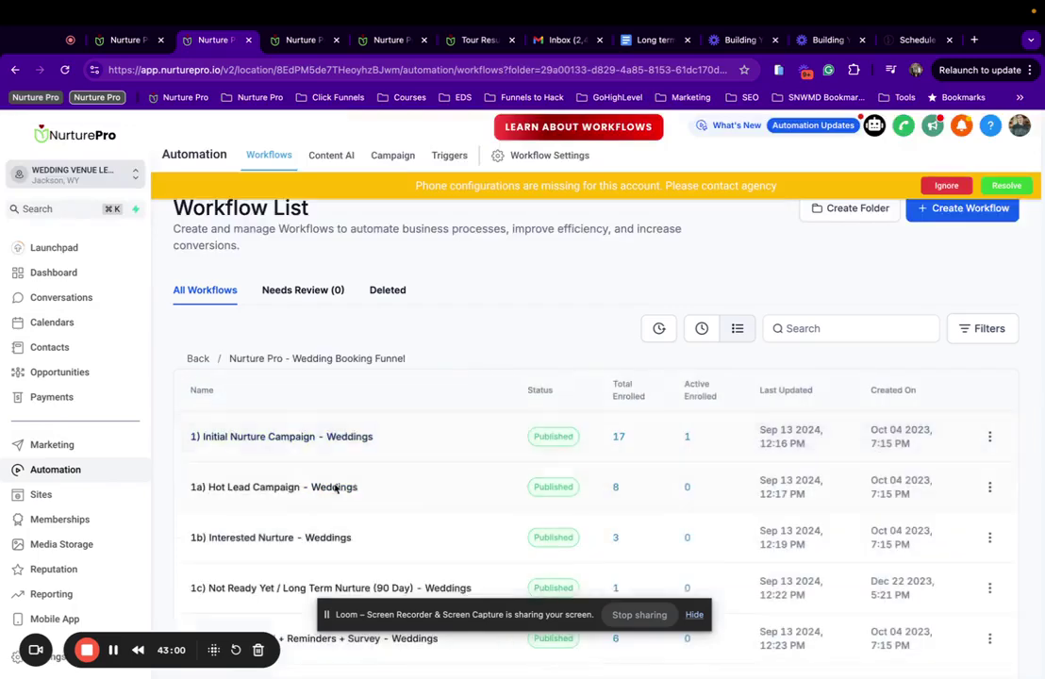
pyautogui.scroll(-5, 302, 467)
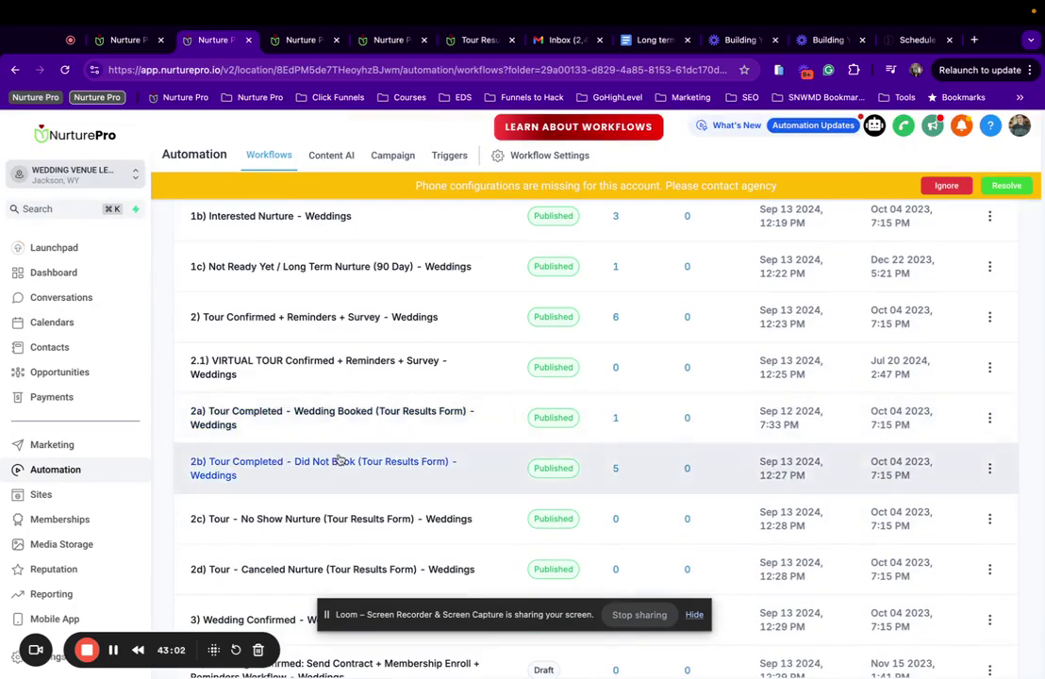
pyautogui.scroll(-1, 336, 462)
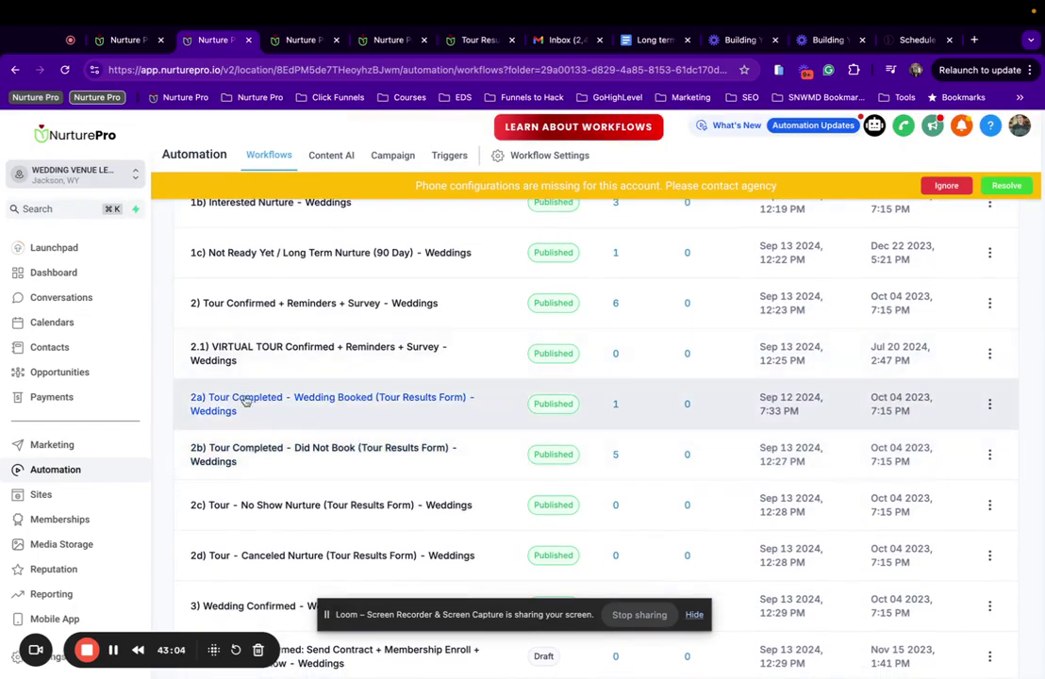
pyautogui.click(241, 402)
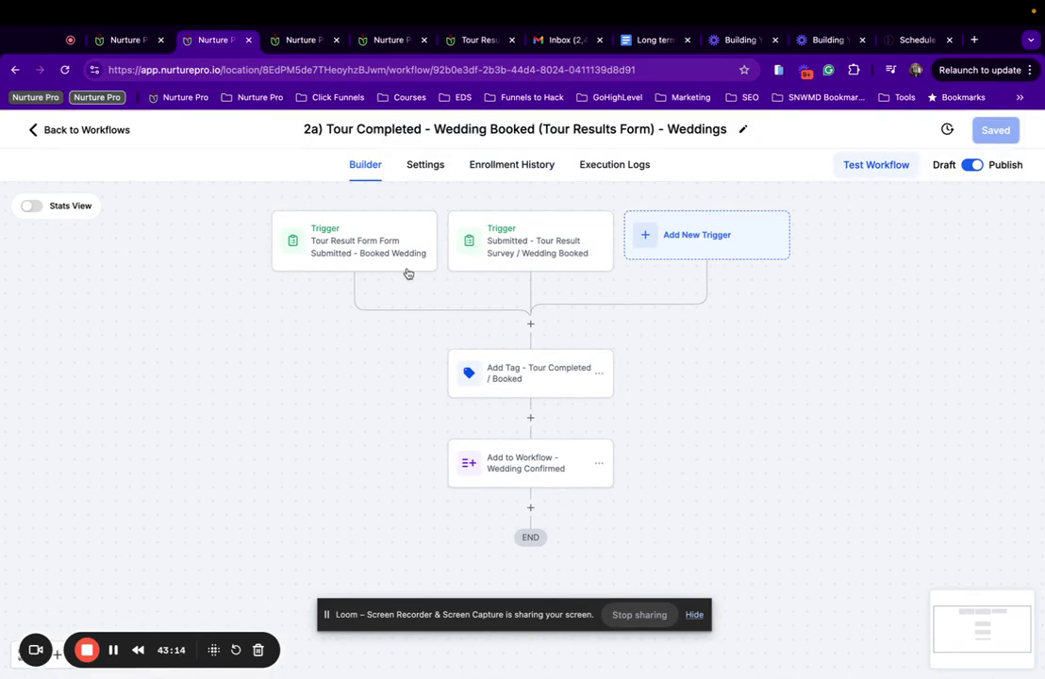
# Step: In the "Submitted - Tour Result Survey / Wedding Booked" trigger, set the tour result filter to "Showed - Booked"
pyautogui.click(407, 274)
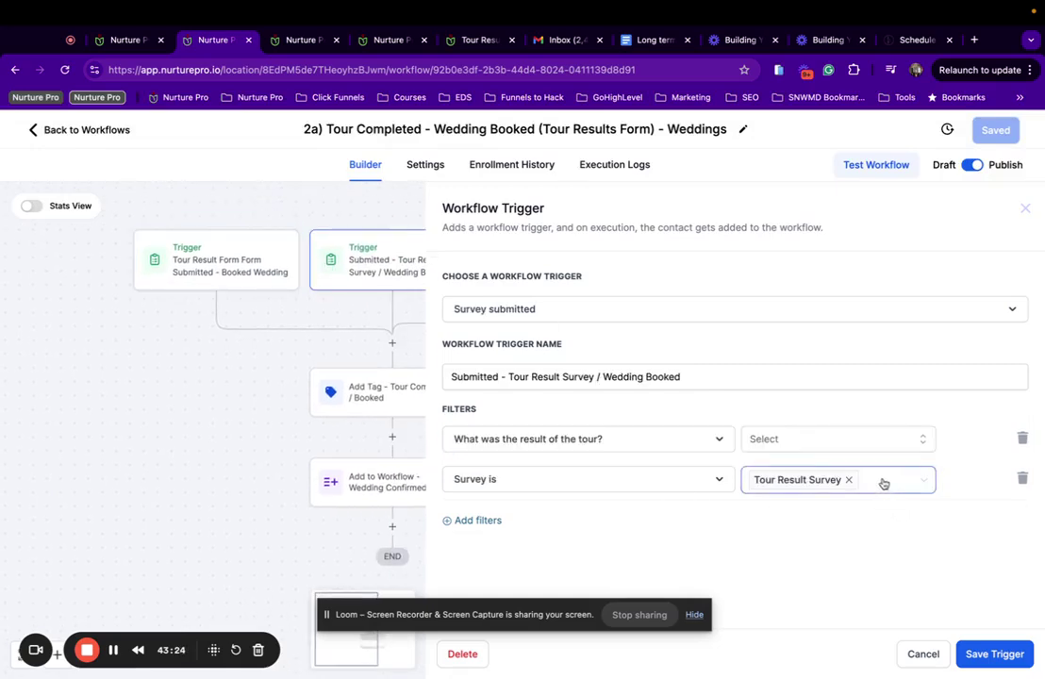
pyautogui.click(802, 439)
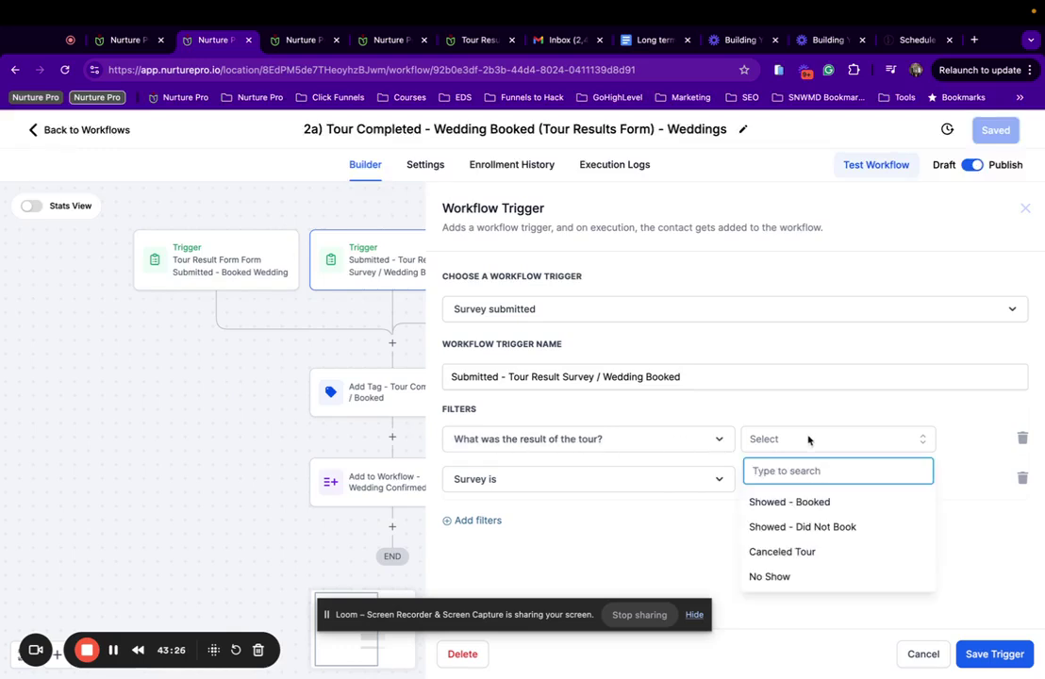
pyautogui.click(779, 504)
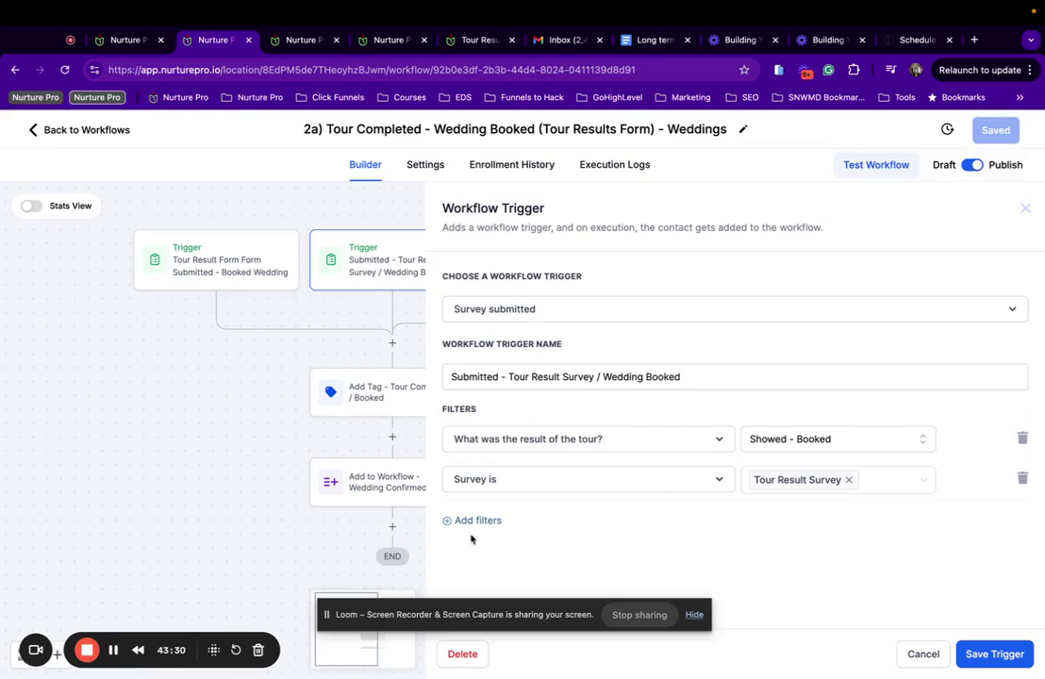
# Step: Add another filter to the survey trigger based on the field "What type of event are you hosting?"
pyautogui.click(491, 522)
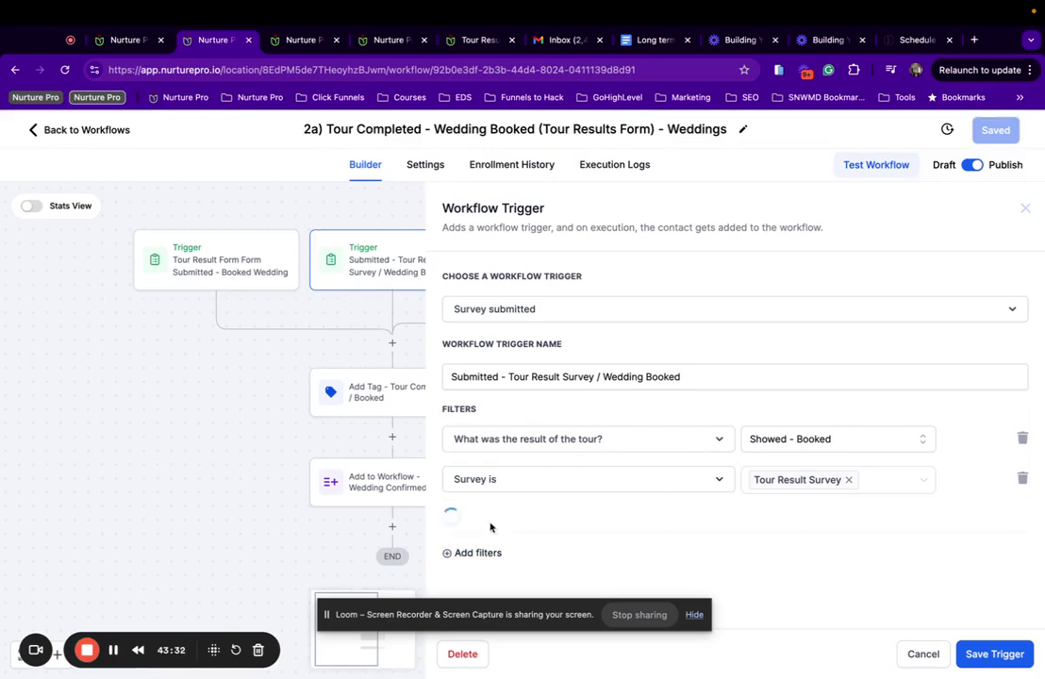
pyautogui.click(497, 519)
pyautogui.write('yp')
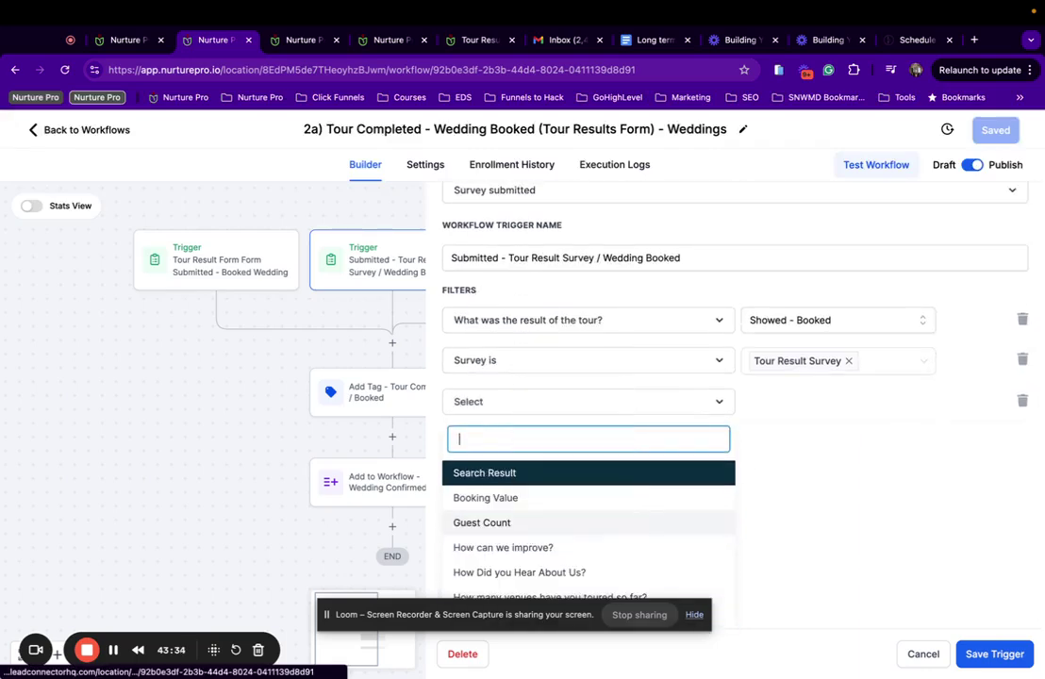
pyautogui.press('BackSpace')
pyautogui.press('BackSpace')
pyautogui.write('typ')
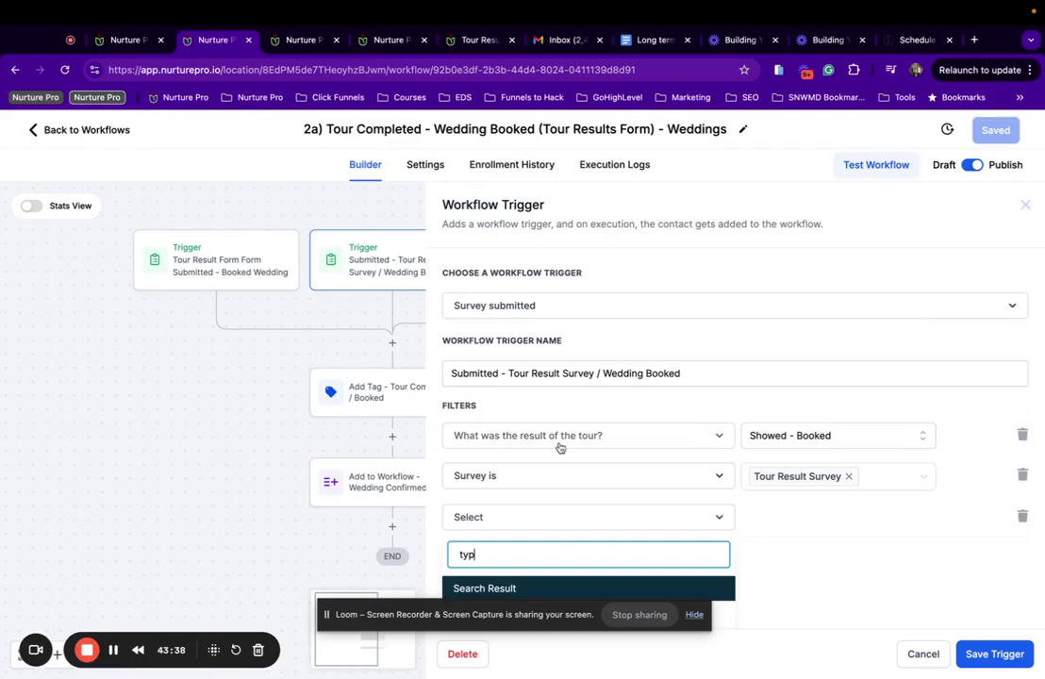
pyautogui.click(676, 573)
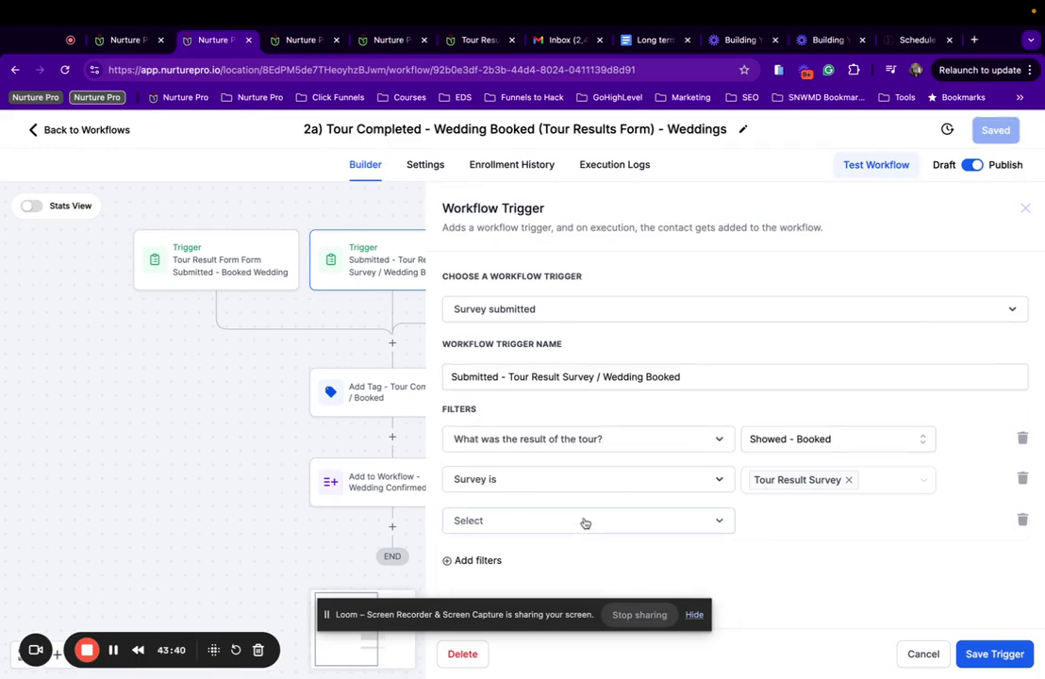
pyautogui.click(584, 523)
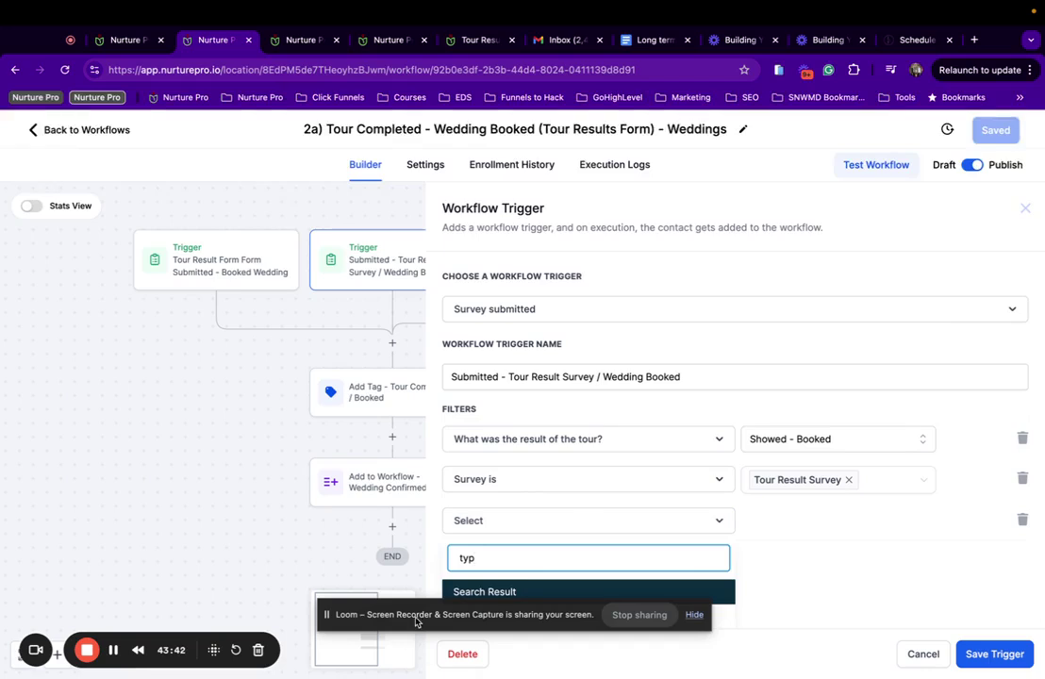
pyautogui.moveTo(436, 614); pyautogui.dragTo(136, 573)
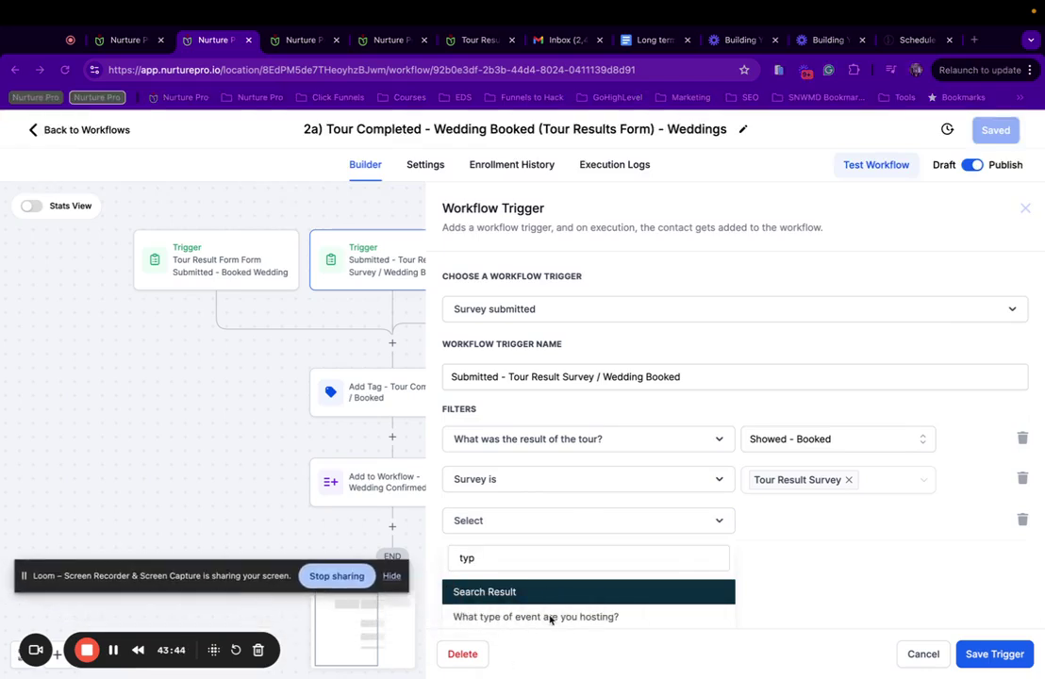
pyautogui.click(550, 619)
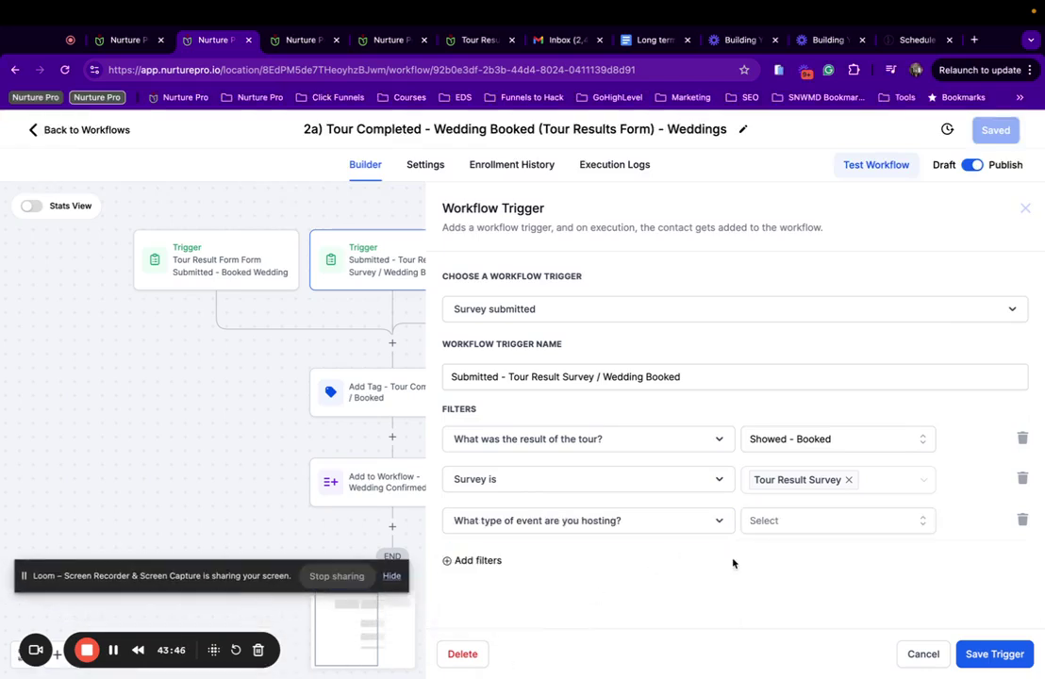
# Step: Set the event type filter to Wedding and save the trigger
pyautogui.click(795, 531)
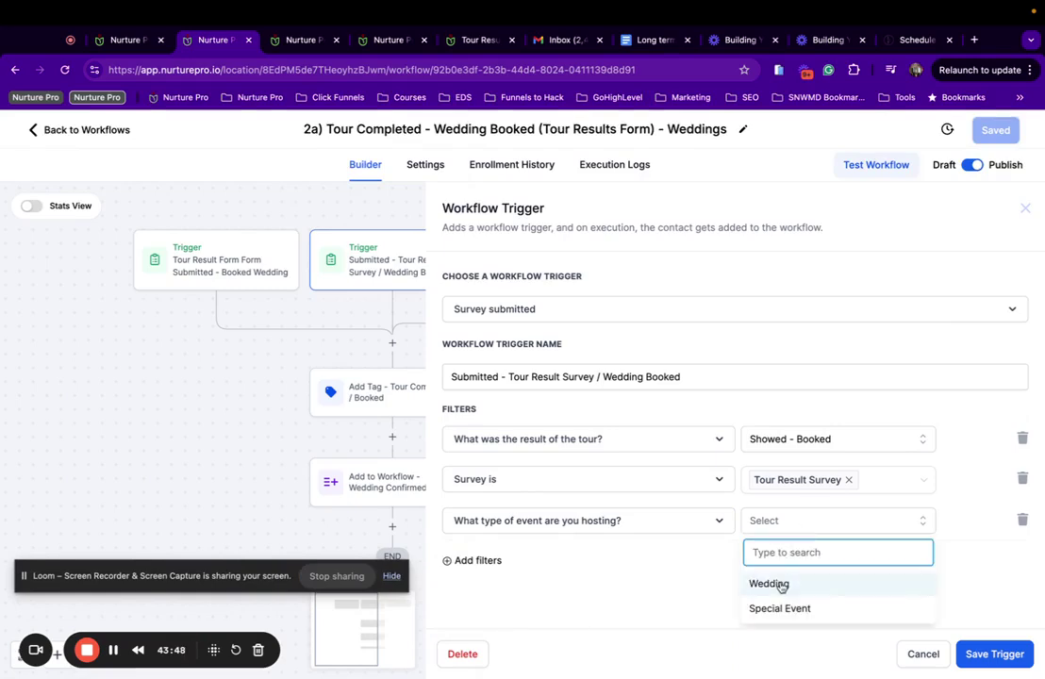
pyautogui.click(779, 585)
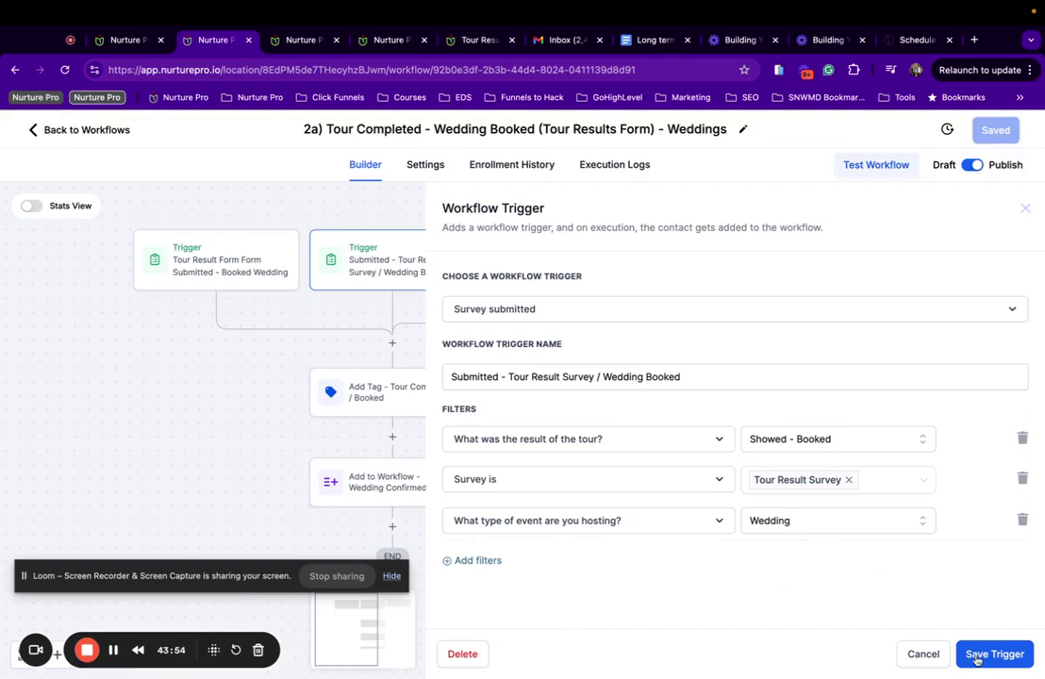
pyautogui.click(990, 653)
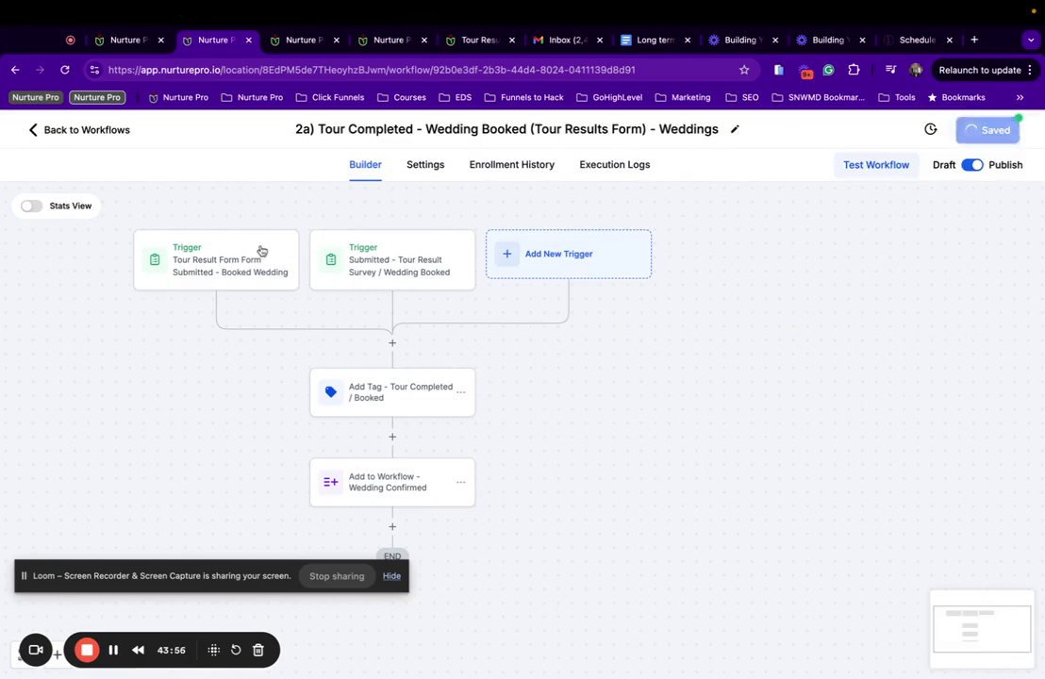
# Step: Delete the "Tour Result Form Form Submitted - Booked Wedding" trigger from the workflow
pyautogui.click(236, 267)
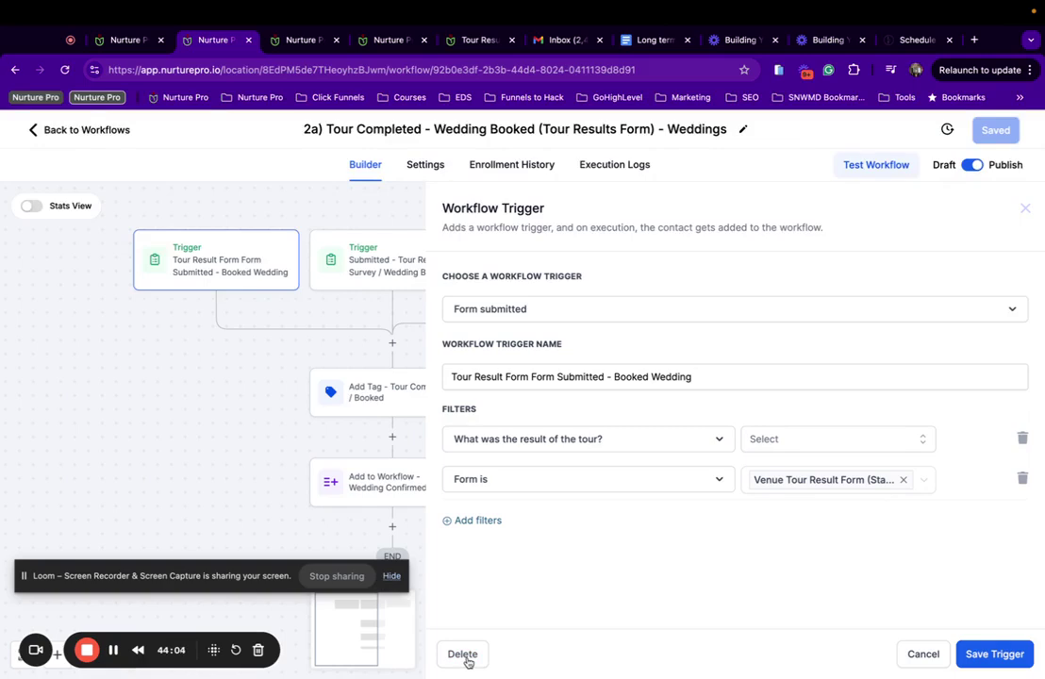
pyautogui.click(462, 654)
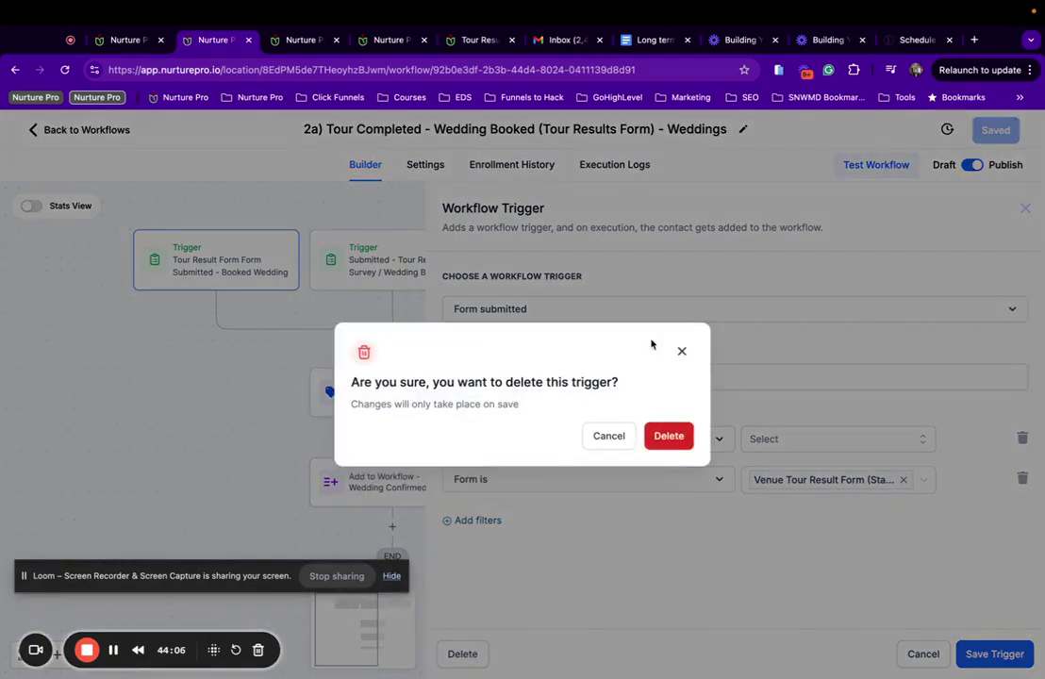
pyautogui.click(667, 438)
# Step: Rename the workflow as "2a) Tour Completed - Wedding Booked (Tour Results Survey) - Weddings" and save the survey trigger and the workflow
pyautogui.click(325, 283)
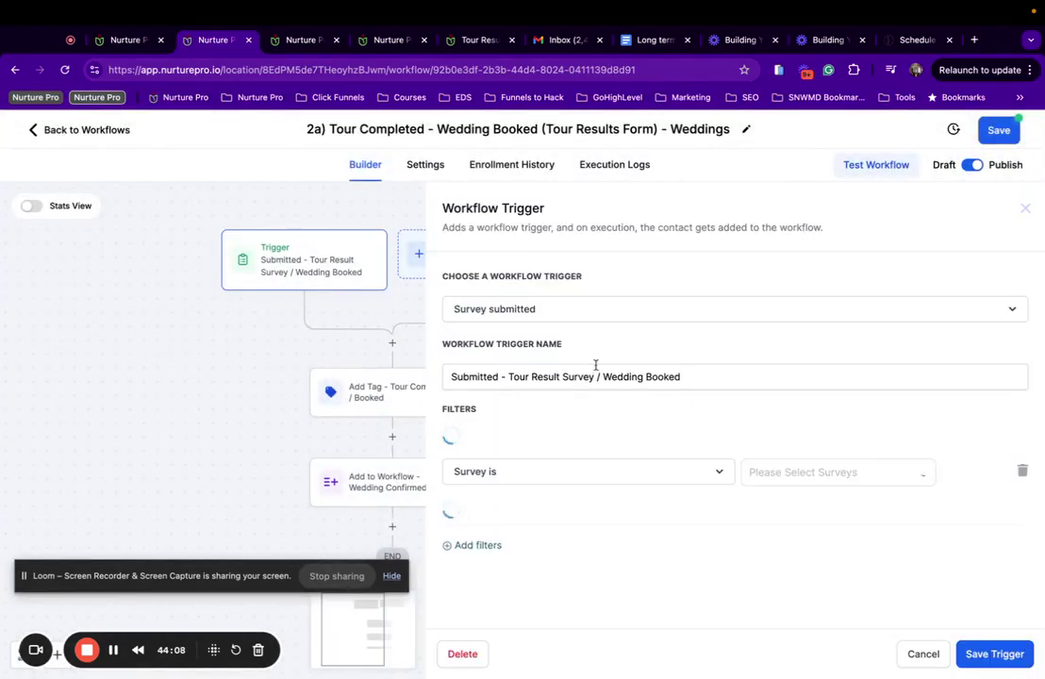
pyautogui.doubleClick(634, 128)
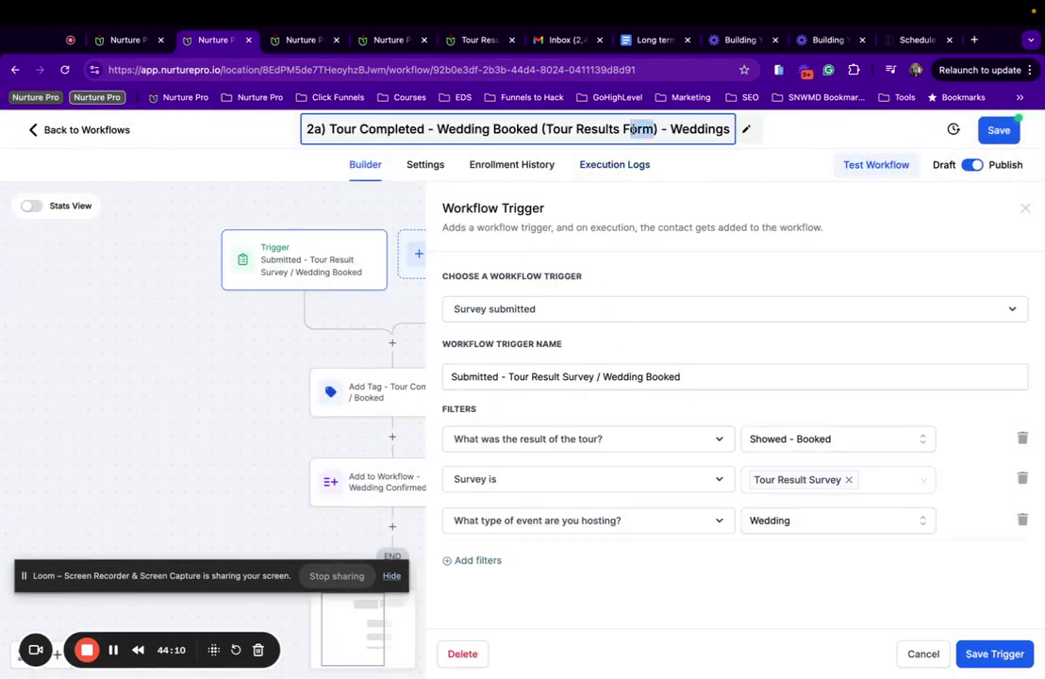
pyautogui.write('Survey')
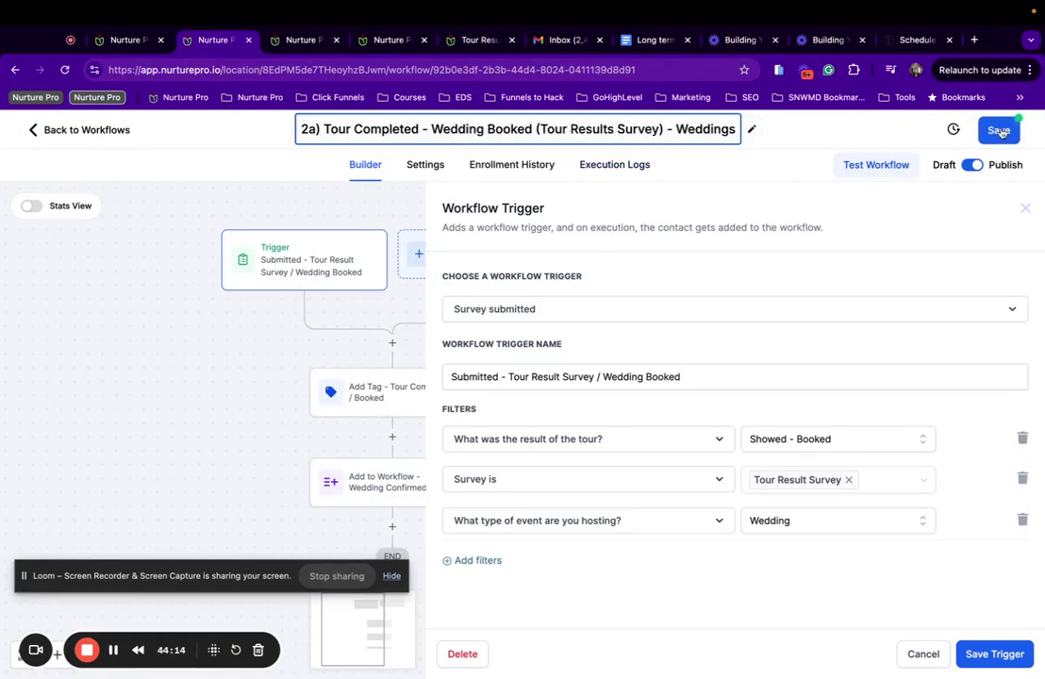
pyautogui.click(999, 130)
pyautogui.click(996, 653)
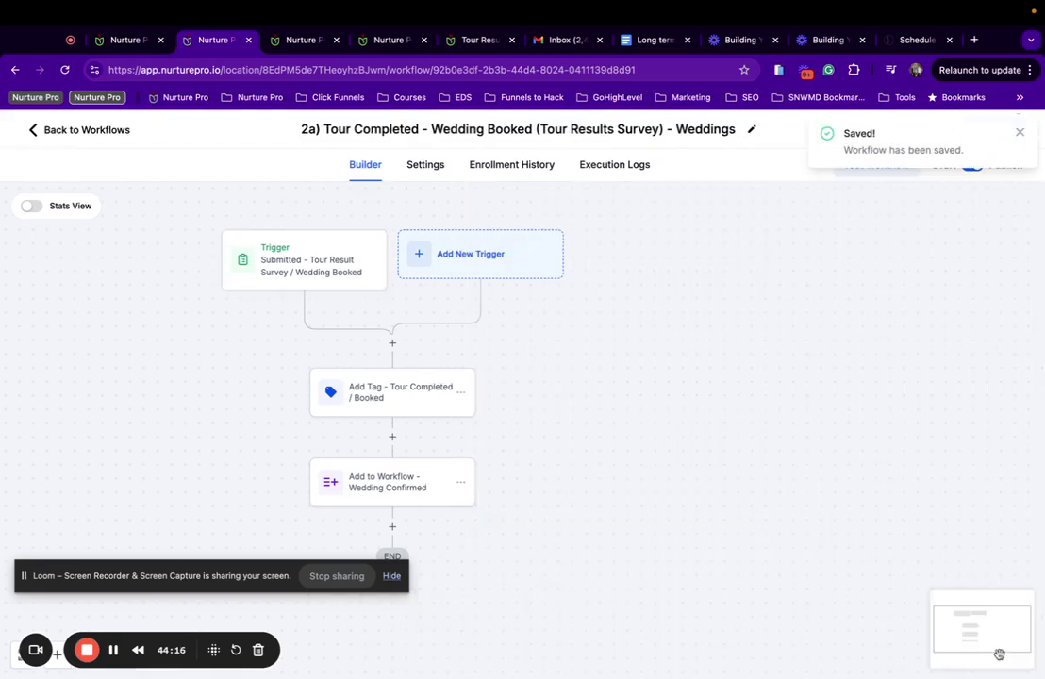
pyautogui.click(1020, 132)
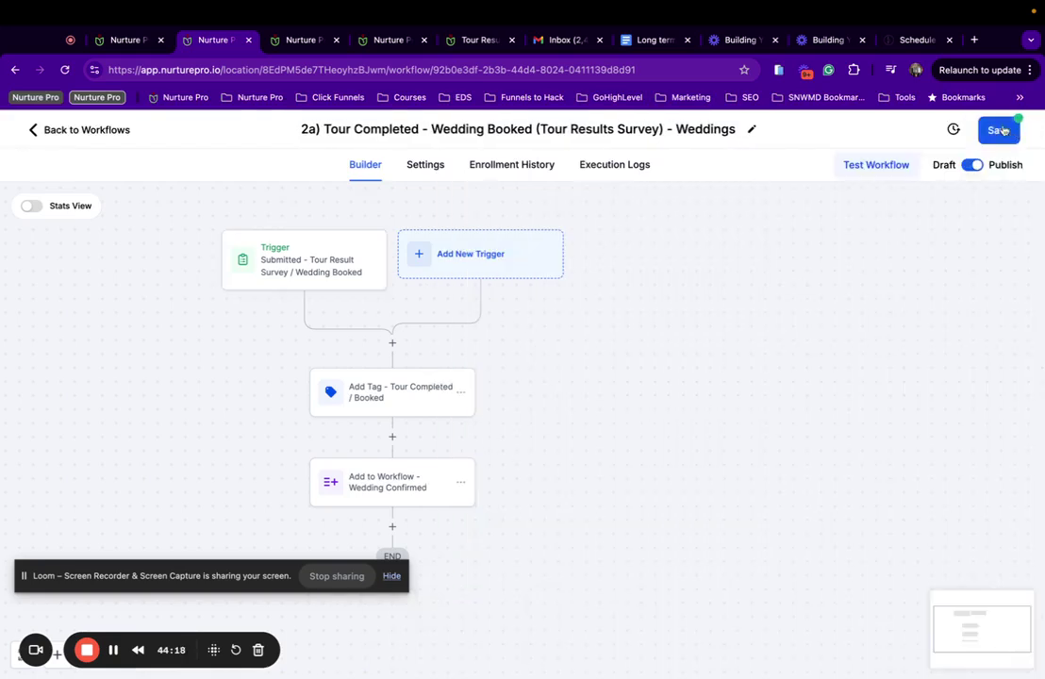
pyautogui.click(1000, 130)
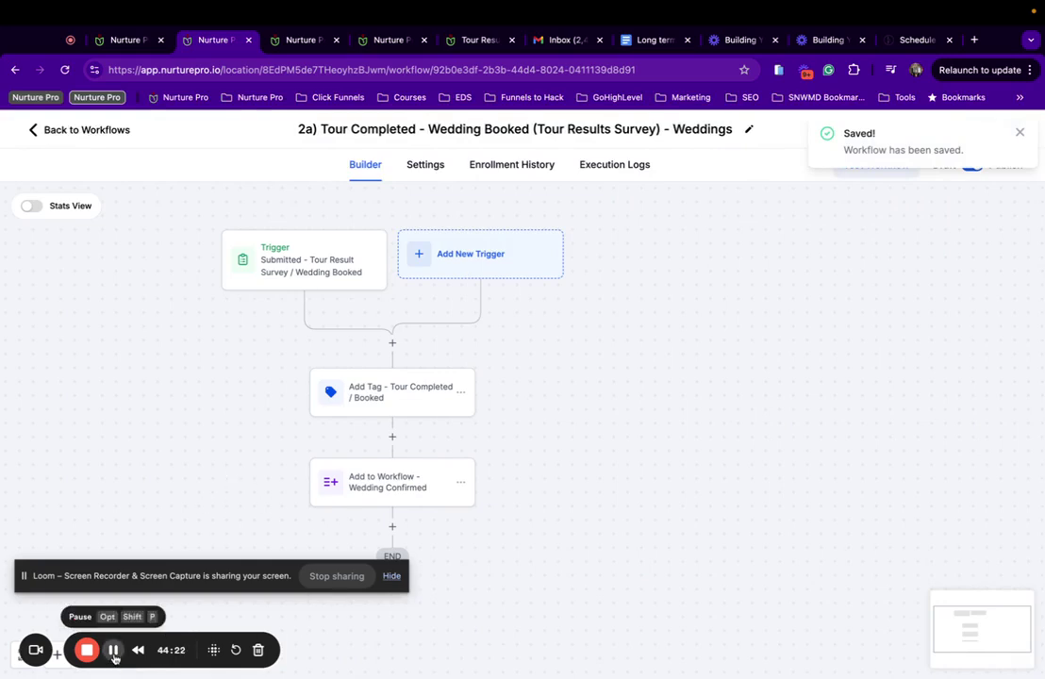
pyautogui.click(113, 650)
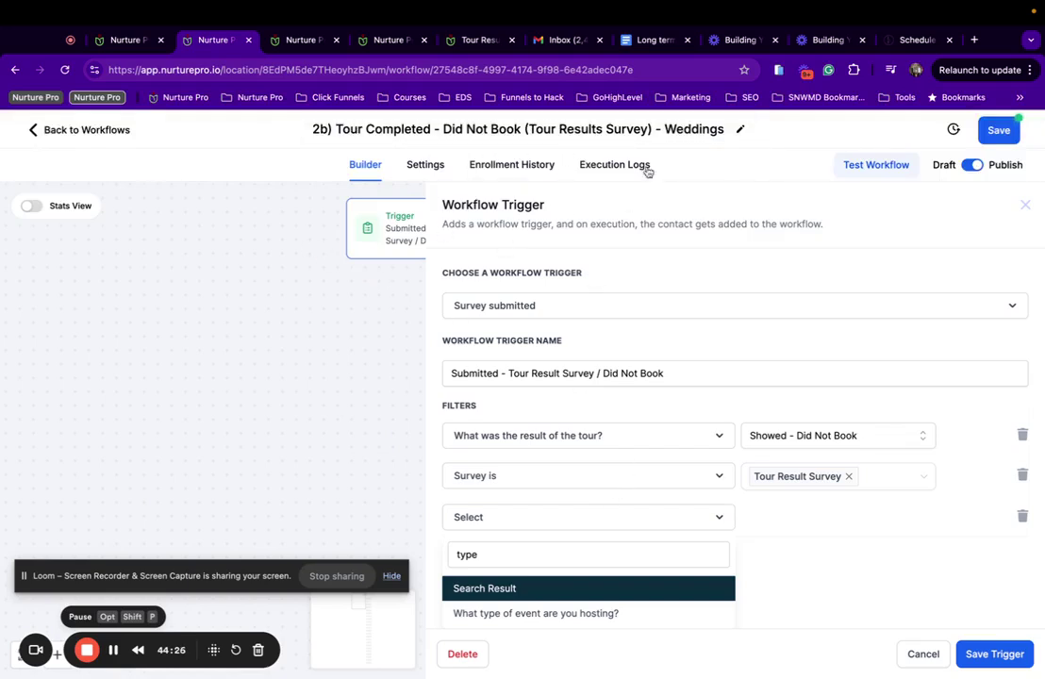
# Step: Filter the "Submitted - Tour Result Survey / Did Not Book" trigger by "What type of event are you hosting?" set to Wedding, and save trigger and workflow
pyautogui.click(555, 612)
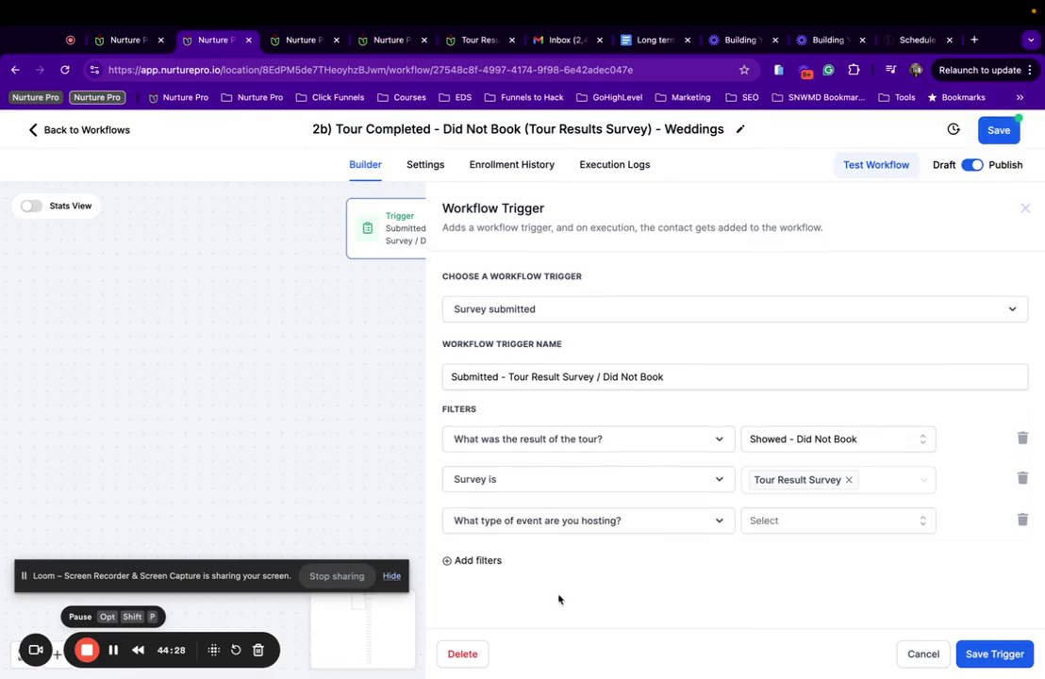
pyautogui.click(770, 521)
pyautogui.click(764, 586)
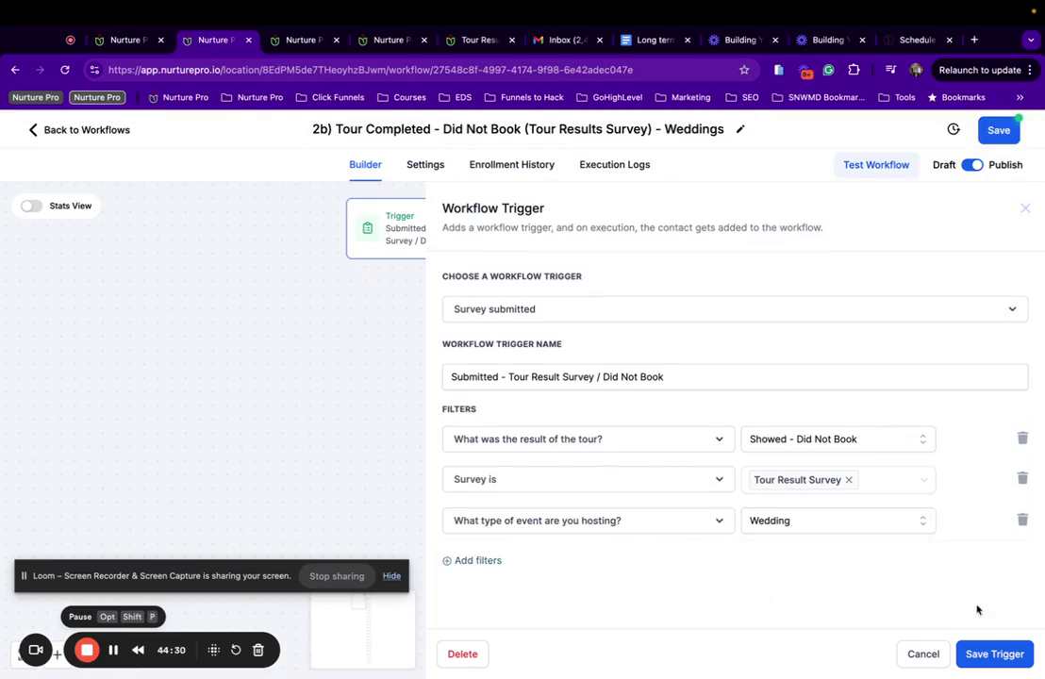
pyautogui.click(992, 654)
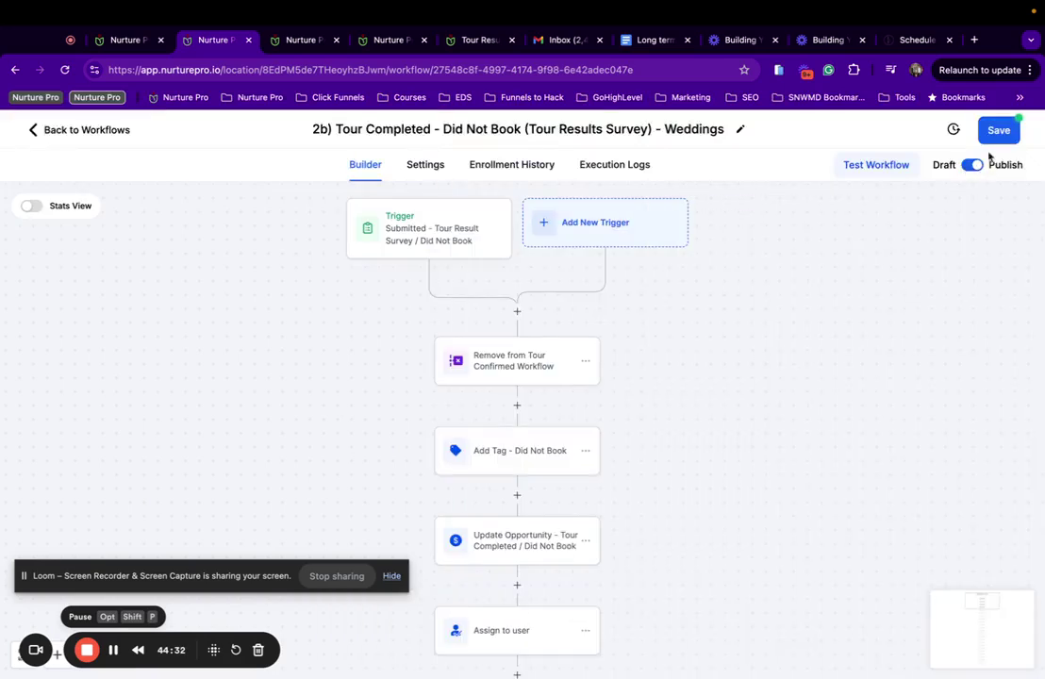
pyautogui.click(999, 131)
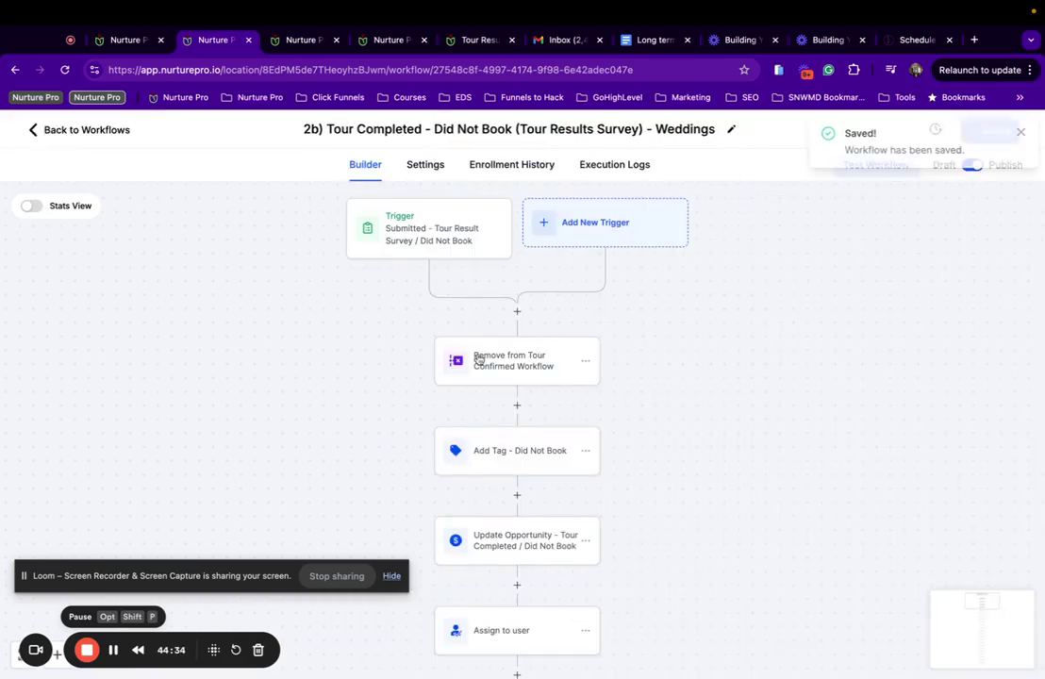
# Step: Review the filters of the "Submitted - Tour Result Survey / Did Not Book" trigger in the 2b workflow
pyautogui.scroll(-2, 477, 415)
pyautogui.scroll(1, 547, 465)
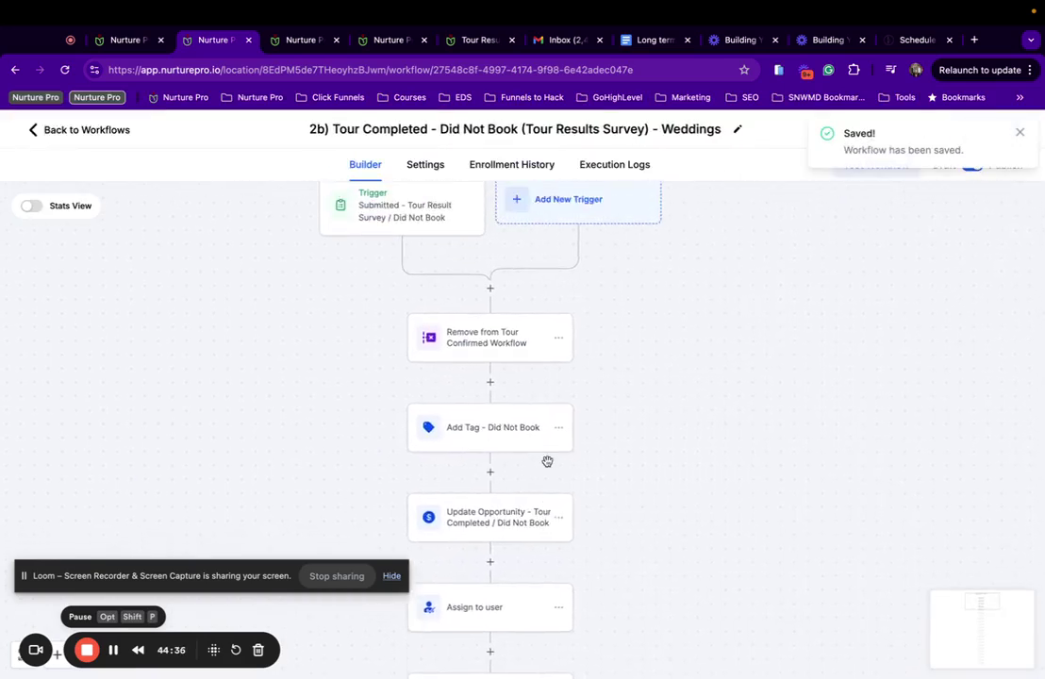
pyautogui.scroll(1, 547, 461)
pyautogui.click(374, 243)
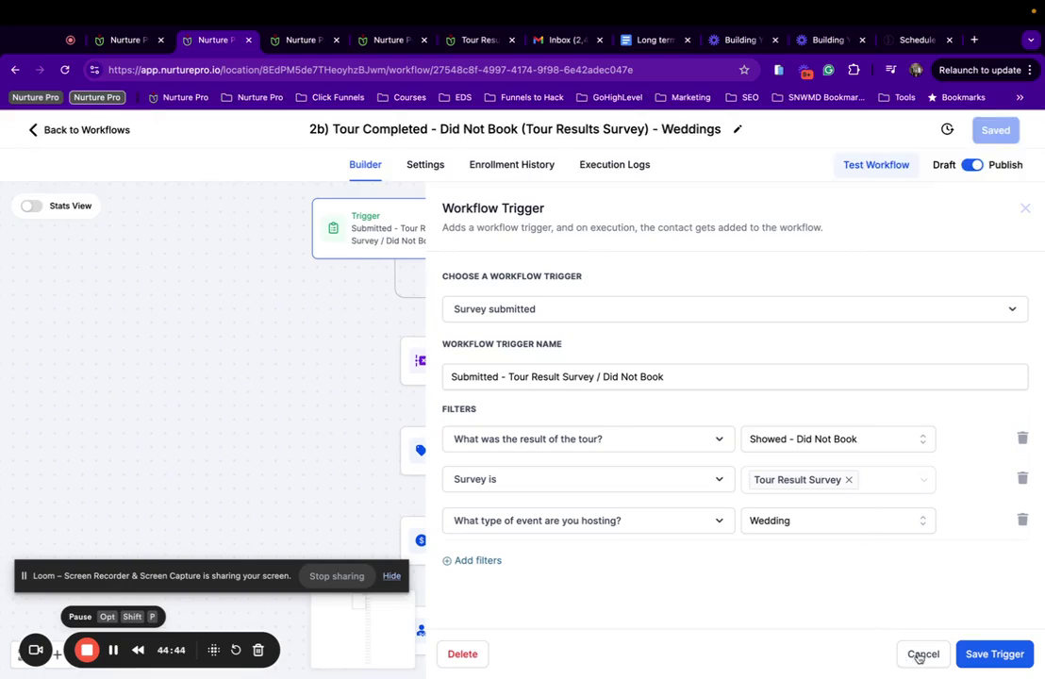
pyautogui.click(922, 654)
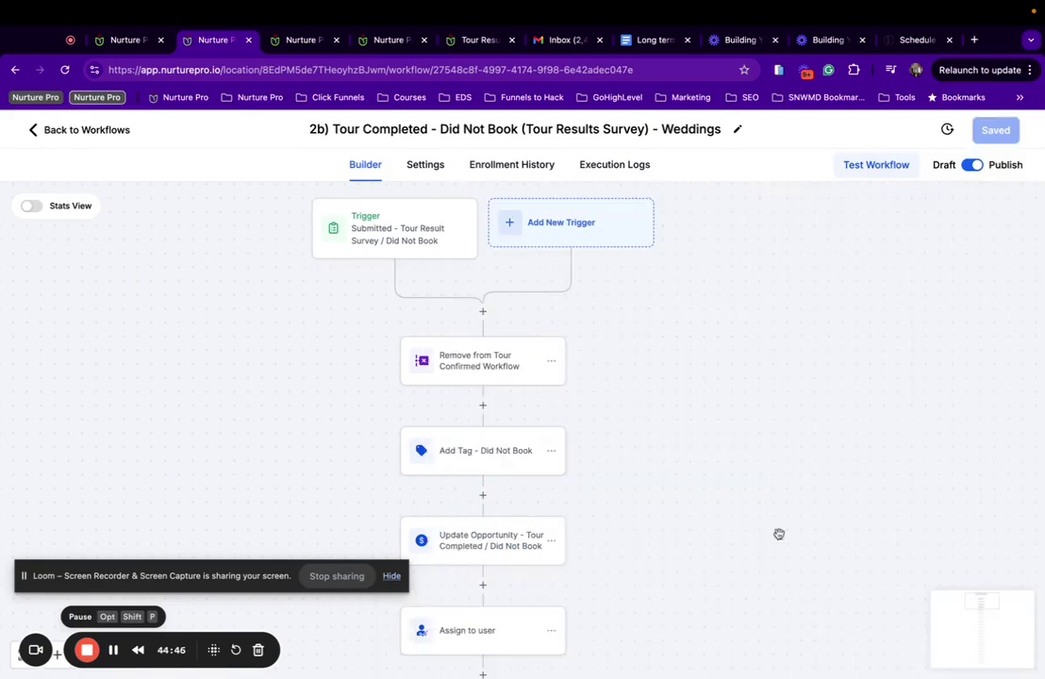
pyautogui.scroll(-2, 456, 435)
pyautogui.scroll(3, 363, 248)
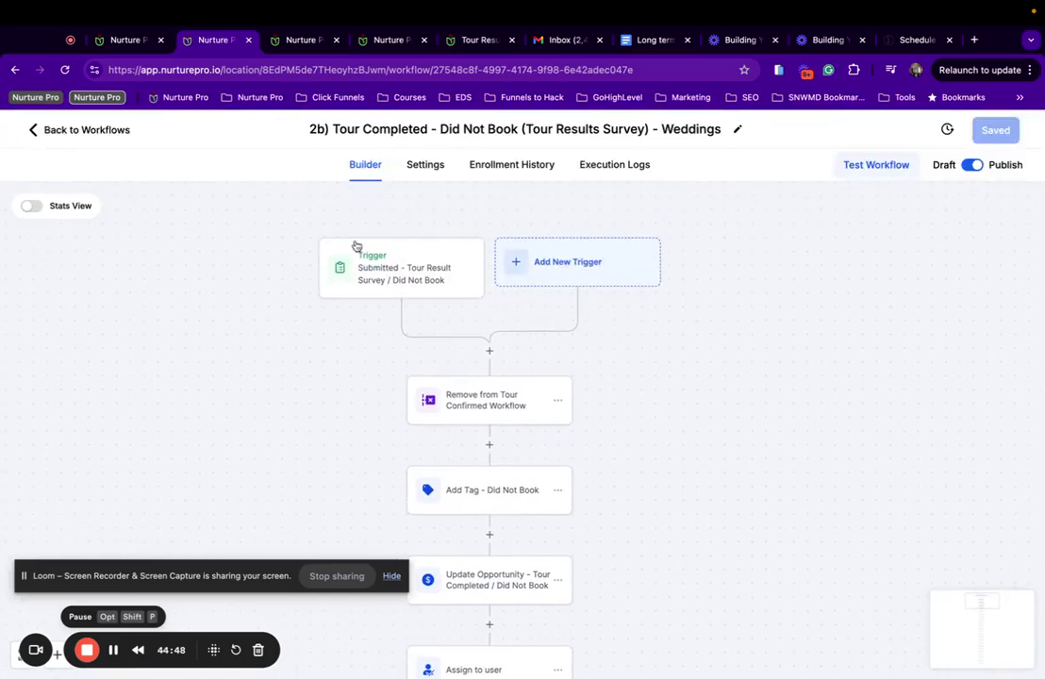
# Step: Return to the workflow list and open "2c) Tour - No Show Nurture (Tour Results Form) - Weddings"
pyautogui.click(87, 132)
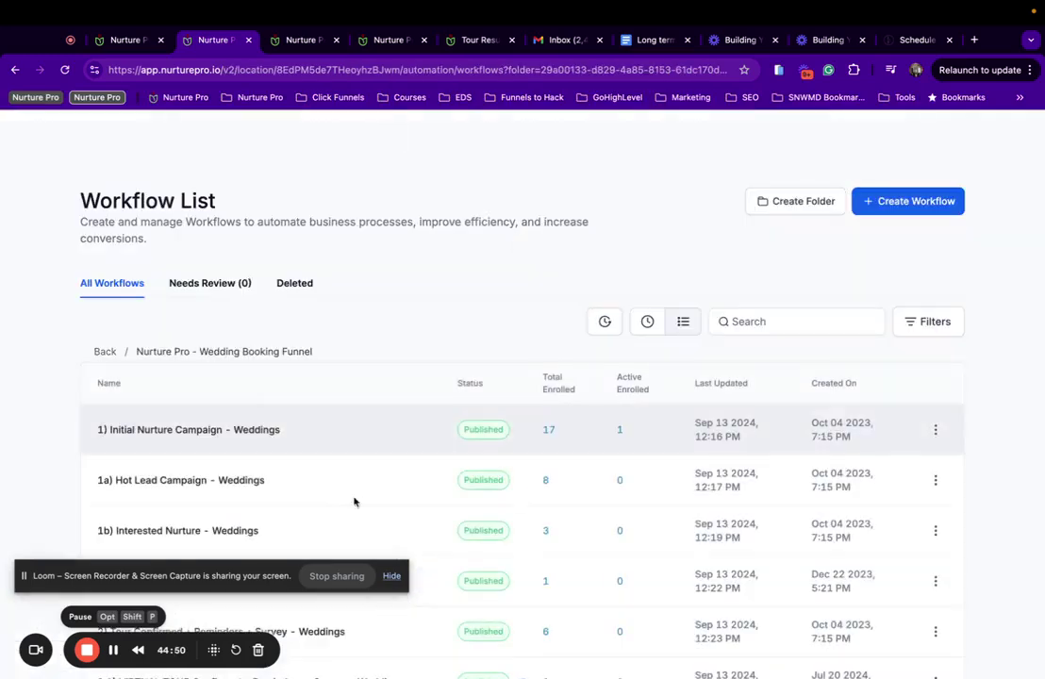
pyautogui.scroll(-5, 294, 457)
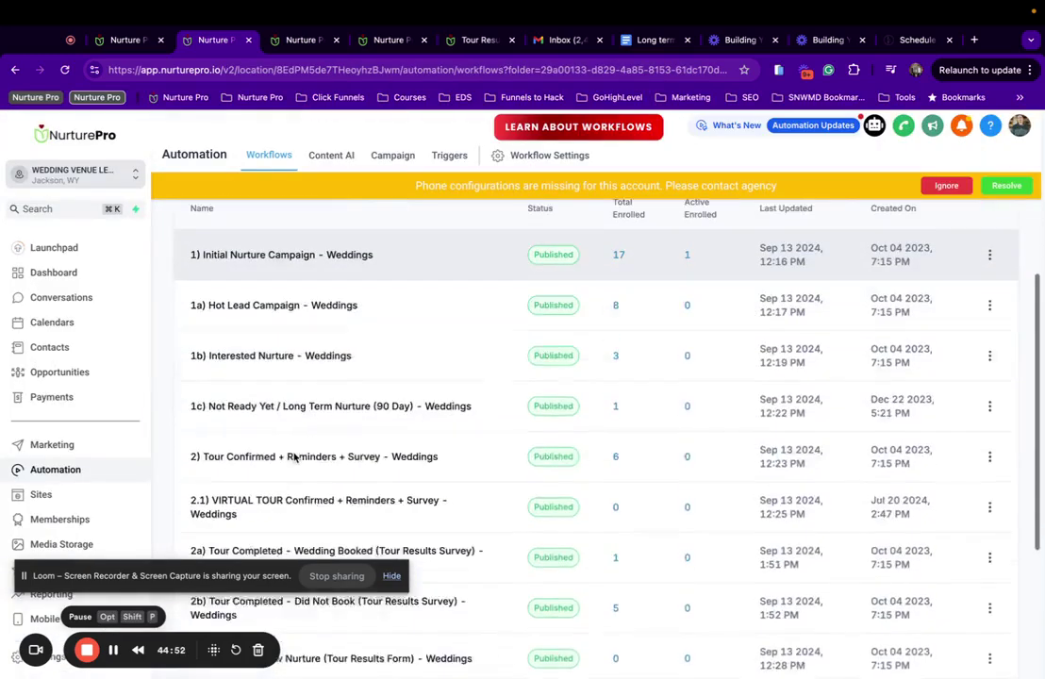
pyautogui.scroll(-3, 297, 449)
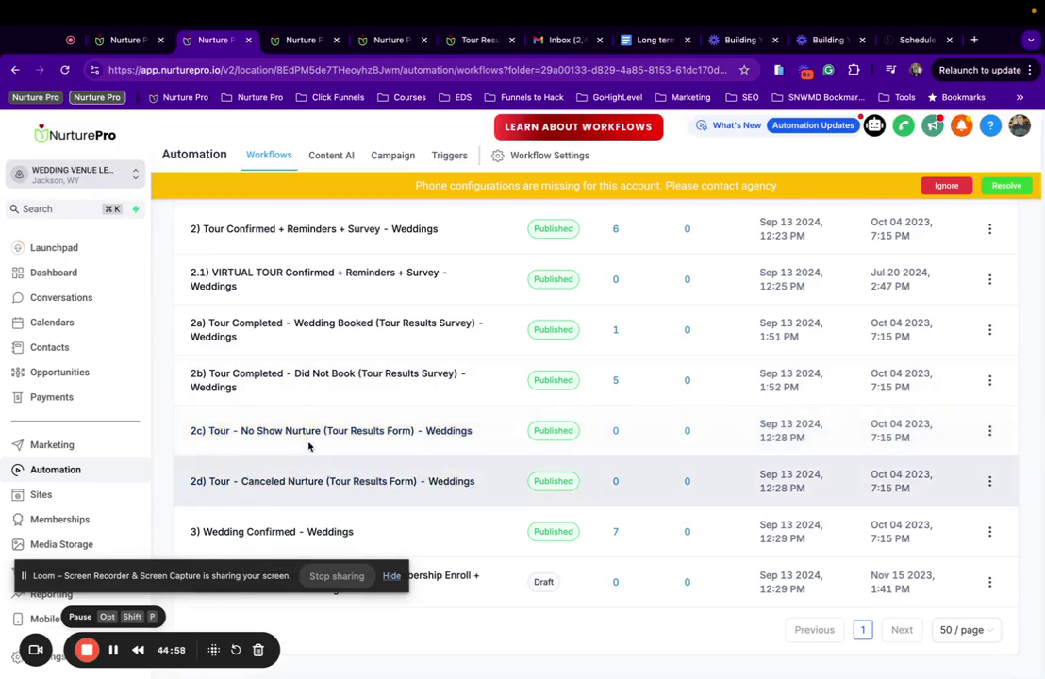
pyautogui.click(319, 430)
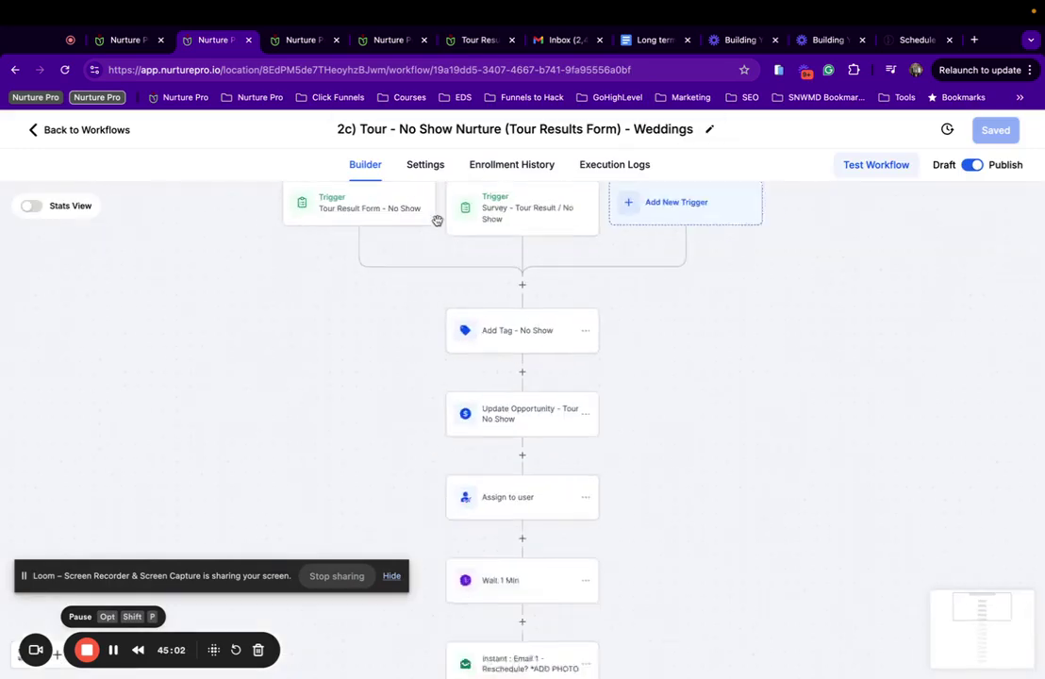
# Step: Add a "What type of event are you hosting?" filter set to Wedding to the "Tour Result Form - No Show" trigger and save it
pyautogui.click(374, 215)
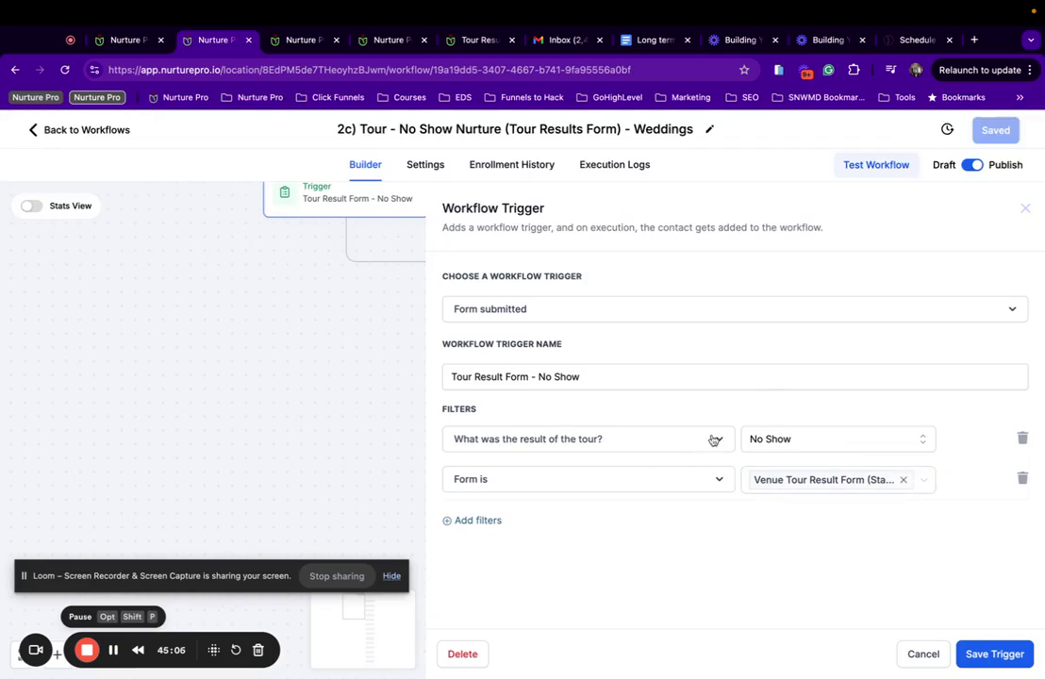
pyautogui.click(483, 520)
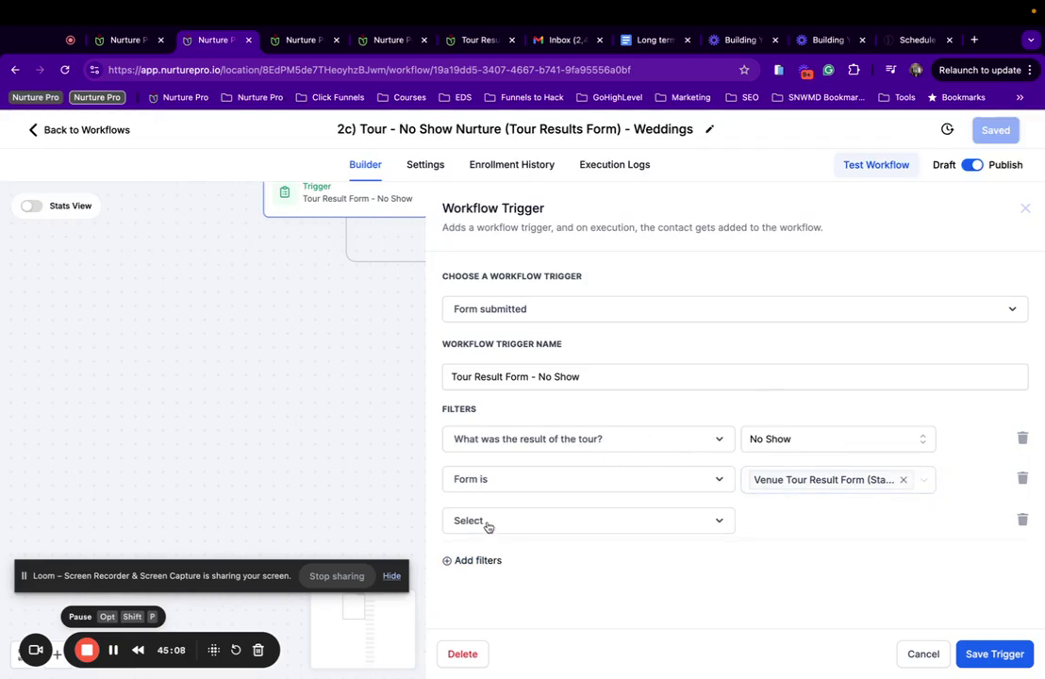
pyautogui.click(500, 533)
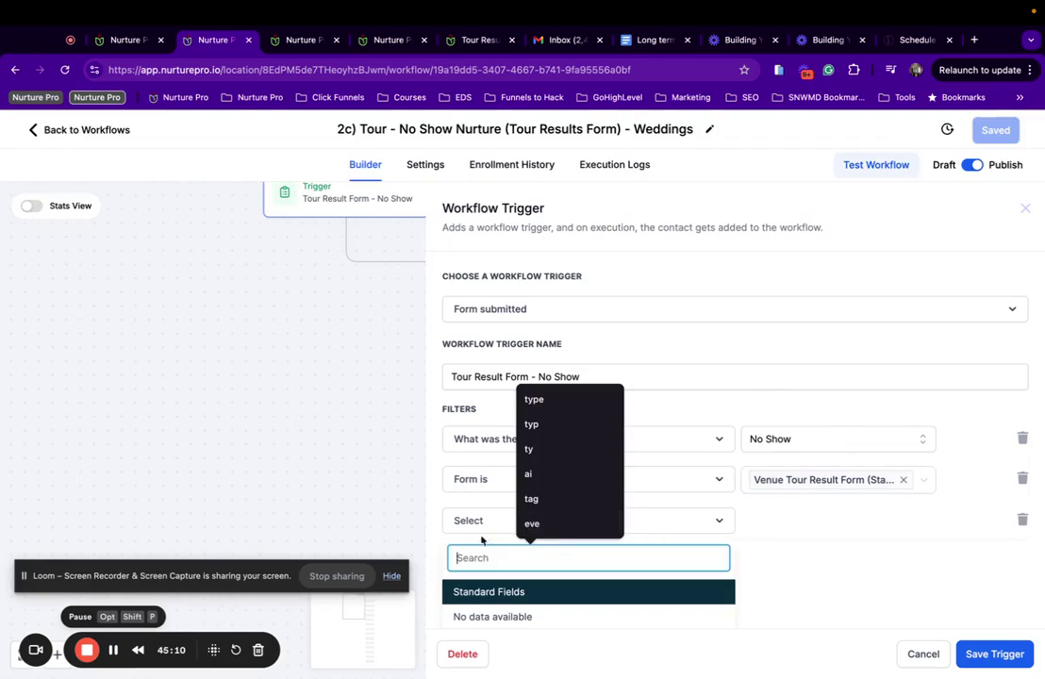
pyautogui.write('typ')
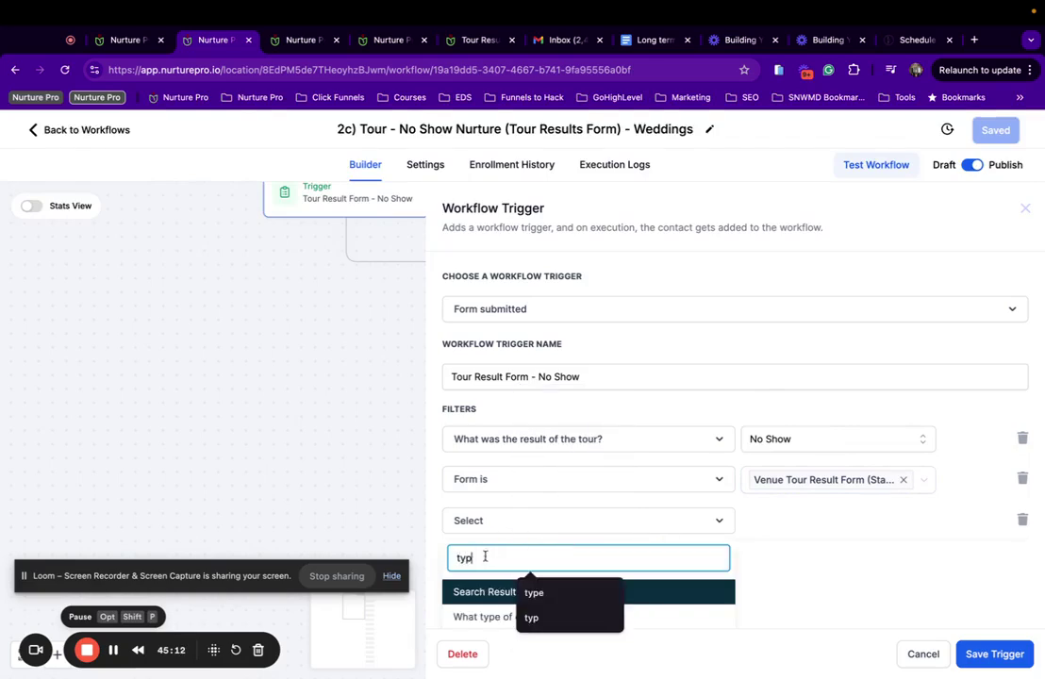
pyautogui.click(473, 617)
pyautogui.click(789, 520)
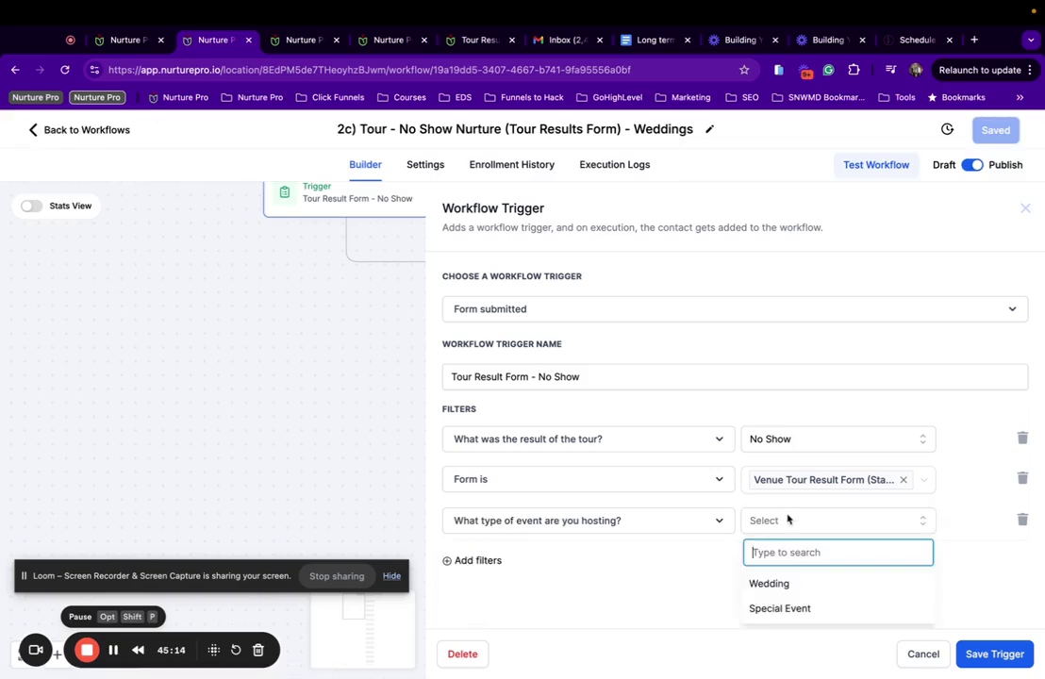
pyautogui.click(783, 585)
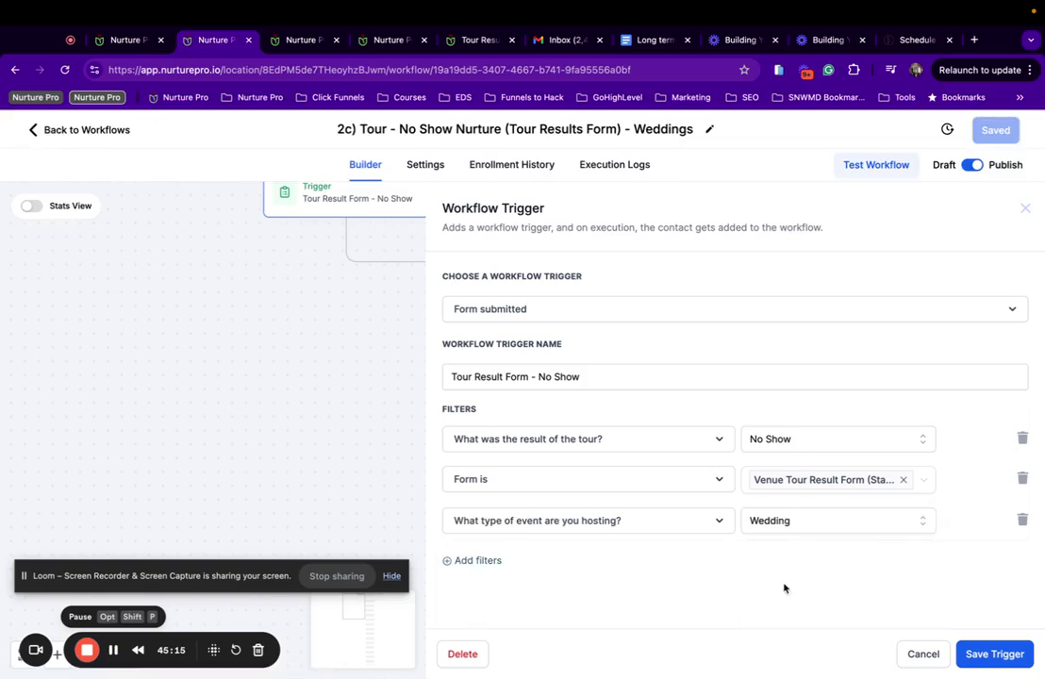
pyautogui.click(991, 654)
# Step: Delete the "Tour Result Form - No Show" form trigger from the 2c workflow
pyautogui.click(521, 208)
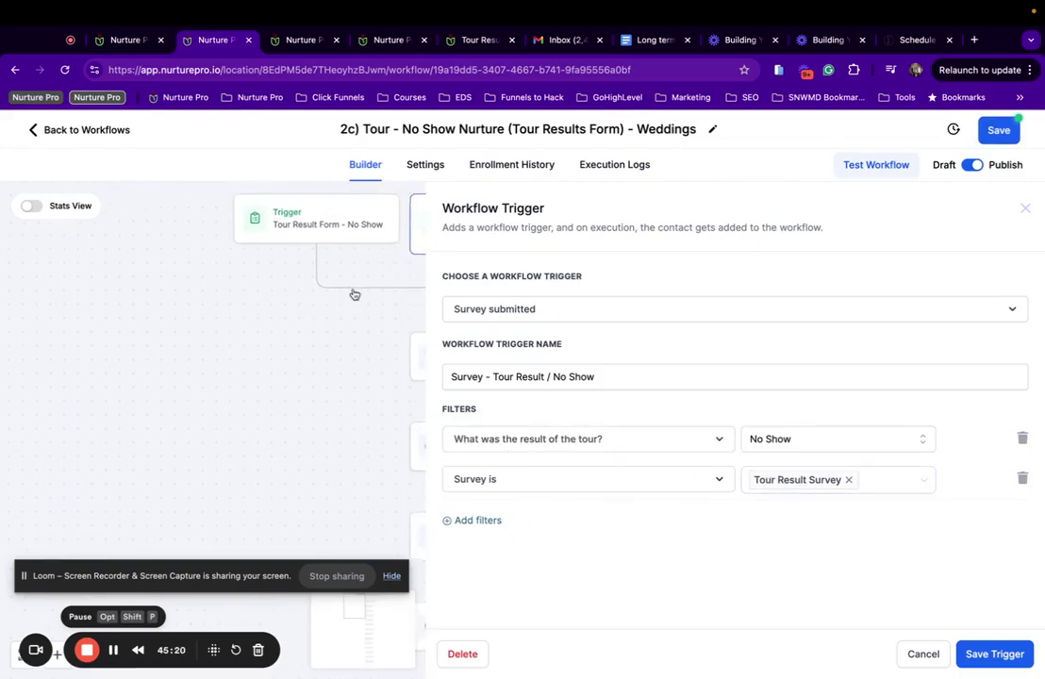
pyautogui.click(326, 231)
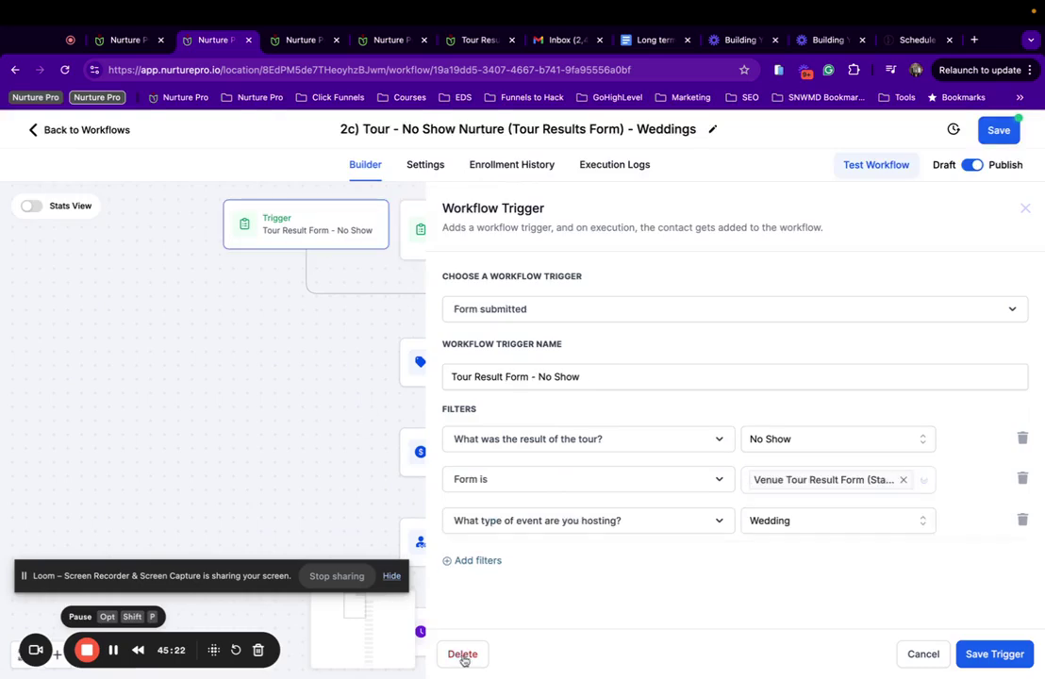
pyautogui.click(462, 654)
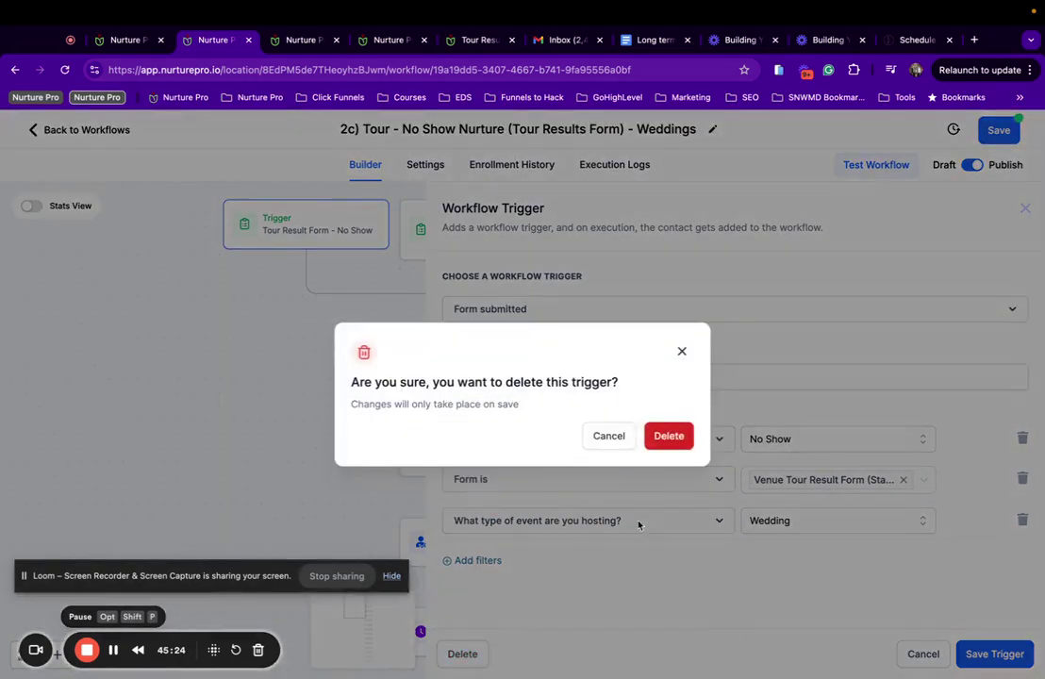
pyautogui.click(669, 436)
# Step: Add a "What type of event are you hosting?" filter set to Wedding to the "Survey - Tour Result / No Show" trigger
pyautogui.click(443, 231)
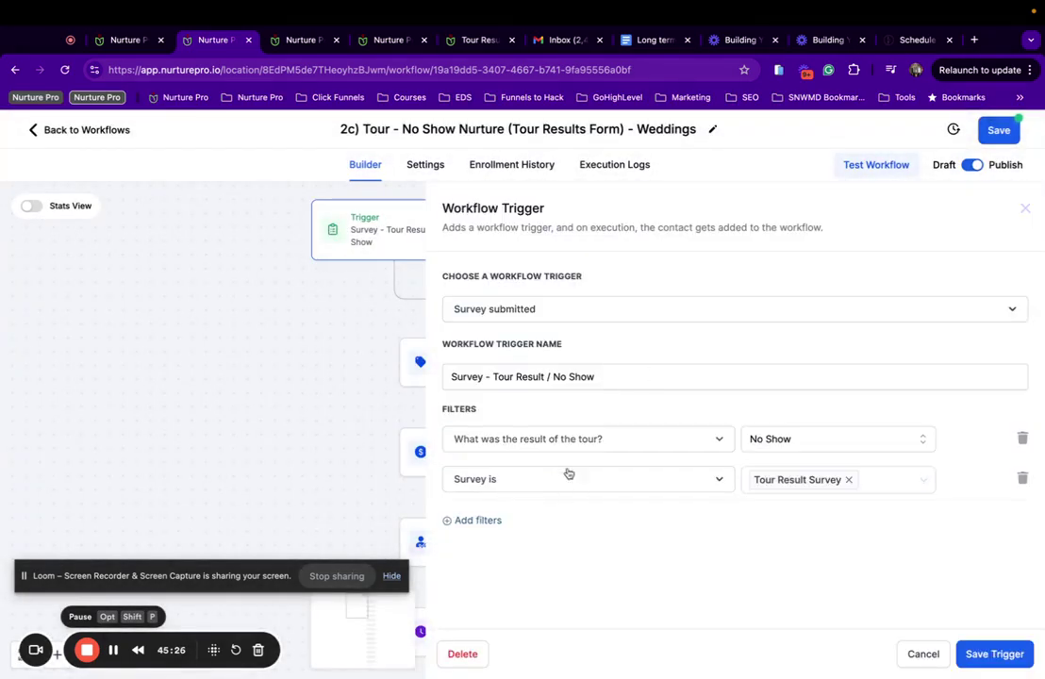
pyautogui.click(451, 519)
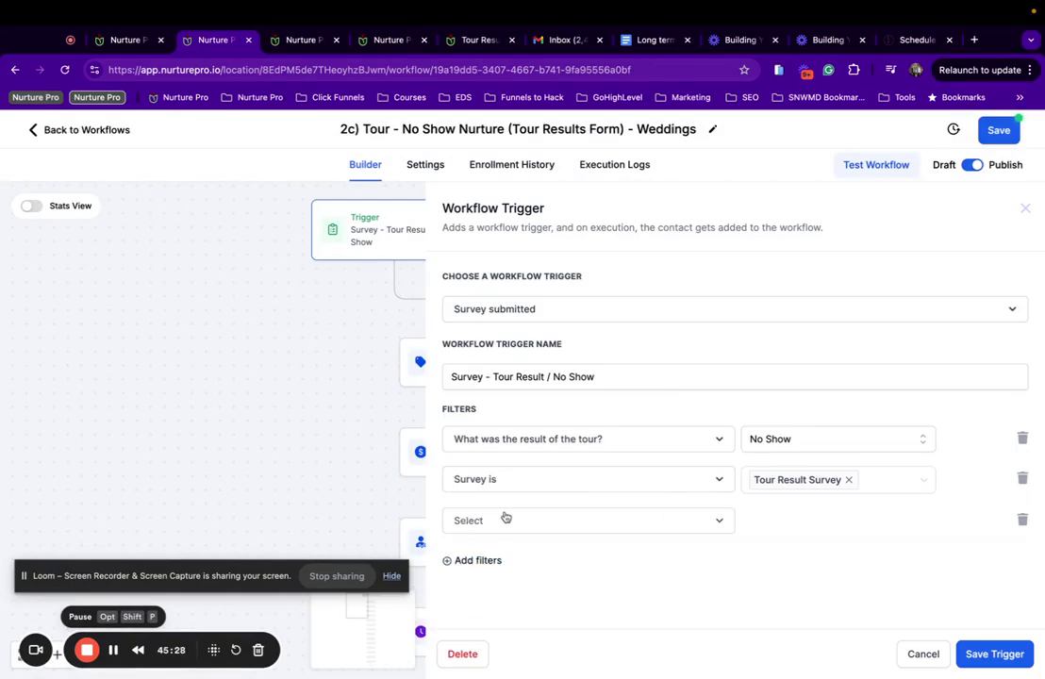
pyautogui.click(506, 518)
pyautogui.write('typ')
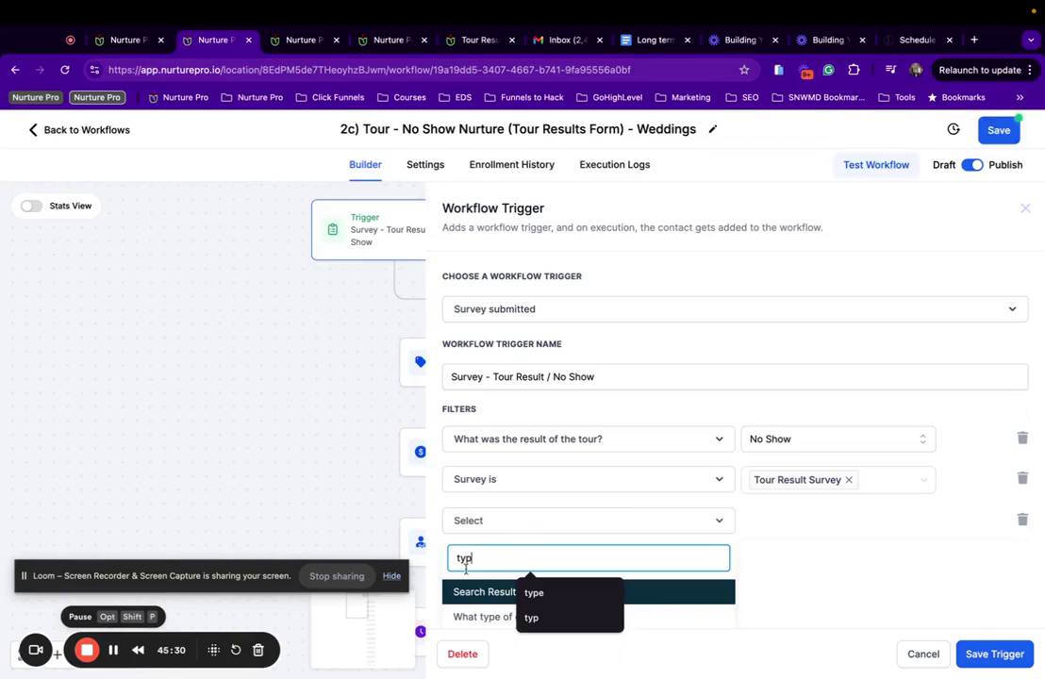
pyautogui.click(470, 619)
pyautogui.click(823, 521)
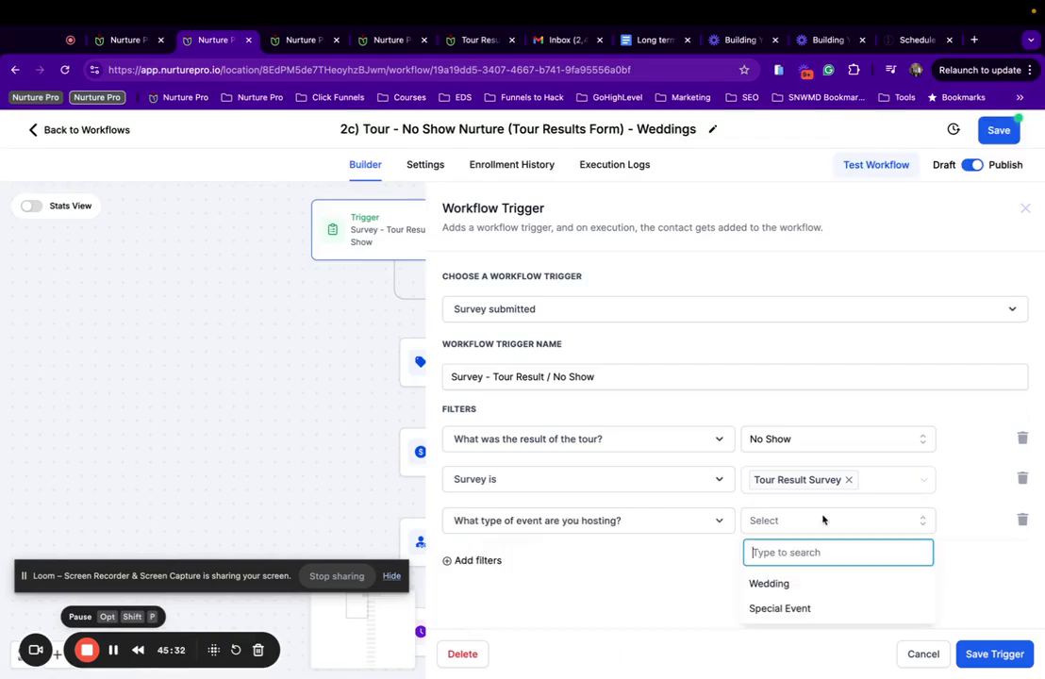
pyautogui.click(815, 589)
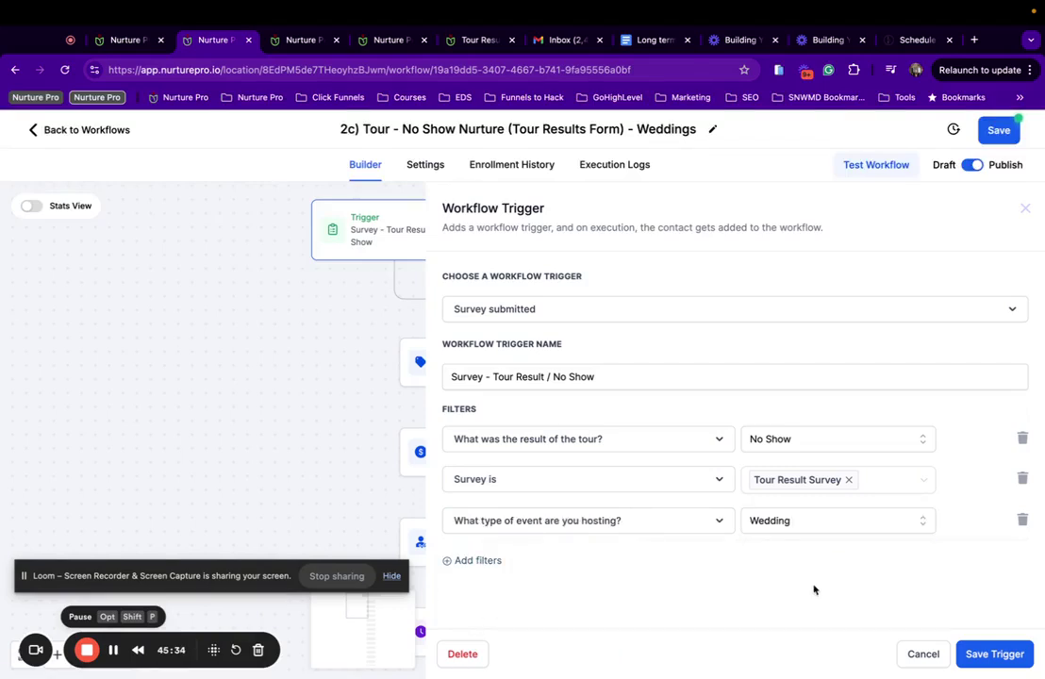
# Step: Save the "Survey - Tour Result / No Show" trigger and the 2c workflow, and recheck the trigger's filters
pyautogui.click(991, 658)
pyautogui.click(999, 131)
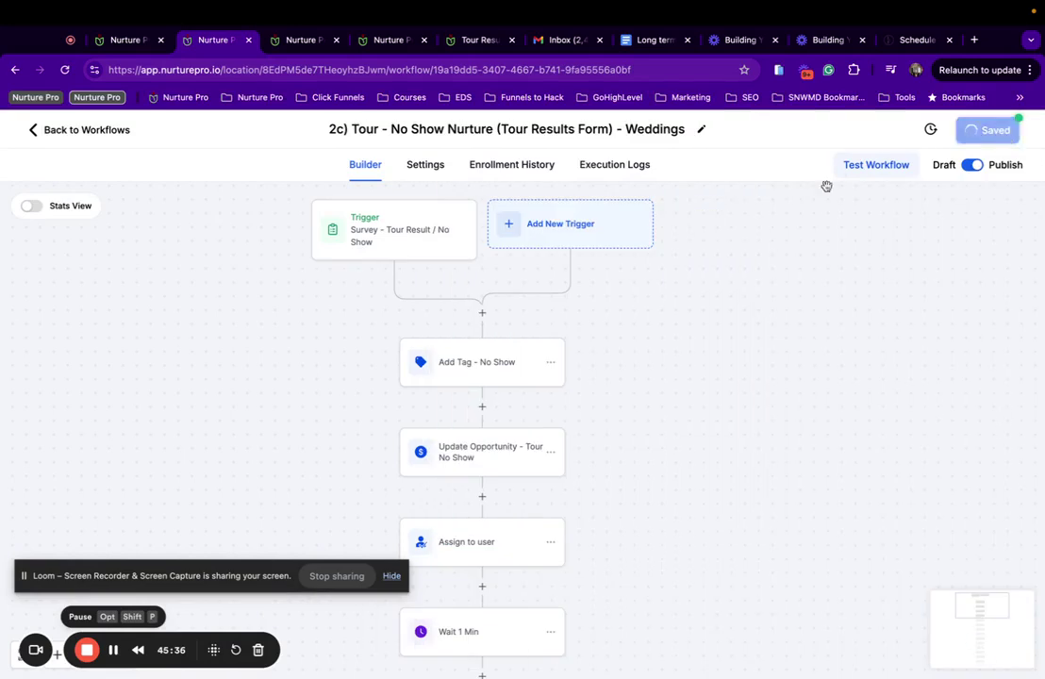
pyautogui.click(420, 231)
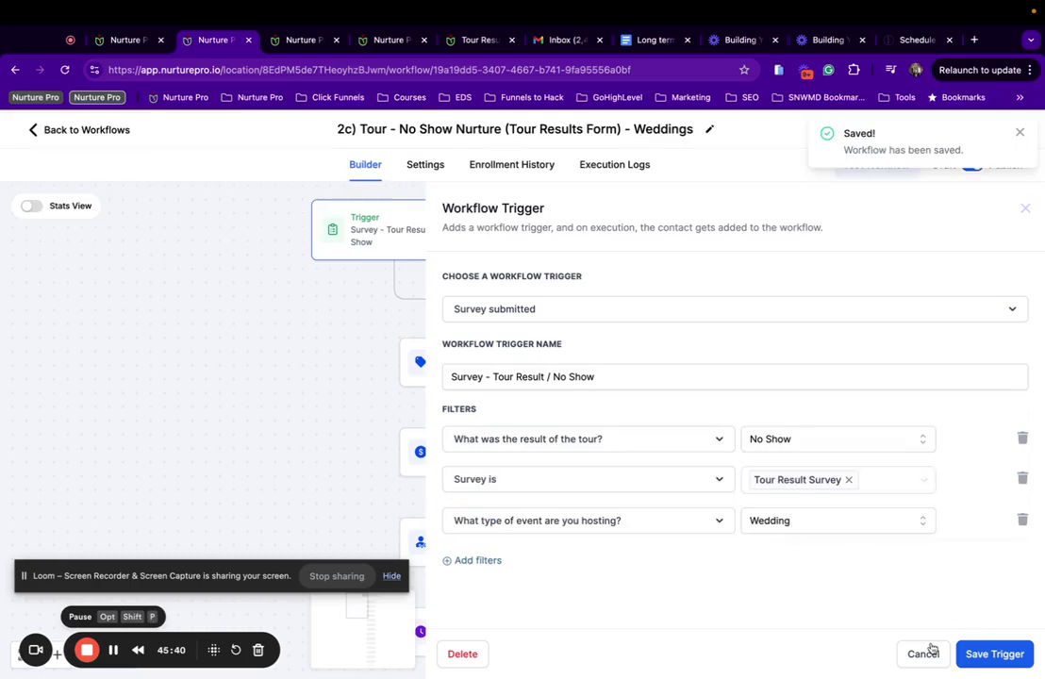
pyautogui.click(925, 653)
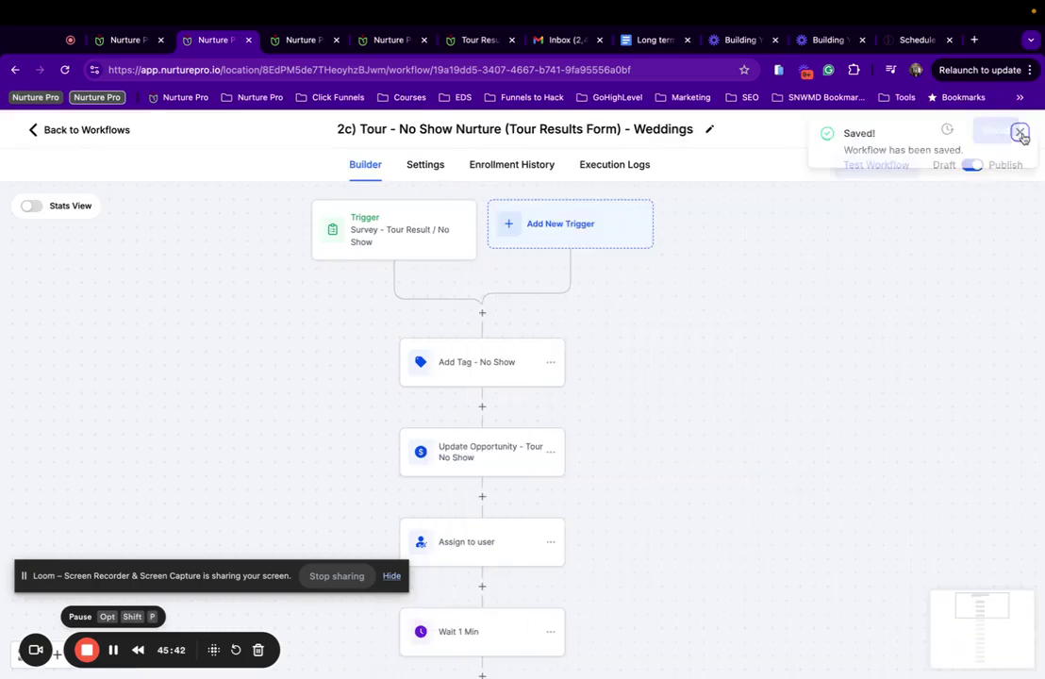
# Step: Open the 2d workflow from the workflow list and rename it "2d) Tour - Canceled Nurture (Tour Results Survey) - Weddings"
pyautogui.click(34, 129)
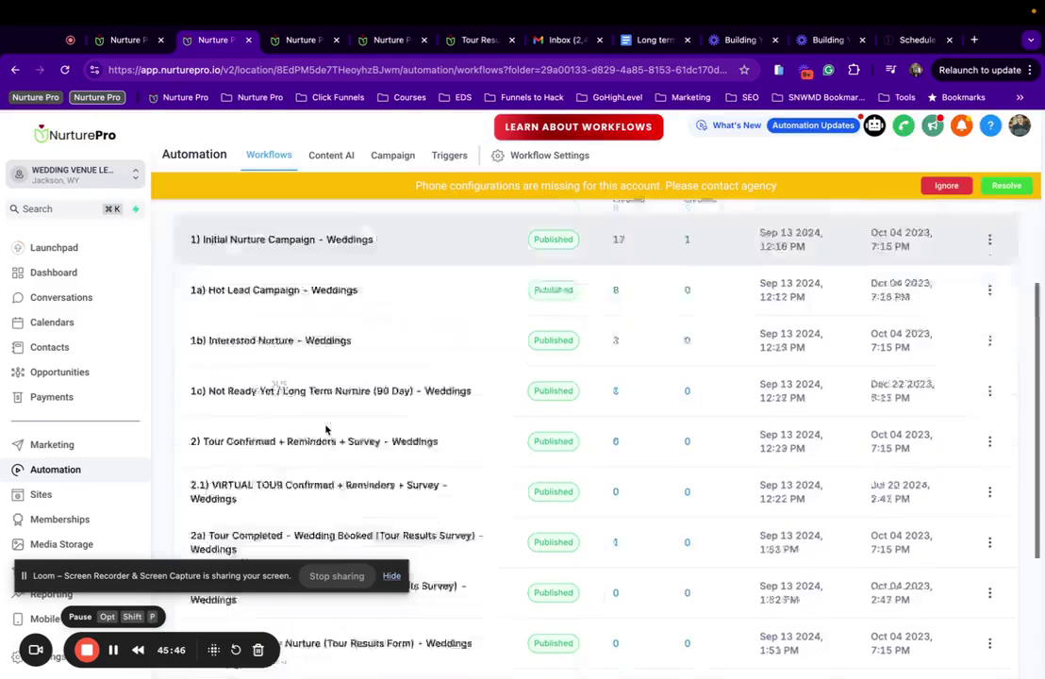
pyautogui.scroll(-3, 326, 430)
pyautogui.click(283, 482)
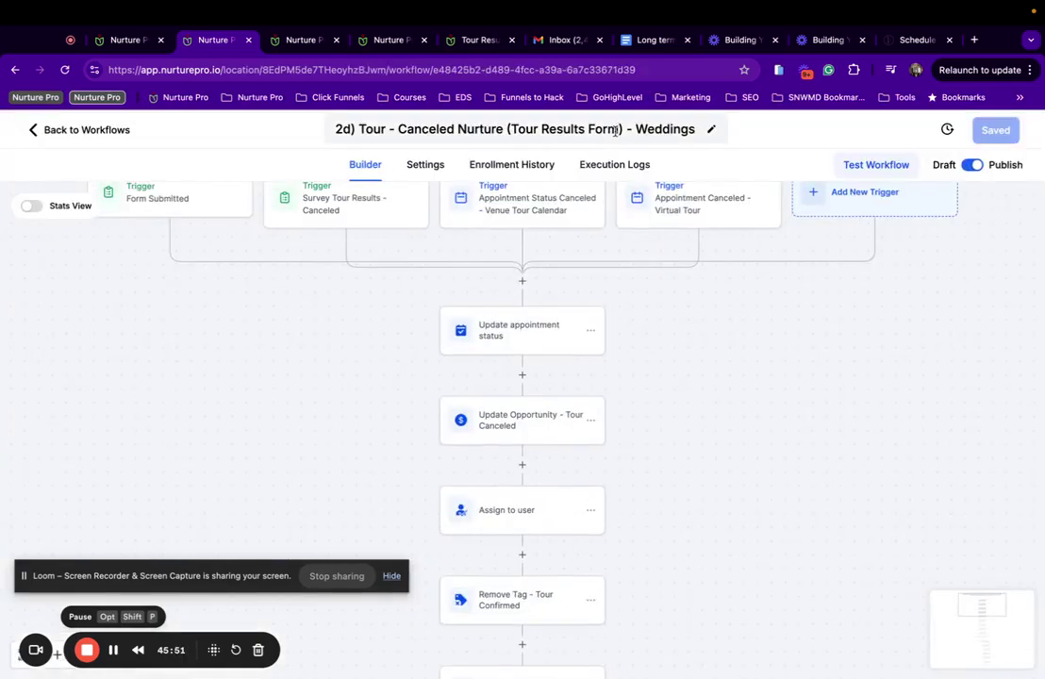
pyautogui.doubleClick(604, 130)
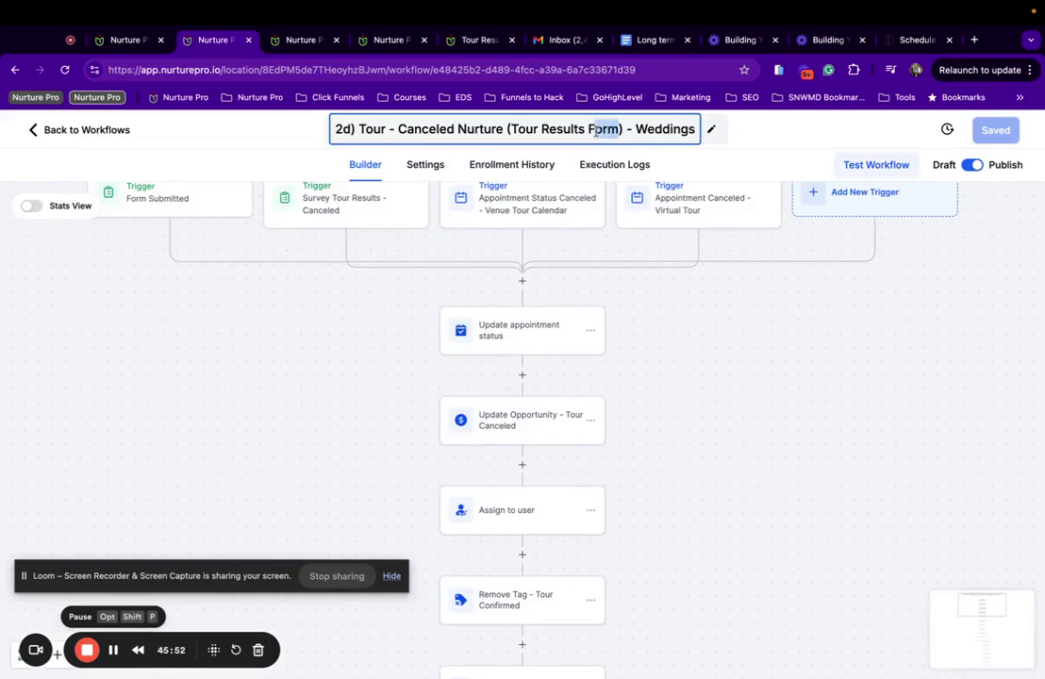
pyautogui.write('Survey')
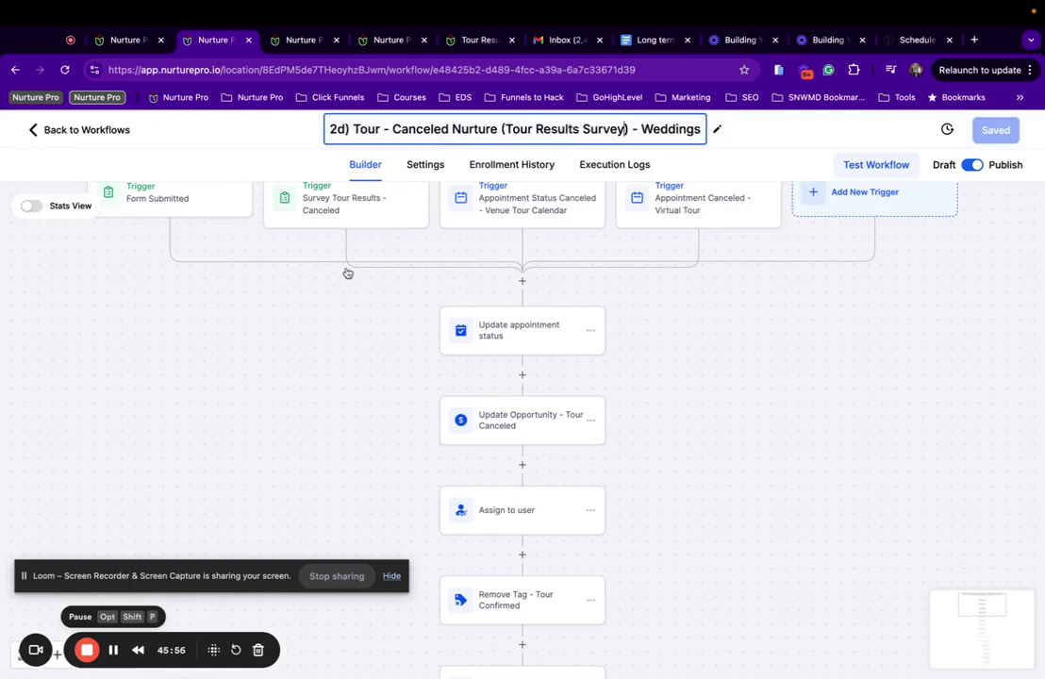
pyautogui.scroll(2, 345, 273)
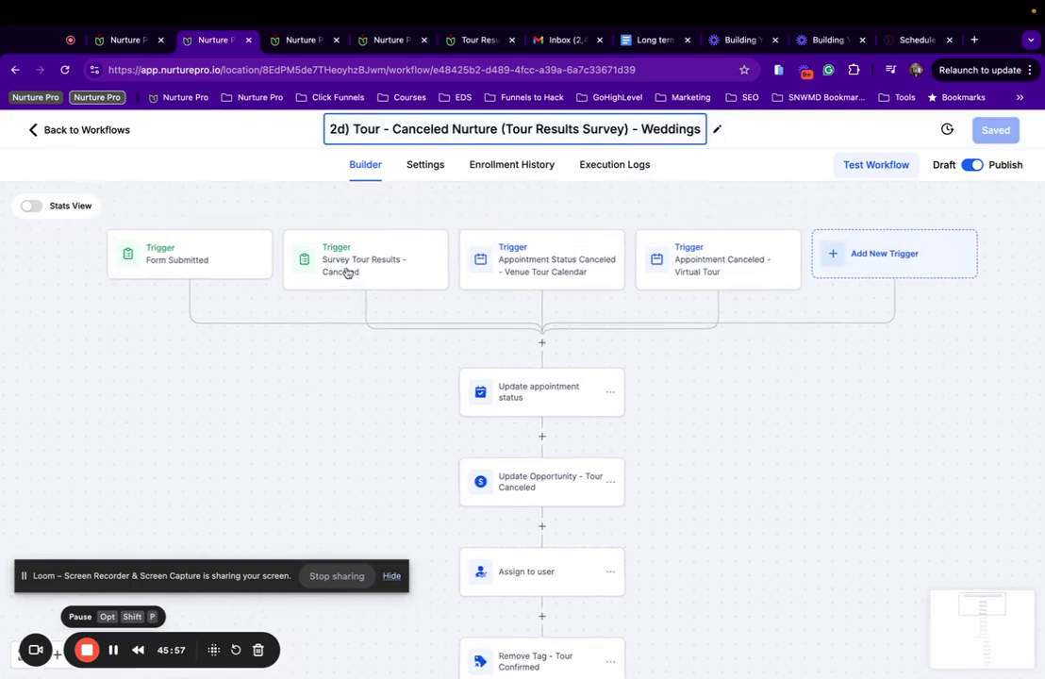
pyautogui.press('Return')
# Step: Delete the "Form Submitted" trigger from the 2d workflow
pyautogui.click(234, 270)
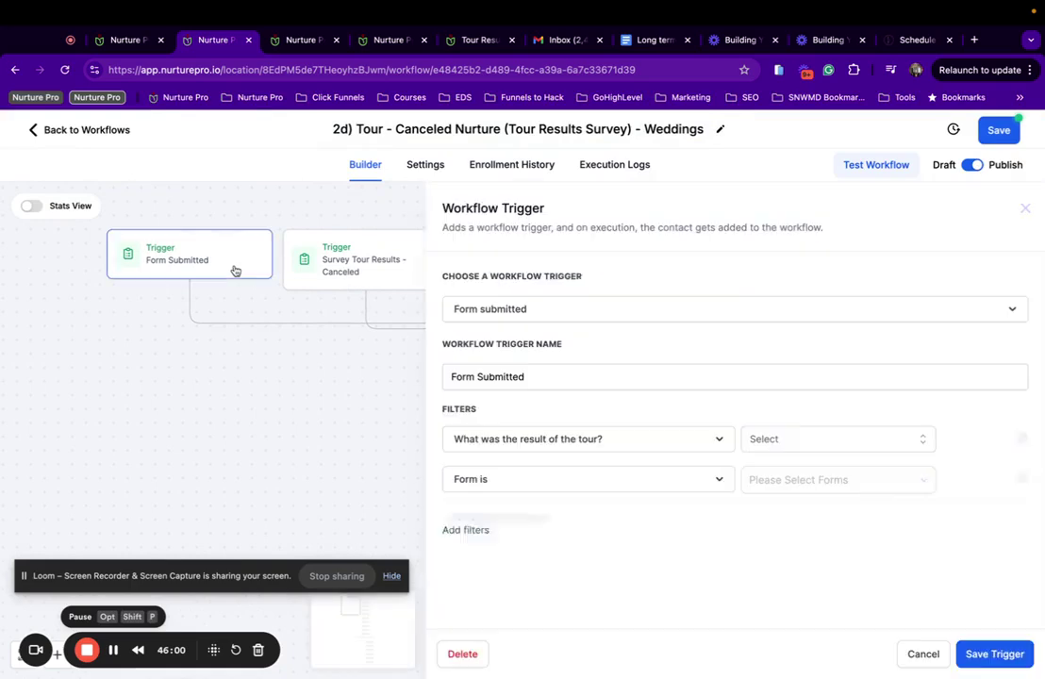
pyautogui.click(462, 651)
pyautogui.click(660, 441)
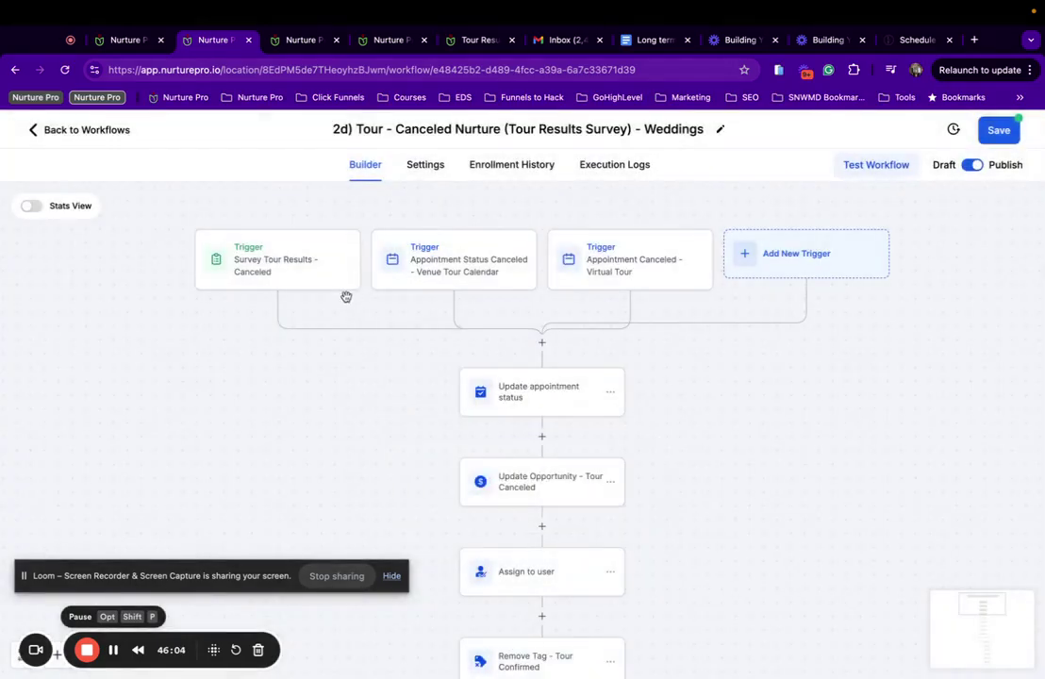
# Step: Add a "What type of event are you hosting?" filter set to Wedding to the "Survey Tour Results - Canceled" trigger and save it
pyautogui.click(240, 261)
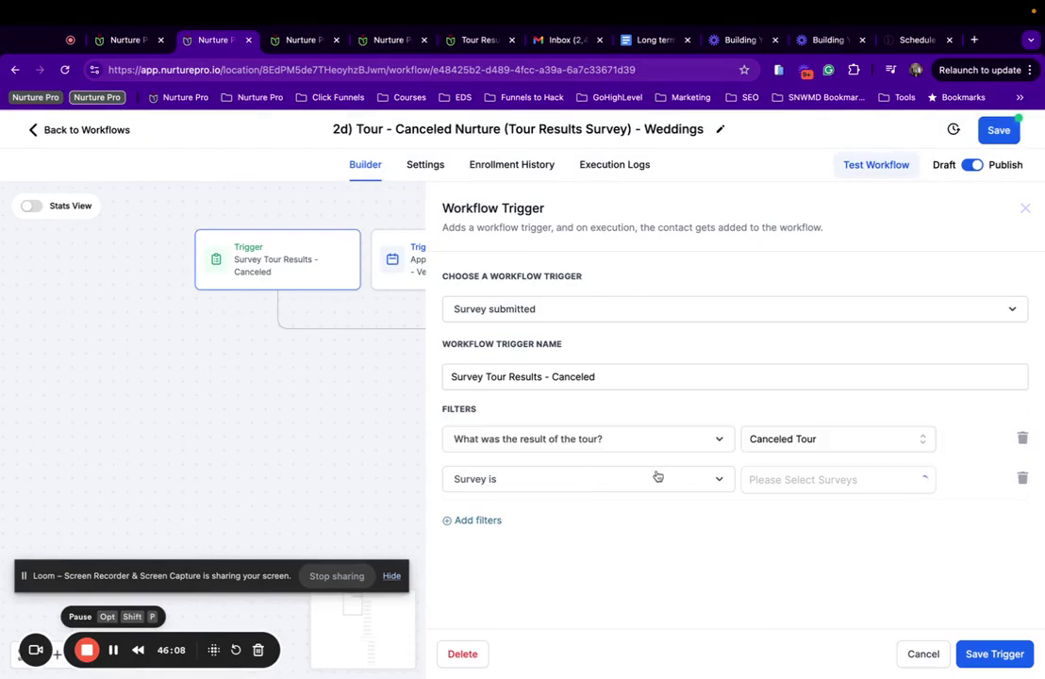
pyautogui.click(475, 526)
pyautogui.click(522, 521)
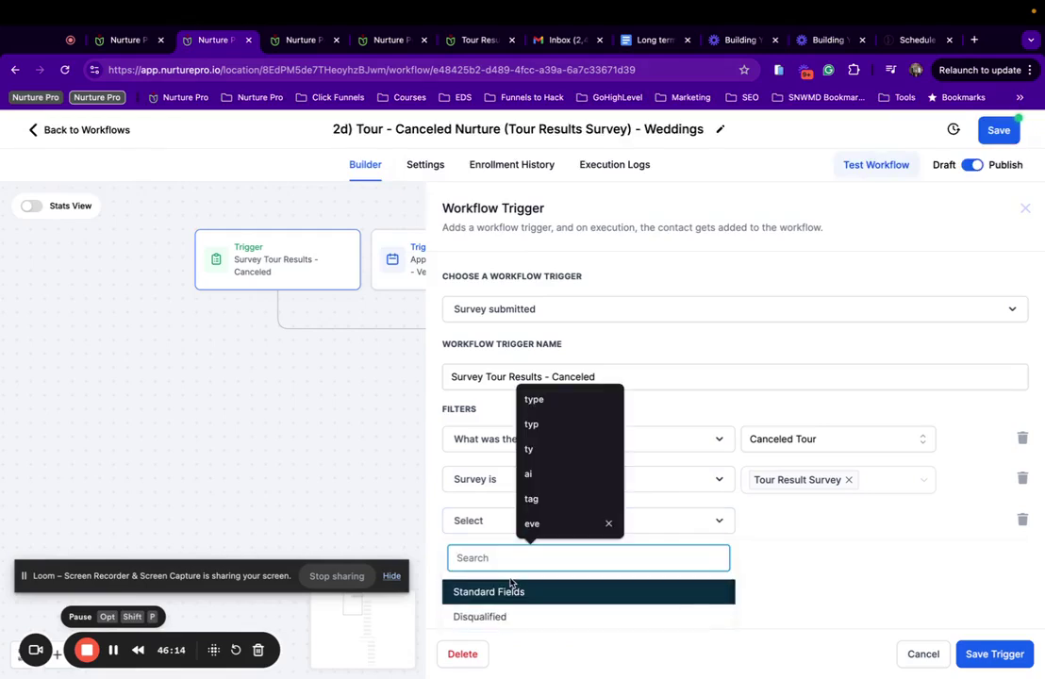
pyautogui.write('typ')
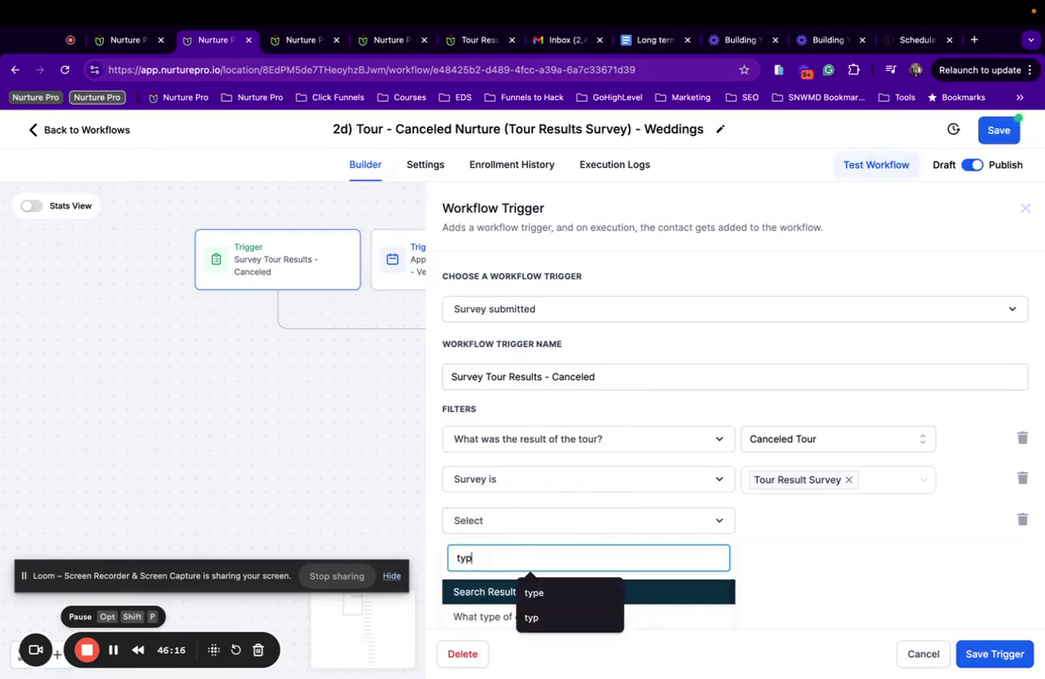
pyautogui.click(481, 618)
pyautogui.click(807, 521)
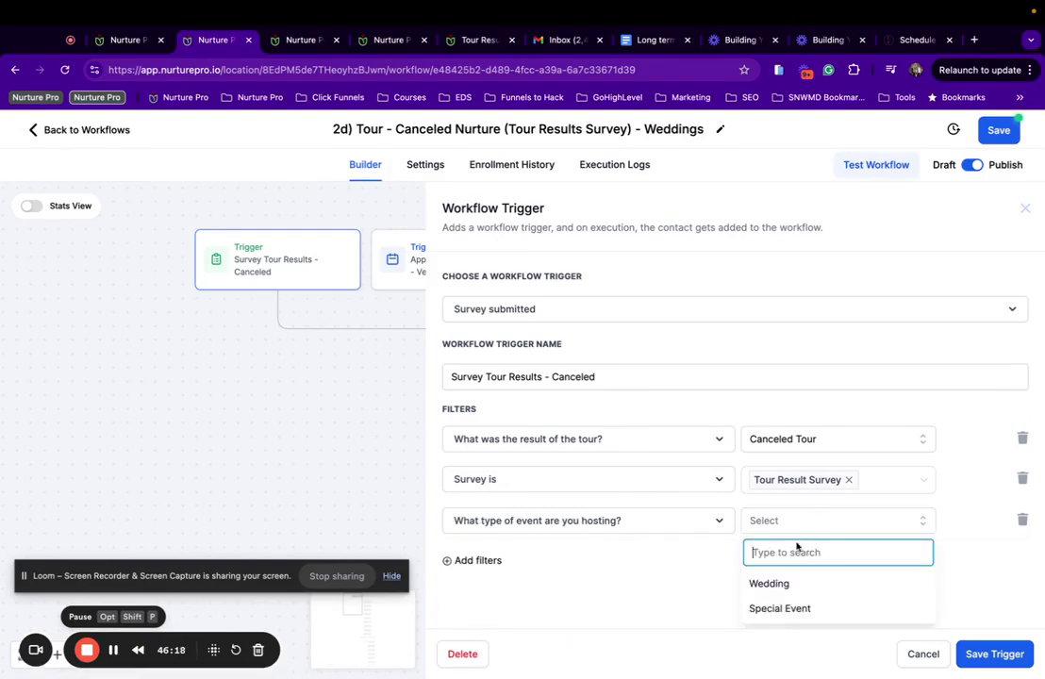
pyautogui.click(792, 585)
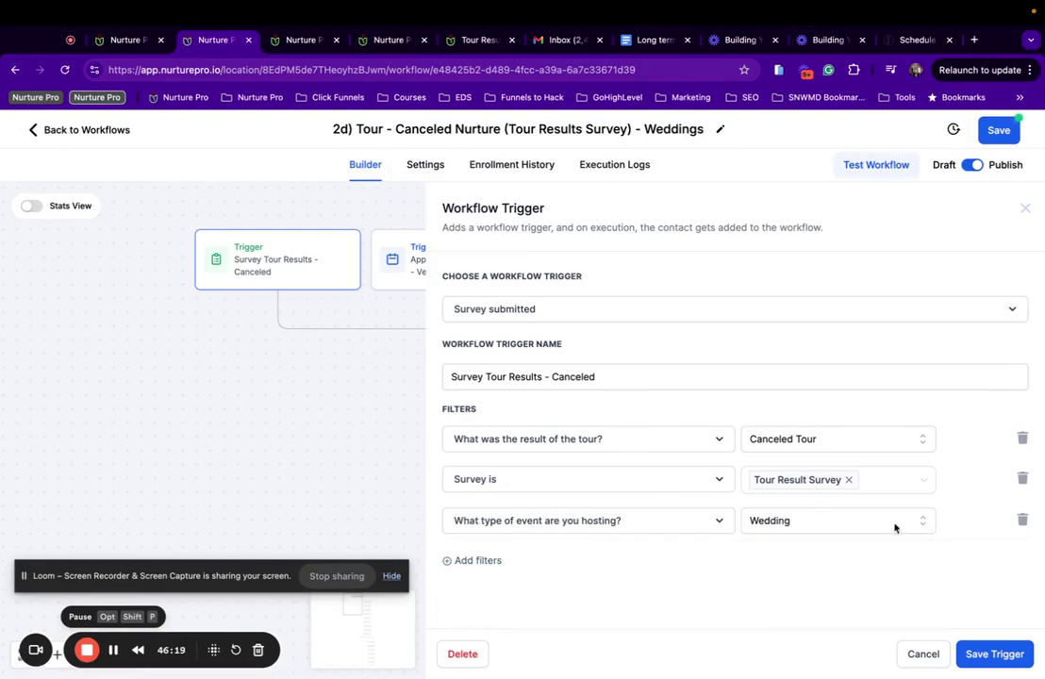
pyautogui.click(969, 654)
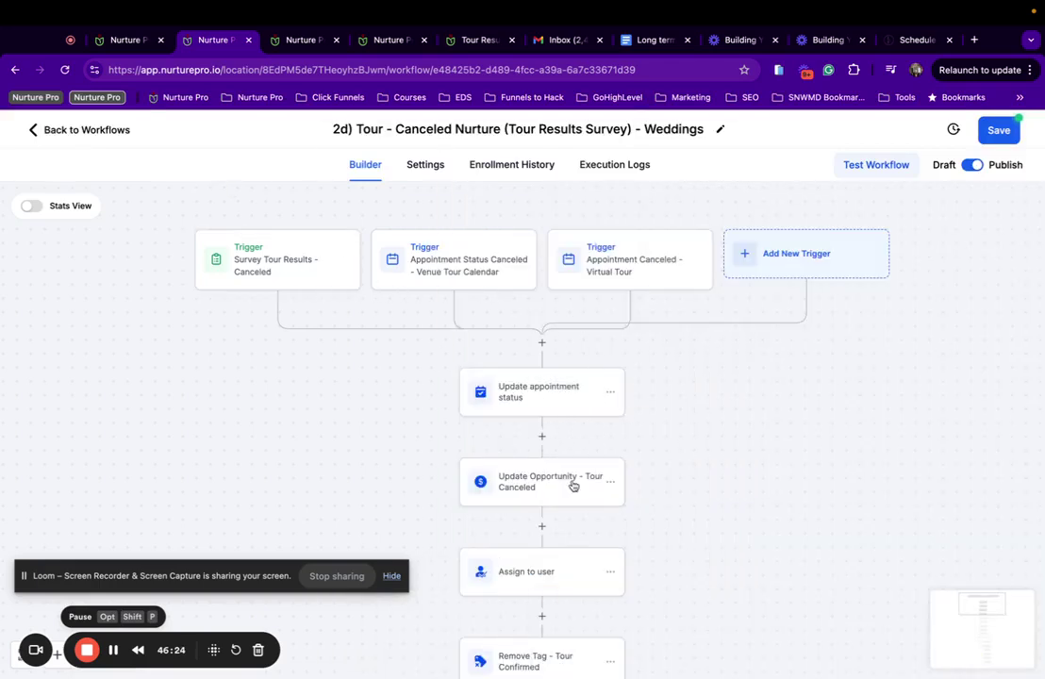
# Step: Examine the filters of the venue and virtual tour cancellation triggers, and the 2d workflow's re-entry and time window settings
pyautogui.scroll(-2, 573, 483)
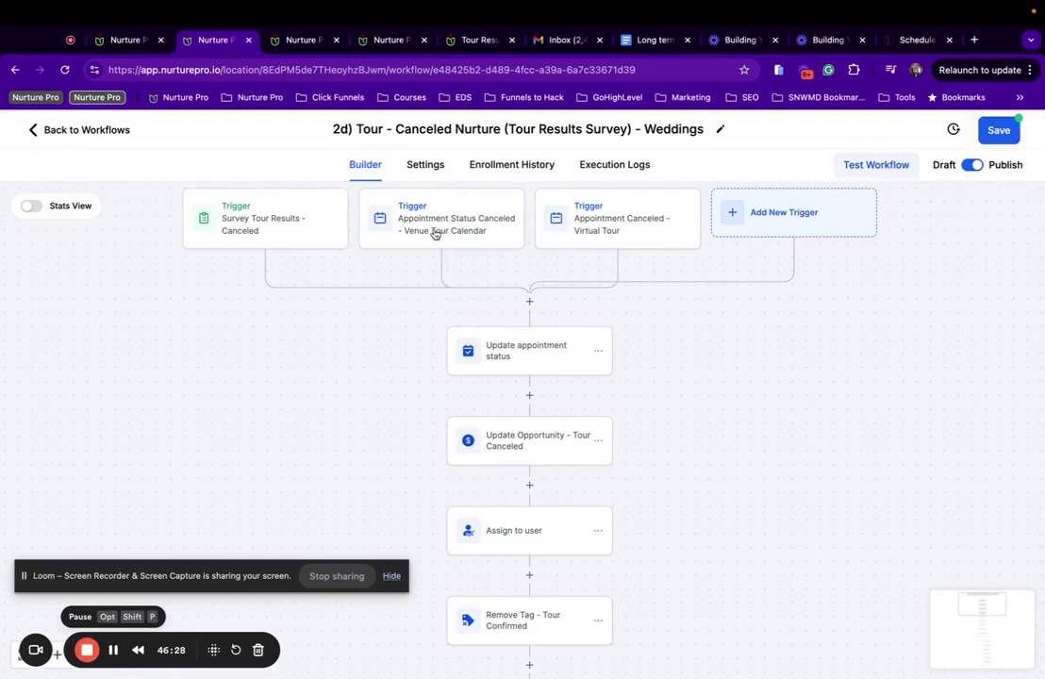
pyautogui.click(435, 234)
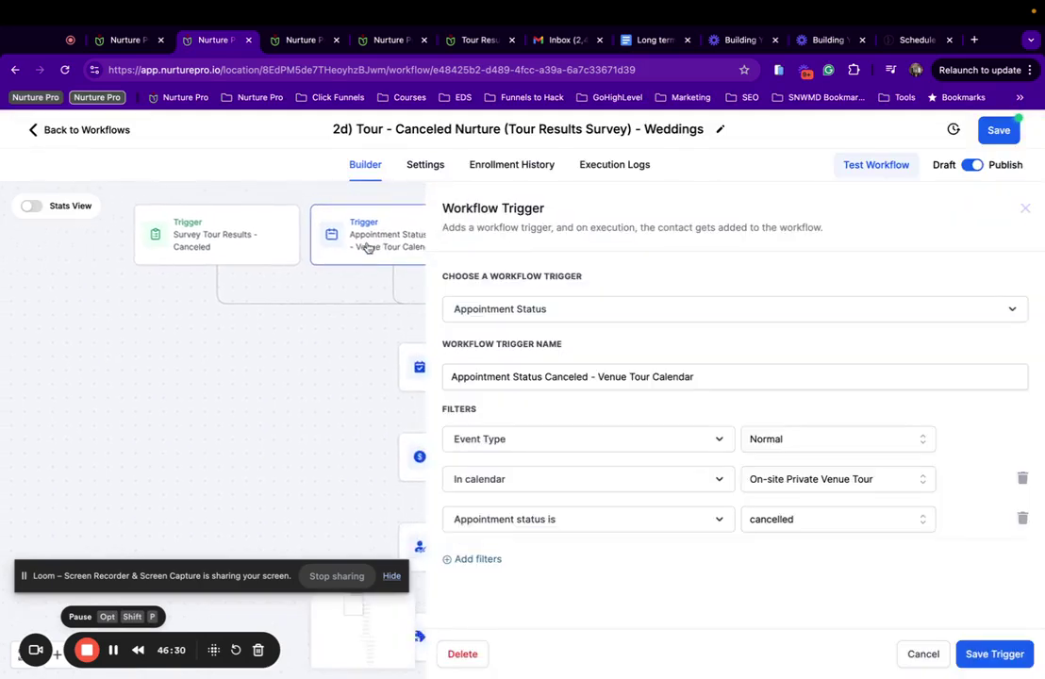
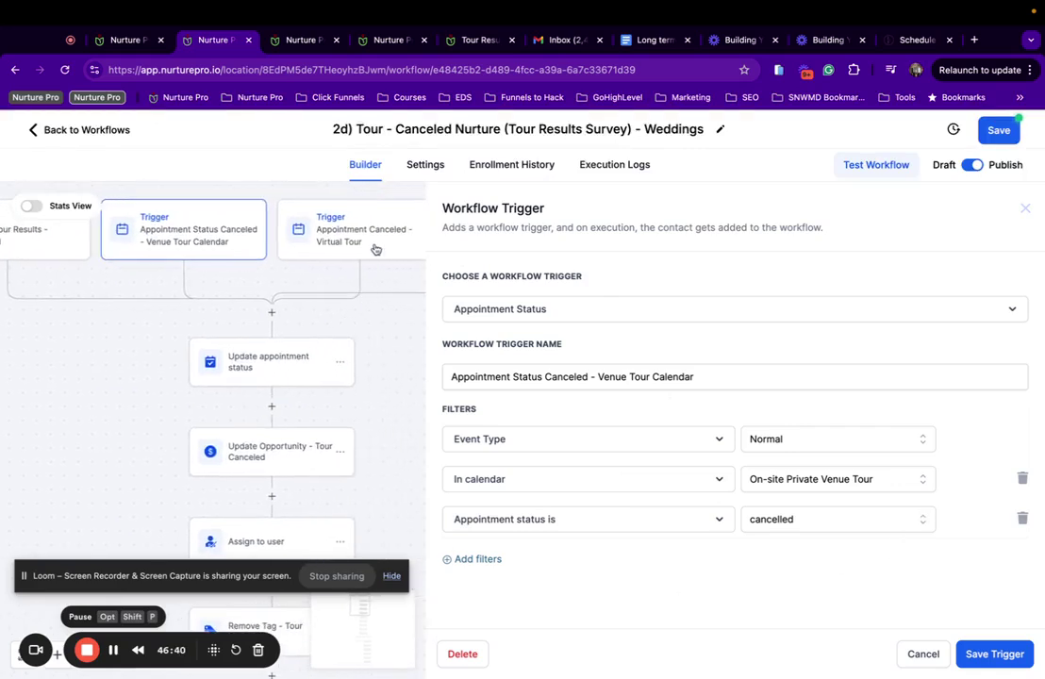
pyautogui.click(373, 248)
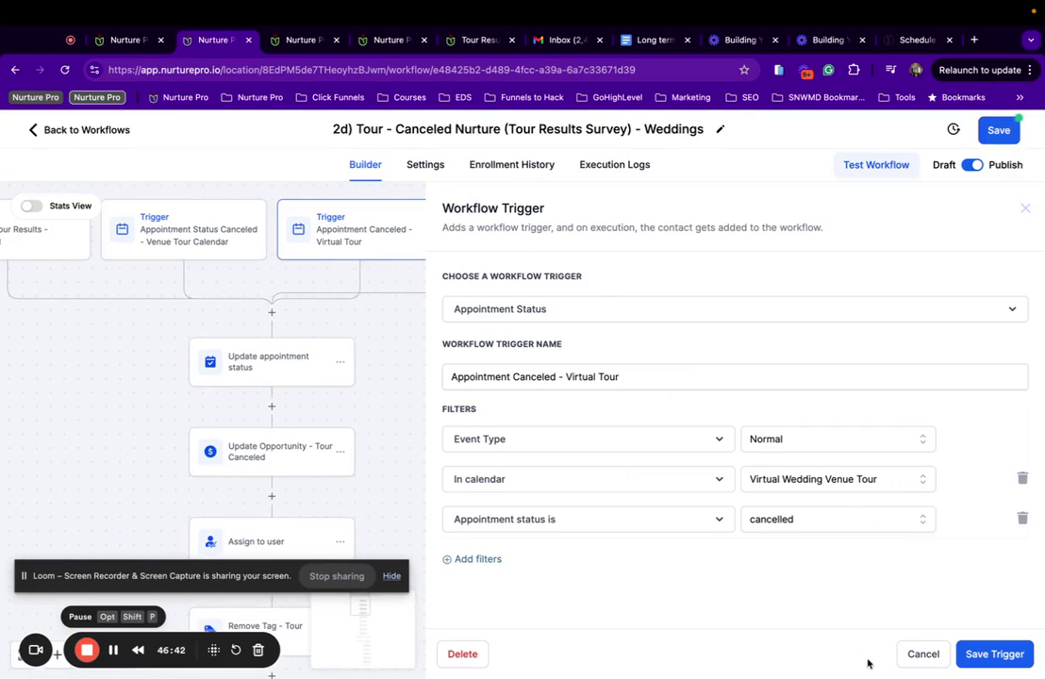
pyautogui.click(919, 660)
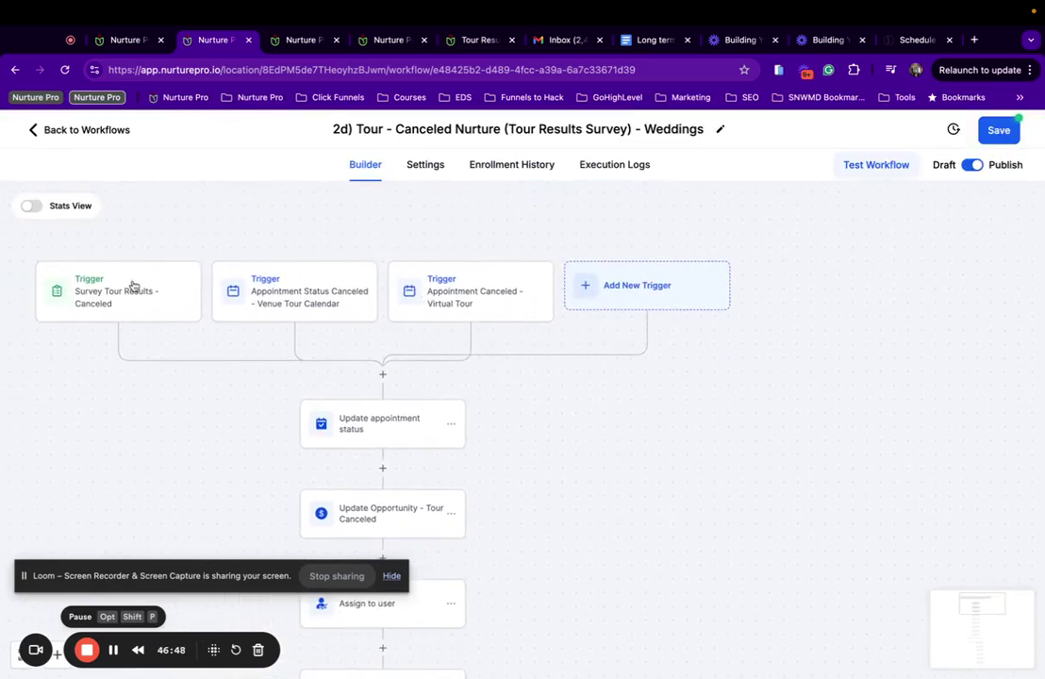
pyautogui.click(426, 166)
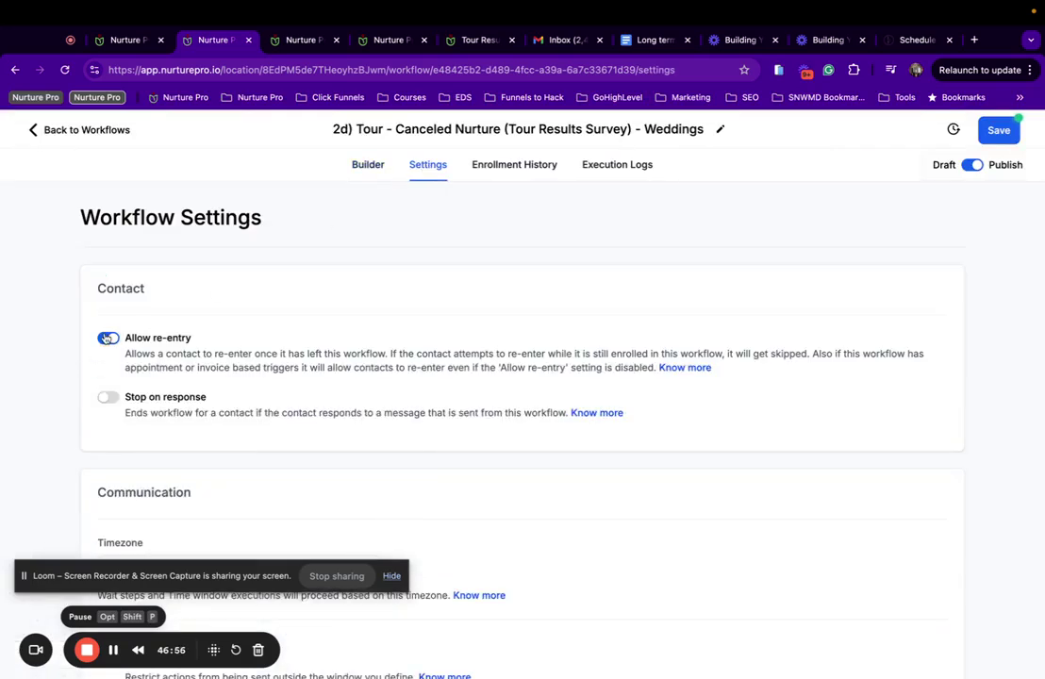
pyautogui.scroll(-1, 107, 337)
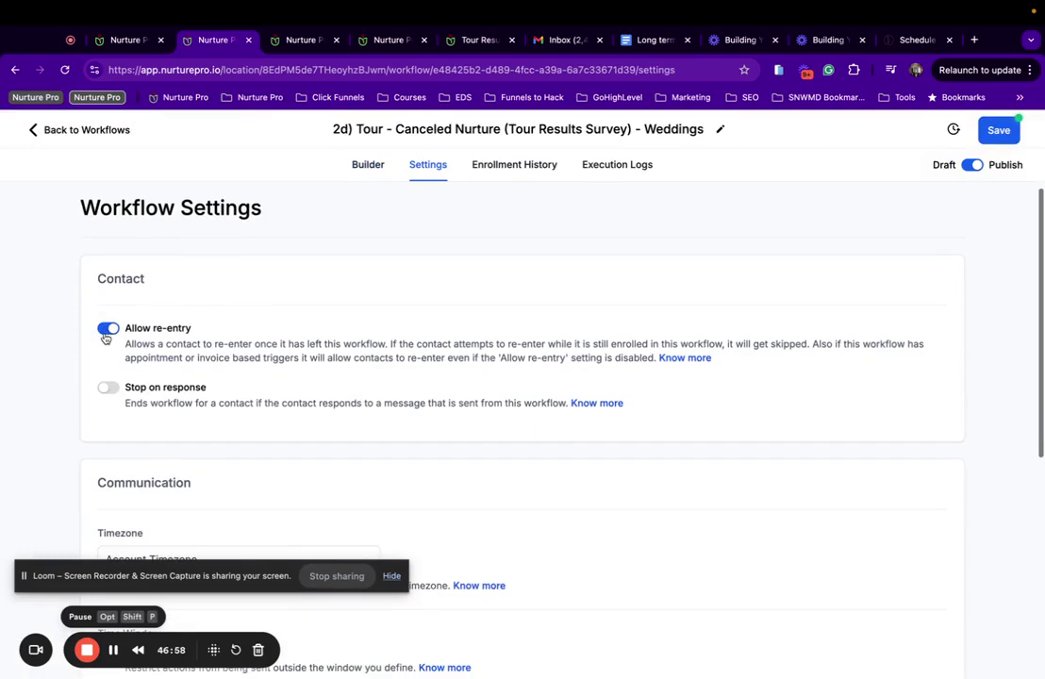
pyautogui.scroll(-3, 106, 338)
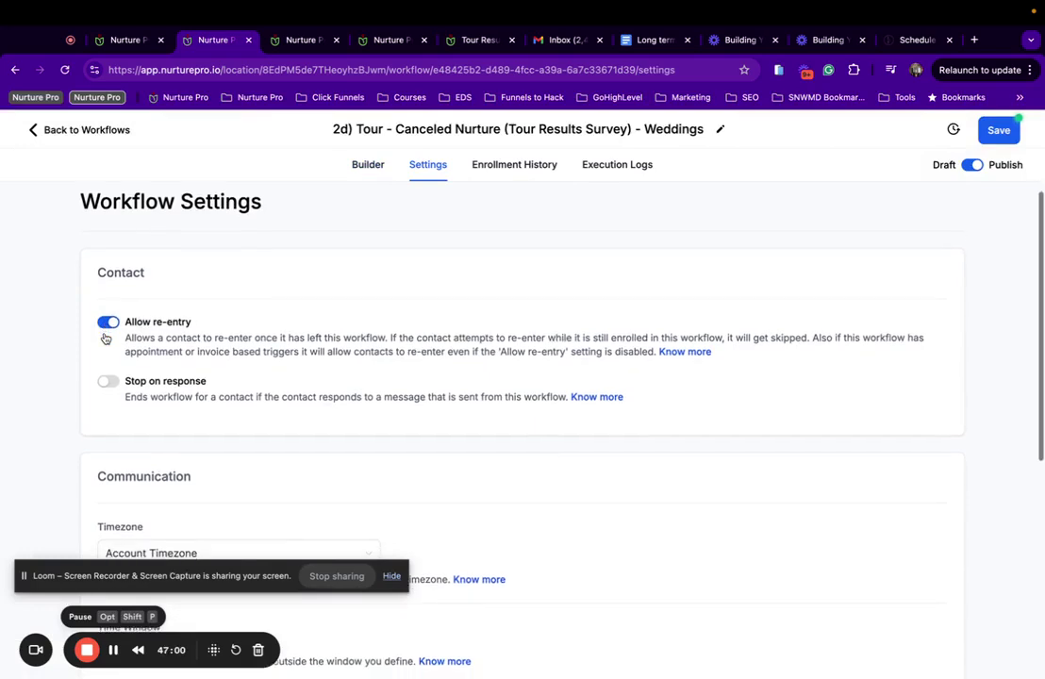
pyautogui.scroll(-6, 107, 338)
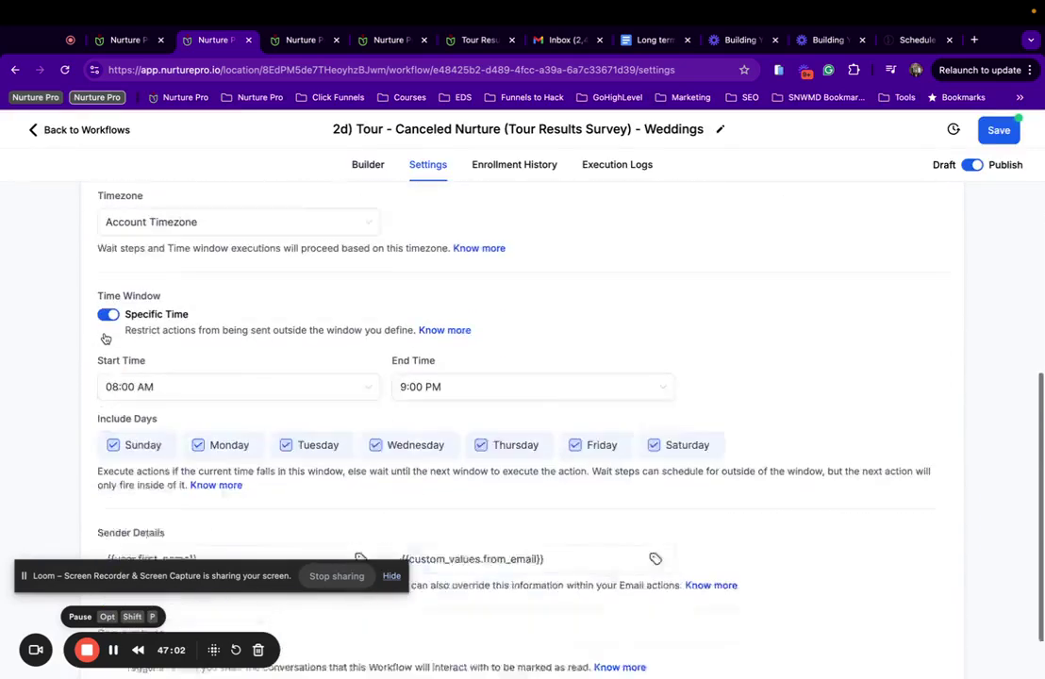
pyautogui.scroll(2, 106, 338)
pyautogui.scroll(5, 106, 338)
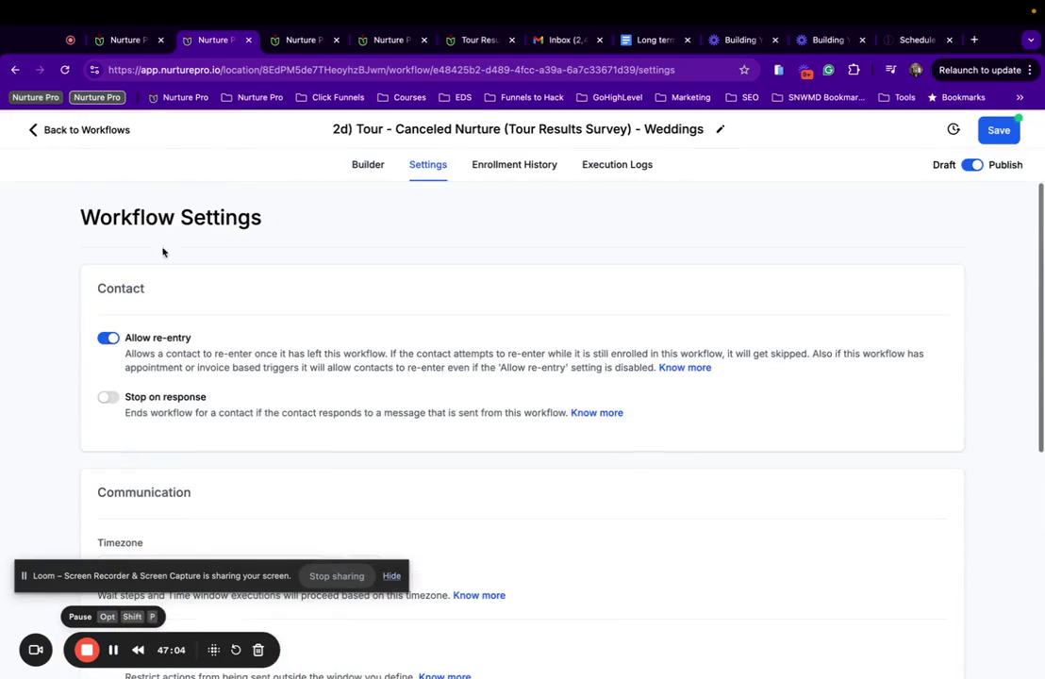
# Step: Save the 2d workflow instead of leaving it with unsaved changes
pyautogui.click(74, 129)
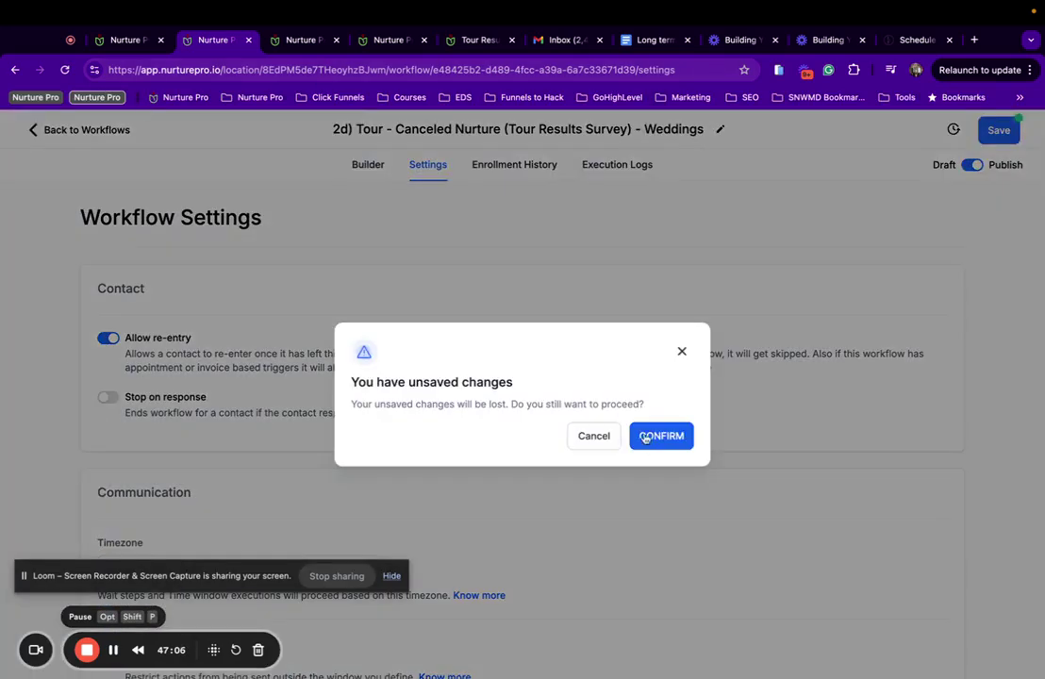
pyautogui.click(593, 436)
pyautogui.click(1002, 136)
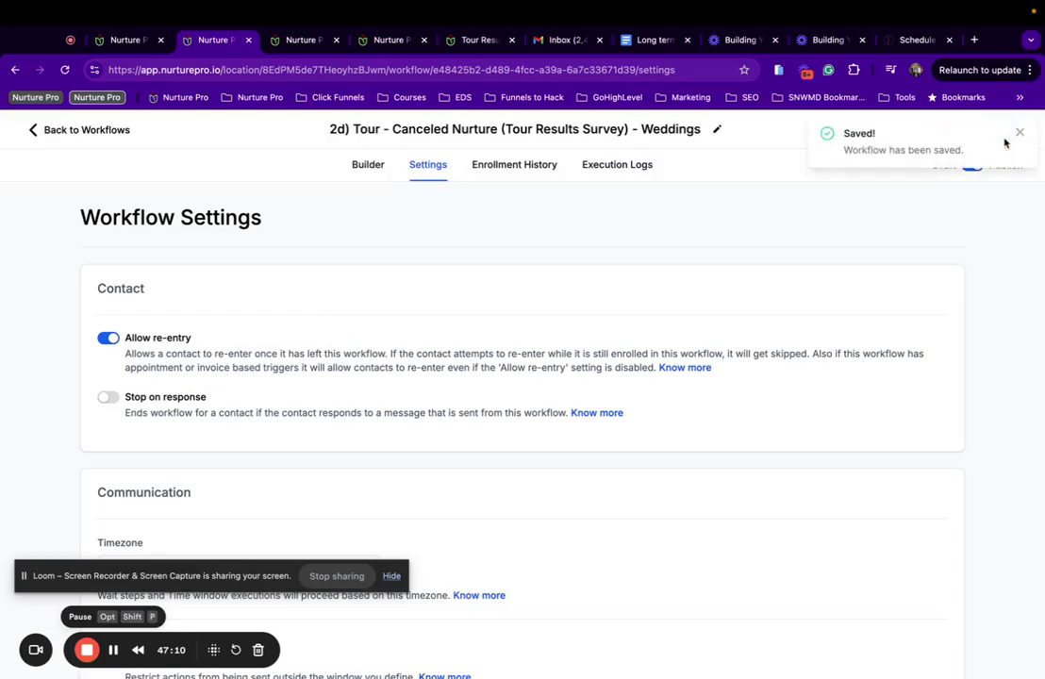
pyautogui.scroll(-5, 502, 338)
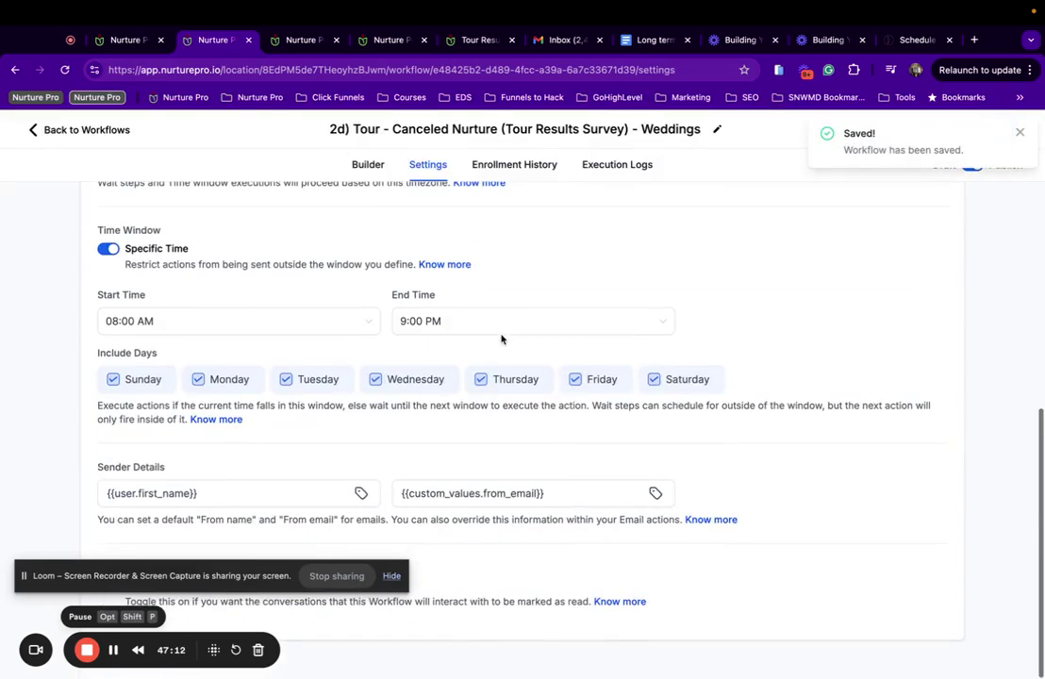
# Step: Open the "3) Wedding Confirmed - Weddings" workflow and check the filters of its "Wedding Date Confirmed In Wedding Calendar" trigger
pyautogui.click(85, 131)
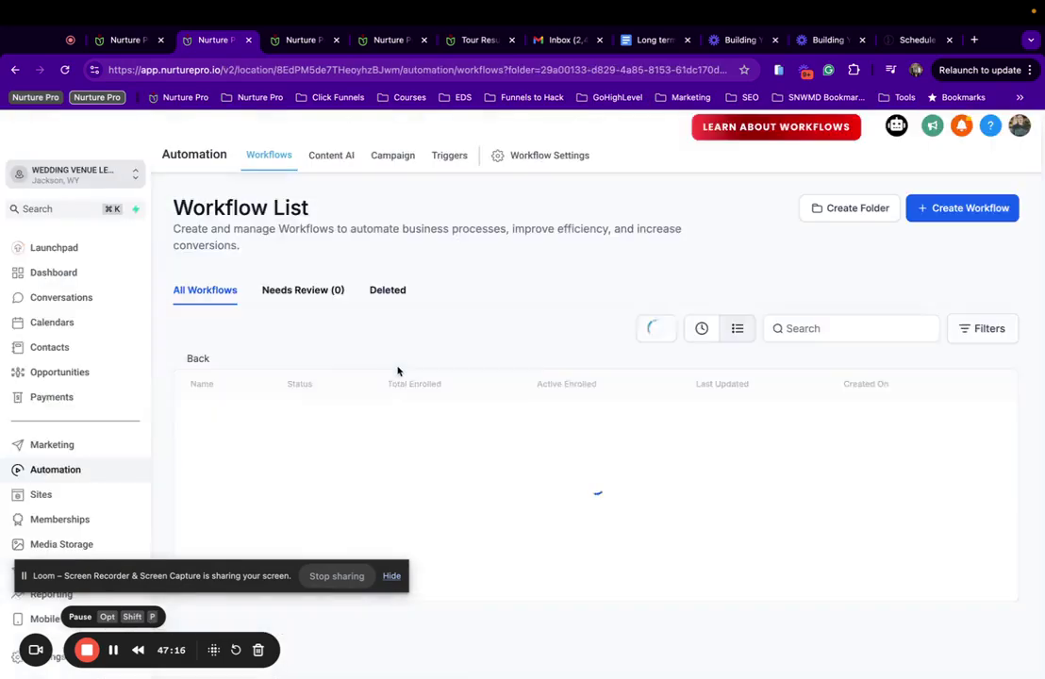
pyautogui.scroll(-5, 405, 443)
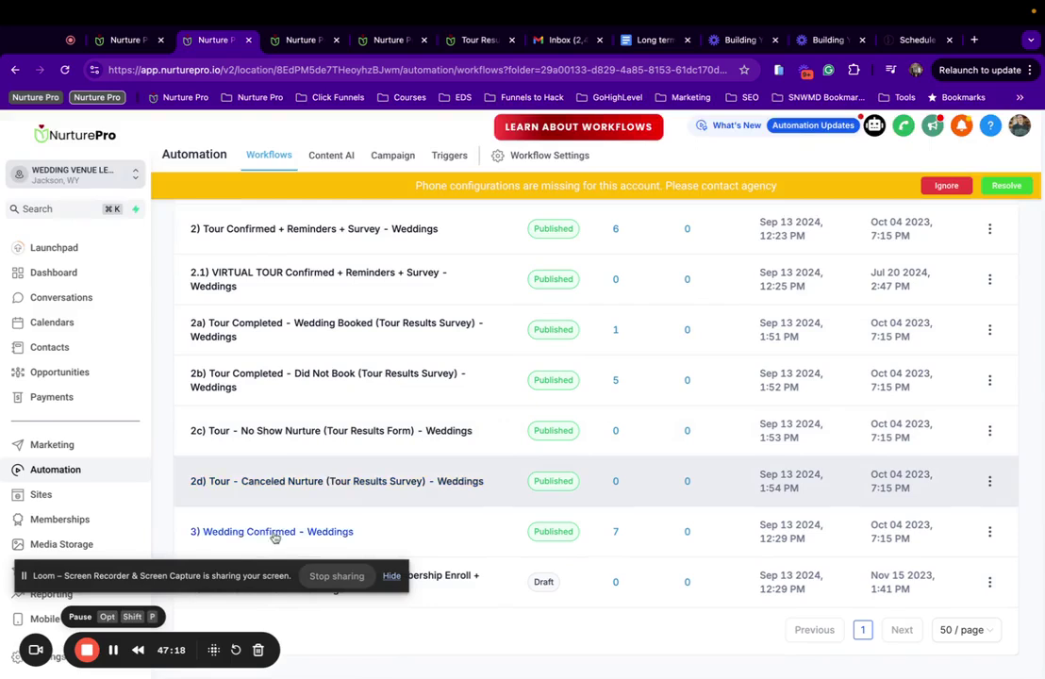
pyautogui.moveTo(246, 574); pyautogui.dragTo(616, 646)
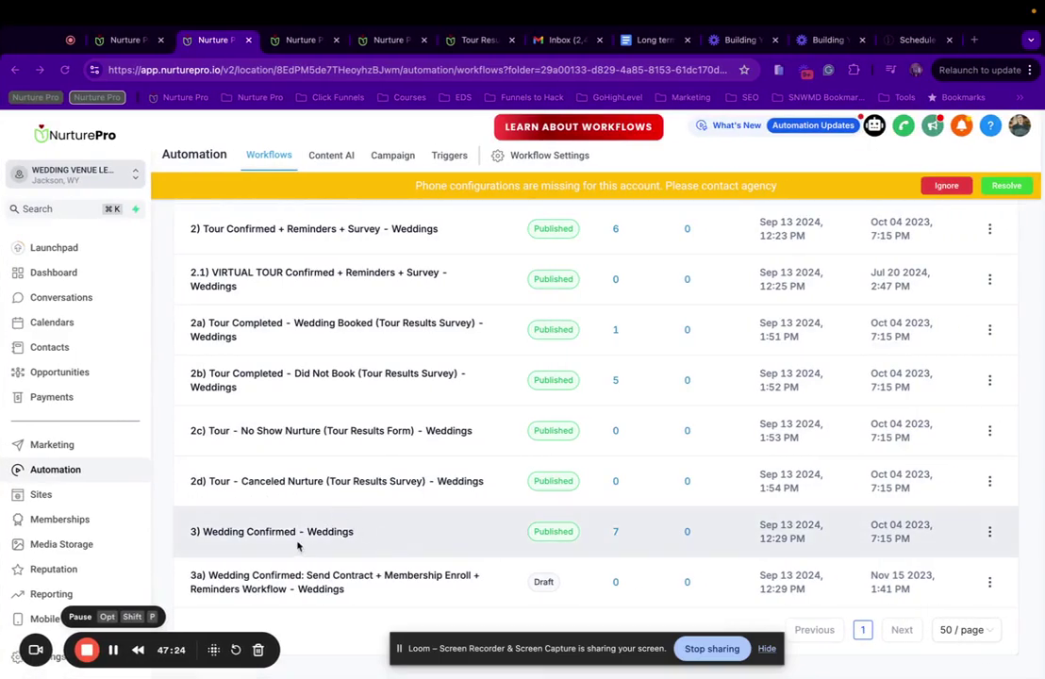
pyautogui.click(347, 534)
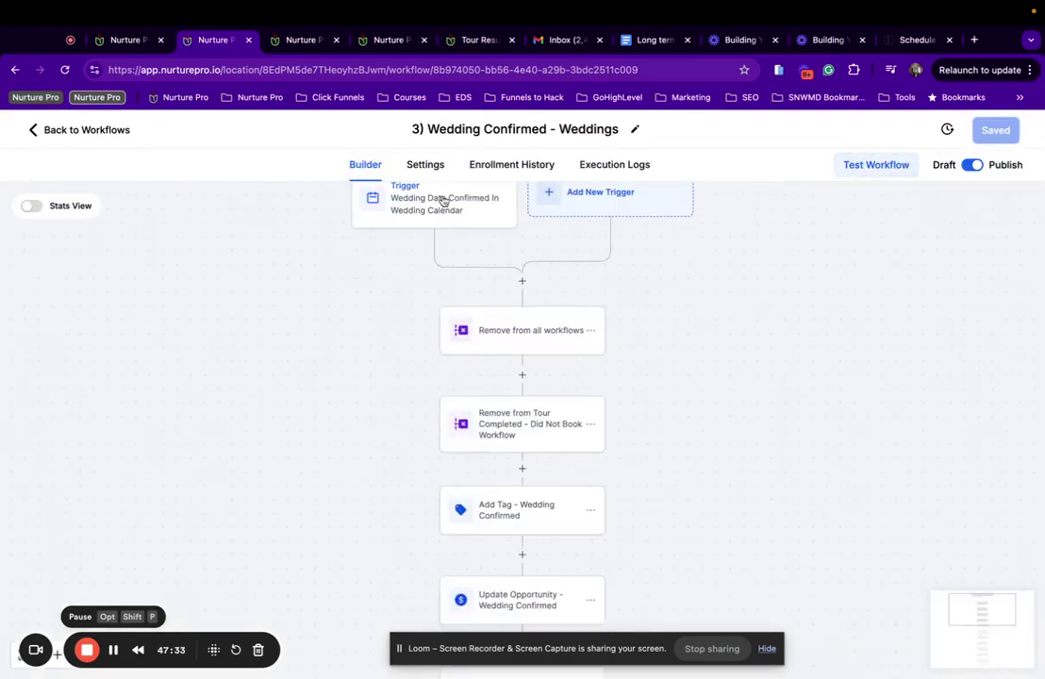
pyautogui.click(378, 200)
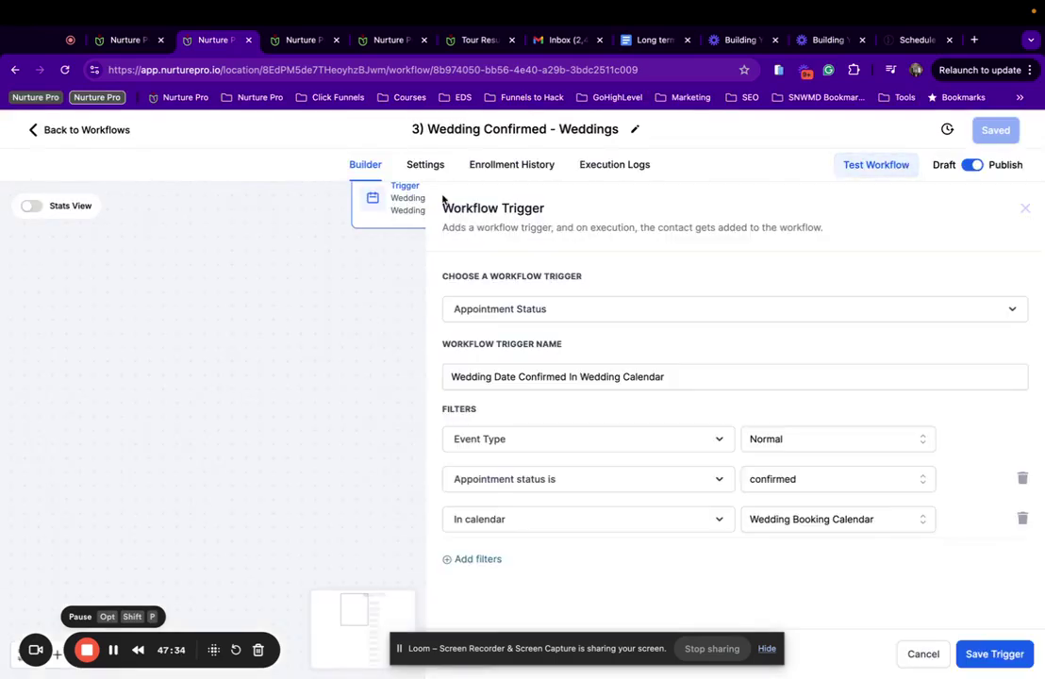
pyautogui.click(925, 660)
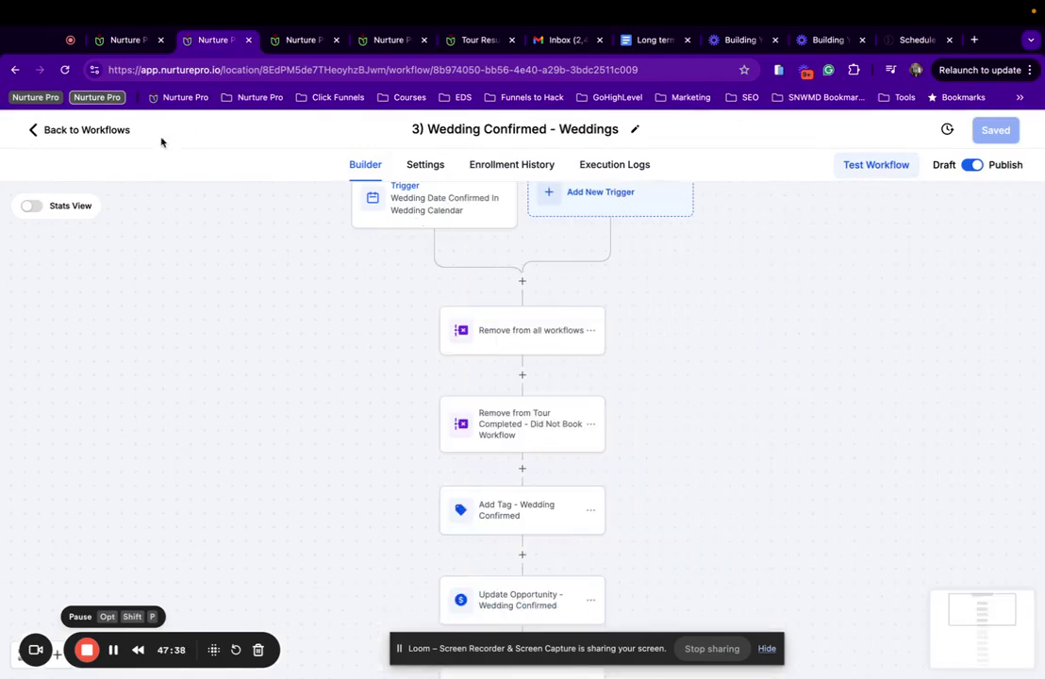
# Step: Leave the wedding workflow and open the "Nurture Pro - Event Booking Funnel" folder in the workflow list
pyautogui.click(113, 132)
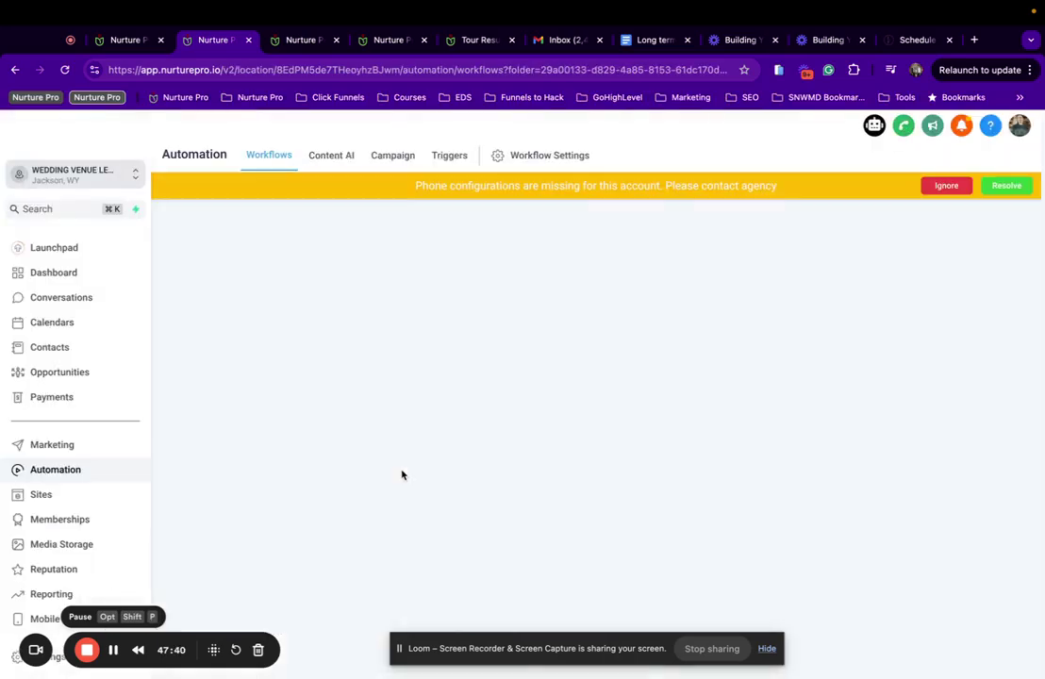
pyautogui.scroll(-5, 358, 509)
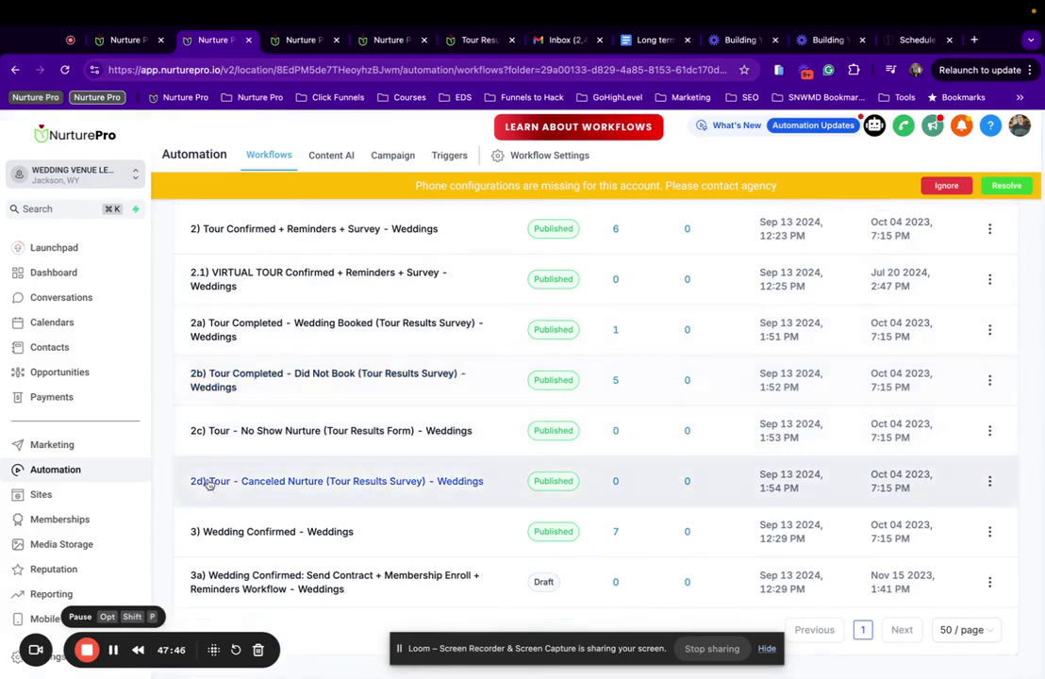
pyautogui.scroll(5, 198, 425)
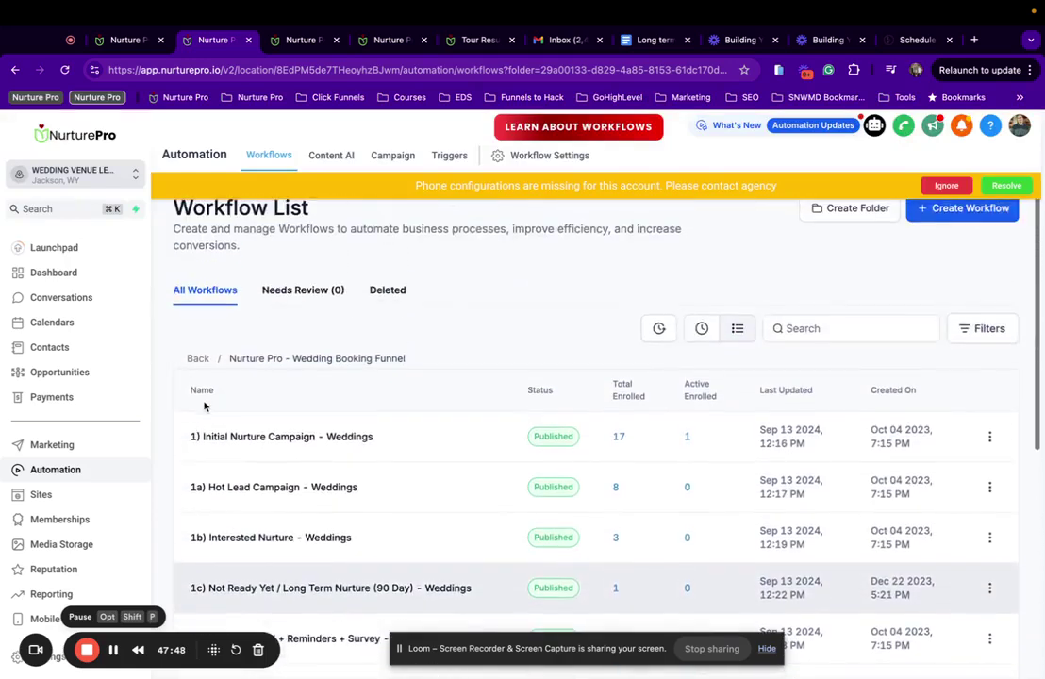
pyautogui.scroll(-5, 204, 406)
pyautogui.scroll(5, 297, 462)
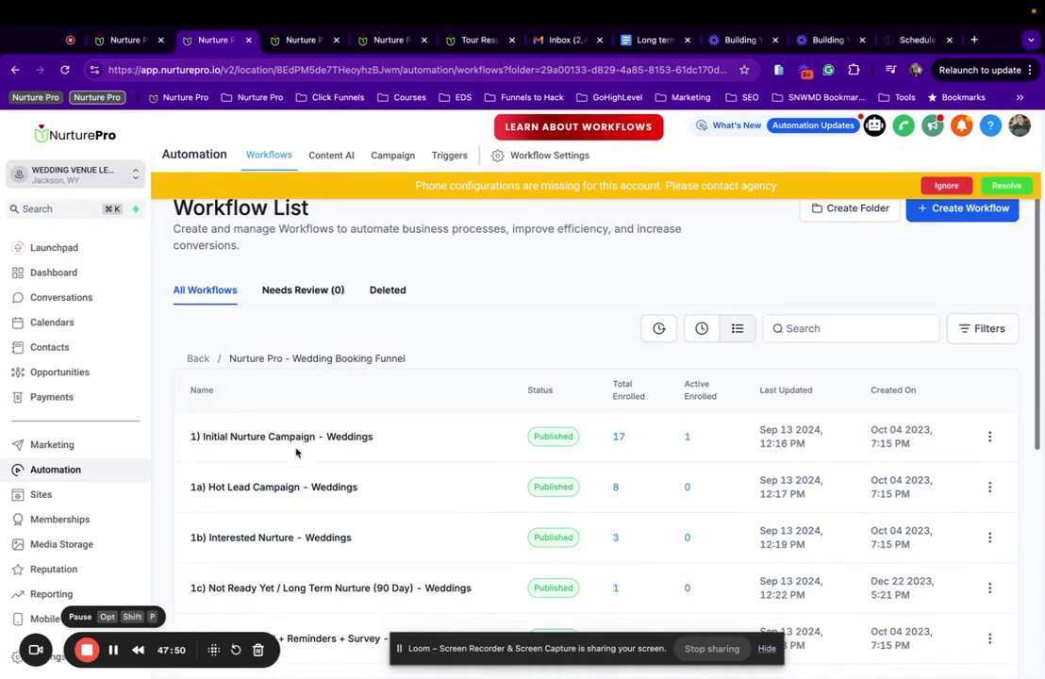
pyautogui.click(198, 358)
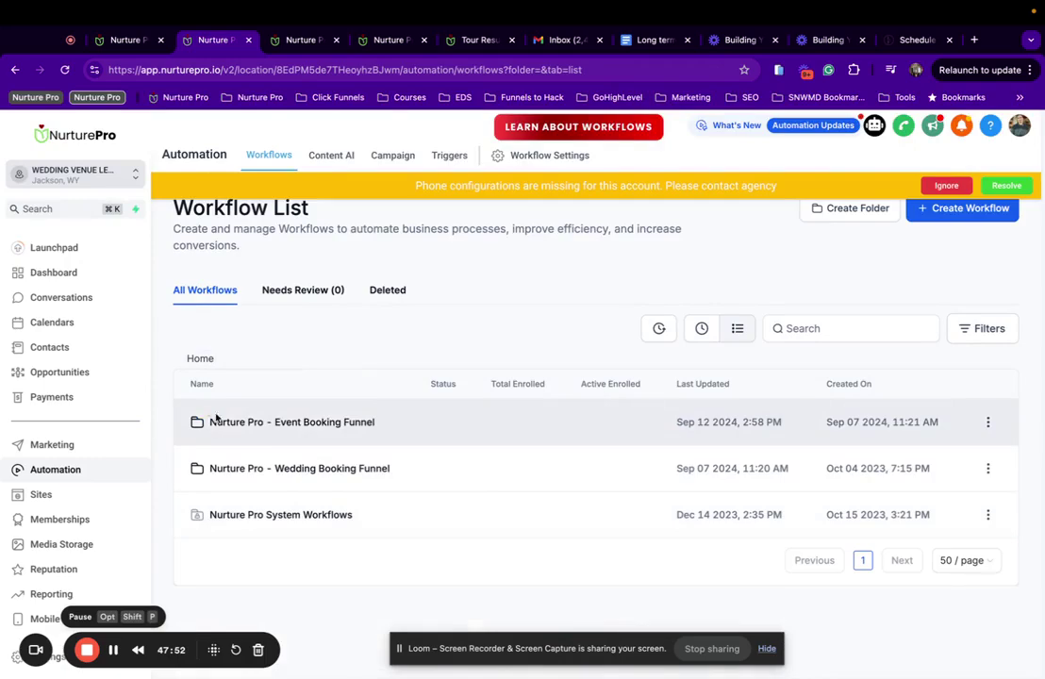
pyautogui.click(243, 423)
# Step: Open the events workflow 2a and rename it "2a) Tour Completed - Event Booked (Tour Results Survey) - Events"
pyautogui.scroll(-5, 404, 518)
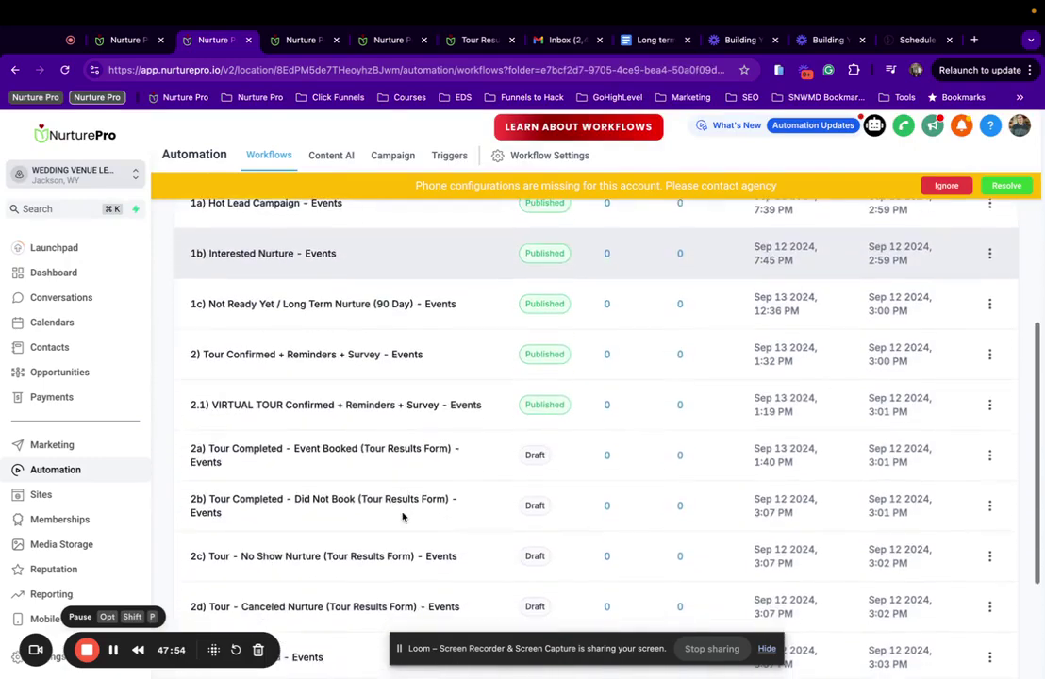
pyautogui.scroll(-3, 403, 517)
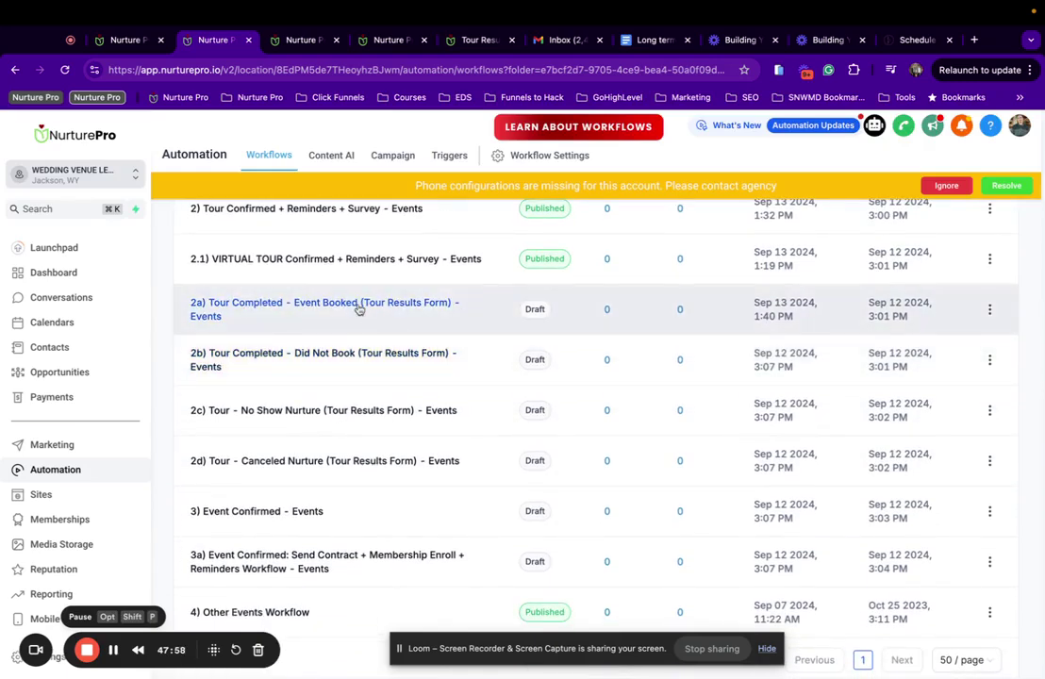
pyautogui.scroll(1, 359, 311)
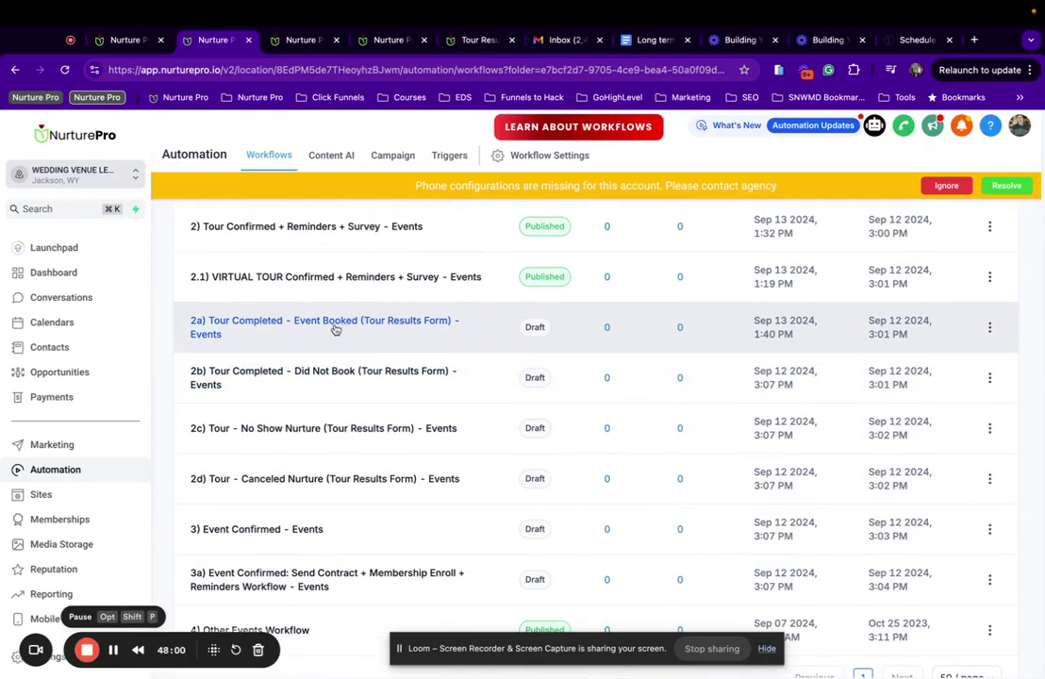
pyautogui.click(316, 323)
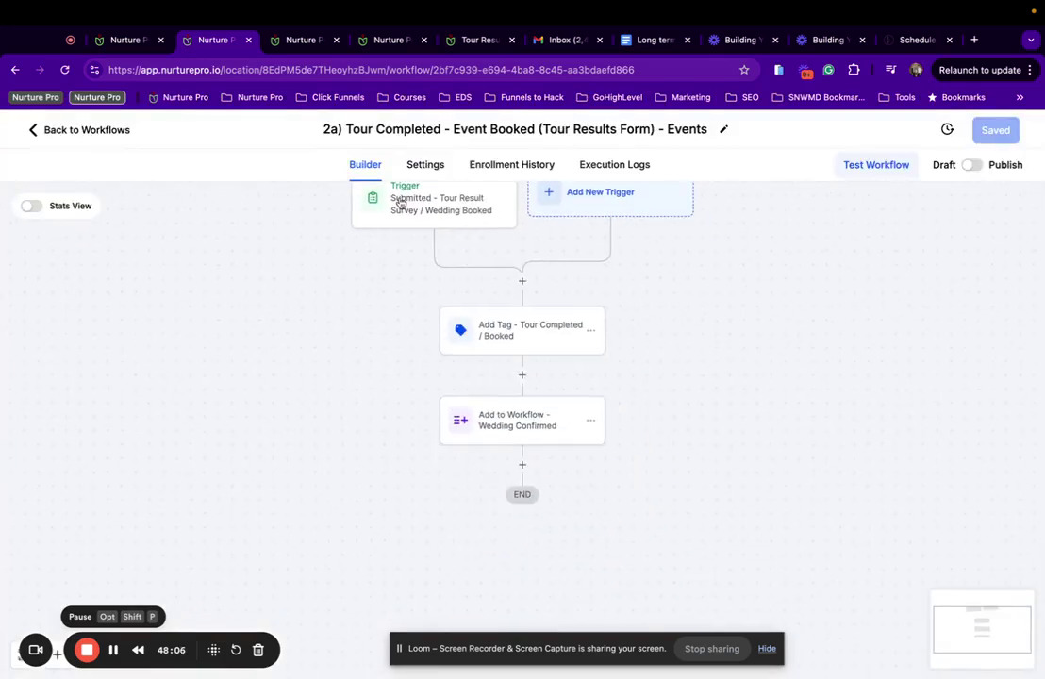
pyautogui.click(400, 203)
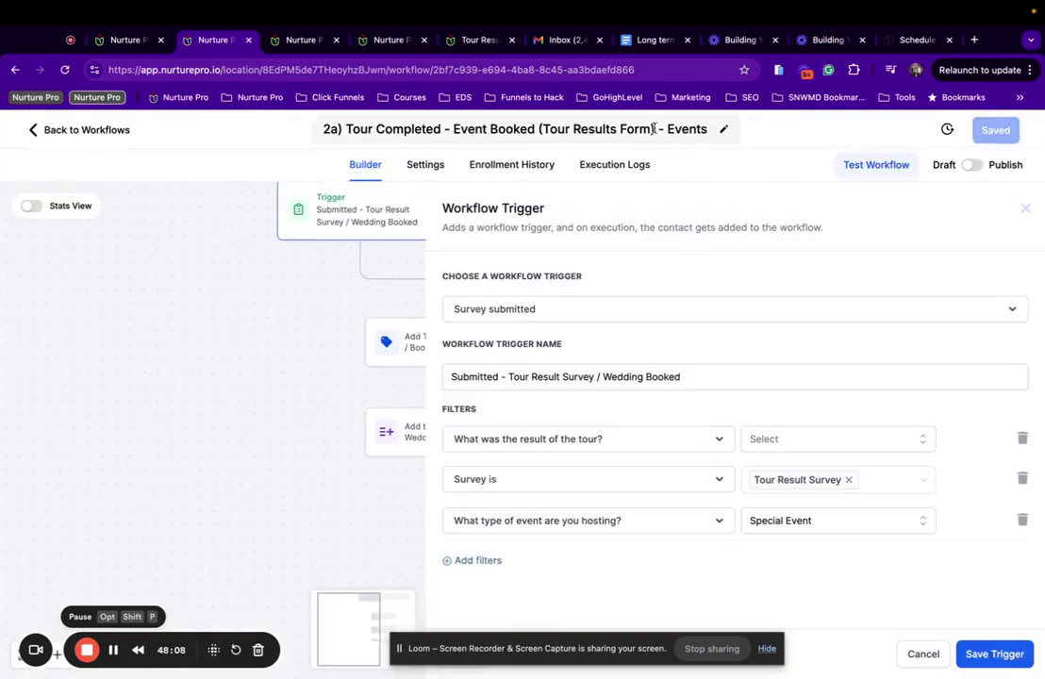
pyautogui.click(651, 130)
pyautogui.moveTo(650, 129); pyautogui.dragTo(618, 129)
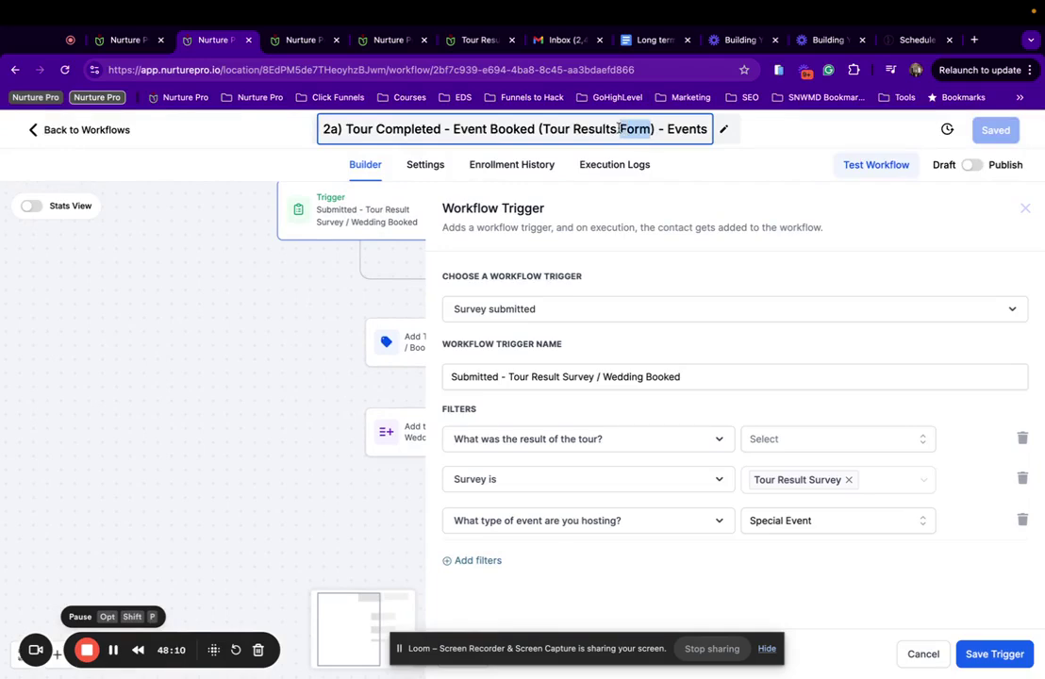
pyautogui.write('Survey')
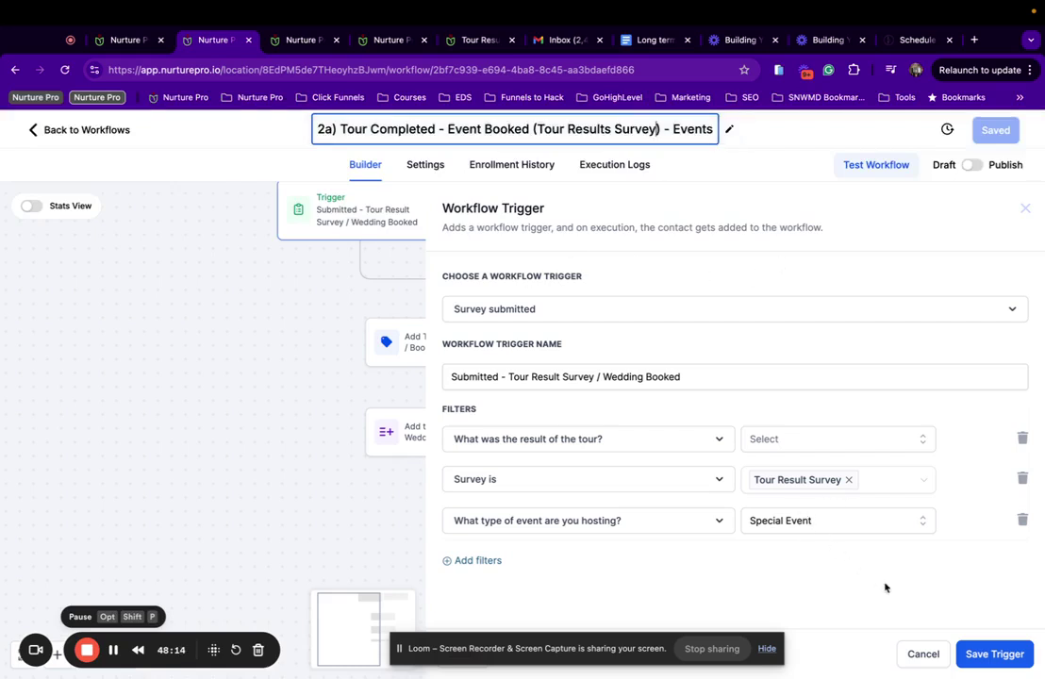
# Step: Set the survey trigger's "What was the result of the tour?" filter to Showed - Booked, then save the trigger and workflow
pyautogui.click(841, 440)
pyautogui.click(830, 505)
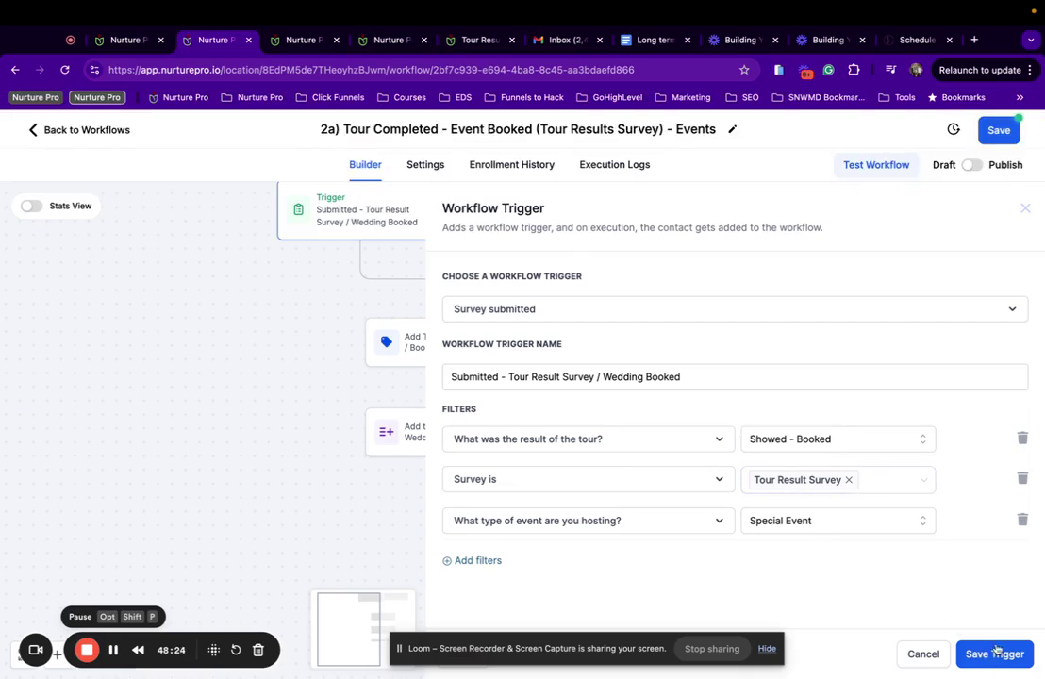
pyautogui.click(978, 663)
pyautogui.click(999, 131)
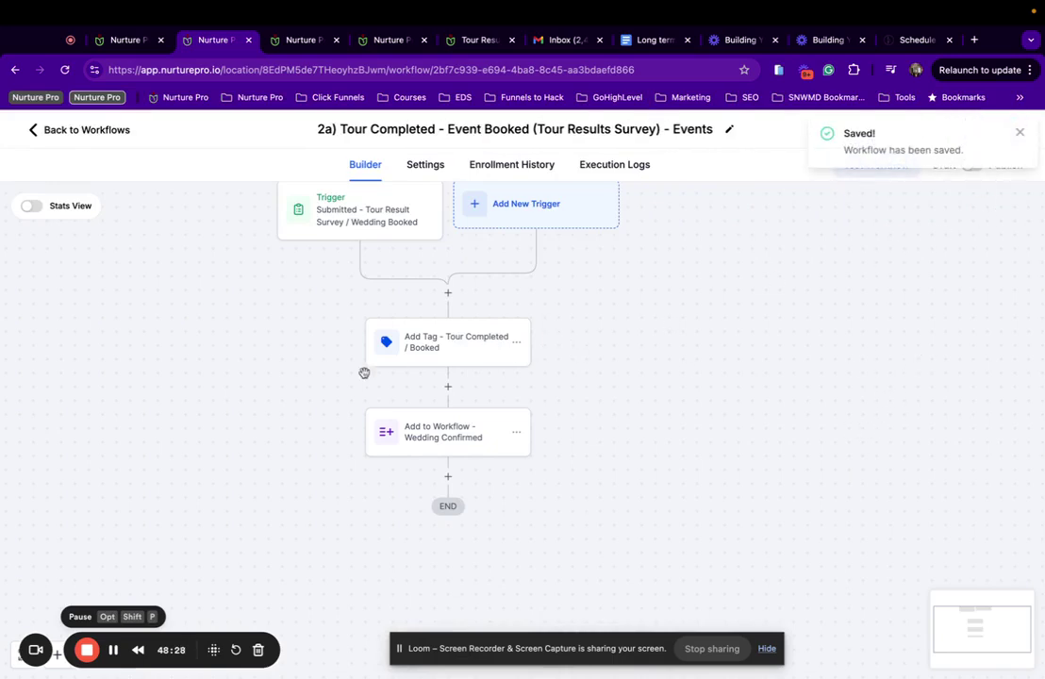
# Step: Check the booked tag action, rename the Add To Workflow action "Add to Workflow - Event Confirmed", and save the changes
pyautogui.click(460, 352)
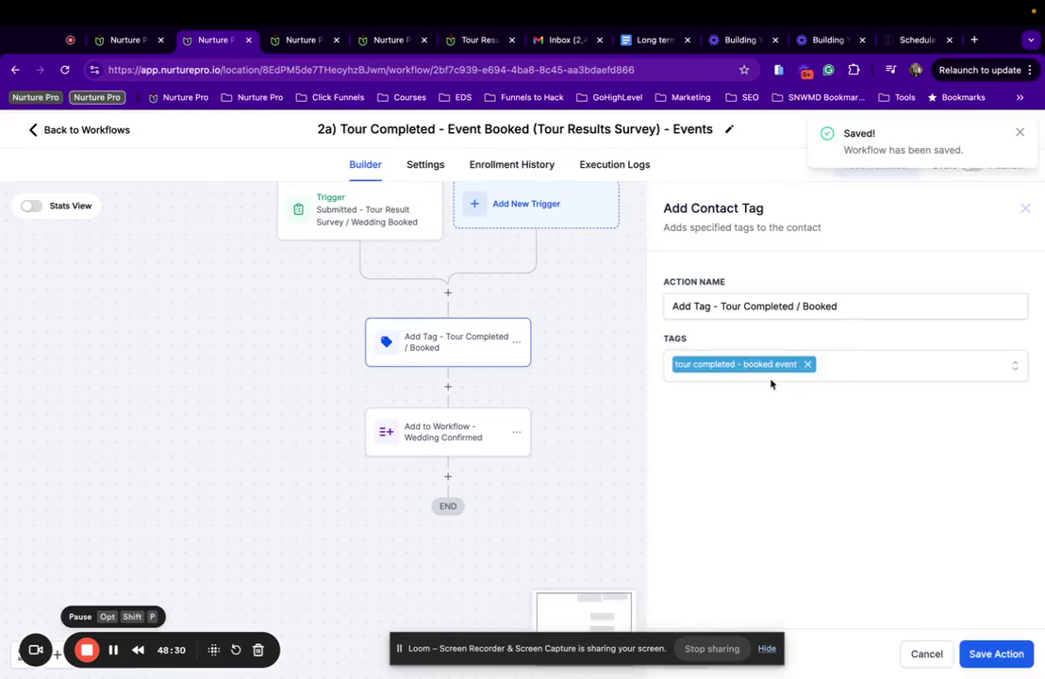
pyautogui.click(459, 443)
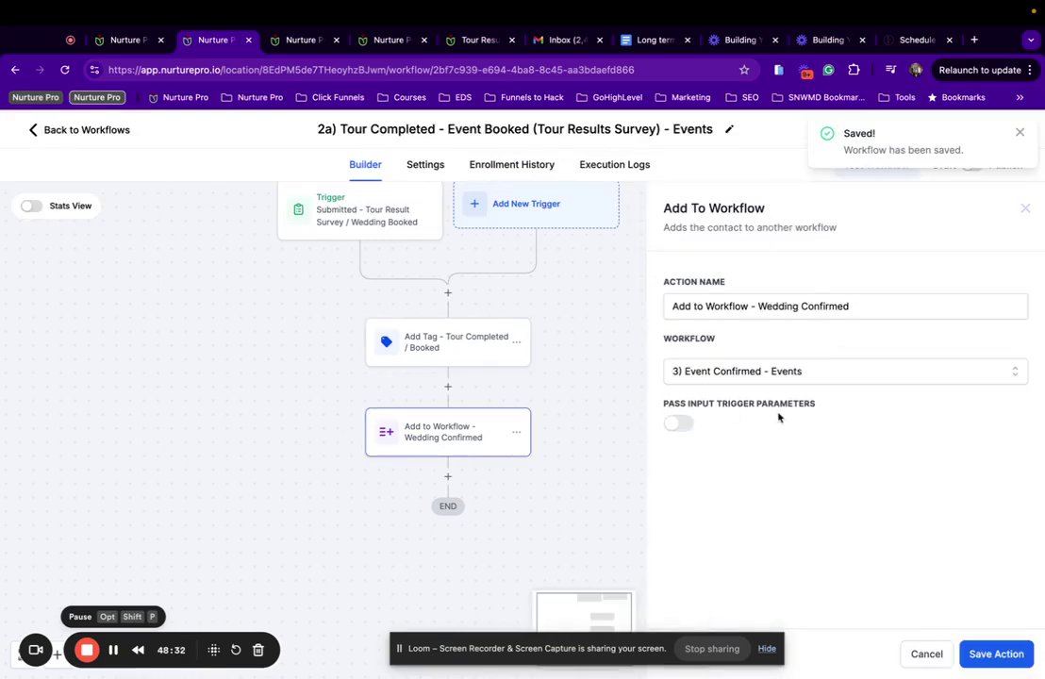
pyautogui.moveTo(797, 306); pyautogui.dragTo(771, 310)
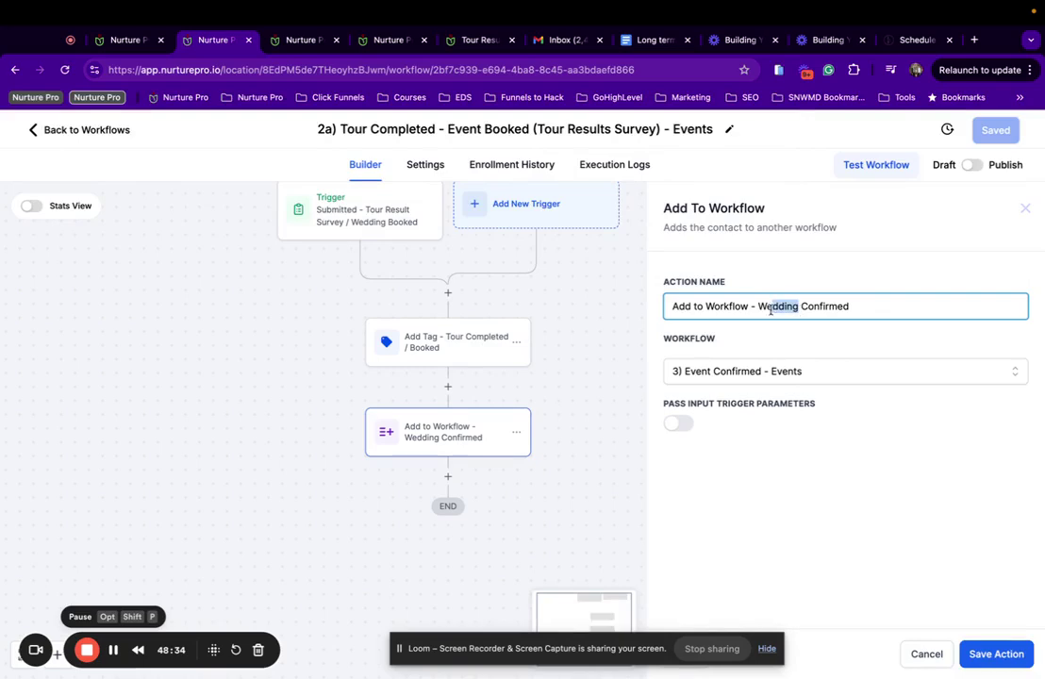
pyautogui.write('Event')
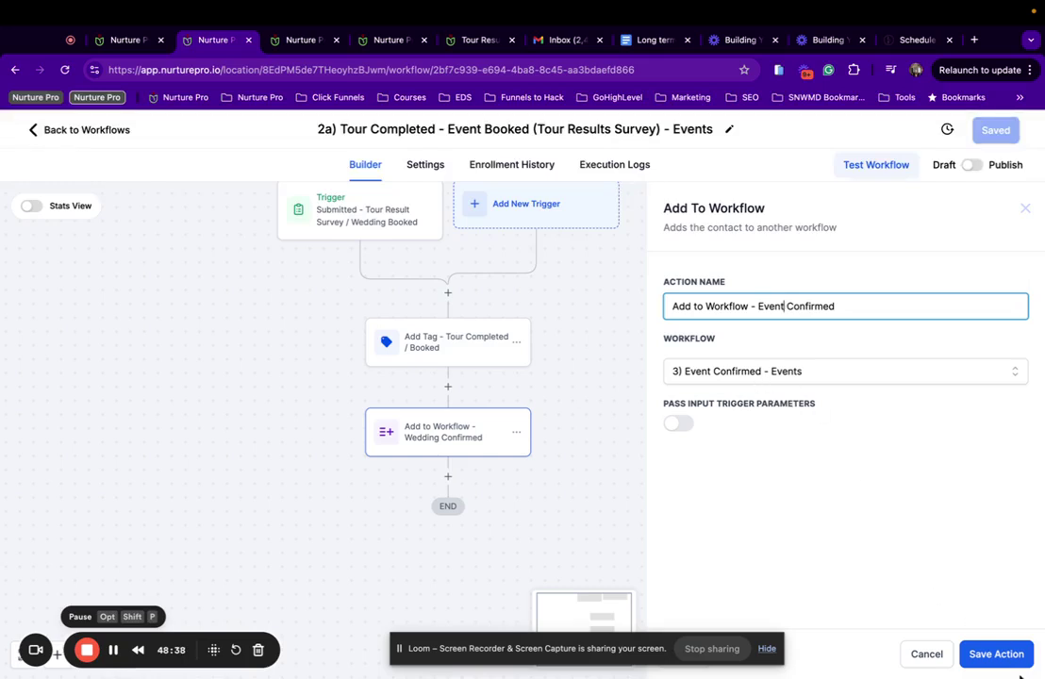
pyautogui.click(1013, 660)
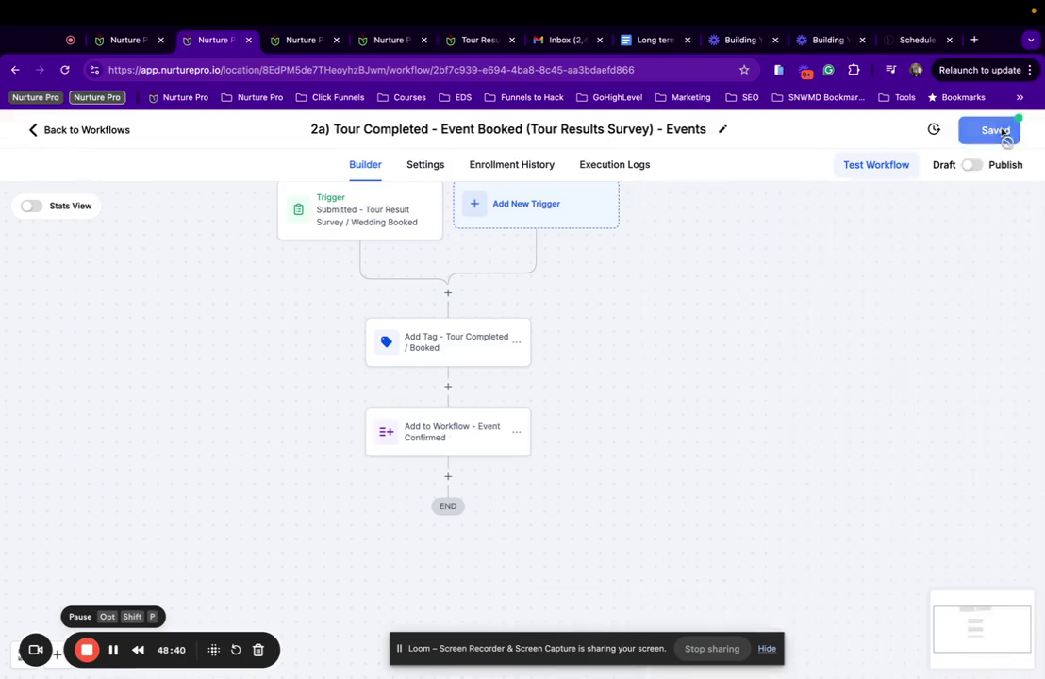
pyautogui.click(1000, 132)
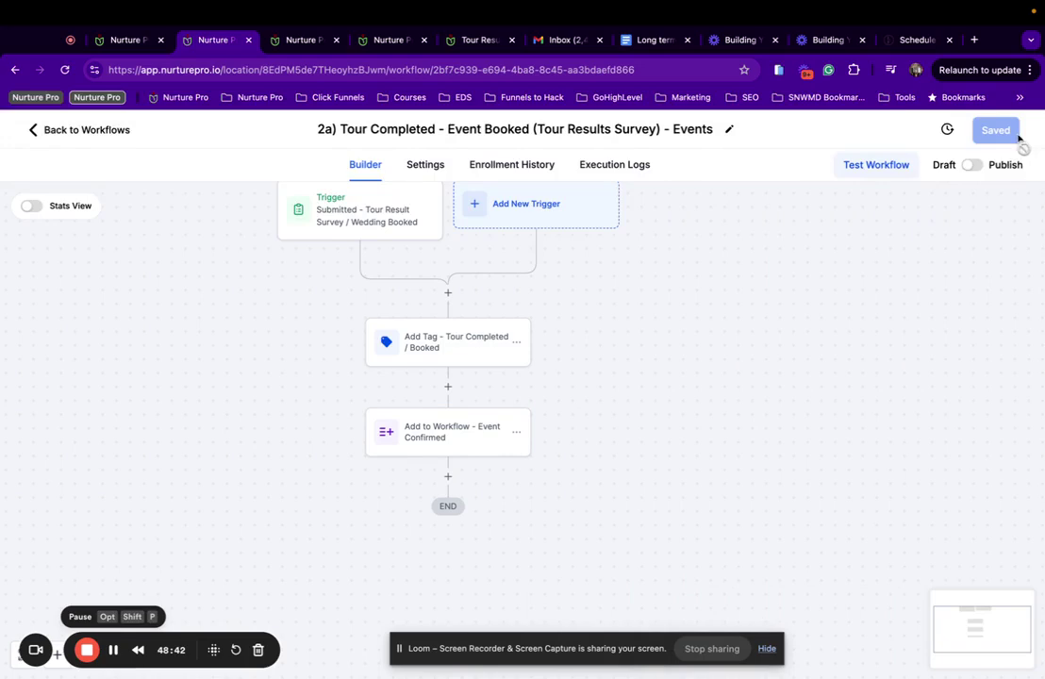
# Step: Publish the 2a events workflow and save it
pyautogui.click(973, 165)
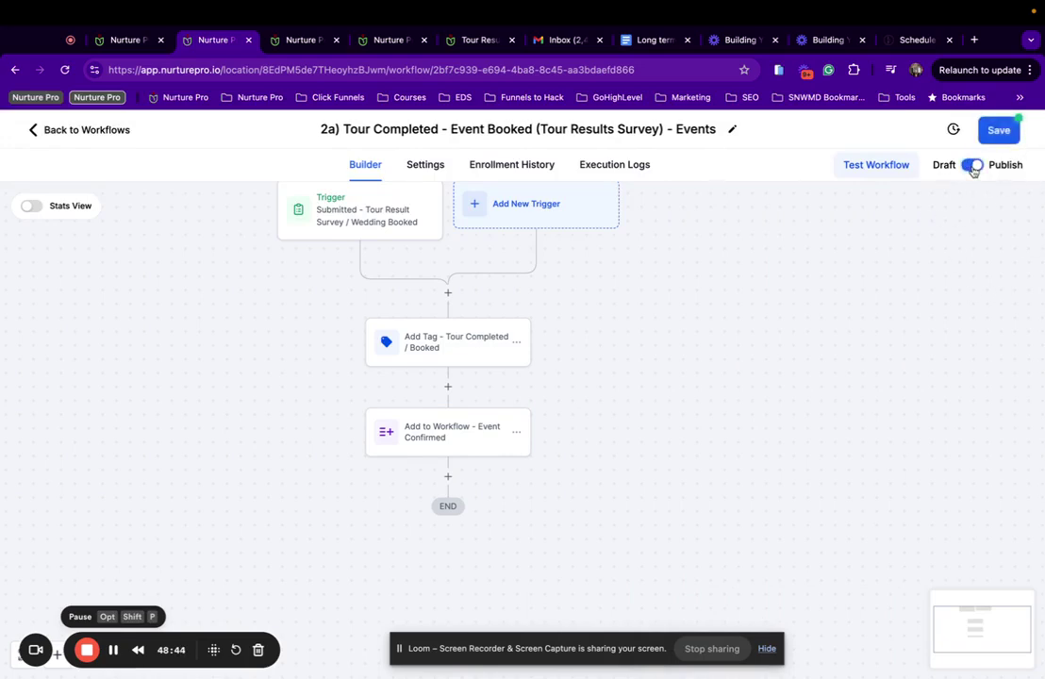
pyautogui.click(998, 132)
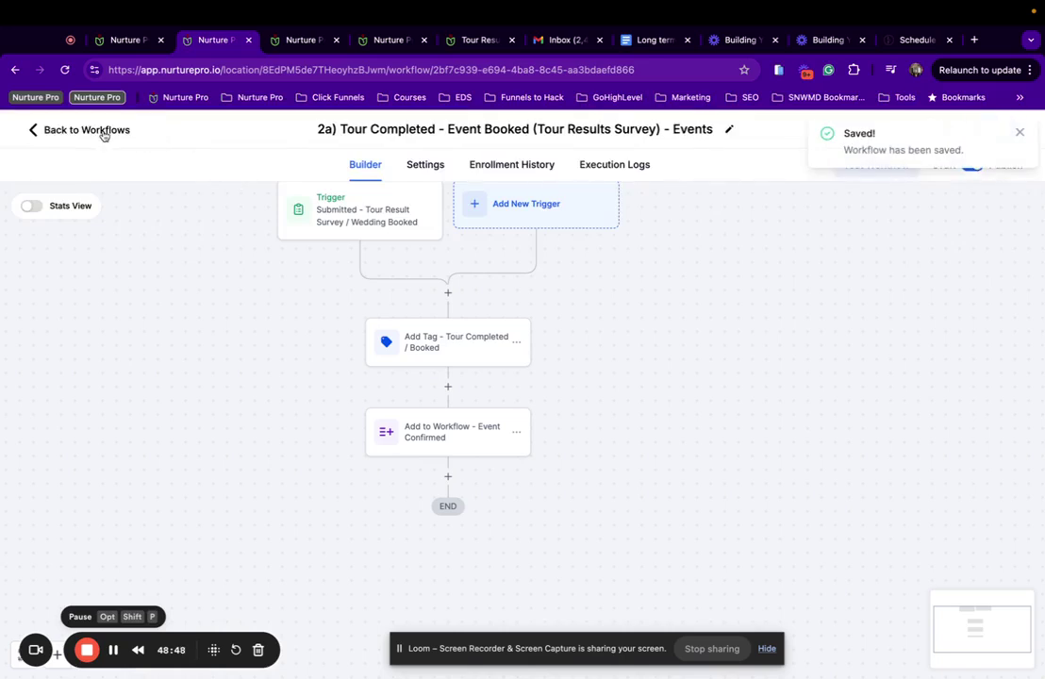
pyautogui.click(1020, 133)
# Step: Return to the event workflow list and open the draft "2b) Tour Completed - Did Not Book (Tour Results Form) - Events"
pyautogui.click(77, 132)
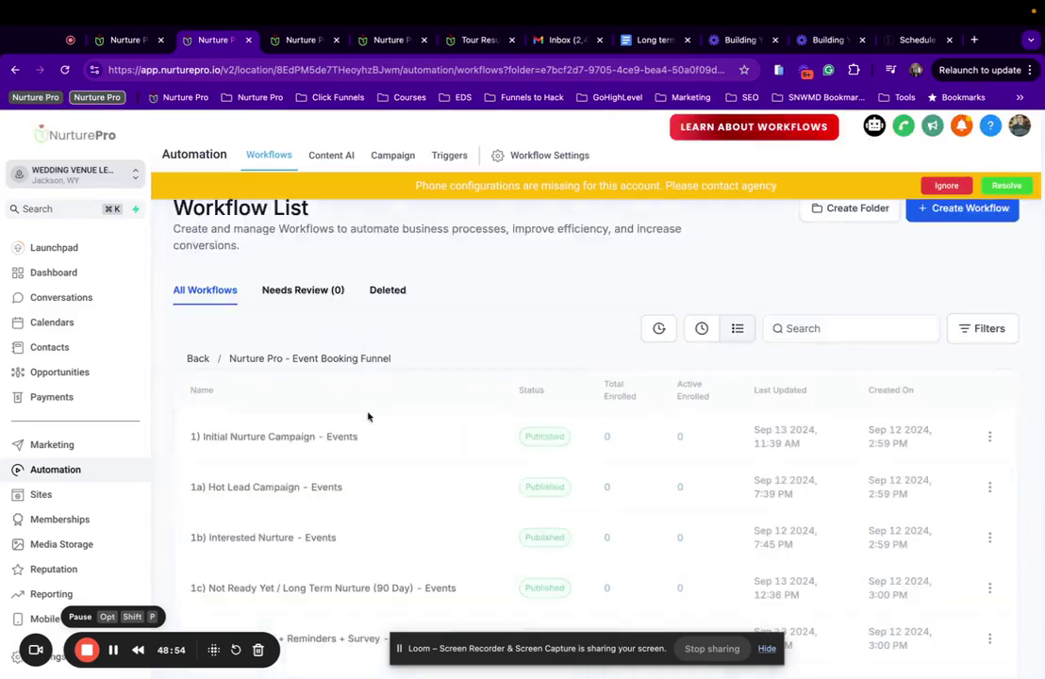
pyautogui.scroll(-3, 275, 483)
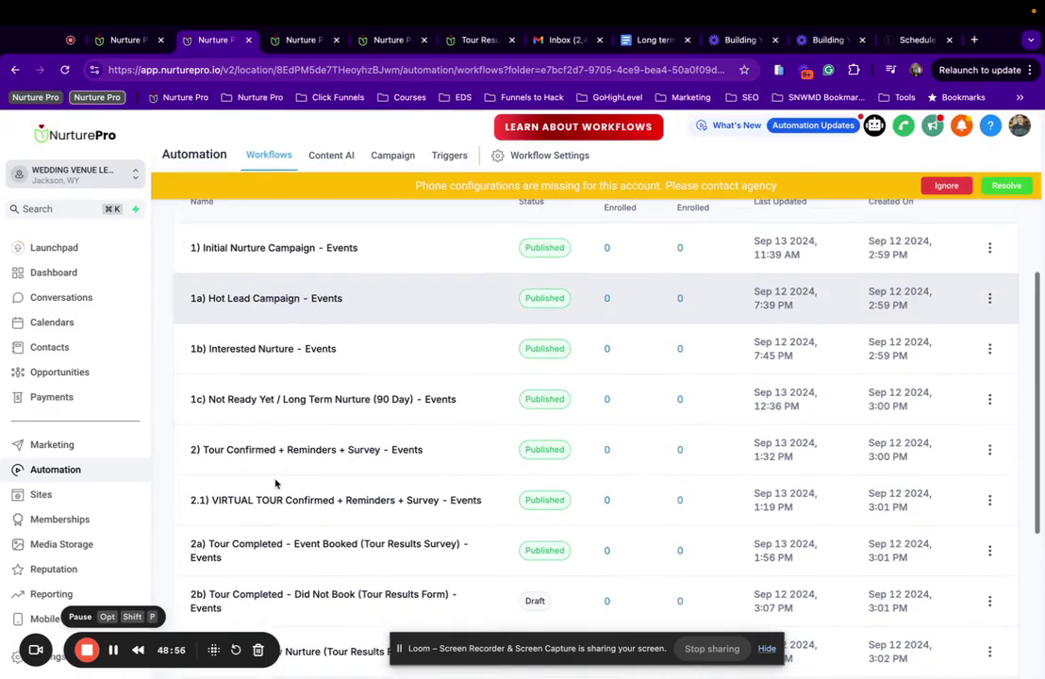
pyautogui.scroll(-2, 276, 396)
pyautogui.scroll(-1, 302, 403)
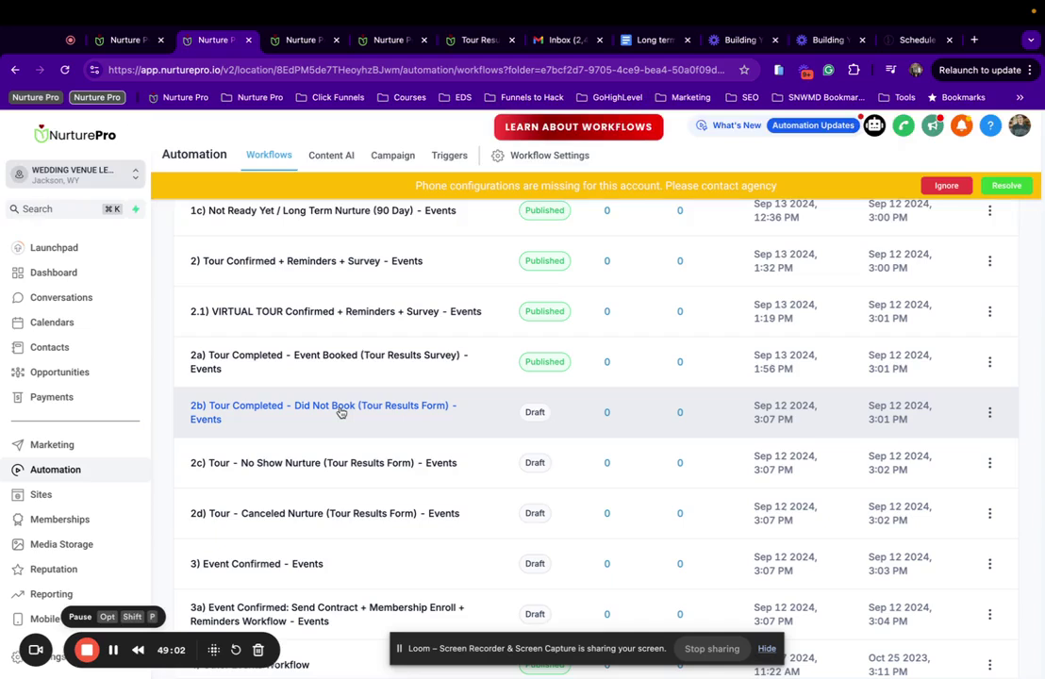
pyautogui.click(340, 413)
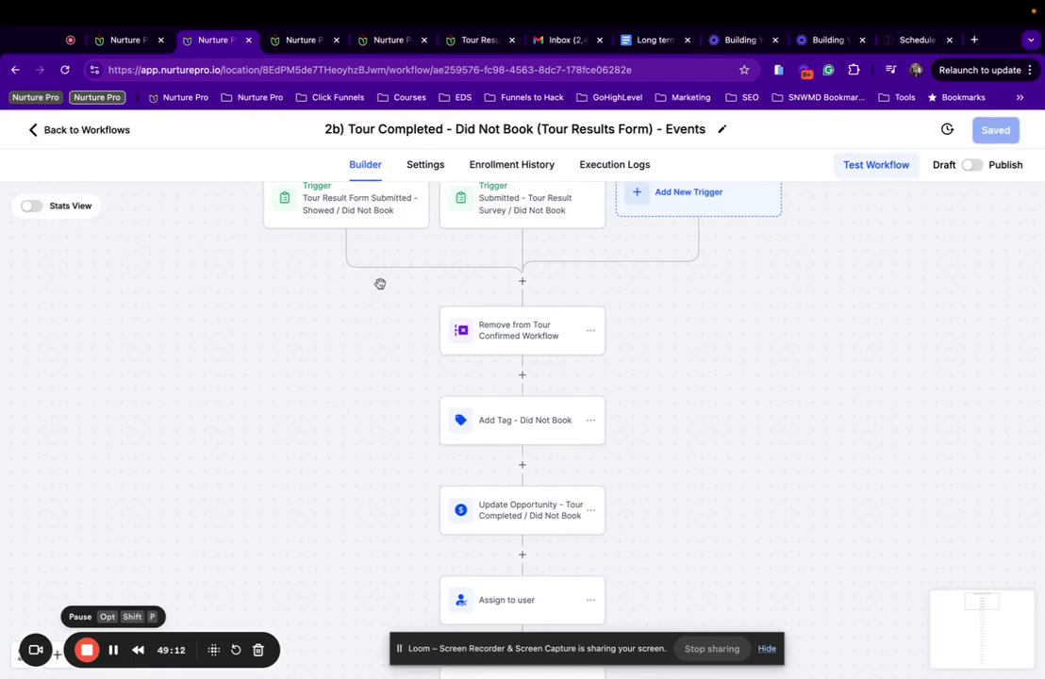
# Step: Delete the "Tour Result Form Submitted - Showed / Did Not Book" trigger from the 2b events workflow
pyautogui.scroll(2, 396, 217)
pyautogui.click(412, 231)
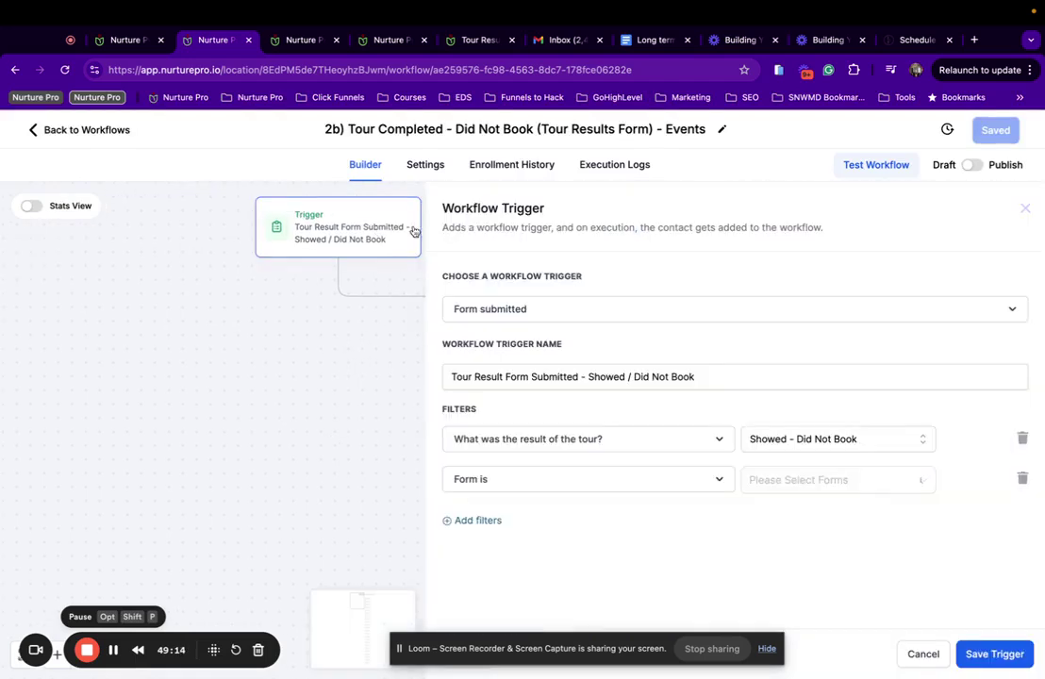
pyautogui.moveTo(459, 640); pyautogui.dragTo(103, 601)
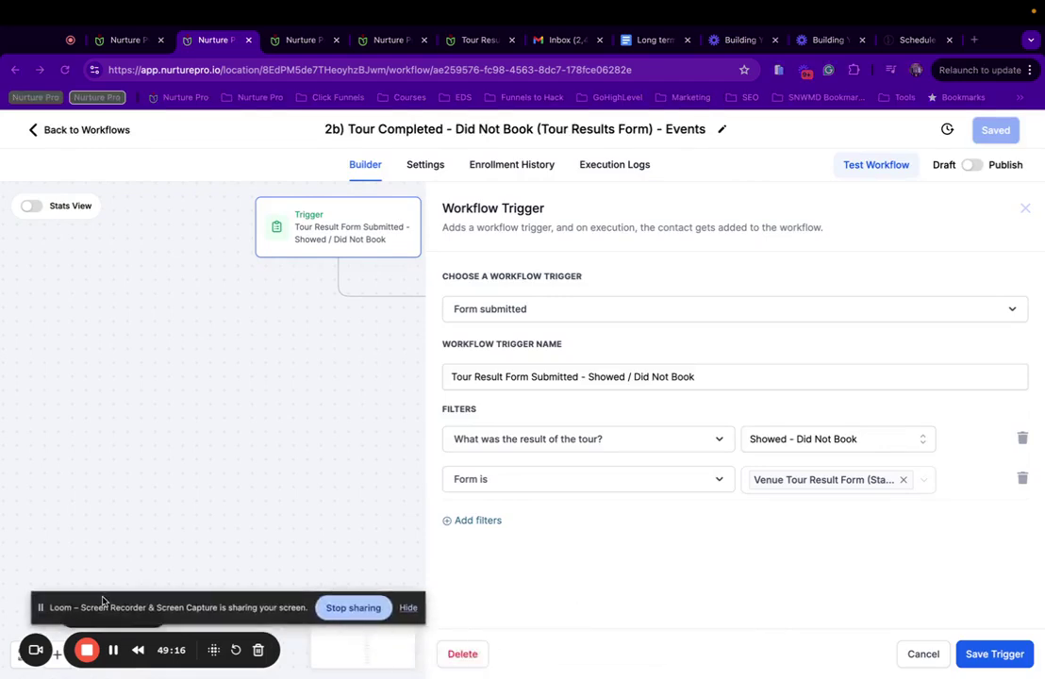
pyautogui.click(466, 659)
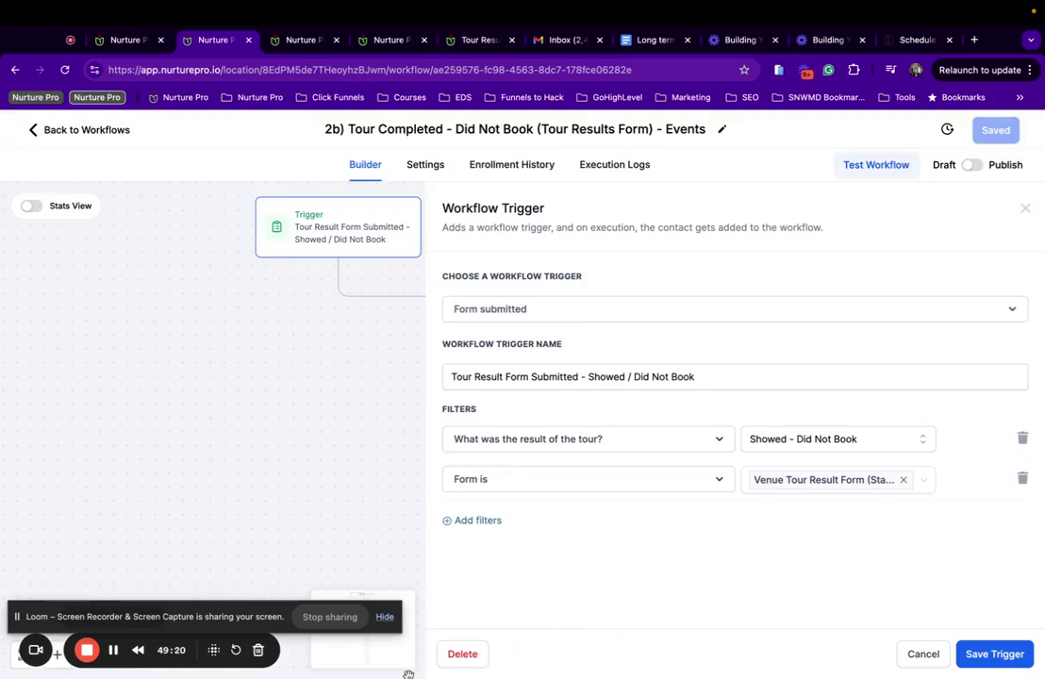
pyautogui.click(465, 660)
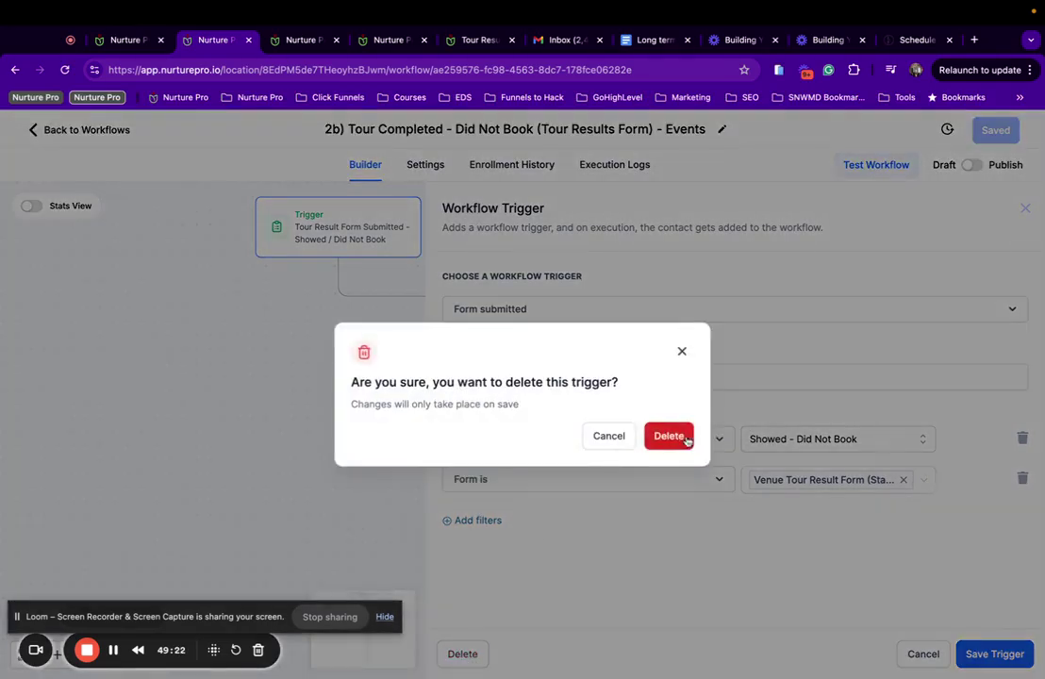
pyautogui.click(689, 442)
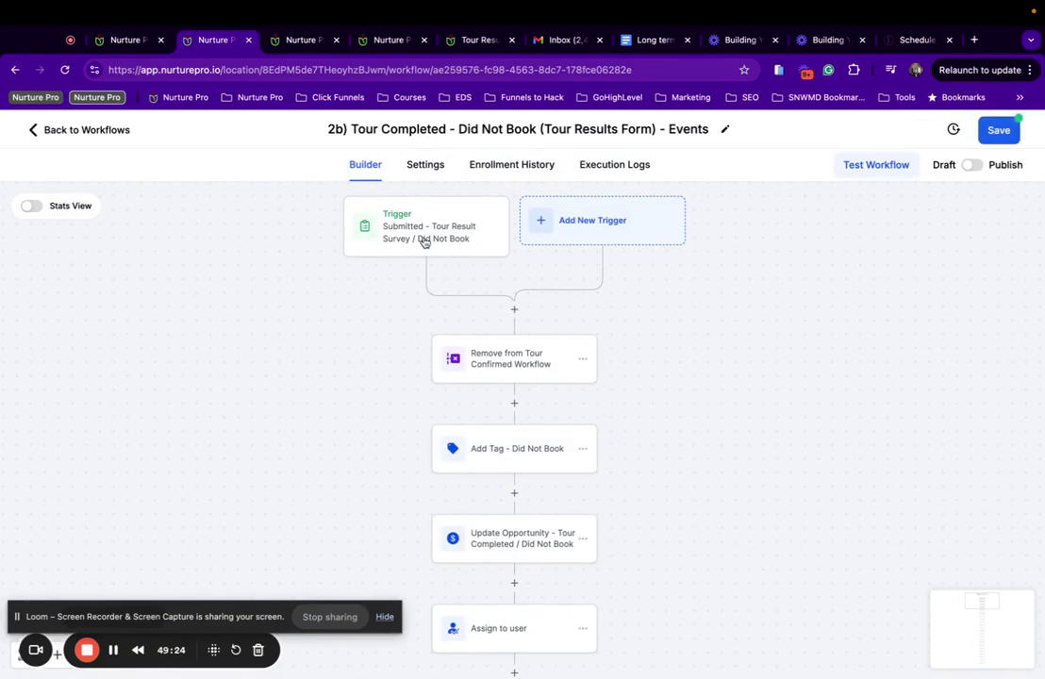
# Step: Rename the workflow "2b) Tour Completed - Did Not Book (Tour Results Survey) - Events"
pyautogui.moveTo(652, 129); pyautogui.dragTo(624, 127)
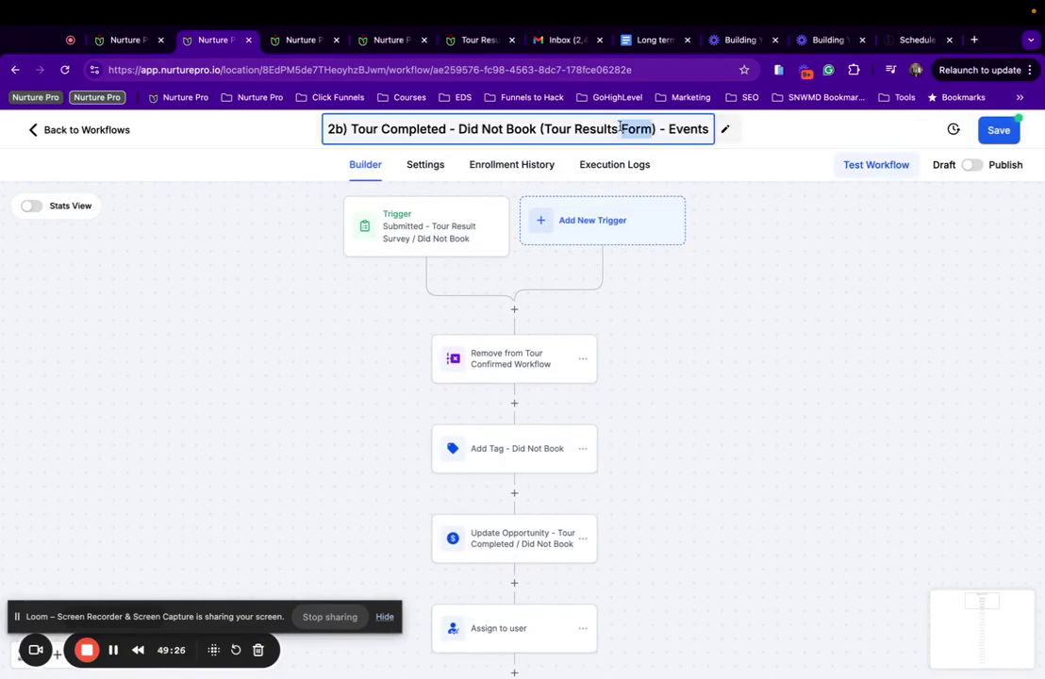
pyautogui.write('Surve')
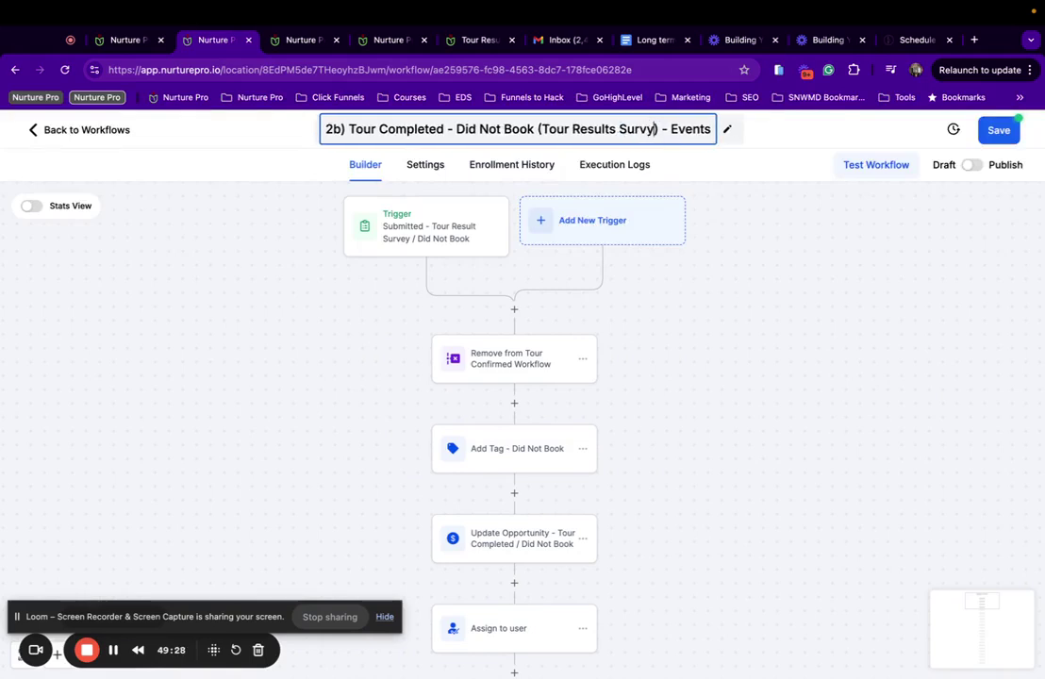
pyautogui.write('y')
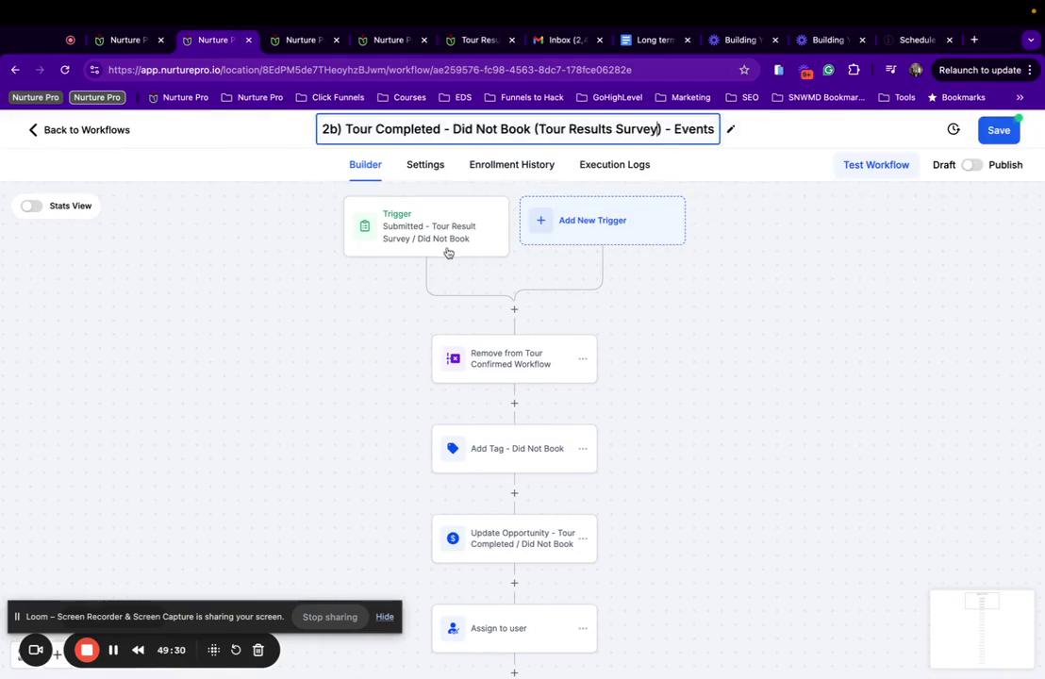
pyautogui.press('Return')
# Step: Filter the Did Not Book survey trigger by "What type of event are you hosting?" set to Special Event, and save the trigger and workflow
pyautogui.click(429, 247)
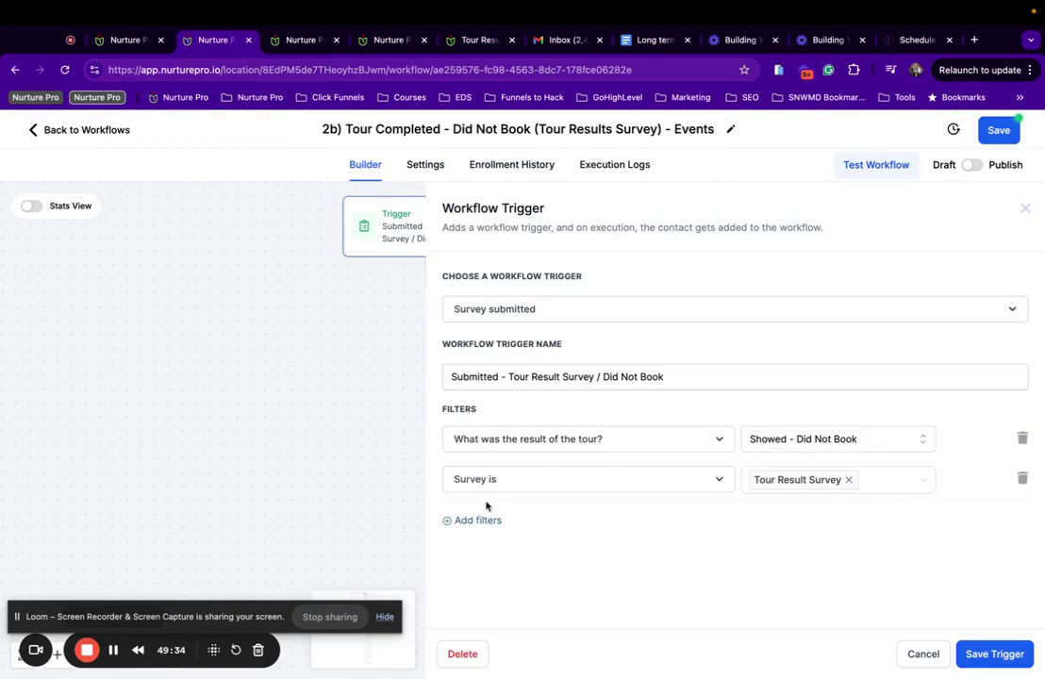
pyautogui.click(499, 521)
pyautogui.click(519, 520)
pyautogui.write('type')
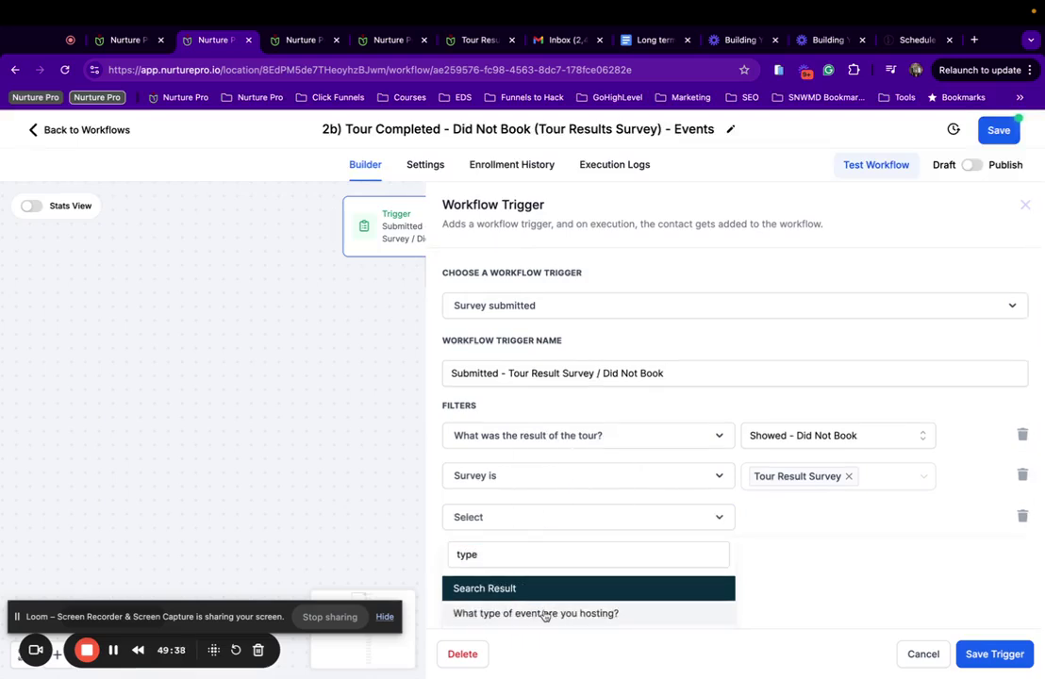
pyautogui.click(544, 615)
pyautogui.click(779, 520)
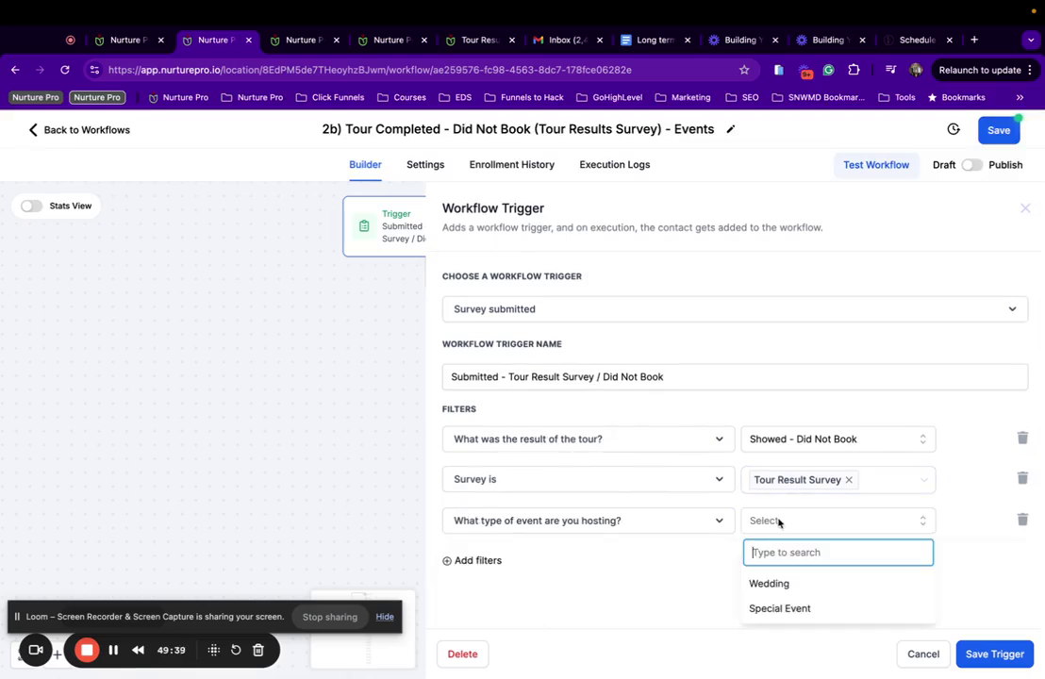
pyautogui.click(792, 611)
pyautogui.click(964, 651)
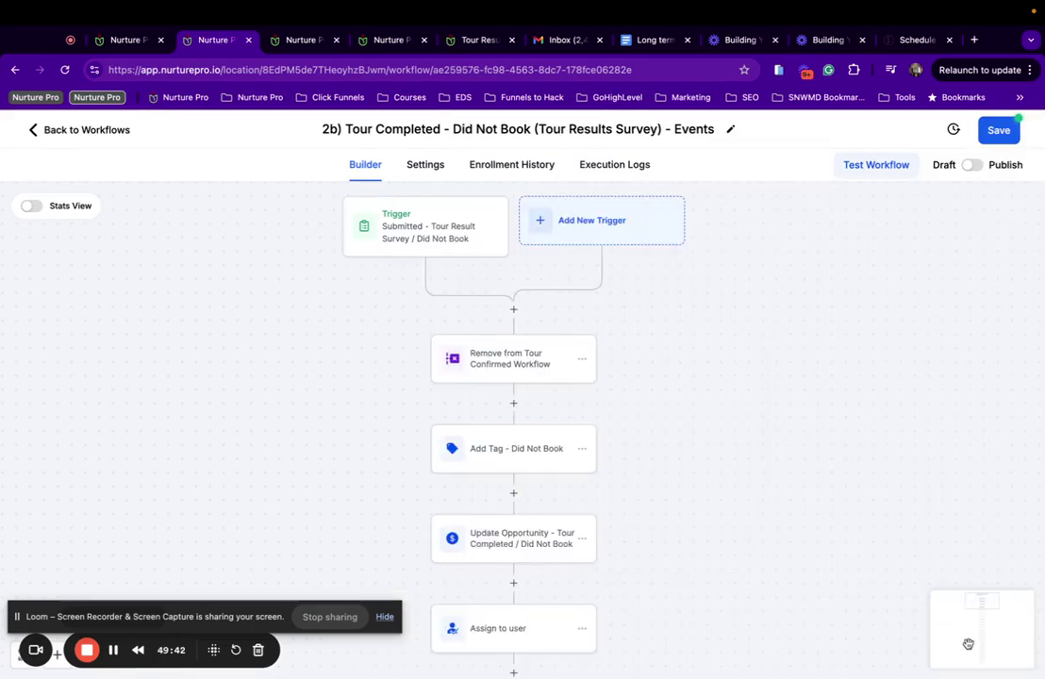
pyautogui.click(997, 131)
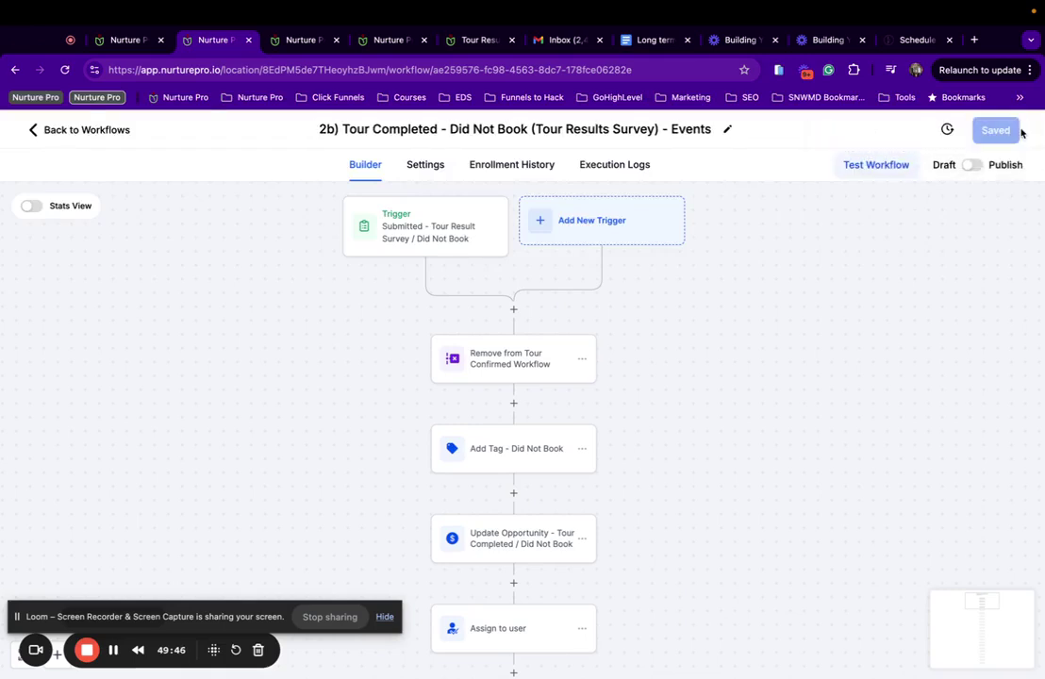
# Step: Replace the Weddings workflow with "2) Tour Confirmed + Reminders + Survey - Events" in the Remove from Tour Confirmed Workflow action, and save the workflow
pyautogui.scroll(-2, 498, 447)
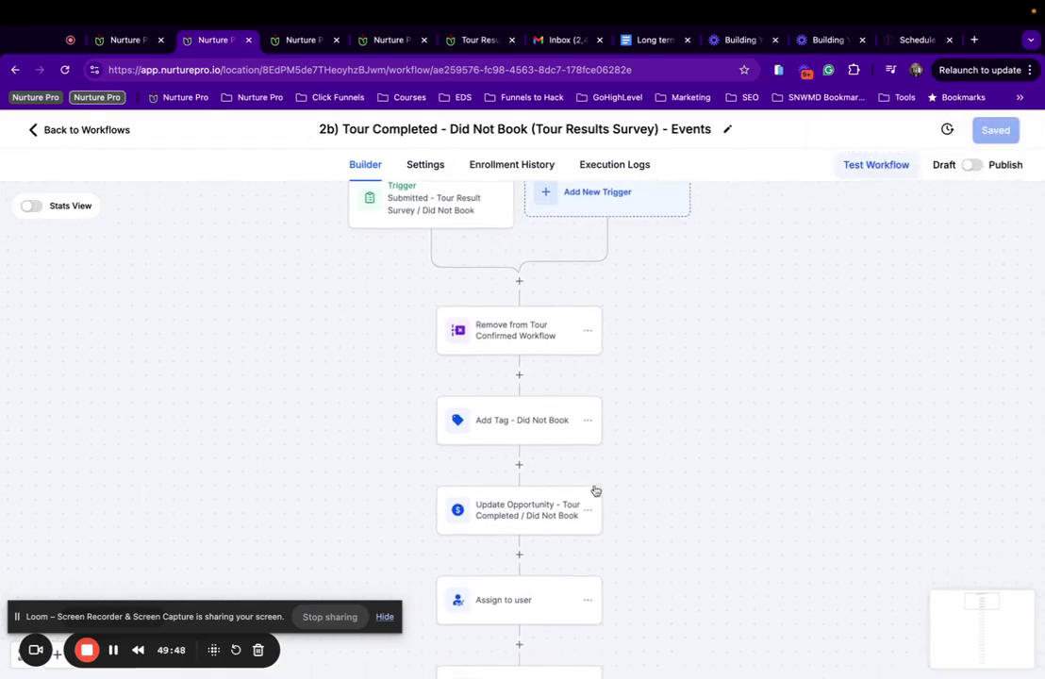
pyautogui.scroll(-2, 474, 375)
pyautogui.scroll(3, 472, 371)
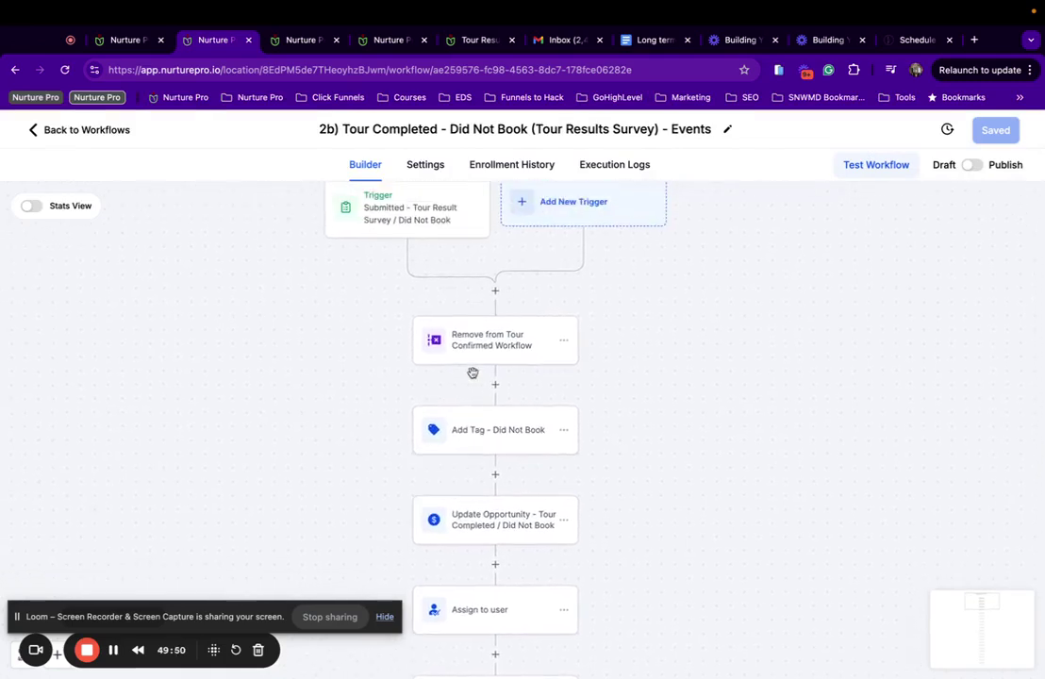
pyautogui.click(495, 347)
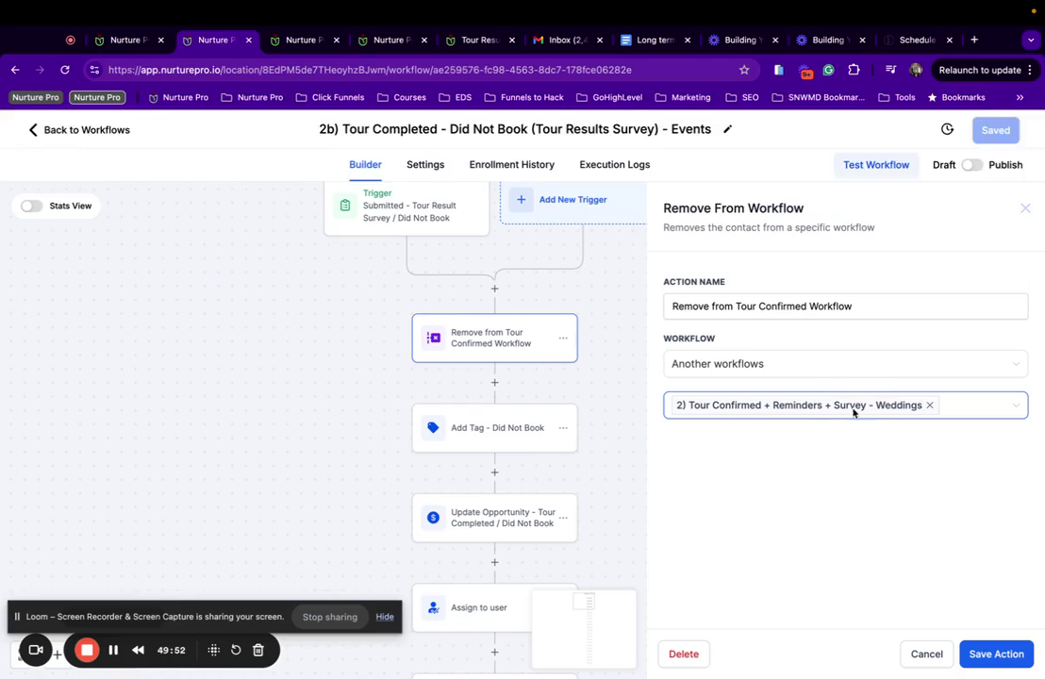
pyautogui.click(956, 407)
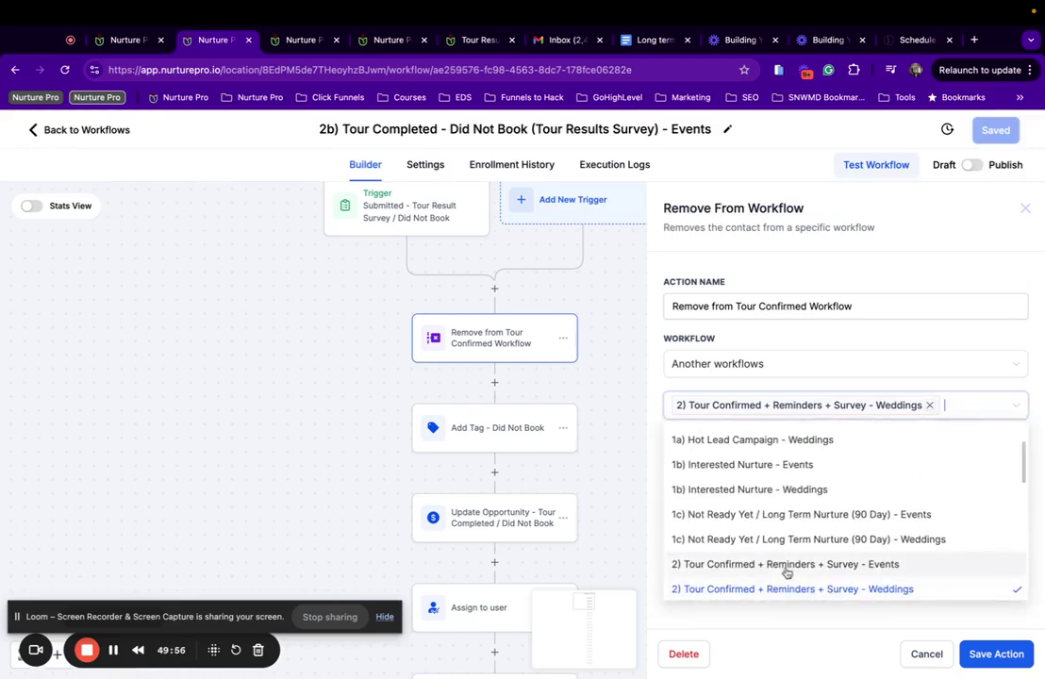
pyautogui.click(833, 566)
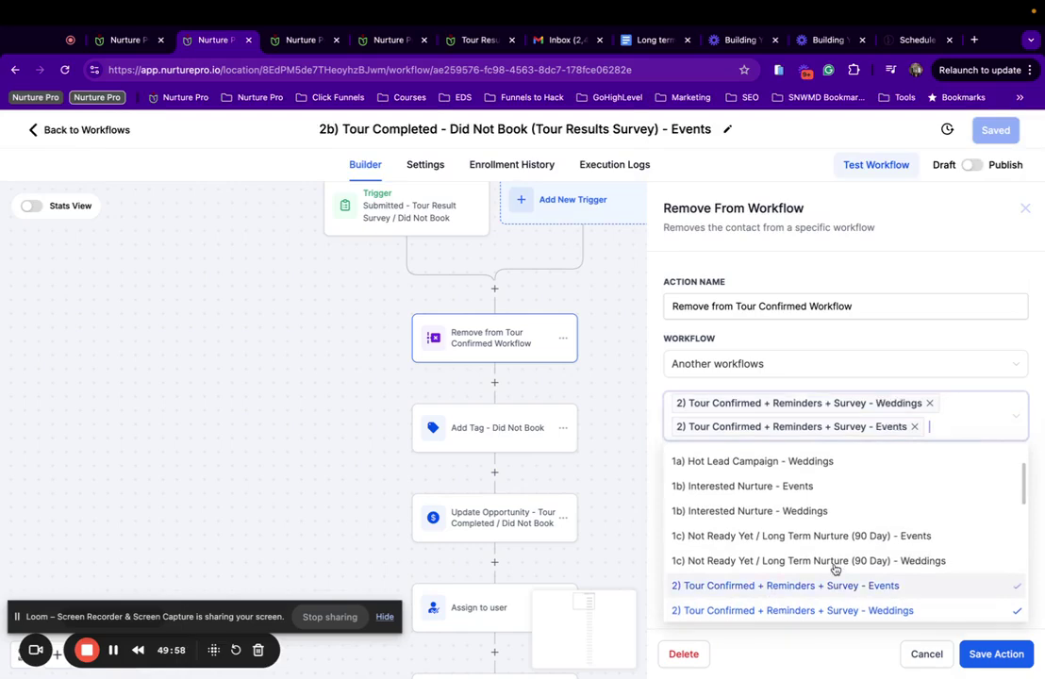
pyautogui.click(931, 405)
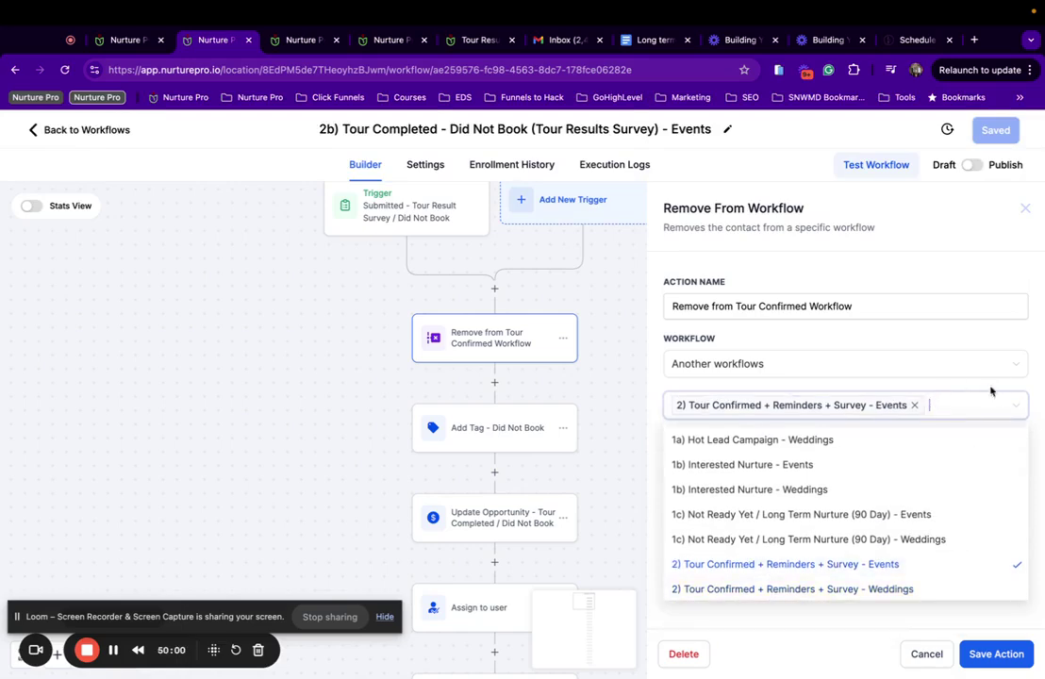
pyautogui.click(975, 399)
pyautogui.click(989, 662)
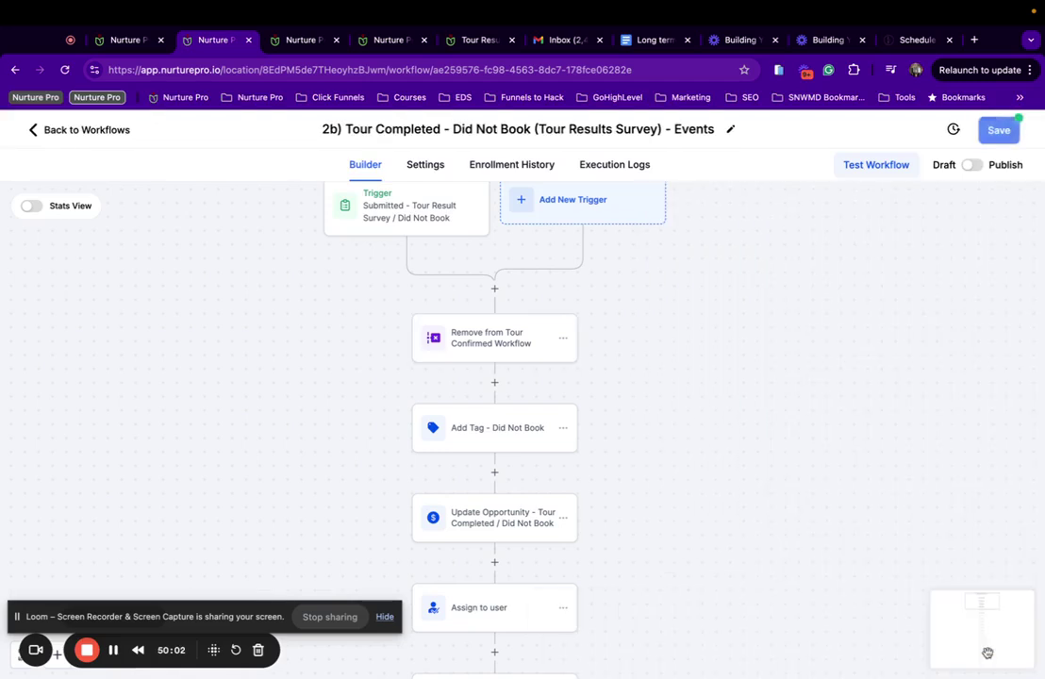
pyautogui.click(993, 133)
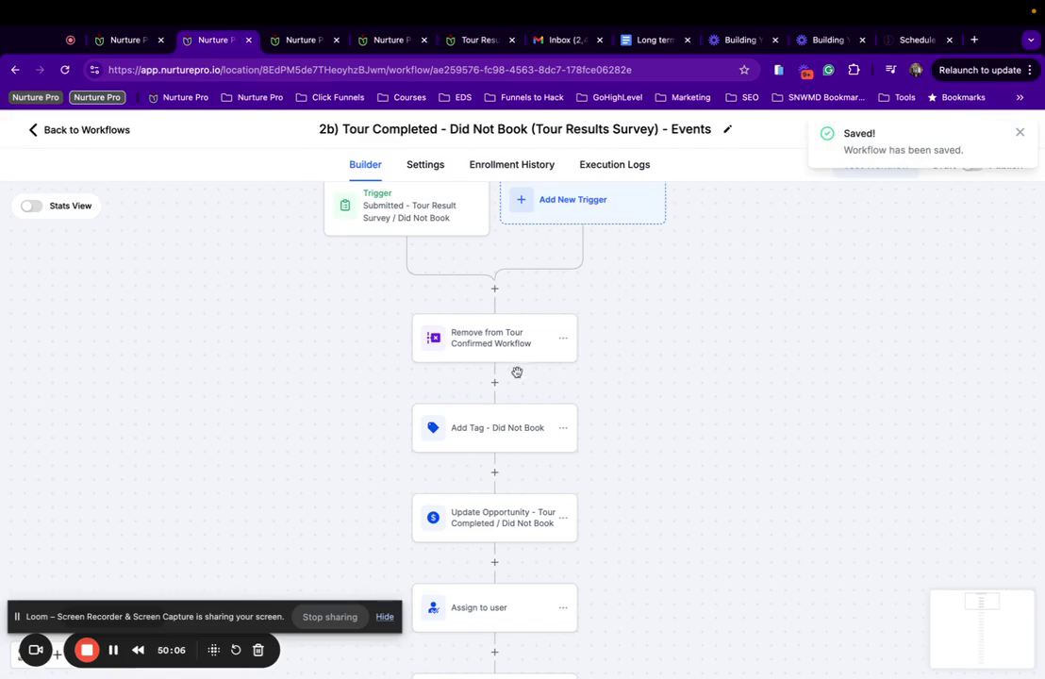
# Step: Set the Update Opportunity action to the "B) Event Pipeline" pipeline and the "2a) Tour Completed - Did Not Book" stage, and save the action
pyautogui.click(508, 437)
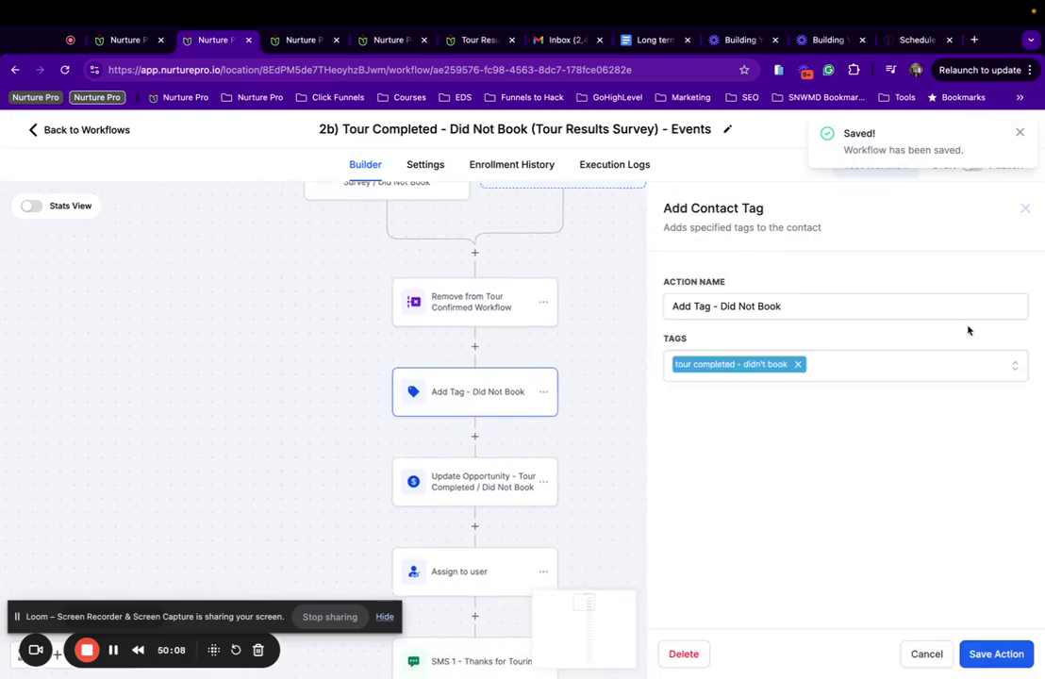
pyautogui.scroll(-3, 448, 358)
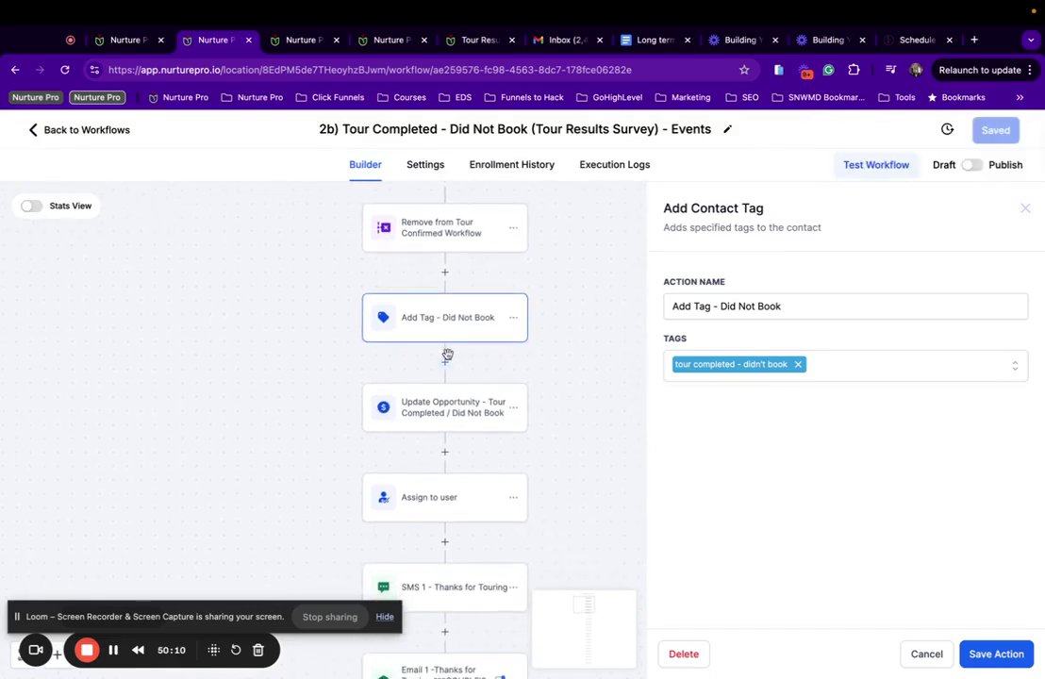
pyautogui.click(433, 418)
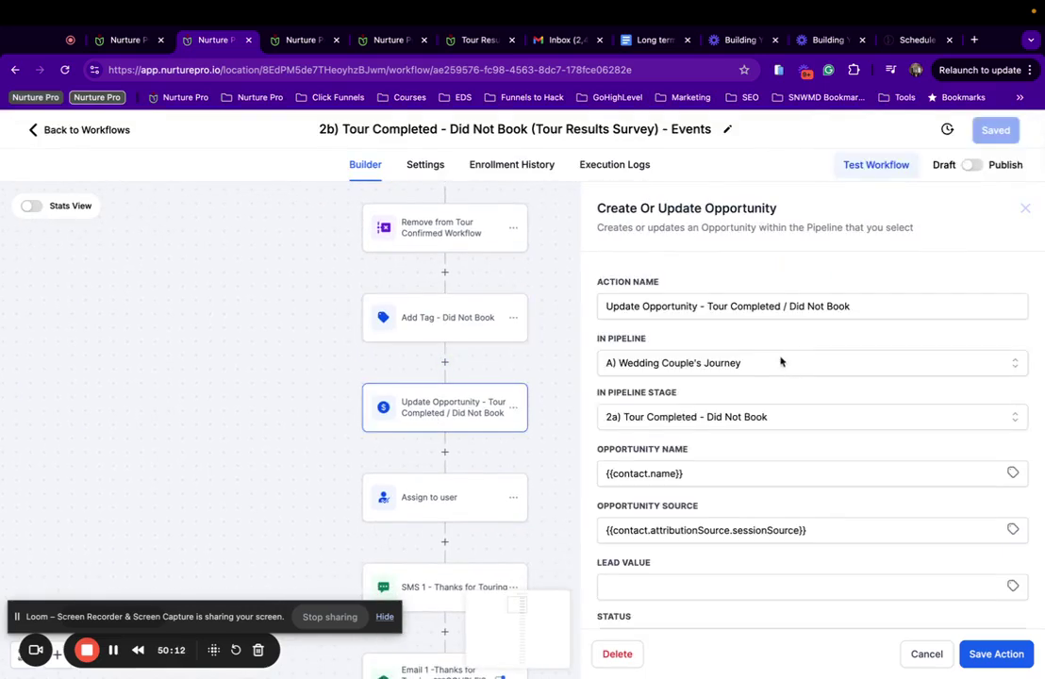
pyautogui.click(760, 365)
pyautogui.click(677, 452)
pyautogui.click(714, 417)
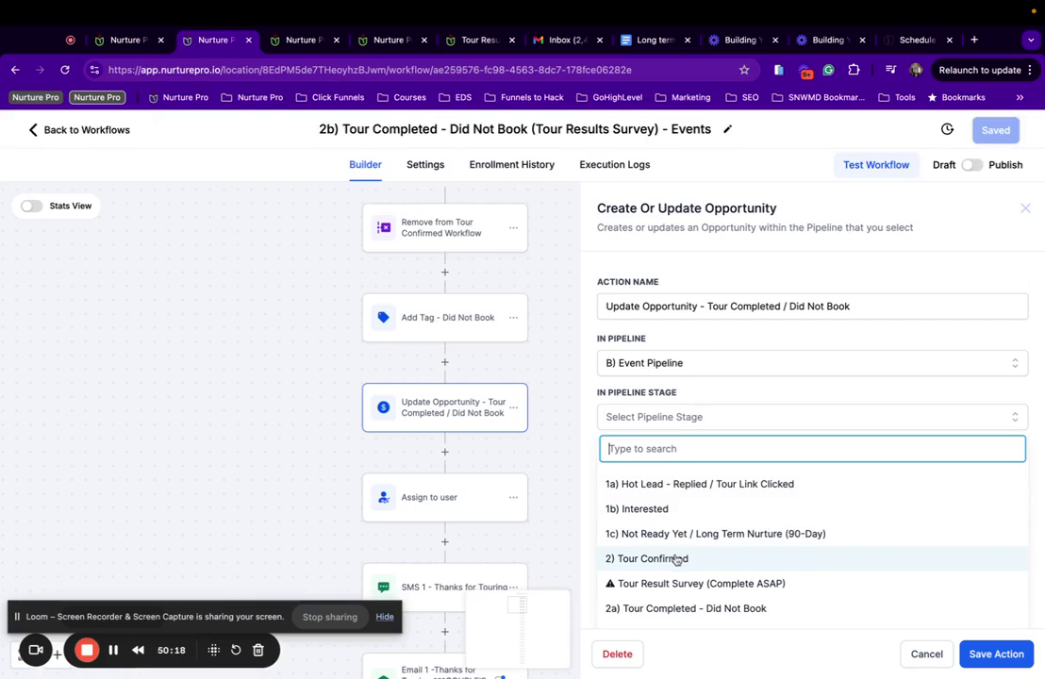
pyautogui.scroll(-2, 676, 561)
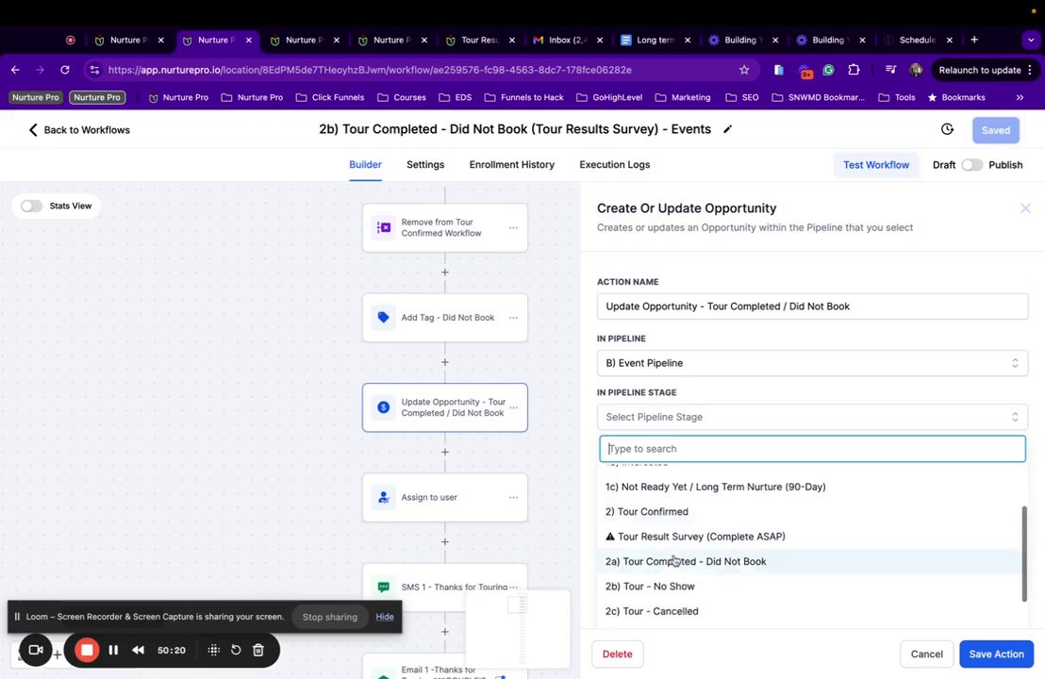
pyautogui.click(677, 560)
pyautogui.scroll(-4, 801, 478)
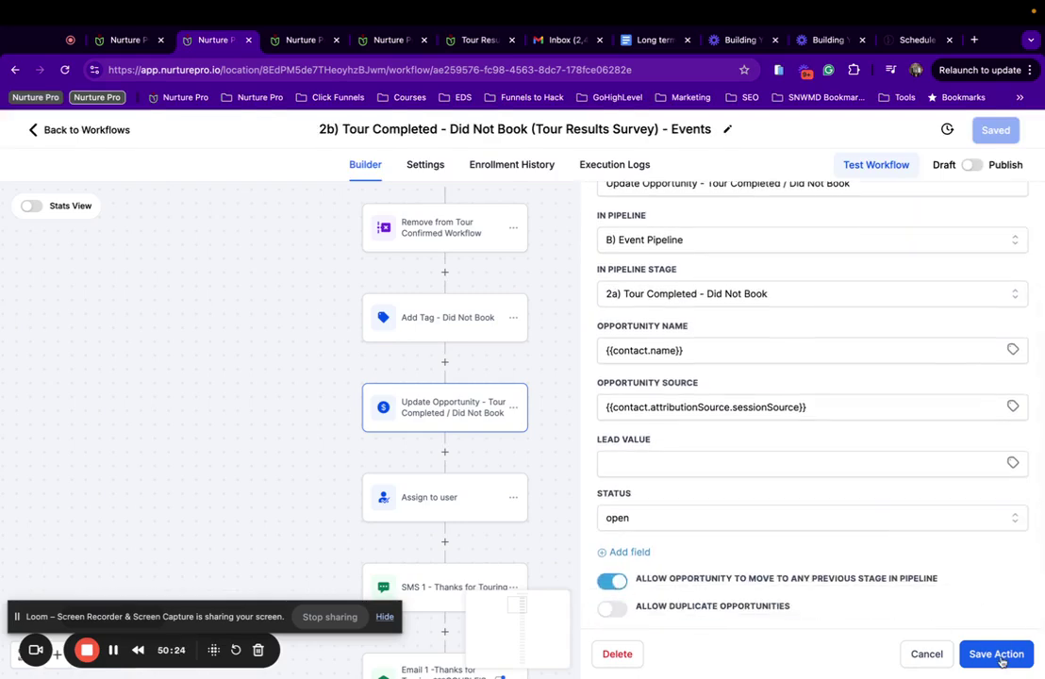
pyautogui.click(1002, 661)
# Step: Review the "Assign to user" and "SMS 1 - Thanks for Touring" actions, and save the workflow
pyautogui.scroll(-2, 364, 452)
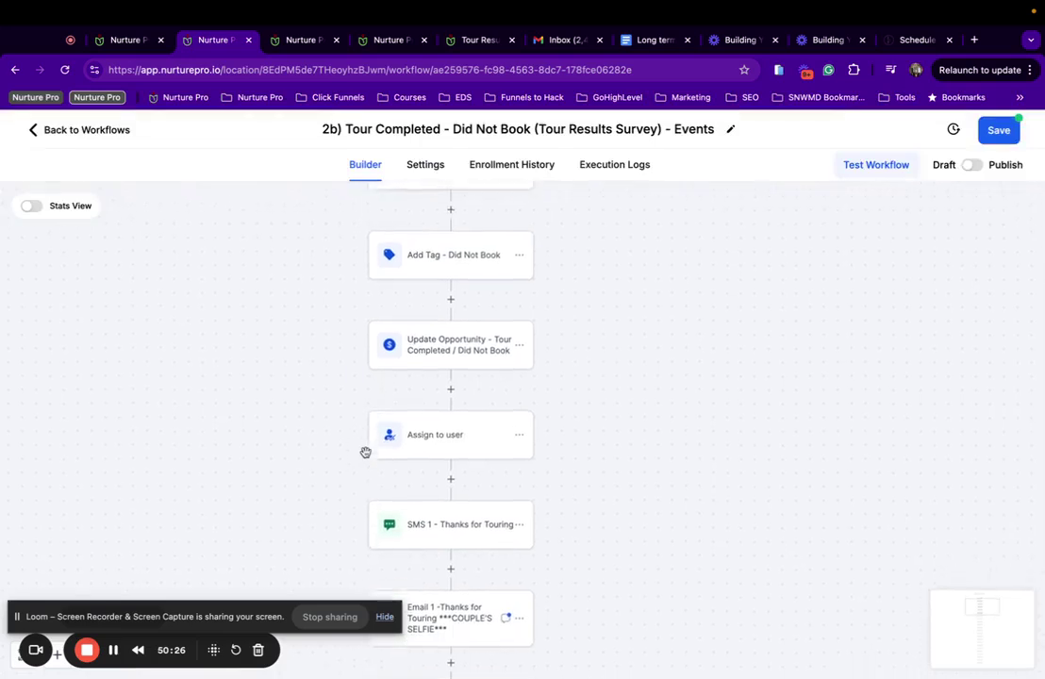
pyautogui.click(446, 429)
pyautogui.scroll(-3, 445, 431)
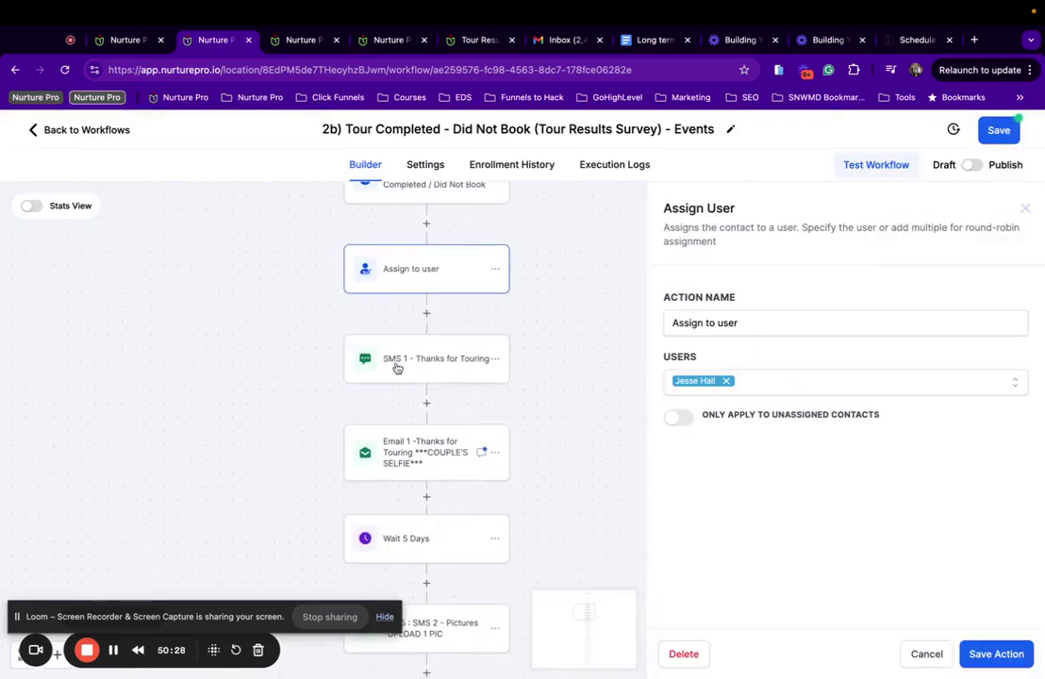
pyautogui.click(398, 369)
pyautogui.scroll(-2, 746, 396)
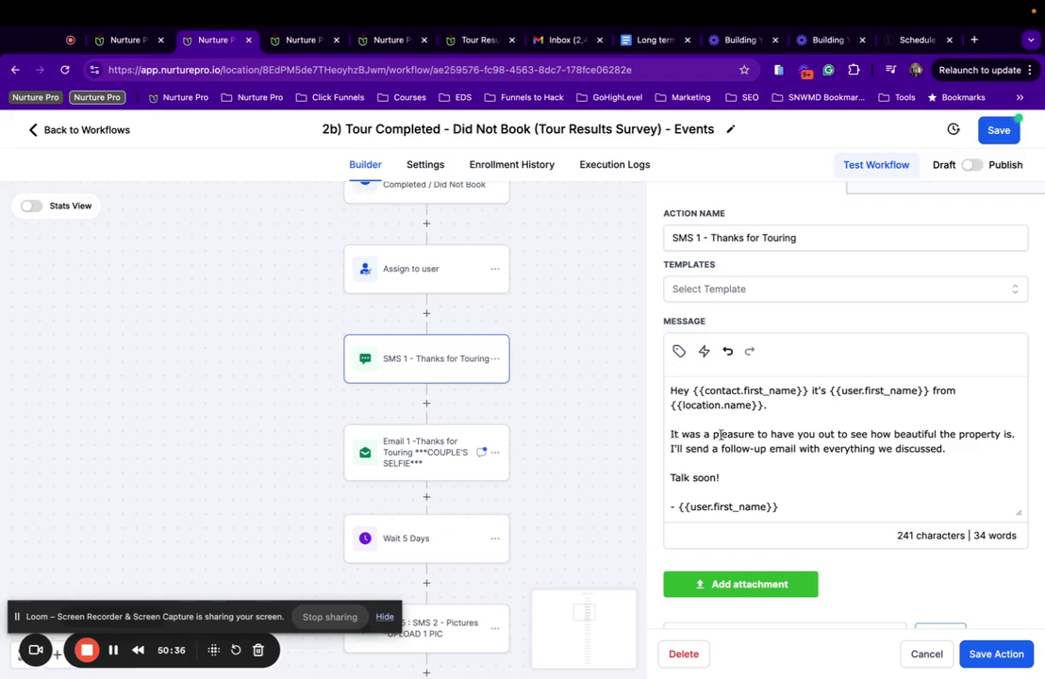
pyautogui.scroll(-2, 848, 473)
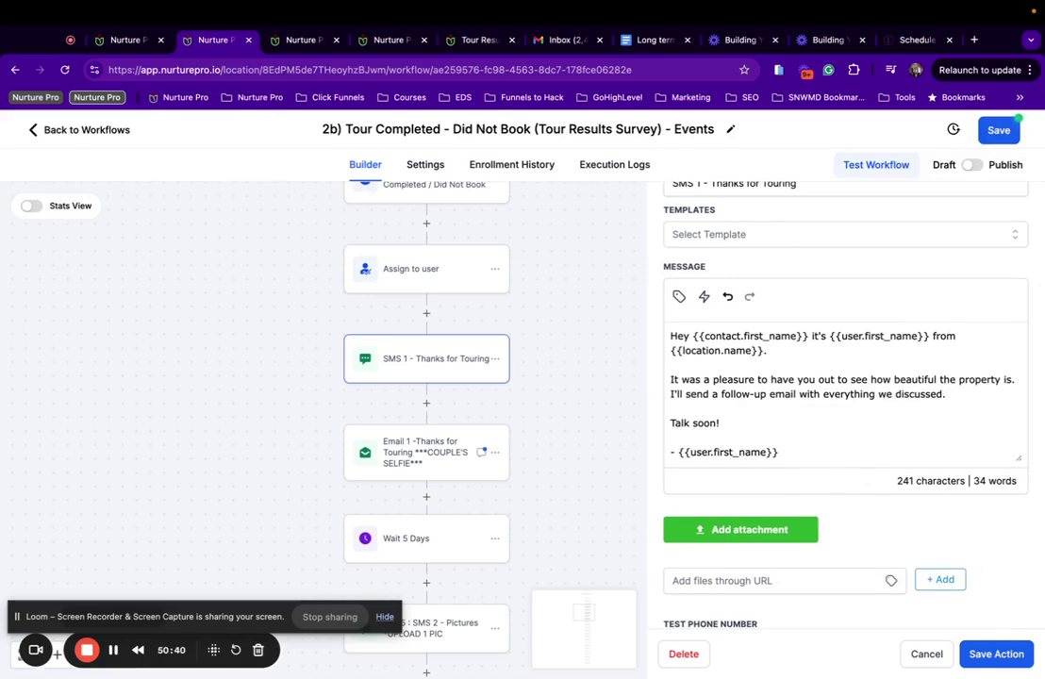
pyautogui.click(1007, 665)
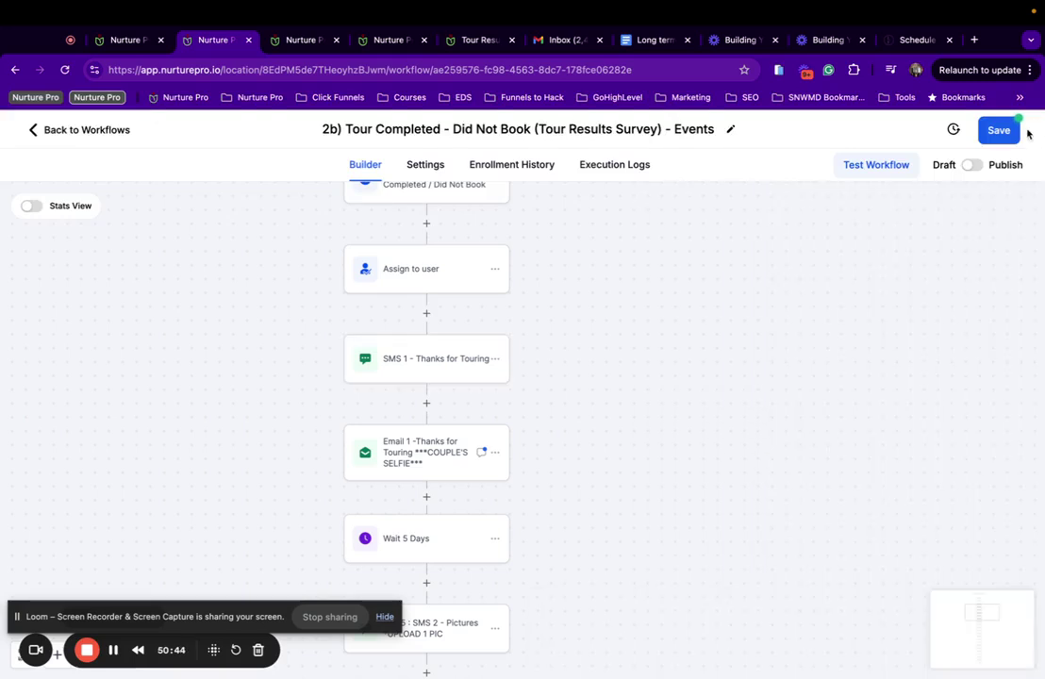
pyautogui.click(999, 131)
# Step: Add the separator "||" after {{user.first_name}} in the signature of the "SMS 1 - Thanks for Touring" message
pyautogui.click(401, 448)
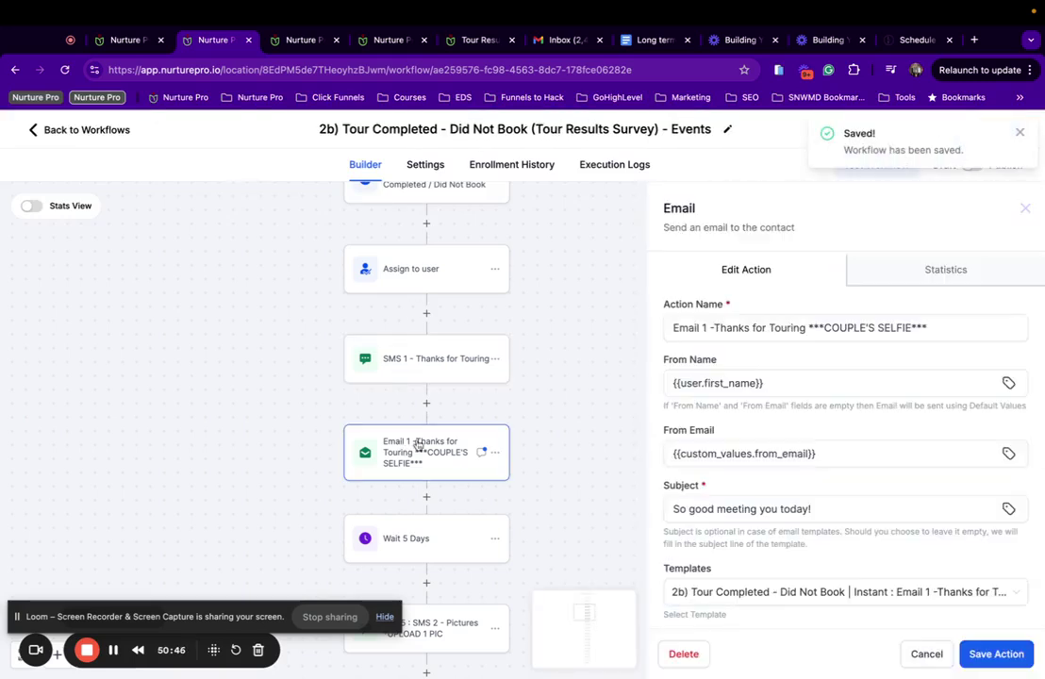
pyautogui.scroll(-1, 1010, 483)
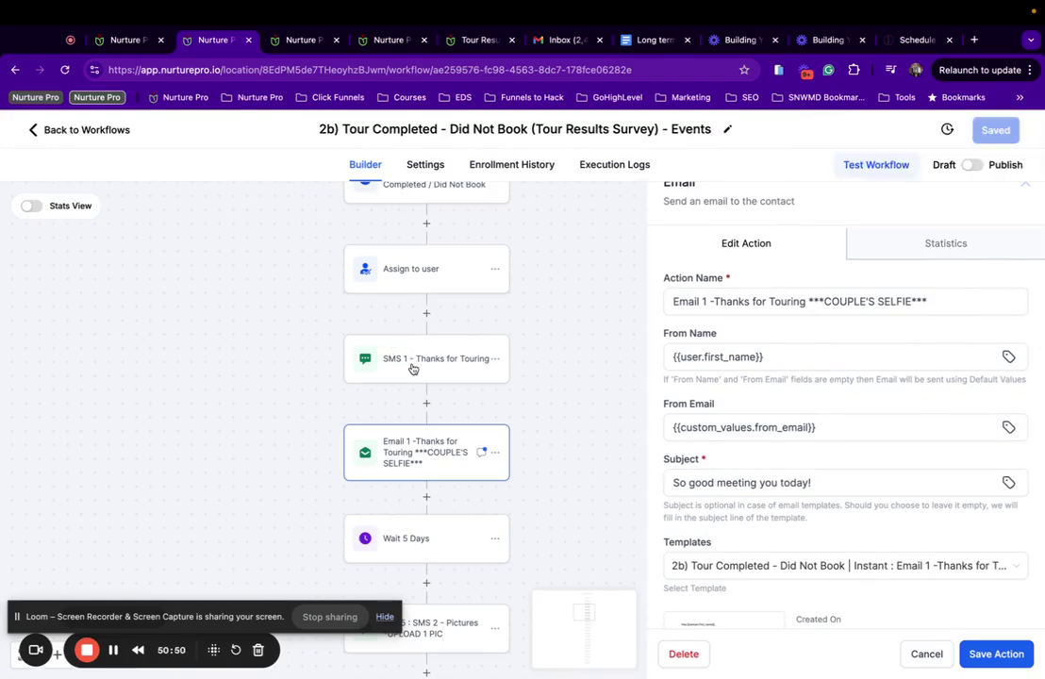
pyautogui.scroll(-1, 781, 429)
pyautogui.click(463, 365)
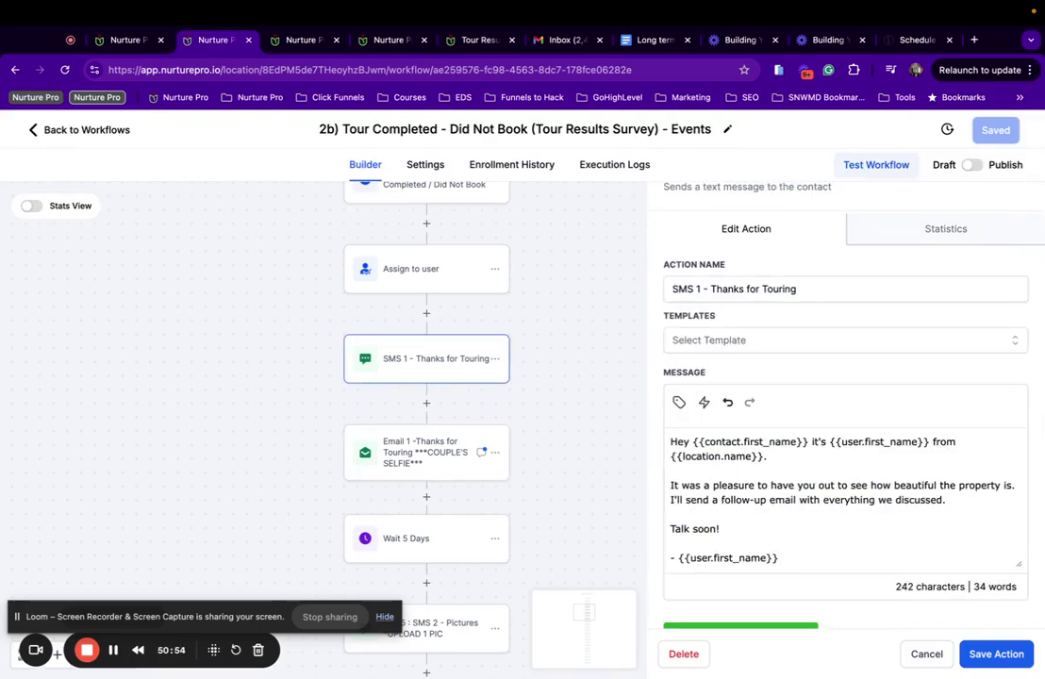
pyautogui.write('I')
pyautogui.press('BackSpace')
pyautogui.write('||.')
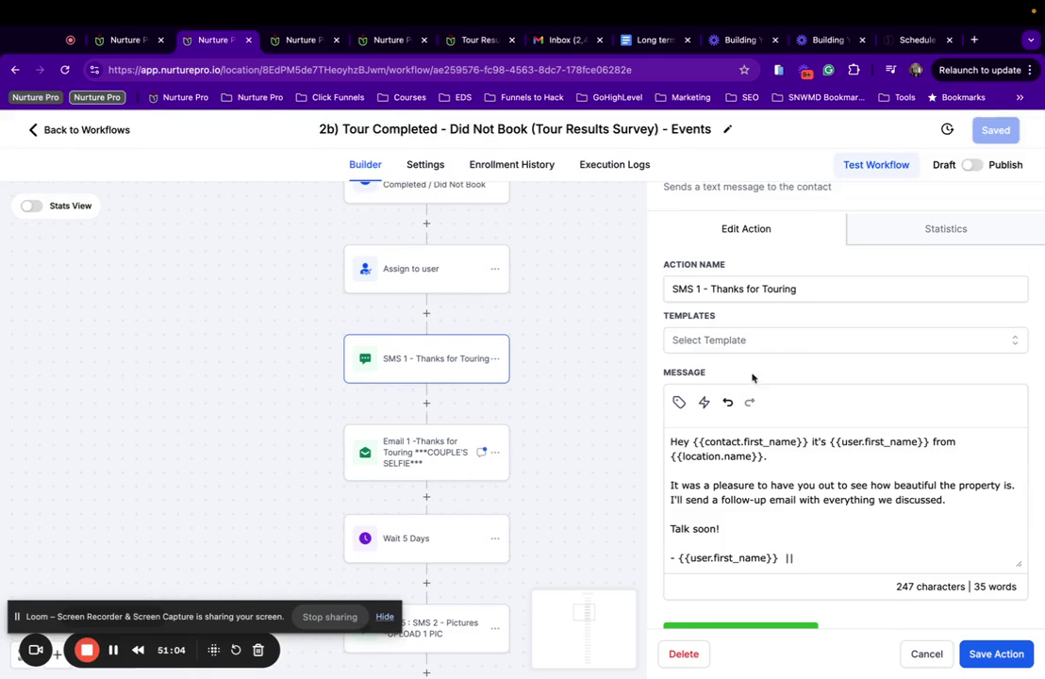
# Step: Insert the account name value {{location.name}} at the end of the SMS 1 signature, and save the action and workflow
pyautogui.click(680, 404)
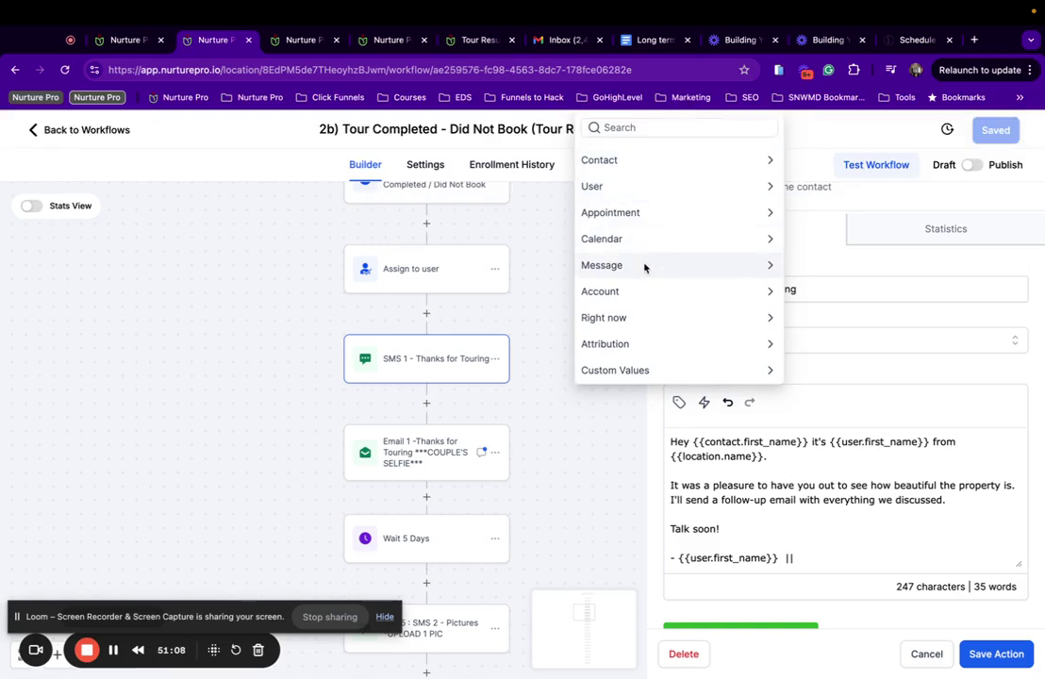
pyautogui.click(631, 291)
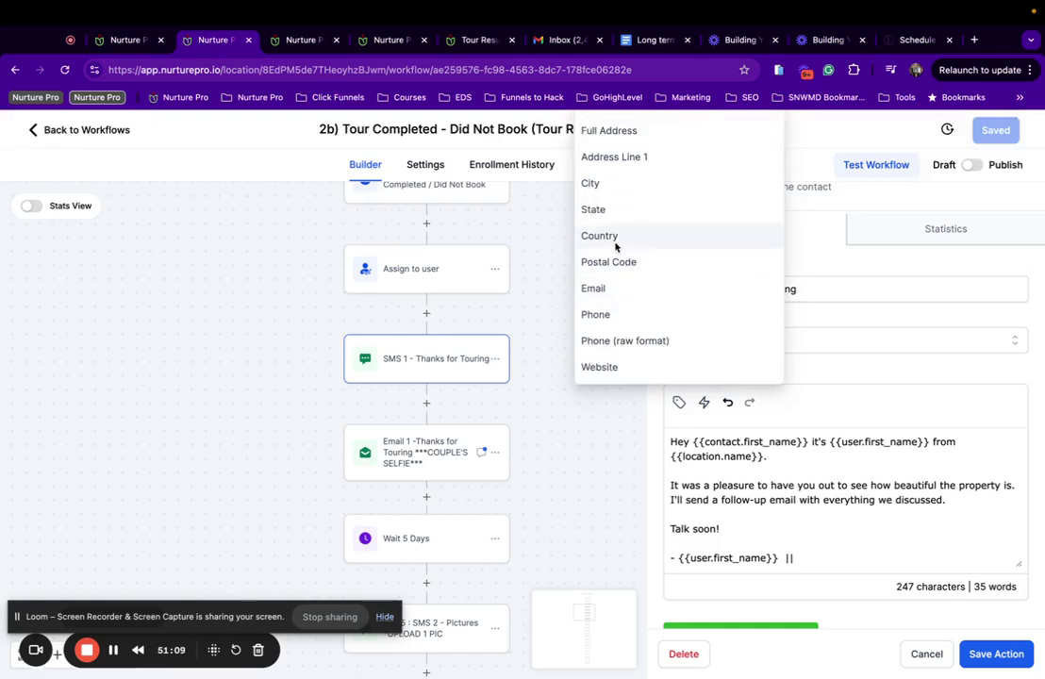
pyautogui.scroll(1, 624, 120)
pyautogui.click(623, 118)
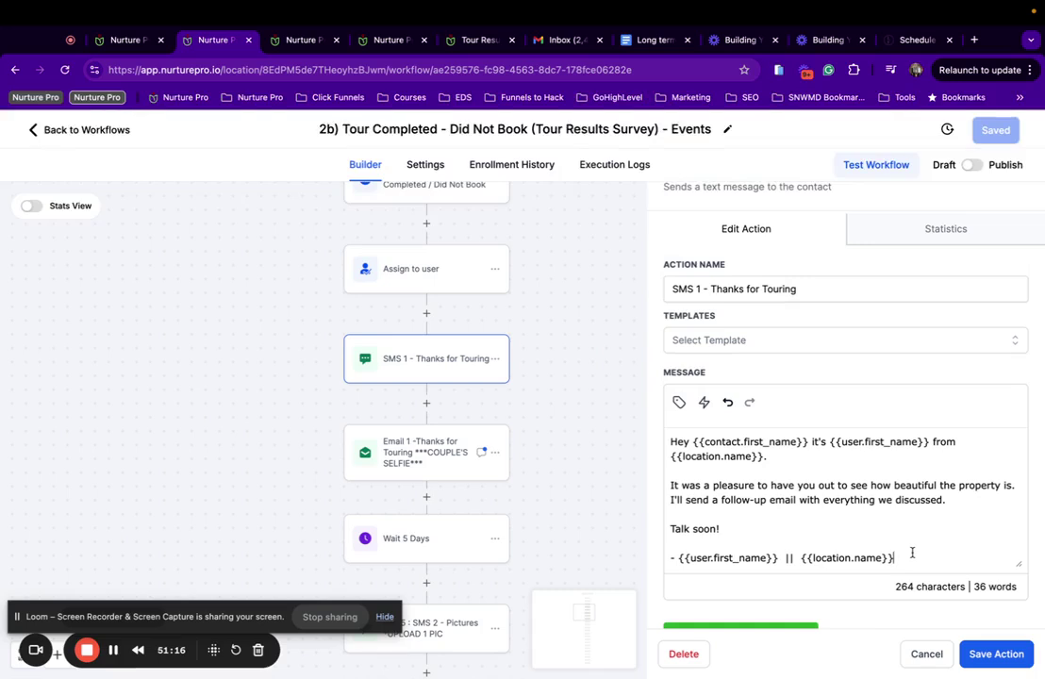
pyautogui.scroll(-3, 912, 553)
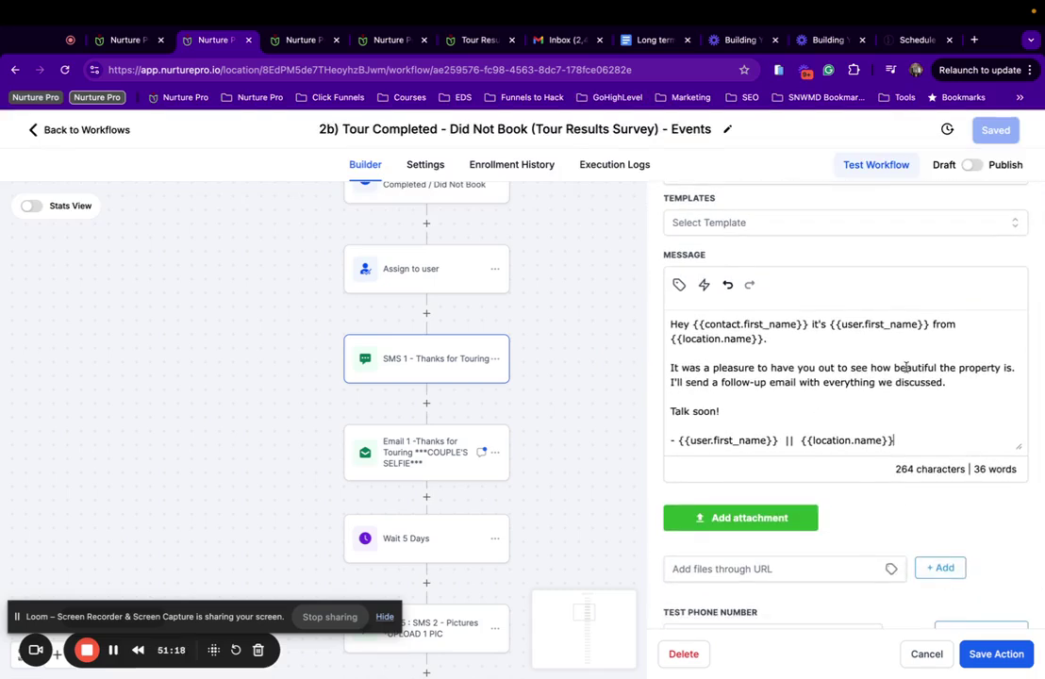
pyautogui.click(998, 653)
pyautogui.click(996, 130)
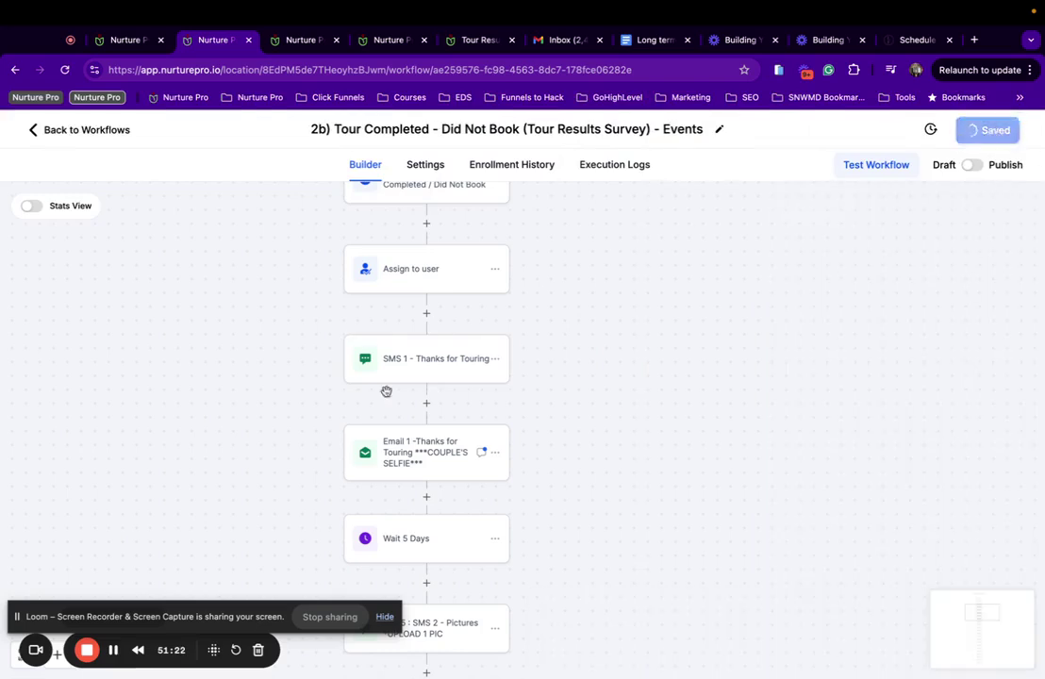
# Step: Set the Email 1 action's template to "2b) Tour Completed - Did Not Book | Instant : Email 1 -Thanks for Touring ***SELFIE W/ COUPLE*** | Events" and save the action
pyautogui.click(418, 462)
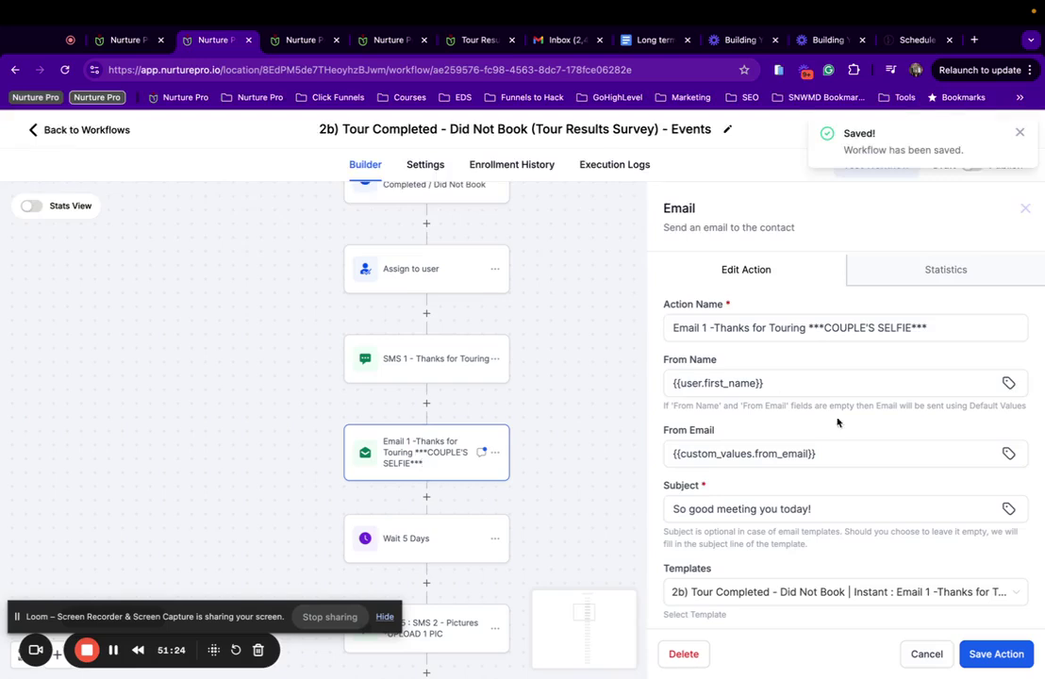
pyautogui.scroll(-3, 838, 423)
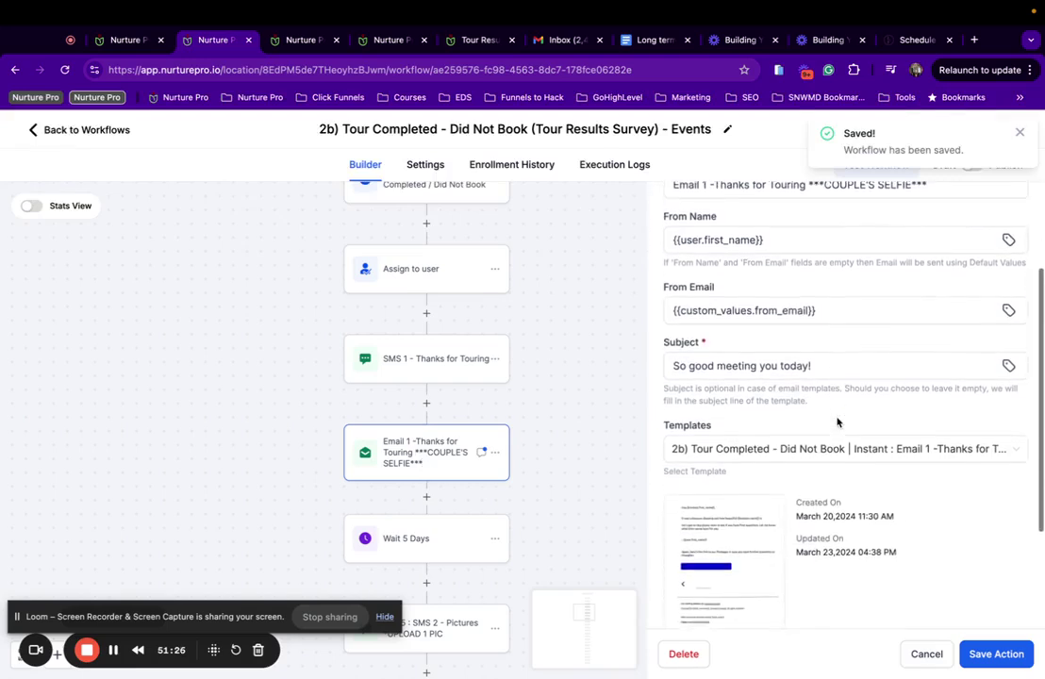
pyautogui.scroll(-1, 838, 422)
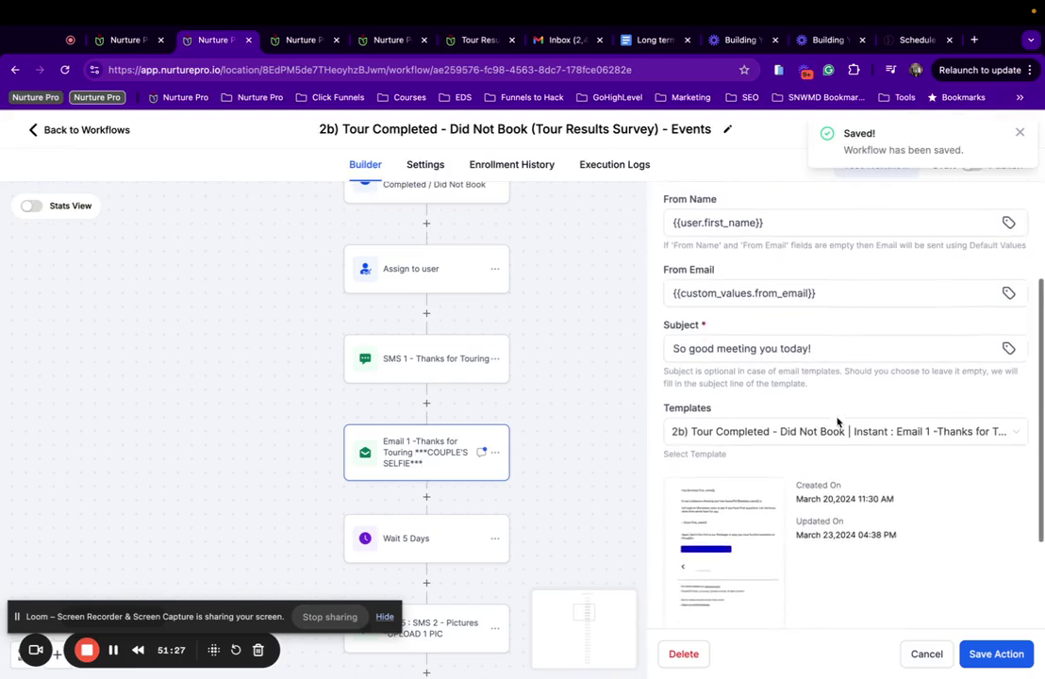
pyautogui.click(966, 425)
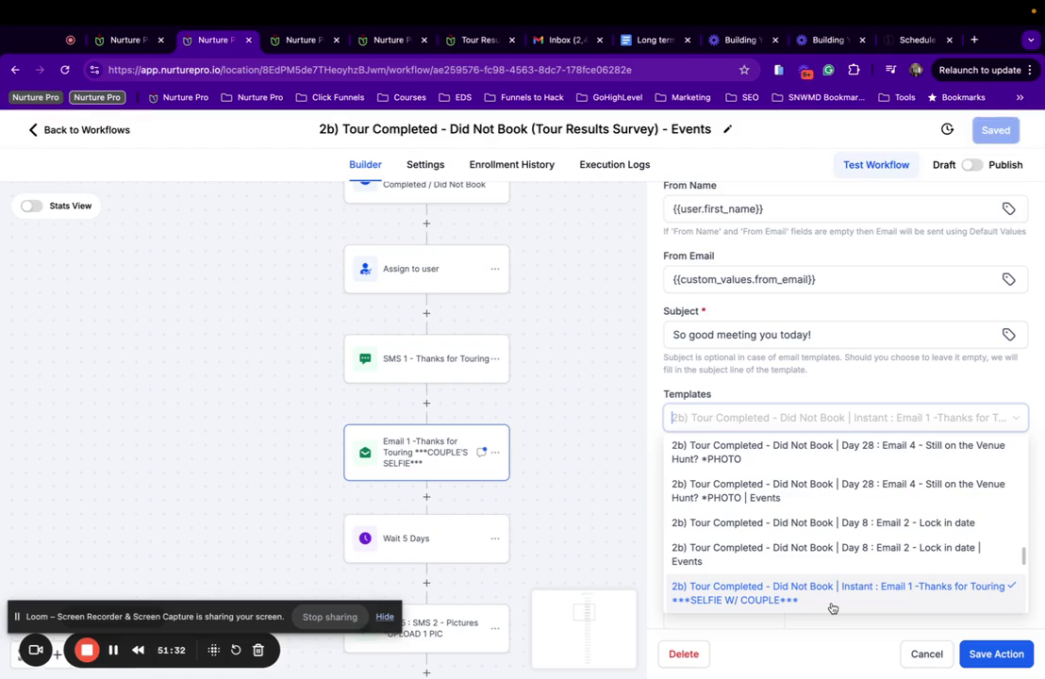
pyautogui.scroll(-2, 832, 609)
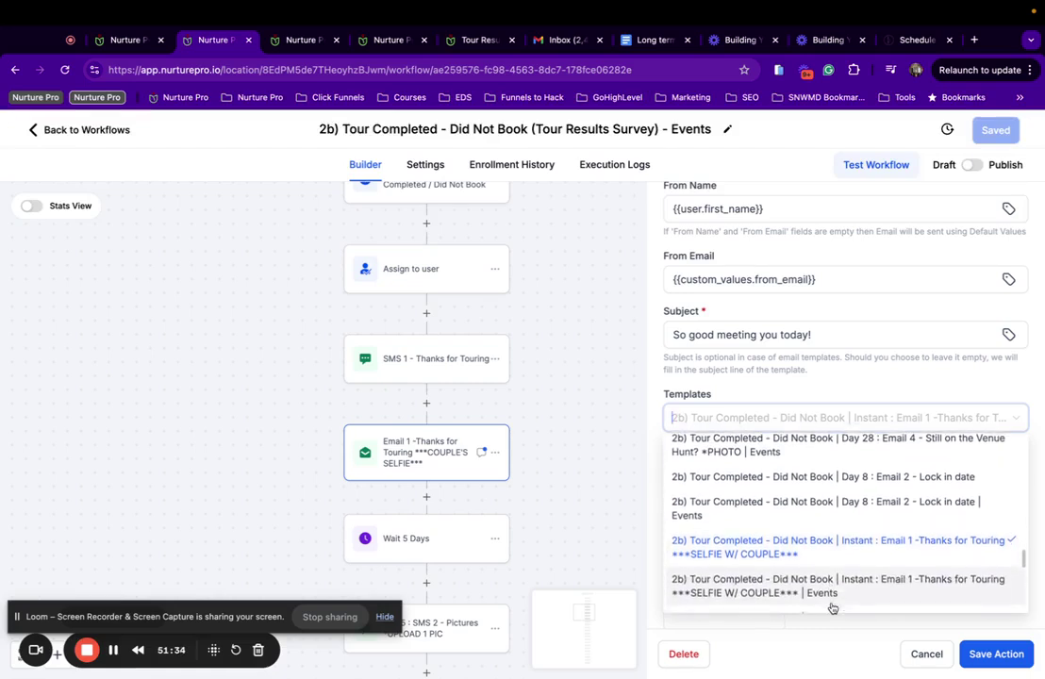
pyautogui.scroll(-1, 829, 604)
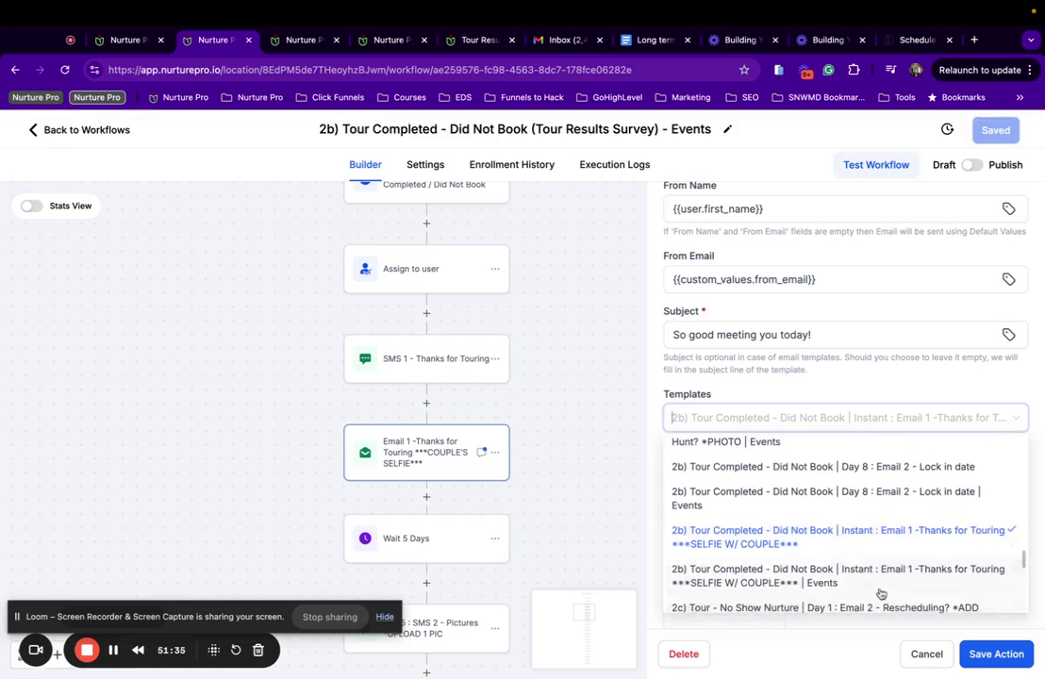
pyautogui.click(790, 582)
pyautogui.click(982, 655)
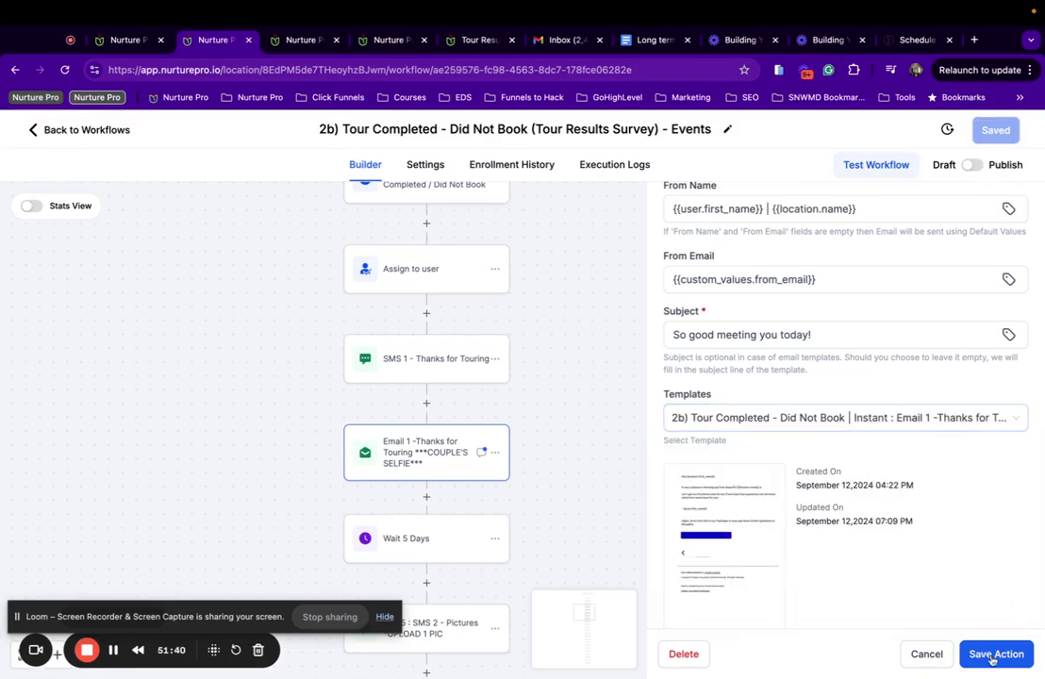
# Step: Replace "weddings" with "events" in the "Day 5 : SMS 2 - Pictures *UPLOAD 1 PIC" message and save the action
pyautogui.scroll(-2, 403, 485)
pyautogui.scroll(-3, 403, 485)
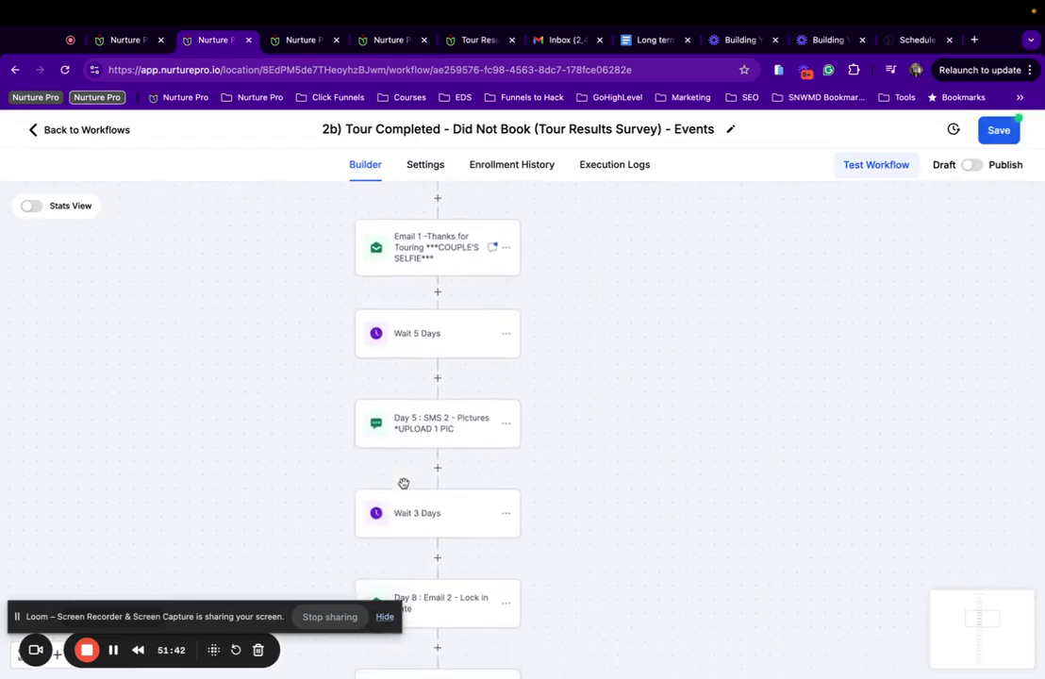
pyautogui.click(427, 420)
pyautogui.scroll(-2, 901, 484)
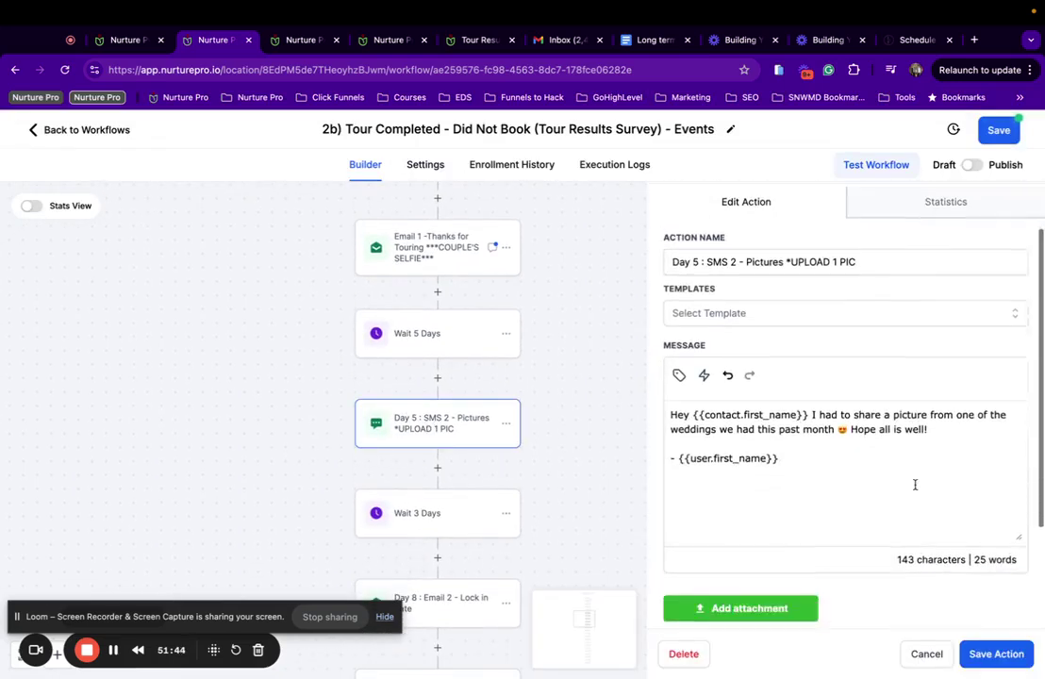
pyautogui.moveTo(716, 413); pyautogui.dragTo(671, 412)
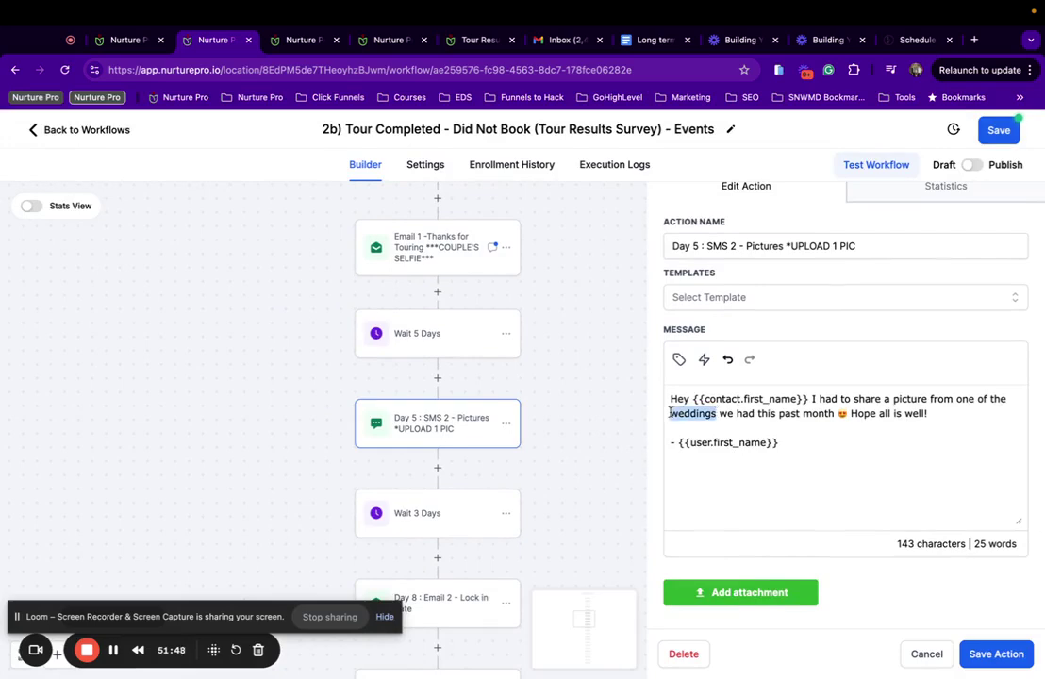
pyautogui.write('events')
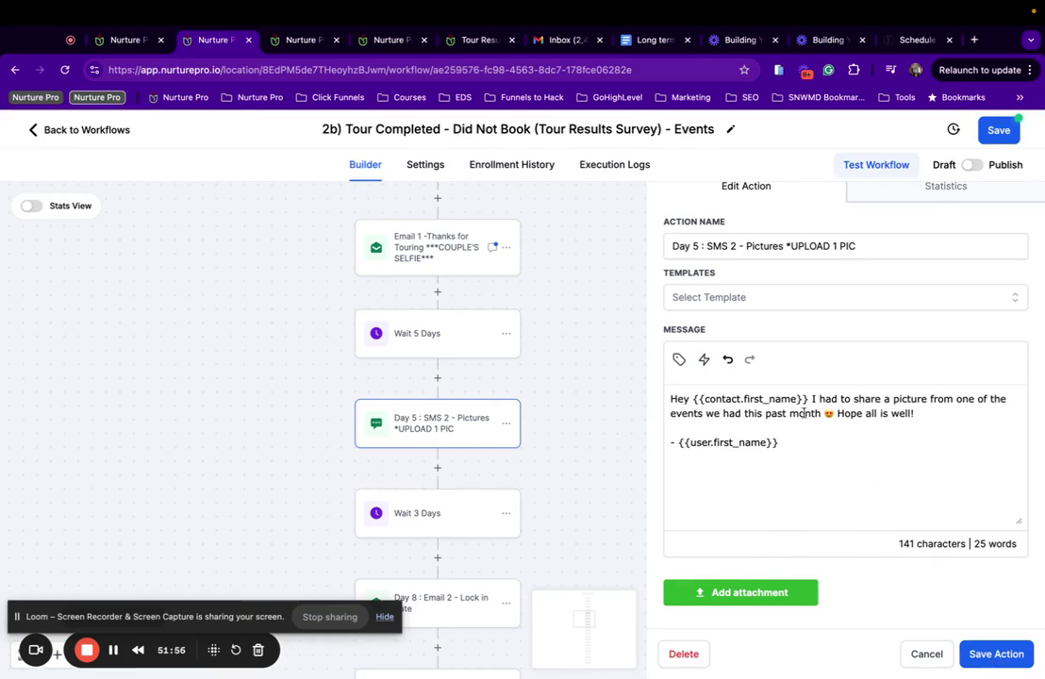
pyautogui.click(990, 654)
# Step: Copy the signature line "- {{user.first_name}} || {{location.name}}" from the "SMS 1 - Thanks for Touring" message
pyautogui.scroll(2, 509, 351)
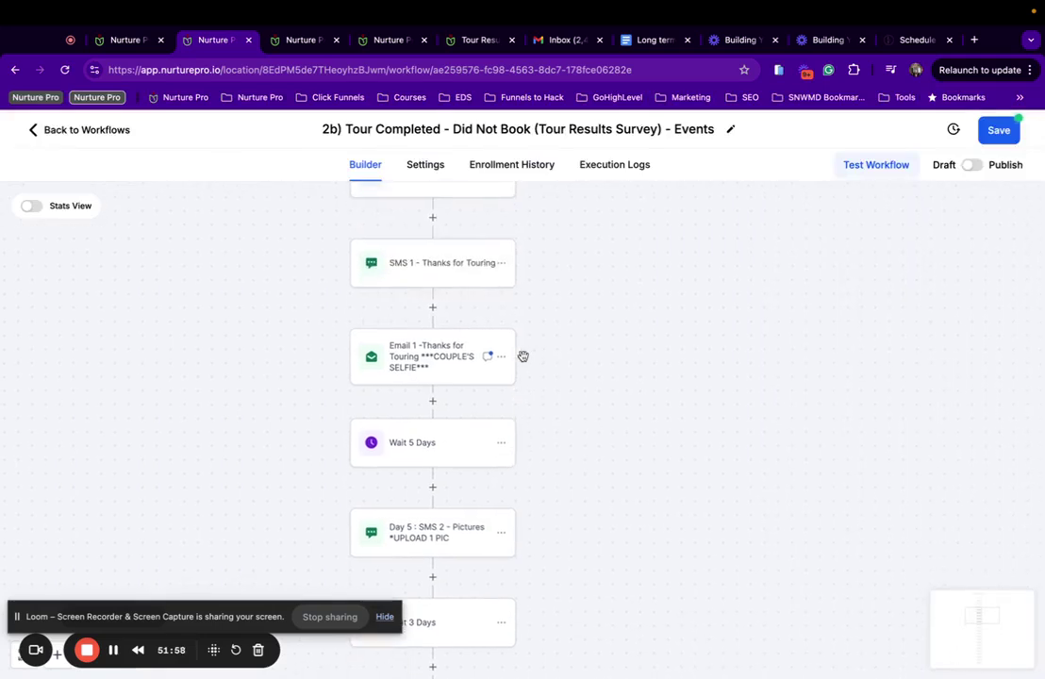
pyautogui.scroll(1, 415, 245)
pyautogui.click(441, 303)
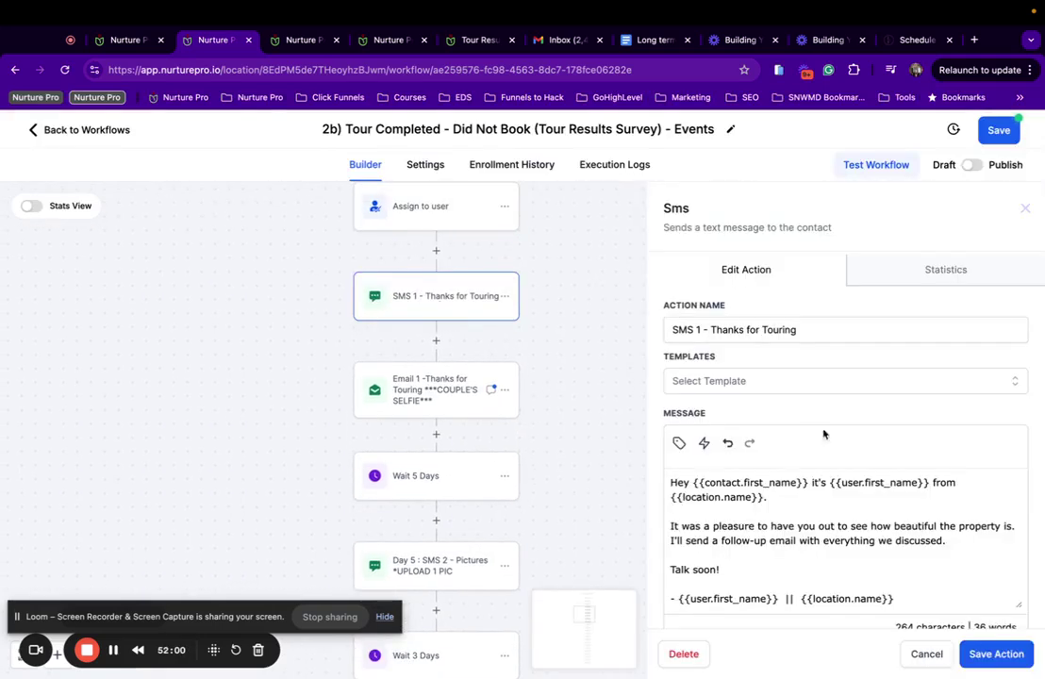
pyautogui.moveTo(899, 602); pyautogui.dragTo(669, 609)
pyautogui.hotkey('ctrl', 'c')
# Step: Replace the Day 5 SMS 2 signature with the copied "- {{user.first_name}} || {{location.name}}" line, and save the action and workflow
pyautogui.scroll(-5, 460, 510)
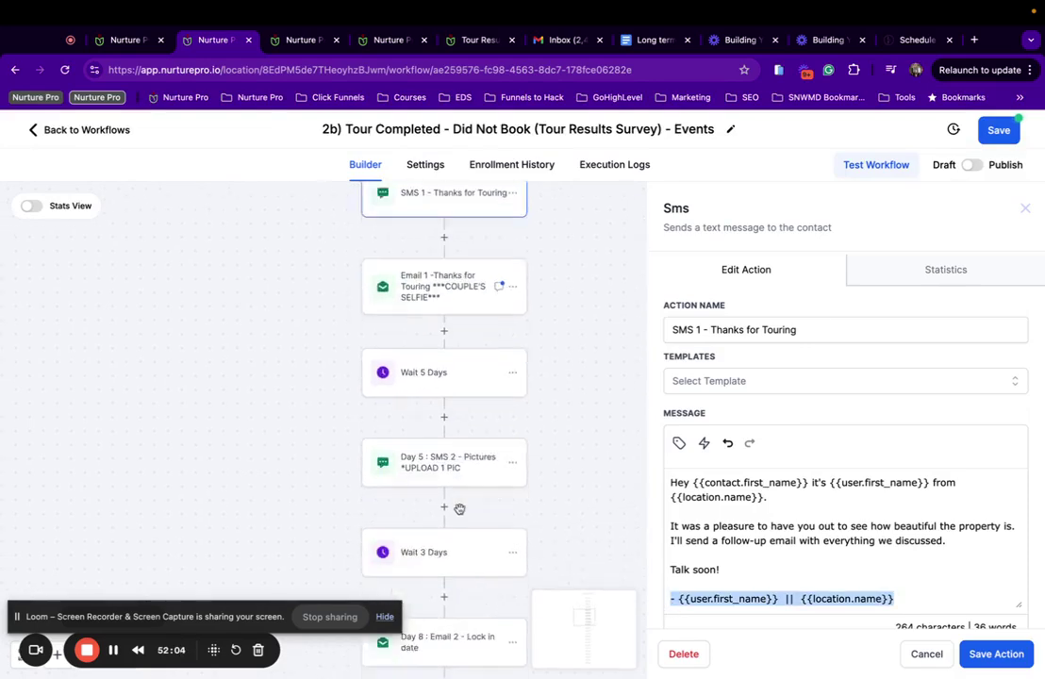
pyautogui.click(409, 316)
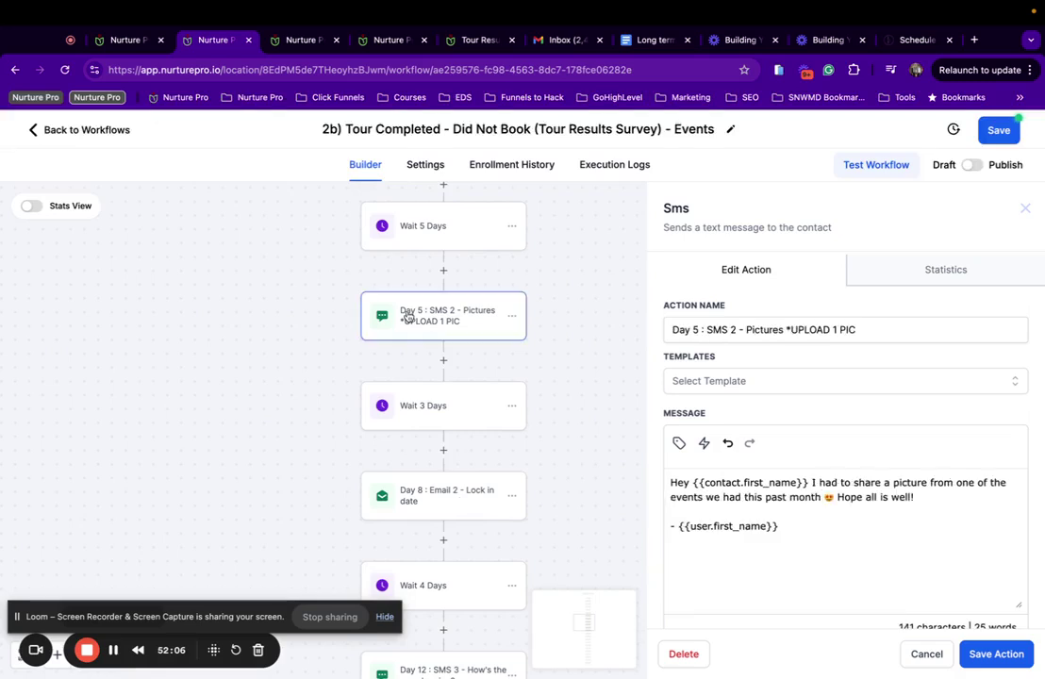
pyautogui.moveTo(816, 530); pyautogui.dragTo(660, 533)
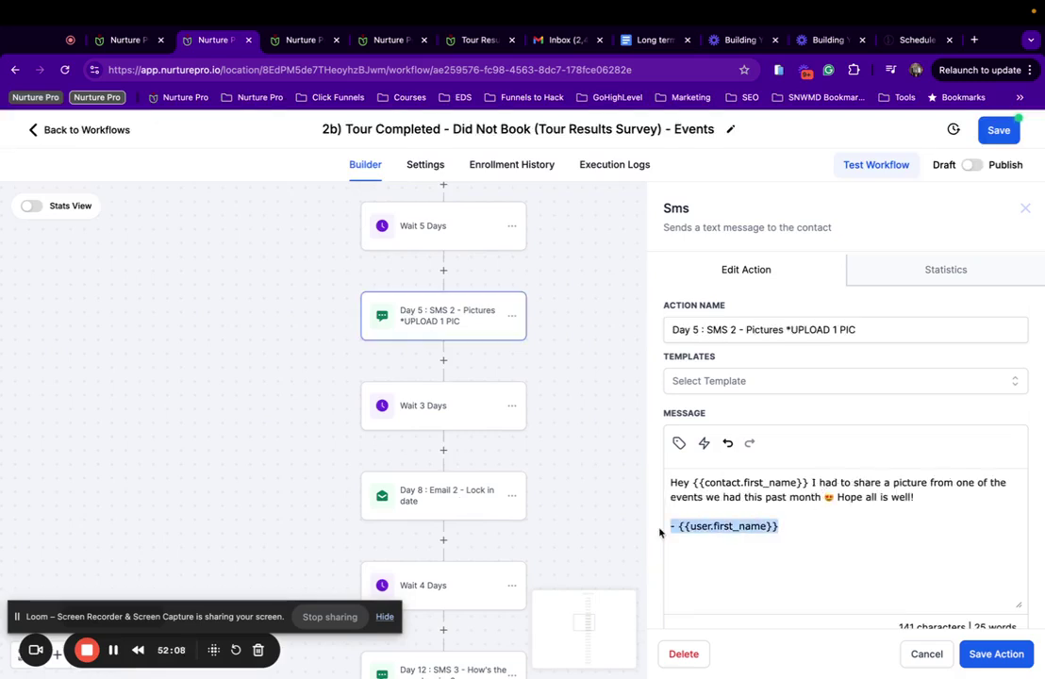
pyautogui.hotkey('ctrl', 'v')
pyautogui.scroll(-1, 522, 488)
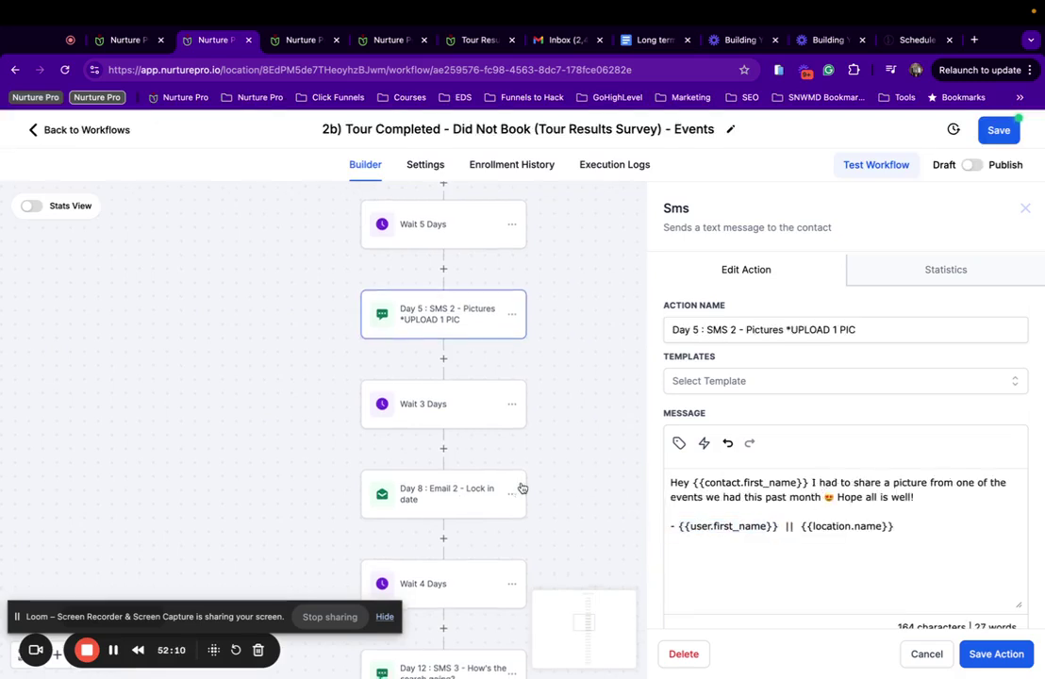
pyautogui.click(996, 653)
pyautogui.click(998, 131)
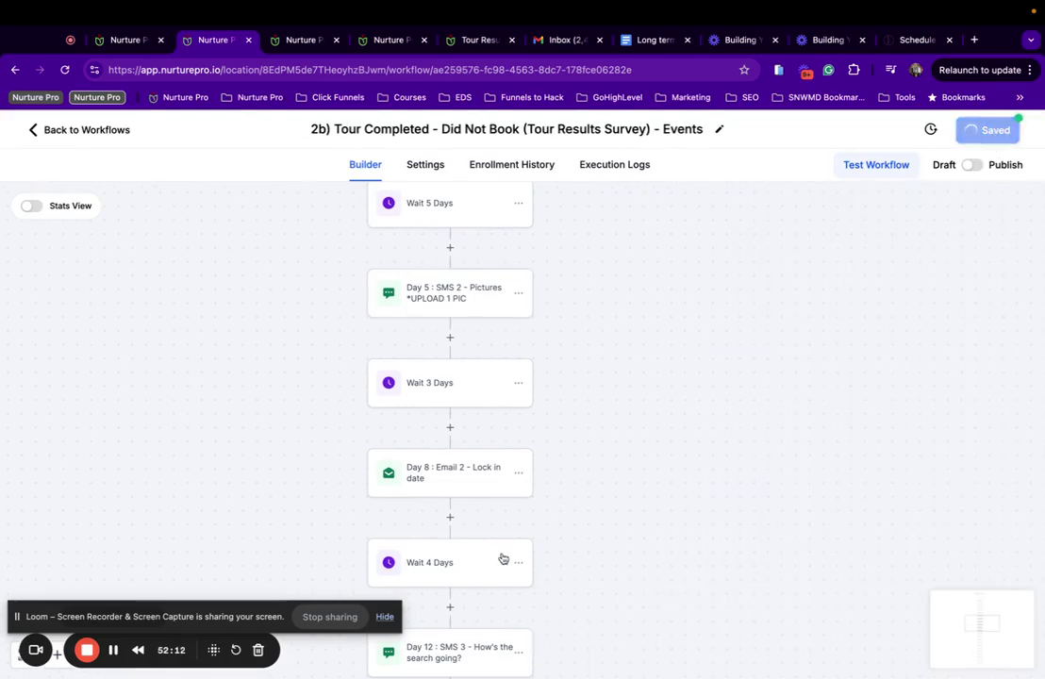
# Step: Set the Day 8 Email 2 action's template to "2b) Tour Completed - Did Not Book | Day 8 : Email 2 - Lock in date | Events" and save the action
pyautogui.click(455, 489)
pyautogui.scroll(-5, 786, 542)
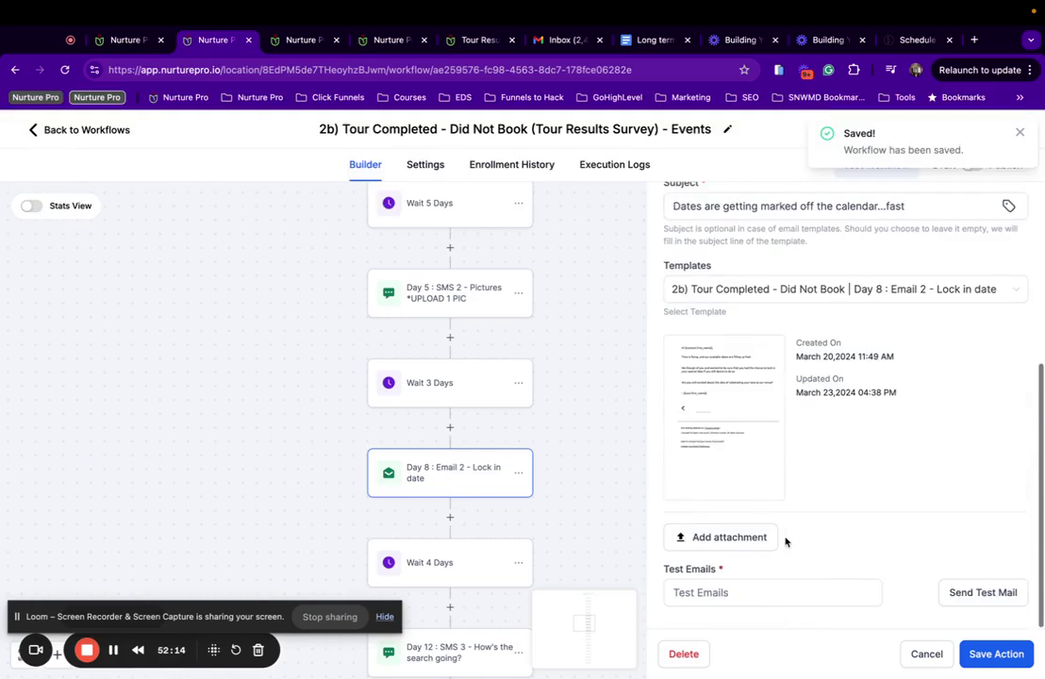
pyautogui.click(888, 288)
pyautogui.scroll(-1, 905, 429)
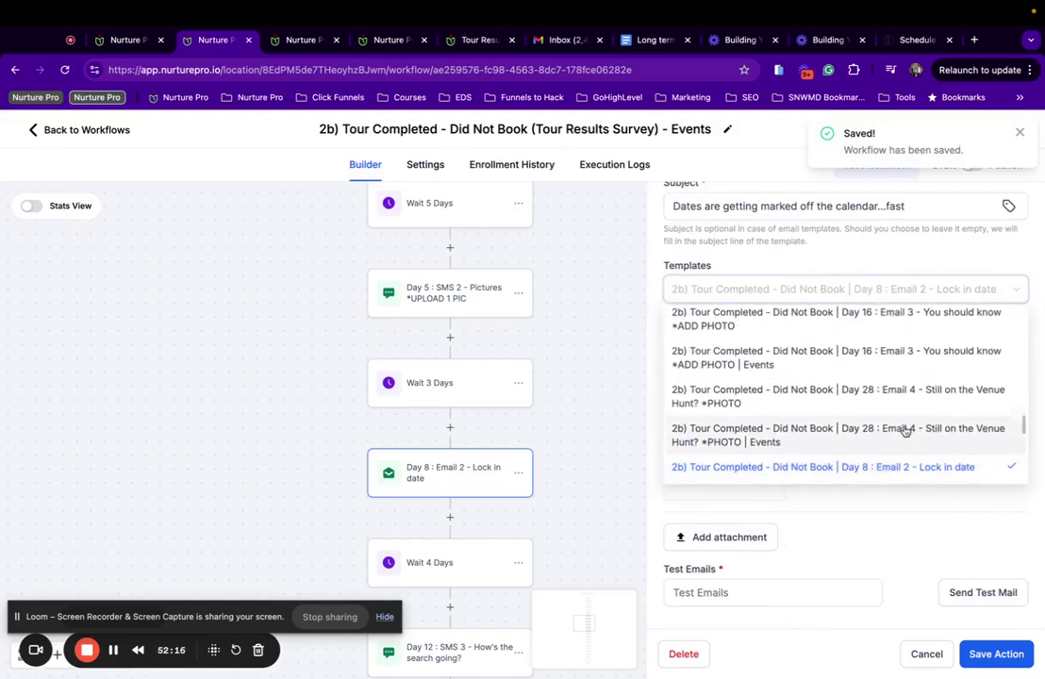
pyautogui.scroll(-1, 866, 444)
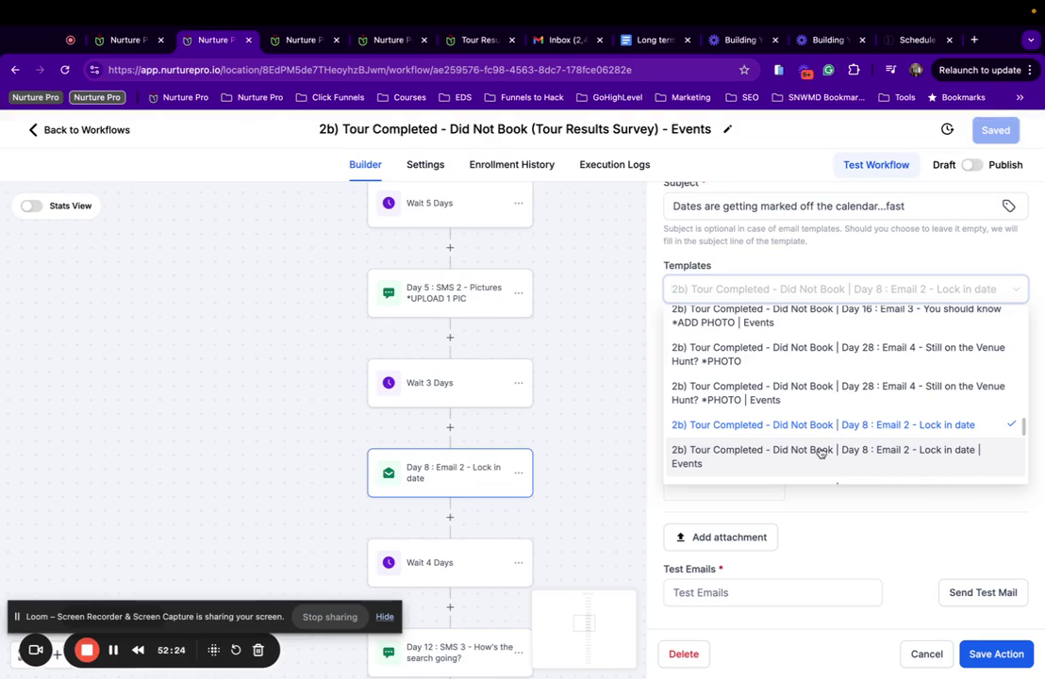
pyautogui.click(819, 452)
pyautogui.click(997, 654)
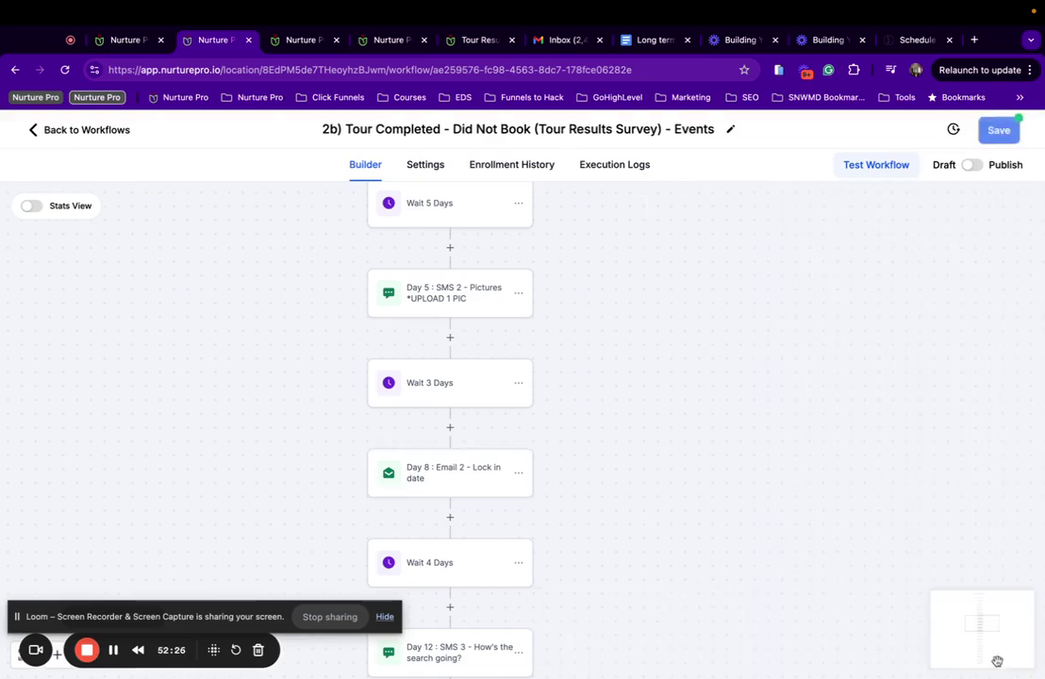
# Step: Review the message of the "Day 12 : SMS 3 - How's the search going?" action for wedding wording and save the action
pyautogui.scroll(-5, 568, 451)
pyautogui.click(539, 425)
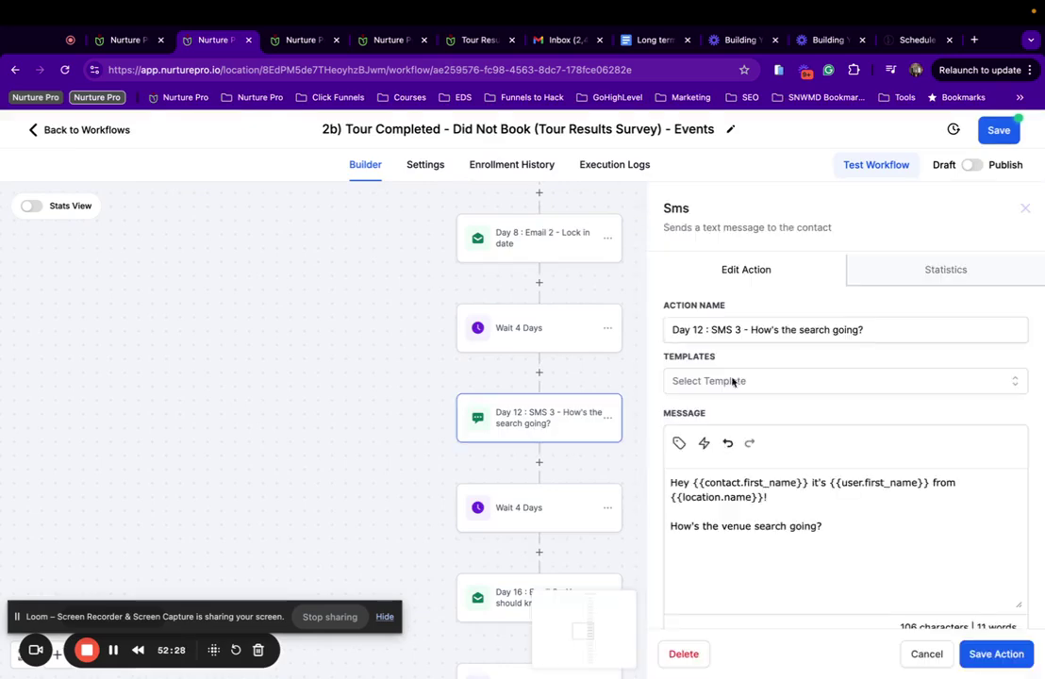
pyautogui.scroll(-1, 817, 483)
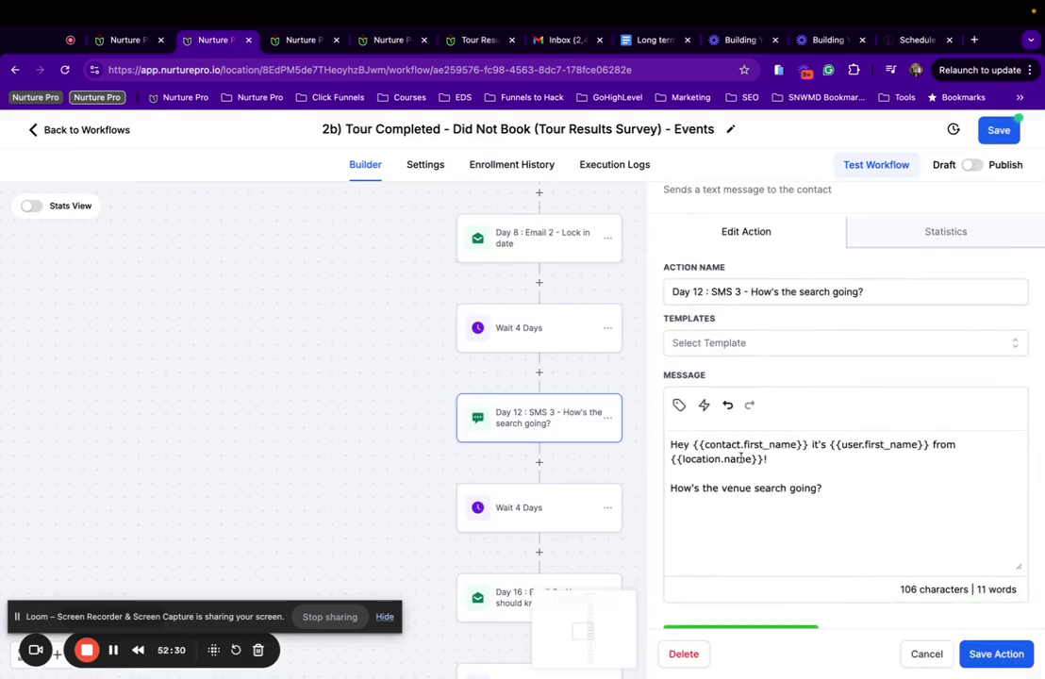
pyautogui.scroll(-1, 742, 459)
pyautogui.scroll(-2, 539, 440)
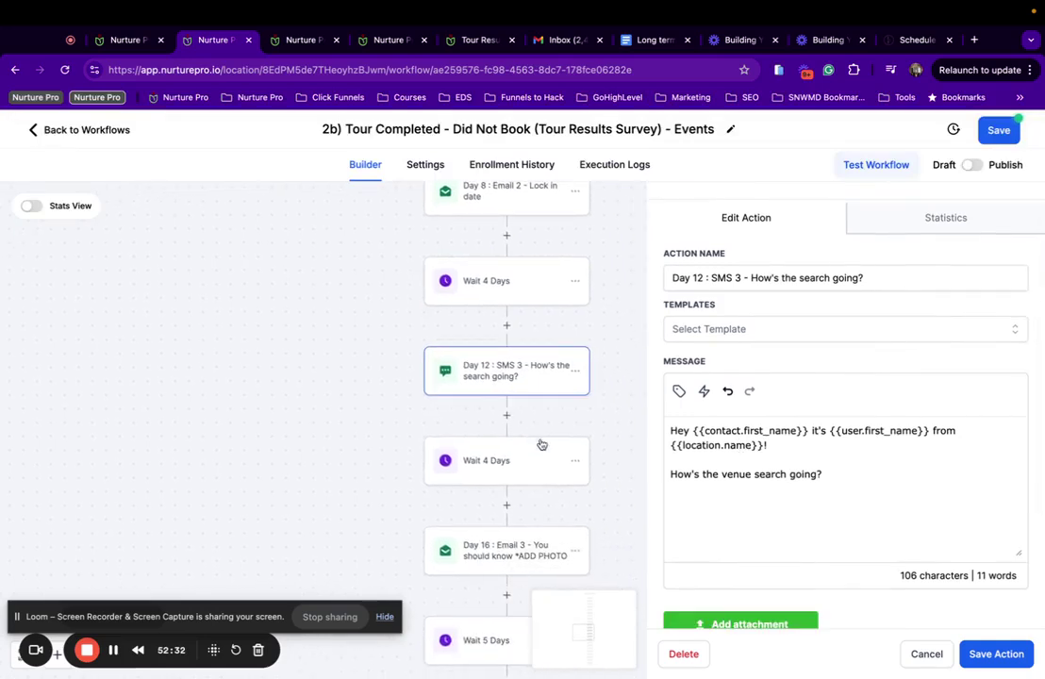
pyautogui.click(991, 654)
# Step: Set the Day 16 Email 3 template to "Day 16 : Email 3 - You should know *ADD PHOTO | Events", save the action and recheck its sender name
pyautogui.scroll(-3, 448, 415)
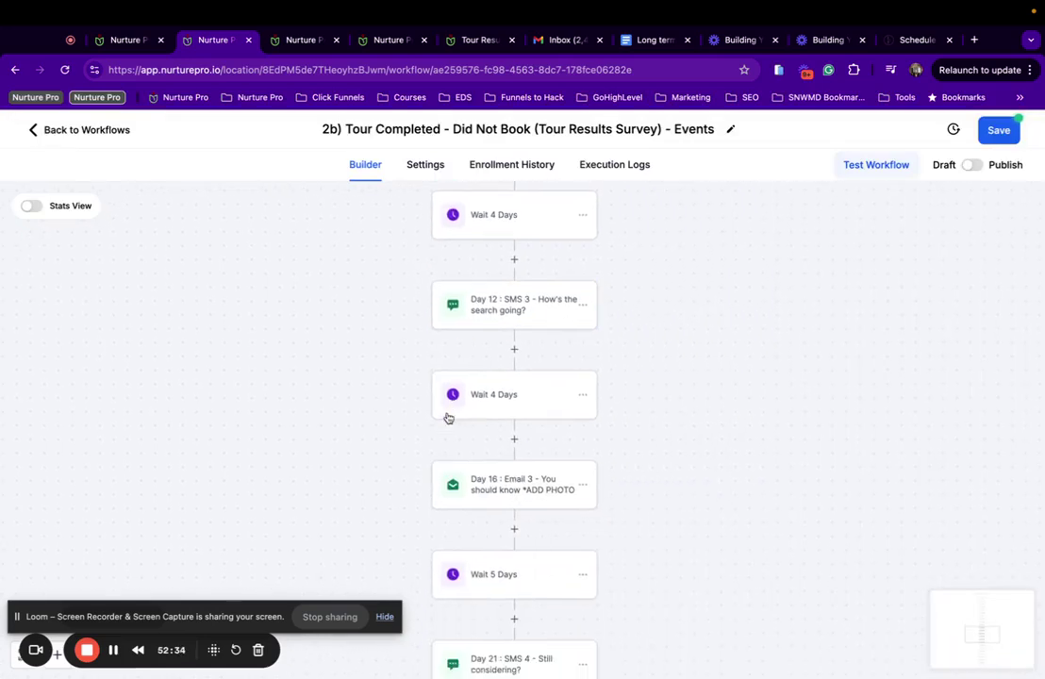
pyautogui.click(518, 493)
pyautogui.scroll(-5, 808, 495)
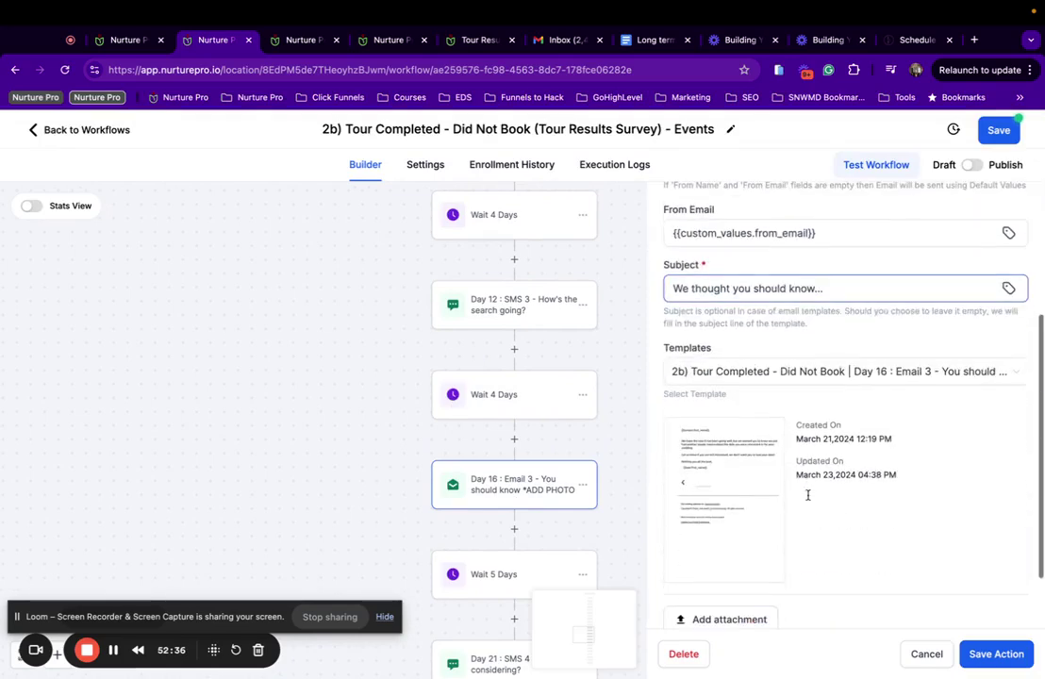
pyautogui.click(943, 374)
pyautogui.scroll(-2, 823, 471)
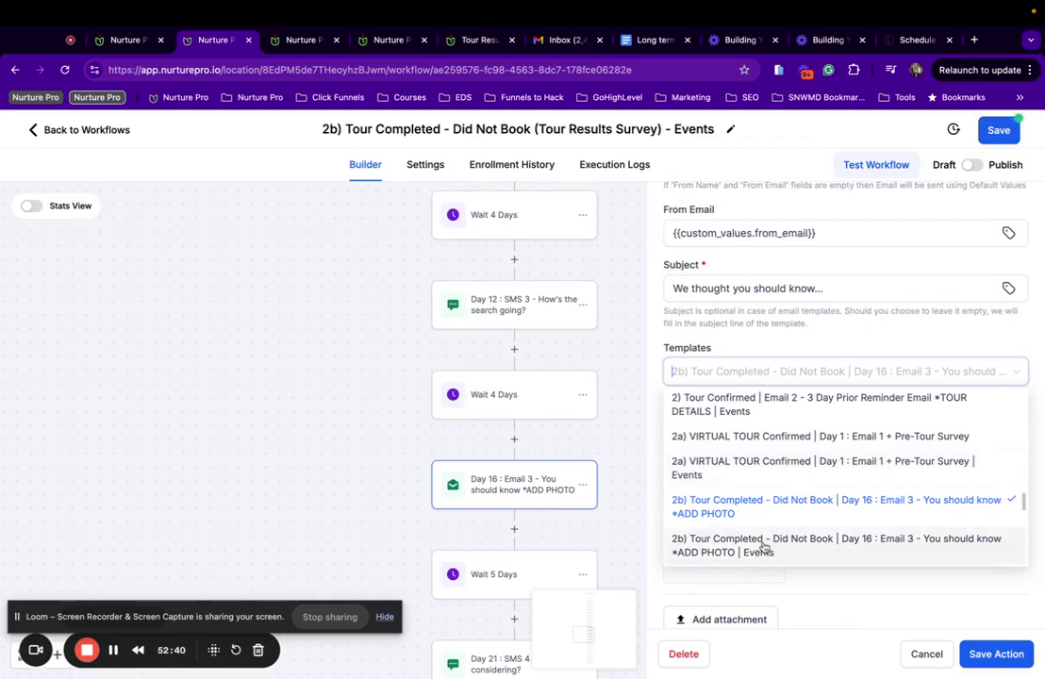
pyautogui.click(764, 545)
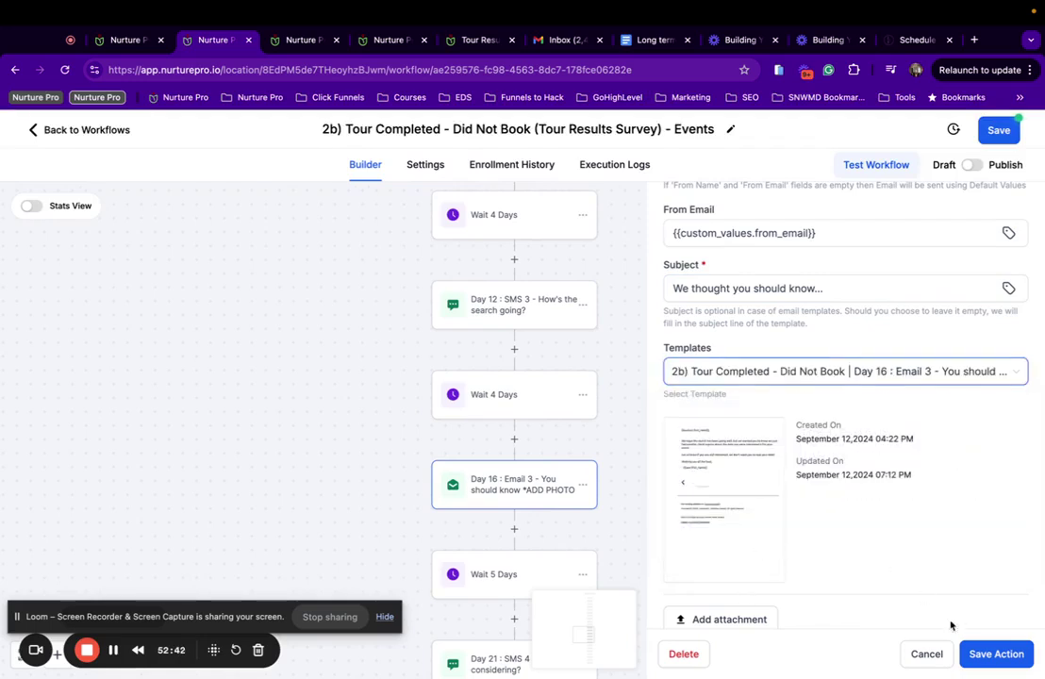
pyautogui.click(994, 654)
pyautogui.click(533, 492)
pyautogui.scroll(-3, 852, 354)
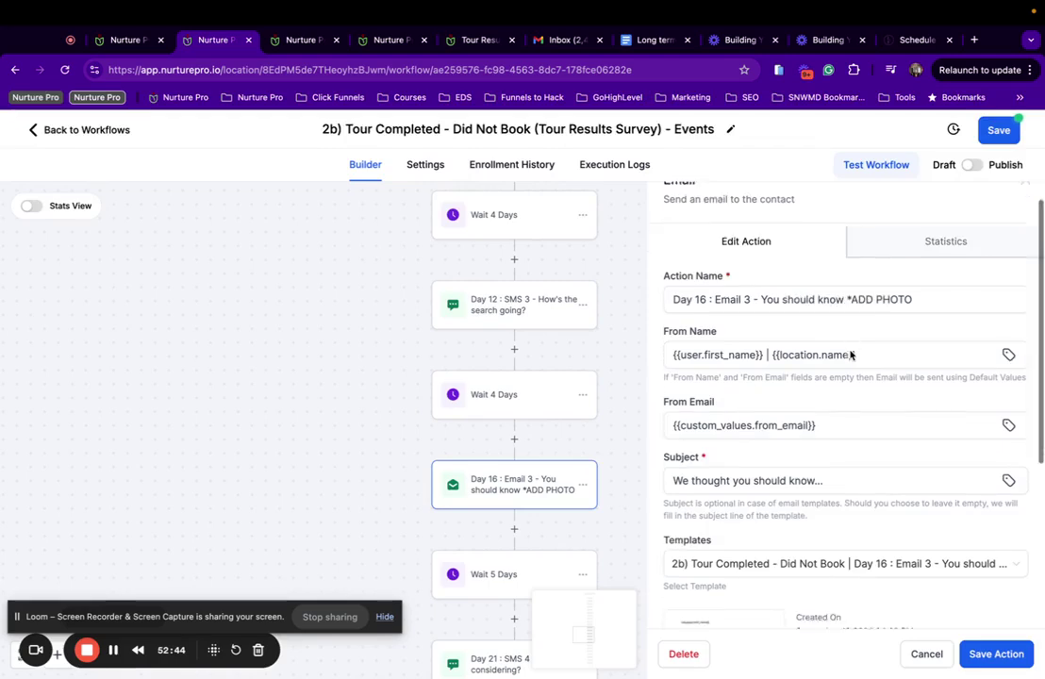
# Step: Replace "wedding" with "event" and "a wedding" with "an event" in the Day 21 SMS 4 message, and save the action and workflow
pyautogui.scroll(-3, 467, 381)
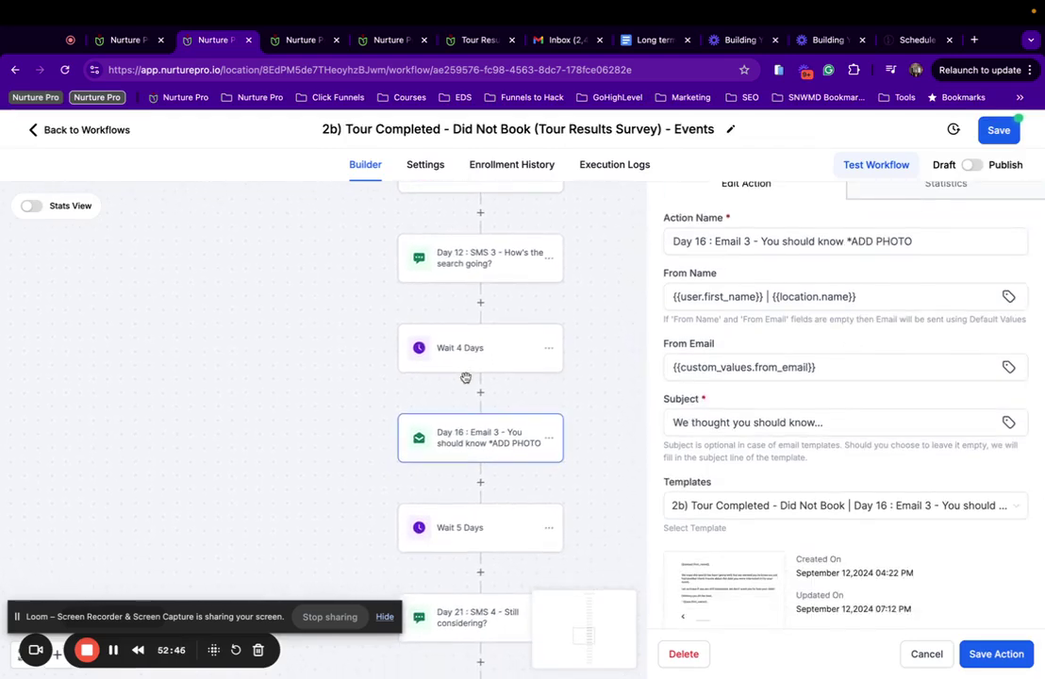
pyautogui.scroll(-3, 467, 382)
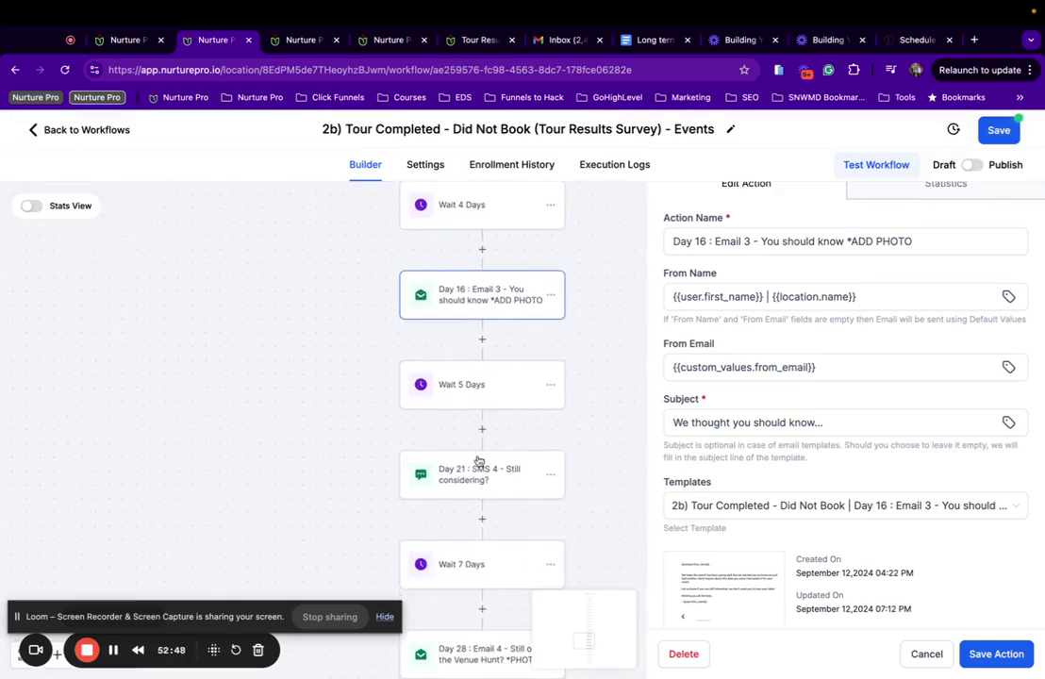
pyautogui.click(476, 469)
pyautogui.scroll(-2, 857, 415)
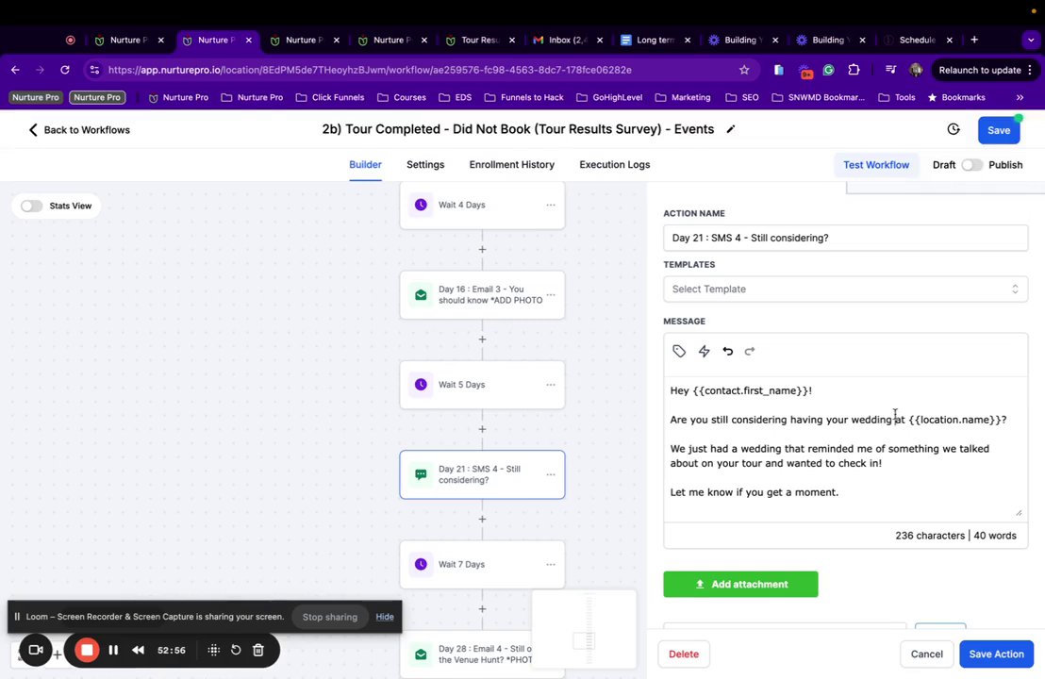
pyautogui.moveTo(892, 420); pyautogui.dragTo(852, 420)
pyautogui.write('event')
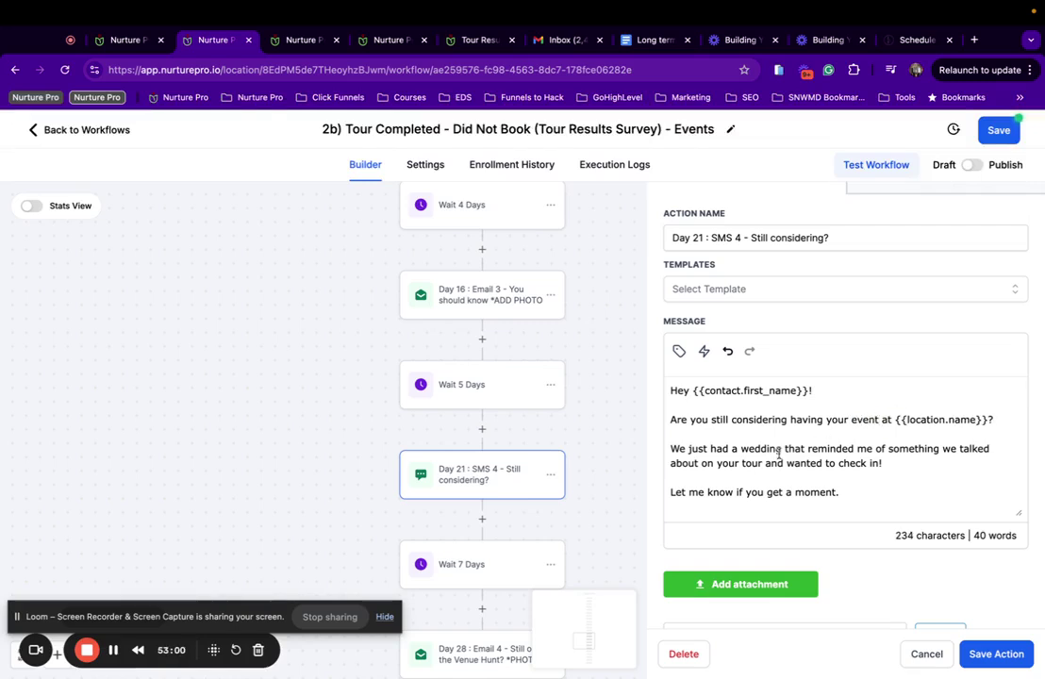
pyautogui.moveTo(782, 449); pyautogui.dragTo(737, 449)
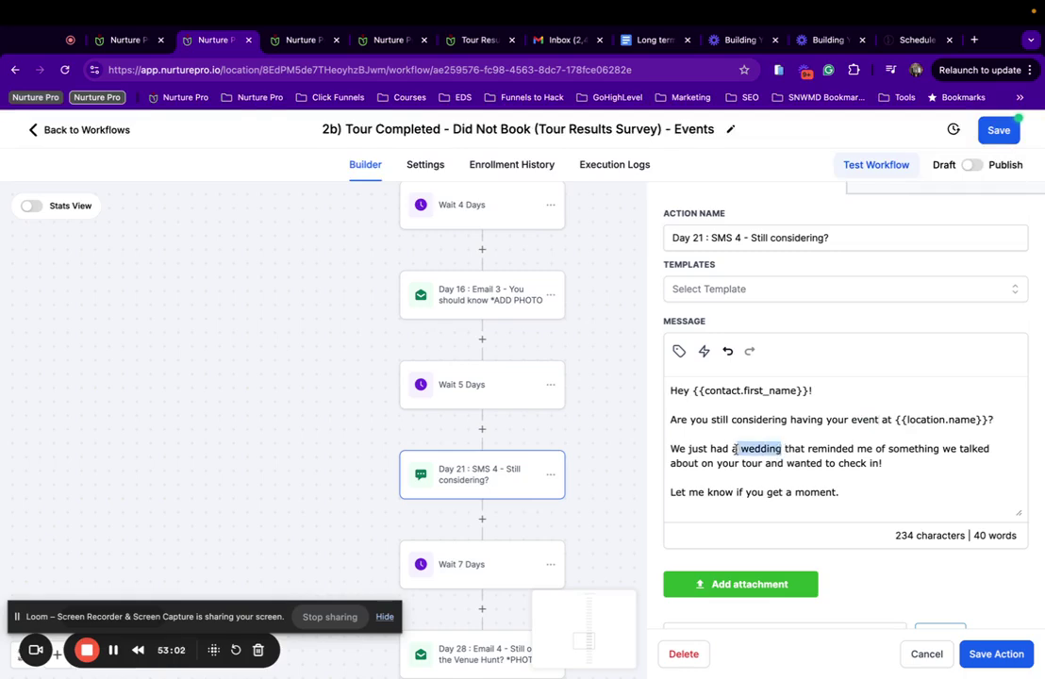
pyautogui.write('n event')
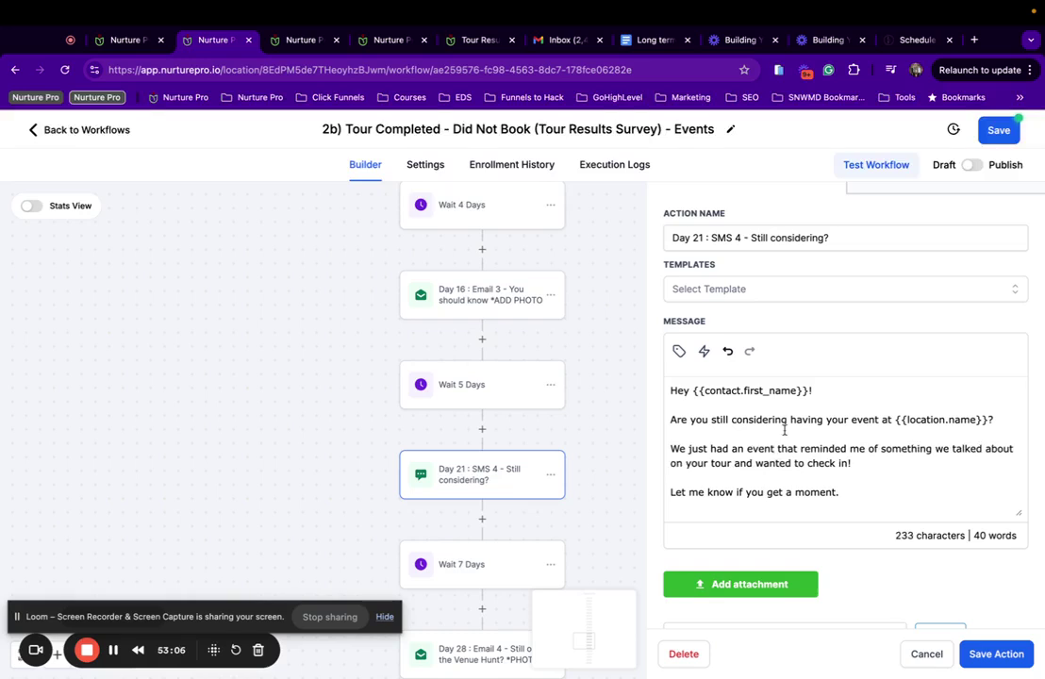
pyautogui.scroll(-2, 784, 430)
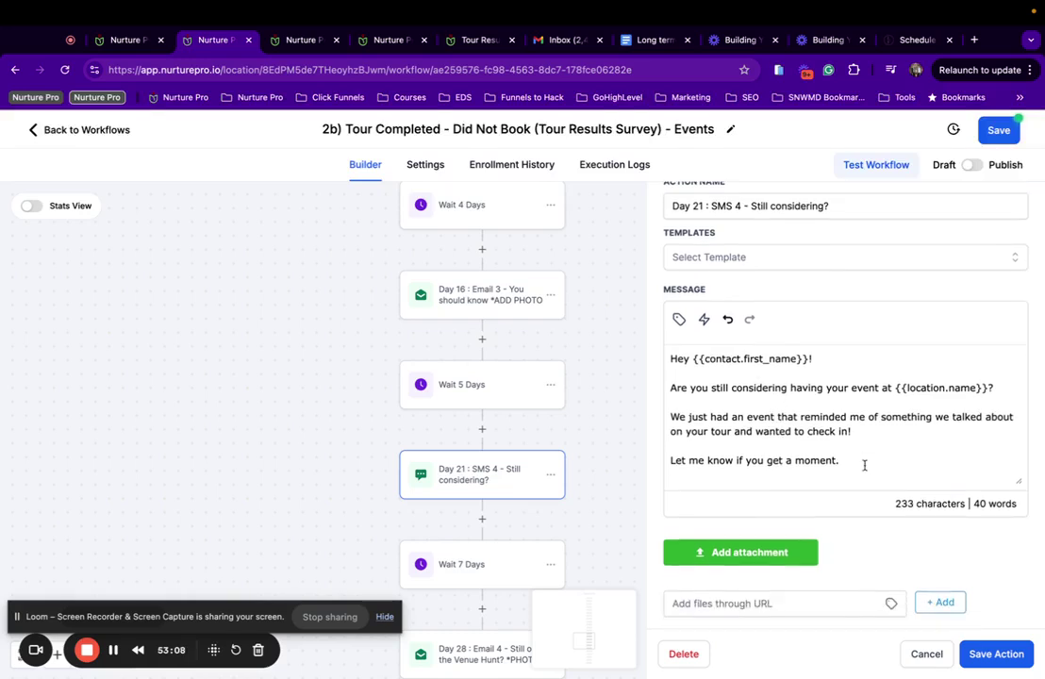
pyautogui.click(981, 653)
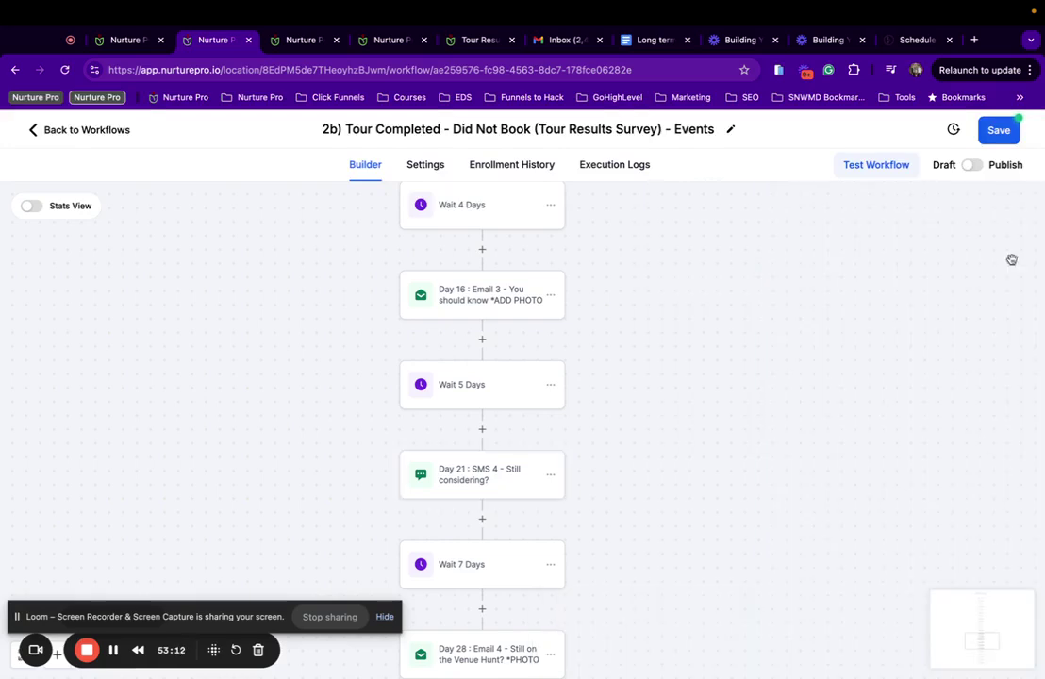
pyautogui.click(998, 132)
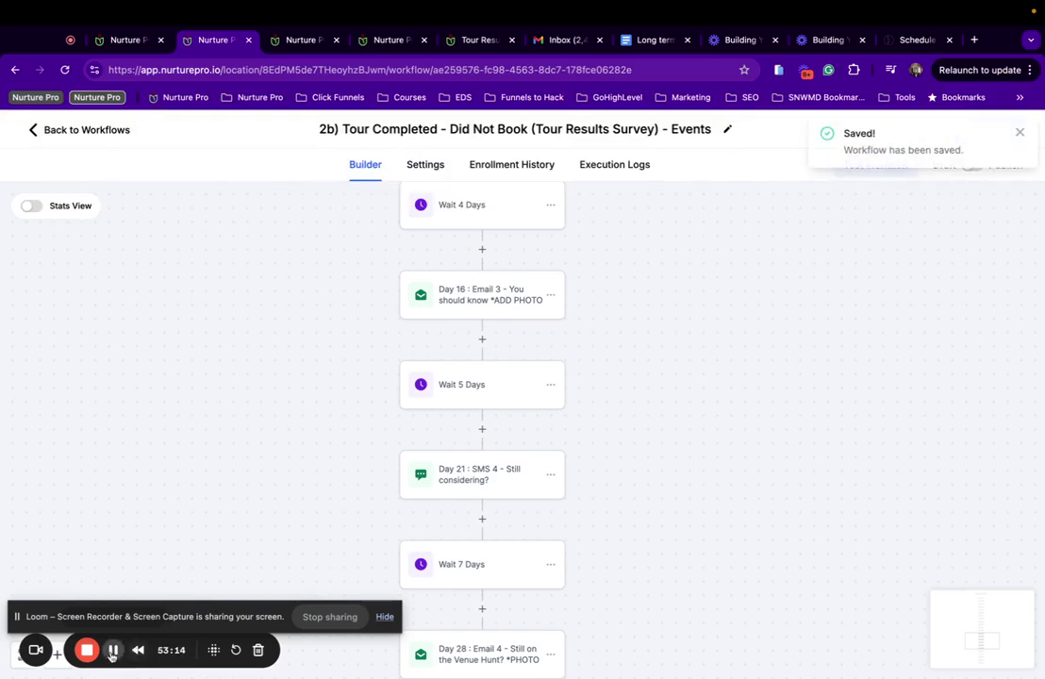
# Step: Recheck the message wording of the "Day 21 : SMS 4 - Still considering?" action
pyautogui.scroll(-1, 499, 472)
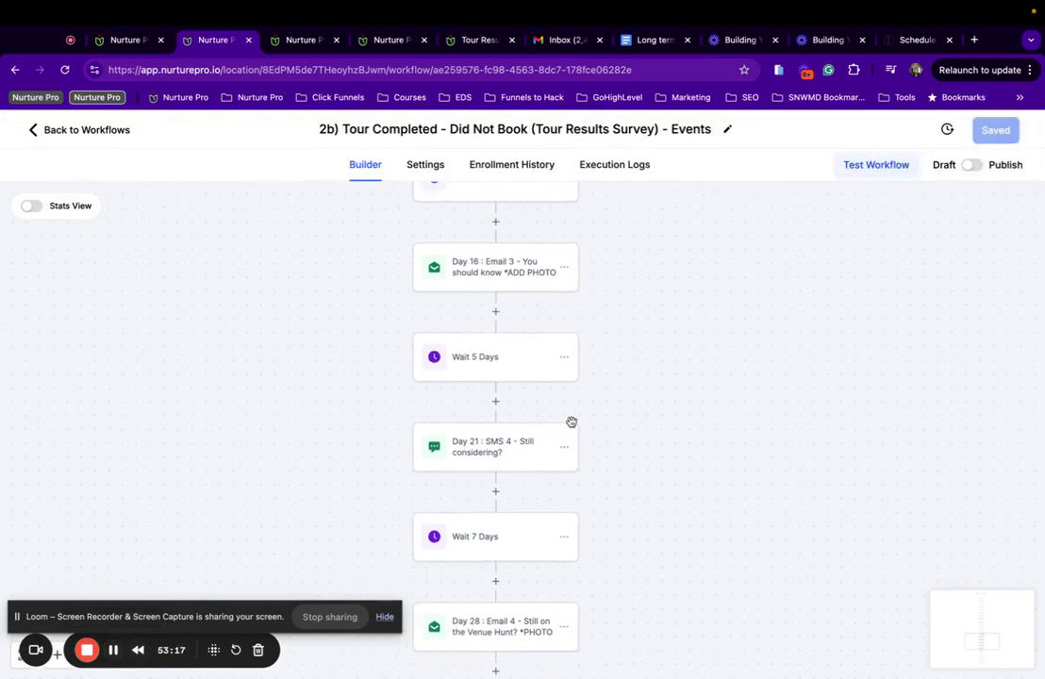
pyautogui.scroll(-1, 574, 427)
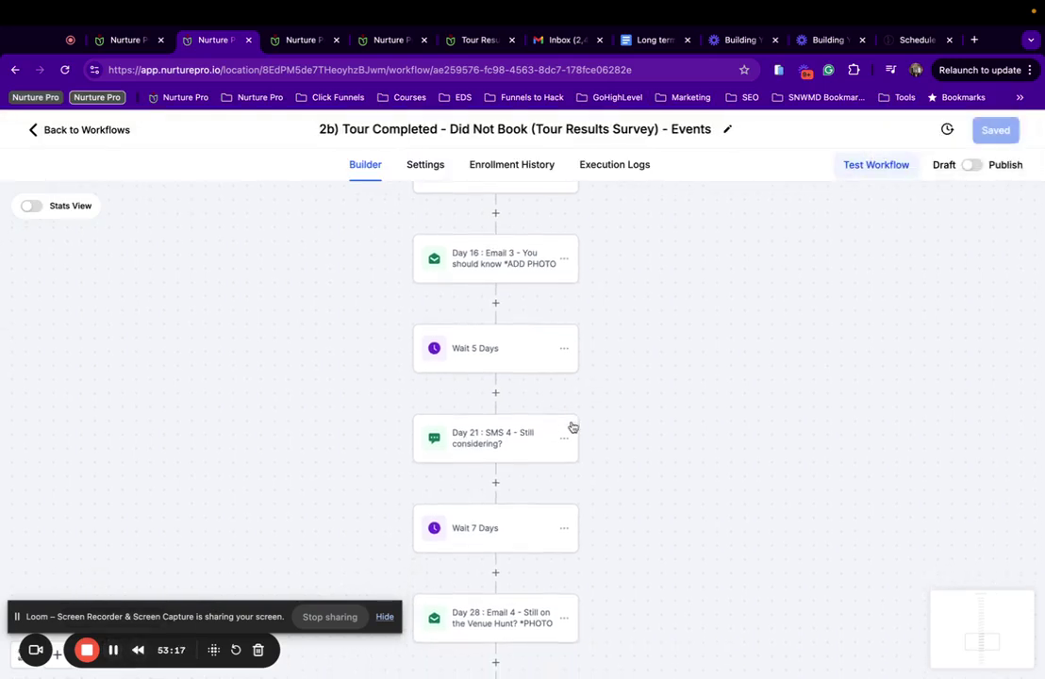
pyautogui.click(507, 440)
pyautogui.scroll(-5, 802, 490)
pyautogui.scroll(-2, 476, 413)
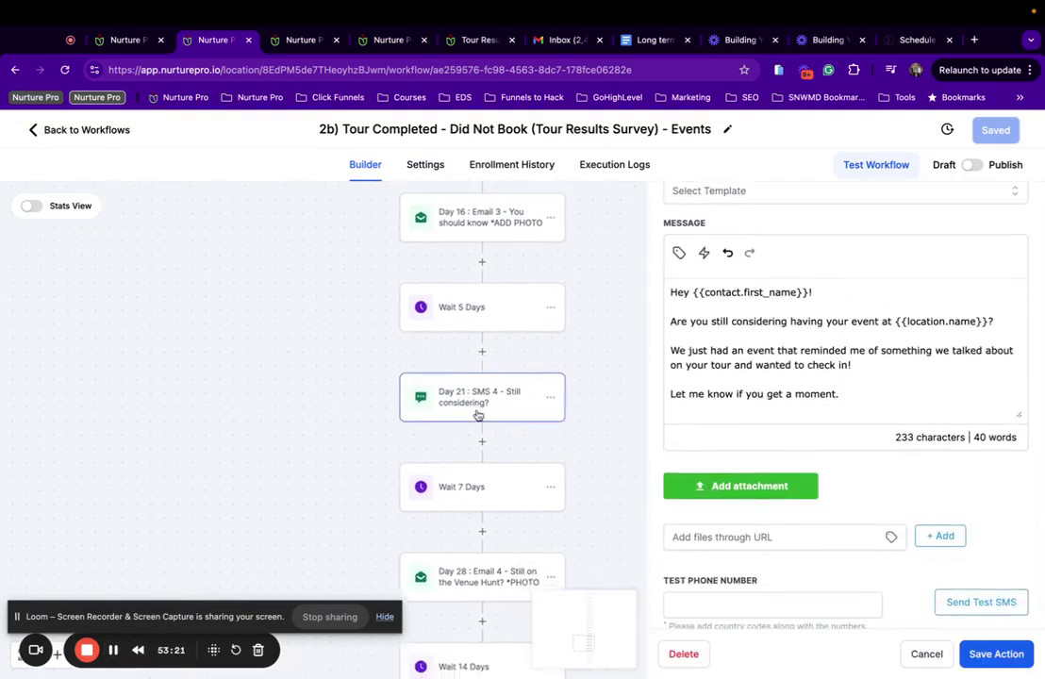
# Step: Set the Day 28 Email 4 template to "Day 28 : Email 4 - Still on the Venue Hunt? *PHOTO | Events", and save the action and workflow
pyautogui.scroll(-4, 476, 415)
pyautogui.click(488, 474)
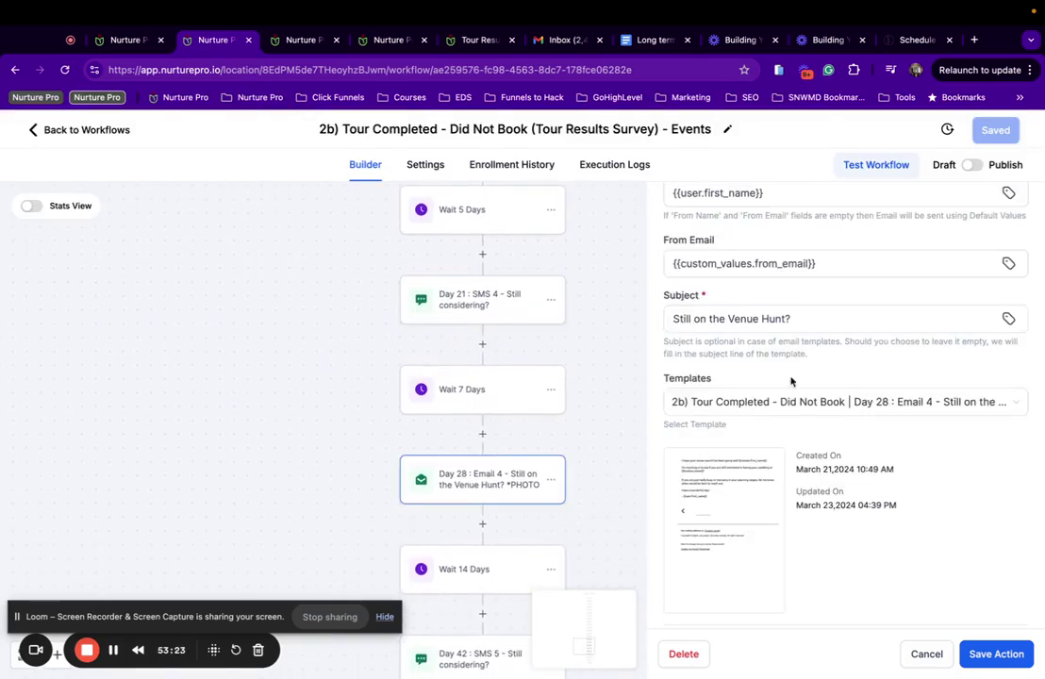
pyautogui.click(842, 407)
pyautogui.scroll(-3, 821, 509)
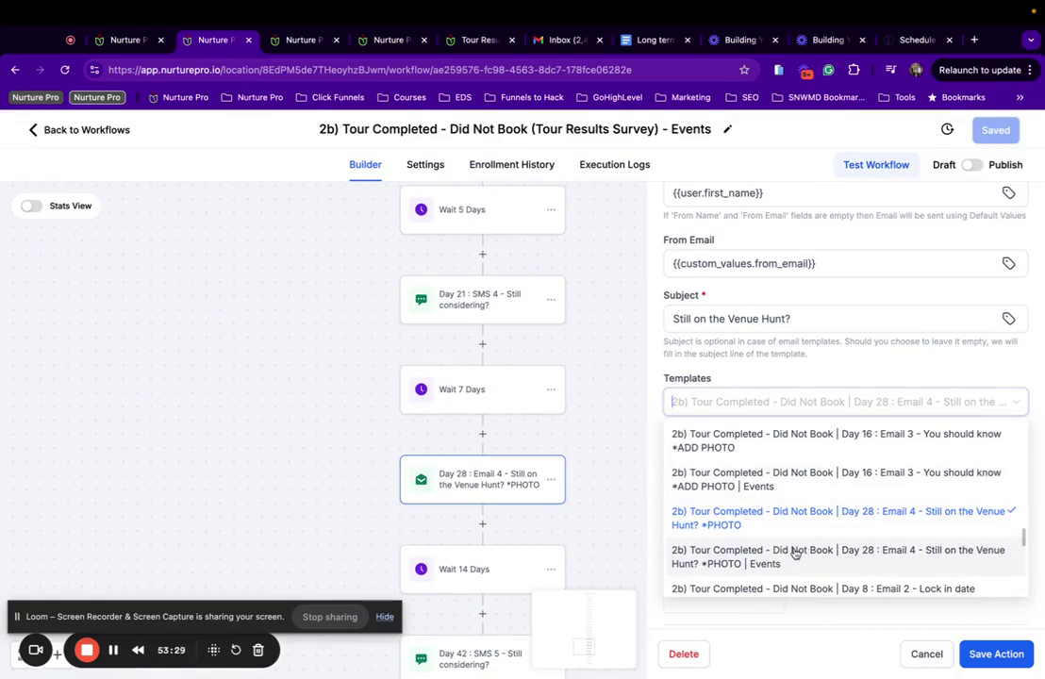
pyautogui.click(795, 554)
pyautogui.click(992, 654)
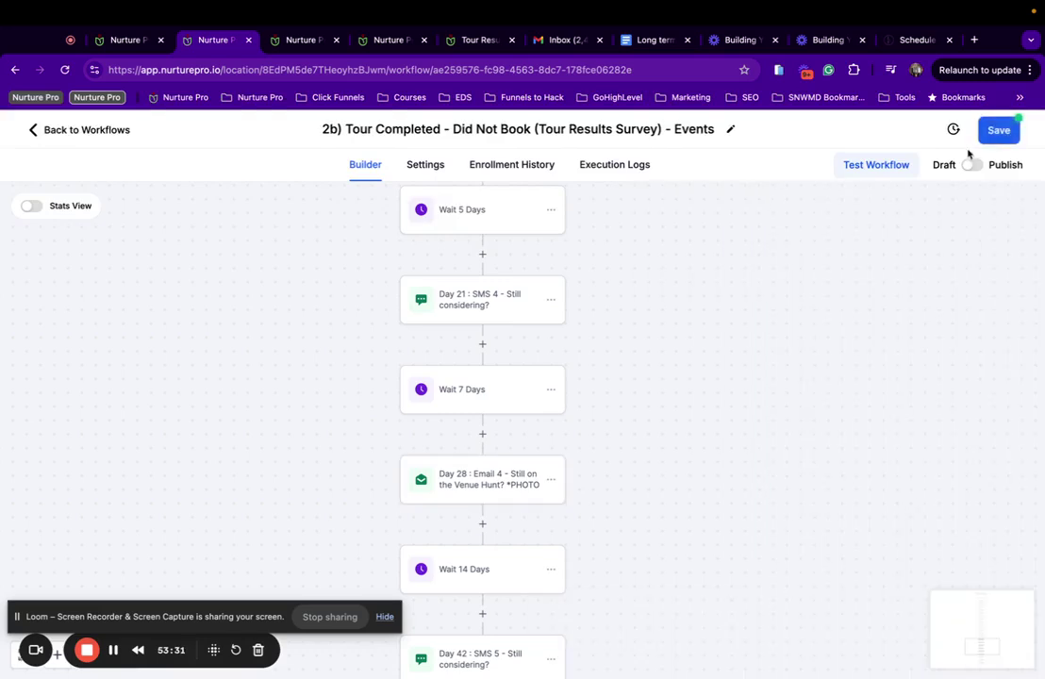
pyautogui.click(996, 132)
# Step: Replace "wedding" with "event" in the Day 42 SMS 5 message, and save the action and workflow
pyautogui.scroll(-4, 488, 464)
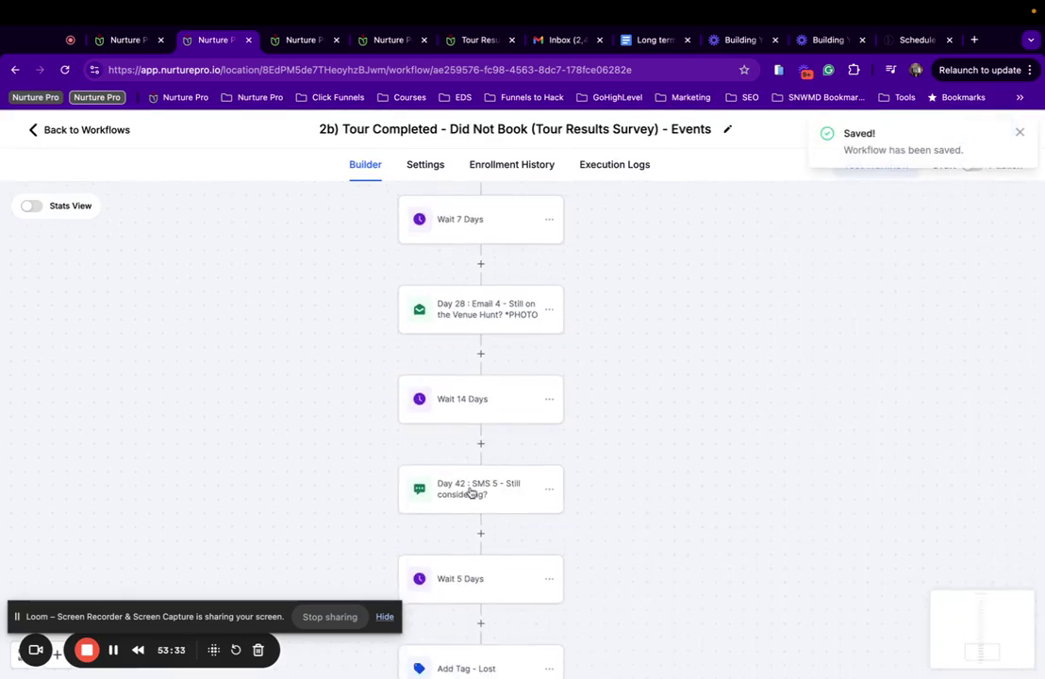
pyautogui.click(479, 487)
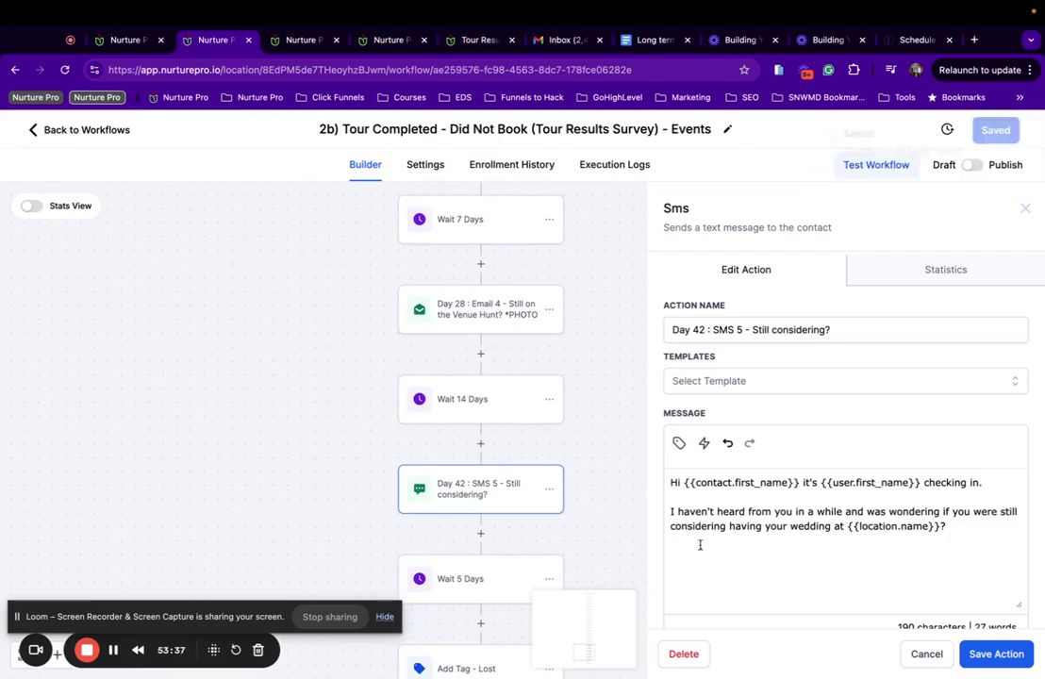
pyautogui.moveTo(833, 529); pyautogui.dragTo(795, 527)
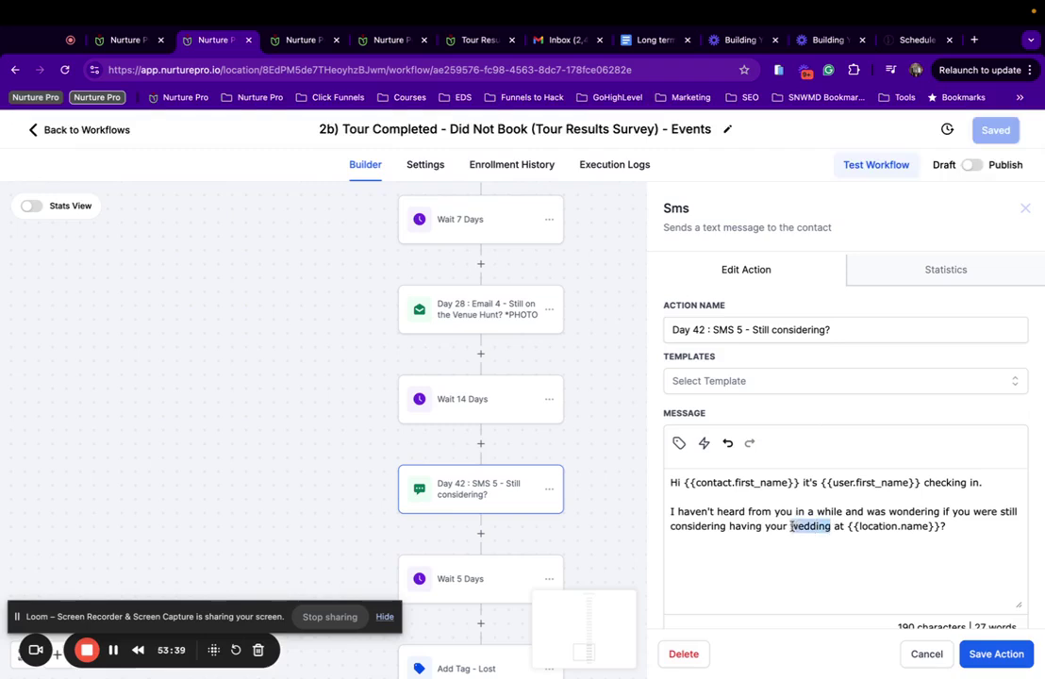
pyautogui.write('event')
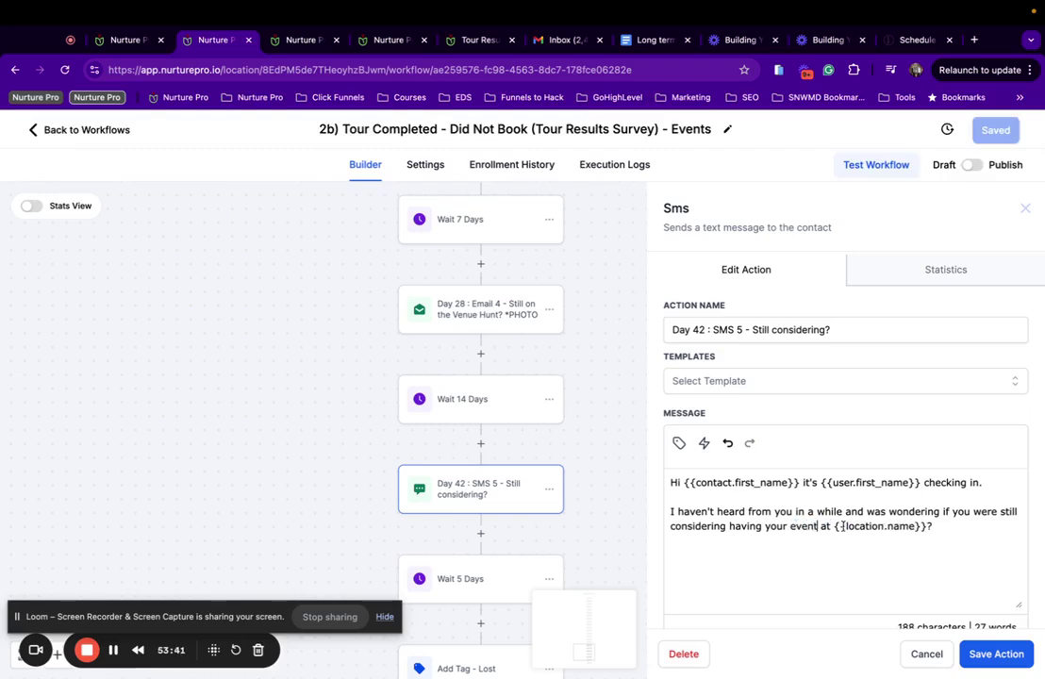
pyautogui.click(991, 654)
pyautogui.click(1002, 128)
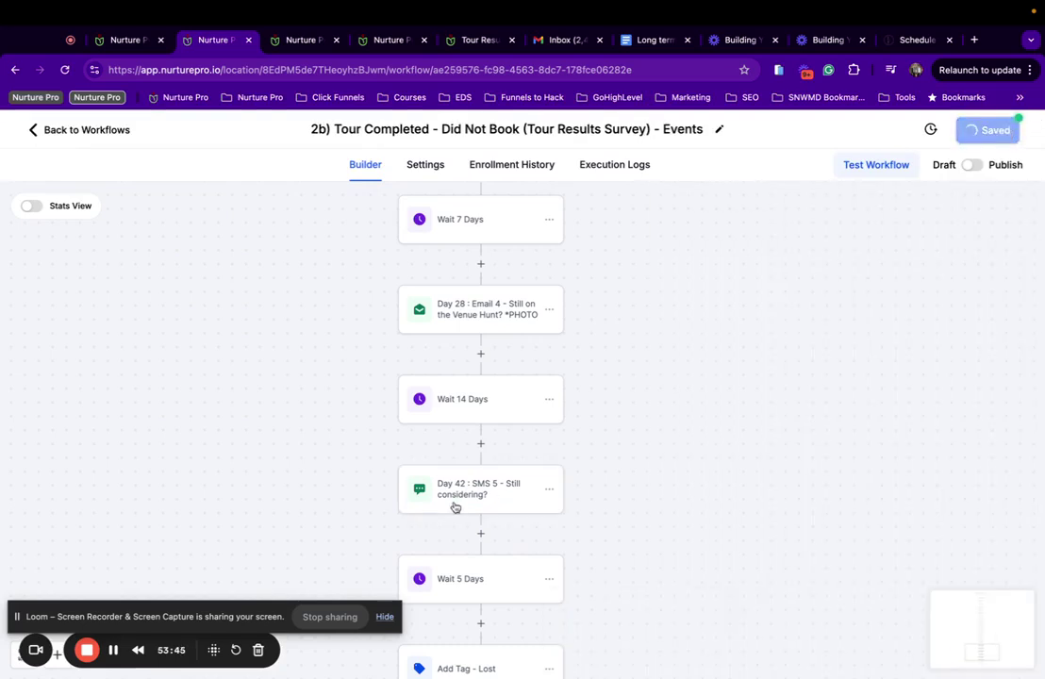
# Step: Review the Day 42 SMS 5 message and the tag set in the "Add Tag - Lost" action
pyautogui.click(454, 500)
pyautogui.scroll(-1, 753, 528)
pyautogui.scroll(-1, 751, 533)
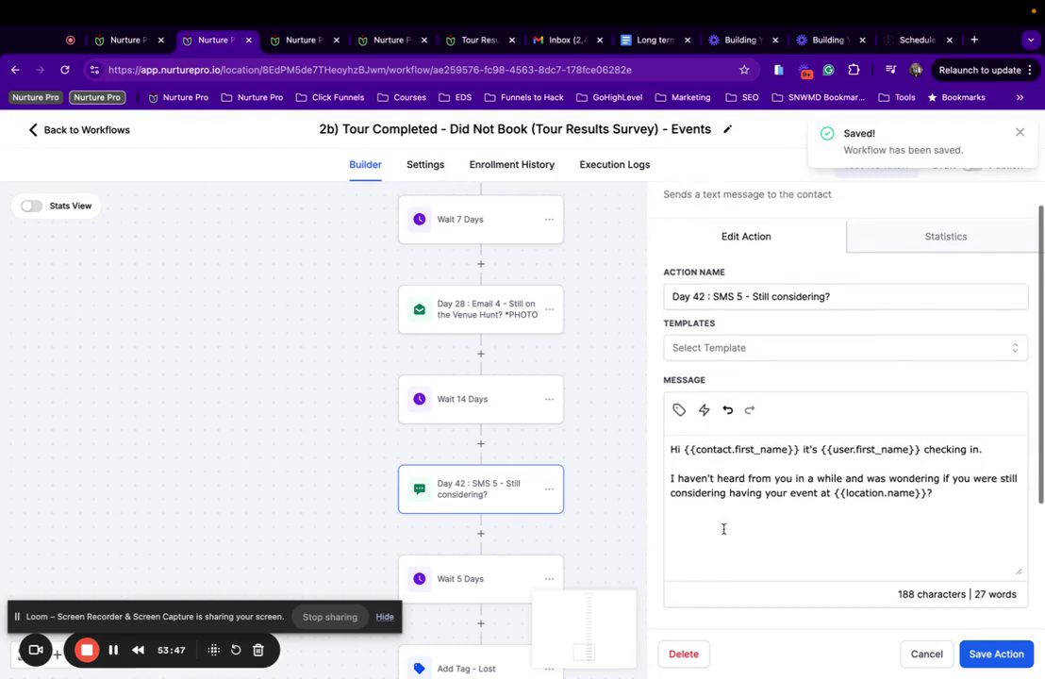
pyautogui.scroll(-3, 497, 466)
pyautogui.hscroll(2, 499, 470)
pyautogui.scroll(-3, 499, 469)
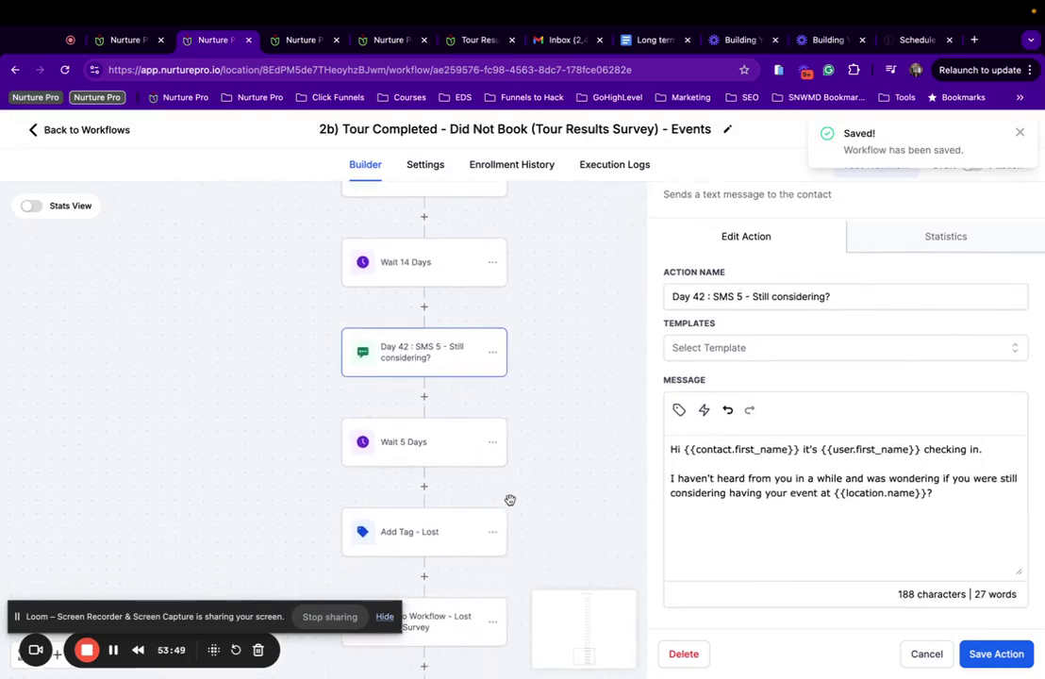
pyautogui.click(406, 506)
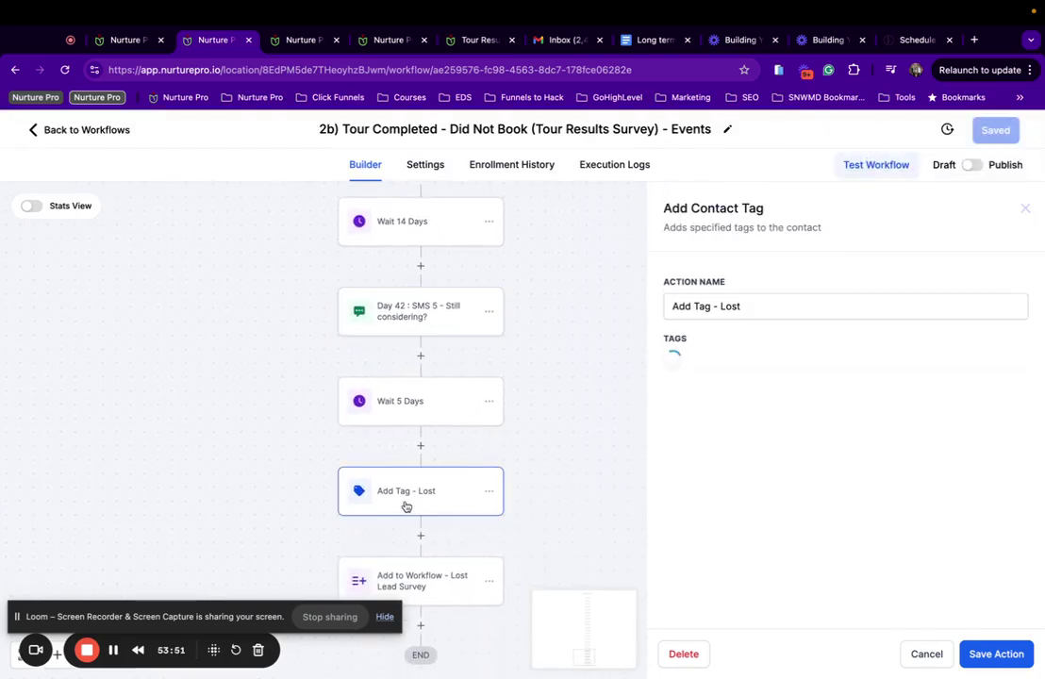
pyautogui.scroll(-3, 406, 505)
pyautogui.hscroll(1, 583, 355)
pyautogui.scroll(-3, 525, 309)
pyautogui.hscroll(-1, 525, 309)
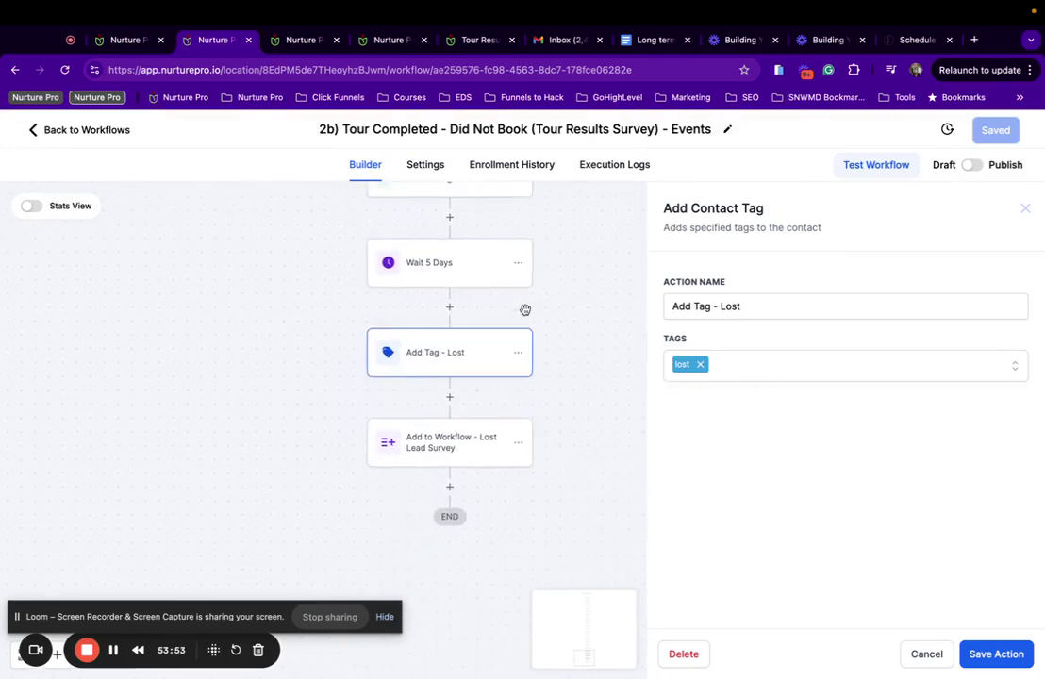
# Step: Check the target workflow of the "Add to Workflow - Lost Lead Survey" action, and save the action and workflow
pyautogui.click(462, 441)
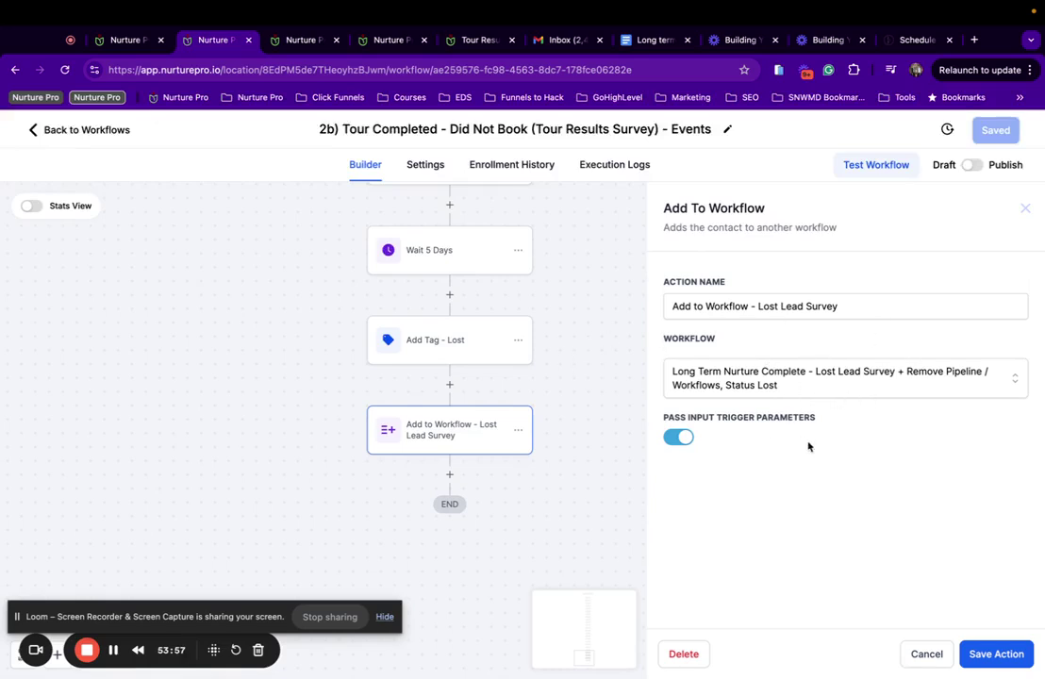
pyautogui.scroll(1, 447, 406)
pyautogui.hscroll(1, 447, 407)
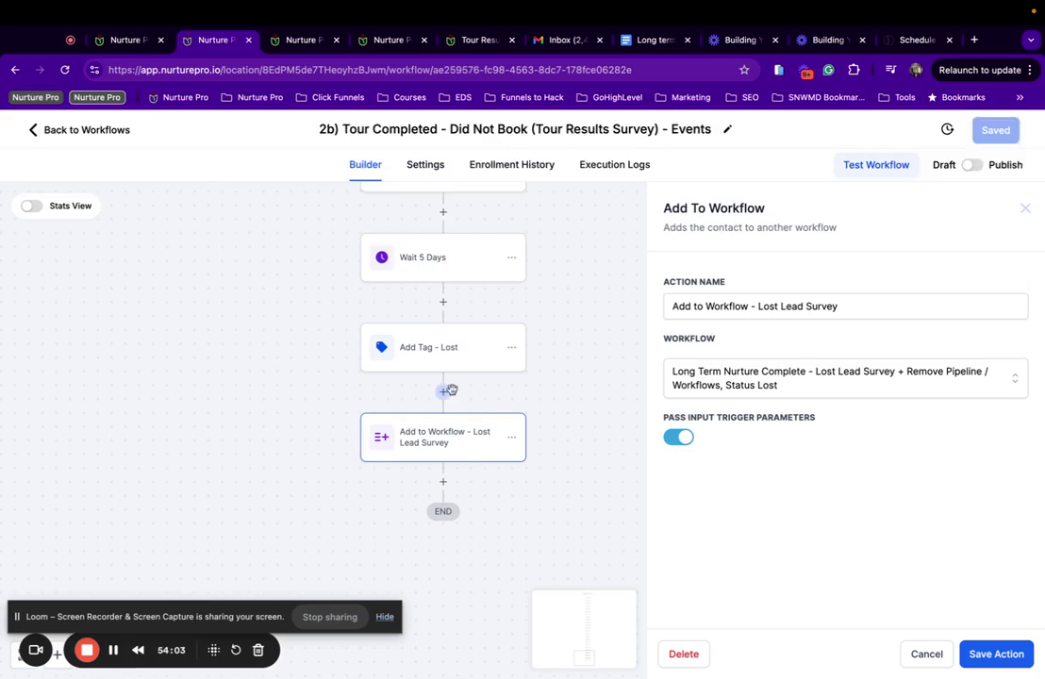
pyautogui.click(988, 655)
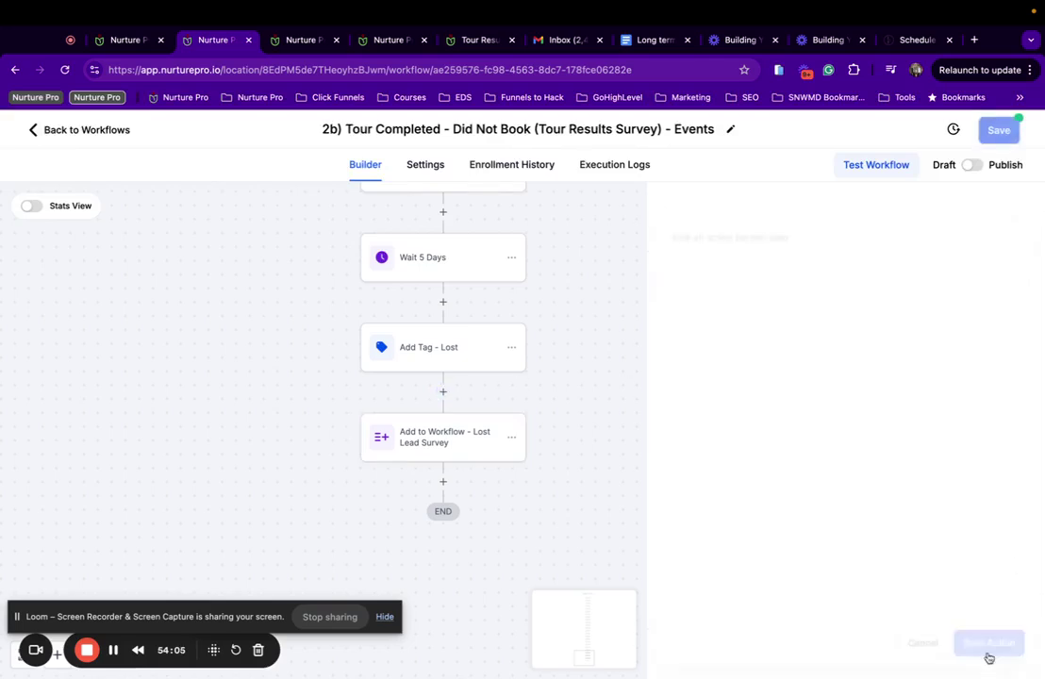
pyautogui.click(997, 132)
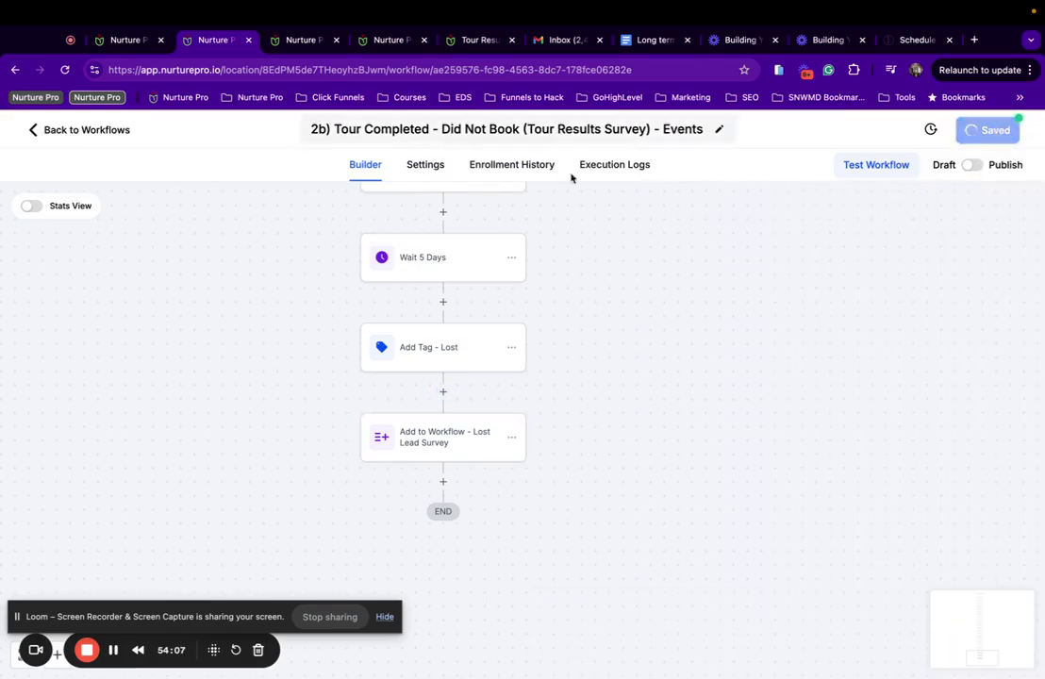
# Step: Start inserting a new action between "Add Tag - Lost" and "Add to Workflow - Lost Lead Survey"
pyautogui.click(440, 392)
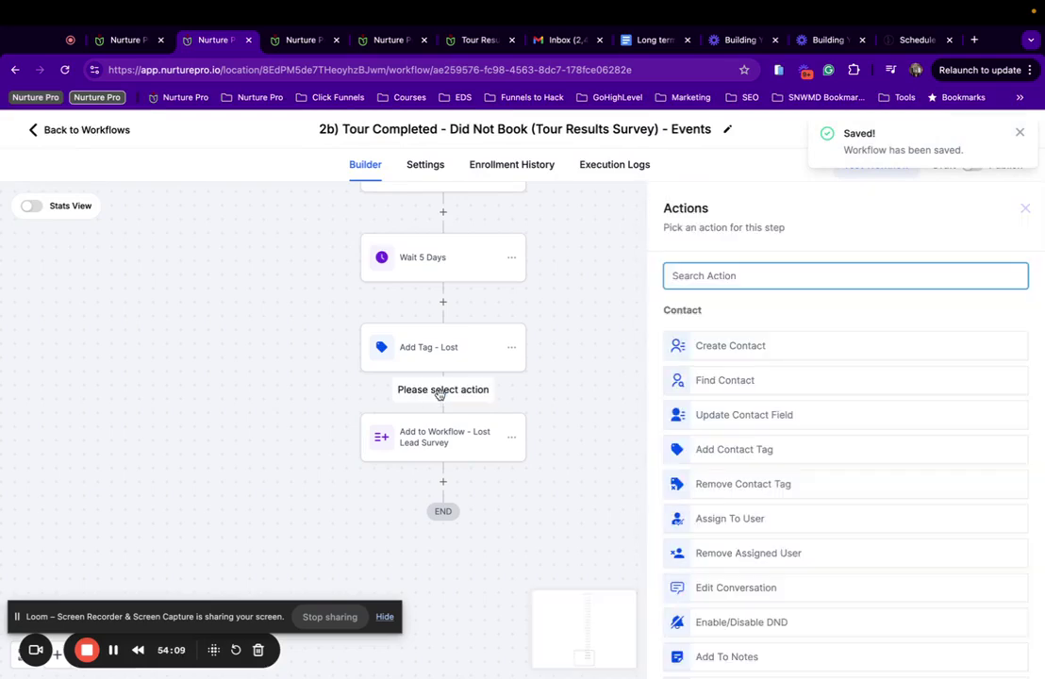